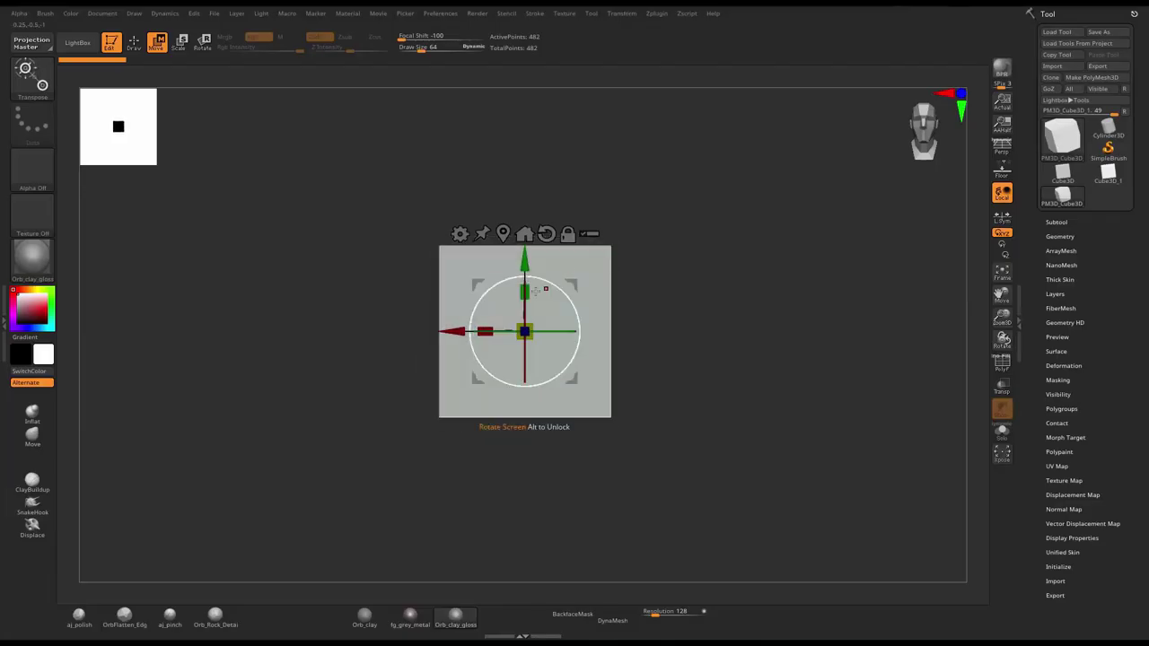
- Scale the cube flat on Y and stretch it wider along X into a thin bar
drag(525, 291, 526, 380)
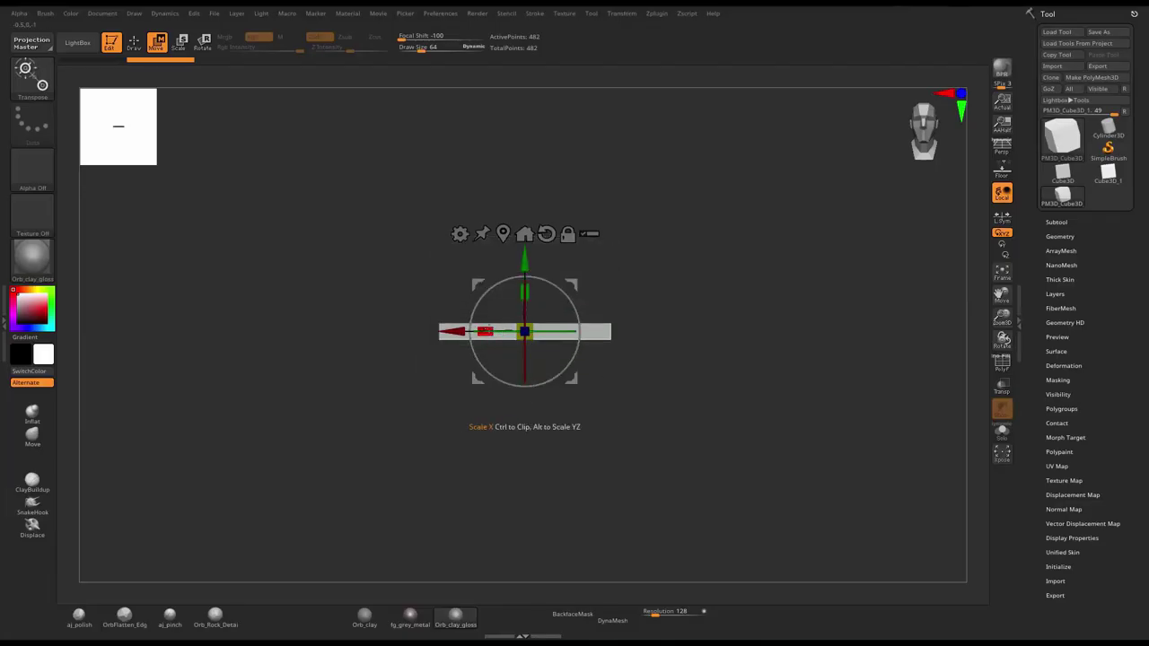
drag(485, 331, 422, 331)
drag(764, 449, 763, 422)
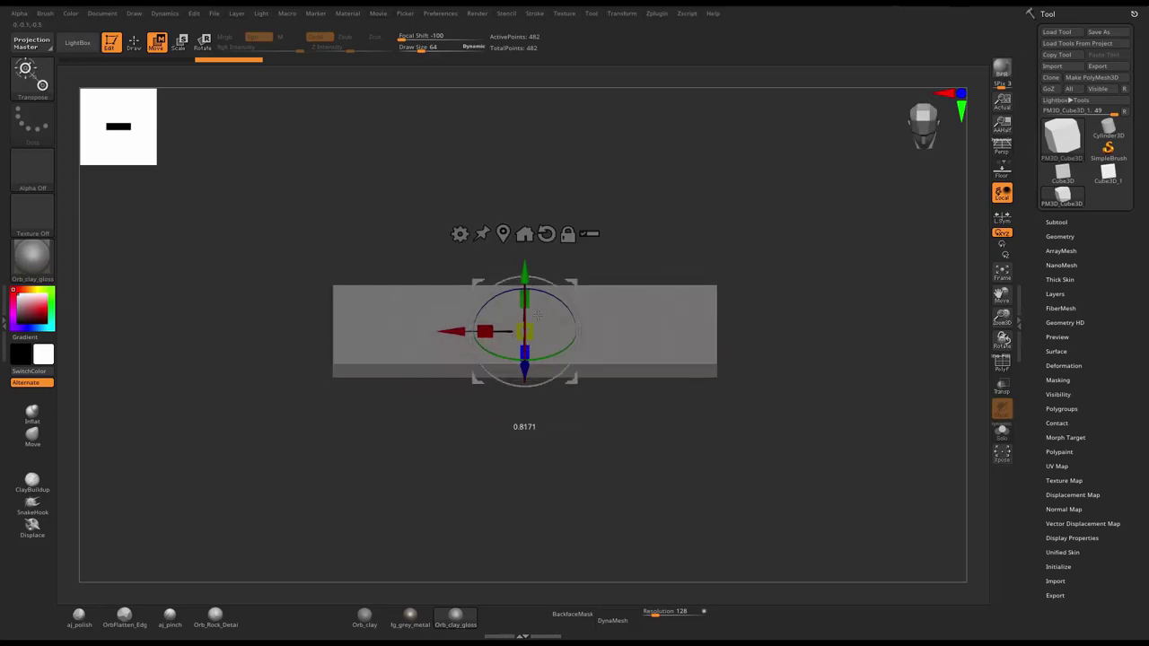
drag(524, 366, 551, 268)
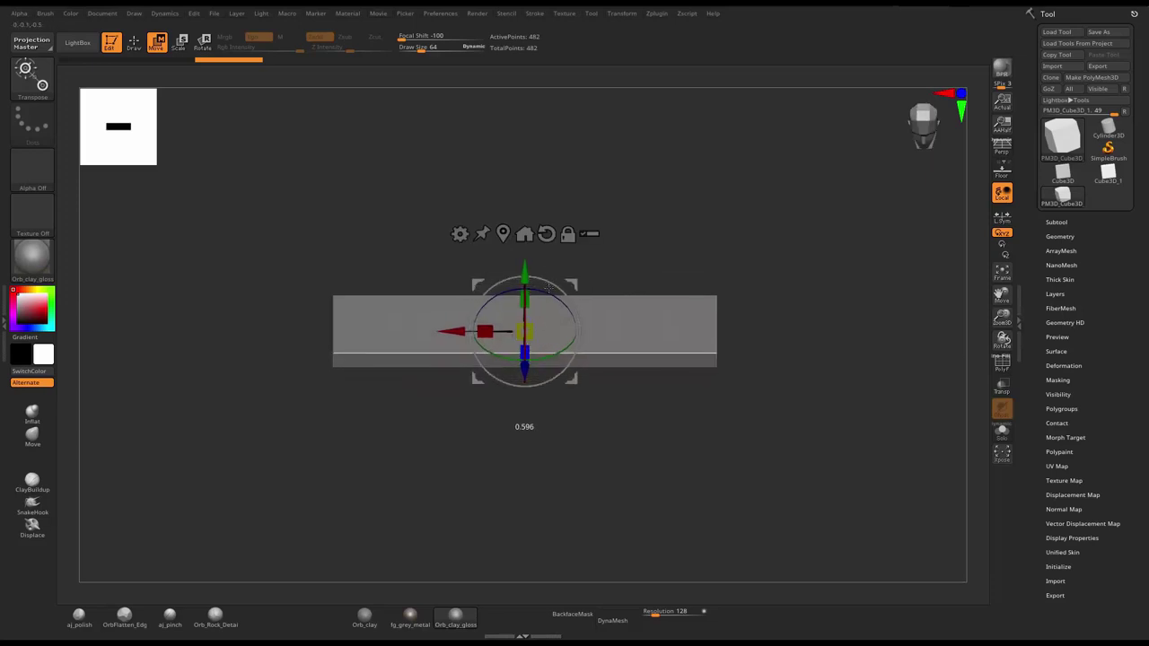
mouse_move(550, 269)
mouse_down()
mouse_move(659, 298)
mouse_move(670, 323)
mouse_up()
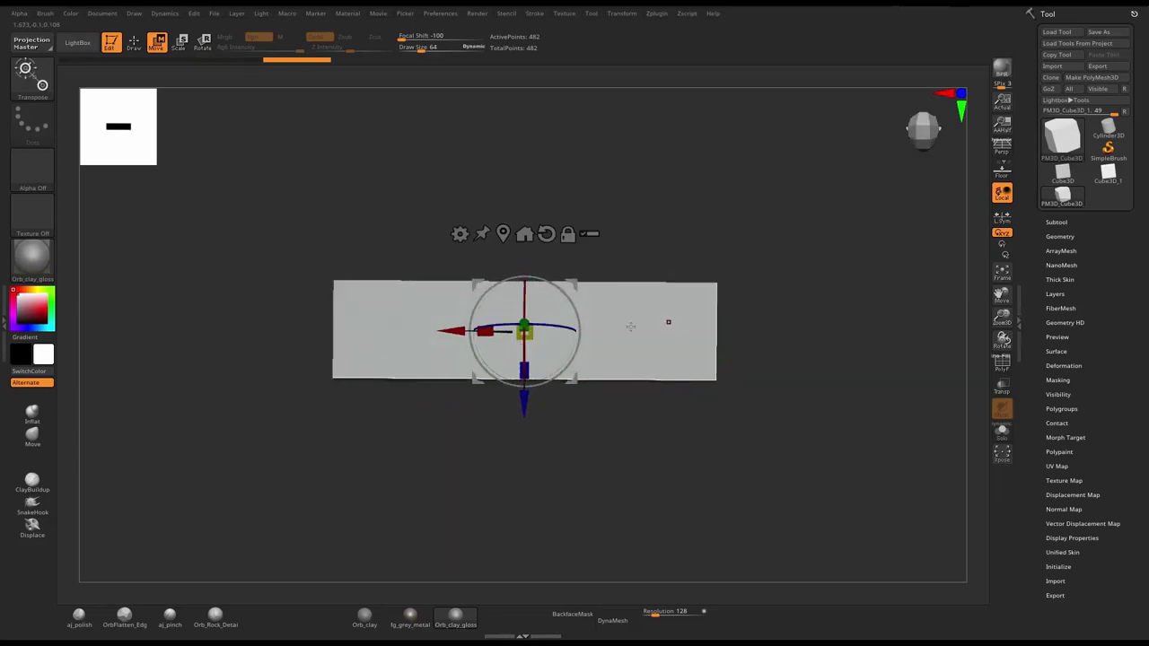
- Adjust the slab's depth and lengthen it into a long, thin rectangular slab
drag(524, 368, 532, 352)
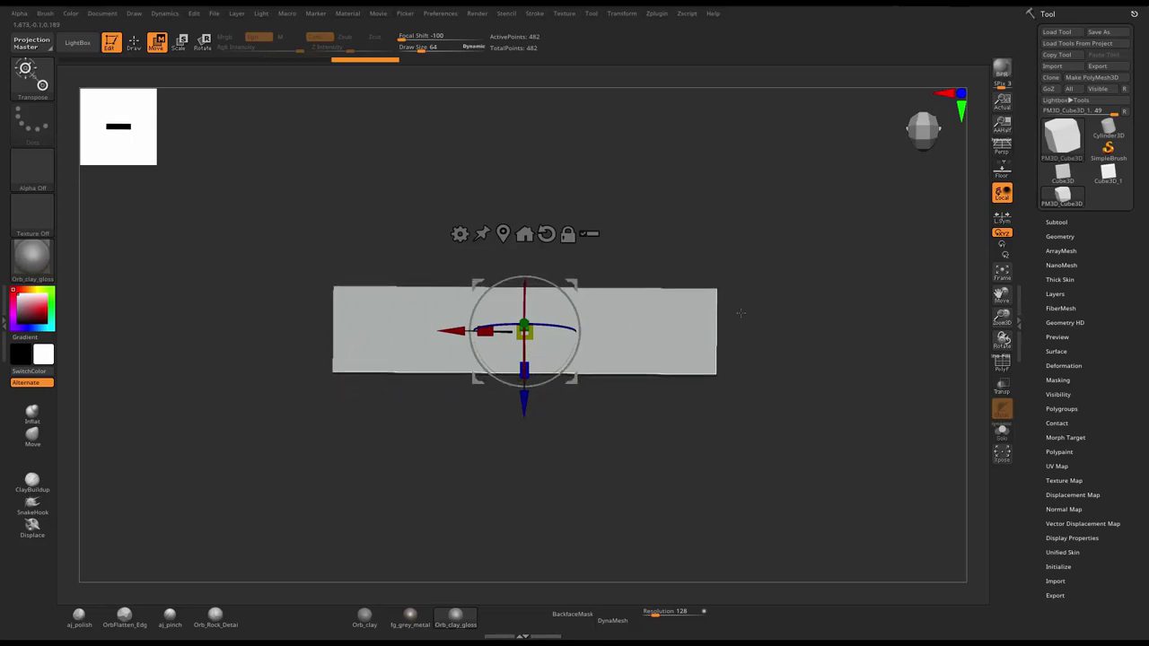
mouse_move(780, 330)
mouse_down()
mouse_move(790, 296)
mouse_move(781, 323)
mouse_up()
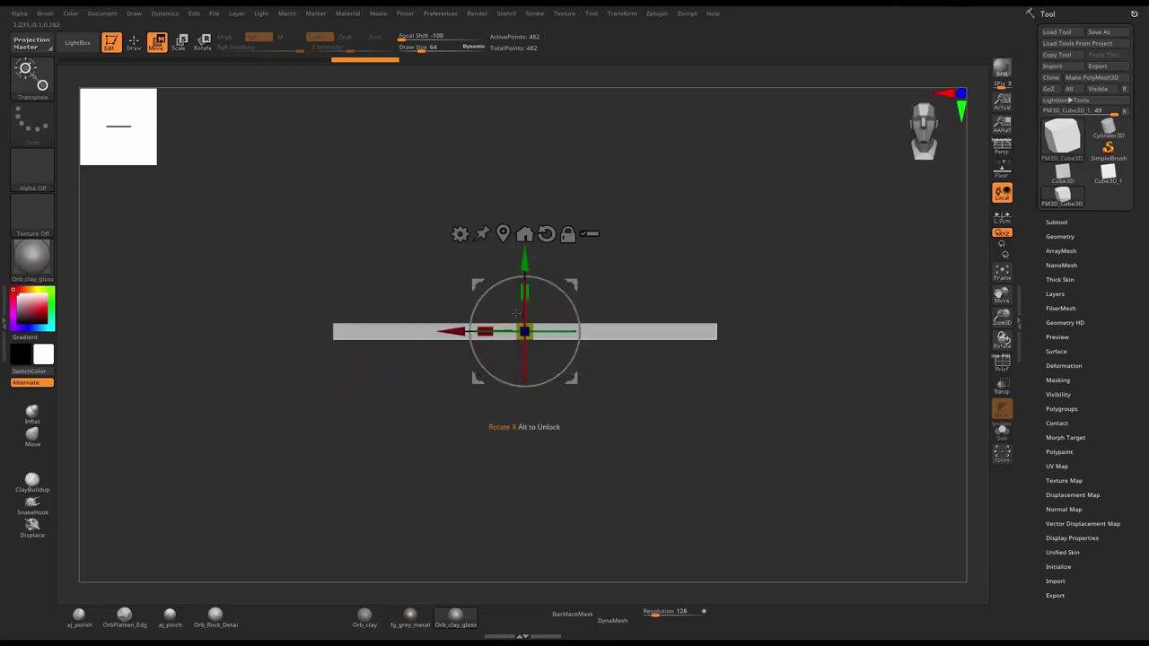
drag(527, 290, 502, 329)
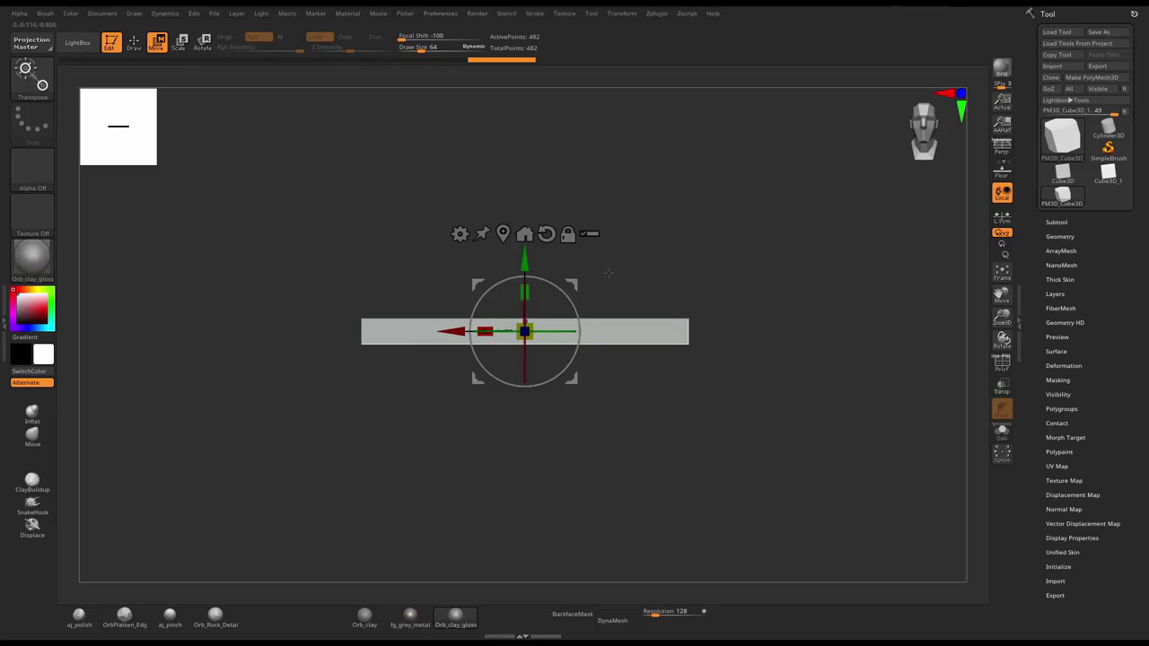
drag(701, 341, 710, 309)
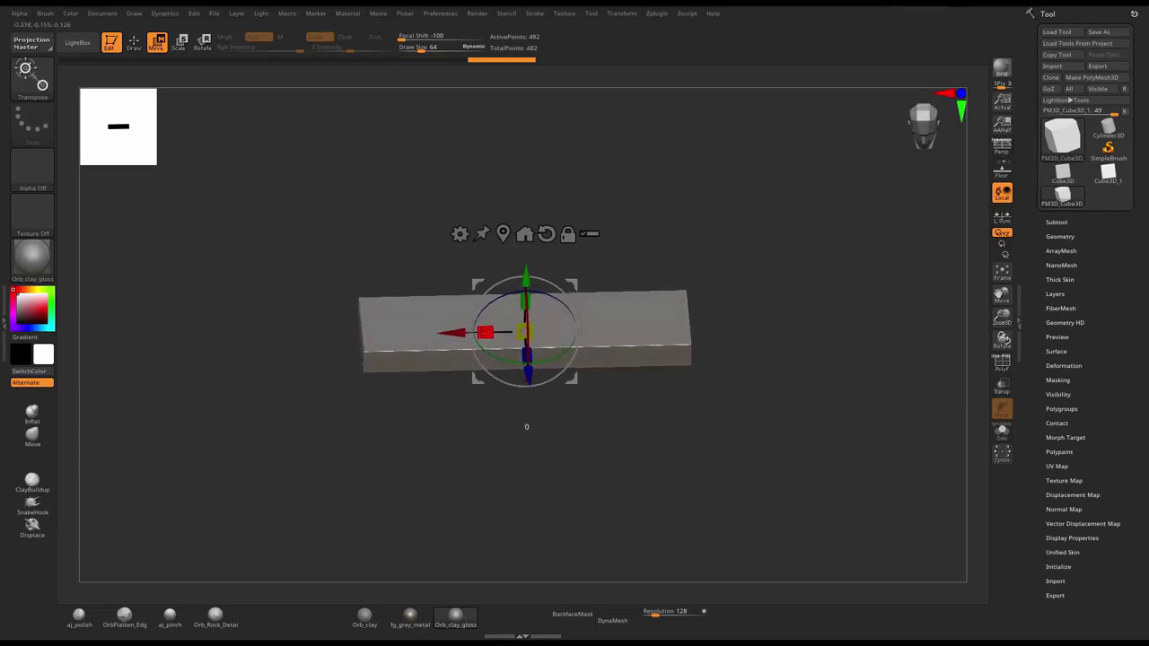
drag(484, 332, 539, 316)
drag(700, 314, 715, 254)
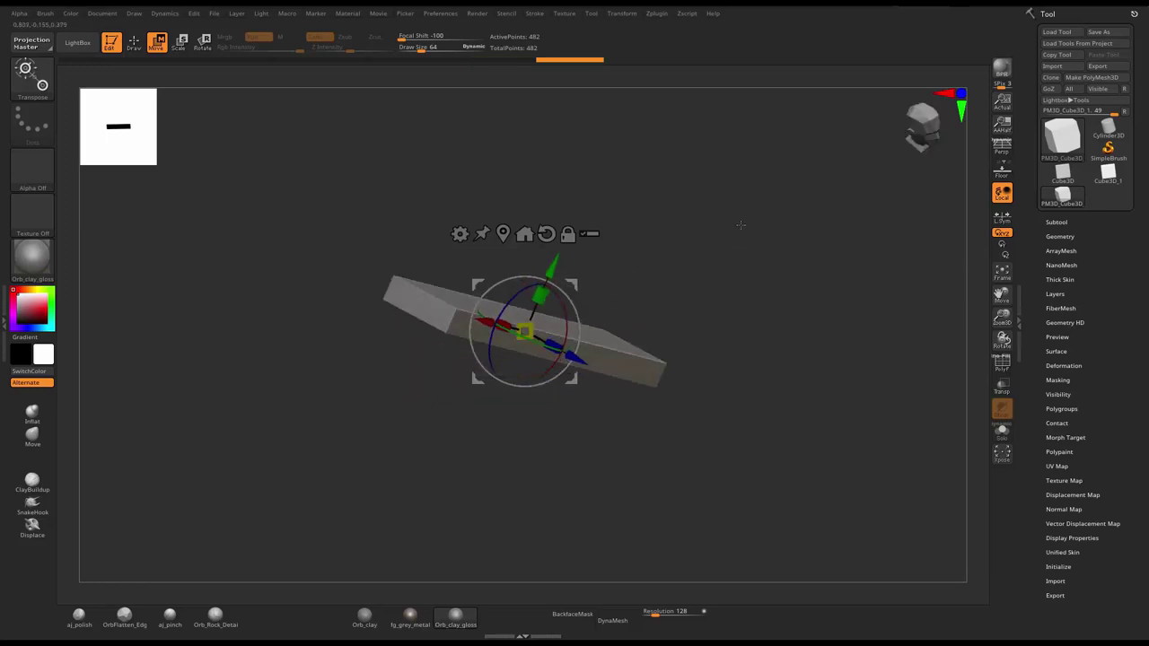
- Remesh the slab with DynaMesh at resolution 240, giving 172,328 points
key(q)
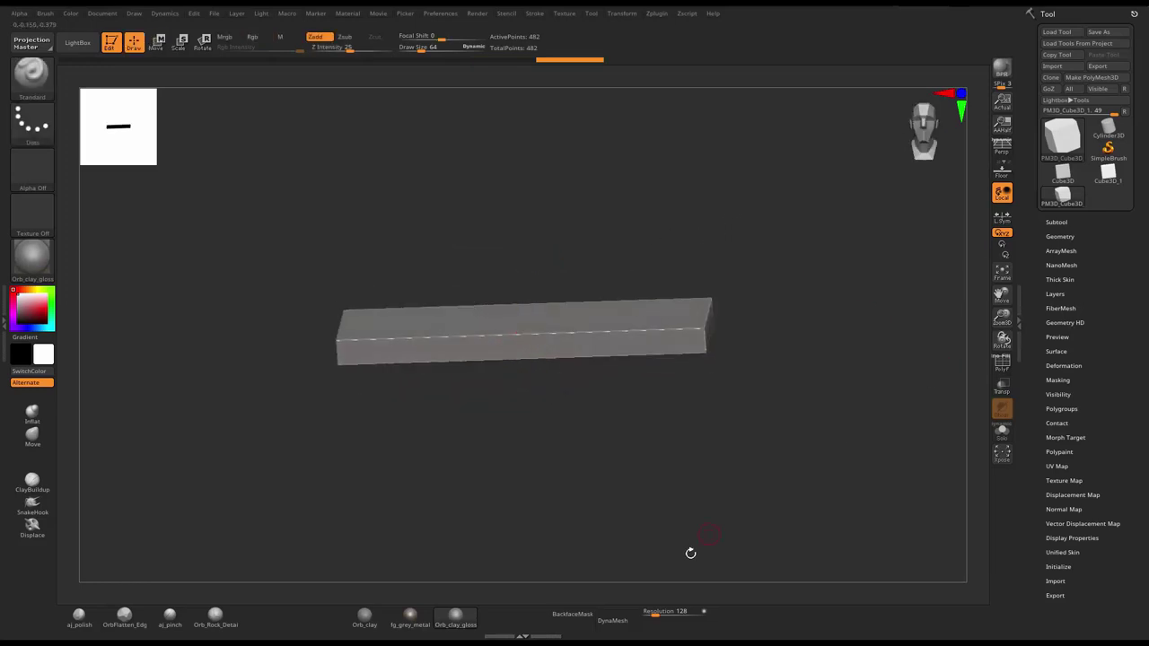
click(616, 620)
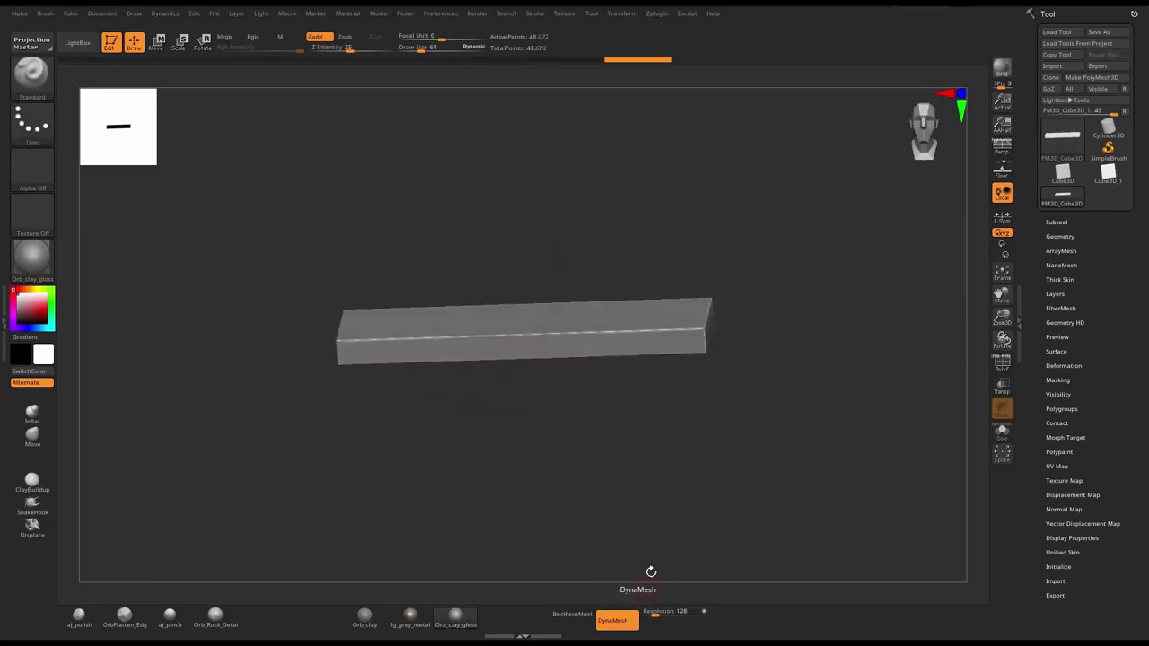
key(ctrl+z)
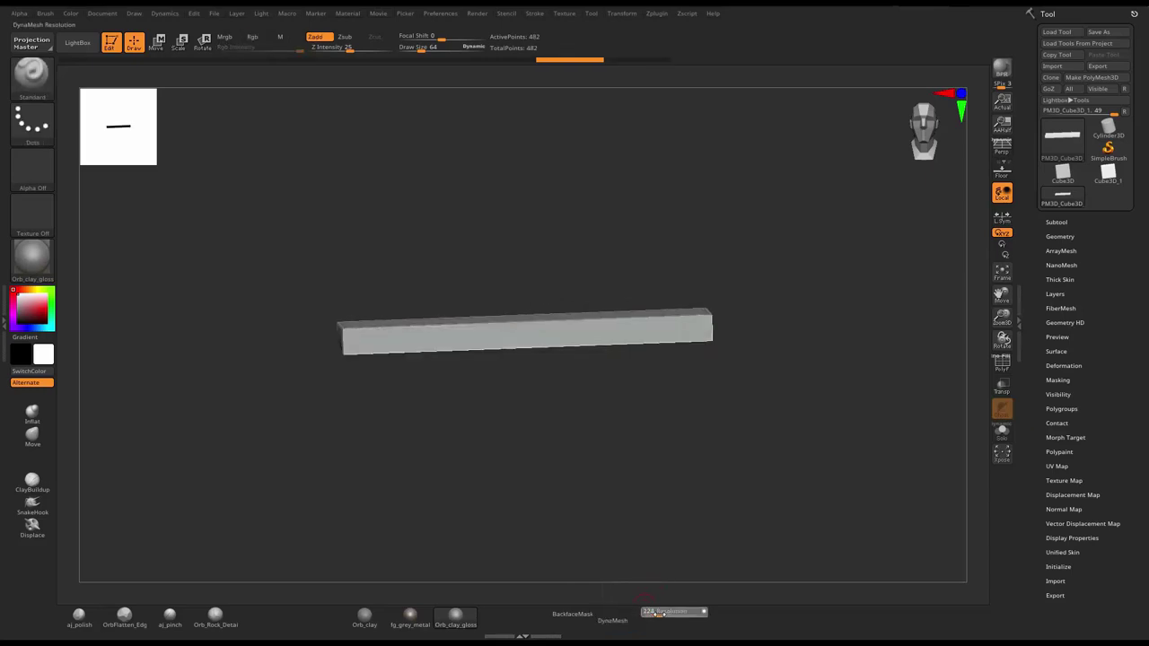
drag(657, 614, 654, 614)
click(616, 621)
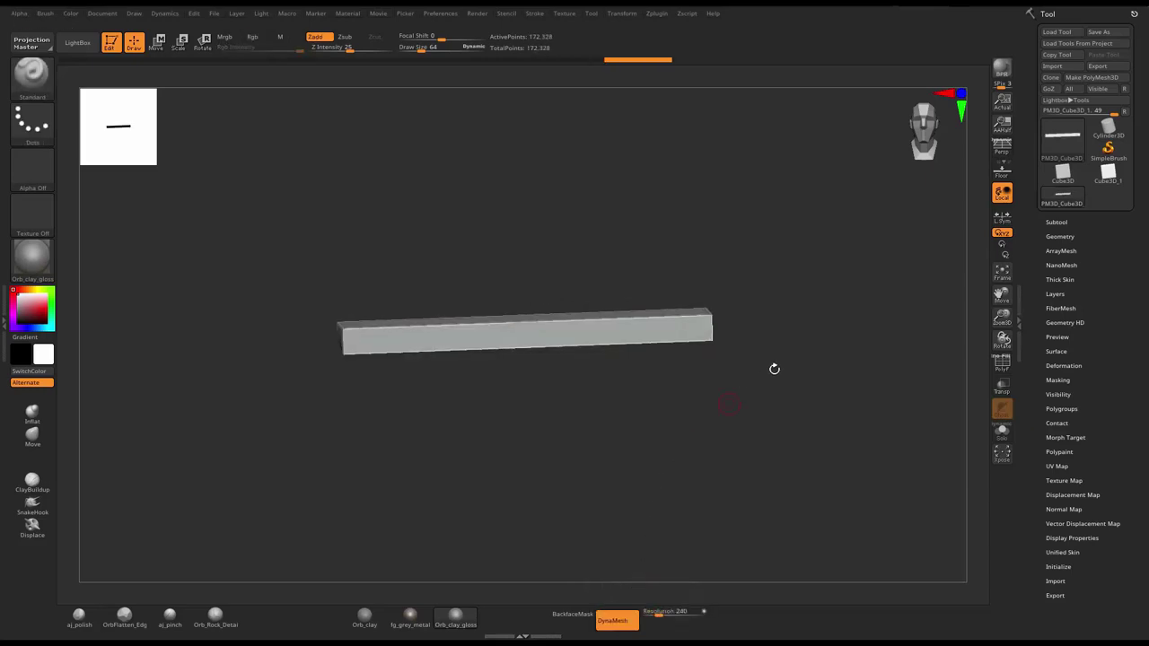
- Open Tool > Deformation and select the aj_polish brush
click(1058, 366)
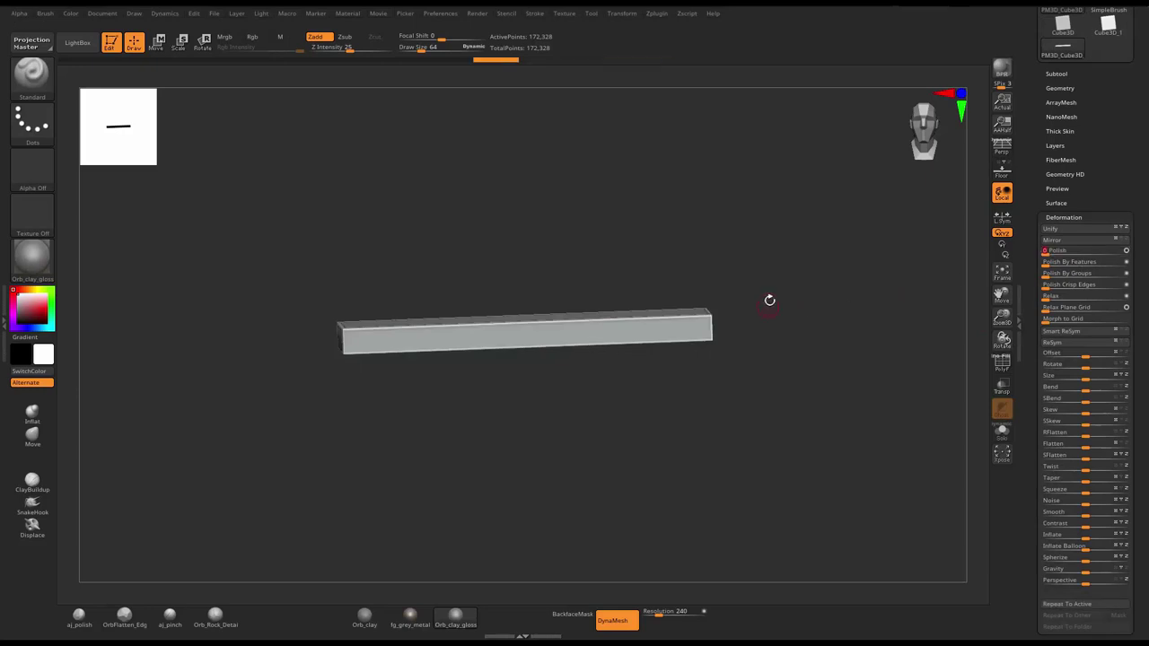
drag(770, 300, 755, 333)
click(81, 616)
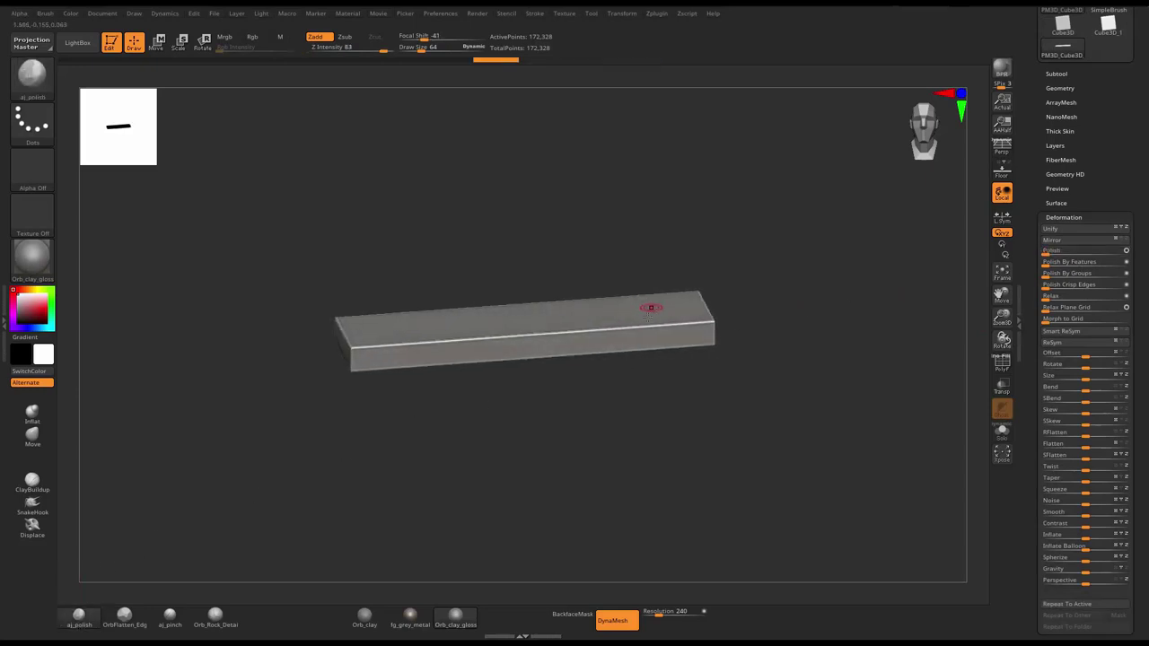
- Polish the slab's long front top edge into a chamfered, slightly chipped bevel with aj_polish
mouse_move(651, 308)
right_down()
mouse_move(657, 329)
mouse_move(824, 257)
mouse_move(770, 224)
mouse_move(804, 299)
right_up()
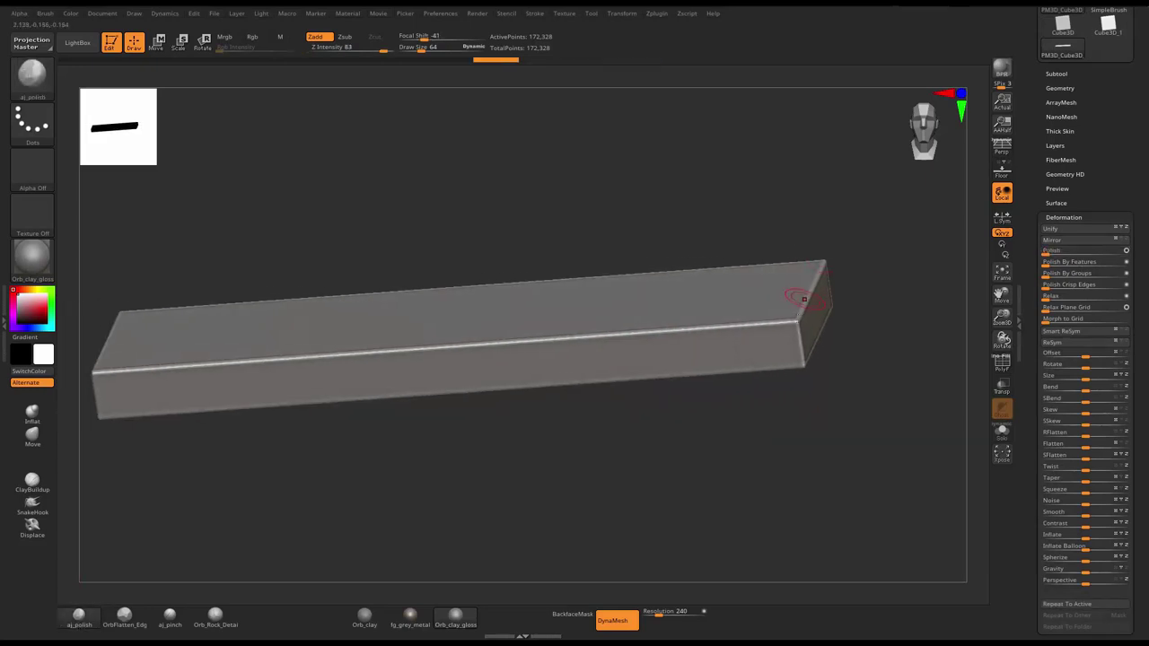
drag(746, 327, 676, 332)
drag(531, 345, 453, 348)
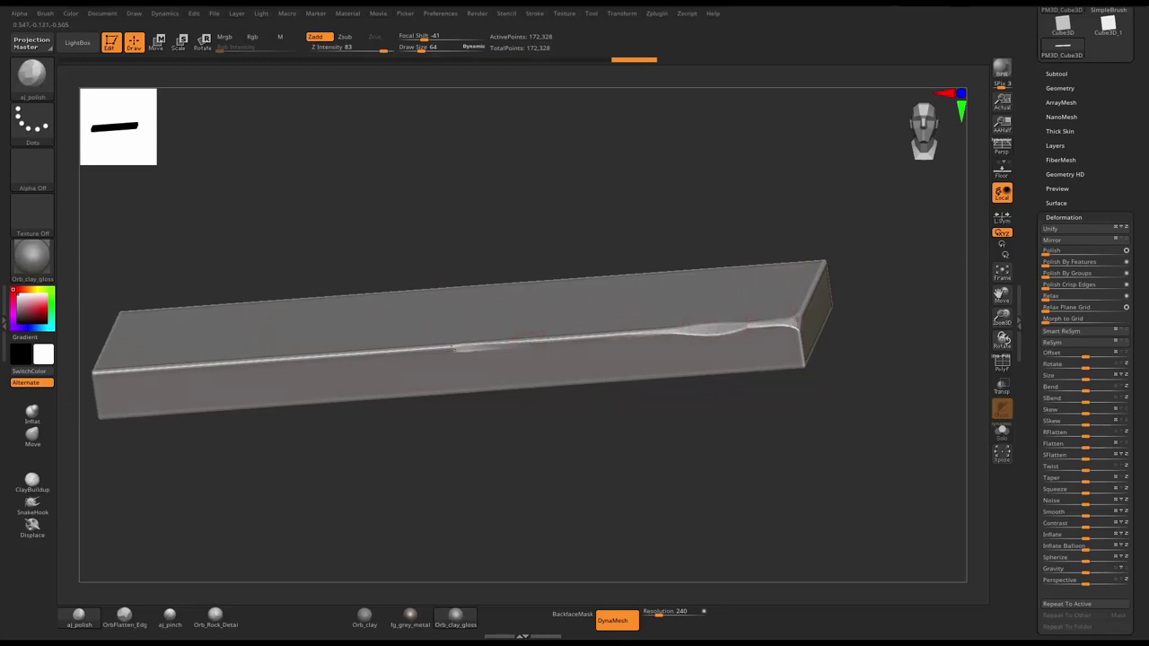
mouse_move(533, 340)
mouse_down()
mouse_move(325, 359)
mouse_move(494, 414)
mouse_up()
mouse_move(518, 333)
mouse_down()
mouse_move(310, 346)
mouse_move(308, 377)
mouse_move(437, 358)
mouse_move(551, 282)
mouse_up()
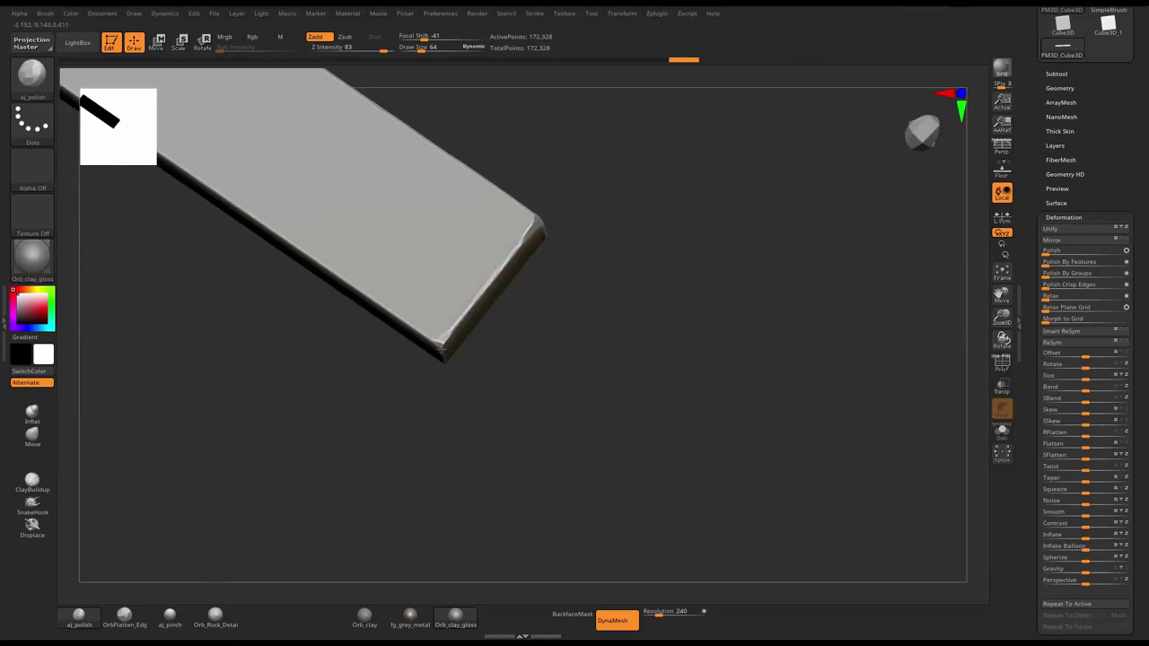
mouse_move(440, 348)
mouse_down()
mouse_move(567, 279)
mouse_move(585, 331)
mouse_move(772, 248)
mouse_move(654, 230)
mouse_move(461, 341)
mouse_move(487, 295)
mouse_move(423, 326)
mouse_move(202, 459)
mouse_up()
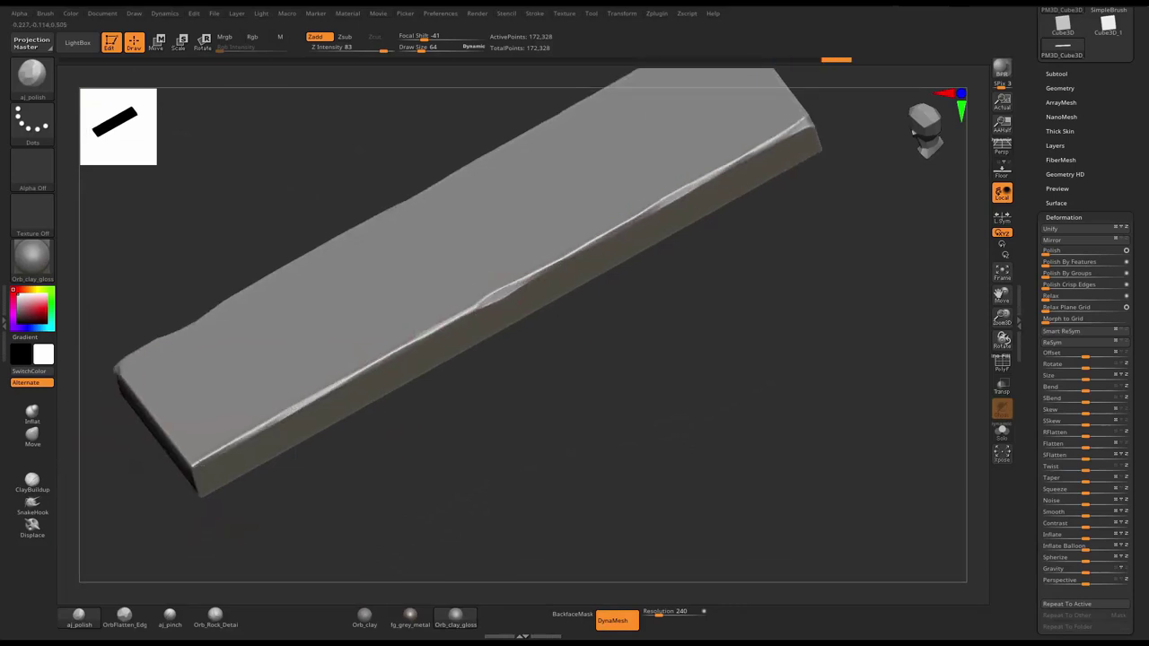
mouse_move(215, 503)
mouse_down()
mouse_move(380, 449)
mouse_move(257, 410)
mouse_up()
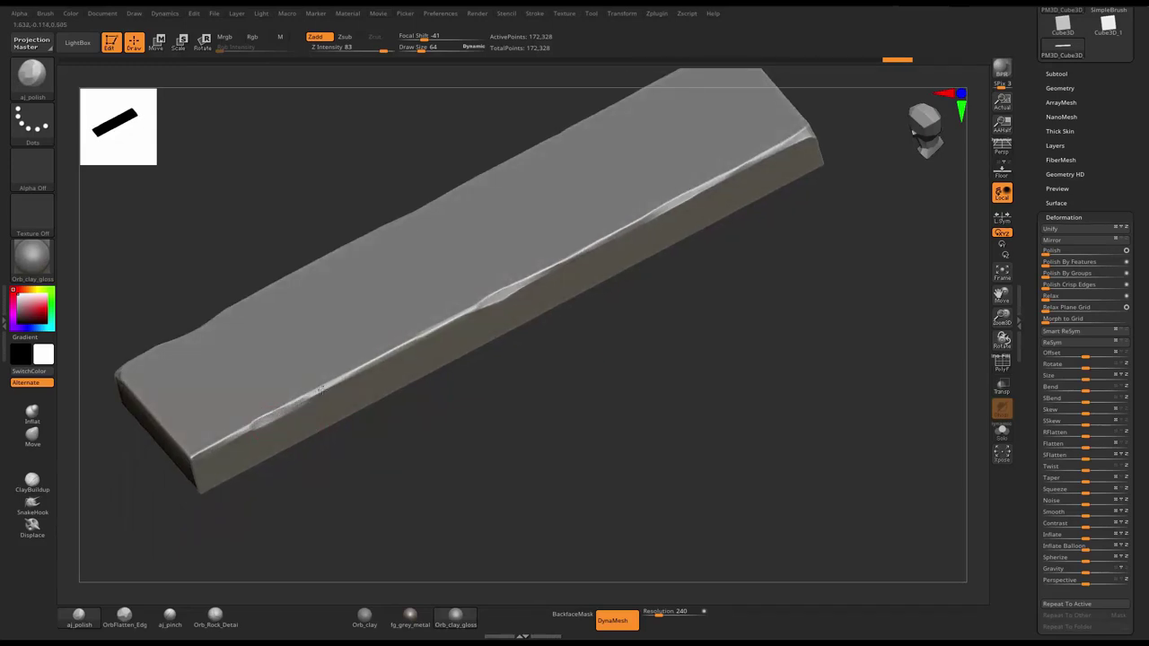
mouse_move(403, 487)
mouse_down()
mouse_move(634, 308)
mouse_move(594, 355)
mouse_move(399, 373)
mouse_up()
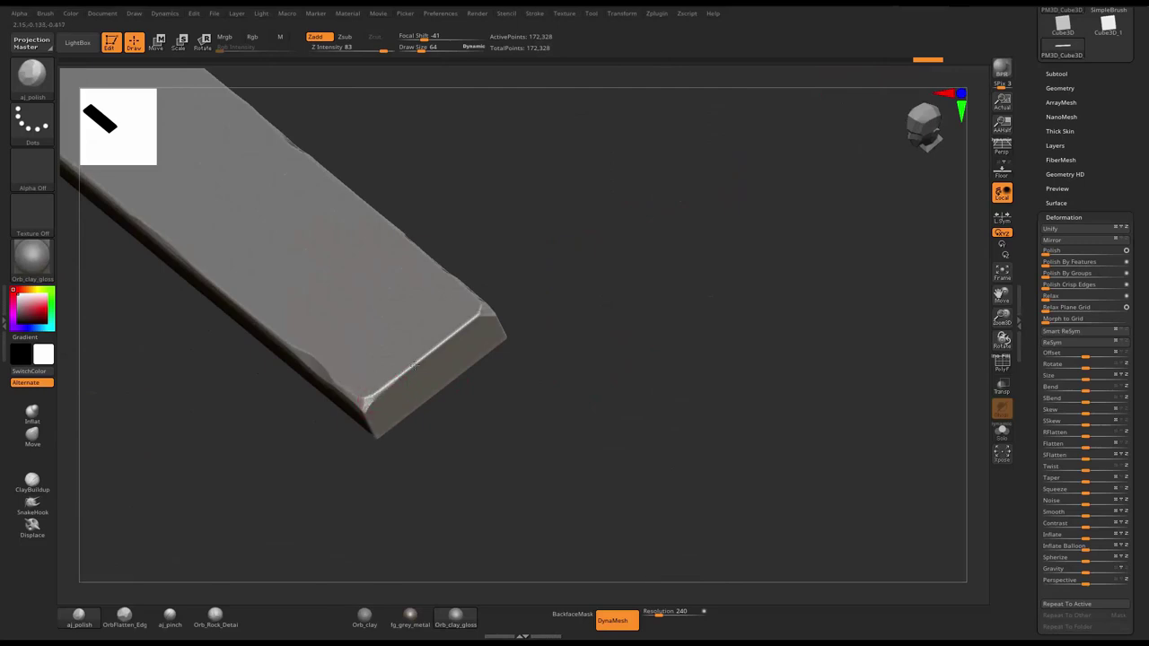
- Polish the bar's top edge and smooth its left edge
mouse_move(560, 316)
mouse_down()
mouse_move(519, 384)
mouse_move(483, 385)
mouse_move(422, 417)
mouse_up()
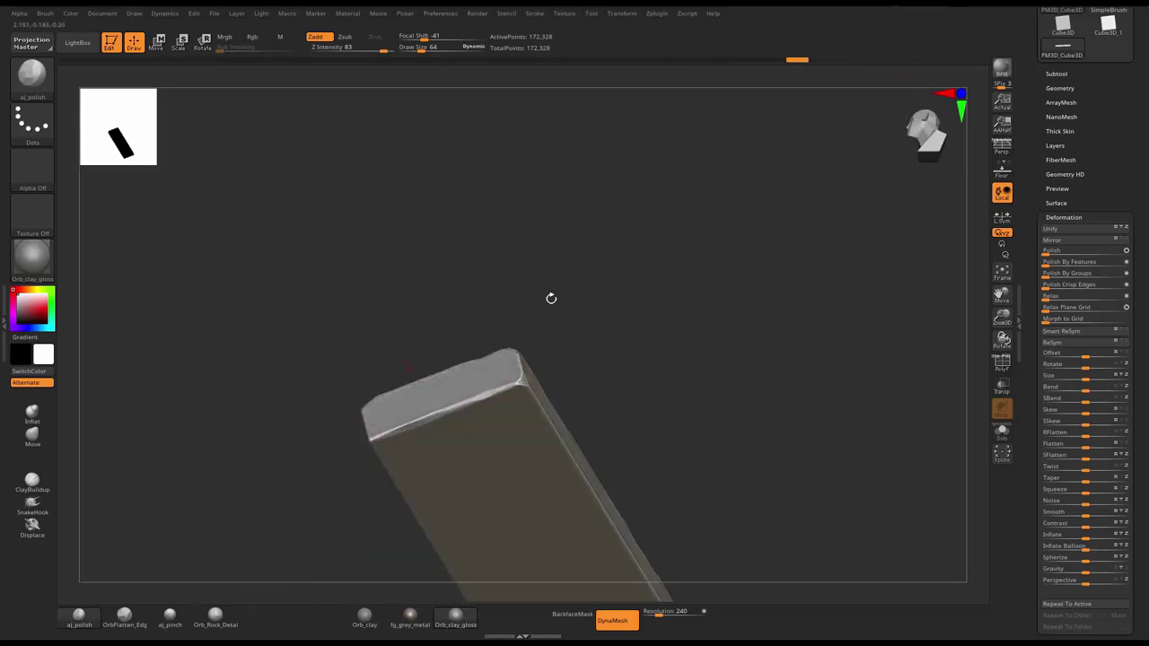
mouse_move(549, 297)
mouse_down()
mouse_move(400, 437)
mouse_move(562, 213)
mouse_up()
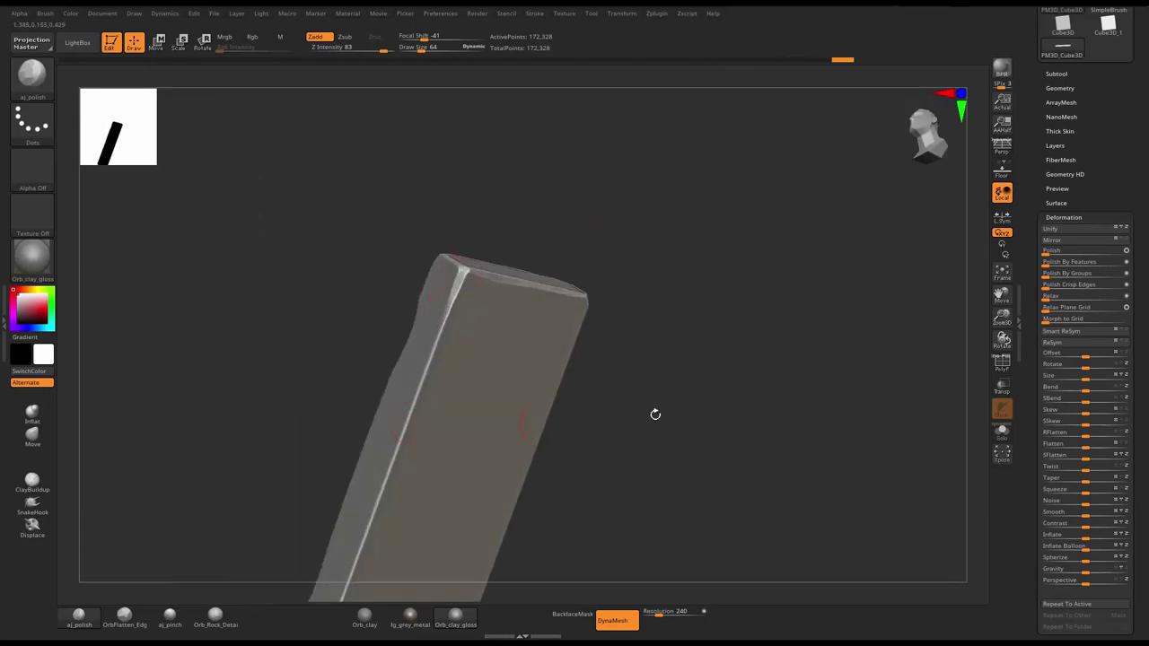
drag(655, 413, 480, 274)
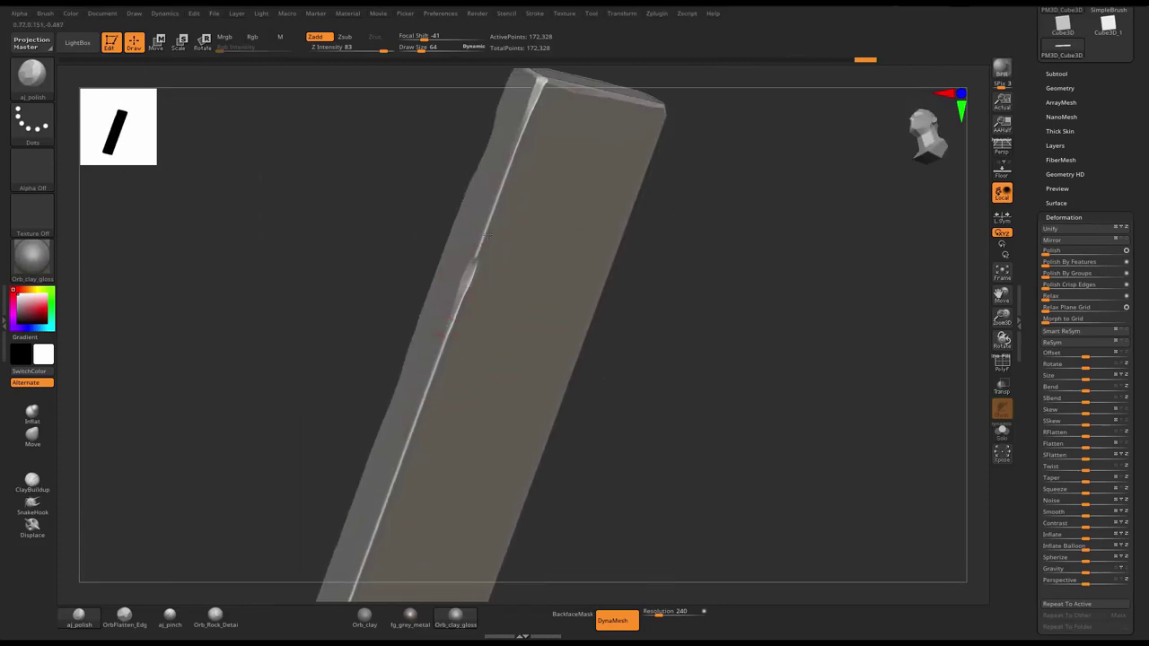
drag(457, 295, 419, 418)
mouse_move(630, 426)
mouse_down()
mouse_move(552, 288)
mouse_move(490, 366)
mouse_up()
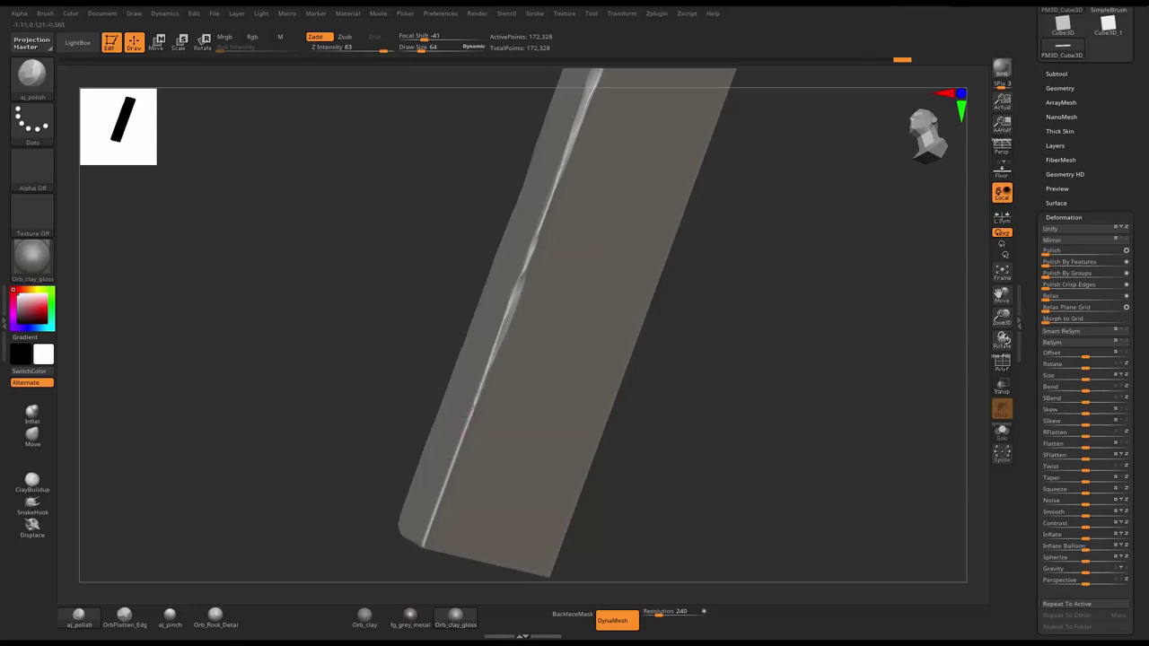
- Polish the front and top edges further, cutting a broader worn facet near the left end
mouse_move(765, 378)
mouse_down()
mouse_move(452, 426)
mouse_move(493, 442)
mouse_move(542, 432)
mouse_up()
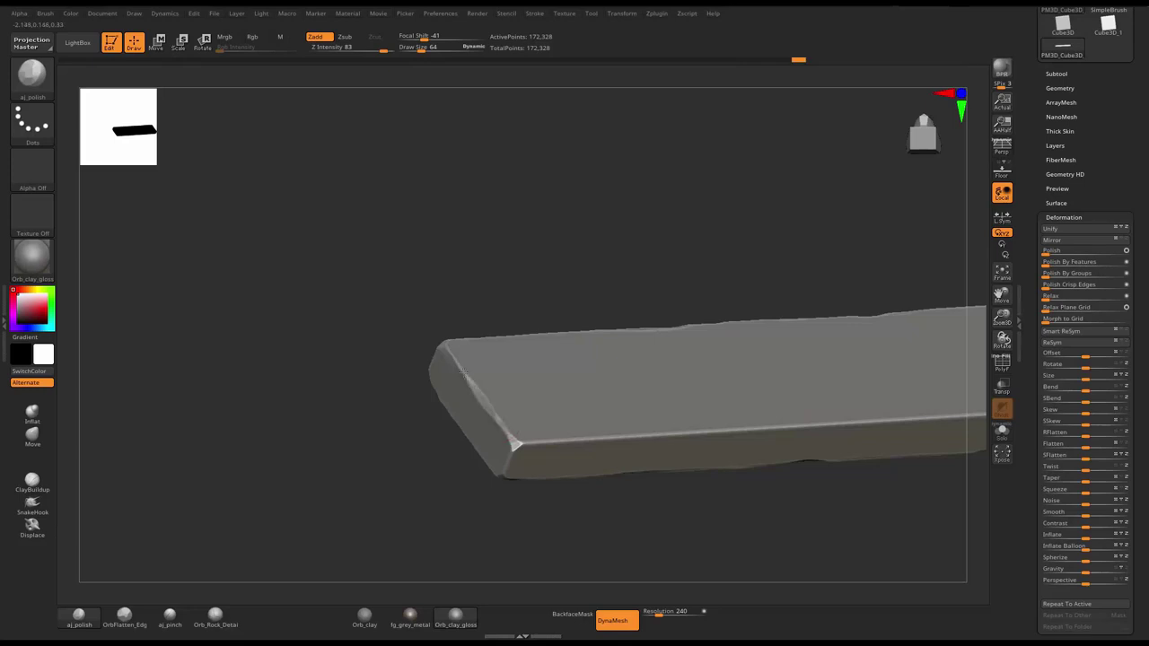
mouse_move(562, 365)
mouse_down()
mouse_move(801, 288)
mouse_move(742, 395)
mouse_move(439, 374)
mouse_up()
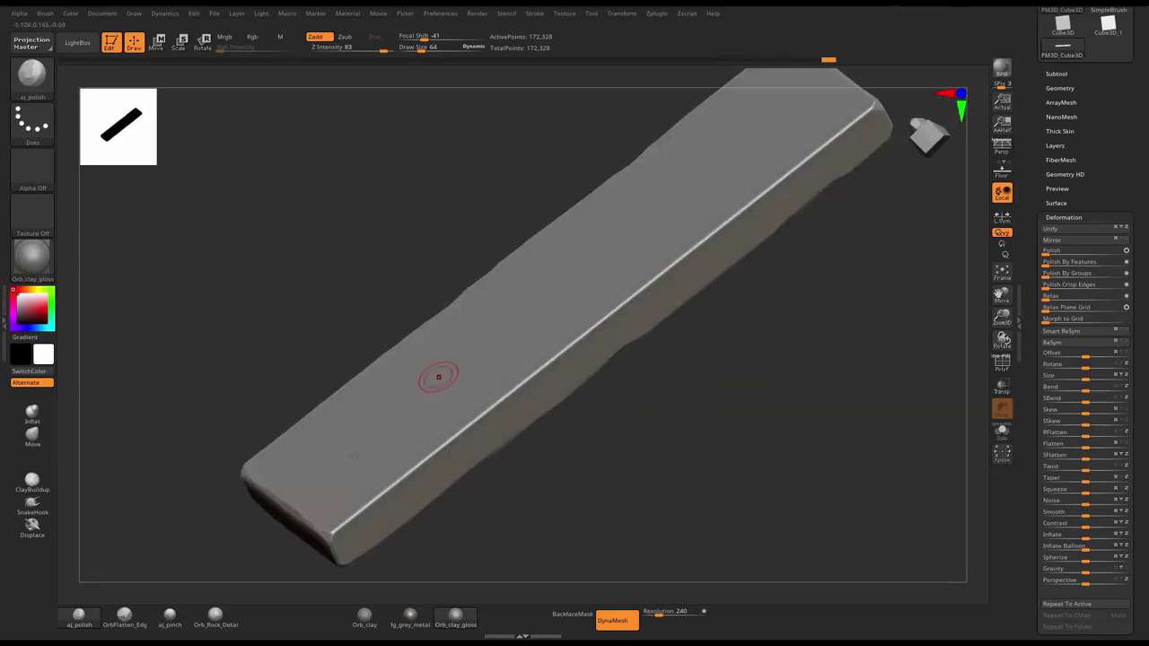
mouse_move(345, 518)
mouse_down()
mouse_move(477, 420)
mouse_move(408, 469)
mouse_up()
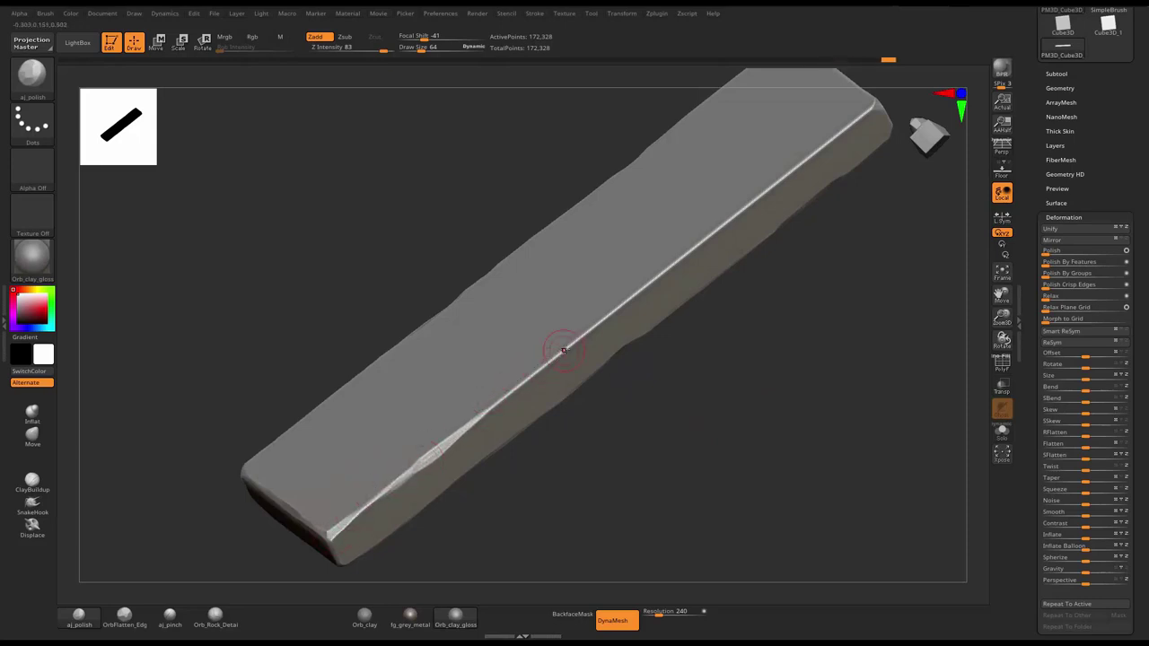
mouse_move(552, 342)
mouse_down()
mouse_move(628, 301)
mouse_move(539, 364)
mouse_up()
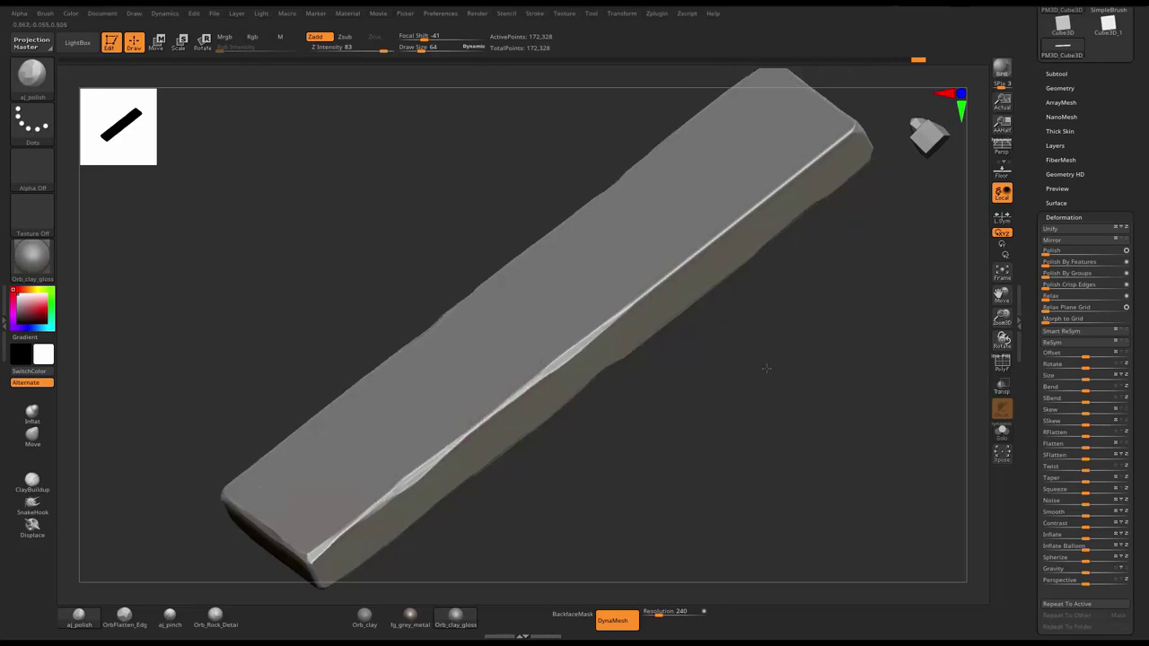
drag(682, 395, 761, 255)
drag(676, 280, 614, 327)
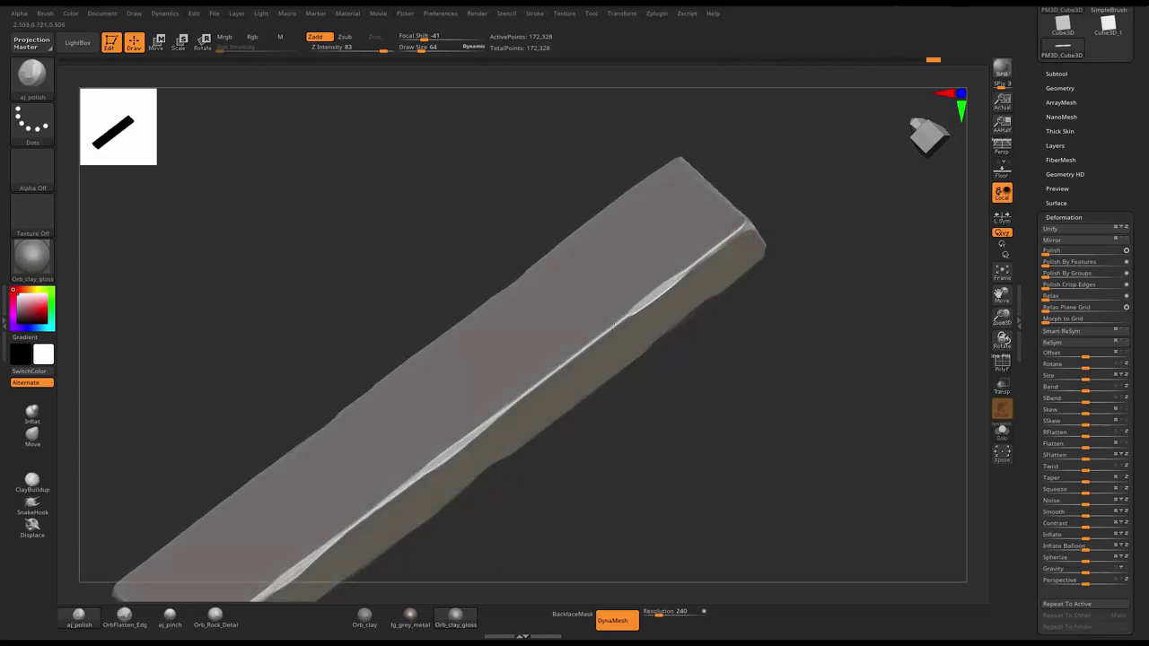
mouse_move(851, 236)
mouse_down()
mouse_move(575, 289)
mouse_move(703, 403)
mouse_move(676, 430)
mouse_move(699, 378)
mouse_up()
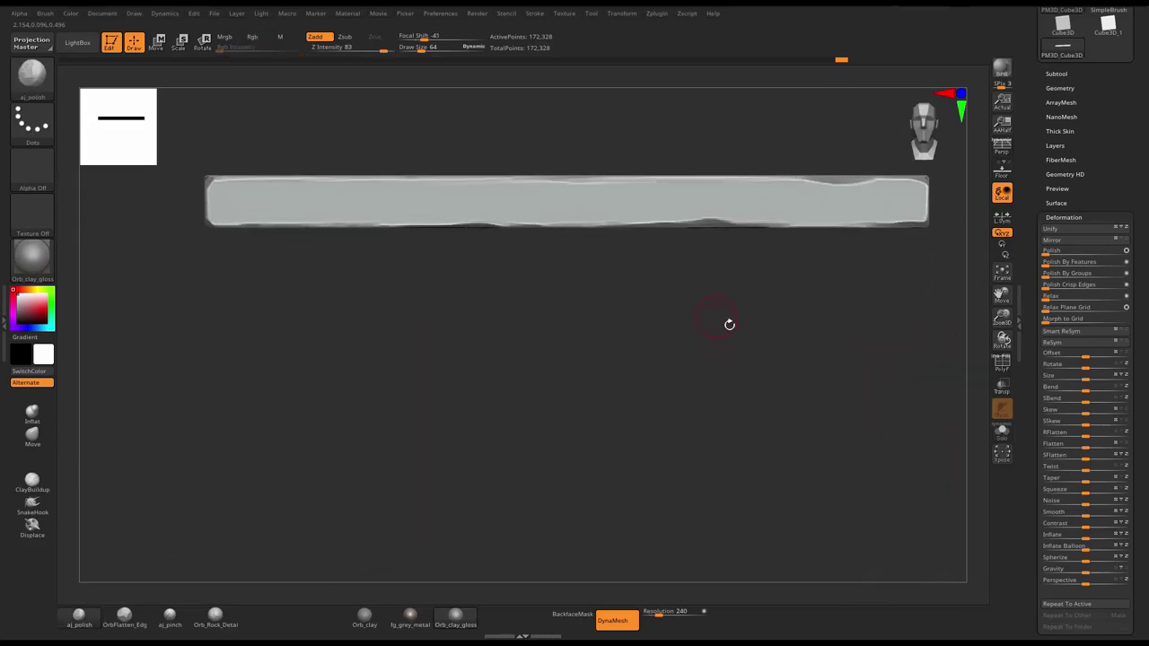
- Load the Orb_Cracks2 brush from LightBox's Brush > Orb folder
key(b)
click(77, 44)
click(186, 76)
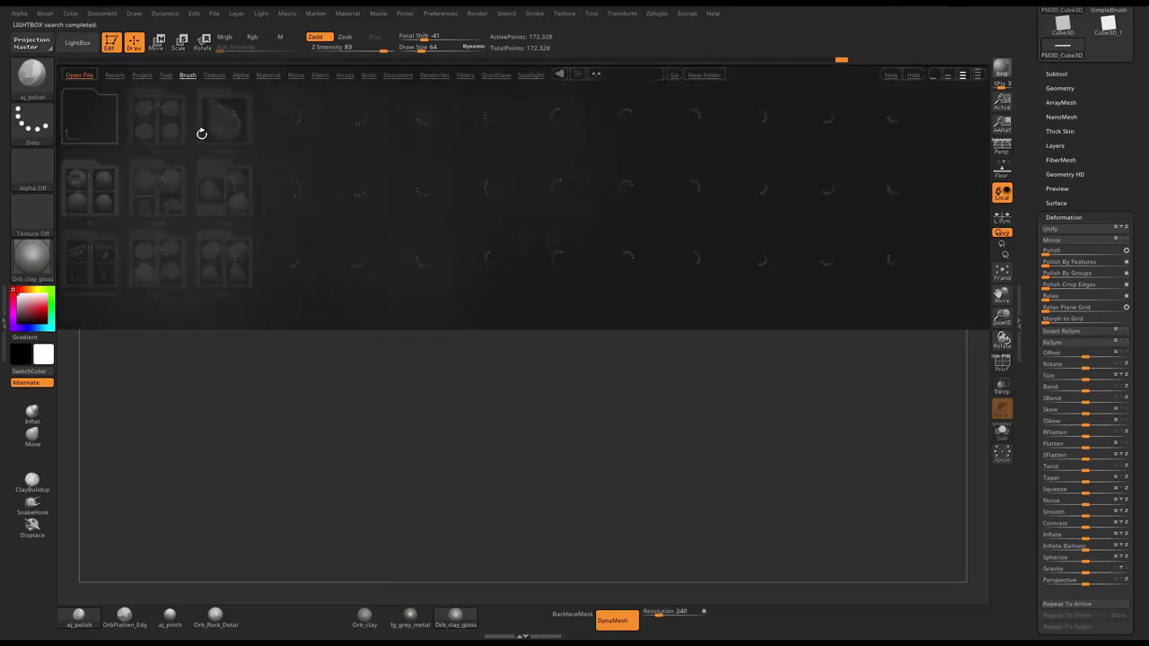
click(508, 253)
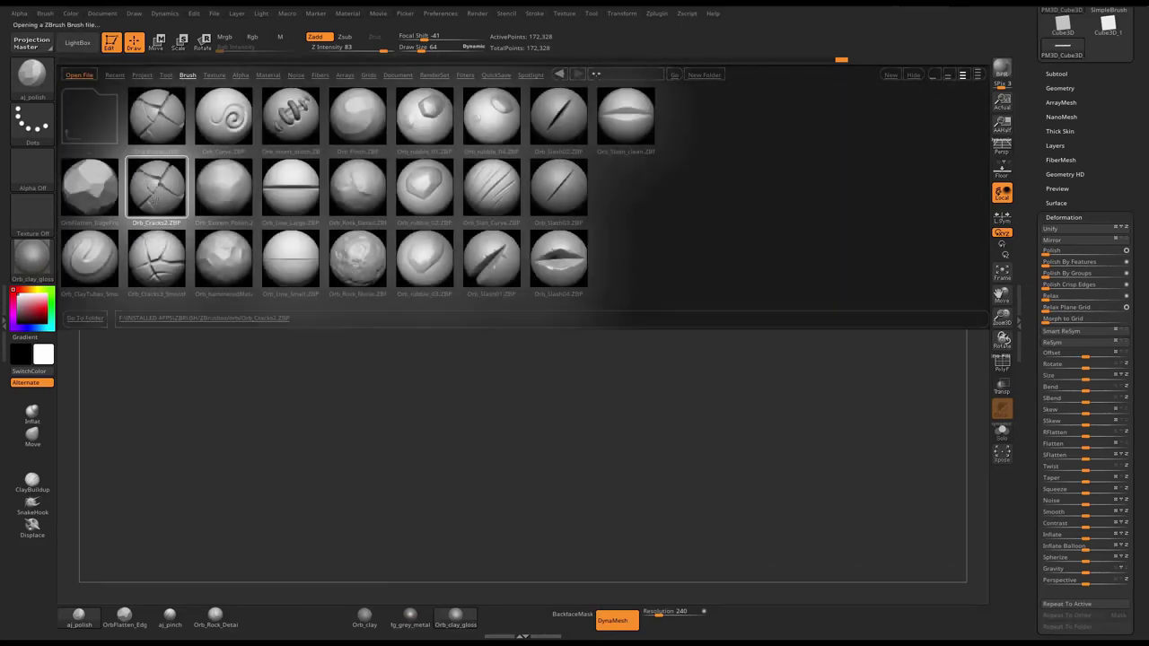
double_click(157, 189)
shift+drag(399, 380, 497, 200)
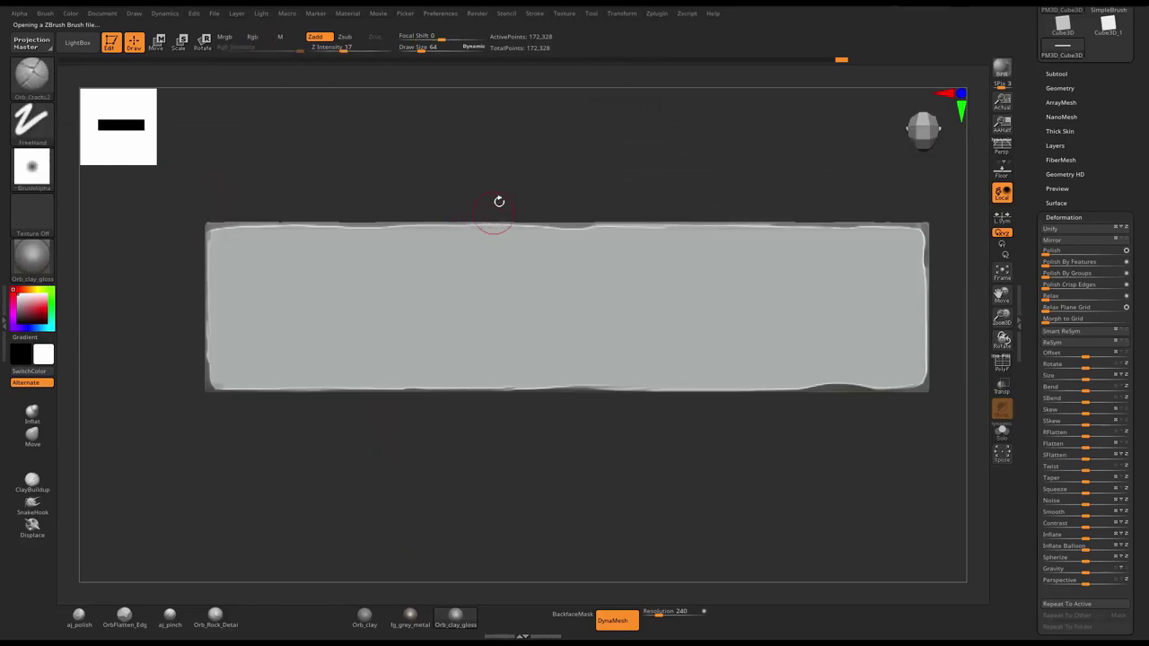
- Reduce the Orb_Cracks2 draw size and reposition the slab on the canvas
key(s)
alt+drag(620, 161, 611, 212)
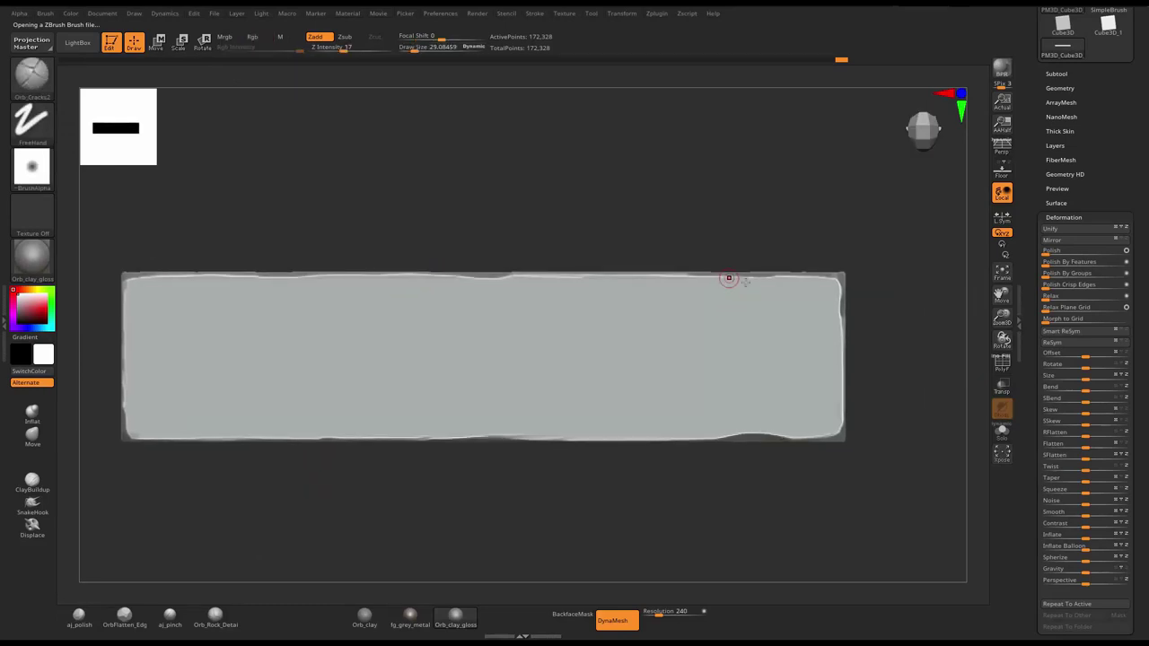
scroll(745, 285, down, 1)
mouse_move(853, 247)
alt+mouse_down()
mouse_move(841, 302)
mouse_move(207, 320)
alt+mouse_up()
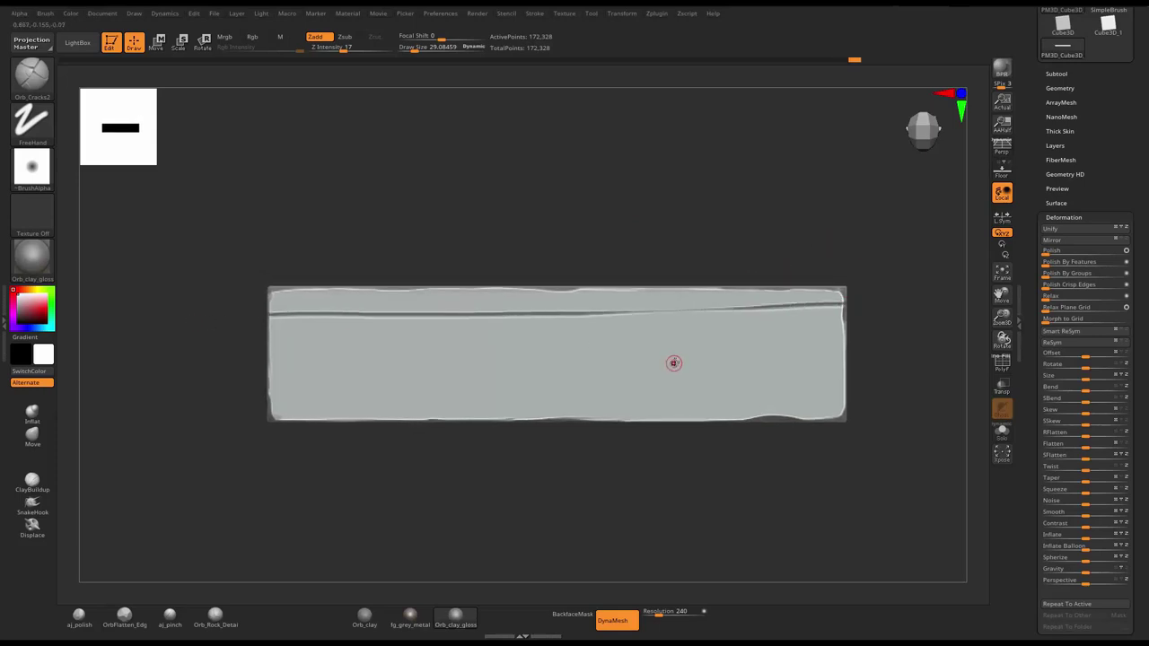
- Carve long wavy grain cracks across the top, middle and bottom of the slab's front face
drag(842, 347, 746, 367)
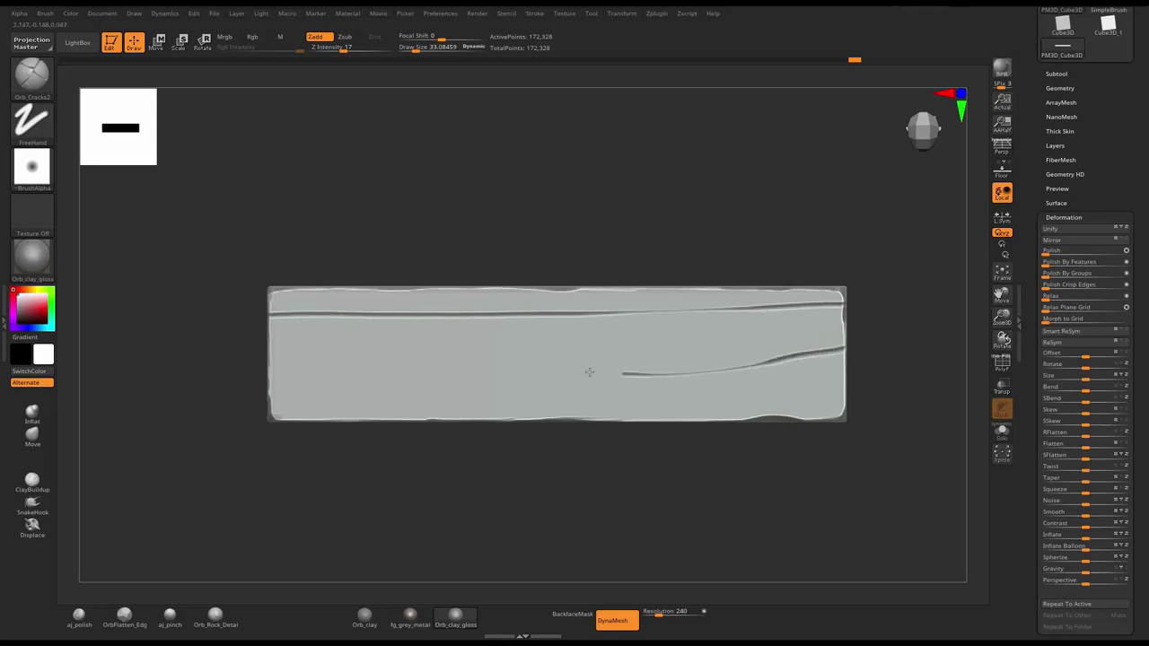
mouse_move(589, 372)
mouse_down()
mouse_move(372, 343)
mouse_move(233, 349)
mouse_up()
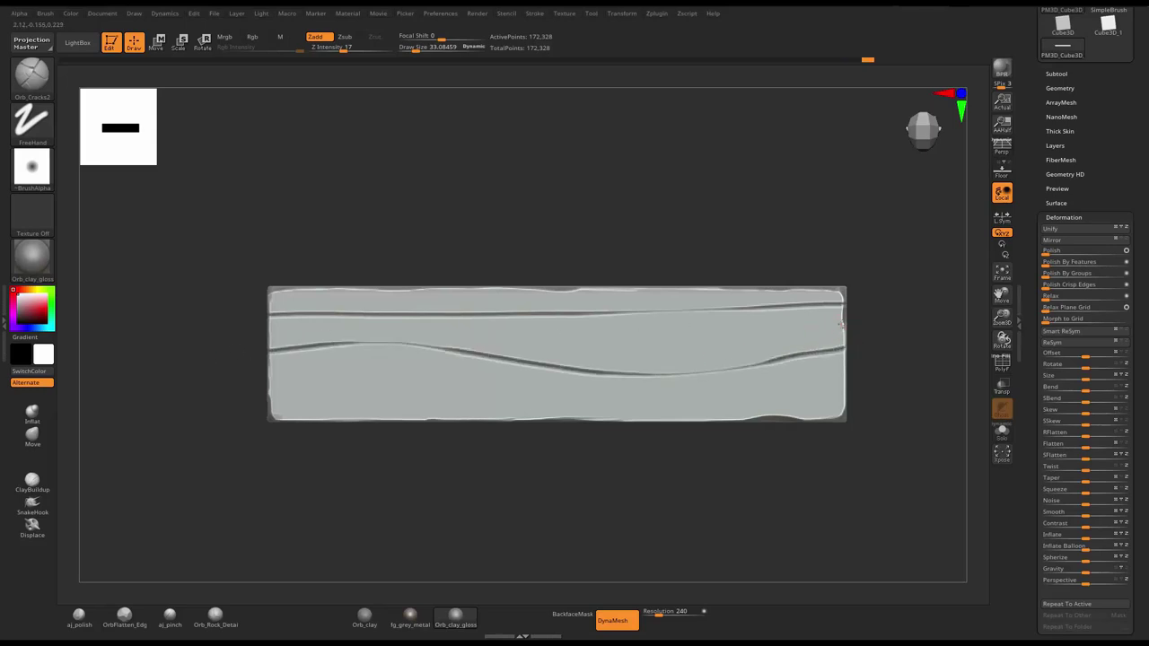
drag(842, 323, 687, 335)
drag(534, 333, 348, 323)
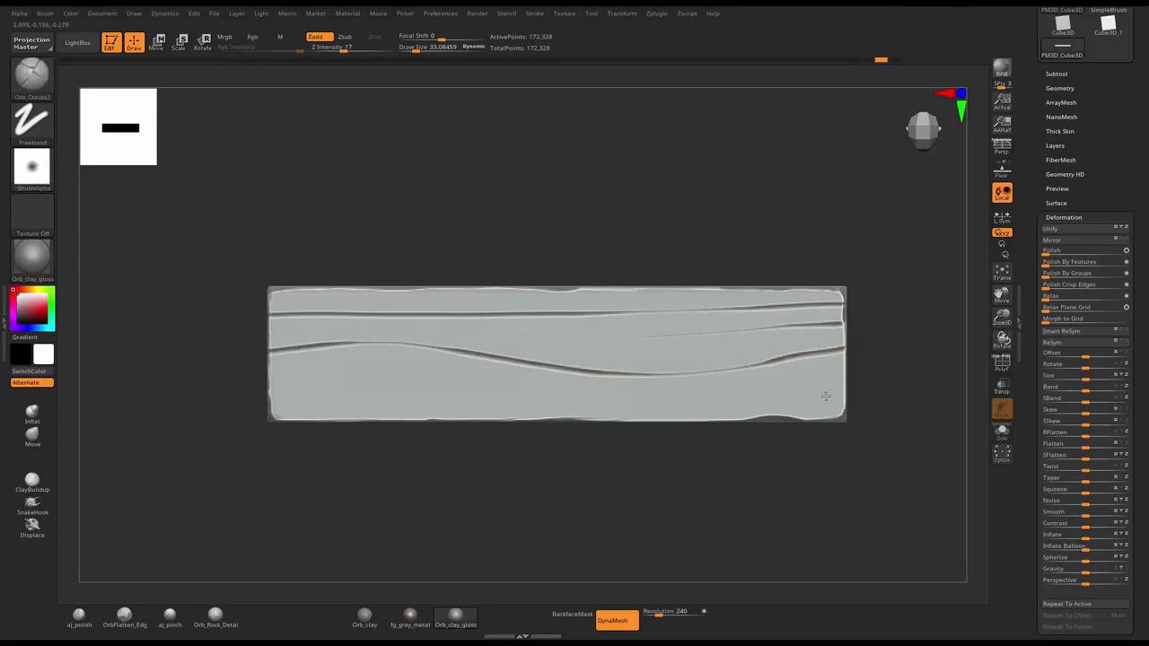
mouse_move(825, 396)
mouse_down()
mouse_move(367, 402)
mouse_move(264, 399)
mouse_move(306, 377)
mouse_move(264, 388)
mouse_up()
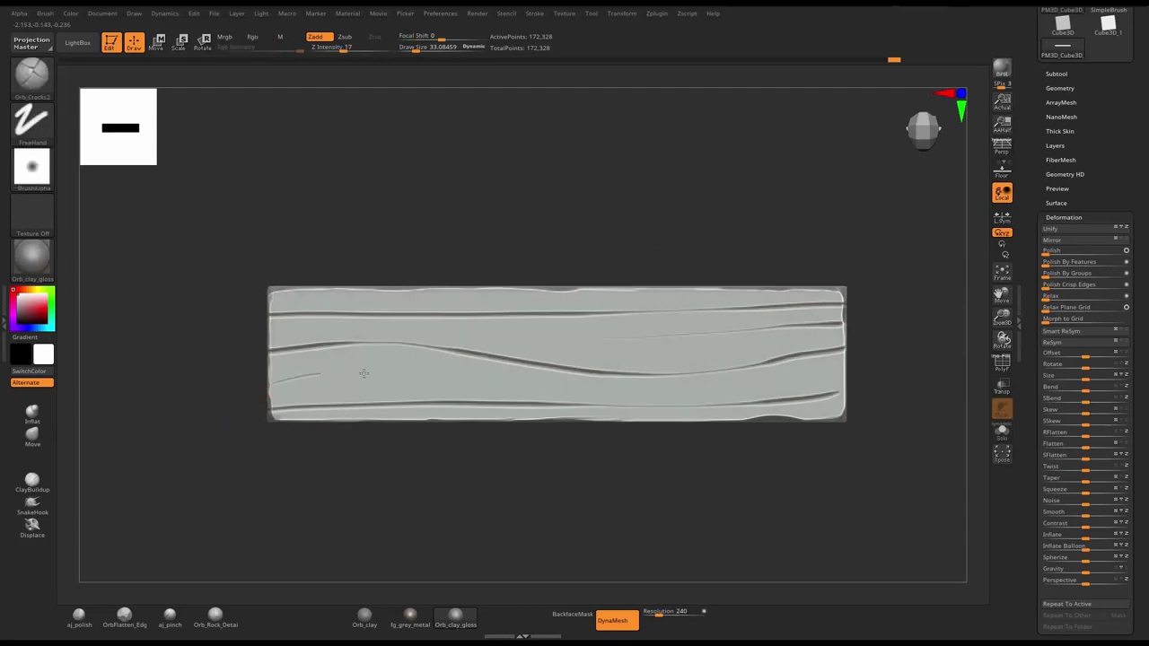
drag(572, 383, 740, 383)
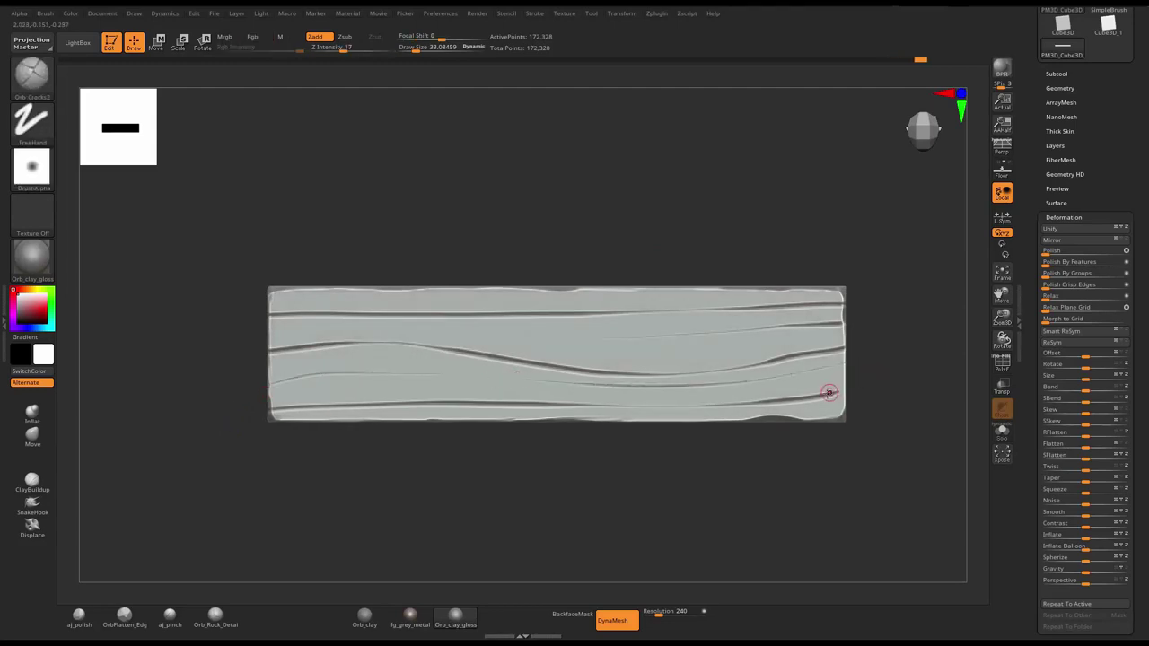
drag(887, 329, 568, 318)
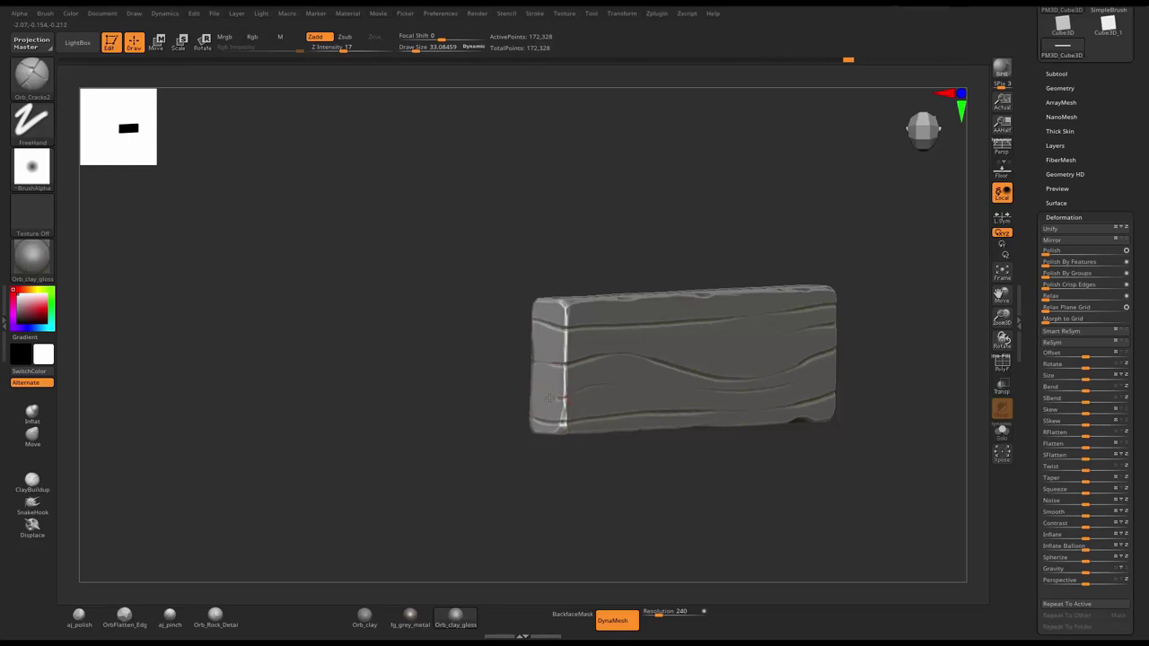
- Rotate the grained slab to inspect its front and ends, ending on a long side view
drag(531, 386, 898, 264)
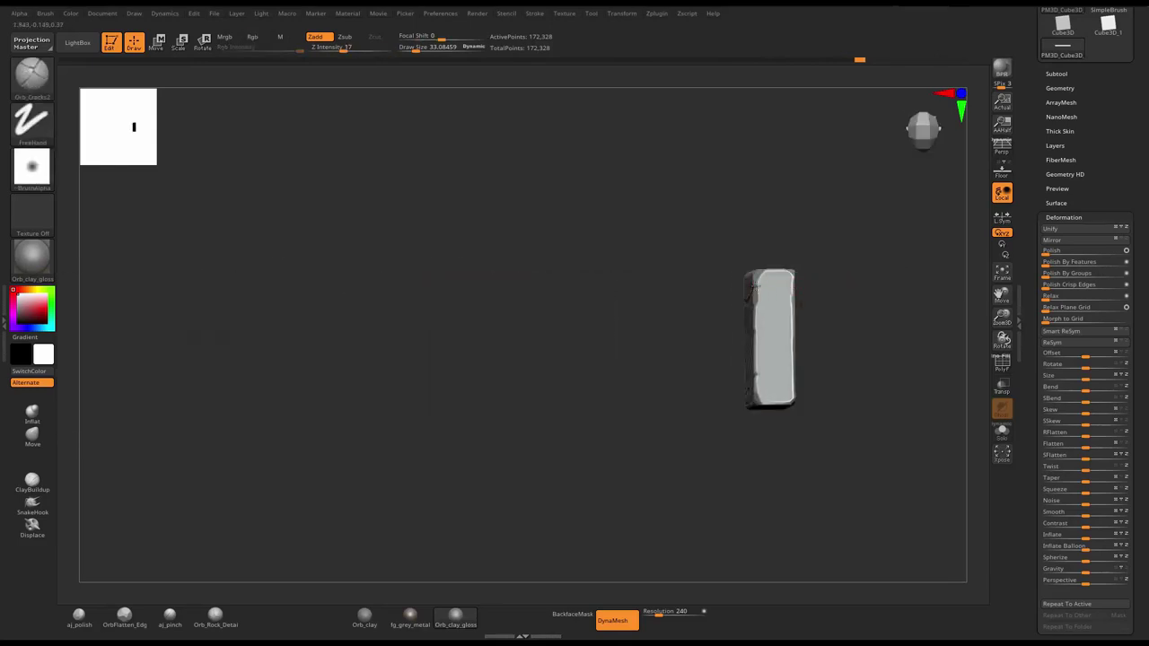
drag(821, 291, 779, 321)
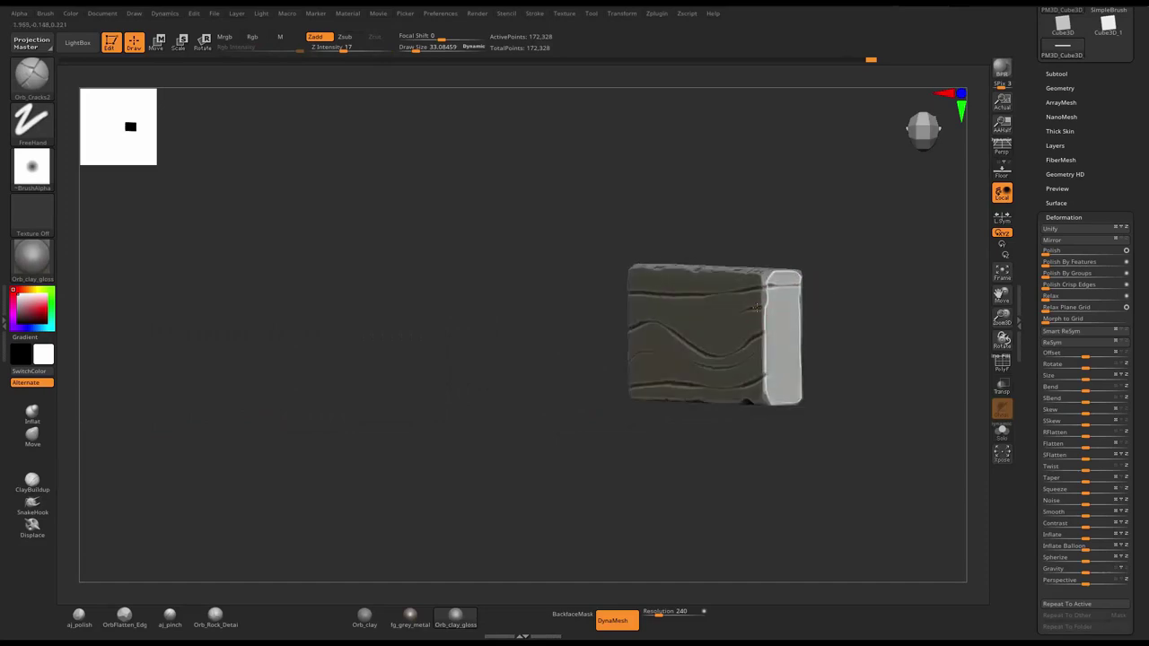
mouse_move(713, 189)
mouse_down()
mouse_move(721, 179)
mouse_move(607, 219)
mouse_move(705, 303)
mouse_move(612, 359)
mouse_move(705, 351)
mouse_move(620, 357)
mouse_up()
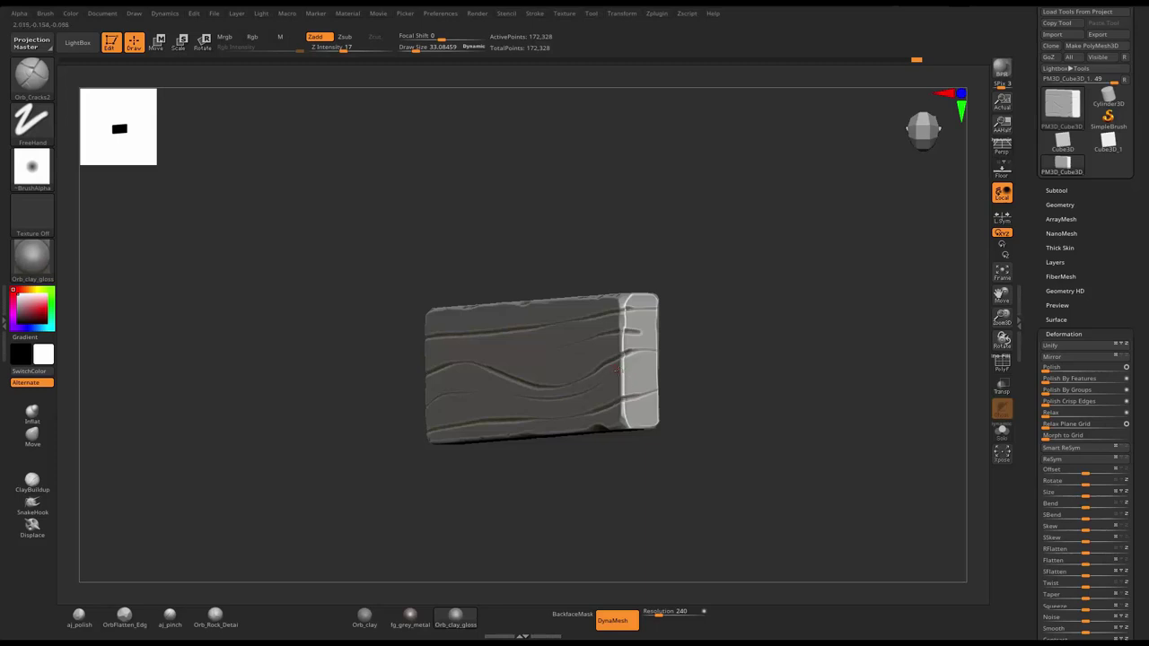
mouse_move(683, 377)
mouse_down()
mouse_move(673, 368)
mouse_move(684, 356)
mouse_up()
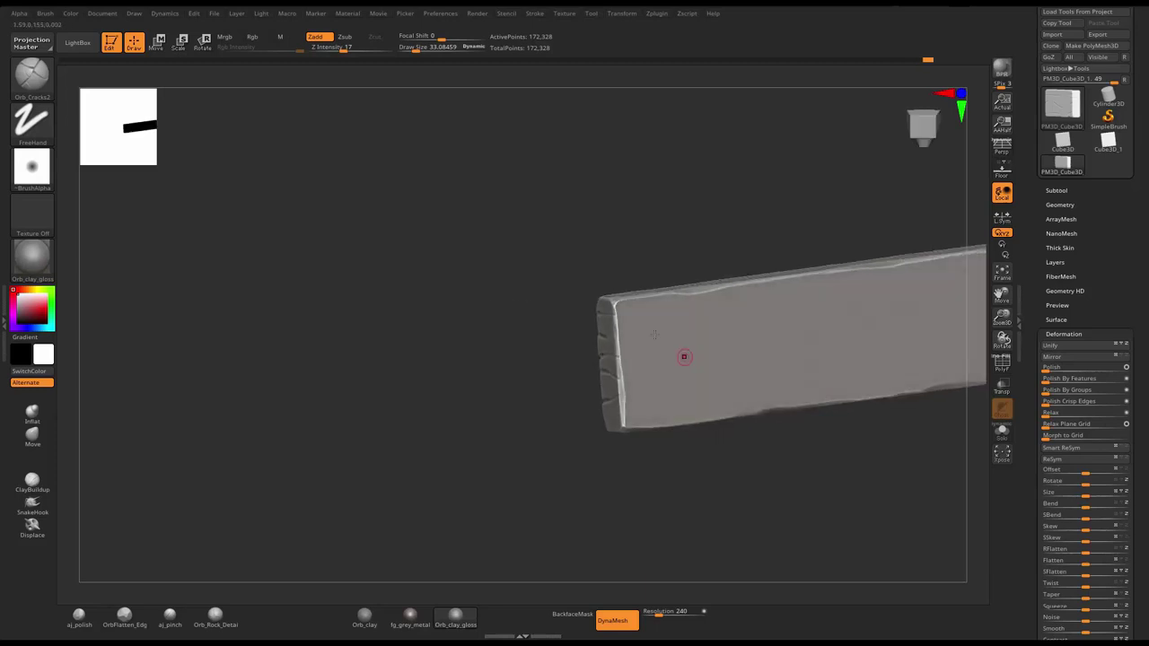
- Carve a wavy grain crack along the plank's top, undoing the rejected strokes
mouse_move(487, 386)
shift+mouse_down()
mouse_move(461, 410)
mouse_move(378, 352)
shift+mouse_up()
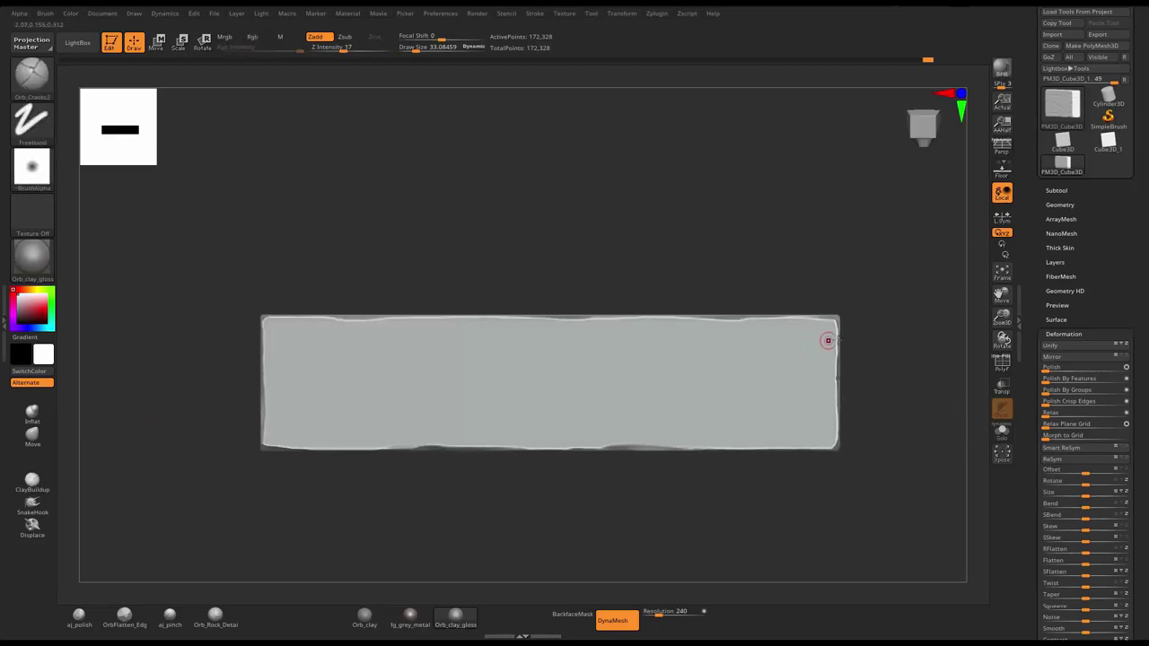
drag(839, 334, 363, 348)
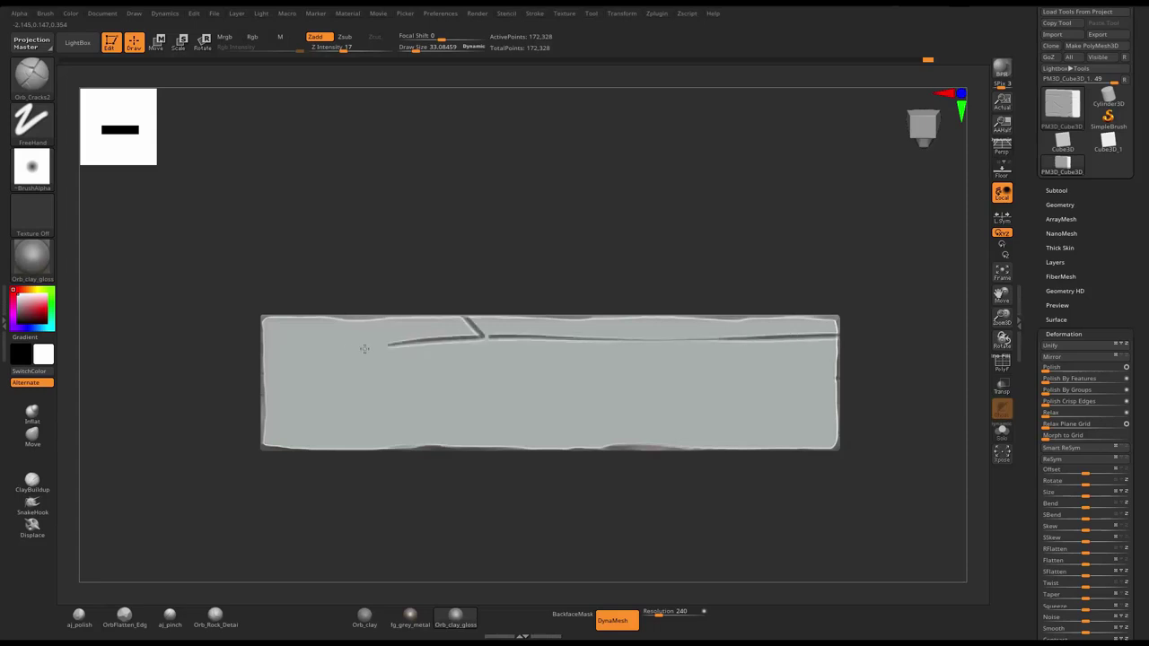
key(ctrl+z)
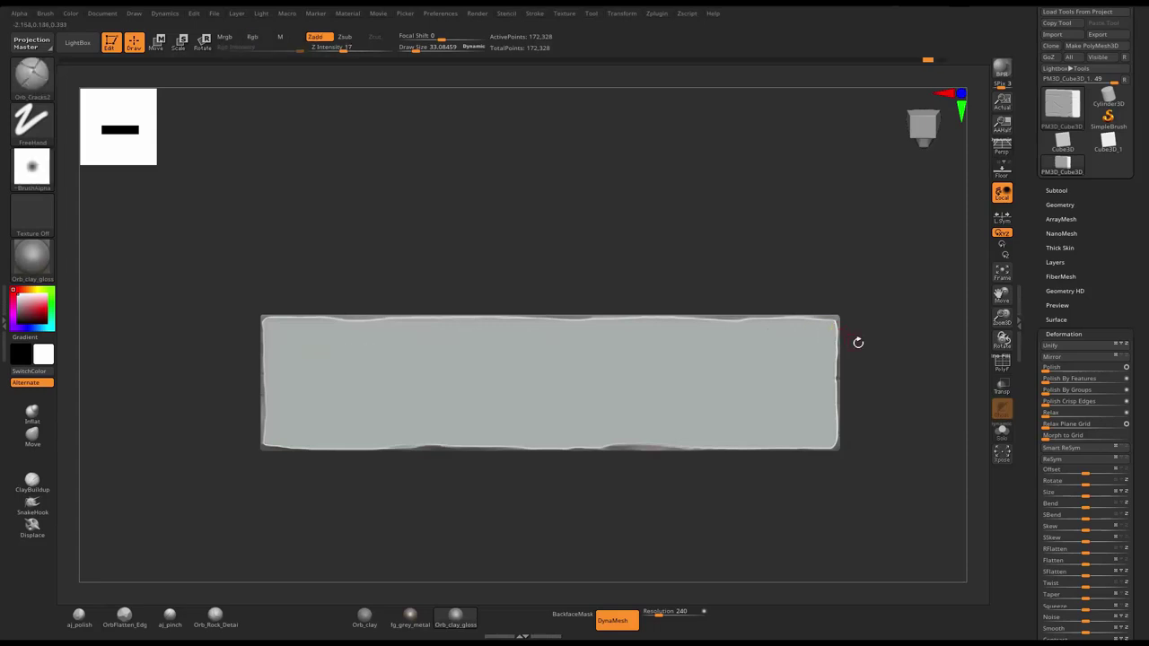
drag(786, 337, 441, 343)
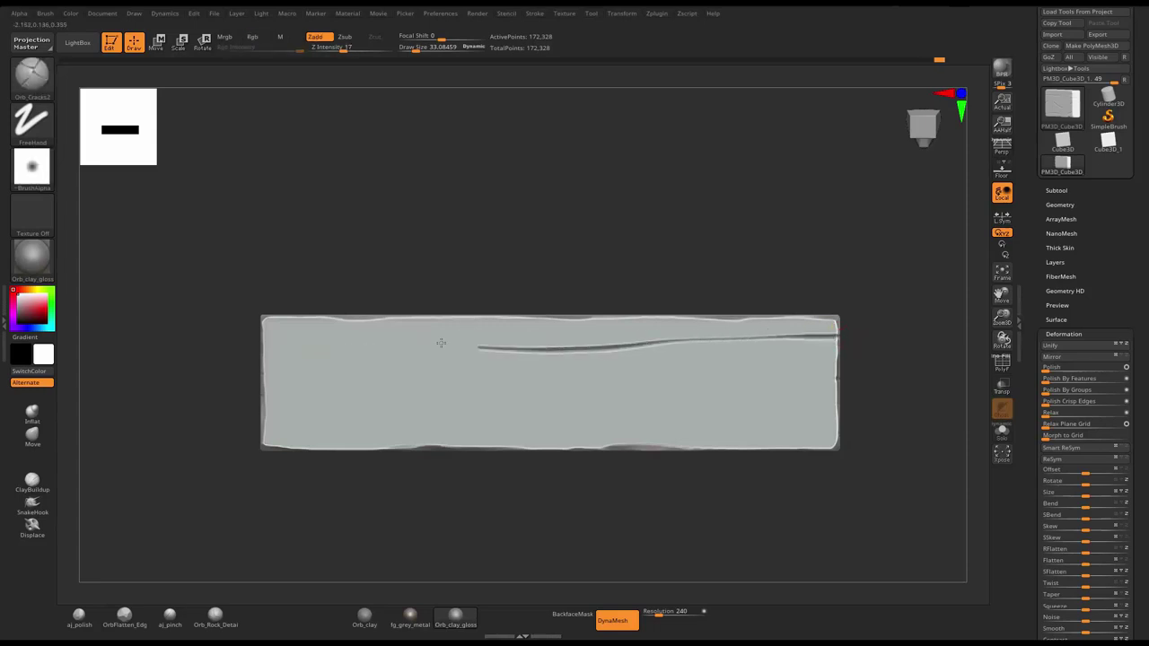
mouse_move(306, 339)
mouse_down()
mouse_move(260, 336)
mouse_move(476, 368)
mouse_up()
mouse_move(625, 393)
mouse_down()
mouse_move(880, 374)
mouse_move(494, 398)
mouse_move(266, 371)
mouse_move(533, 416)
mouse_move(741, 396)
mouse_up()
key(ctrl+z)
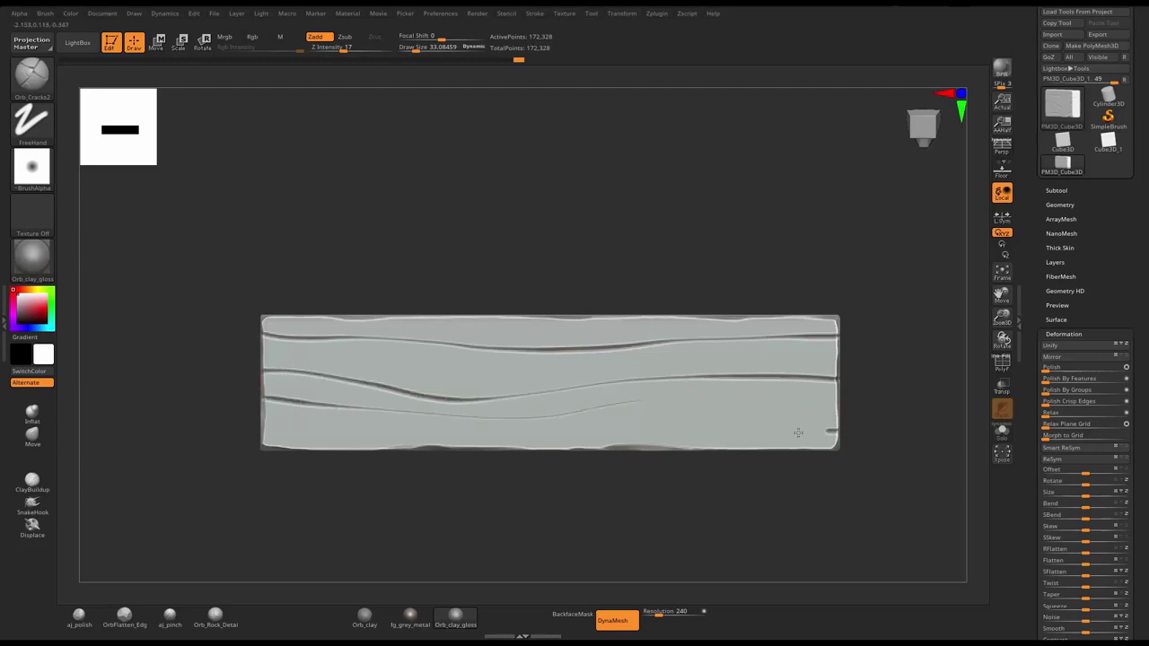
- Add a long crack along the bottom and a thin crack through the middle band
drag(797, 433, 259, 432)
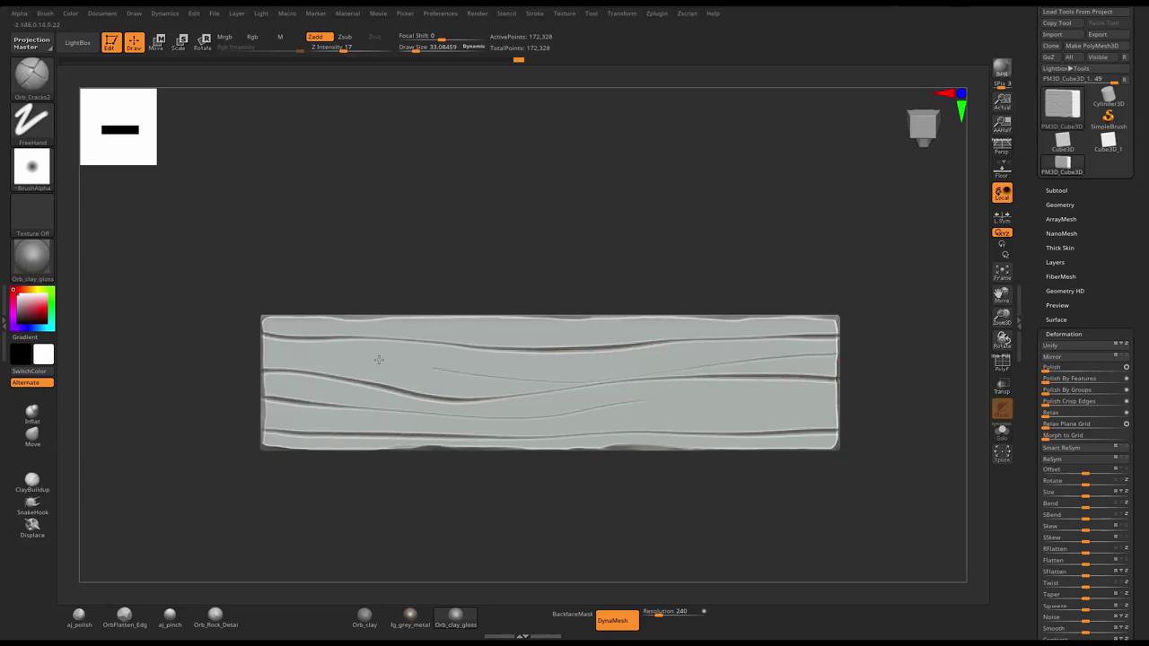
drag(591, 367, 382, 366)
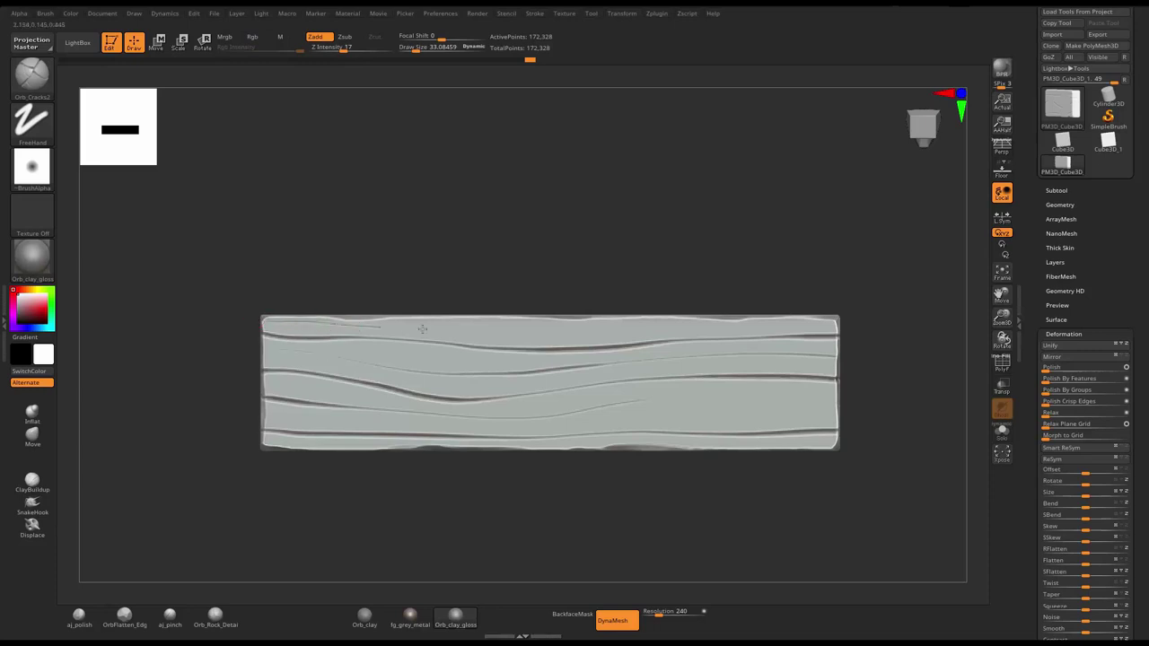
drag(422, 329, 618, 321)
mouse_move(895, 331)
mouse_down()
mouse_move(902, 361)
mouse_move(872, 245)
mouse_up()
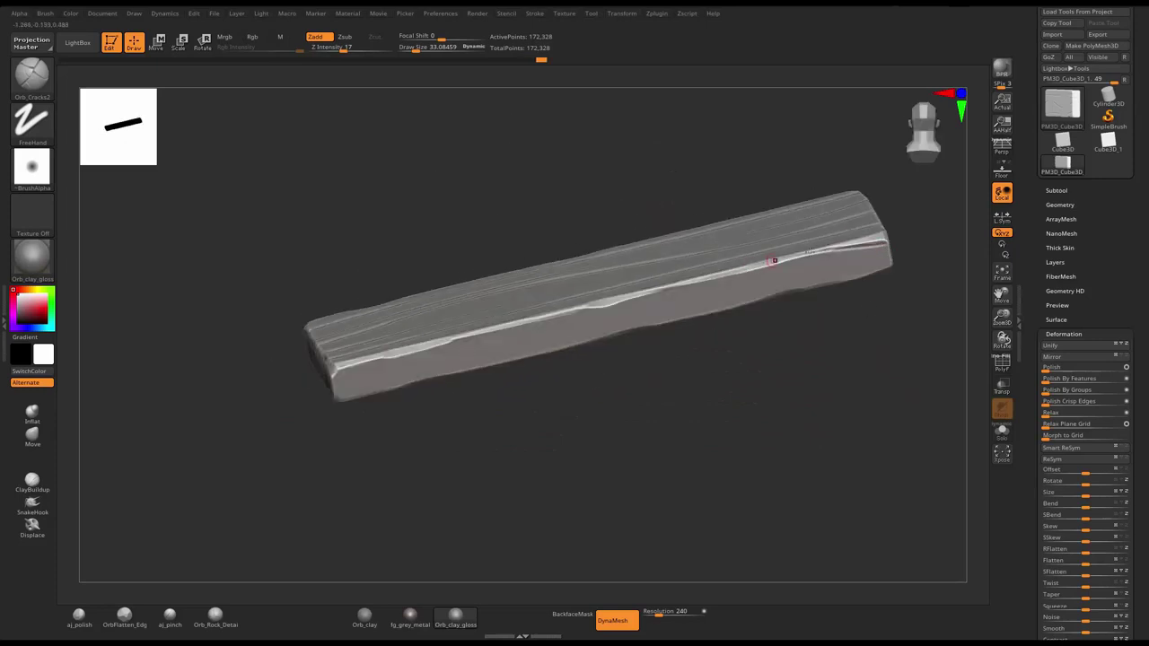
- Add a thin crack along the lower front edge and a crease on the plank's front face
drag(770, 259, 878, 252)
drag(613, 302, 718, 289)
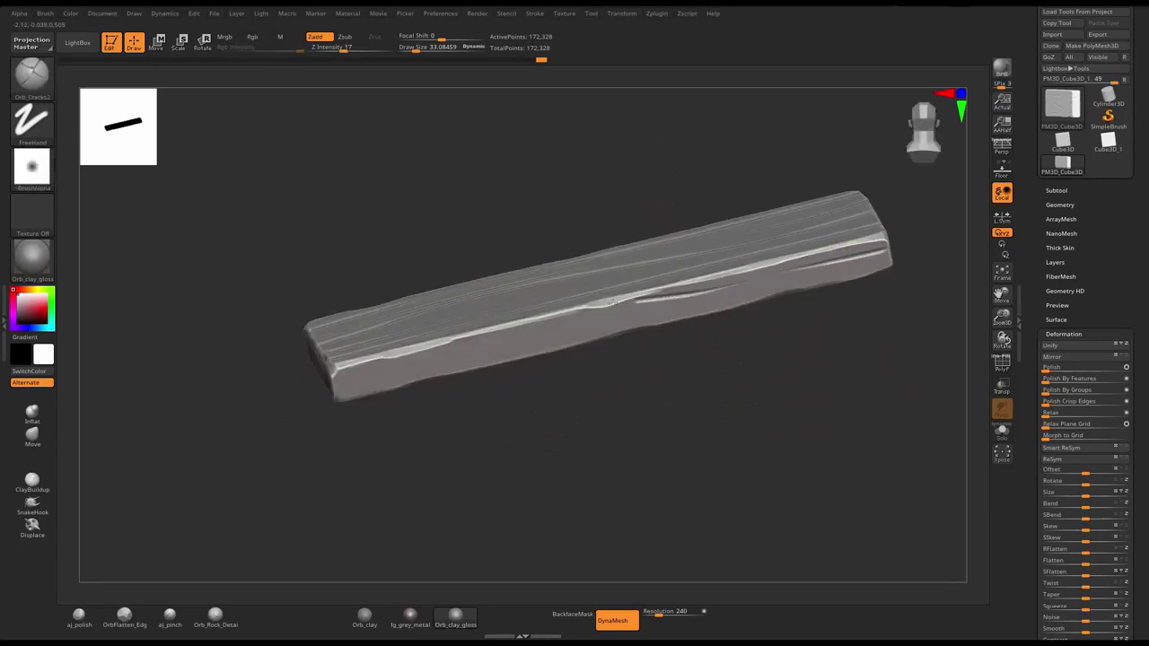
drag(454, 425, 304, 431)
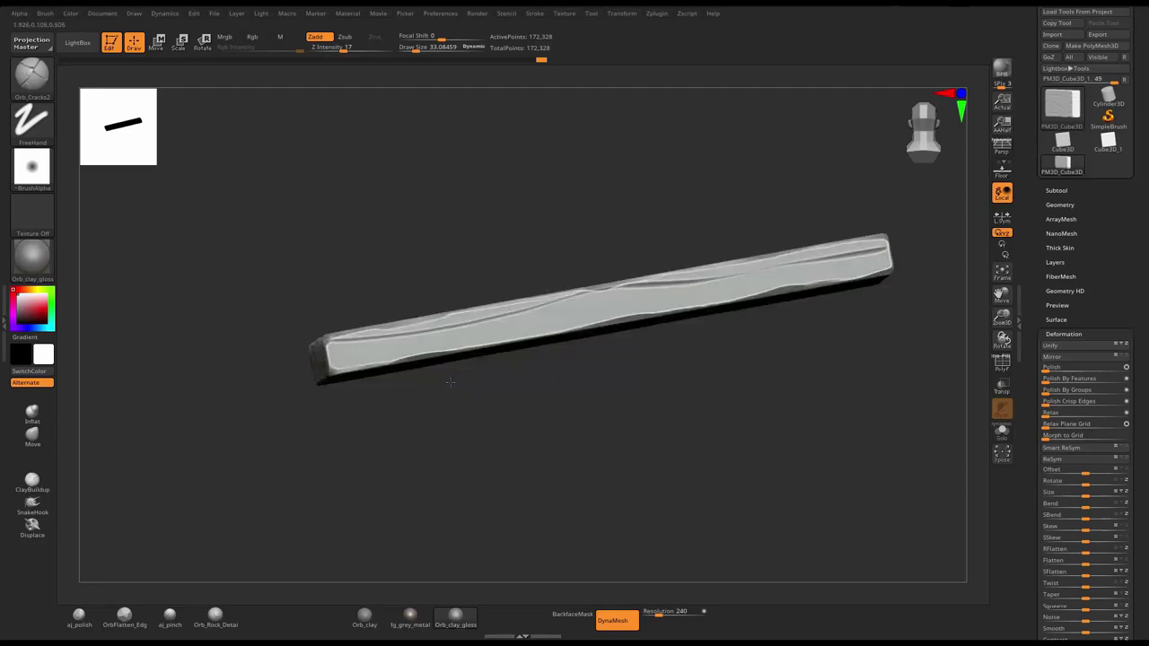
drag(289, 425, 410, 392)
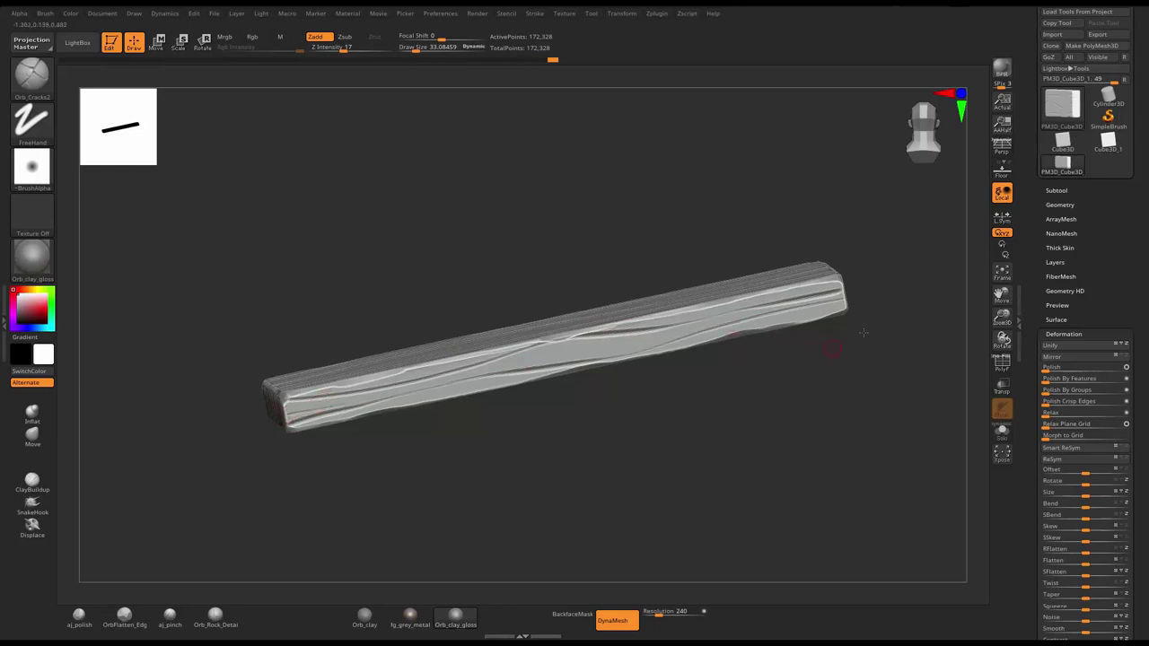
- Duplicate the grained plank as a second subtool, PM3D_Cube3D_2
shift+drag(864, 333, 820, 295)
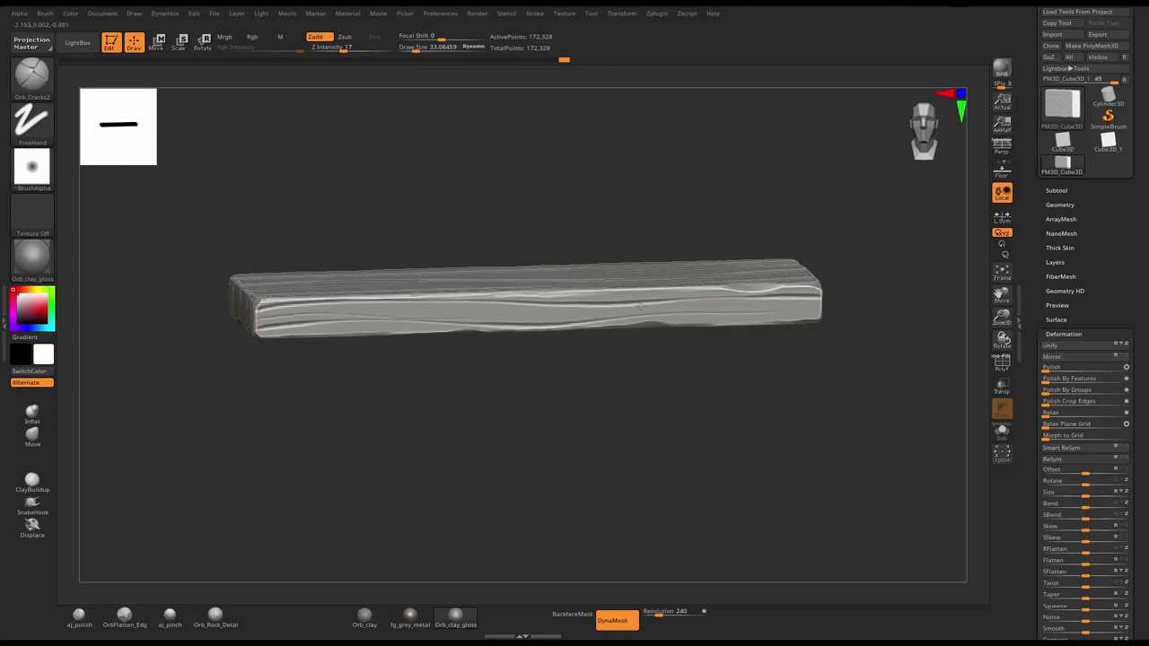
mouse_move(846, 288)
mouse_down()
mouse_move(864, 371)
mouse_move(849, 359)
mouse_move(865, 331)
mouse_up()
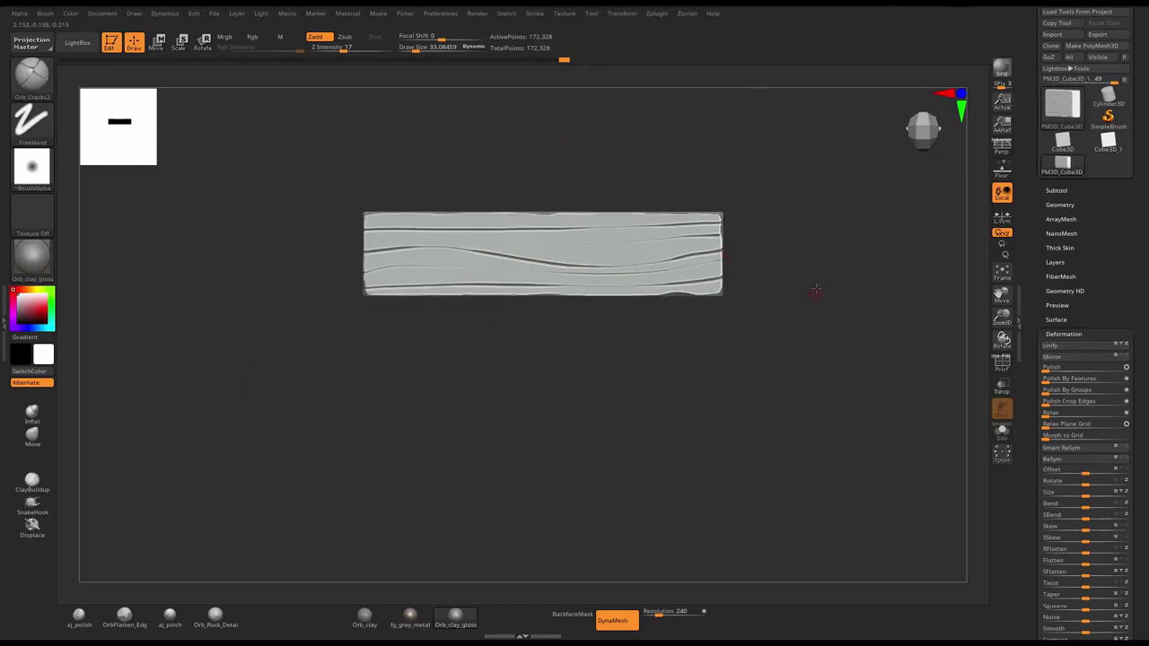
mouse_move(815, 290)
mouse_down()
mouse_move(795, 257)
mouse_move(809, 309)
mouse_up()
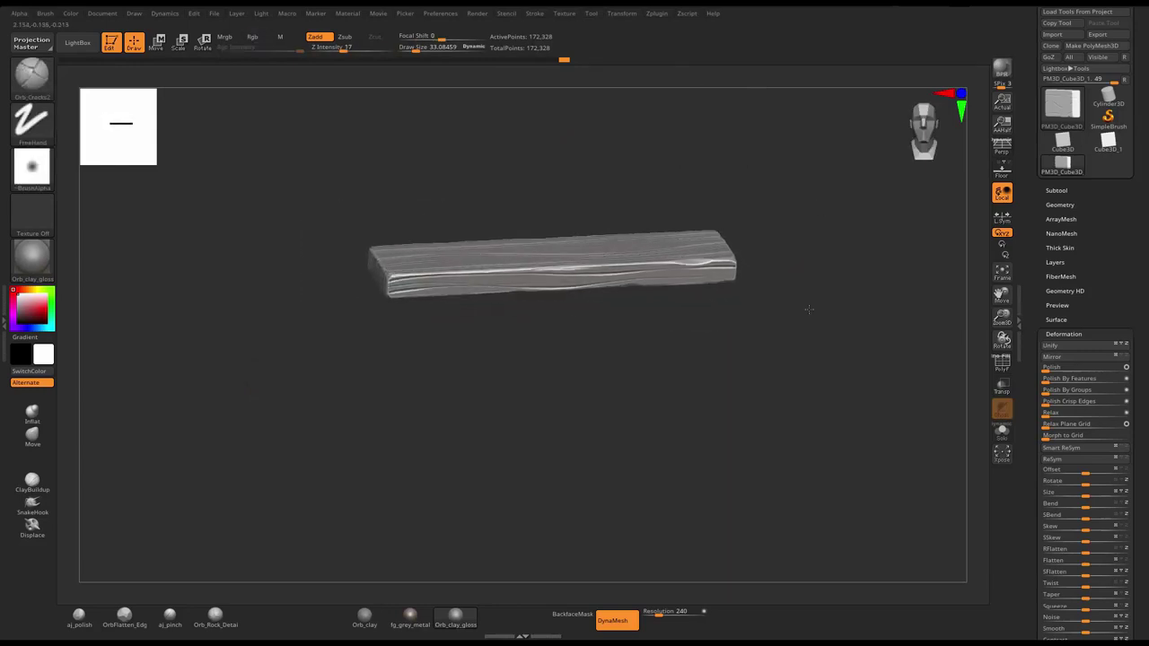
key(ctrl+shift+d)
- Slide the copied plank beside the original and turn it slightly to vary its grain
key(w)
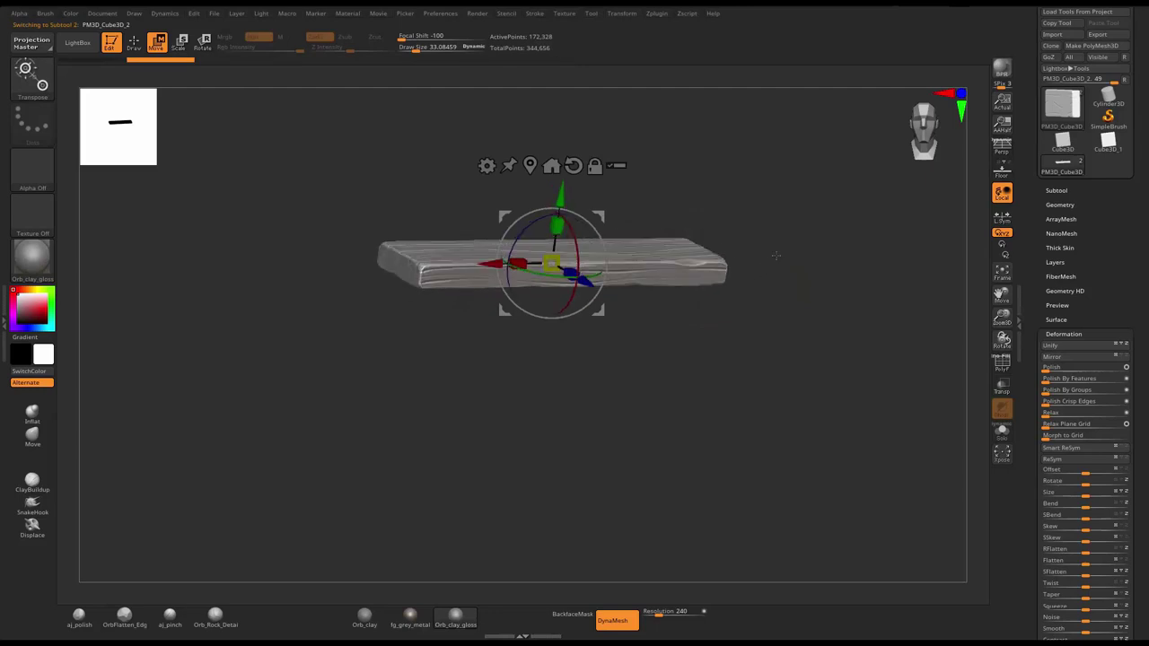
drag(775, 256, 745, 258)
mouse_move(623, 259)
mouse_down()
mouse_move(721, 263)
mouse_move(553, 315)
mouse_move(550, 301)
mouse_move(787, 260)
mouse_move(787, 277)
mouse_up()
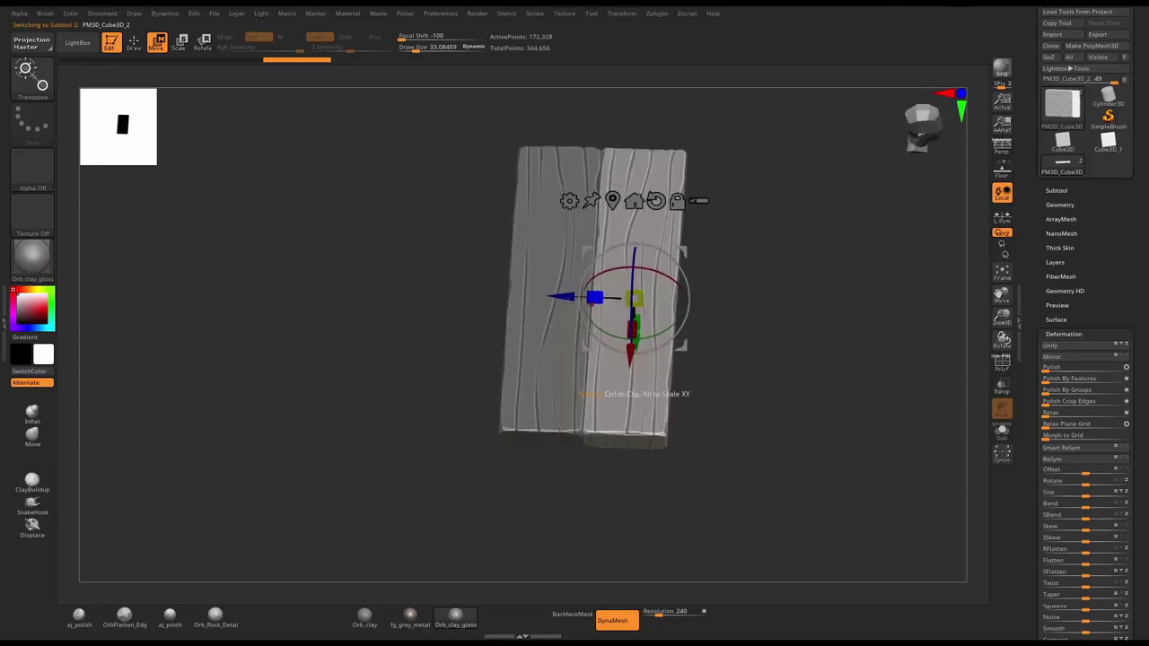
drag(633, 359, 645, 281)
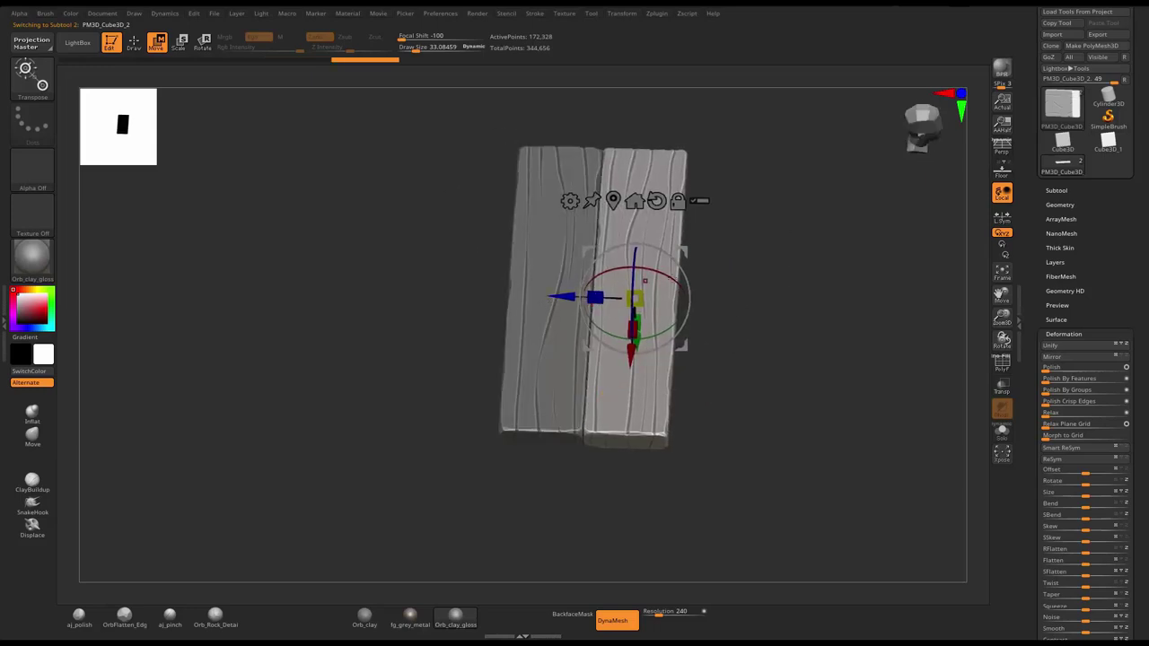
mouse_move(764, 278)
mouse_down()
mouse_move(772, 268)
mouse_move(745, 269)
mouse_up()
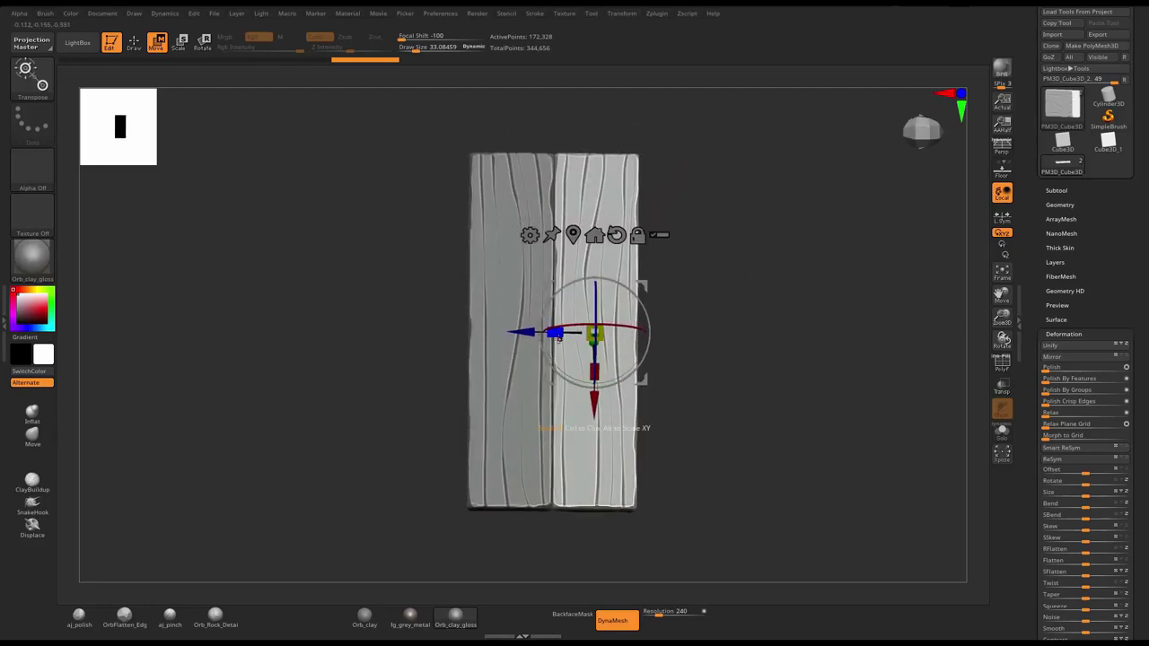
drag(557, 338, 552, 342)
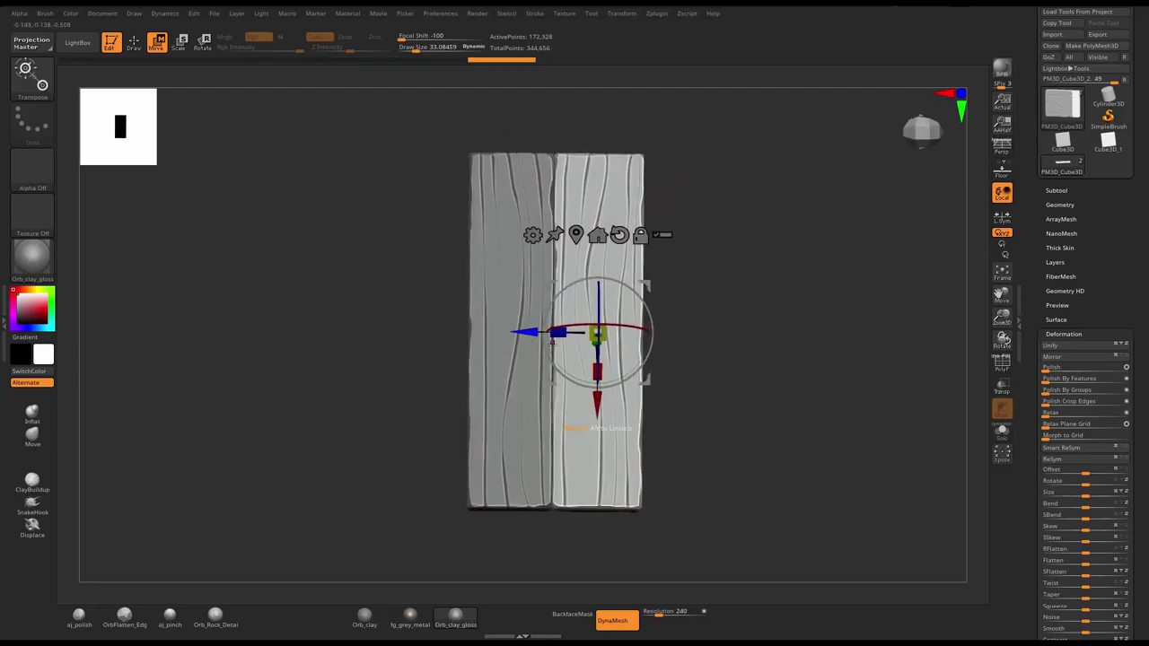
key(q)
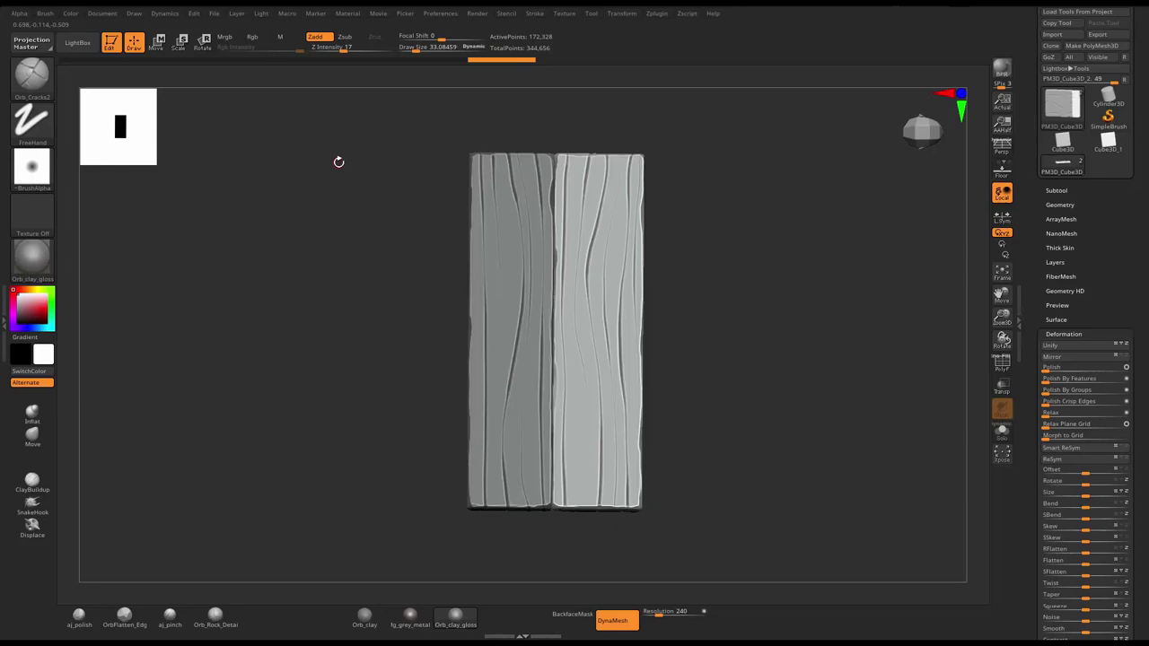
- Select the left plank and place a third copy, PM3D_Cube3D_3, to the right
alt+click(485, 305)
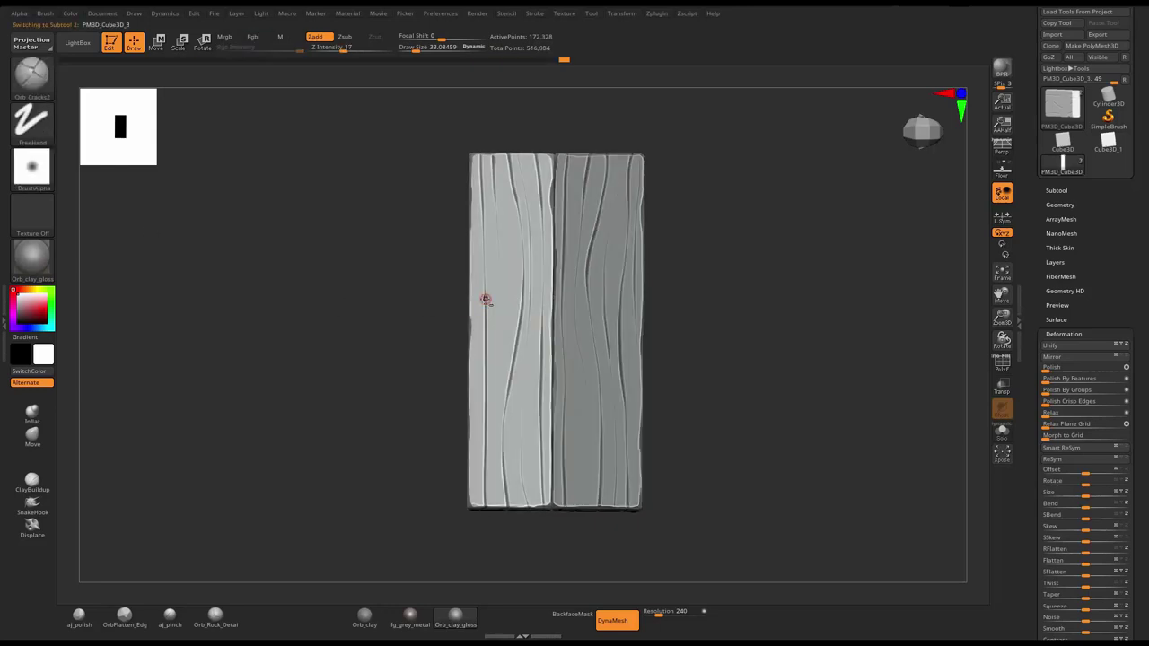
key(w)
ctrl+drag(581, 332, 764, 319)
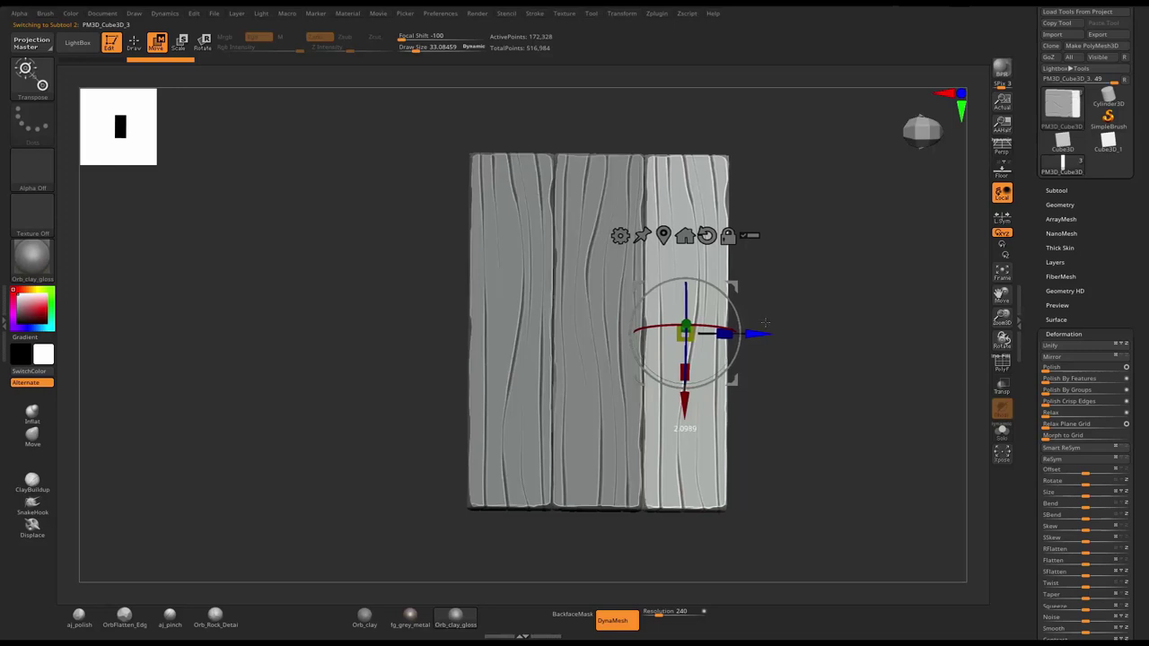
key(q)
mouse_move(830, 333)
mouse_down()
mouse_move(826, 254)
mouse_move(804, 357)
mouse_move(819, 458)
mouse_move(812, 283)
mouse_up()
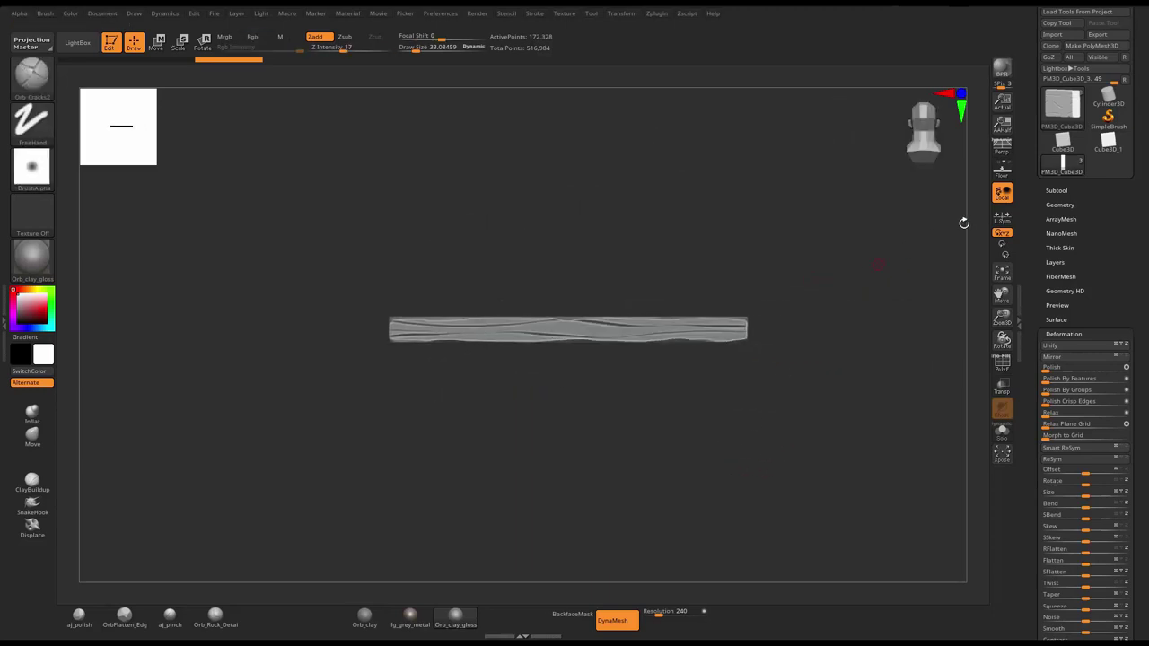
- Append a Cube3D subtool and move it down beneath the tabletop
click(1056, 190)
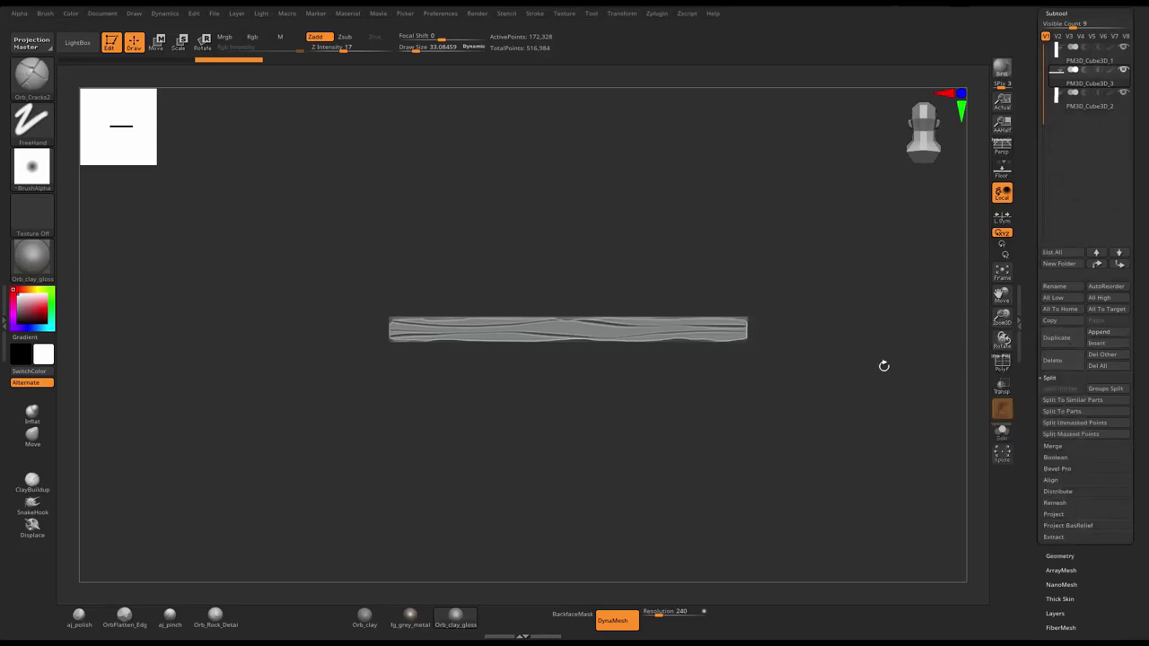
click(1105, 334)
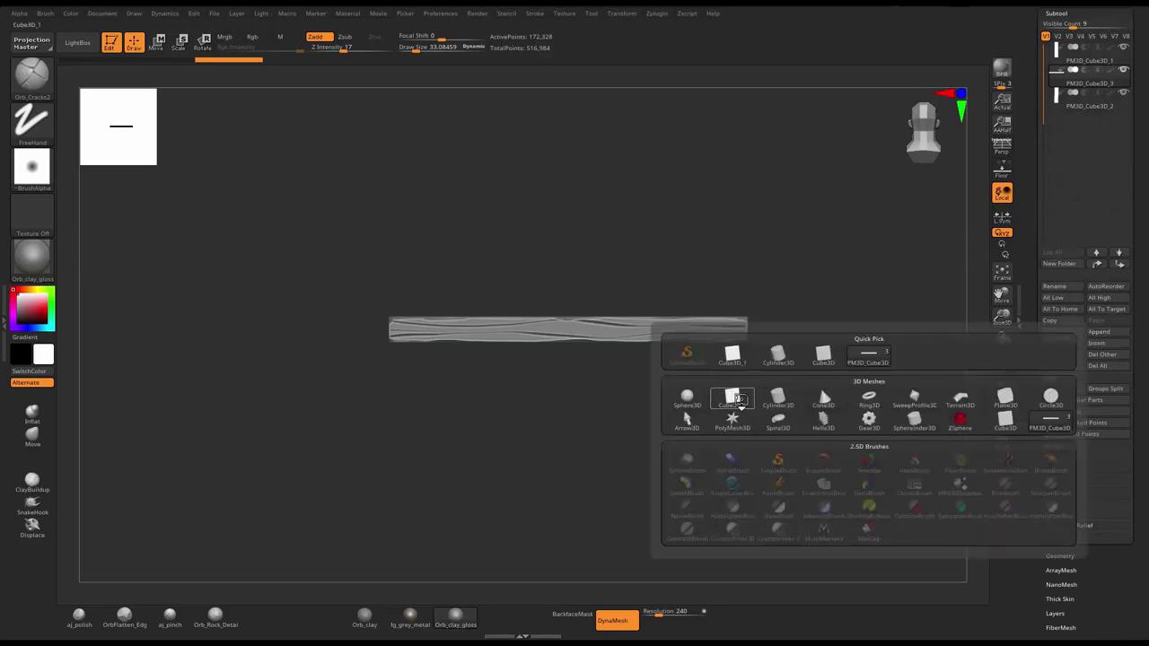
click(733, 398)
alt+click(586, 363)
key(w)
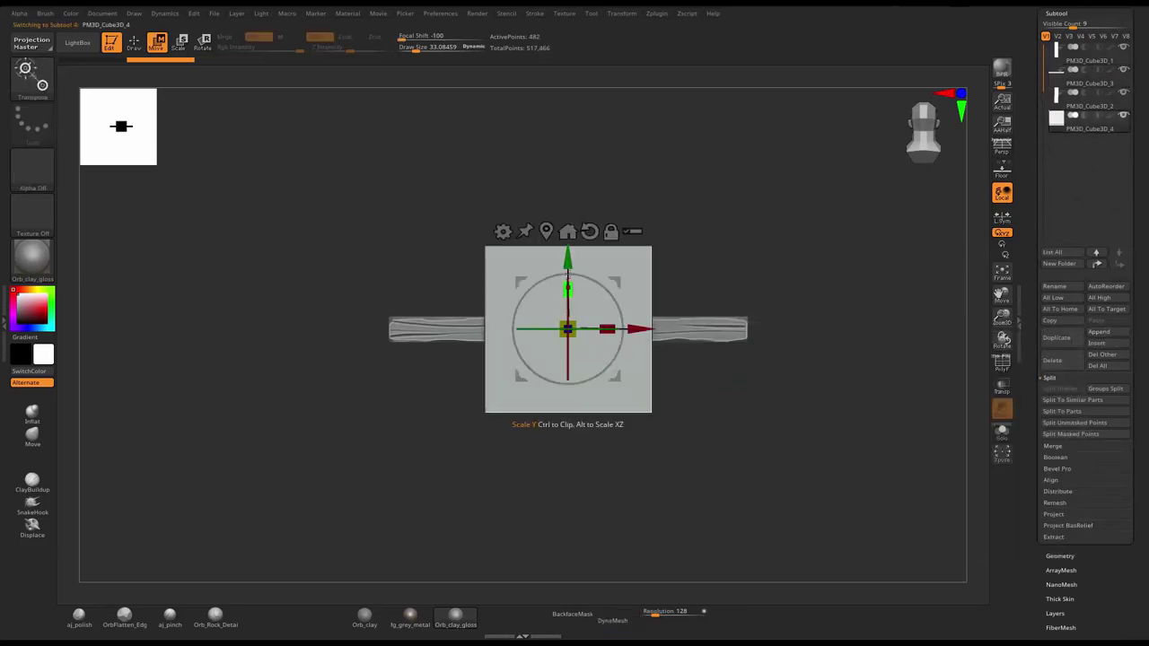
drag(568, 329, 567, 416)
- Scale the cube into a thin upright leg under the plank's right end; set DynaMesh resolution 288
shift+drag(761, 255, 750, 292)
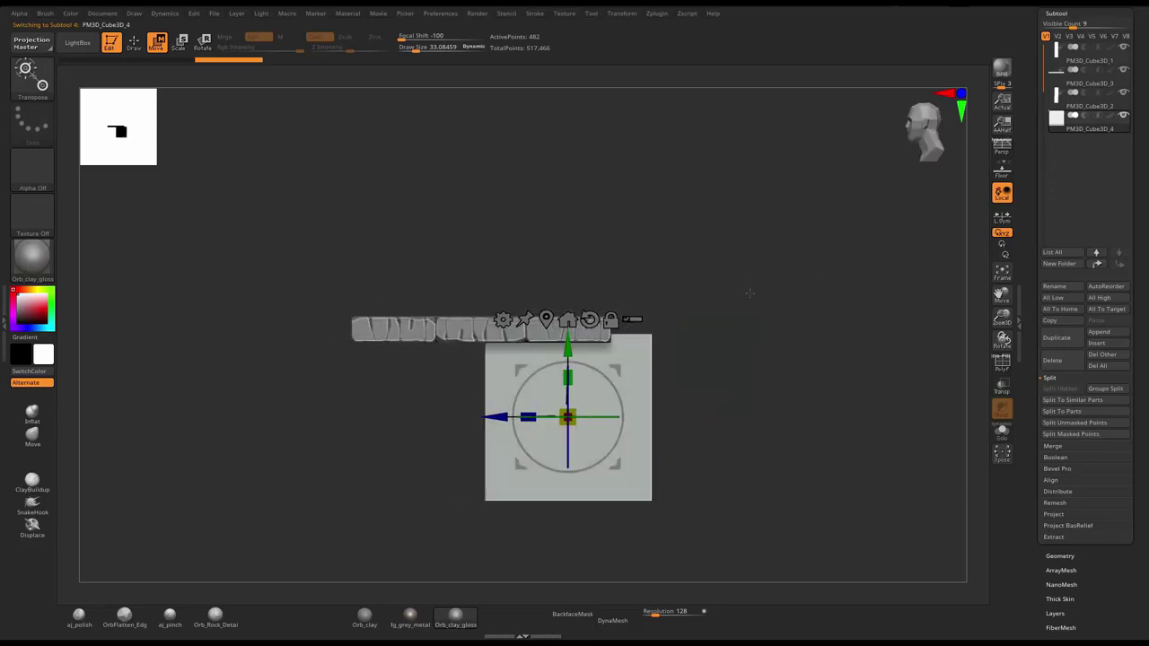
drag(539, 412, 575, 415)
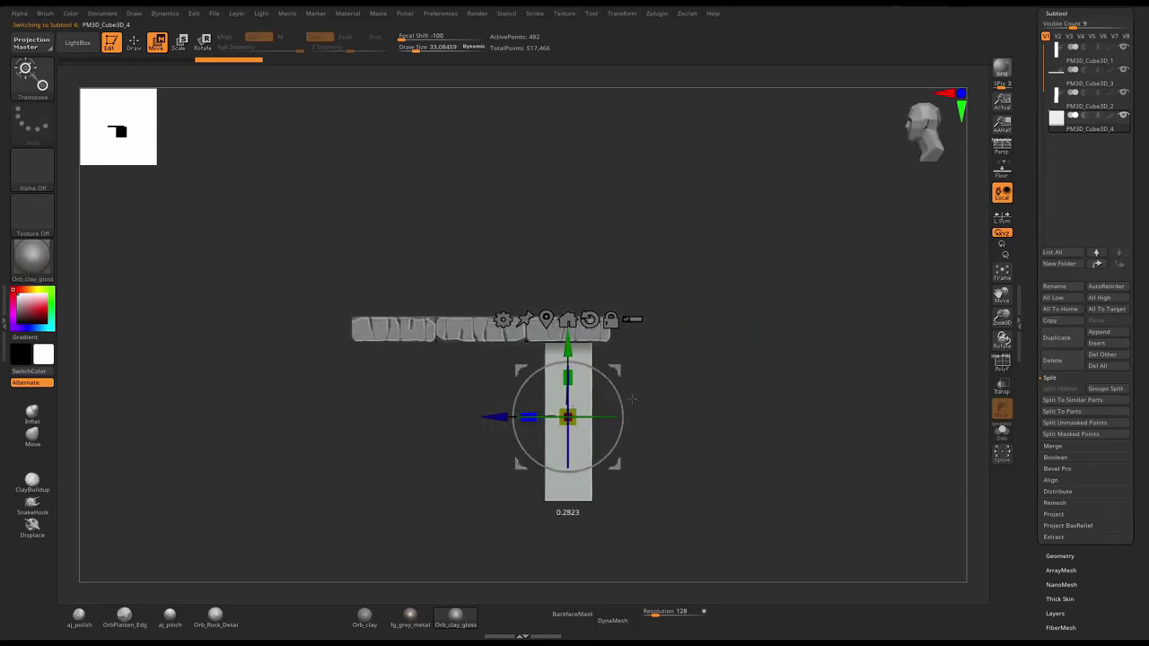
mouse_move(709, 387)
mouse_down()
mouse_move(626, 390)
mouse_move(544, 426)
mouse_move(592, 422)
mouse_up()
shift+drag(700, 422, 628, 422)
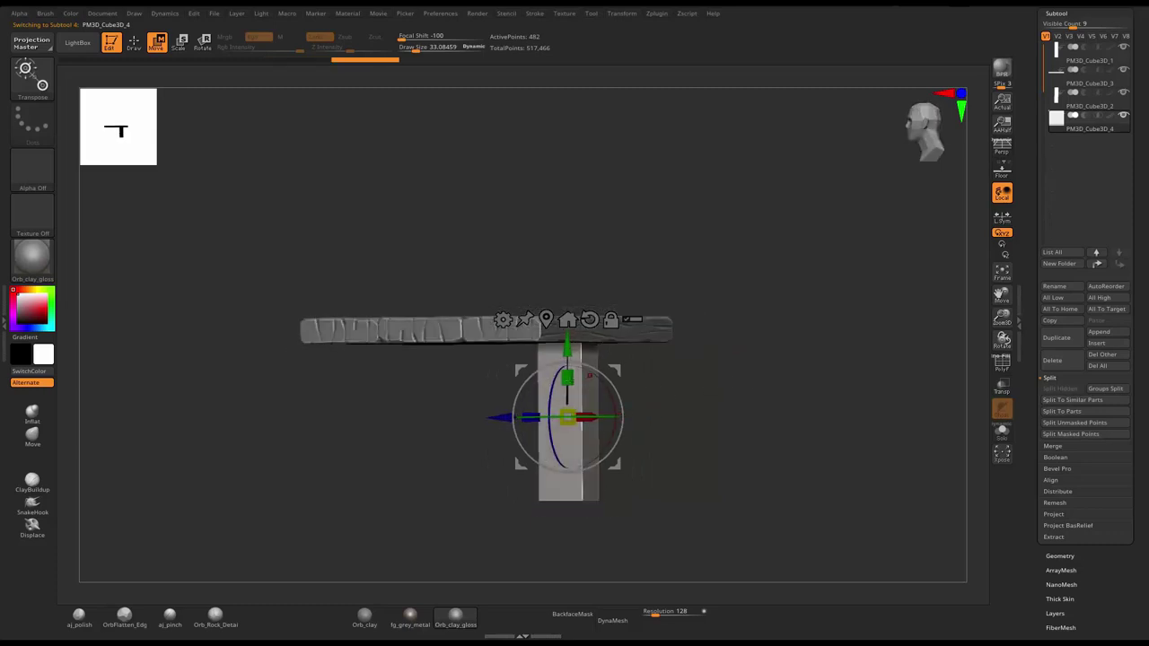
mouse_move(698, 384)
mouse_down()
mouse_move(782, 374)
mouse_move(698, 421)
mouse_move(788, 416)
mouse_up()
key(q)
key(w)
mouse_move(850, 383)
mouse_down()
mouse_move(856, 296)
mouse_move(845, 464)
mouse_move(888, 247)
mouse_up()
key(q)
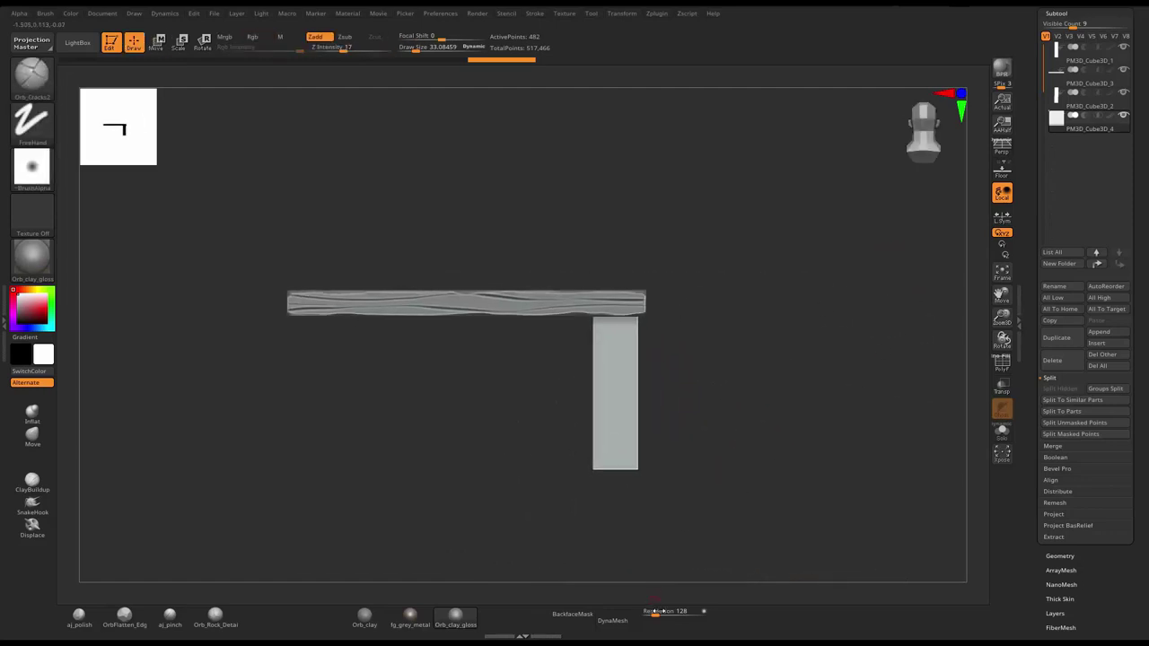
click(662, 612)
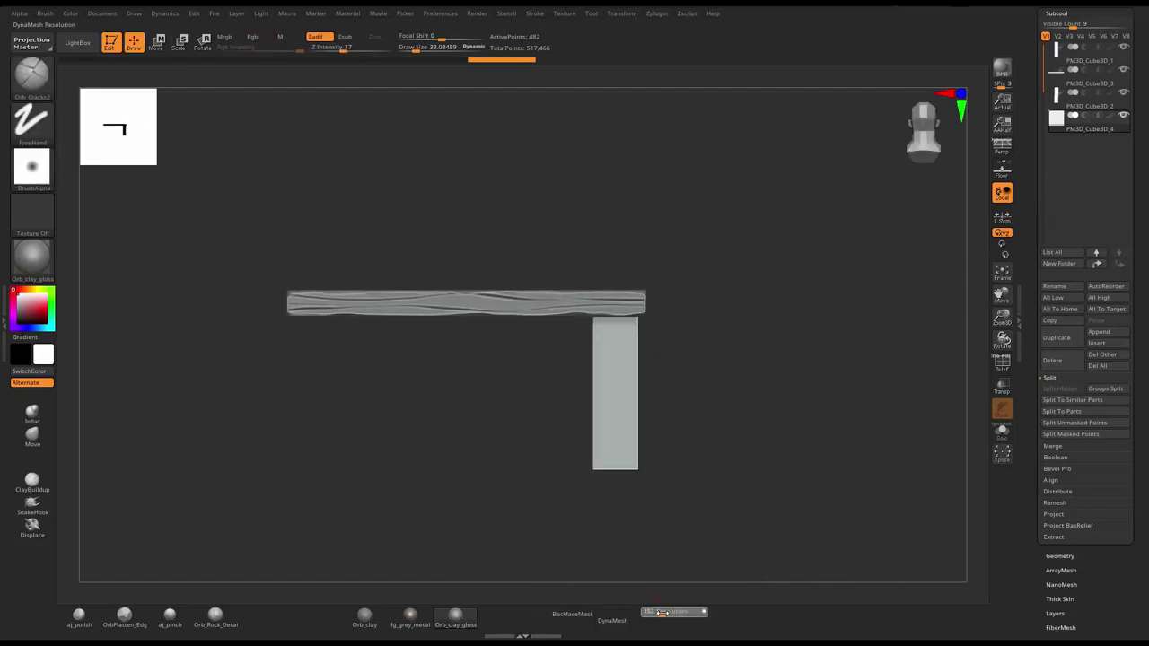
- DynaMesh the leg to 99,520 points and expand the Deformation options
click(616, 620)
scroll(1068, 449, down, 5)
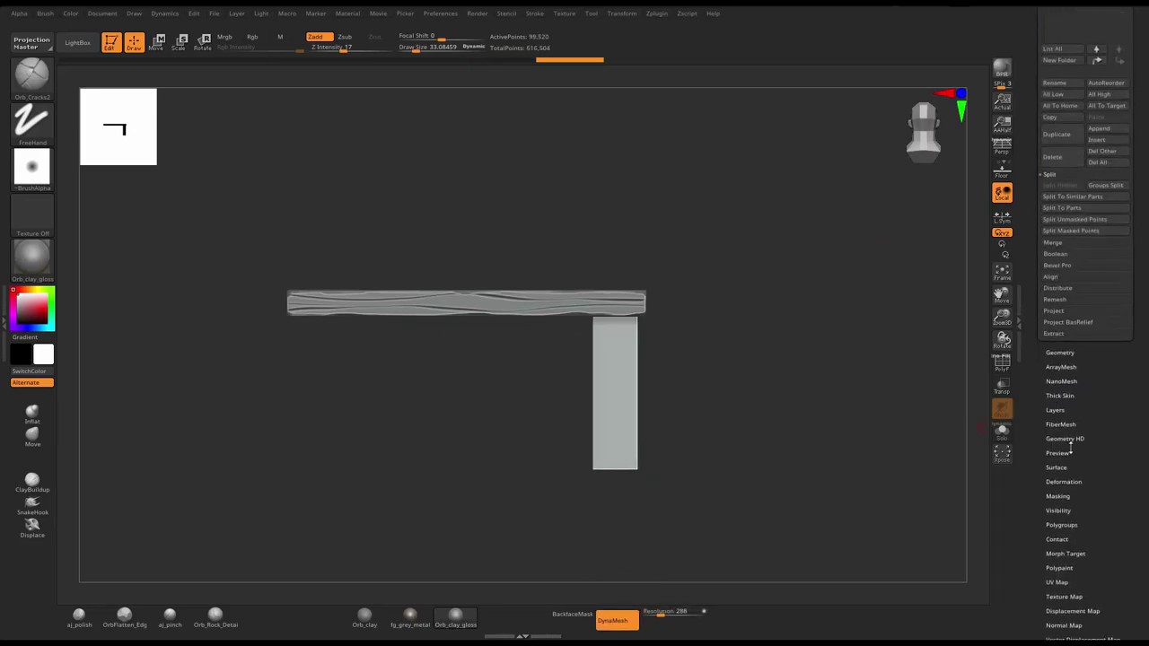
click(1061, 482)
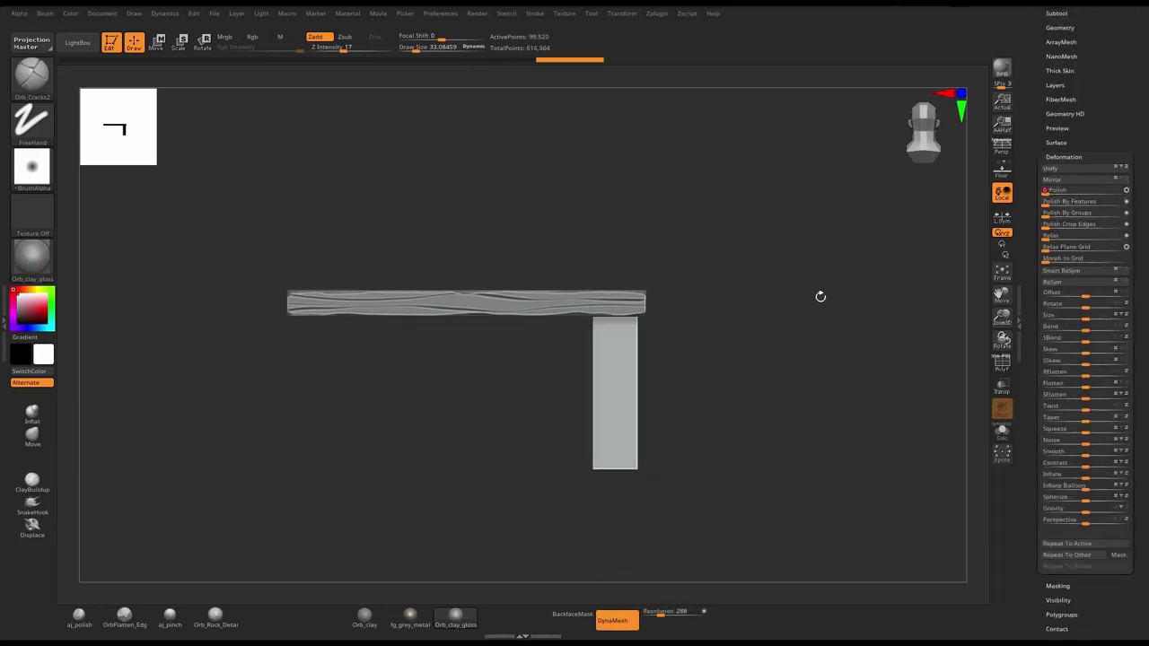
mouse_move(818, 295)
mouse_down()
mouse_move(790, 315)
mouse_move(835, 318)
mouse_up()
- Select the Move brush with a much larger draw size and enable local symmetry
key(s)
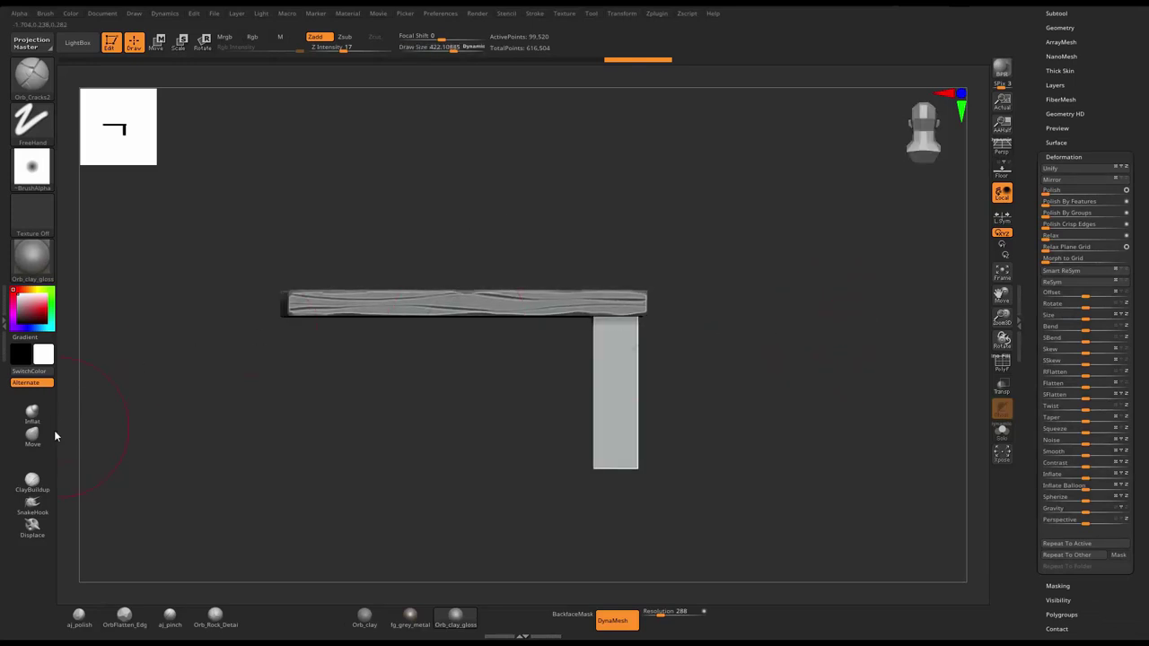
click(33, 434)
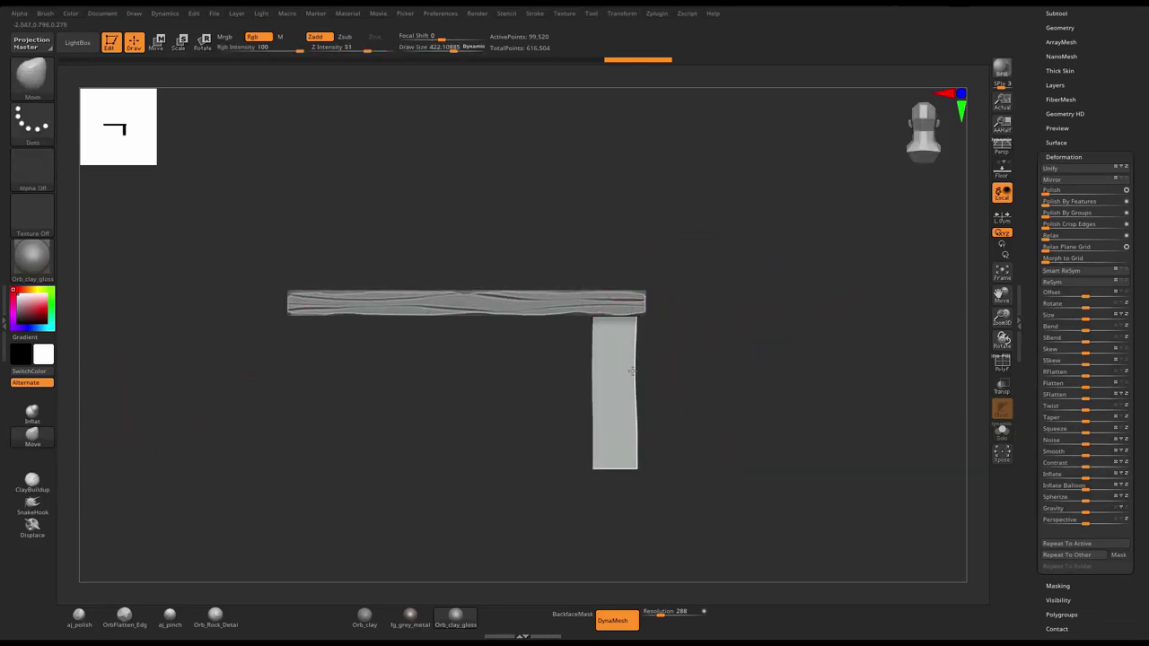
key(s)
mouse_move(665, 375)
mouse_down()
mouse_move(687, 374)
mouse_move(595, 393)
mouse_move(646, 449)
mouse_move(629, 467)
mouse_up()
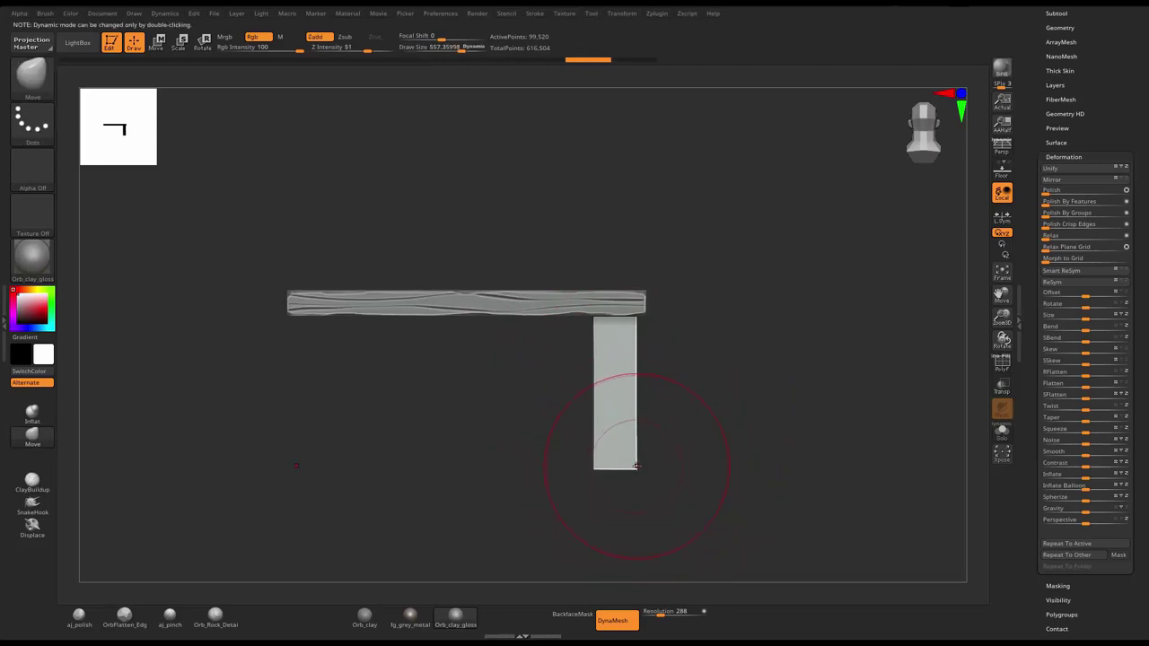
click(1002, 216)
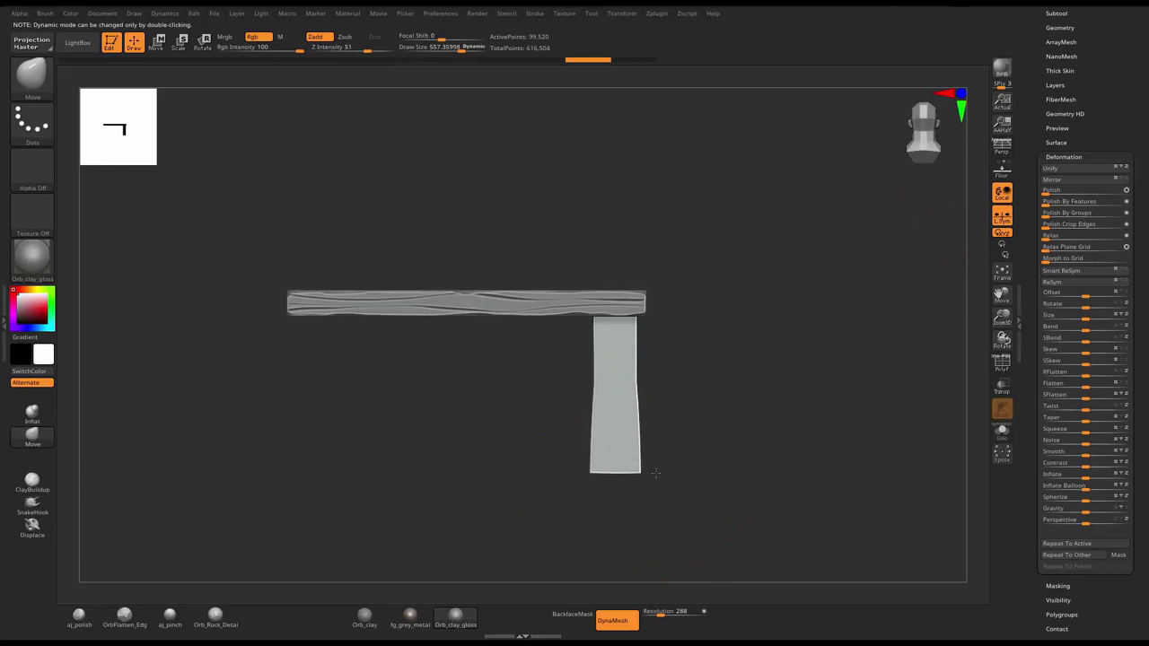
- Try a Move stroke bending the leg's sides, then undo it
drag(637, 438, 631, 424)
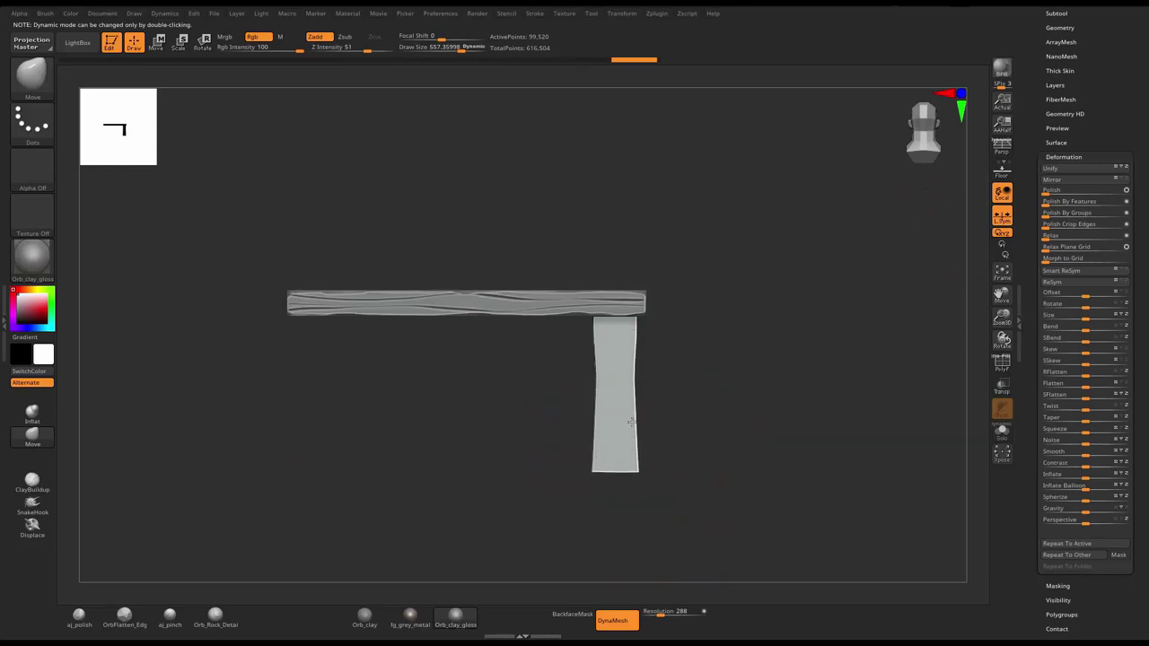
right_drag(631, 422, 679, 384)
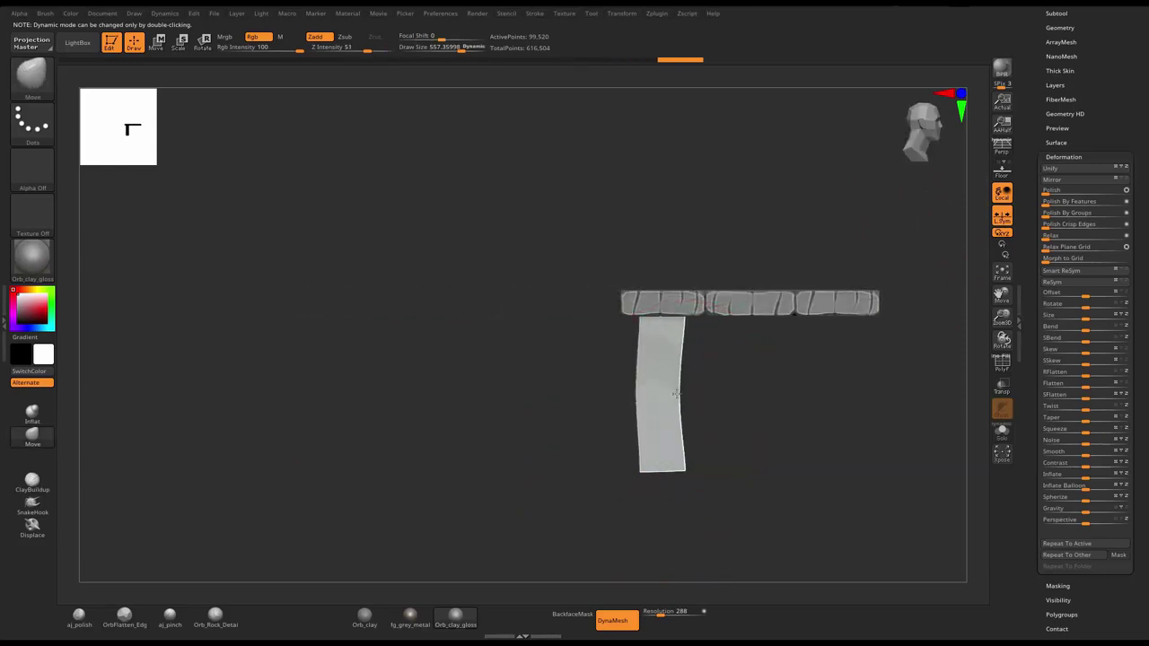
key(ctrl+z)
alt+right_drag(739, 257, 618, 171)
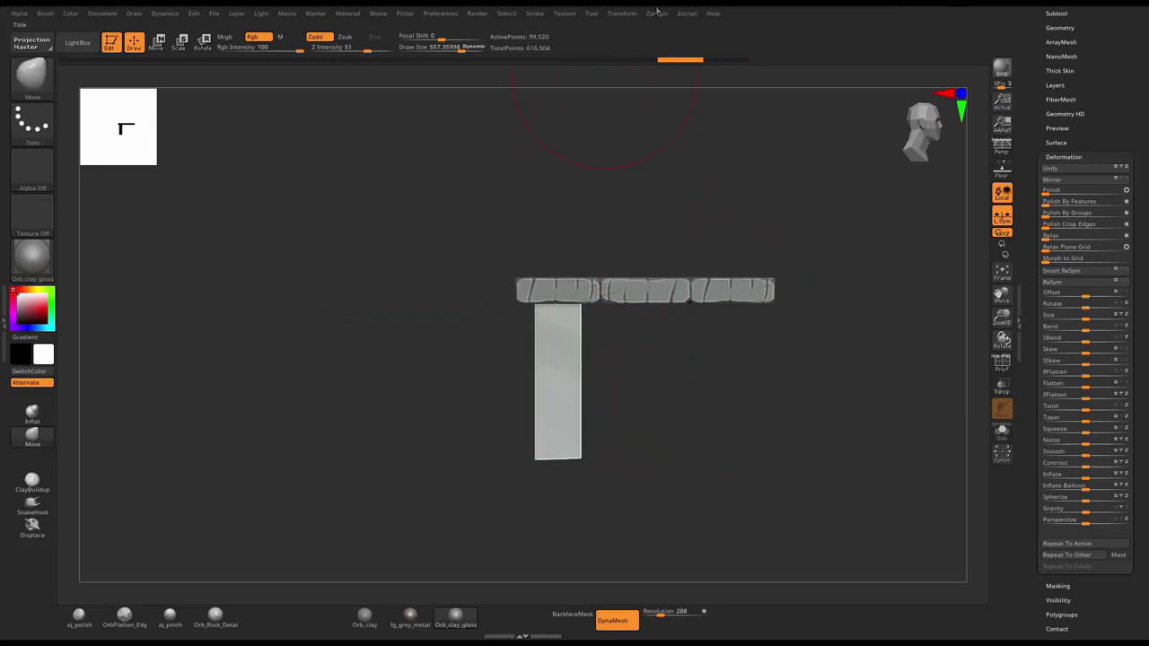
- Enable symmetry, pinch the leg's sides inward, and apply Deformation Polish
click(622, 13)
click(674, 309)
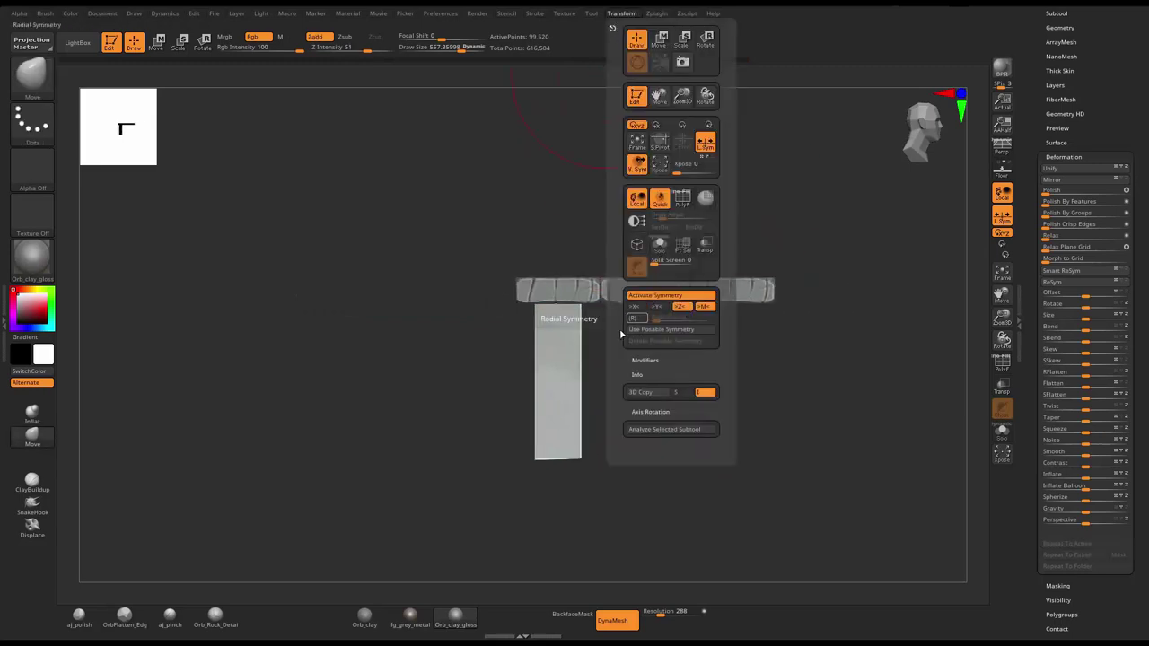
mouse_move(577, 379)
mouse_down()
mouse_move(566, 389)
mouse_move(585, 462)
mouse_move(690, 425)
mouse_move(719, 396)
mouse_up()
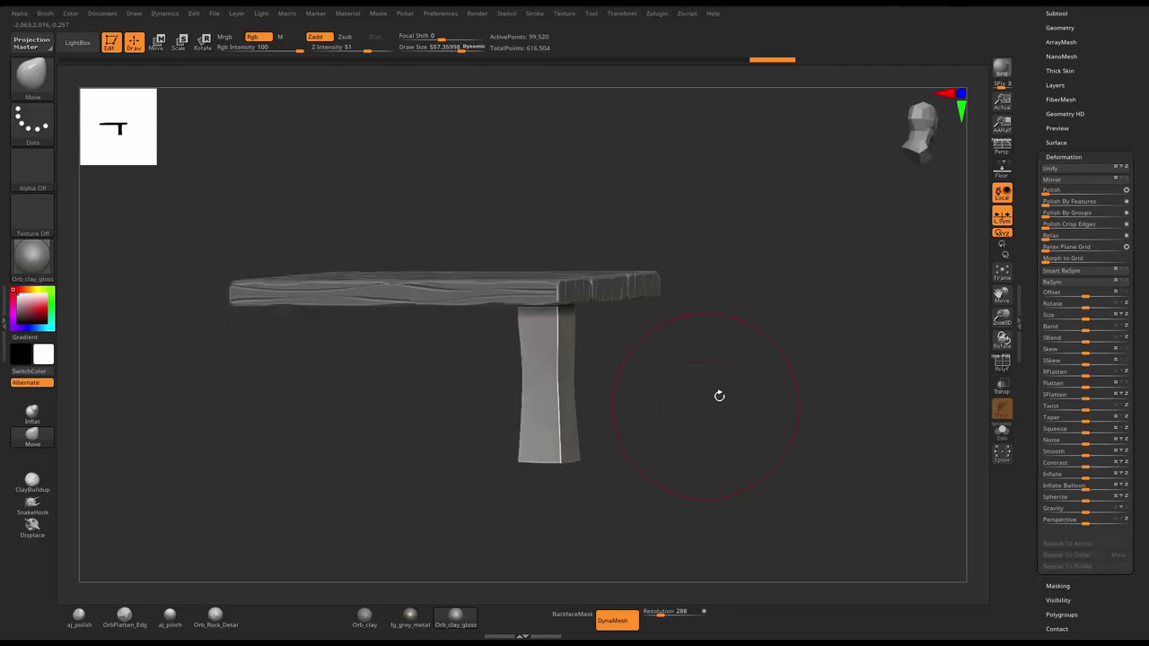
click(1048, 190)
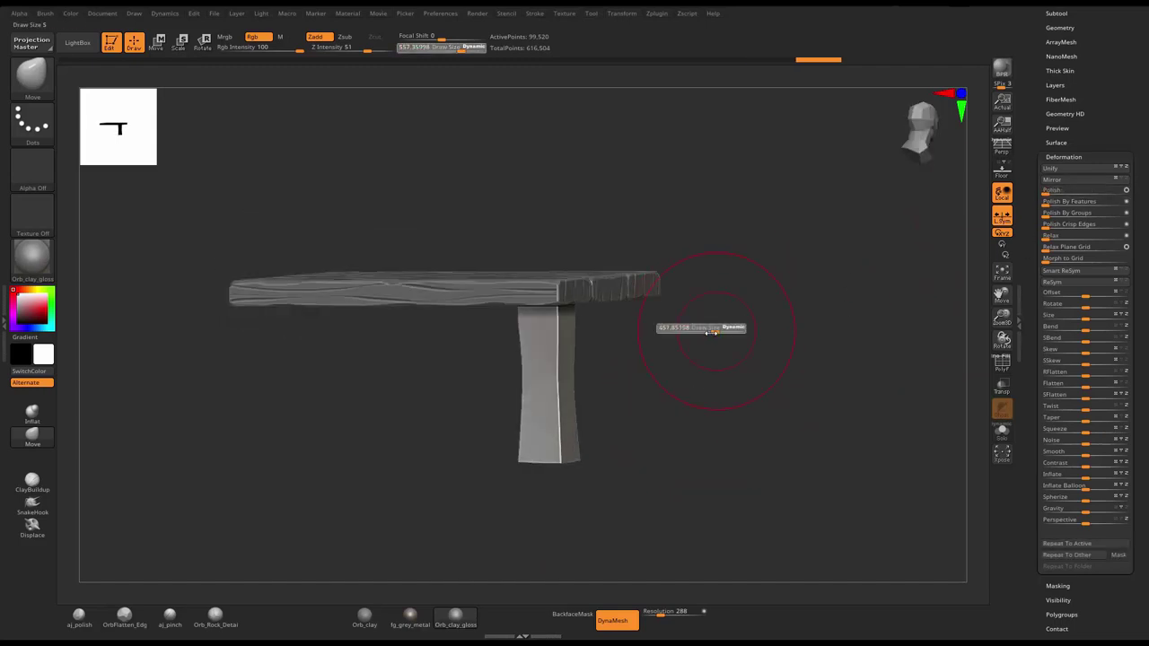
- Solo the leg and select the aj_polish brush at about size 151
click(1002, 431)
mouse_move(862, 386)
mouse_down()
mouse_move(800, 338)
mouse_move(829, 359)
mouse_up()
click(85, 624)
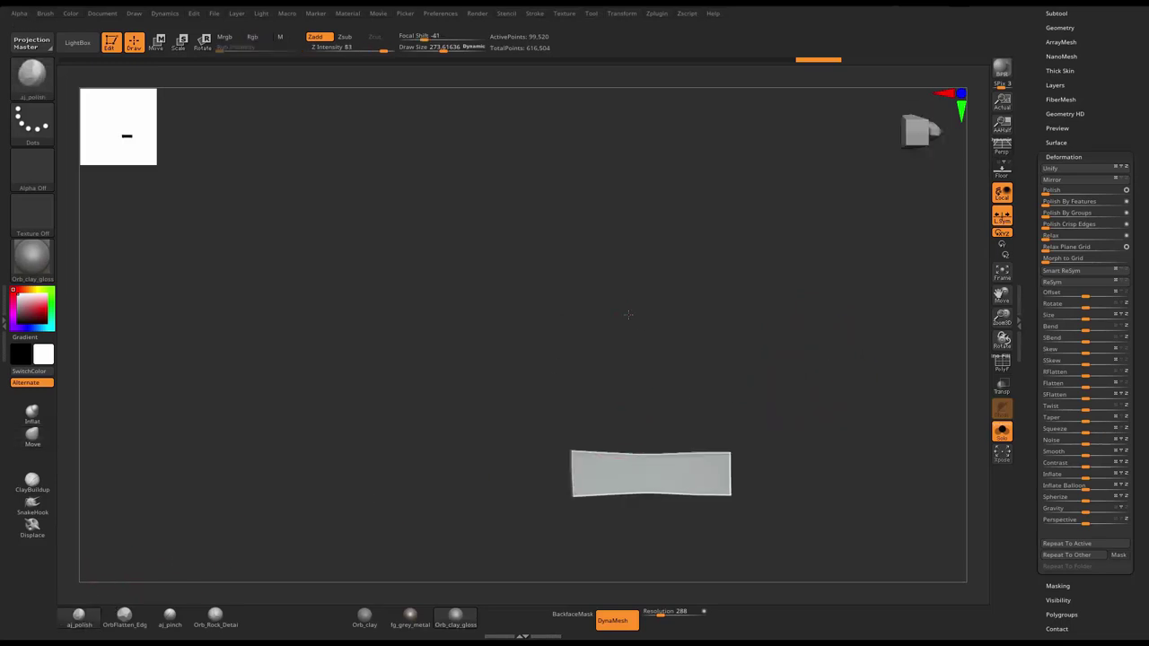
alt+right_drag(623, 314, 688, 366)
scroll(663, 373, up, 3)
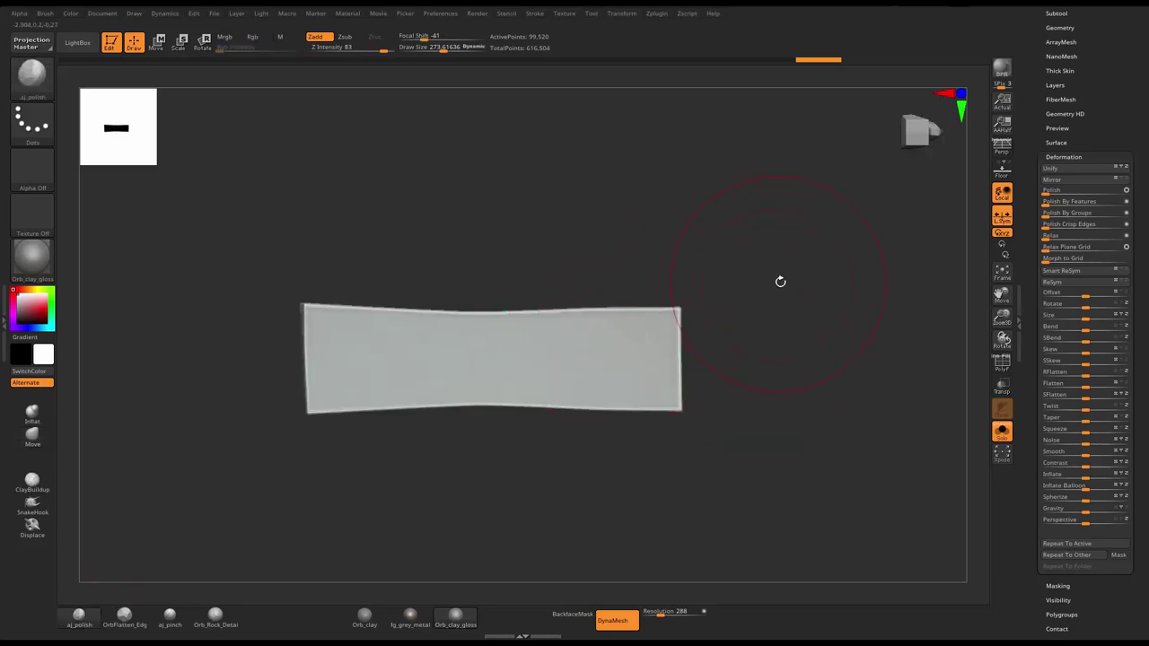
key(s)
mouse_move(777, 283)
mouse_down()
mouse_move(770, 287)
mouse_move(854, 321)
mouse_move(778, 298)
mouse_move(668, 305)
mouse_up()
- Polish along the leg's top ridge
drag(538, 313, 425, 314)
mouse_move(436, 359)
mouse_down()
mouse_move(436, 384)
mouse_move(487, 362)
mouse_up()
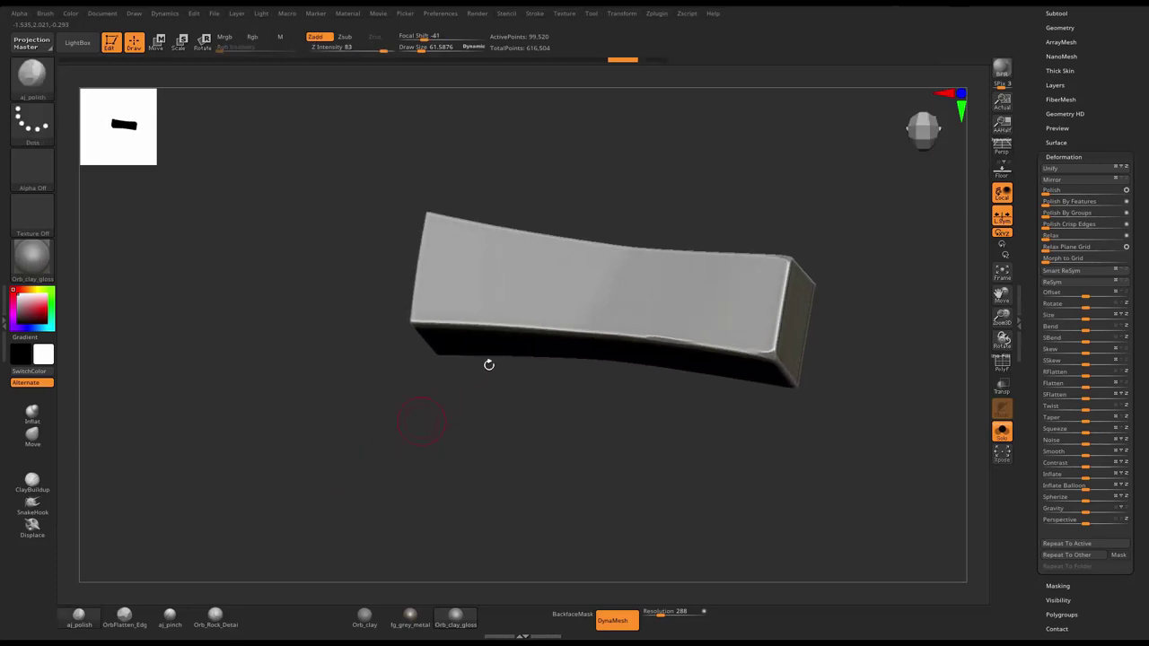
shift+drag(498, 441, 712, 353)
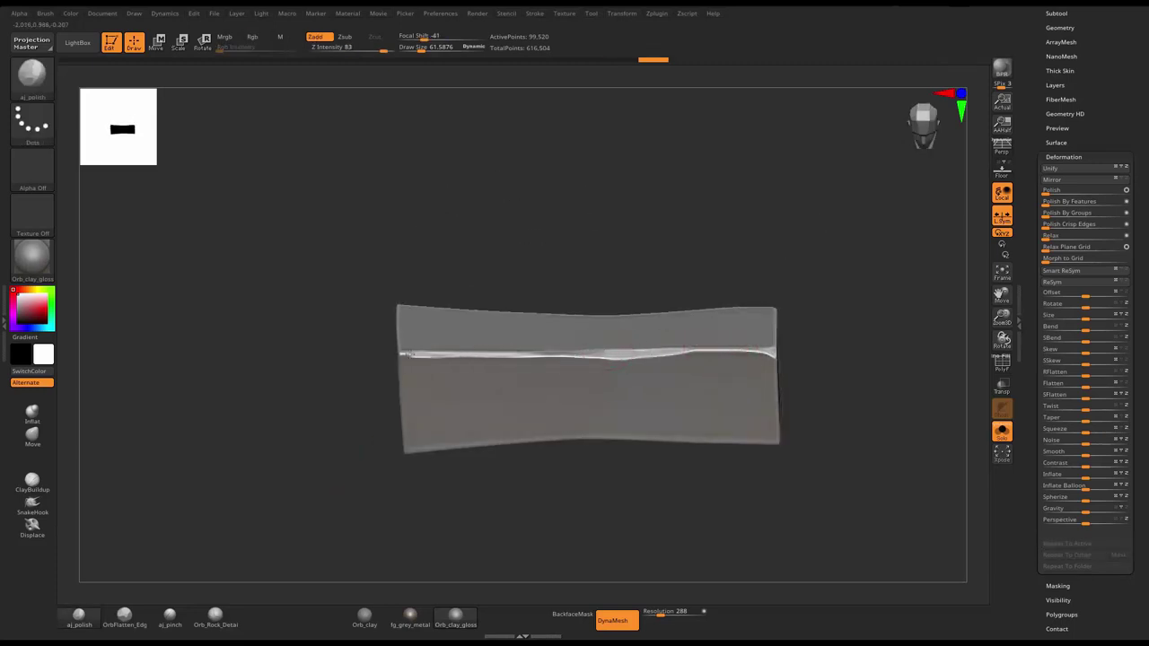
drag(370, 465, 425, 338)
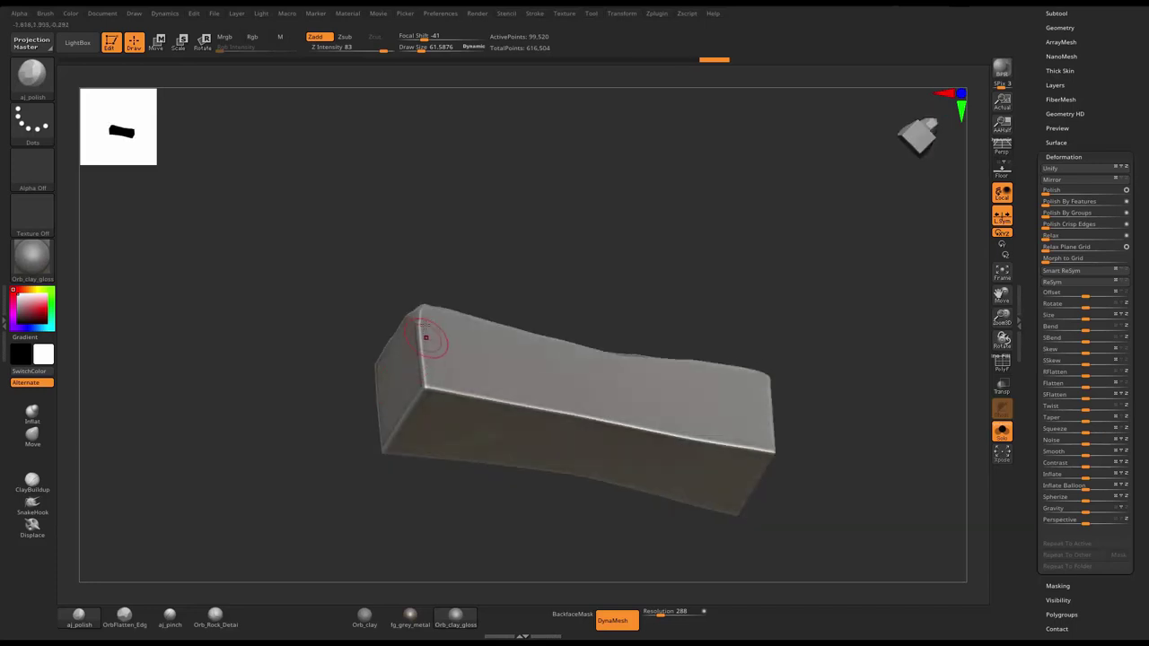
mouse_move(812, 319)
mouse_down()
mouse_move(805, 330)
mouse_move(743, 312)
mouse_move(784, 248)
mouse_move(764, 303)
mouse_move(742, 313)
mouse_up()
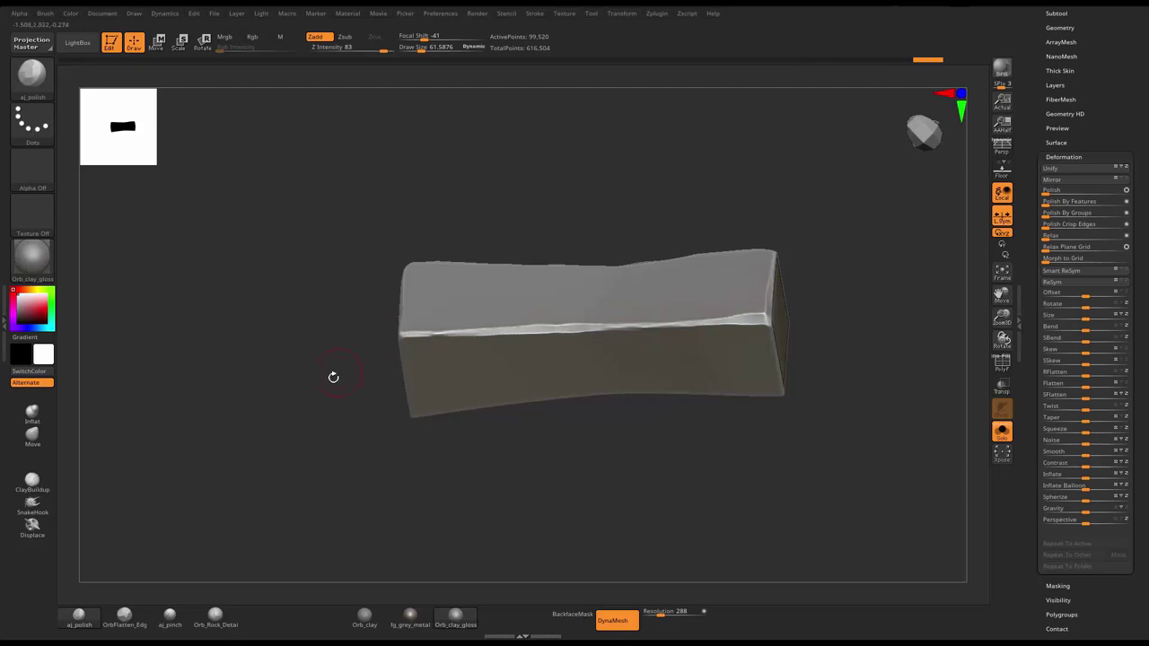
- Sharpen the left and right parts of the leg's top edge
drag(333, 377, 406, 334)
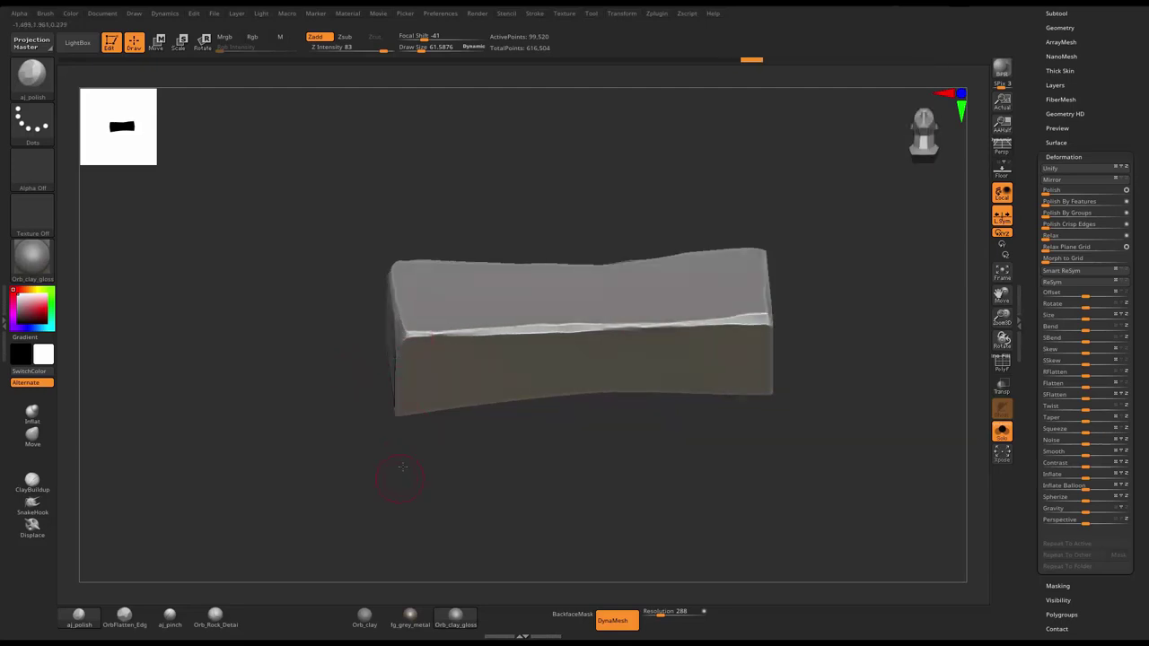
drag(401, 468, 389, 355)
mouse_move(723, 352)
mouse_down()
mouse_move(719, 305)
mouse_move(798, 305)
mouse_move(690, 440)
mouse_move(733, 449)
mouse_move(790, 260)
mouse_move(771, 364)
mouse_move(665, 330)
mouse_up()
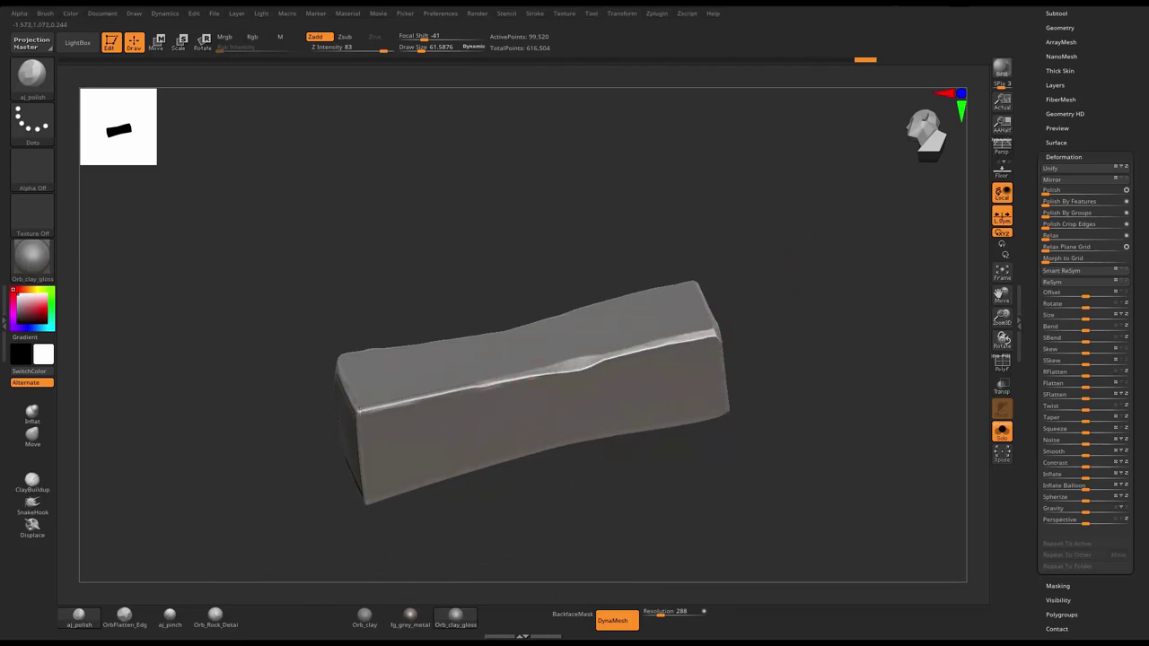
drag(732, 437, 545, 361)
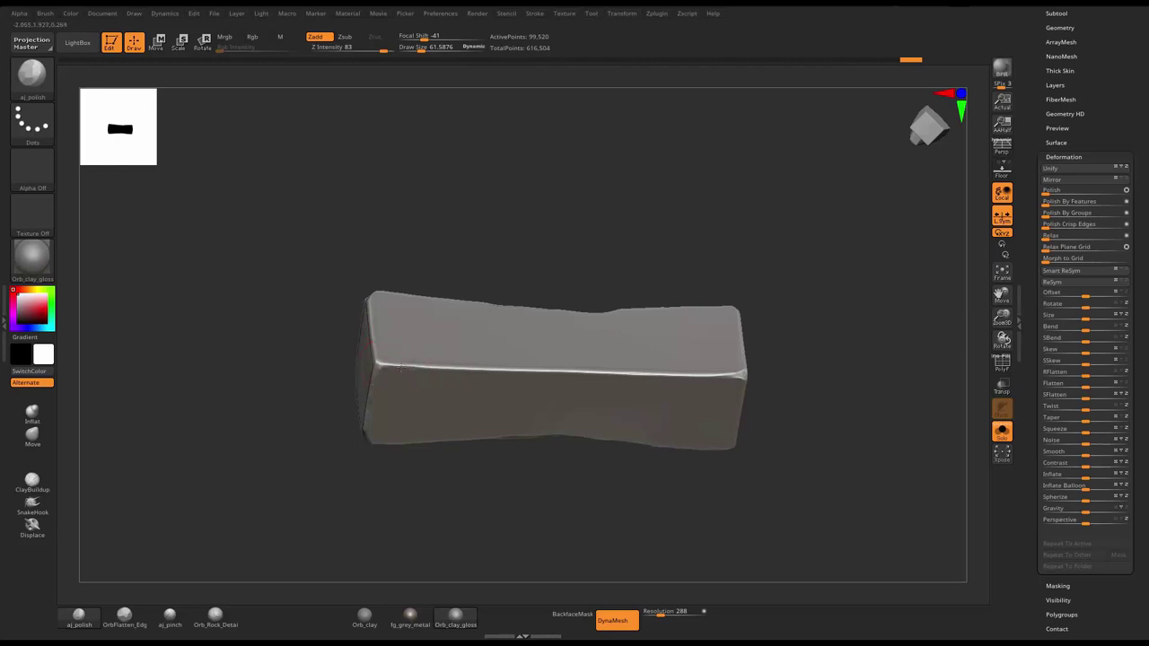
drag(400, 369, 458, 366)
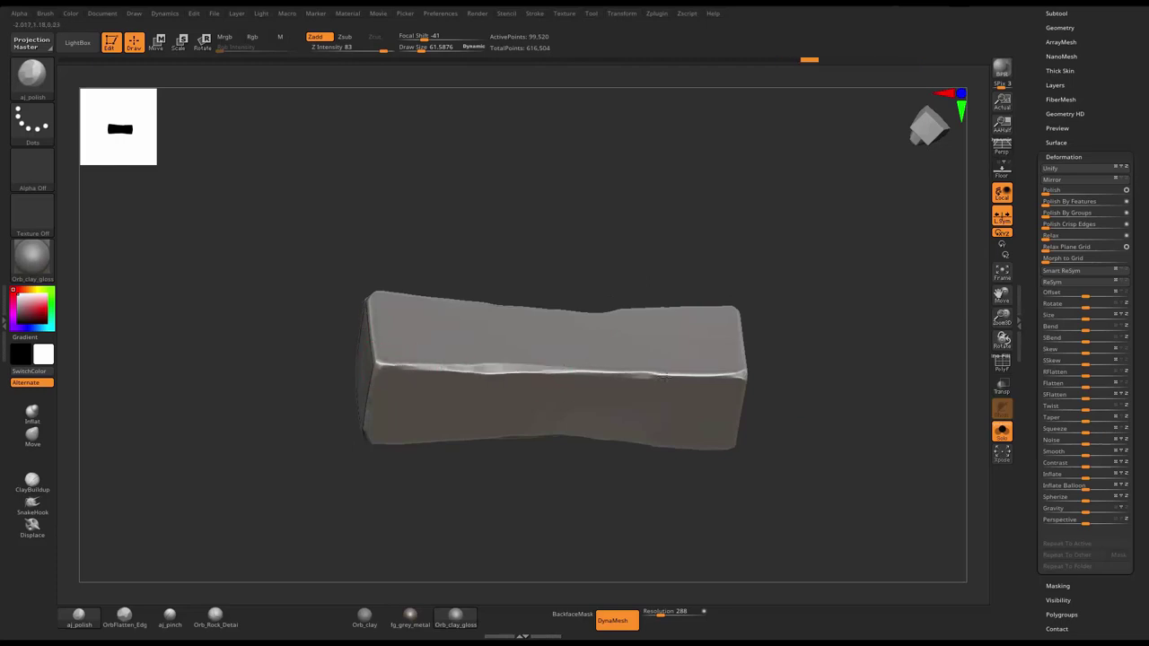
drag(665, 378, 759, 375)
drag(744, 313, 817, 336)
- Select the Orb_Cracks2 brush and remesh the leg at DynaMesh resolution 520
key(b)
click(919, 541)
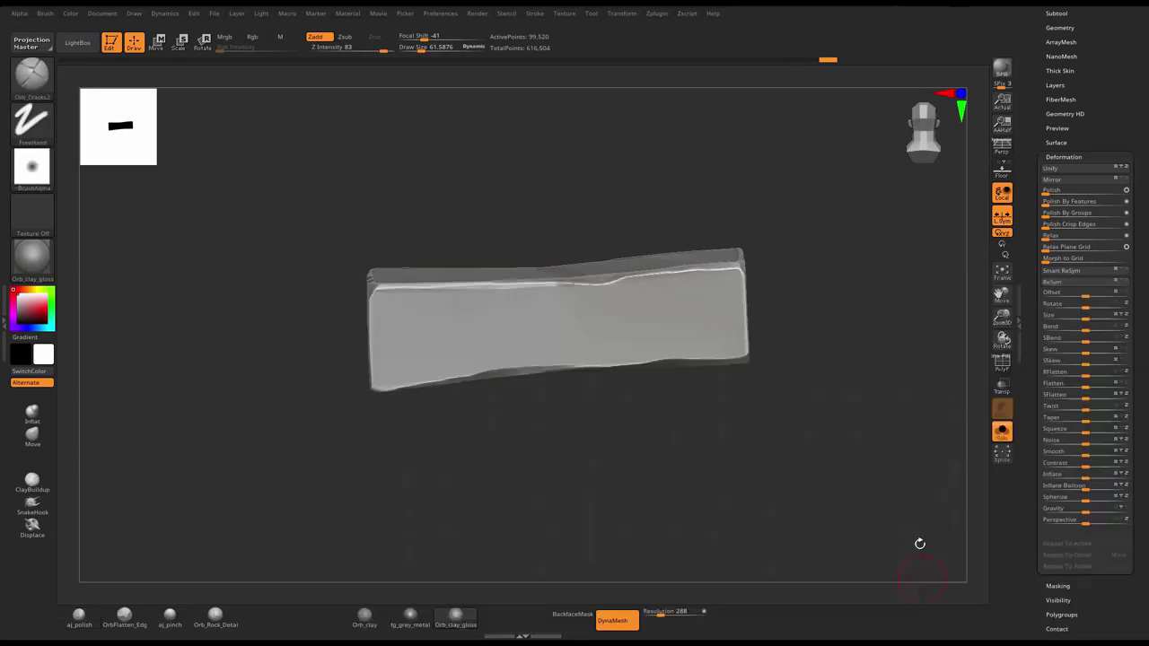
mouse_move(919, 541)
mouse_down()
mouse_move(810, 290)
mouse_move(815, 312)
mouse_move(860, 311)
mouse_up()
key(s)
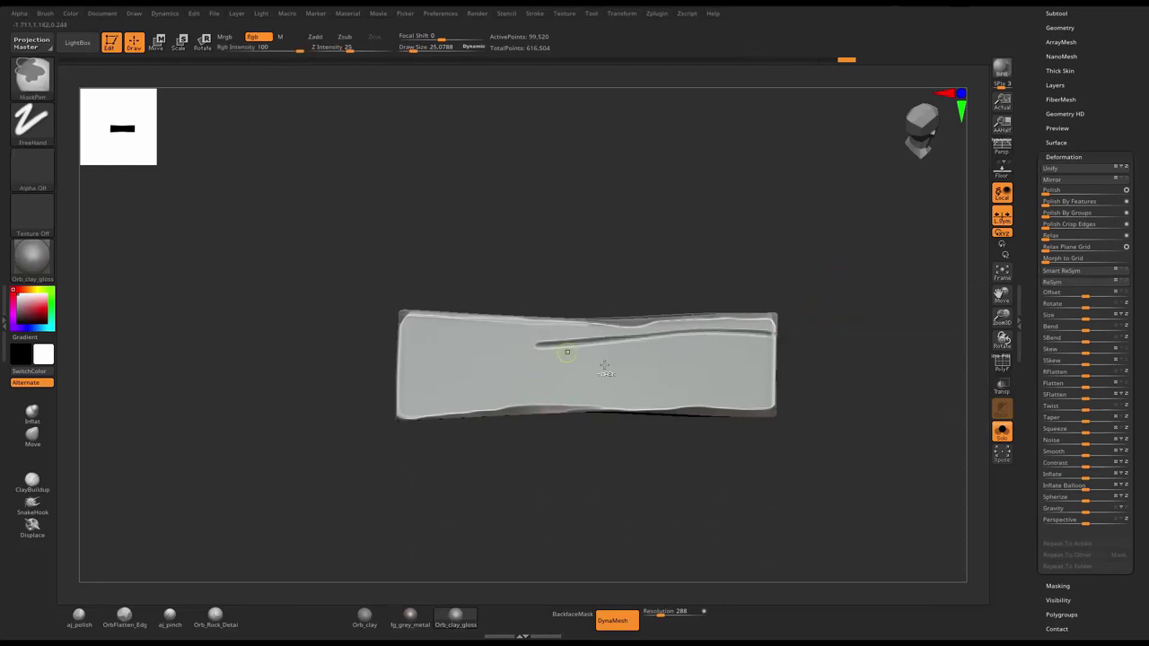
key(ctrl+z)
ctrl+drag(797, 419, 838, 377)
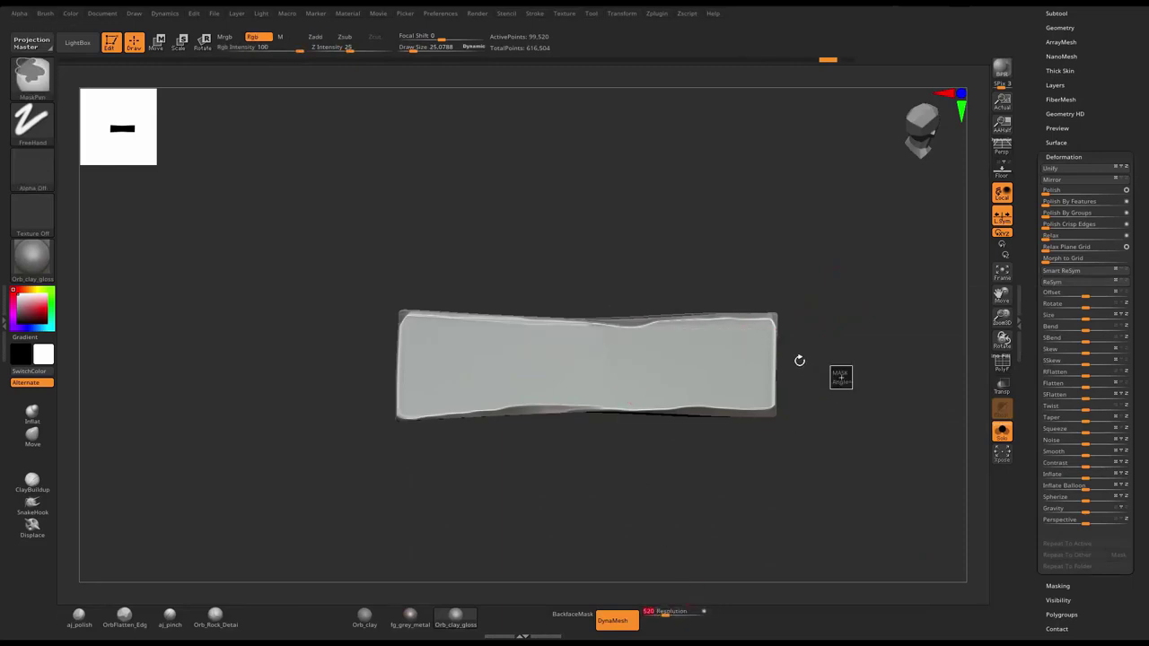
- Carve long wavy grain grooves along the top and lower edge of the first face
drag(776, 334, 663, 336)
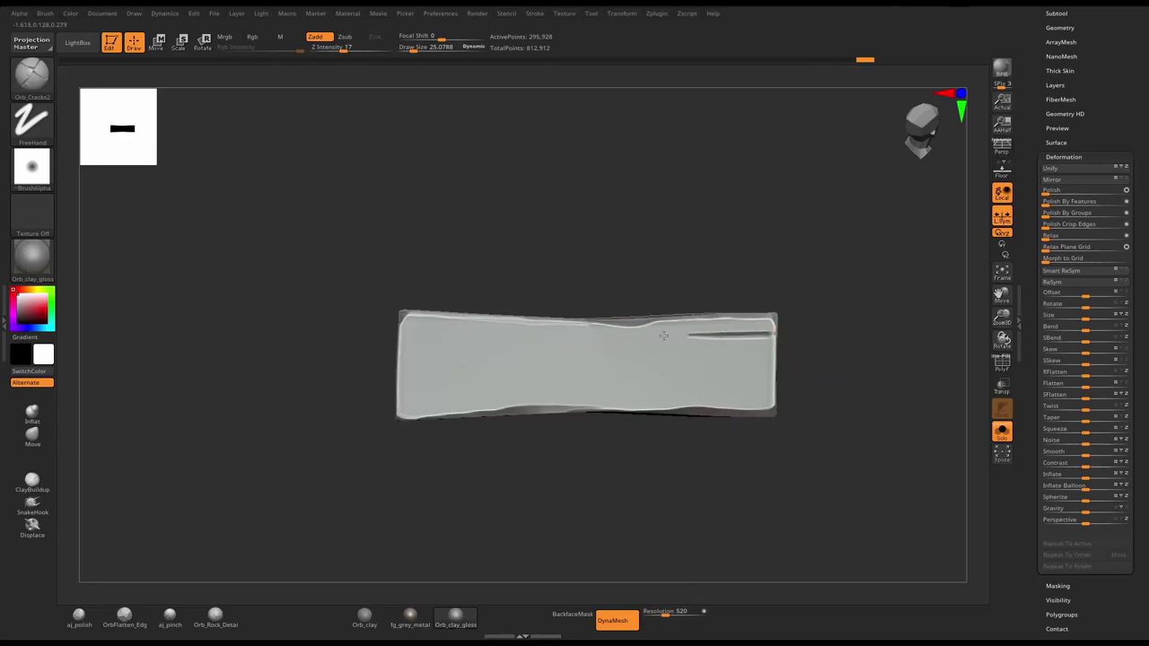
drag(533, 346, 370, 331)
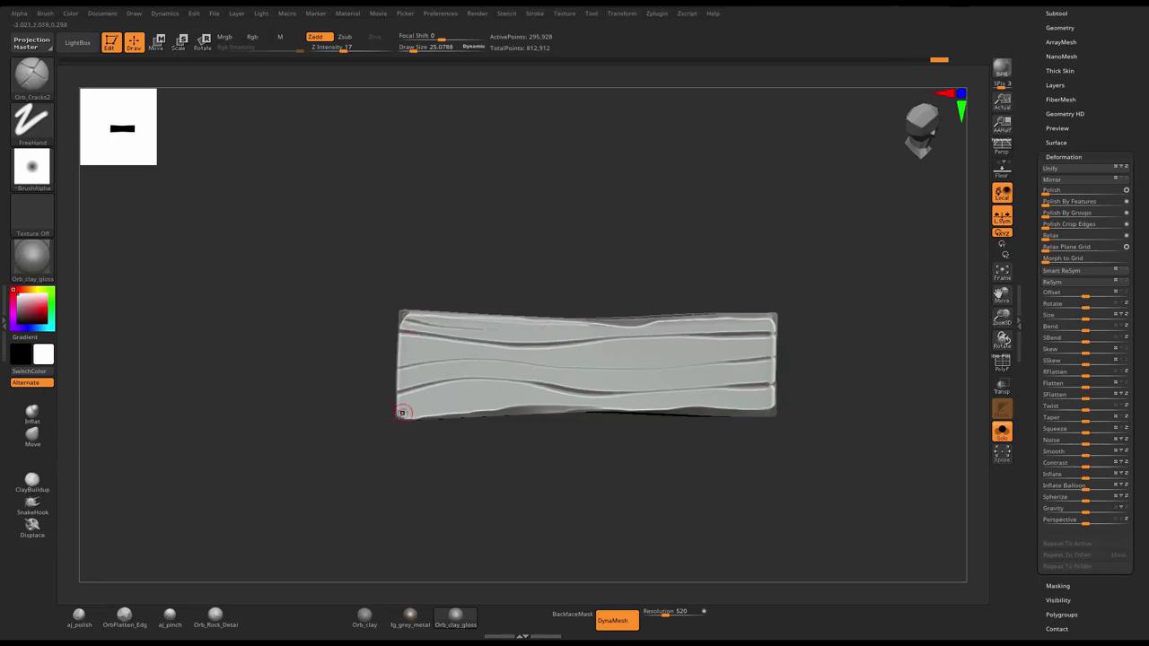
shift+drag(863, 263, 773, 438)
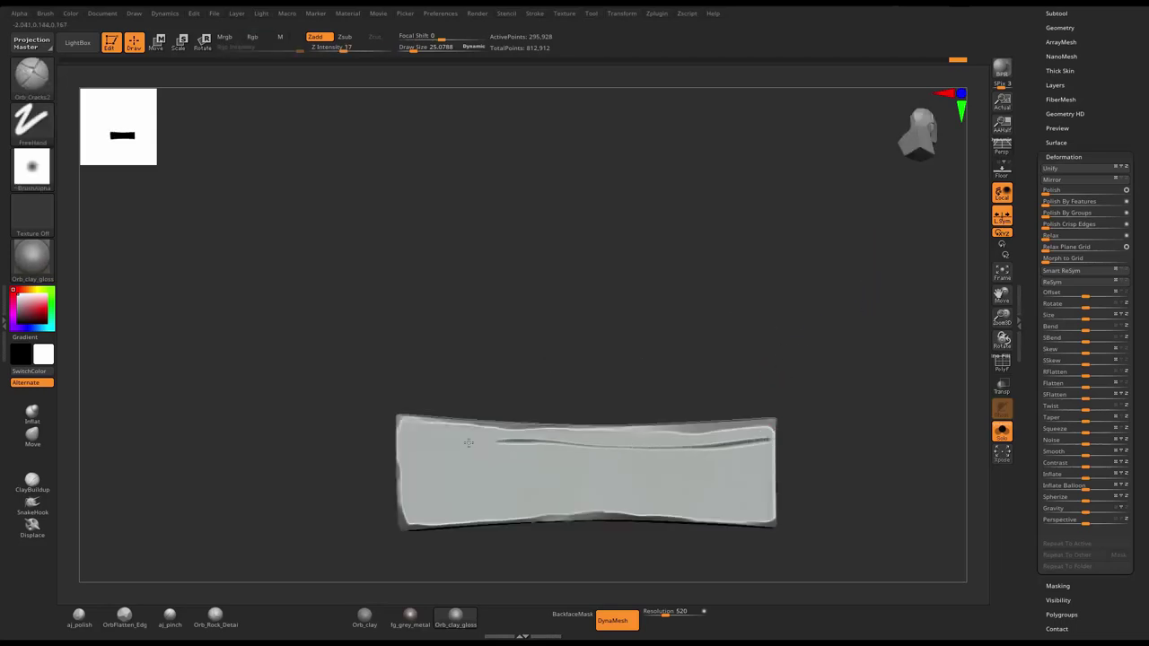
alt+drag(387, 461, 381, 363)
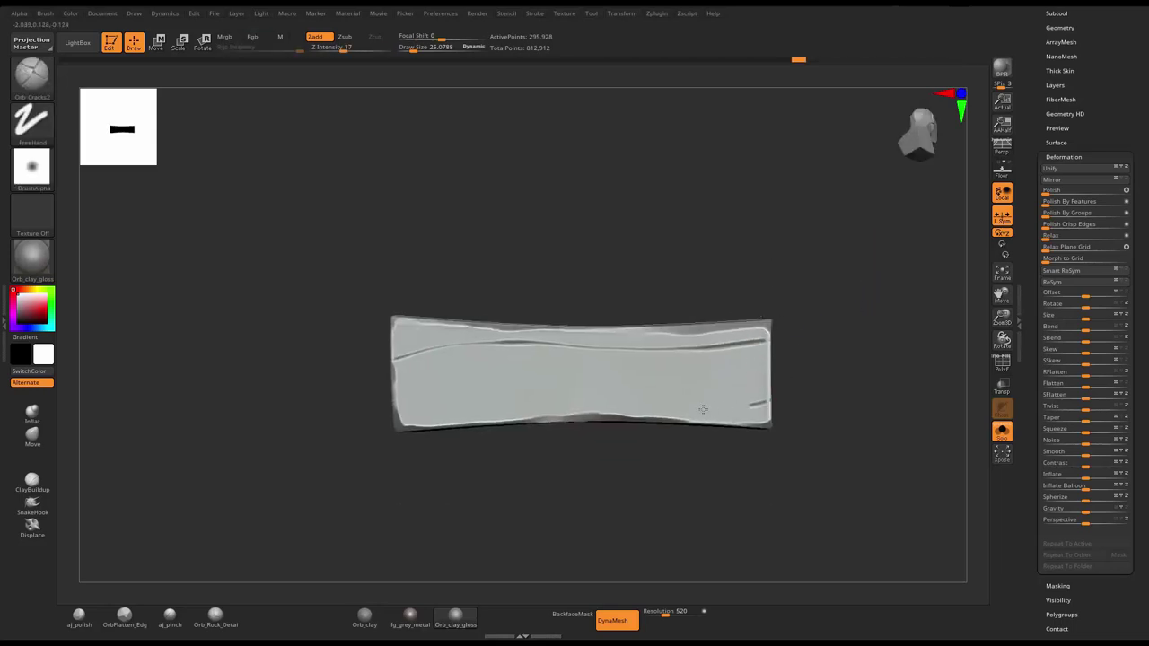
drag(525, 401, 369, 404)
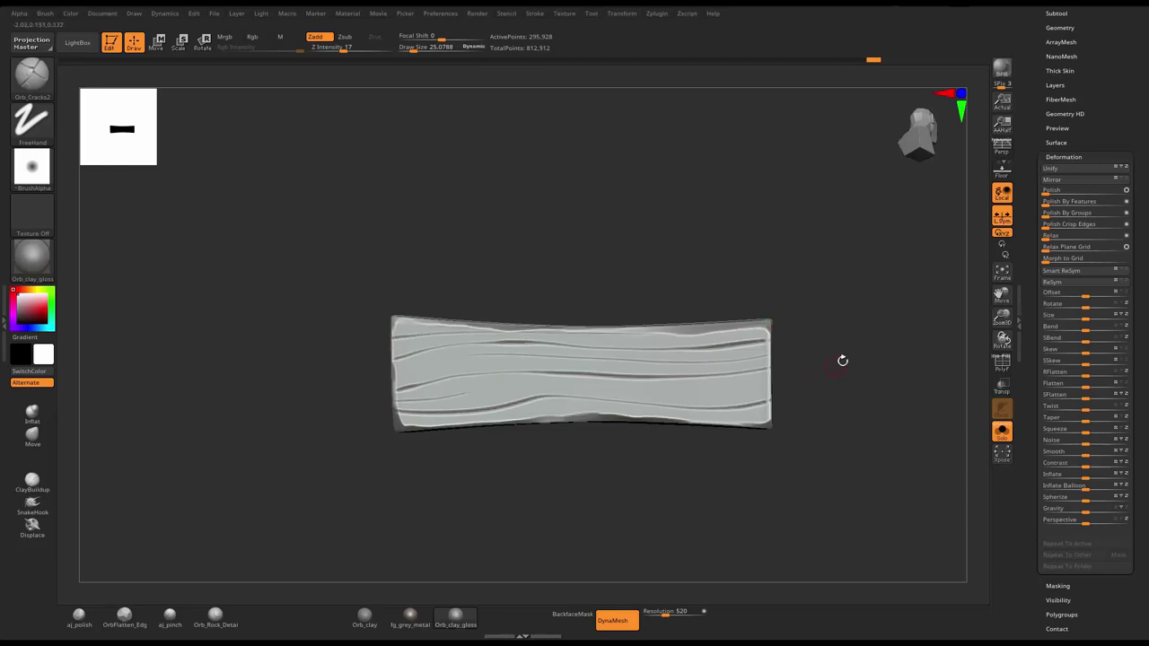
mouse_move(842, 360)
mouse_down()
mouse_move(829, 257)
mouse_move(756, 370)
mouse_move(632, 370)
mouse_up()
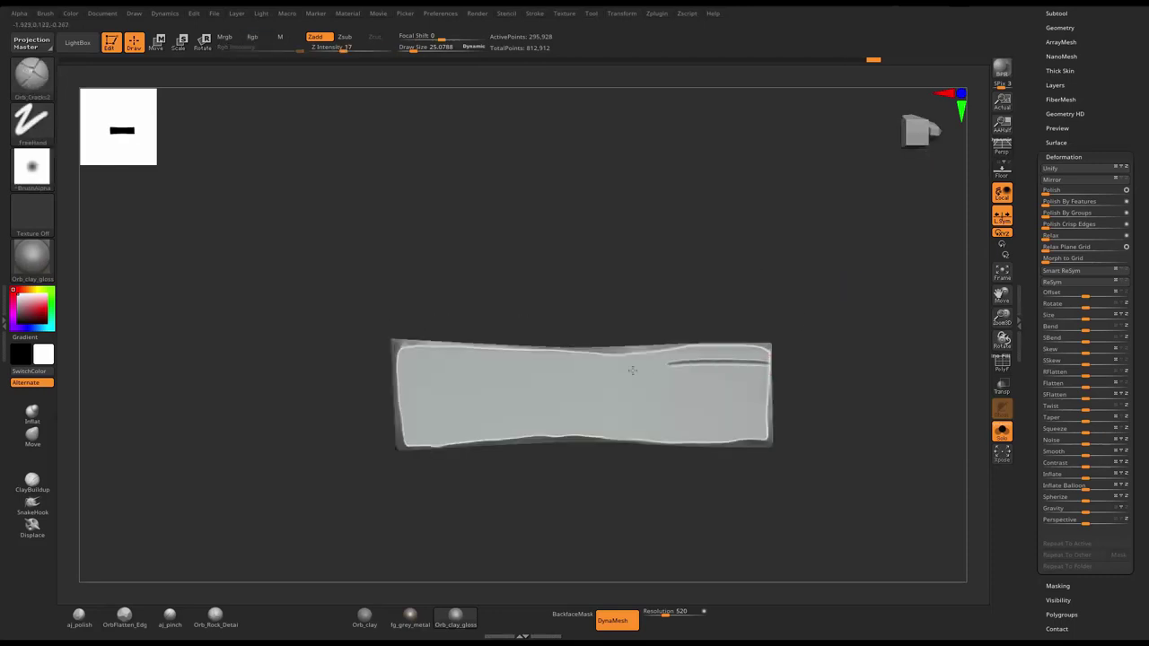
drag(485, 392, 384, 388)
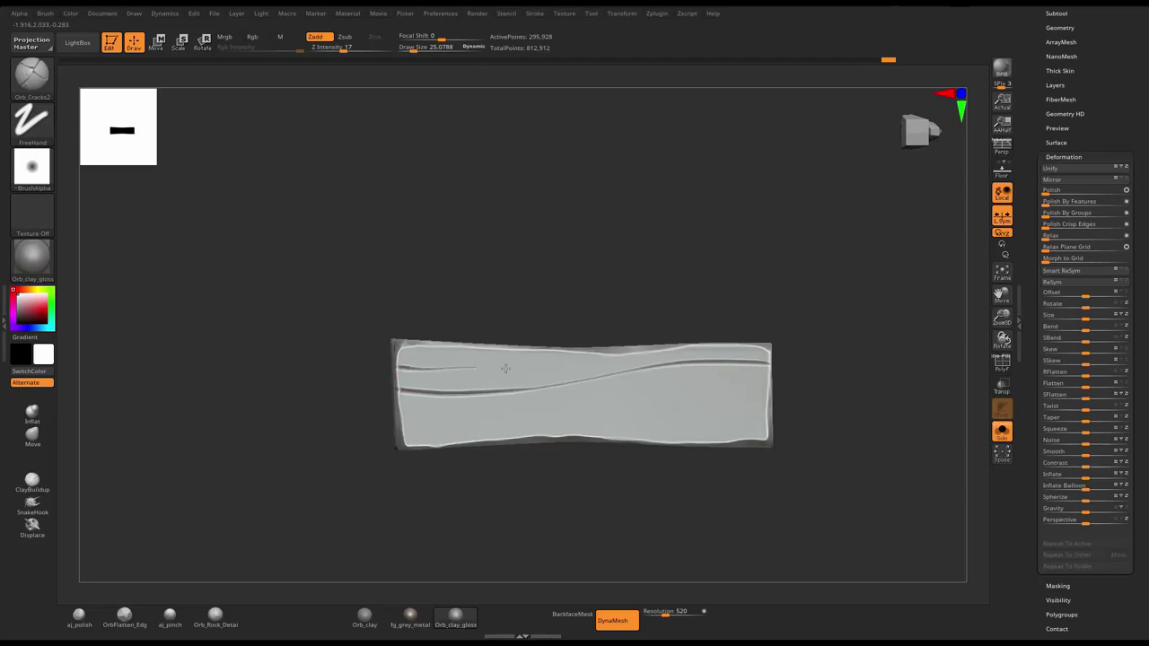
drag(505, 368, 650, 353)
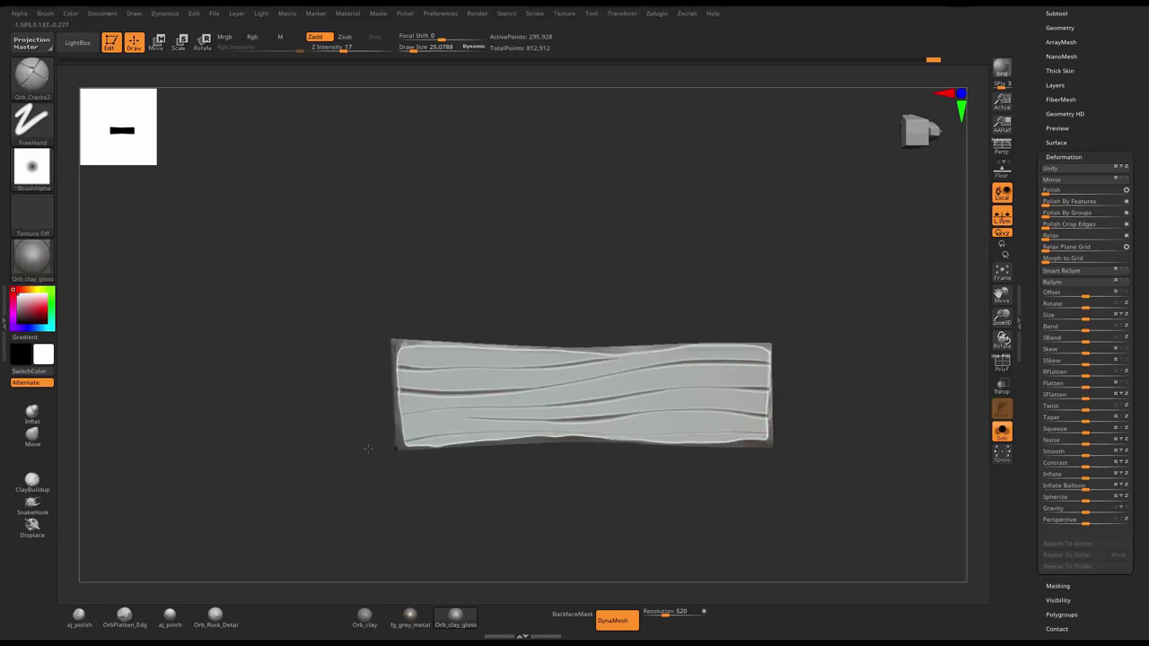
- Carve matching wavy grain creases across the leg's other face
drag(369, 449, 777, 325)
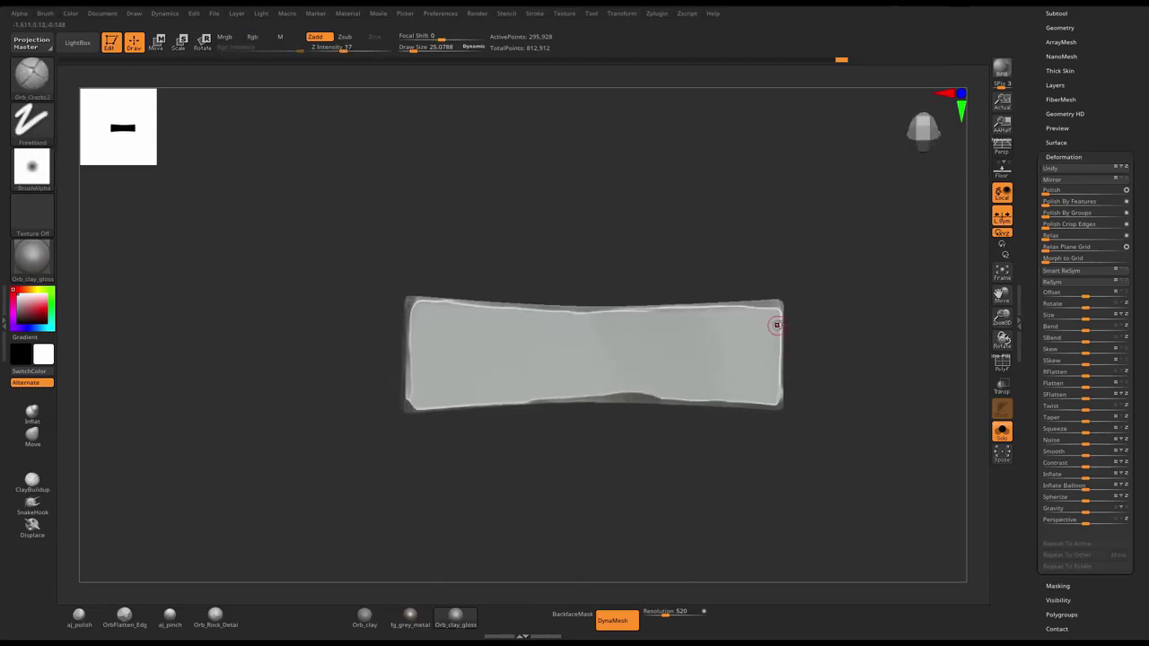
shift+drag(581, 321, 771, 327)
drag(578, 331, 410, 314)
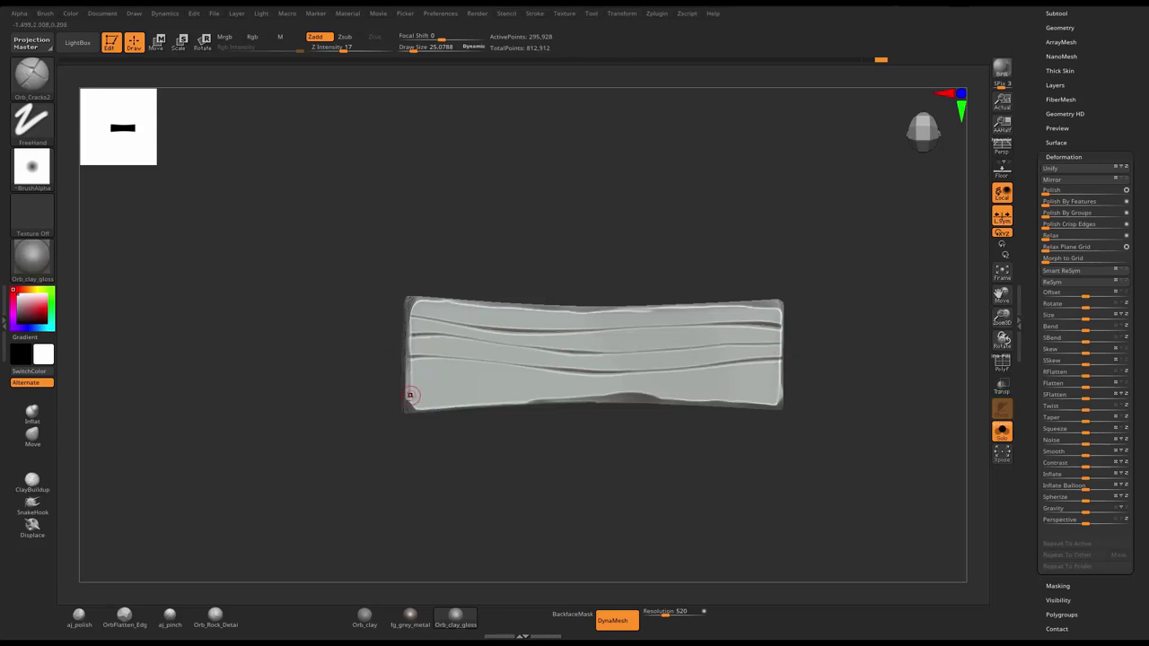
drag(410, 396, 519, 384)
drag(668, 386, 848, 385)
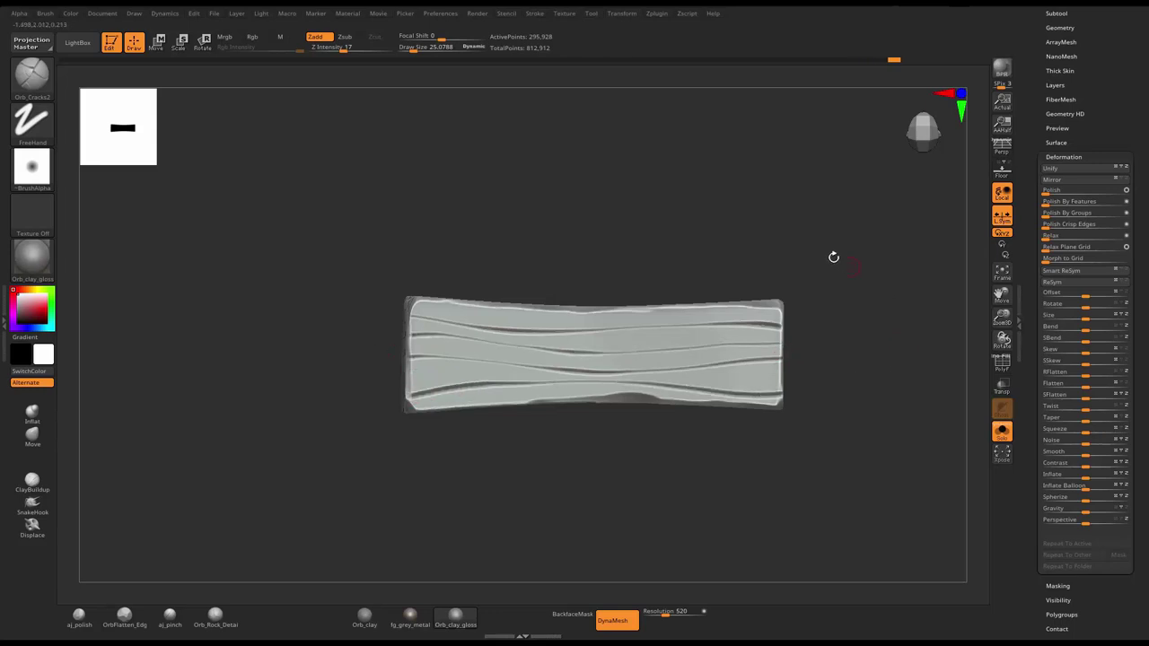
- Load the FP_WoodStump brush from the LightBox brush library
click(81, 50)
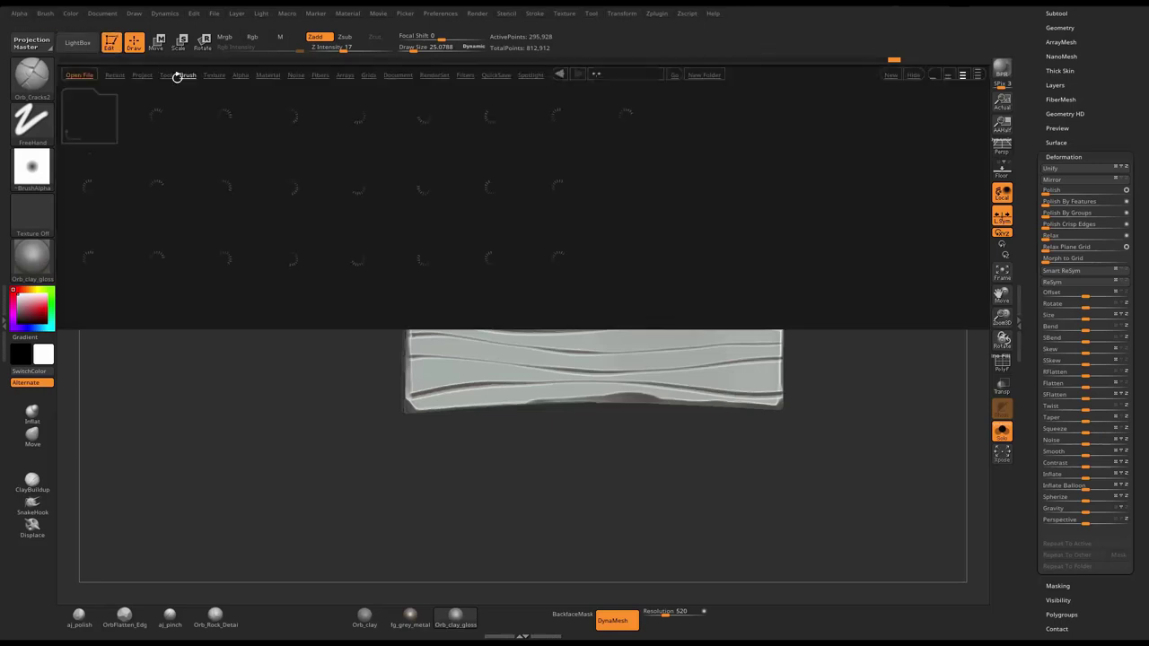
click(93, 120)
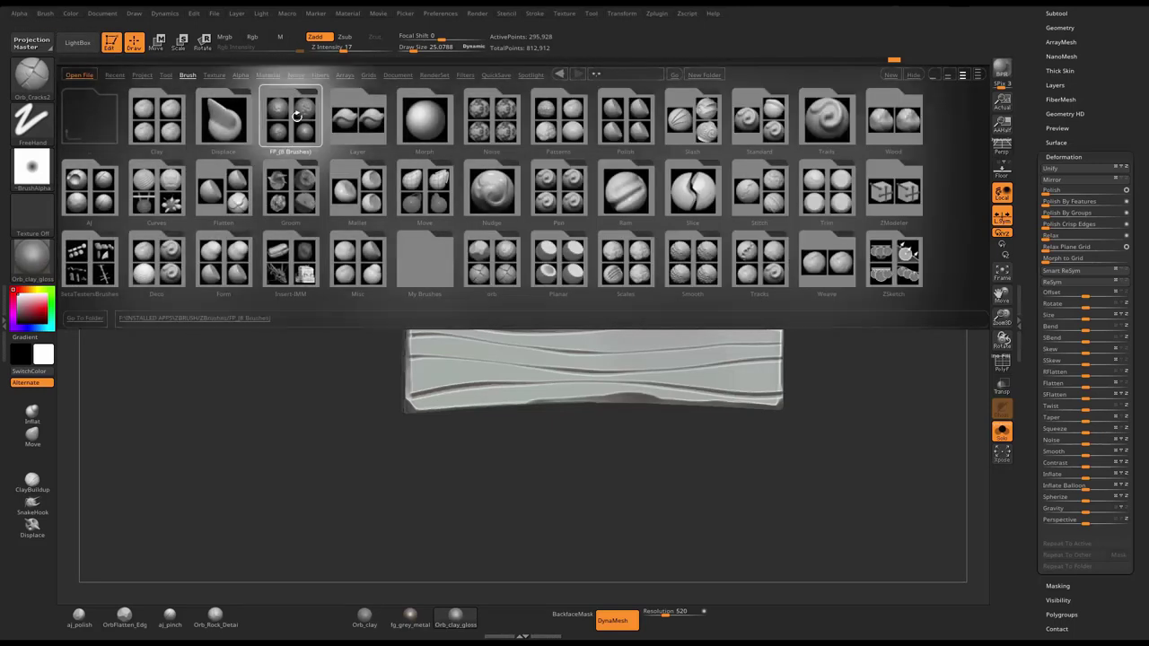
click(302, 115)
double_click(244, 267)
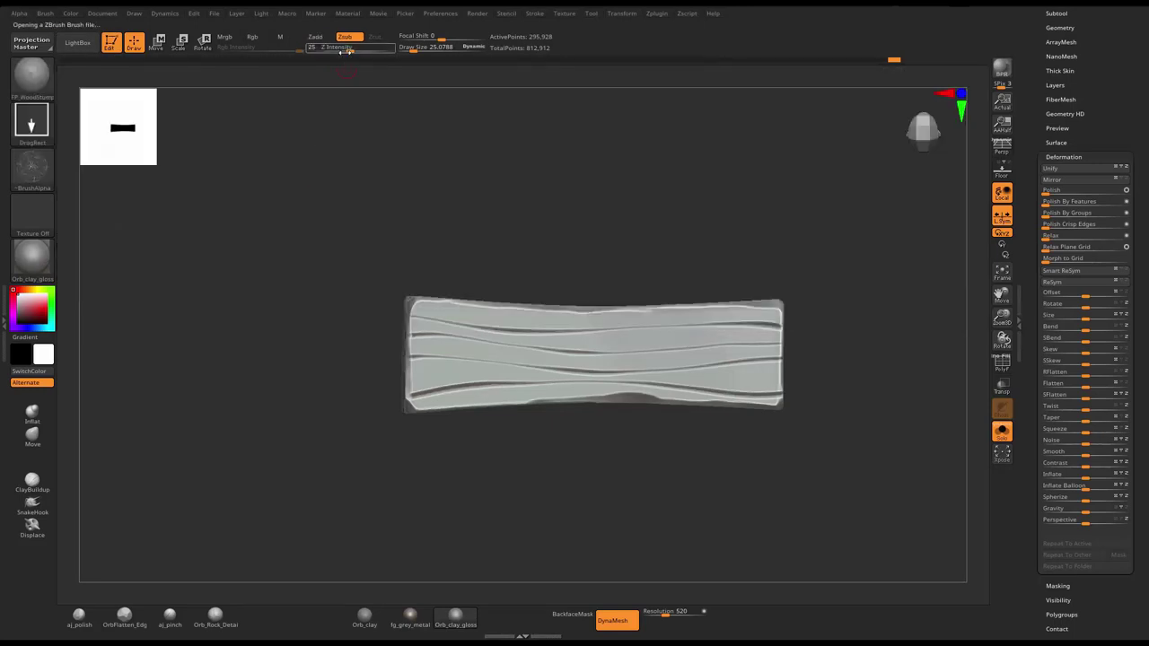
- Stamp tree-ring end grain onto the leg's end face, then turn off Solo to show the bench
drag(348, 49, 334, 50)
drag(404, 208, 325, 211)
drag(359, 350, 411, 267)
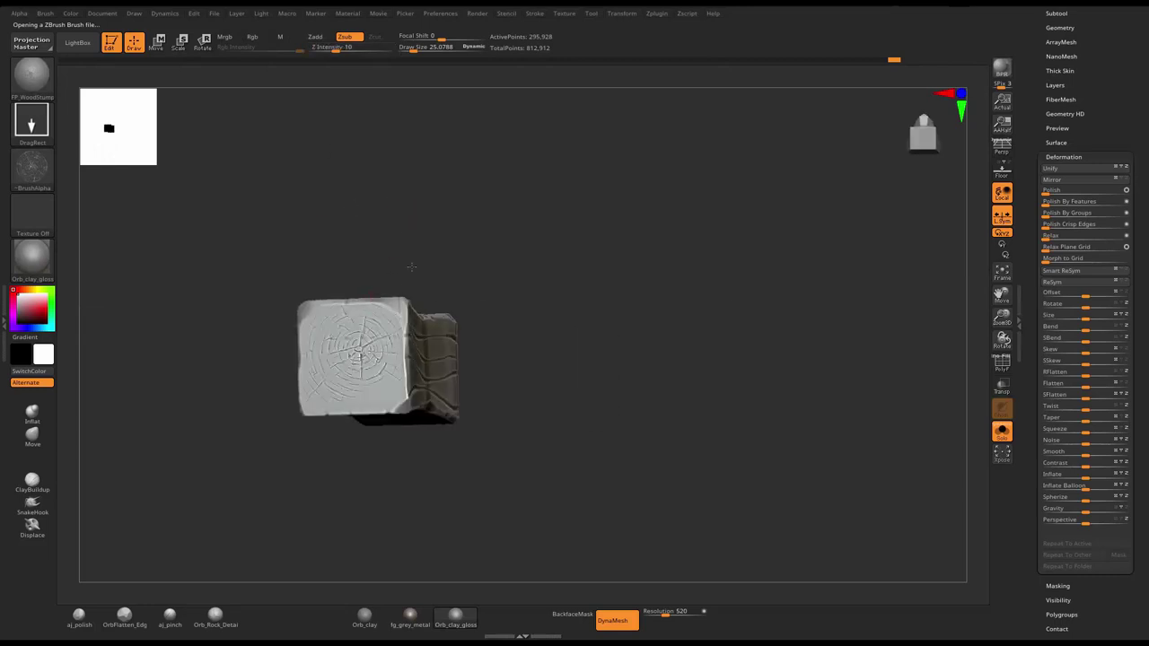
drag(548, 204, 464, 285)
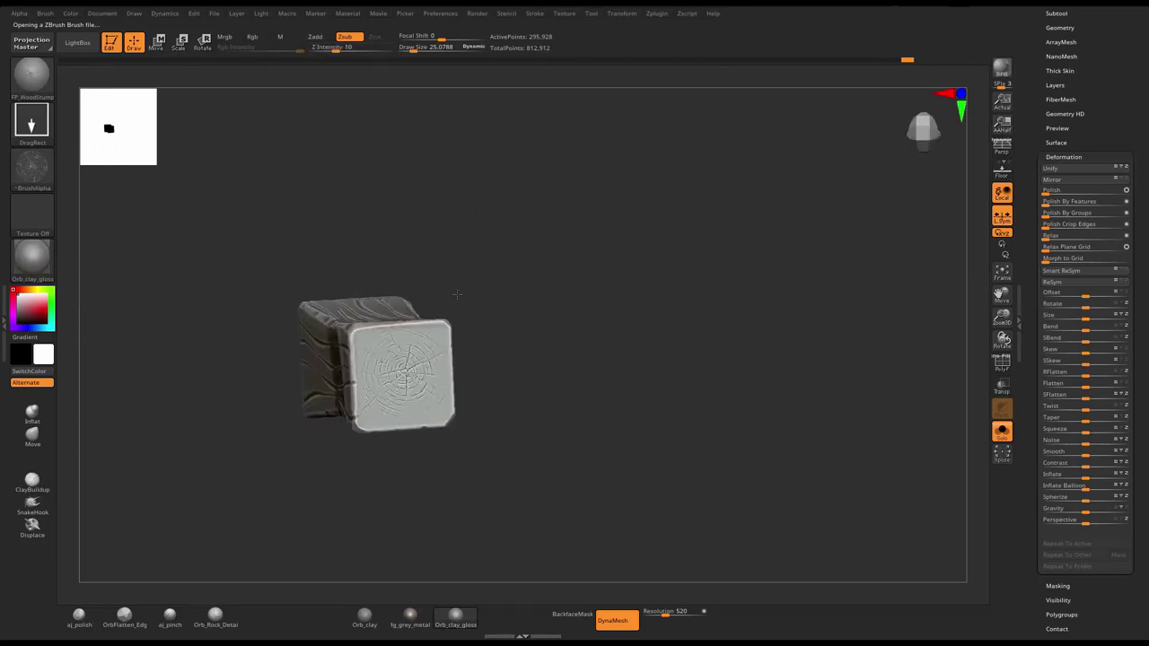
drag(406, 370, 452, 415)
click(1002, 433)
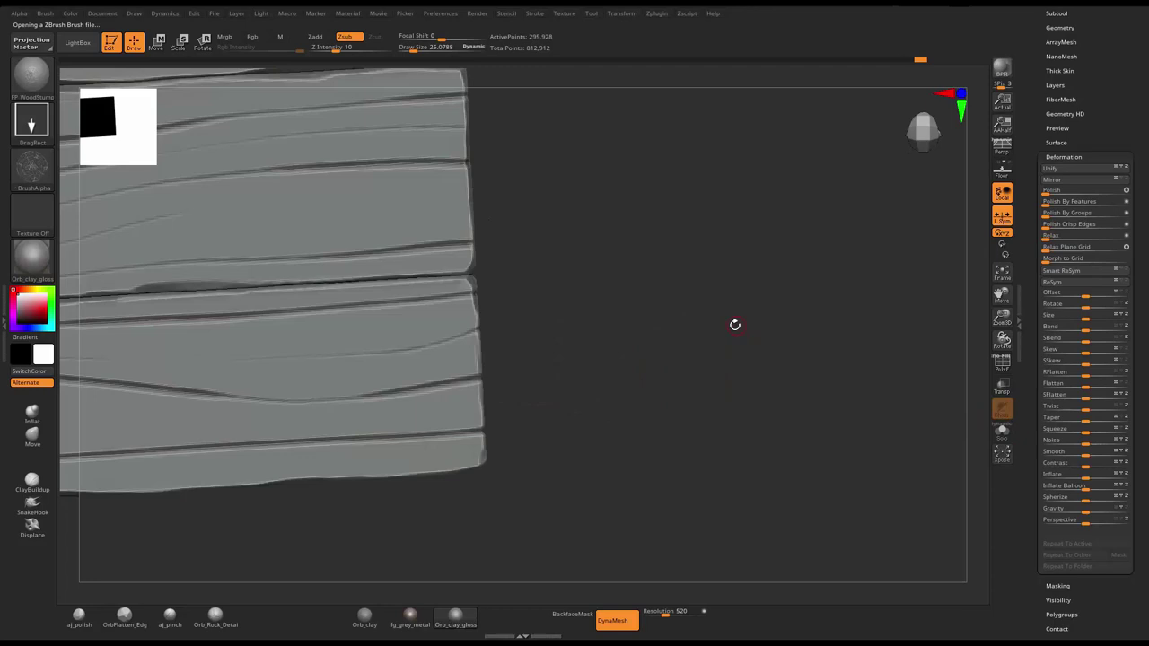
mouse_move(734, 324)
mouse_down()
mouse_move(592, 351)
mouse_move(578, 300)
mouse_move(639, 338)
mouse_move(731, 282)
mouse_up()
- Copy the leg under the plank's left end and duplicate the right leg to the far side
key(w)
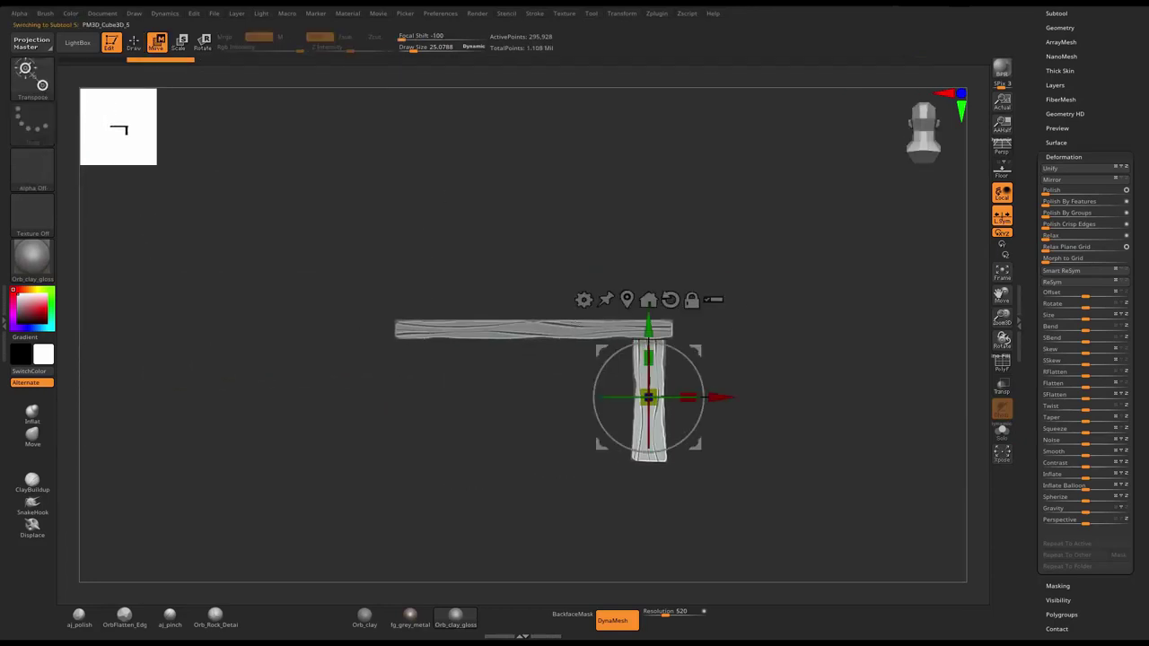
ctrl+drag(732, 390, 496, 415)
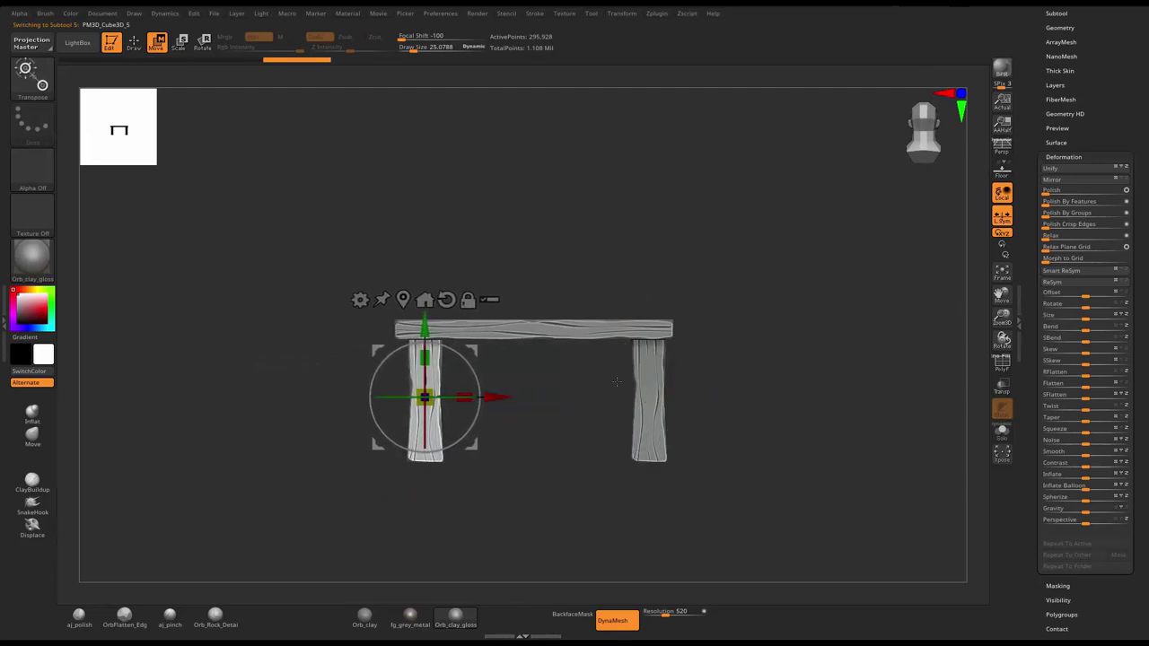
alt+click(649, 395)
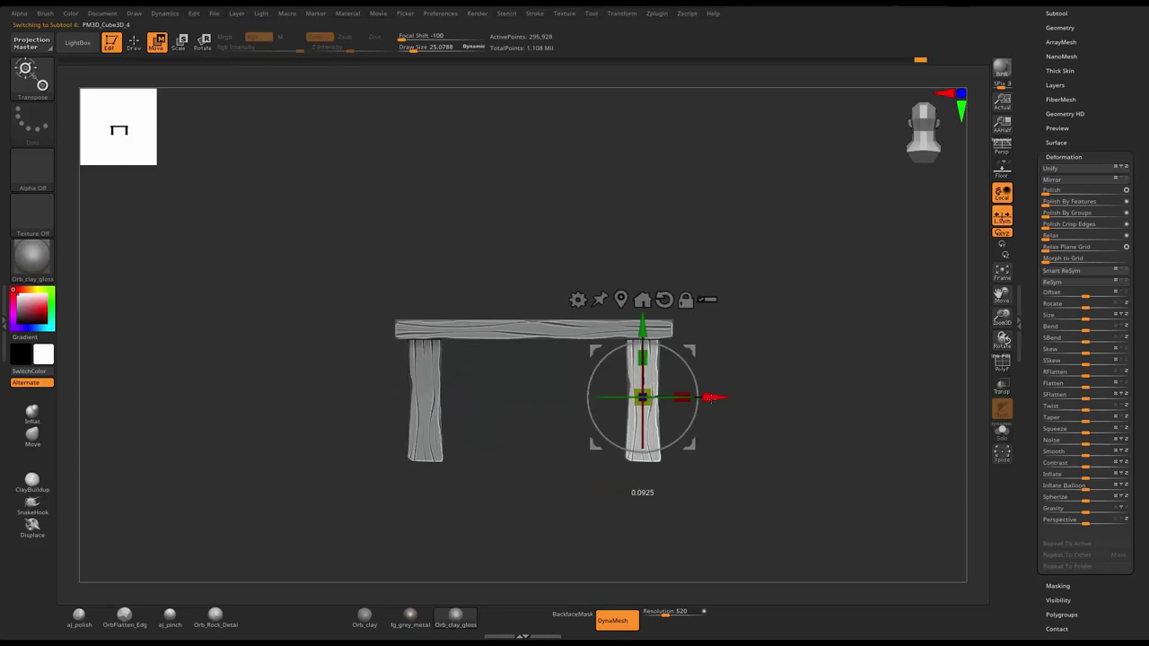
drag(583, 252, 804, 255)
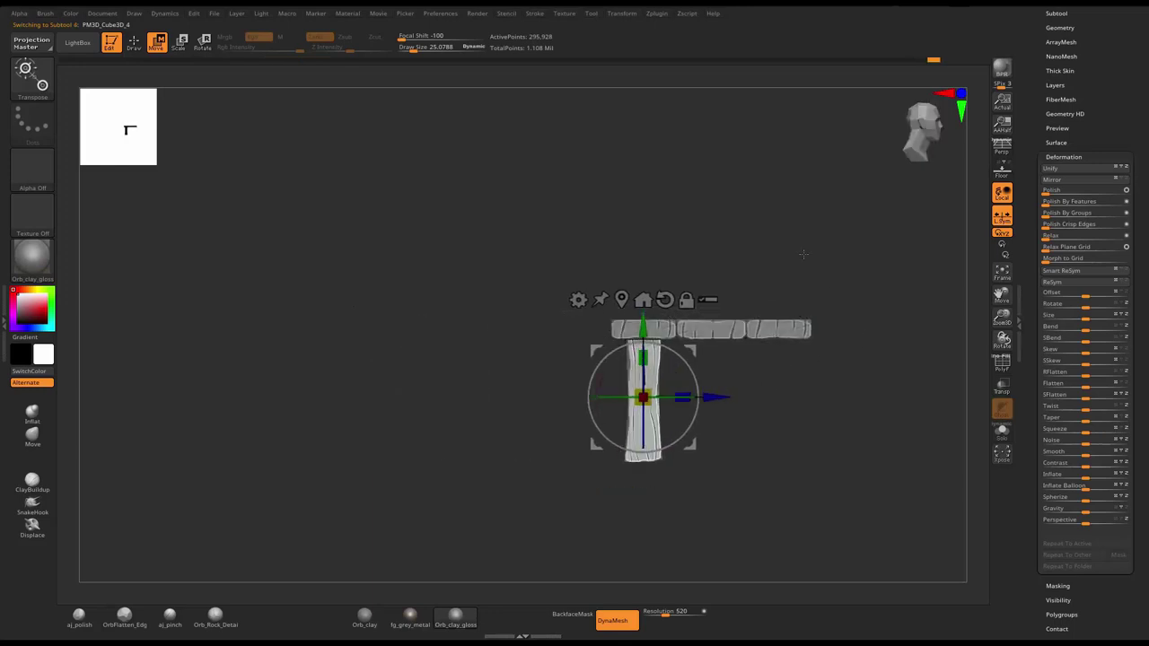
ctrl+click(716, 396)
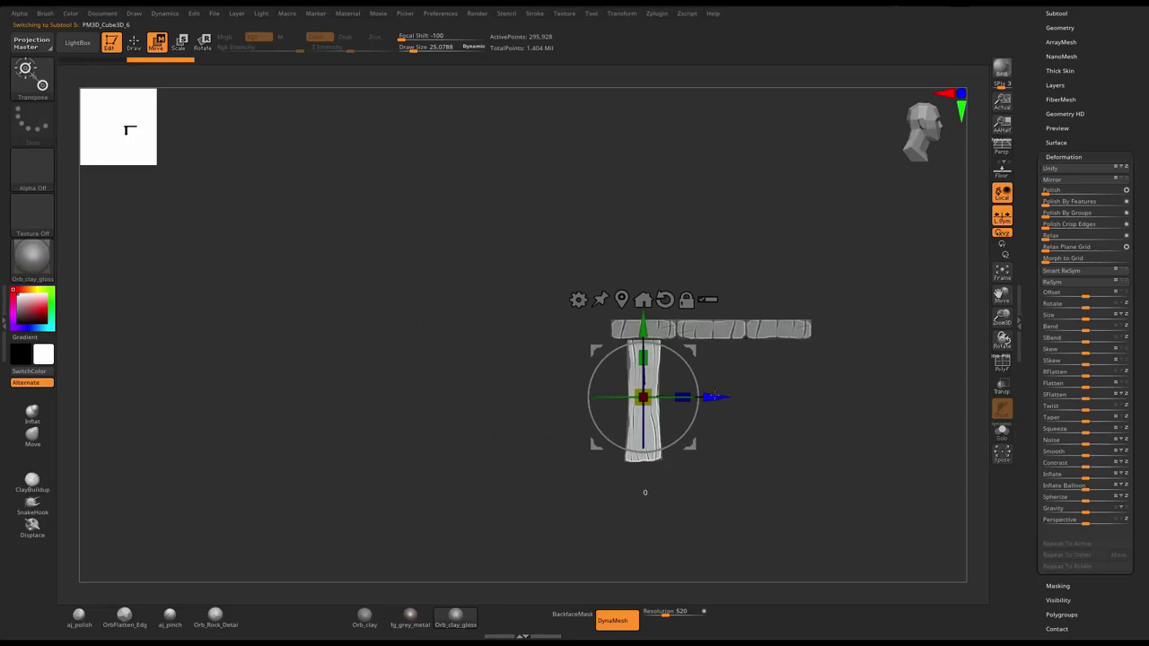
mouse_move(716, 396)
mouse_down()
mouse_move(850, 404)
mouse_move(892, 390)
mouse_up()
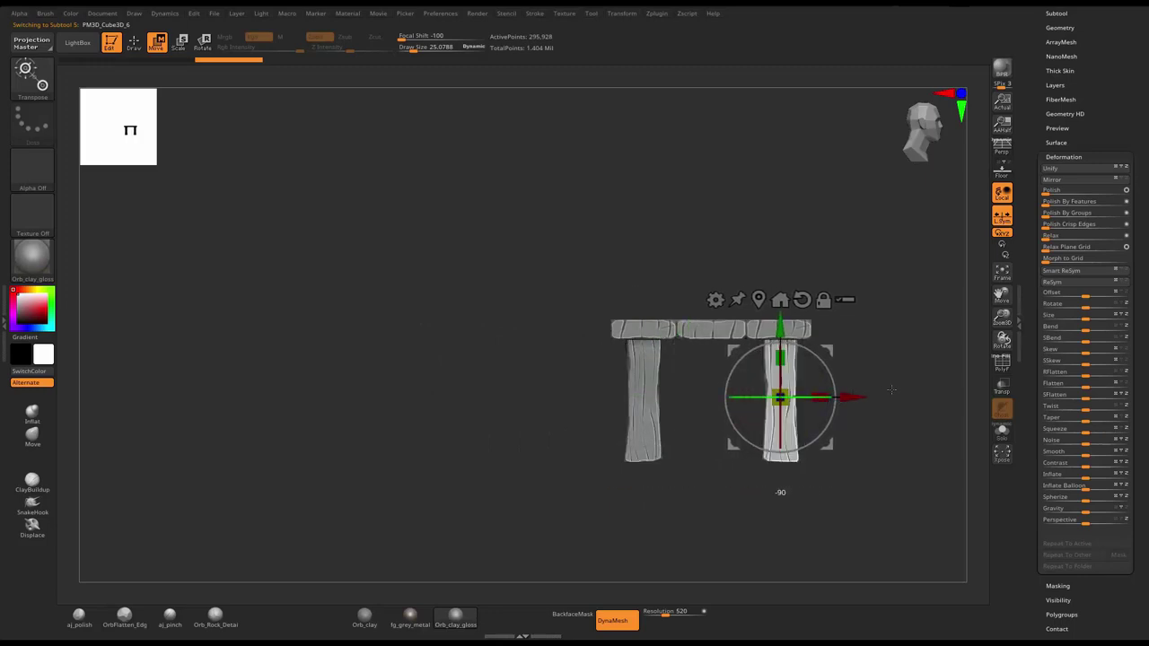
key(q)
- Copy the left leg across to the other side, completing four legs
mouse_move(898, 333)
mouse_down()
mouse_move(682, 384)
mouse_move(575, 383)
mouse_up()
alt+click(656, 387)
key(w)
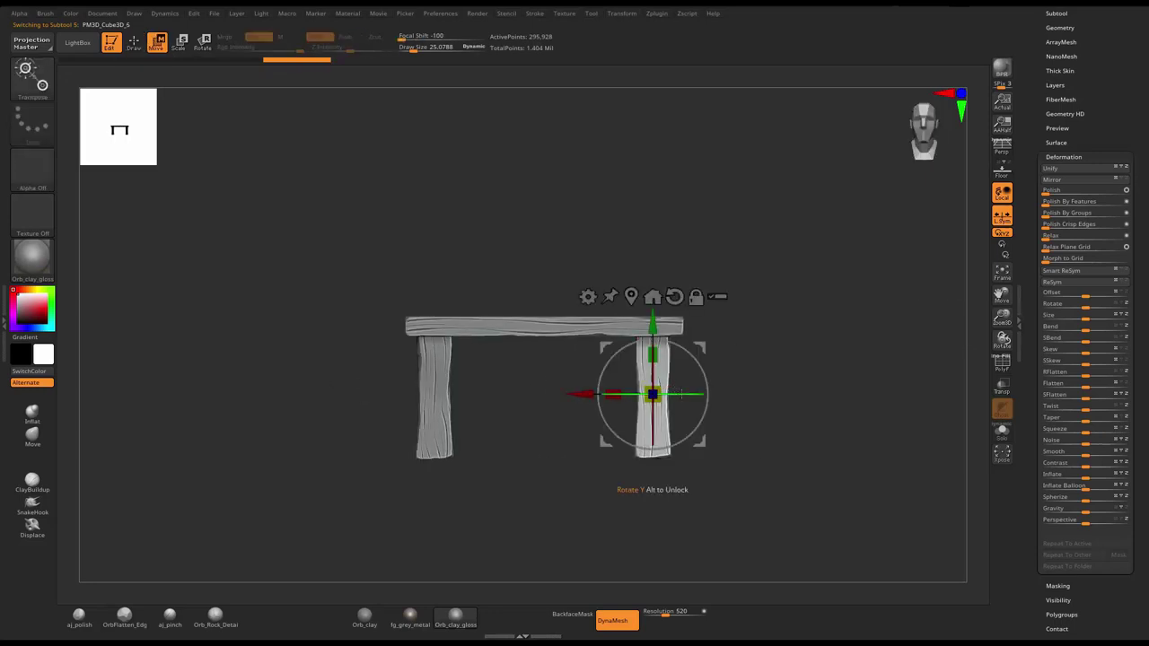
drag(681, 395, 528, 398)
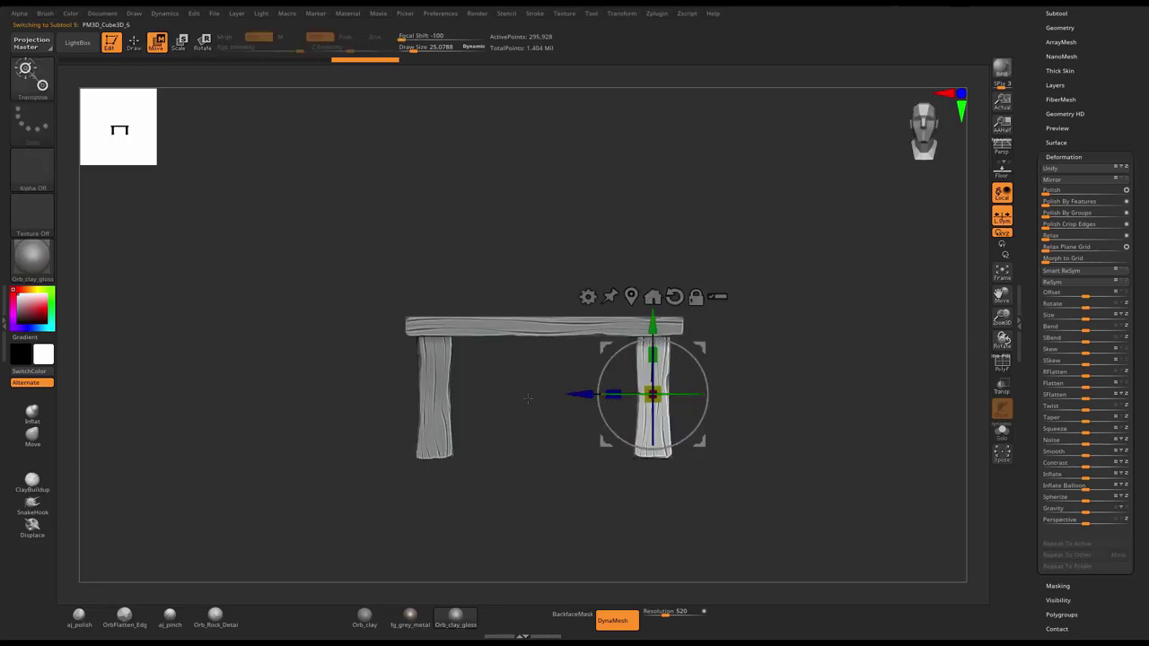
alt+click(419, 411)
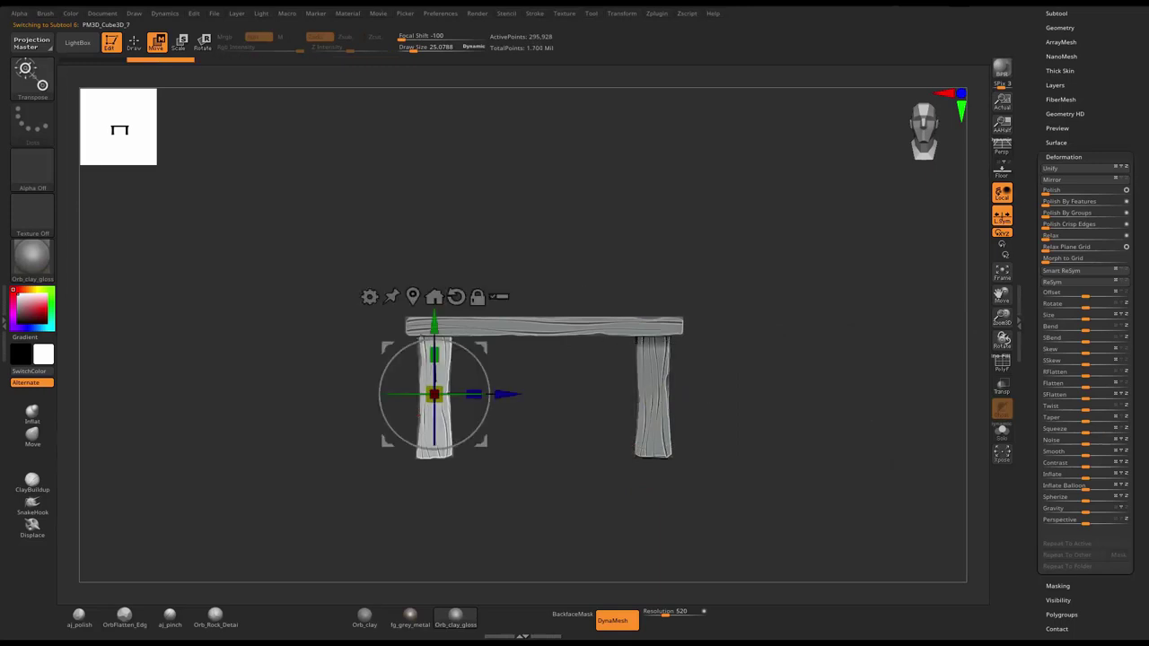
mouse_move(501, 395)
ctrl+mouse_down()
mouse_move(712, 404)
mouse_move(600, 401)
ctrl+mouse_up()
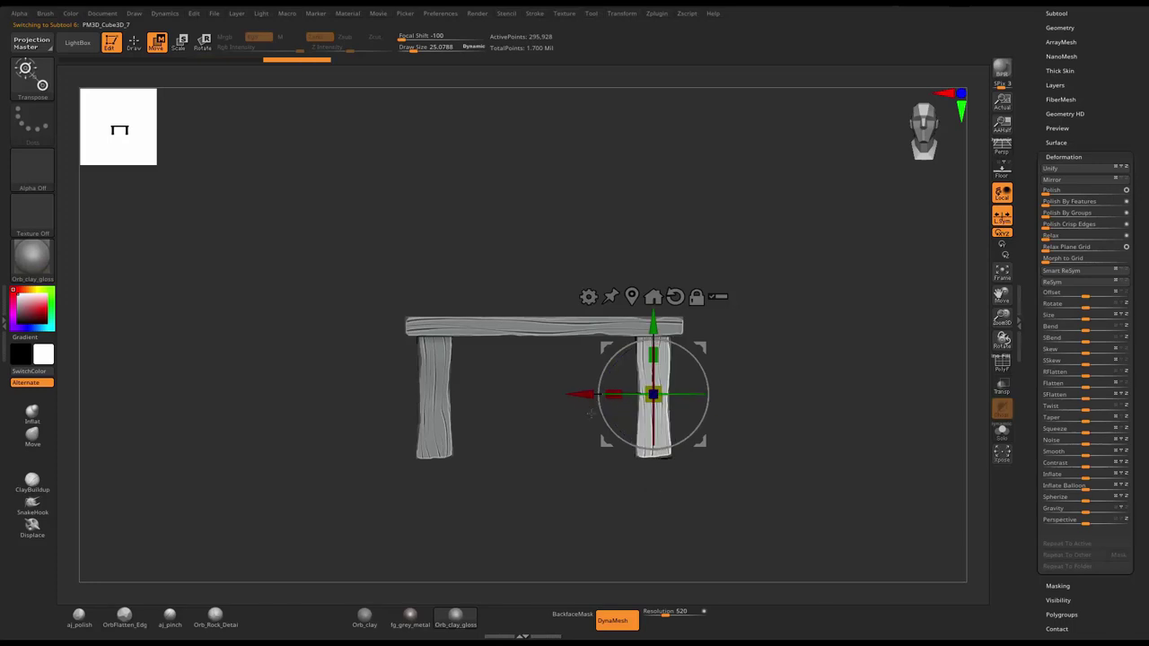
key(q)
- Rotate the right leg about its vertical axis and show the Tool subtool settings
mouse_move(811, 287)
mouse_down()
mouse_move(782, 308)
mouse_move(808, 321)
mouse_up()
key(w)
mouse_move(706, 362)
mouse_down()
mouse_move(791, 328)
mouse_move(800, 349)
mouse_move(840, 355)
mouse_move(777, 328)
mouse_move(808, 319)
mouse_up()
key(q)
key(shift+s)
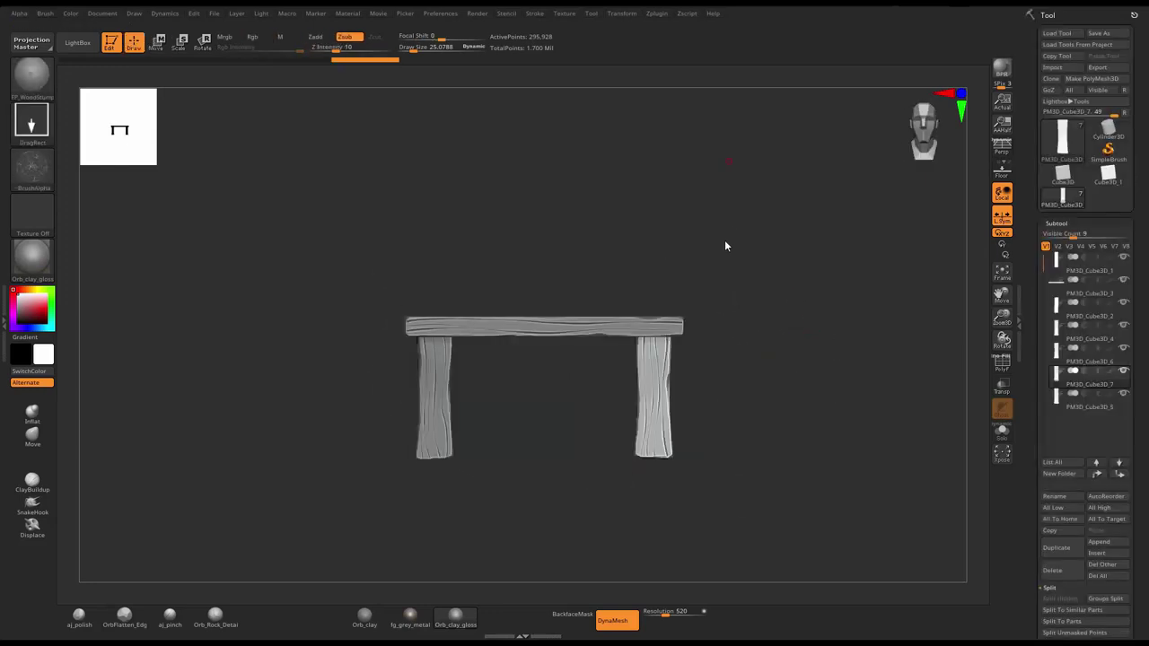
- Start a new Cylinder3D model and convert it to a PolyMesh3D
click(1063, 139)
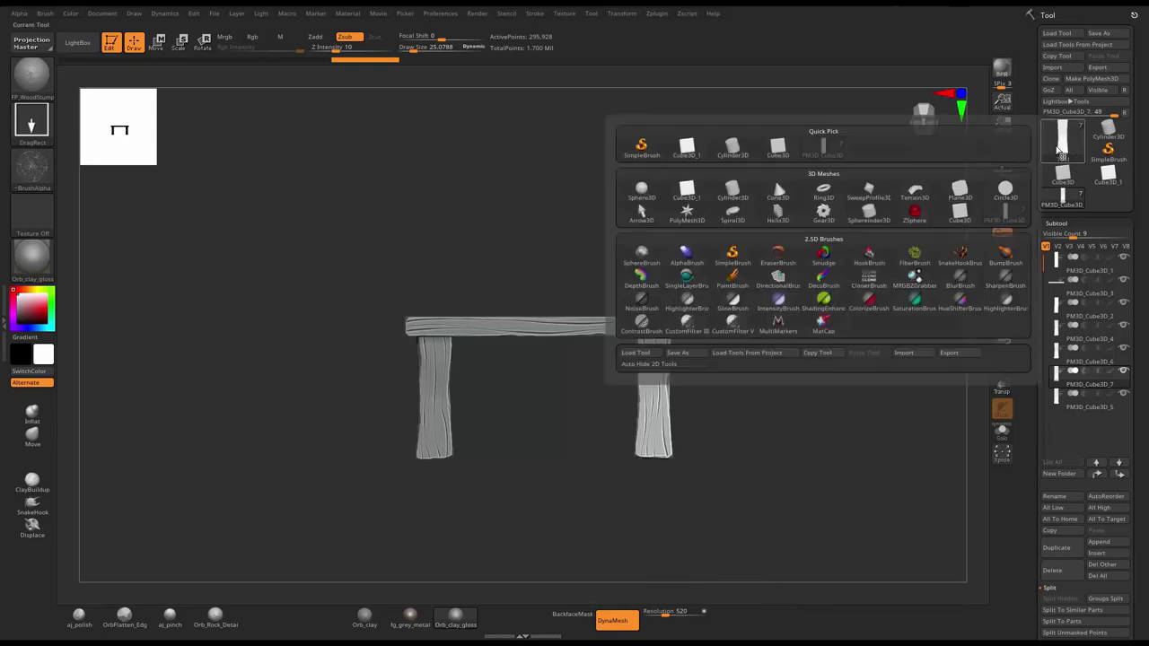
click(732, 188)
key(ctrl+p)
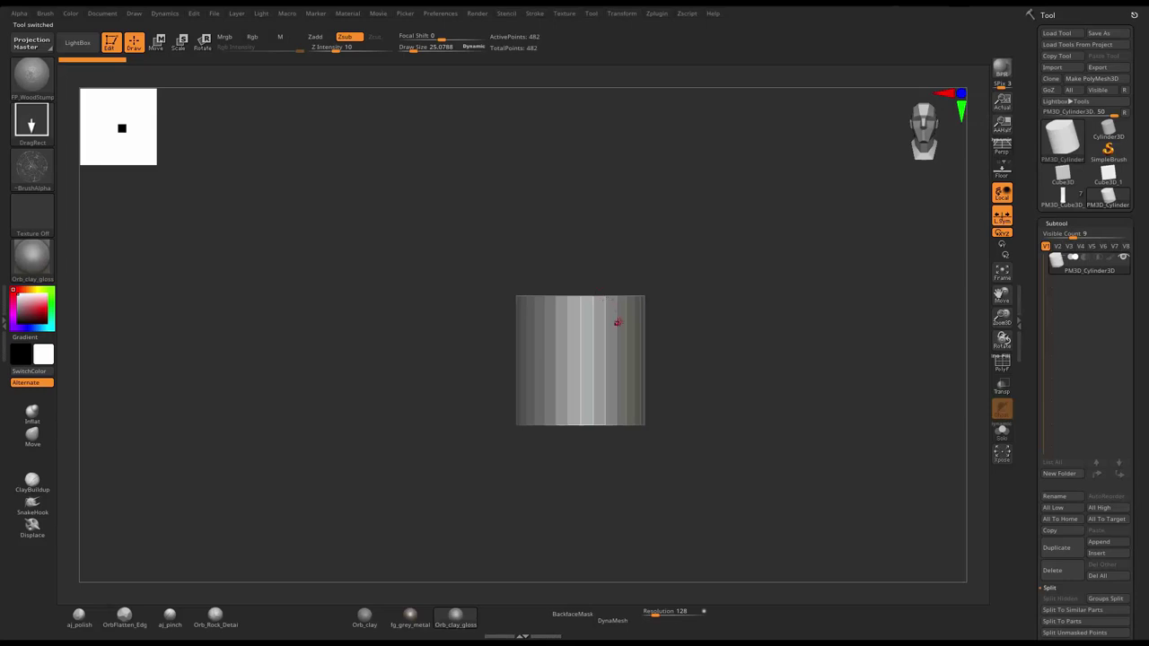
- Enable radial symmetry on Y with count 12 and DynaMesh the cylinder
click(626, 13)
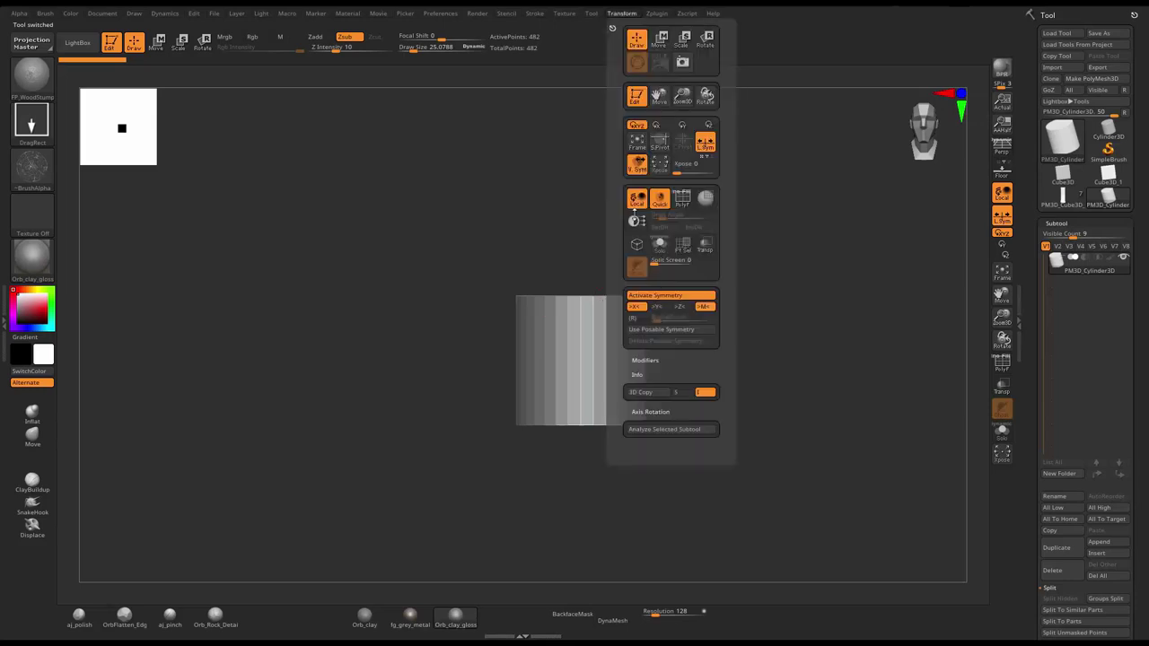
click(634, 318)
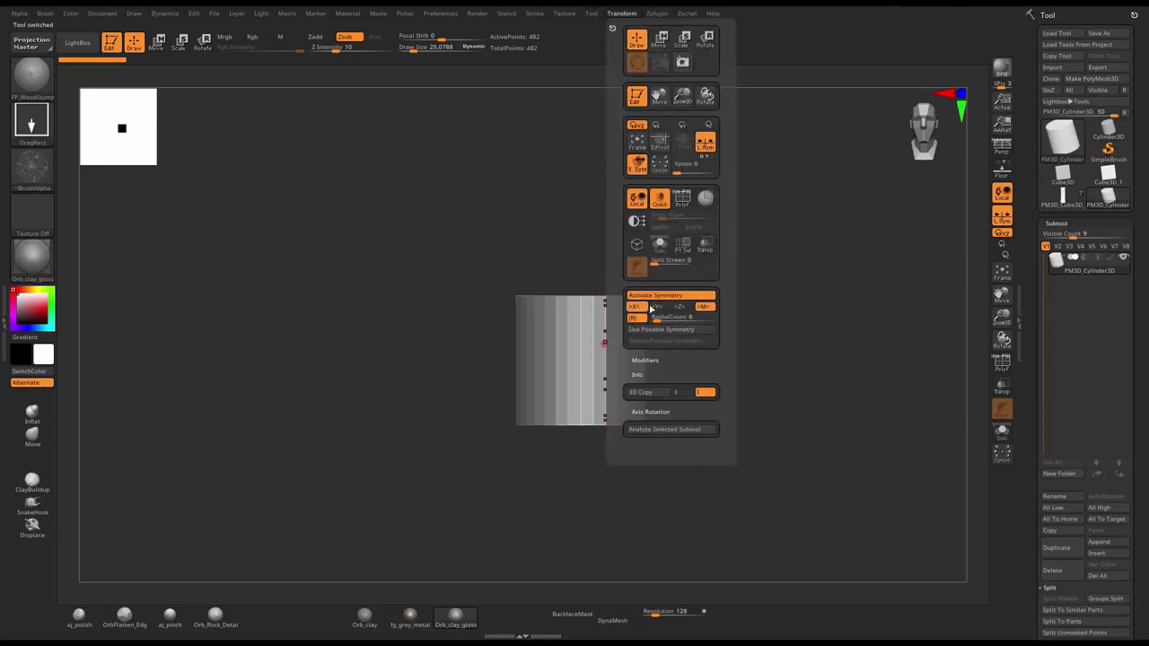
click(653, 307)
click(635, 307)
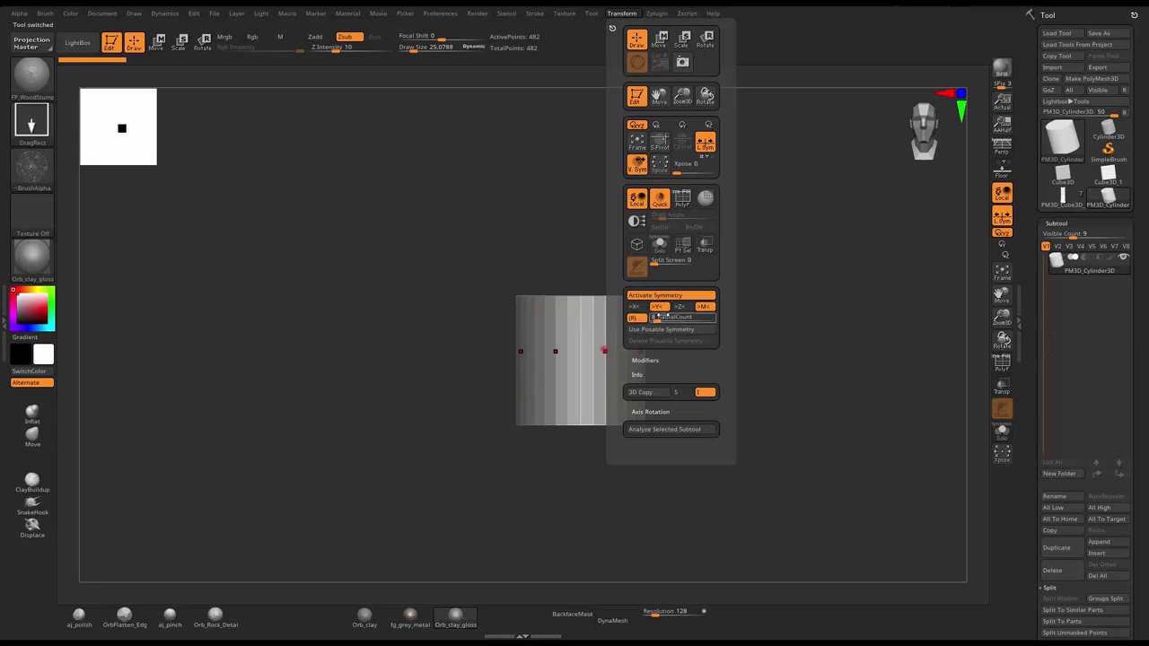
drag(657, 318, 660, 321)
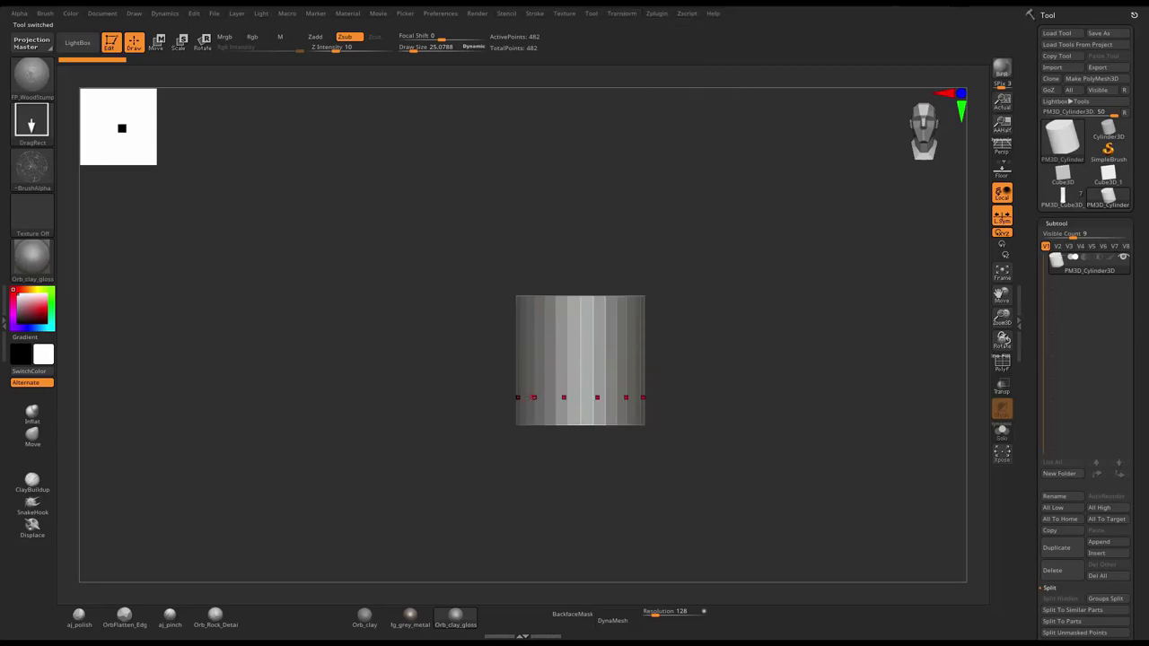
click(610, 620)
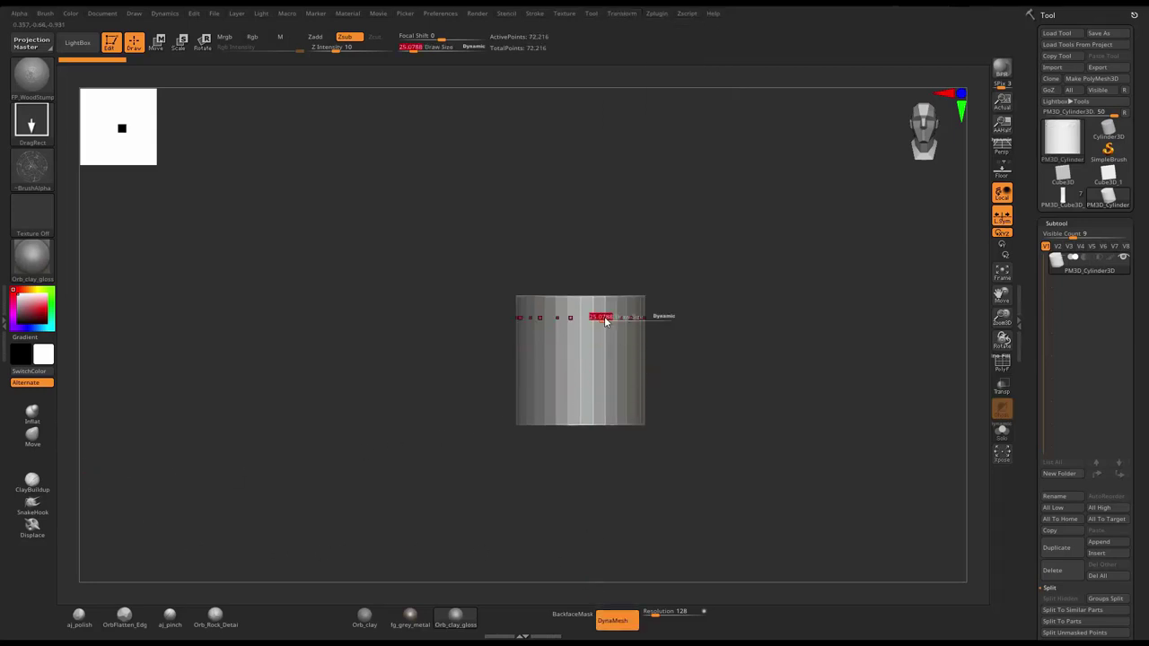
key(shift)
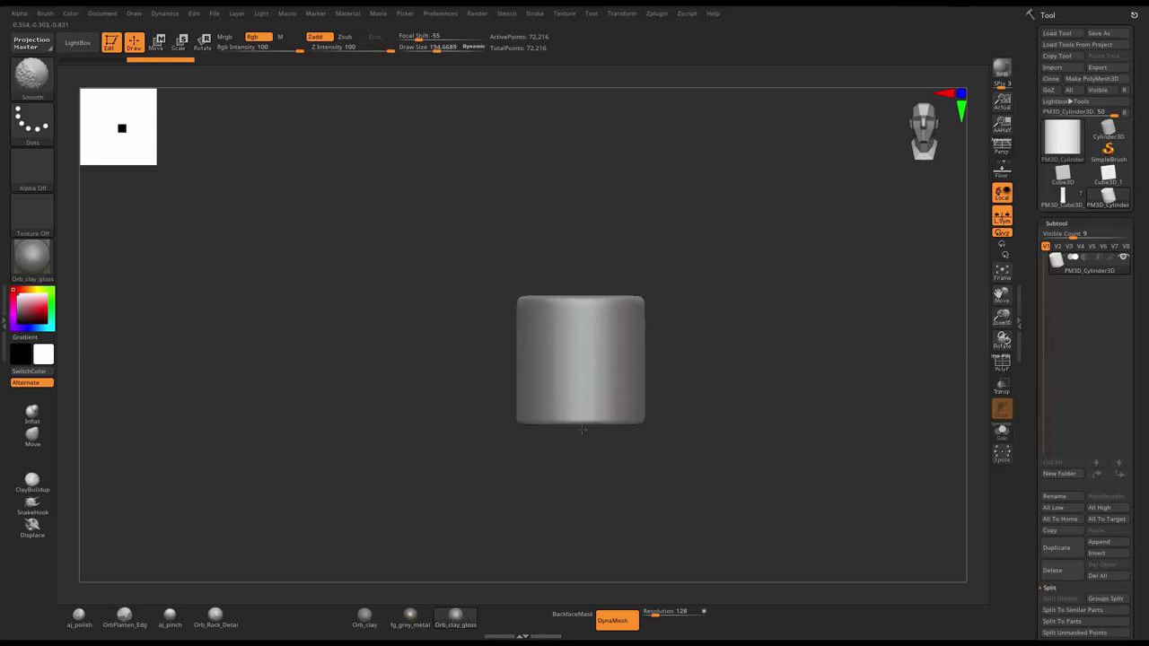
- Scale the cylinder on Y to about 0.1, flattening it into a thin wide disc
key(w)
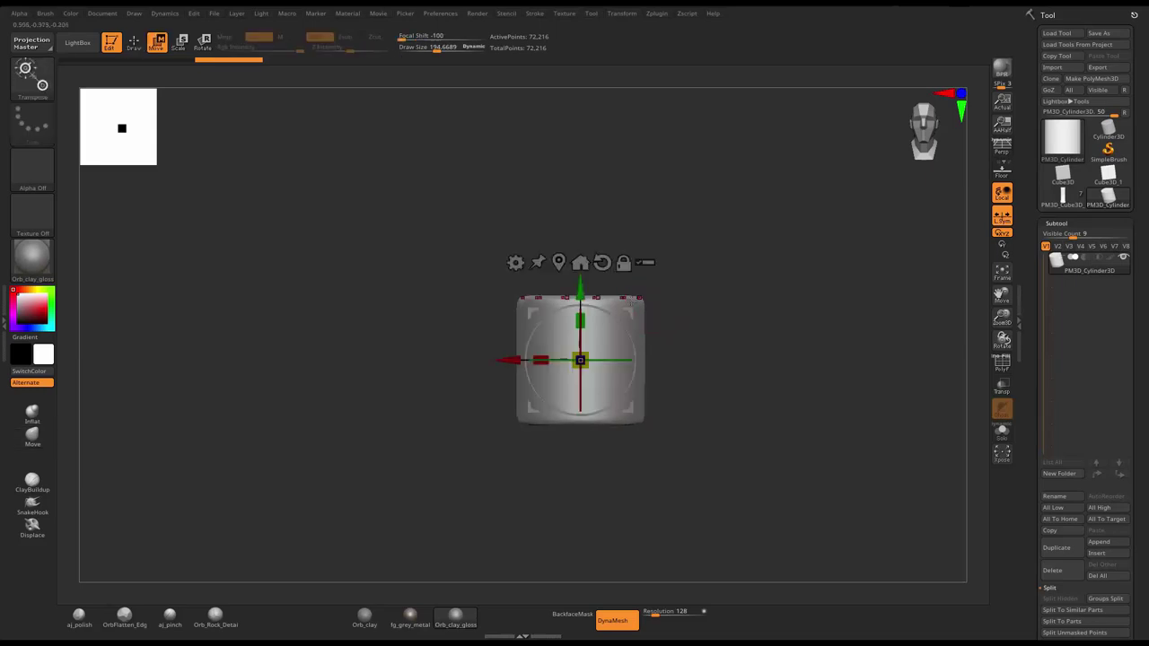
drag(586, 334, 594, 392)
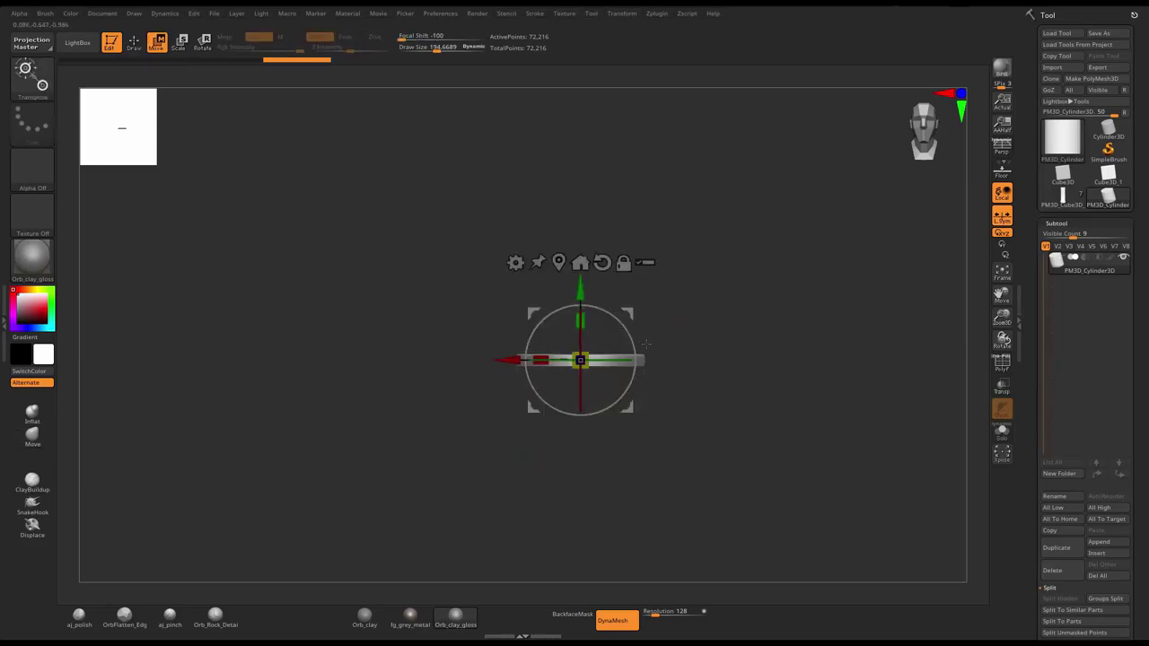
scroll(669, 311, up, 3)
scroll(696, 314, up, 2)
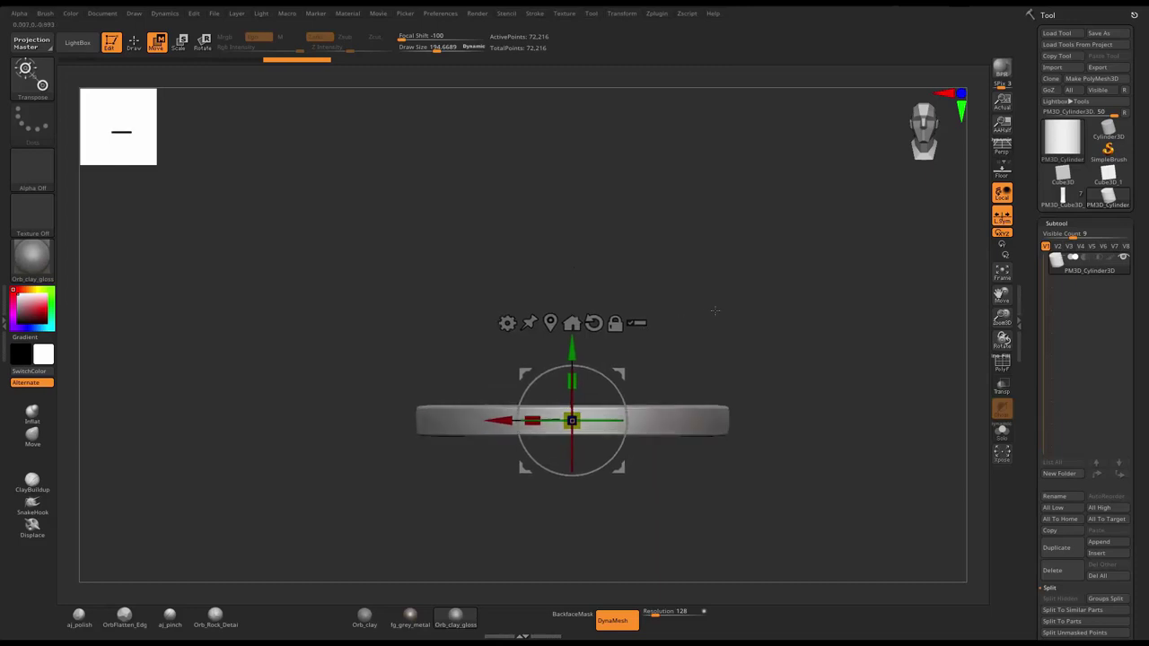
key(q)
mouse_move(714, 311)
mouse_down()
mouse_move(733, 359)
mouse_move(759, 331)
mouse_up()
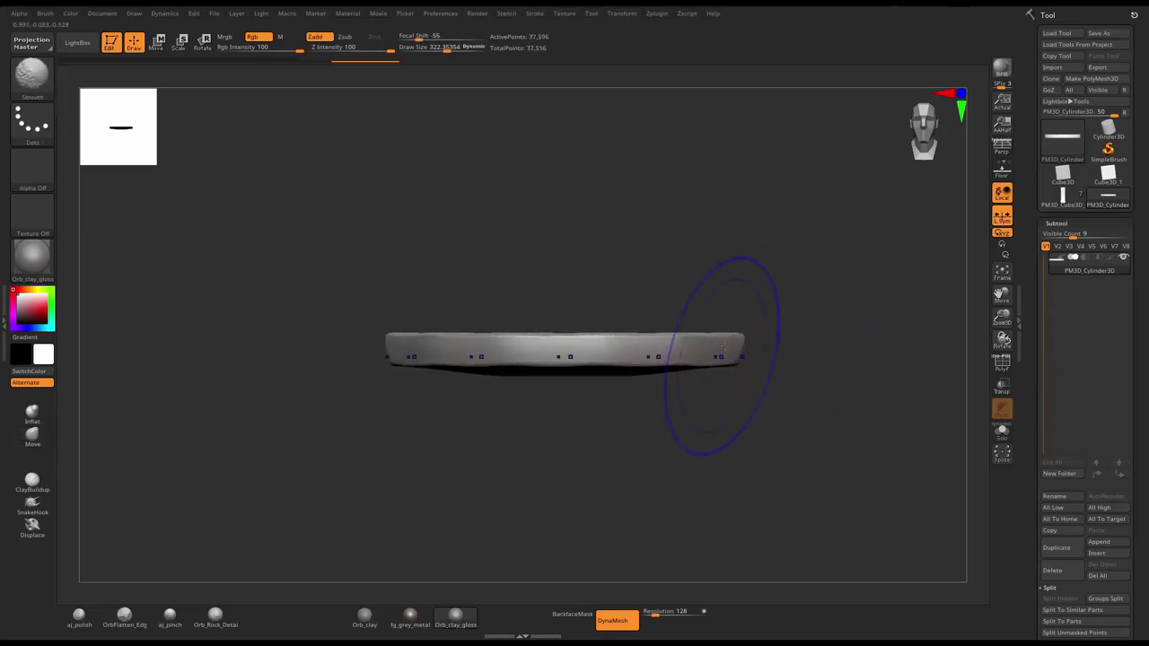
- Reshape the disc's rim with the Move brush
mouse_move(788, 314)
mouse_down()
mouse_move(802, 225)
mouse_move(749, 303)
mouse_up()
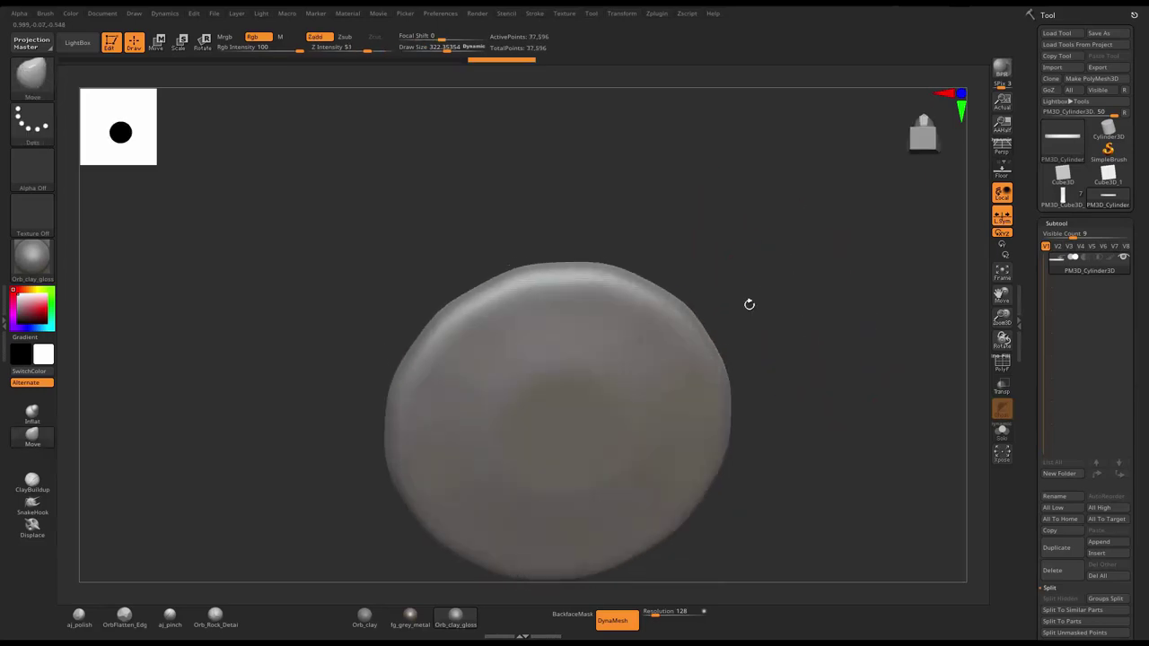
drag(763, 359, 778, 374)
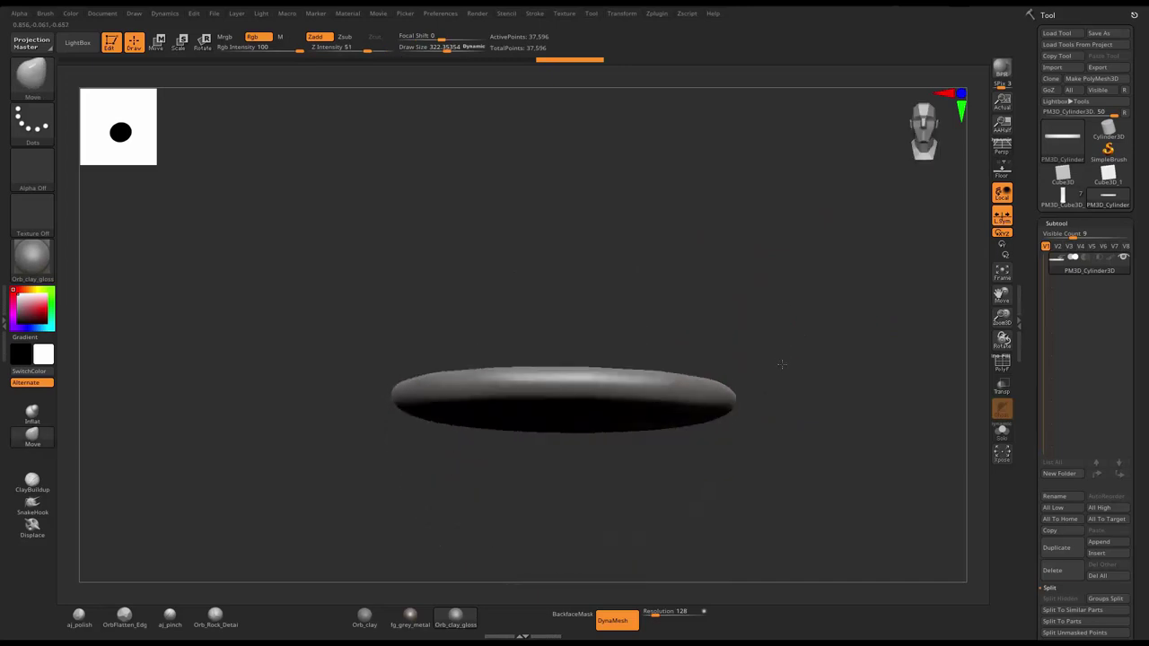
key(b)
key(m)
key(v)
drag(692, 359, 732, 366)
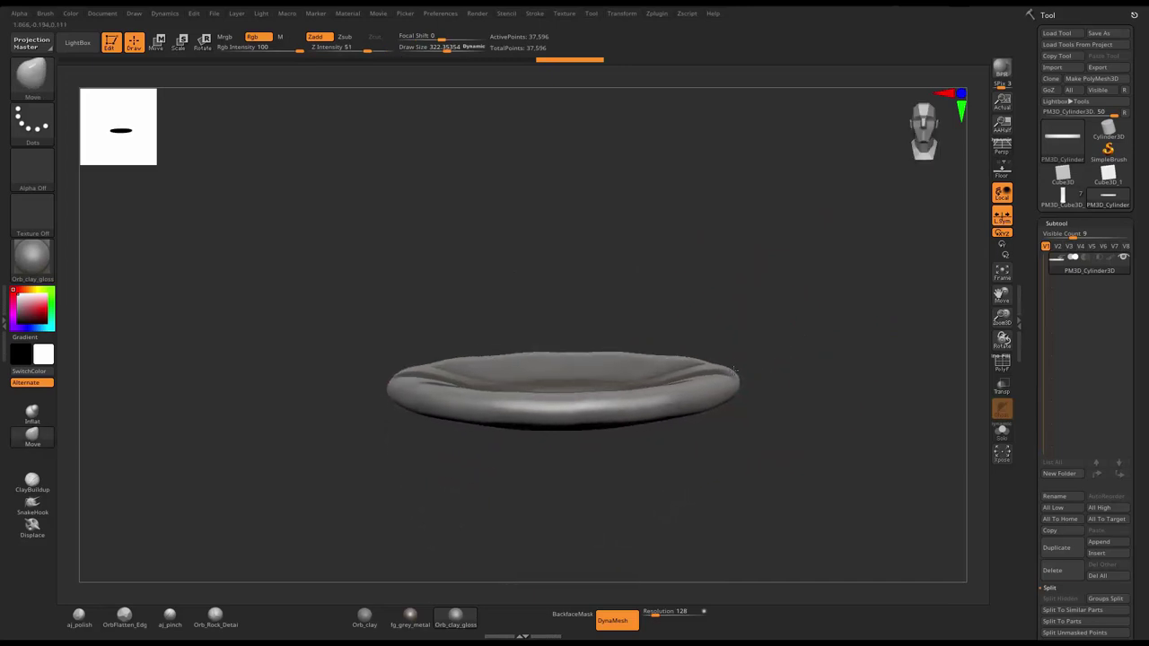
- Squash the ring vertically into a thin disc and remesh at DynaMesh resolution 240
key(w)
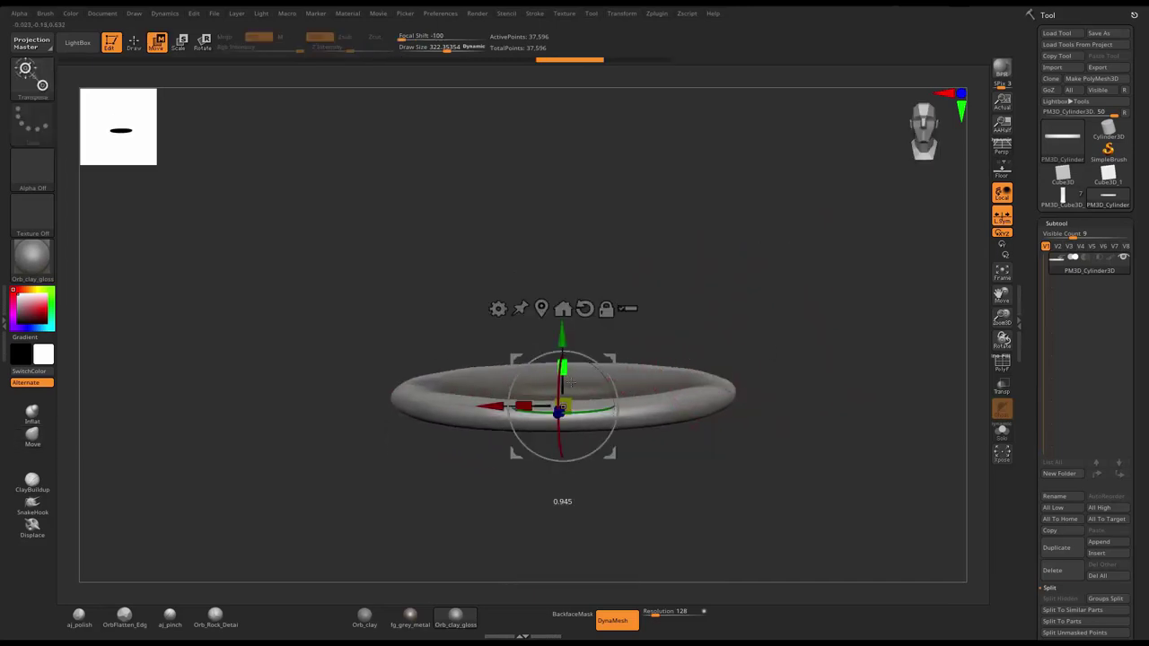
drag(572, 379, 572, 408)
key(q)
drag(753, 344, 662, 587)
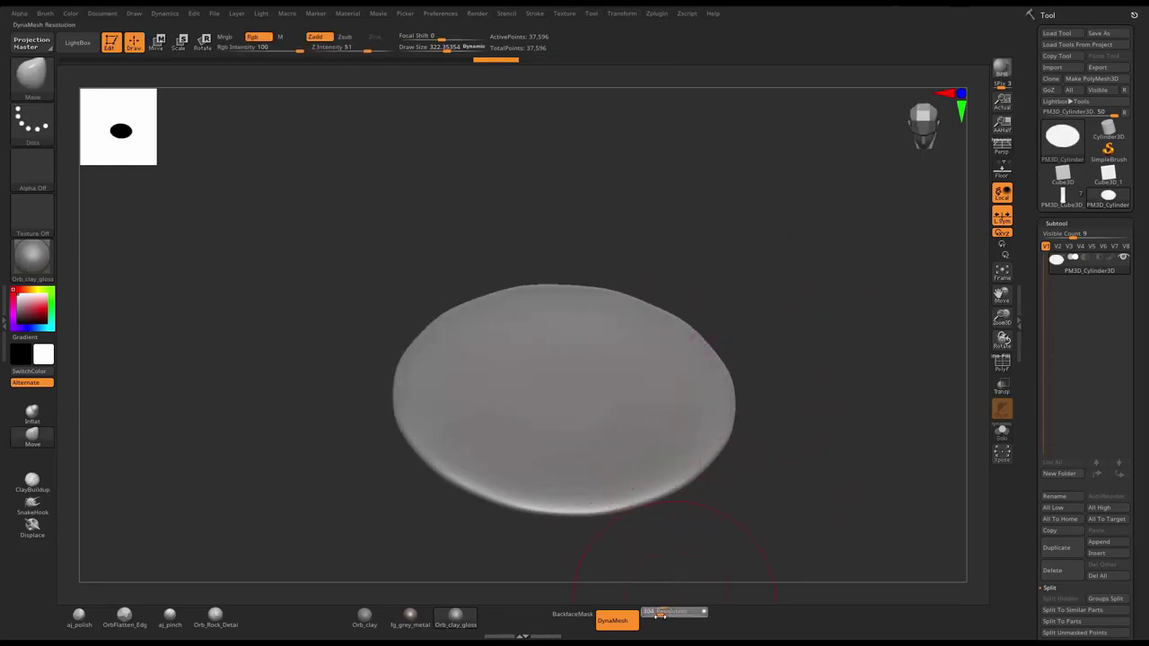
drag(667, 606, 661, 611)
drag(790, 303, 745, 287)
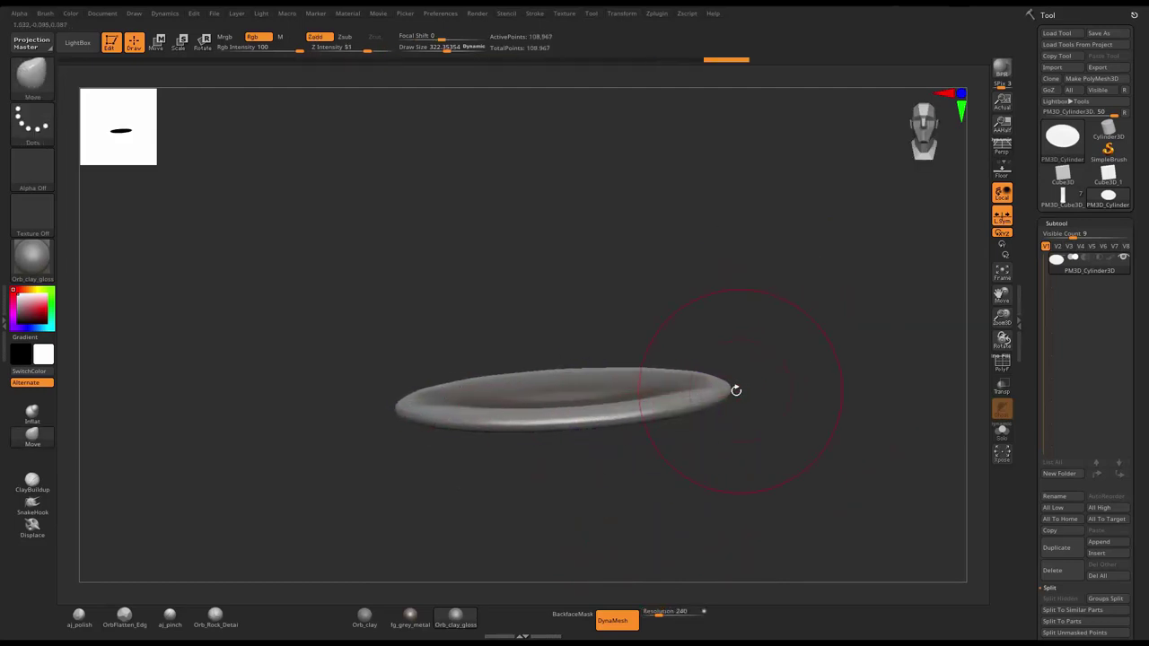
drag(734, 384, 669, 79)
- With radial symmetry on, smooth the disc's dished top and stretch its rim outward
click(623, 14)
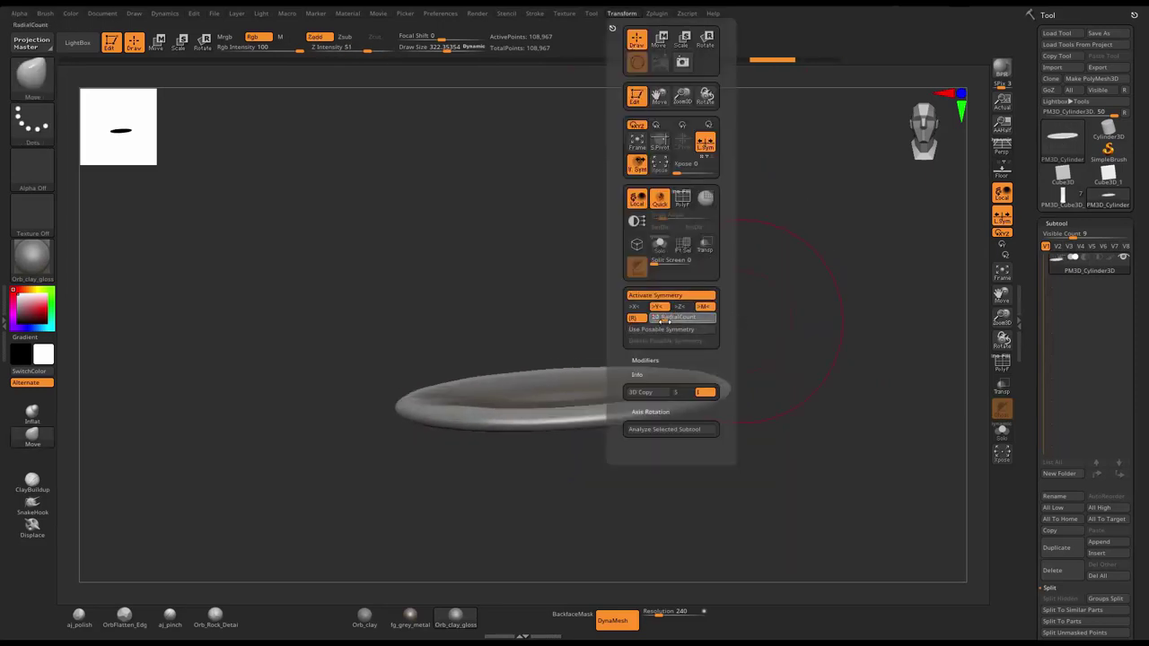
mouse_move(730, 404)
mouse_down()
mouse_move(715, 381)
mouse_move(769, 362)
mouse_up()
shift+drag(619, 386, 570, 390)
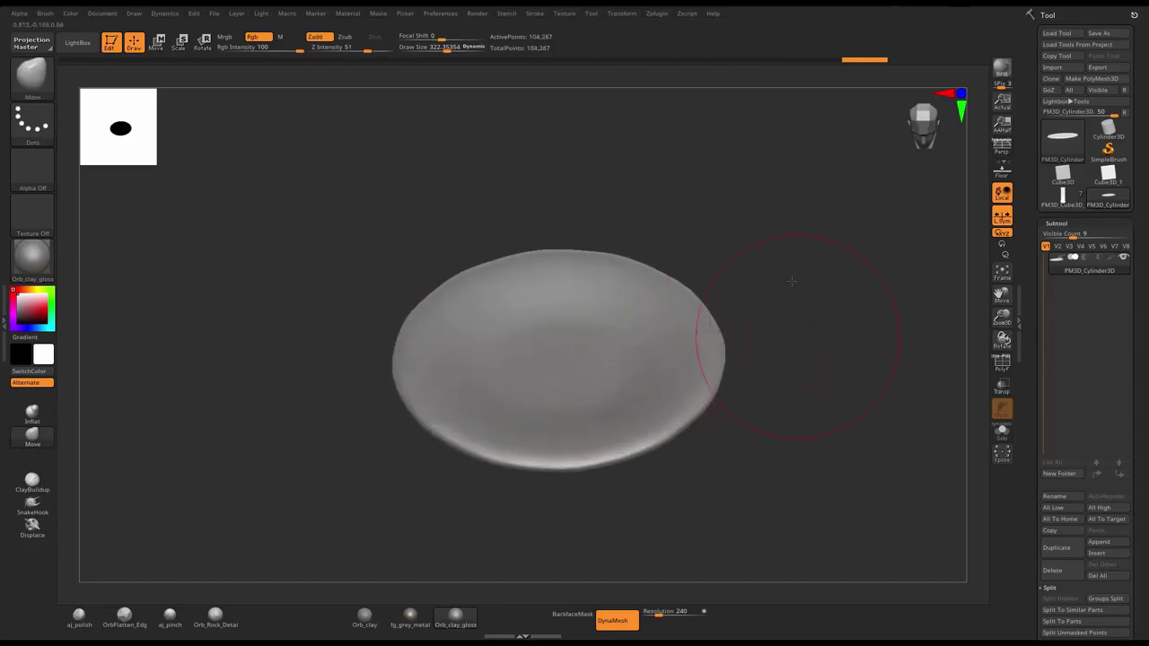
mouse_move(803, 332)
shift+mouse_down()
mouse_move(781, 225)
mouse_move(801, 356)
mouse_move(754, 402)
mouse_move(715, 408)
shift+mouse_up()
key(s)
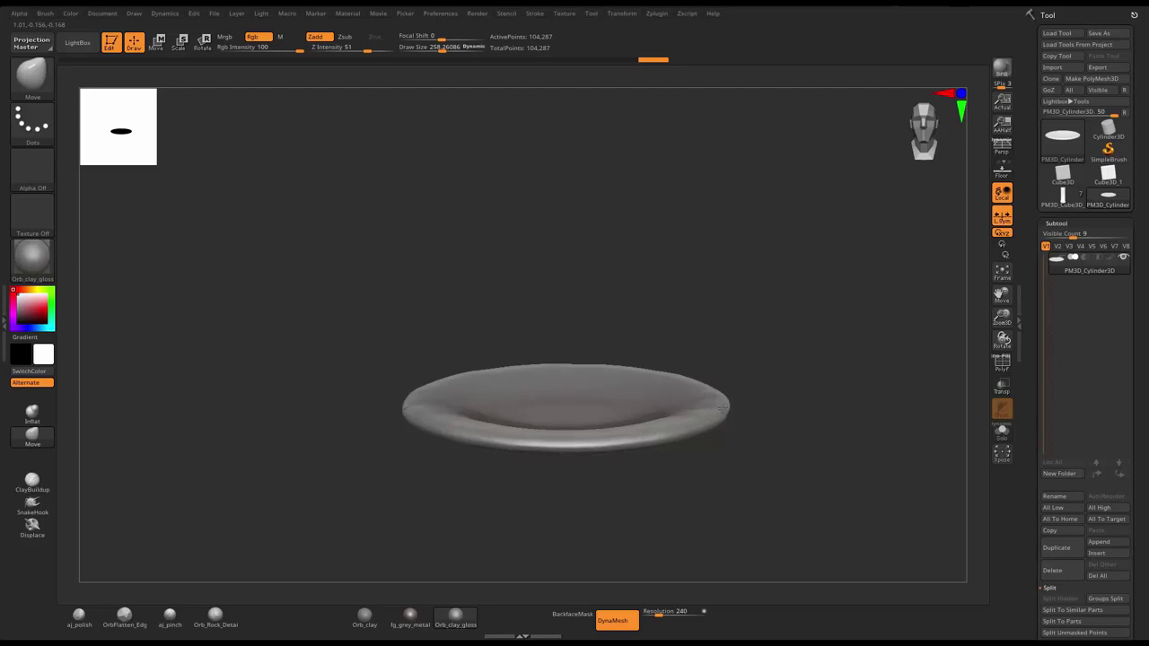
drag(699, 395, 615, 403)
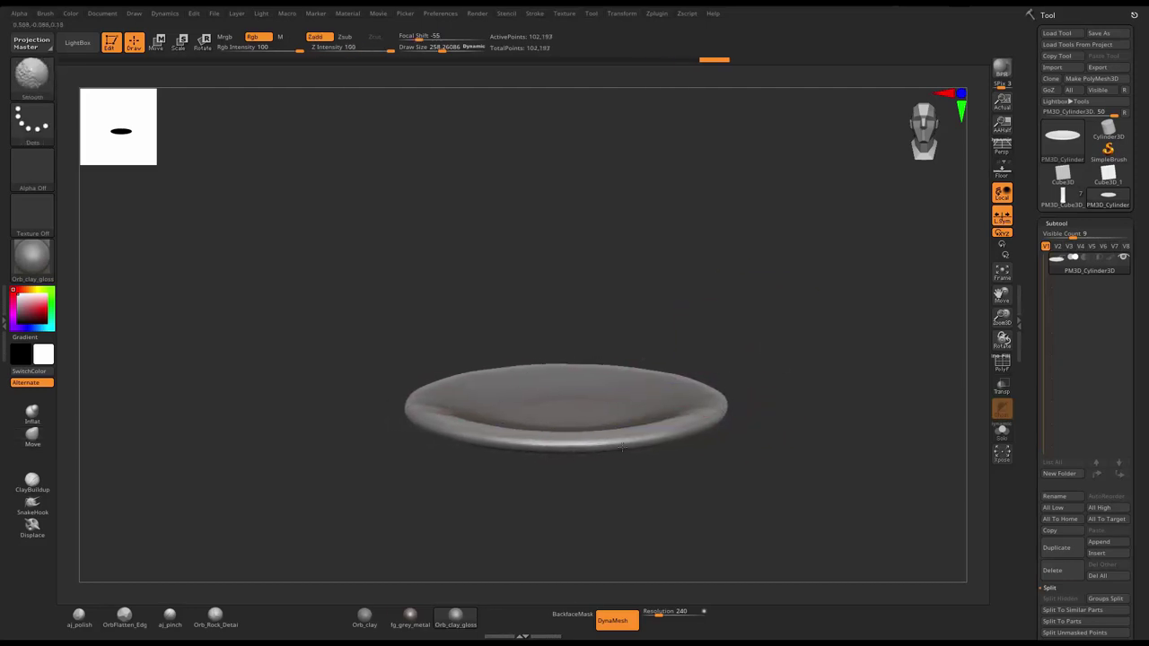
shift+drag(542, 440, 700, 404)
mouse_move(803, 318)
mouse_down()
mouse_move(808, 401)
mouse_move(795, 375)
mouse_move(814, 373)
mouse_up()
key(s)
- Convert the dished disc into a PolyMesh3D tool
click(1088, 79)
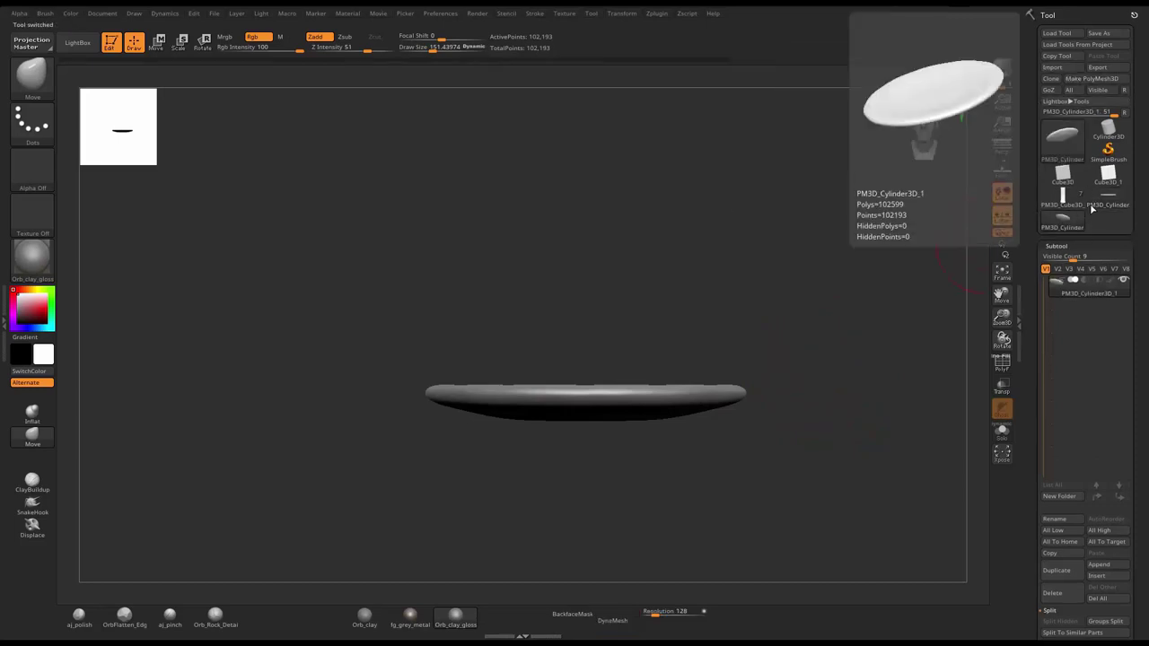
scroll(1033, 350, down, 2)
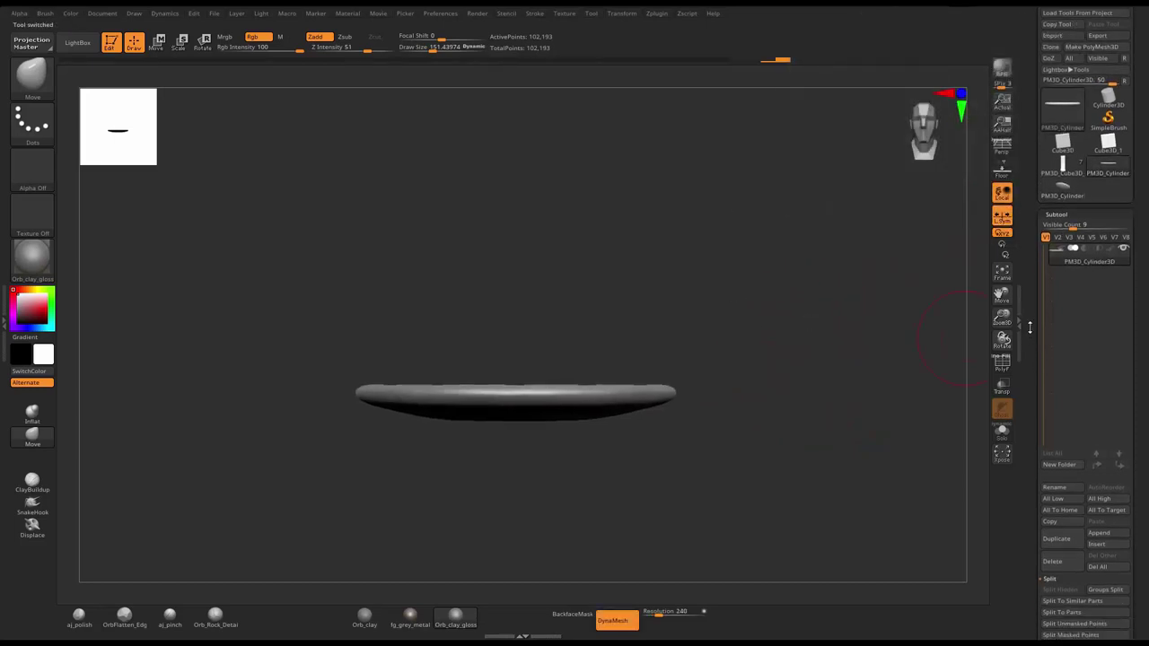
scroll(1029, 332, down, 2)
scroll(1029, 331, down, 1)
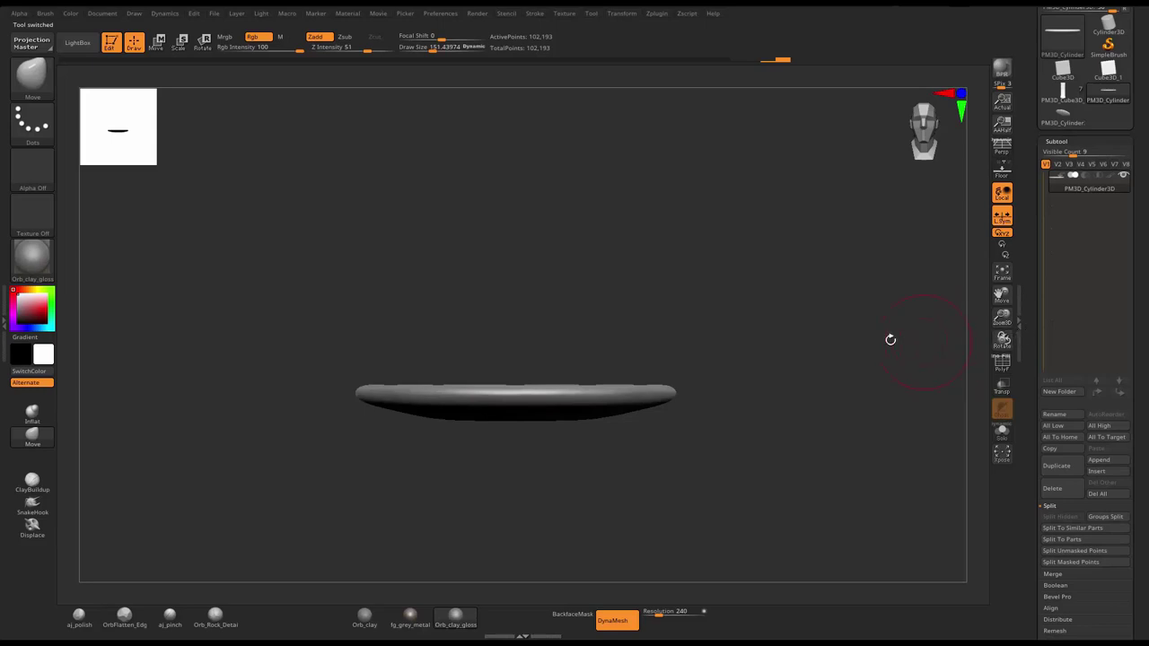
- Append a cylinder as a subtool, then delete the tall cylinder again
click(1097, 463)
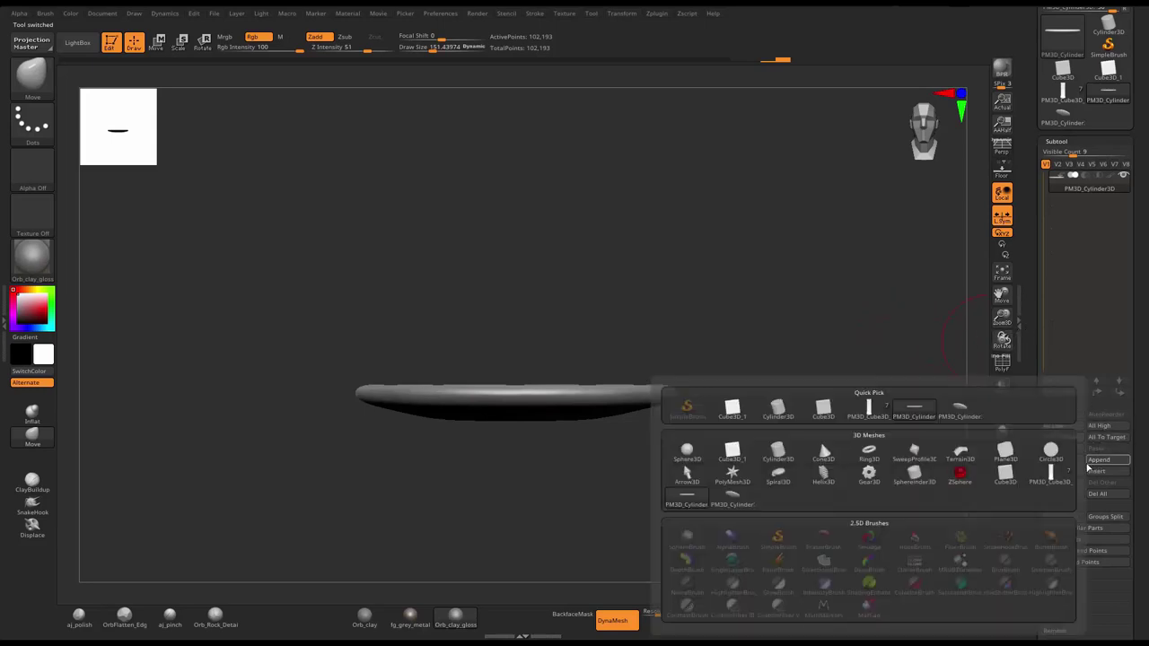
mouse_move(778, 452)
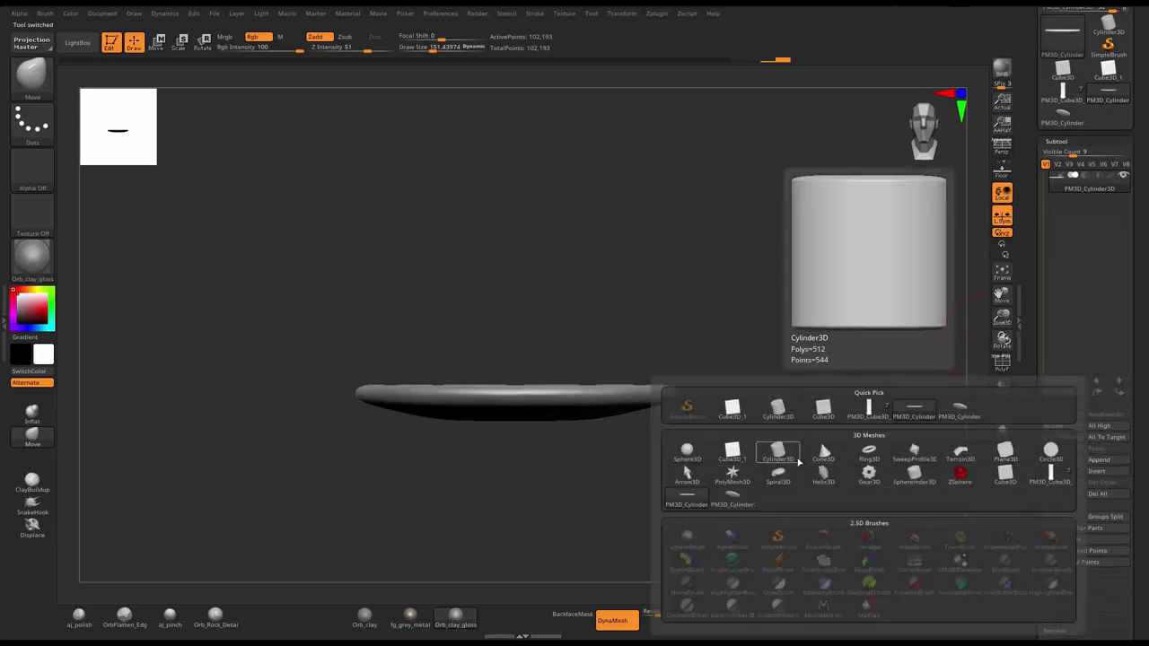
click(772, 461)
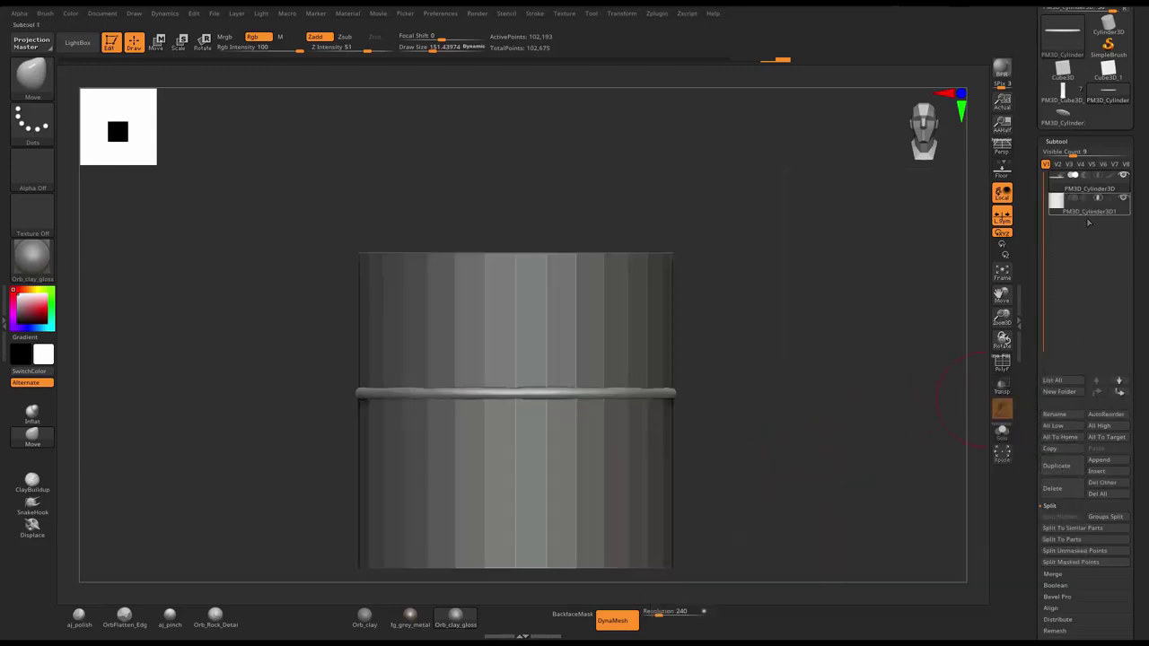
click(1081, 212)
click(1052, 489)
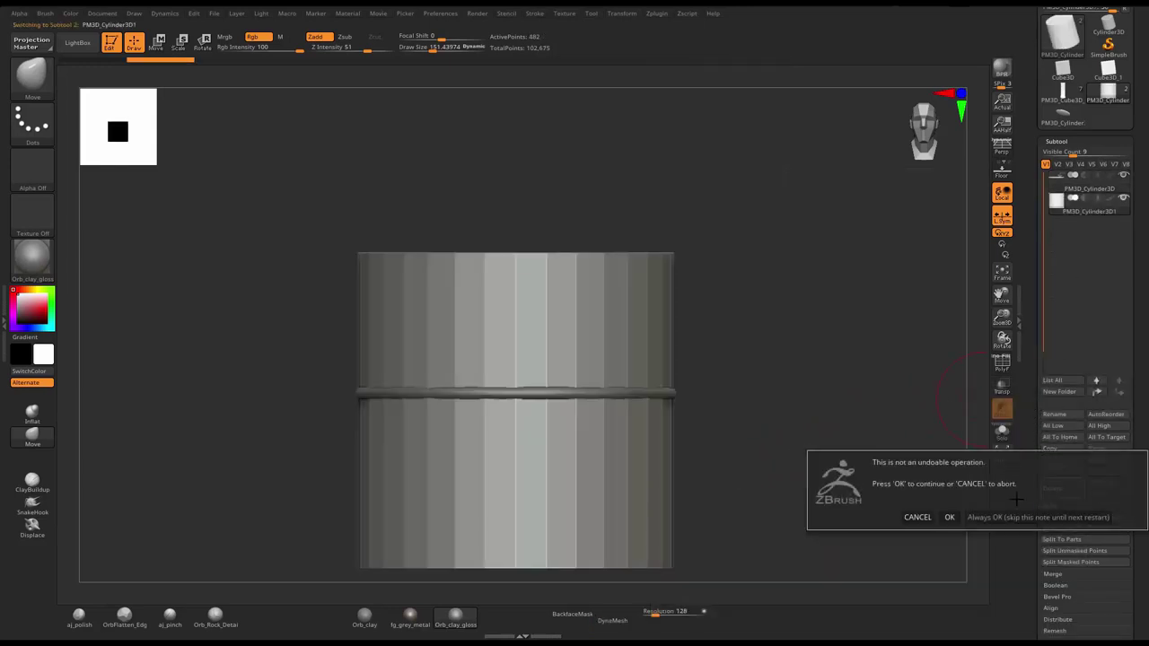
click(946, 516)
- Make a Cylinder3D prism with Initialize HDivide 3, then reselect the PM3D_Cylinder disc
click(1064, 45)
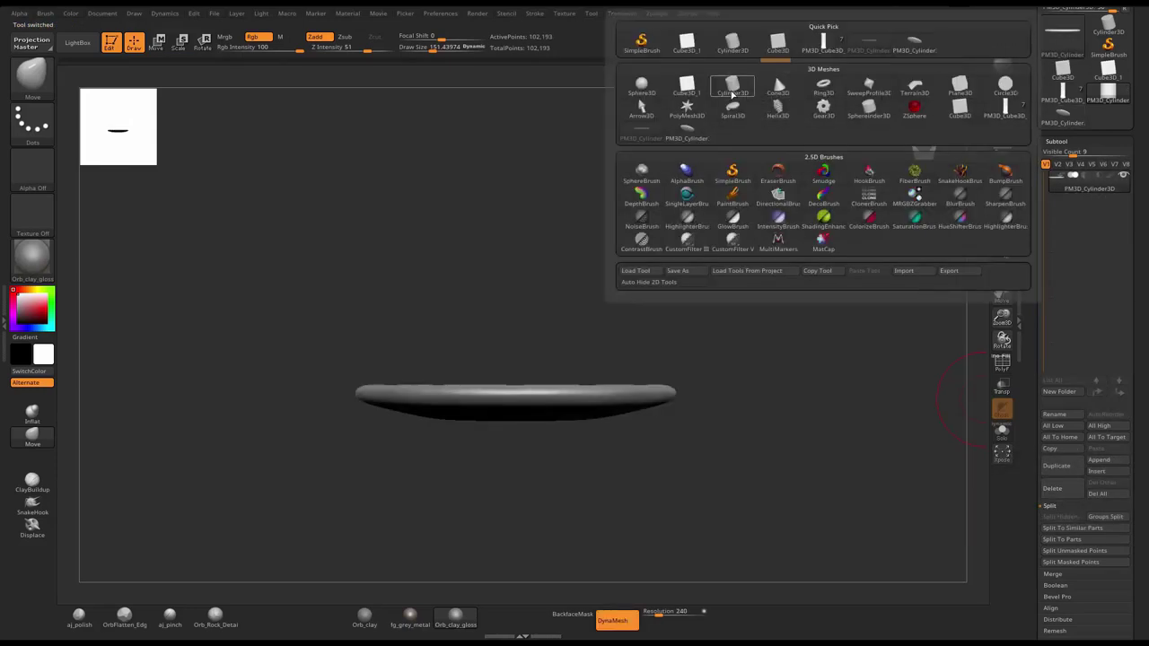
click(732, 92)
scroll(1067, 350, down, 5)
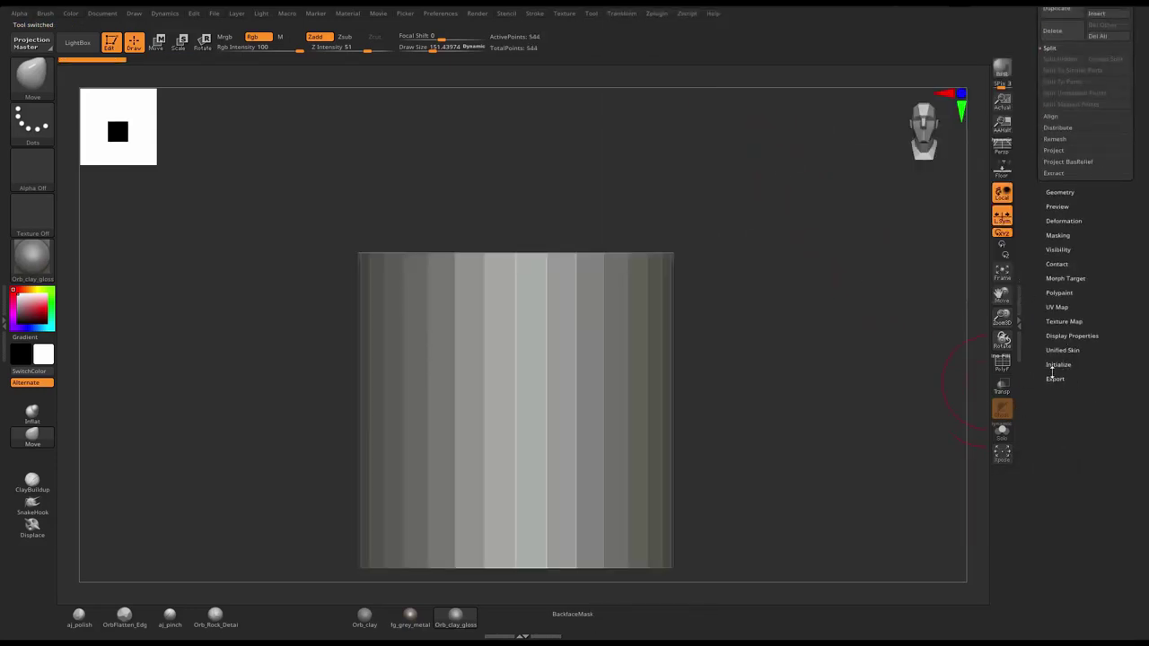
click(1056, 364)
text(3)
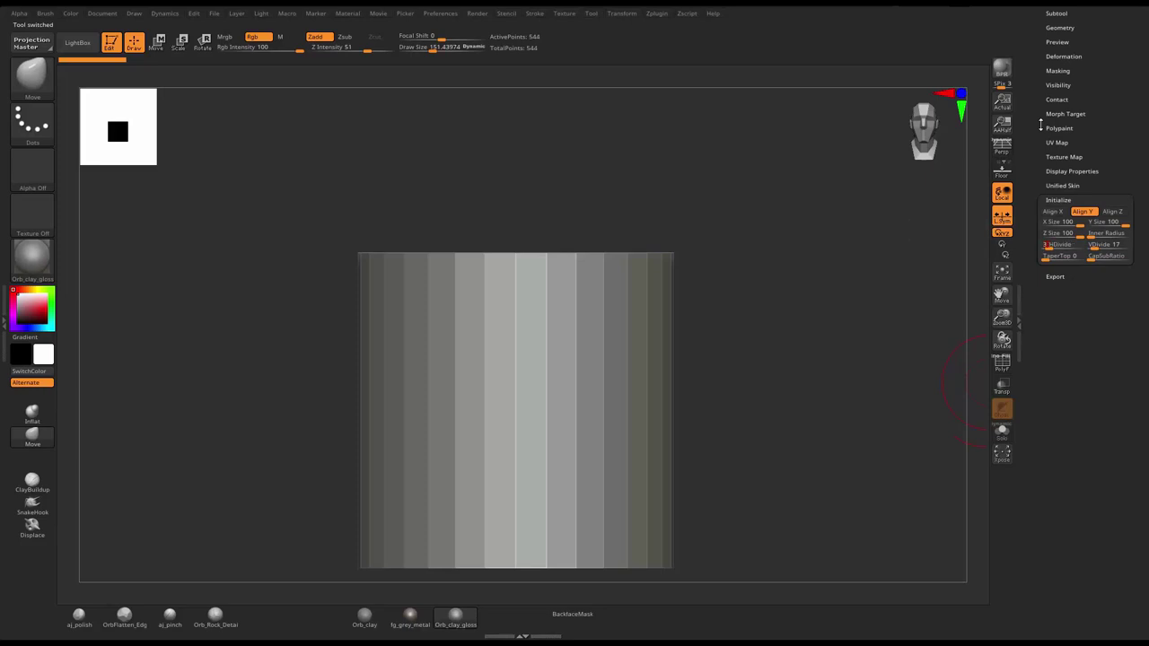
key(Return)
drag(680, 259, 761, 267)
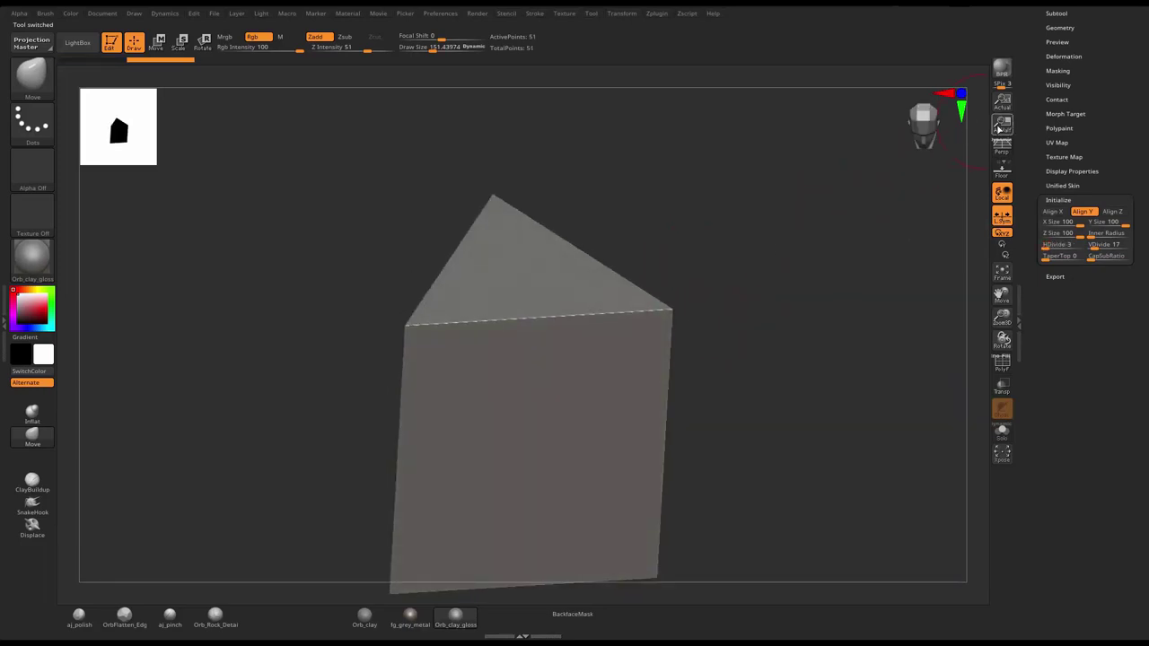
scroll(1086, 107, up, 3)
scroll(1100, 85, up, 2)
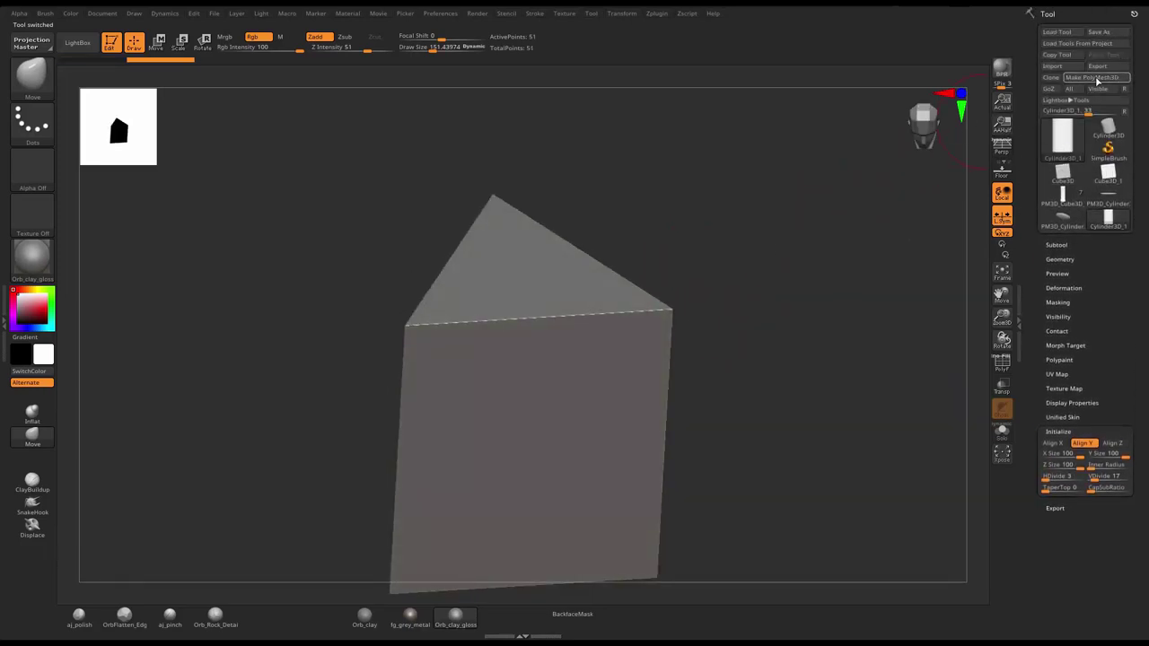
click(1067, 196)
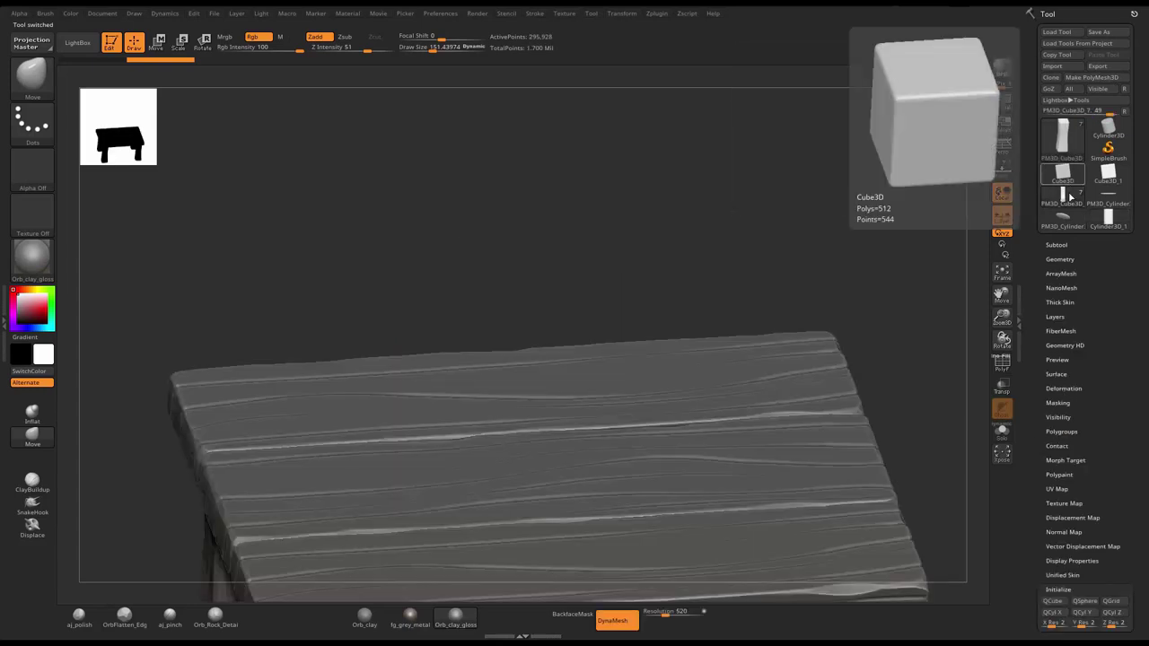
click(1063, 222)
- Append the three-sided Cylinder3D prism as a subtool and rotate it flat onto the disc
drag(1066, 260, 1122, 406)
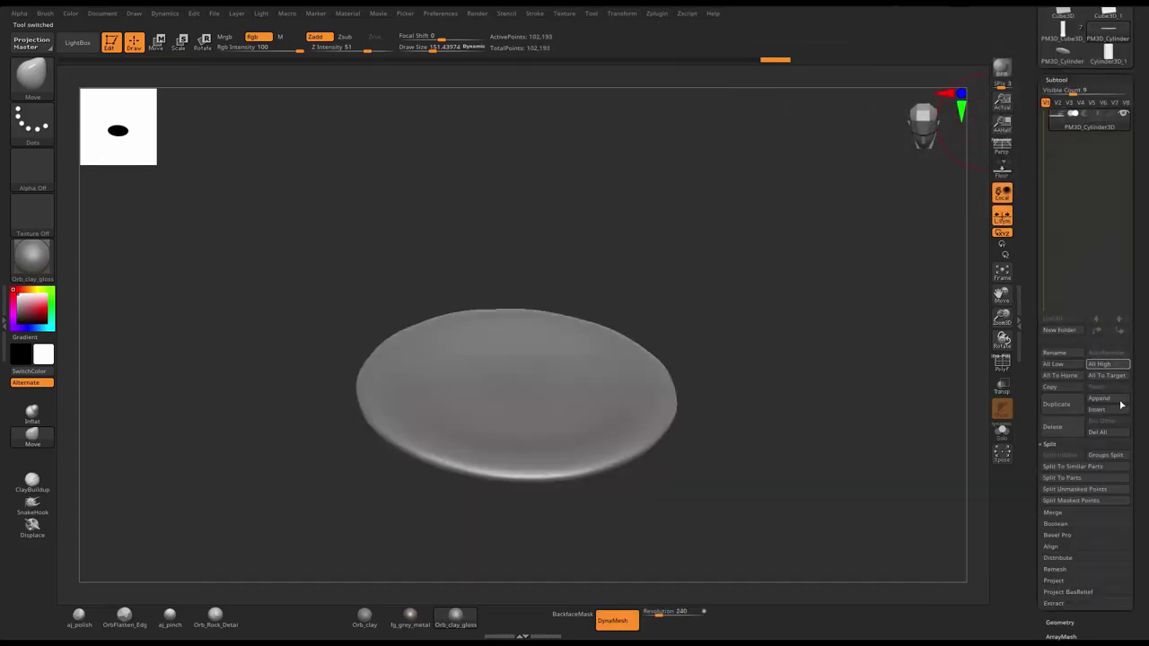
click(1101, 401)
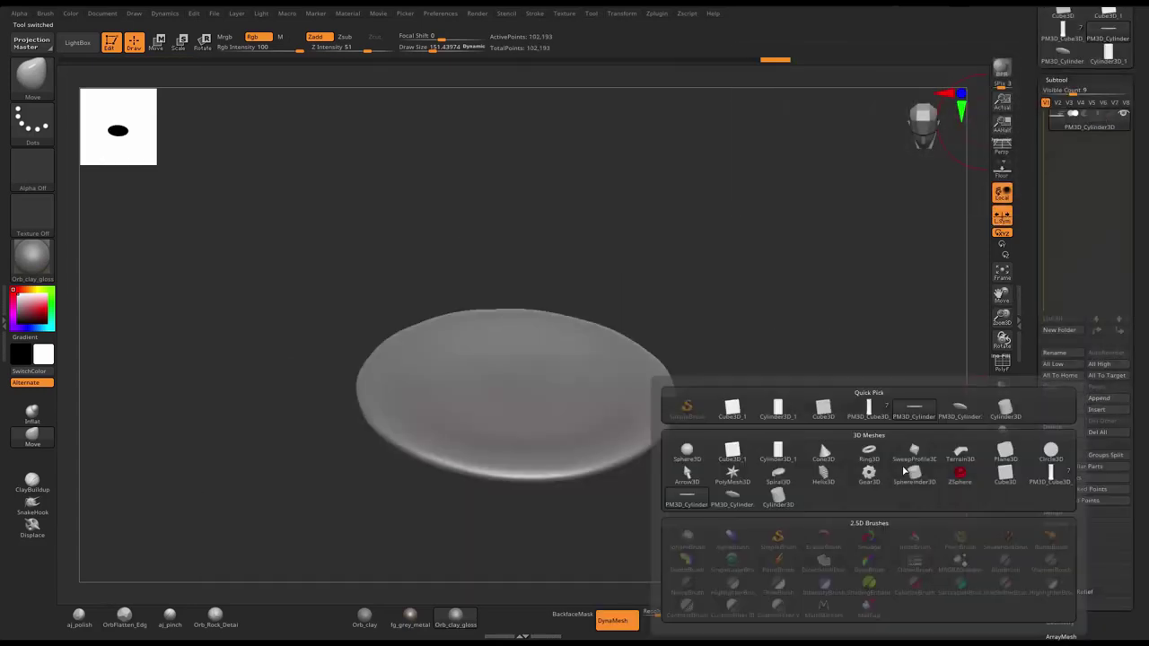
click(777, 453)
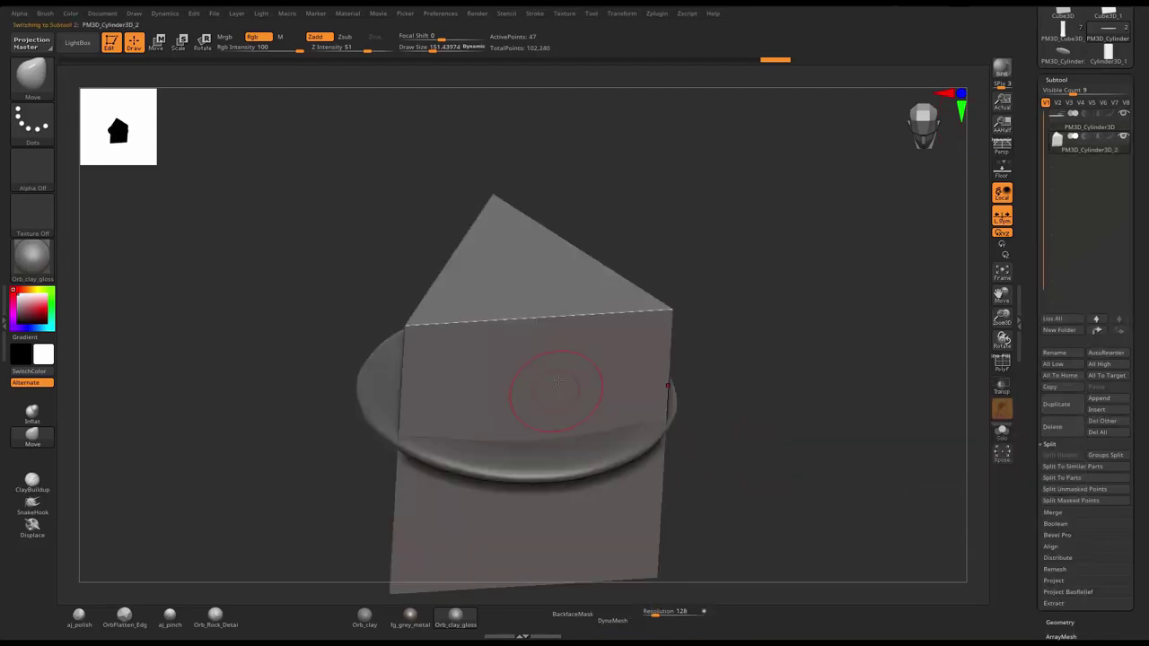
key(w)
mouse_move(516, 465)
mouse_down()
mouse_move(493, 499)
mouse_move(514, 442)
mouse_up()
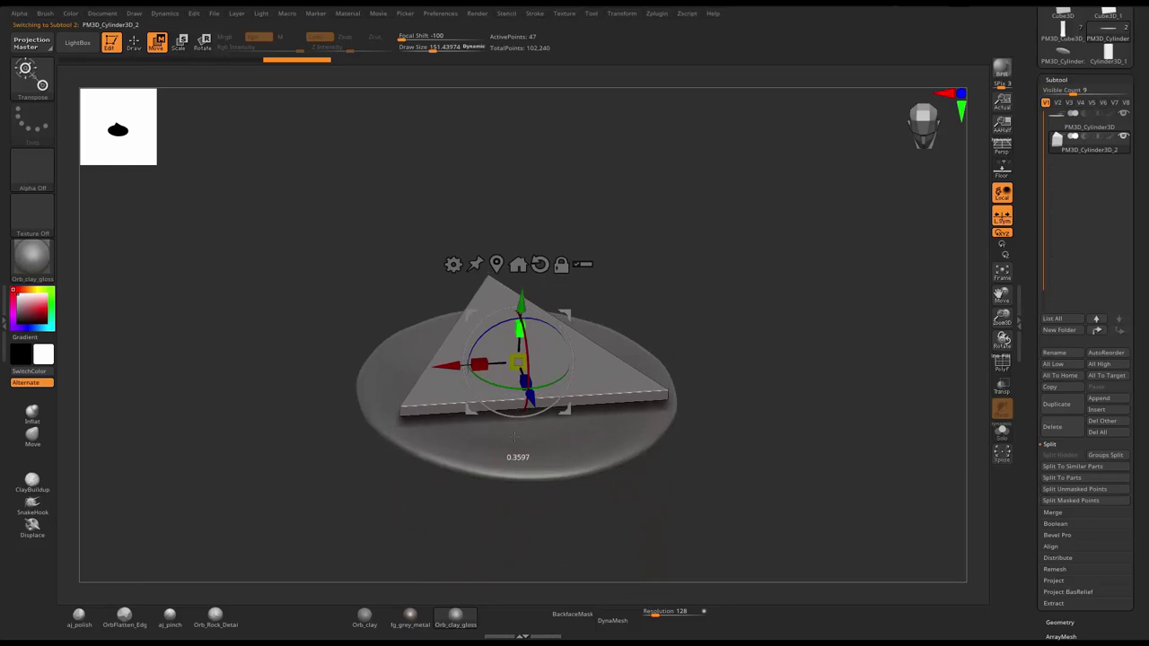
mouse_move(682, 296)
mouse_down()
mouse_move(720, 335)
mouse_move(710, 339)
mouse_move(712, 287)
mouse_up()
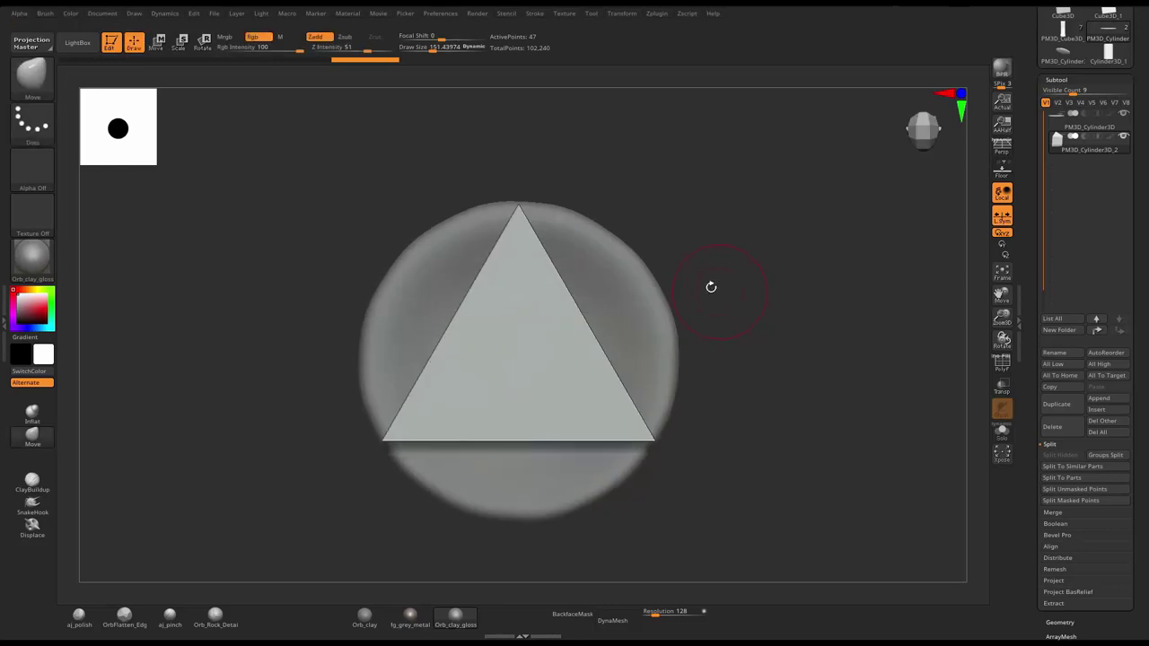
- Narrow the triangle and trim it with a KnifeCurve slice across its width
drag(482, 368, 503, 366)
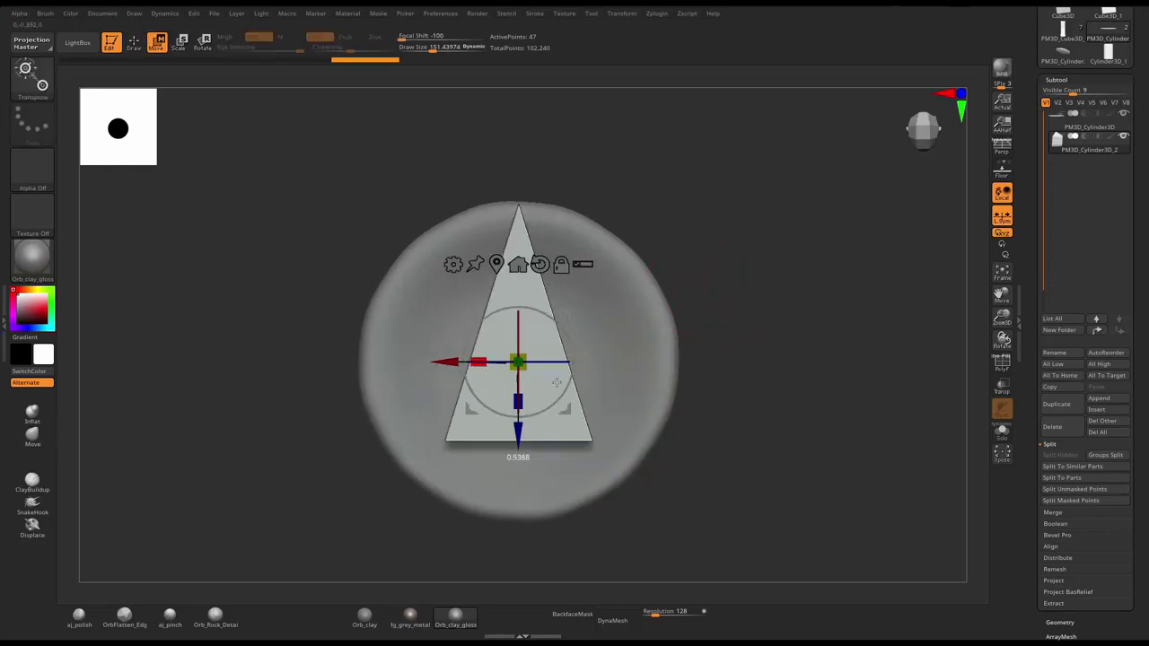
key(q)
key(b)
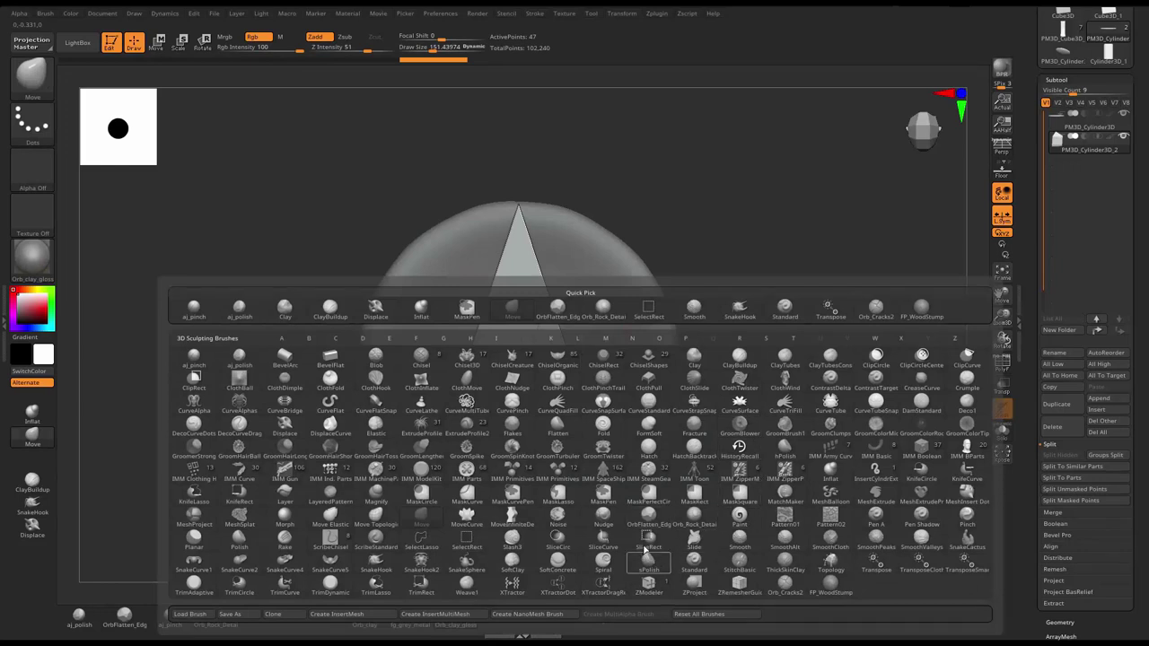
click(646, 544)
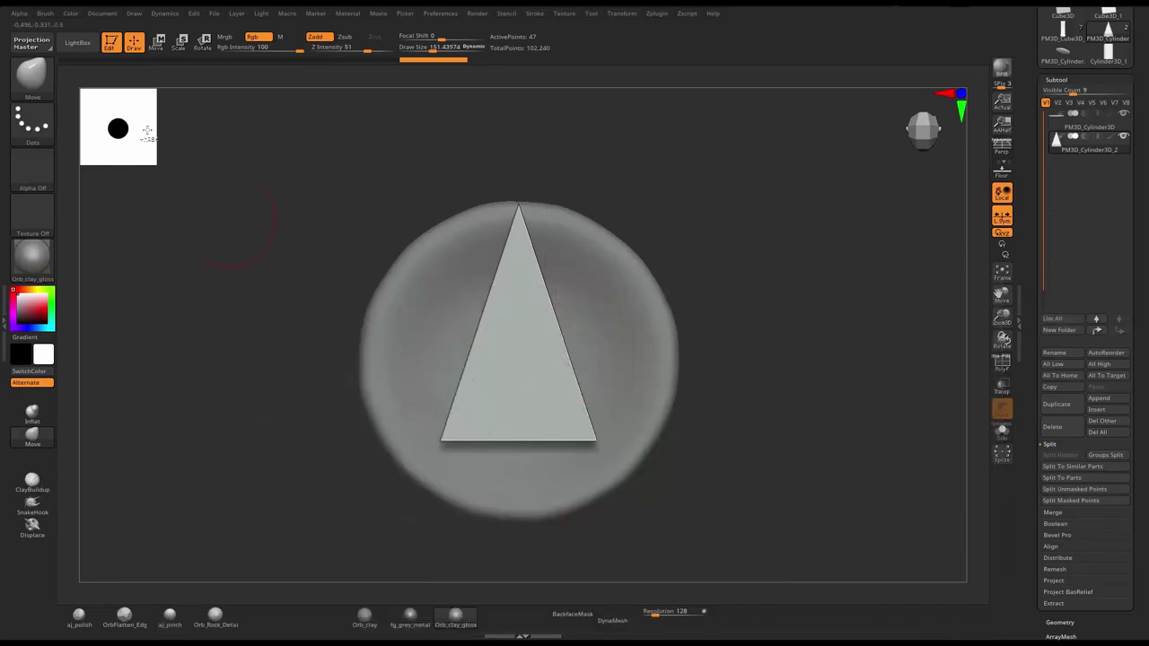
key(b)
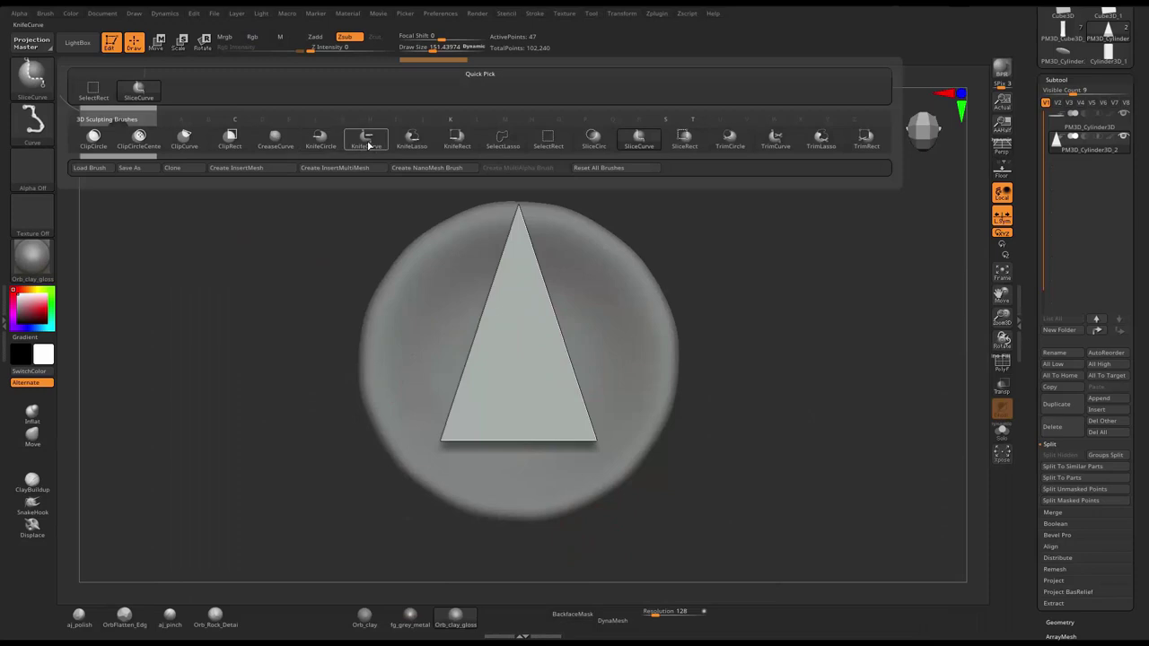
click(369, 146)
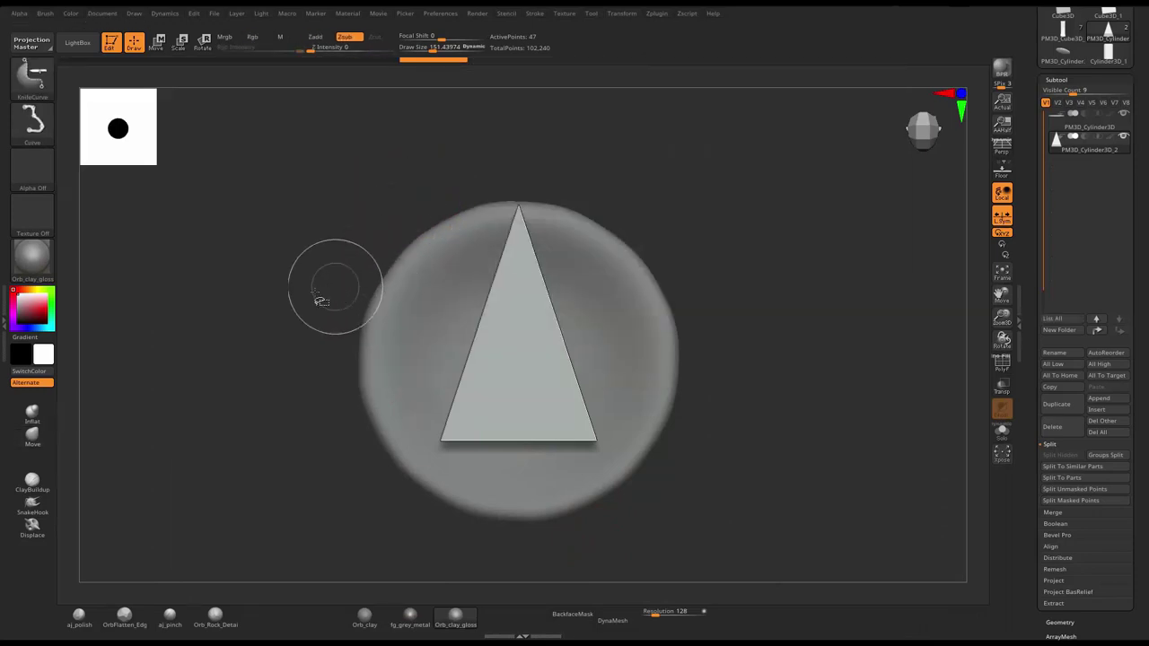
mouse_move(314, 291)
ctrl+shift+mouse_down()
mouse_move(712, 291)
mouse_move(731, 272)
mouse_move(844, 240)
mouse_move(759, 264)
mouse_move(793, 318)
mouse_move(796, 284)
mouse_move(656, 348)
ctrl+shift+mouse_up()
- Scale the wedge slab slightly larger with the gizmo and return to Draw mode
key(w)
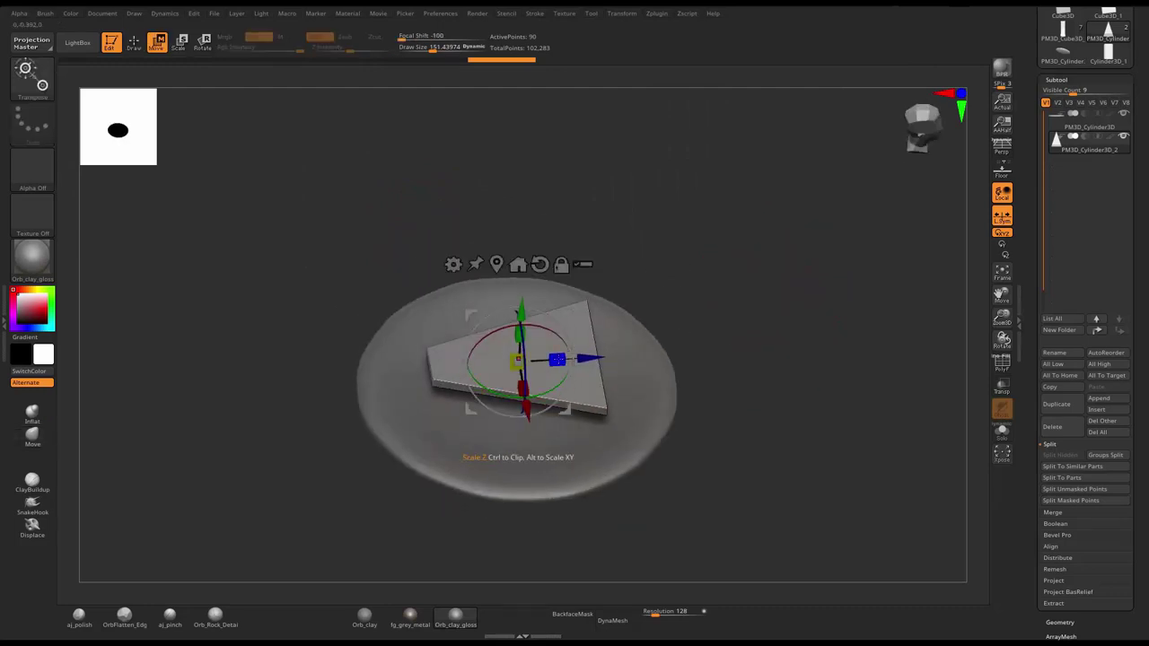
mouse_move(517, 360)
mouse_down()
mouse_move(519, 296)
mouse_move(524, 320)
mouse_up()
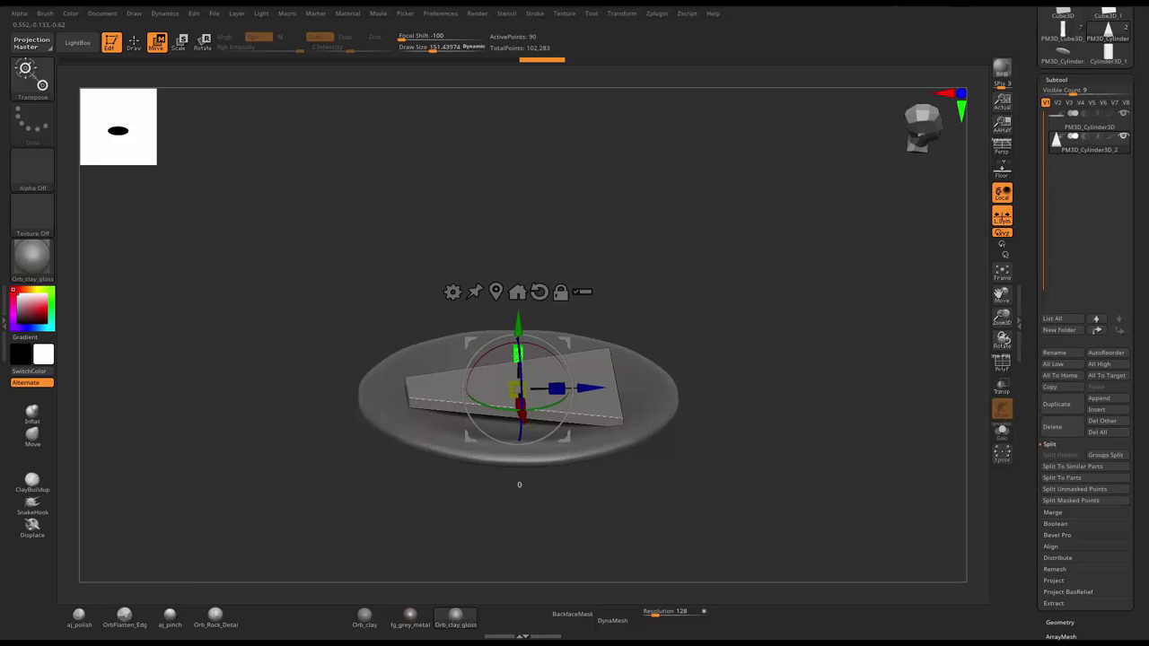
mouse_move(670, 260)
mouse_down()
mouse_move(676, 280)
mouse_move(665, 269)
mouse_move(721, 246)
mouse_move(744, 257)
mouse_move(735, 337)
mouse_move(729, 302)
mouse_up()
key(q)
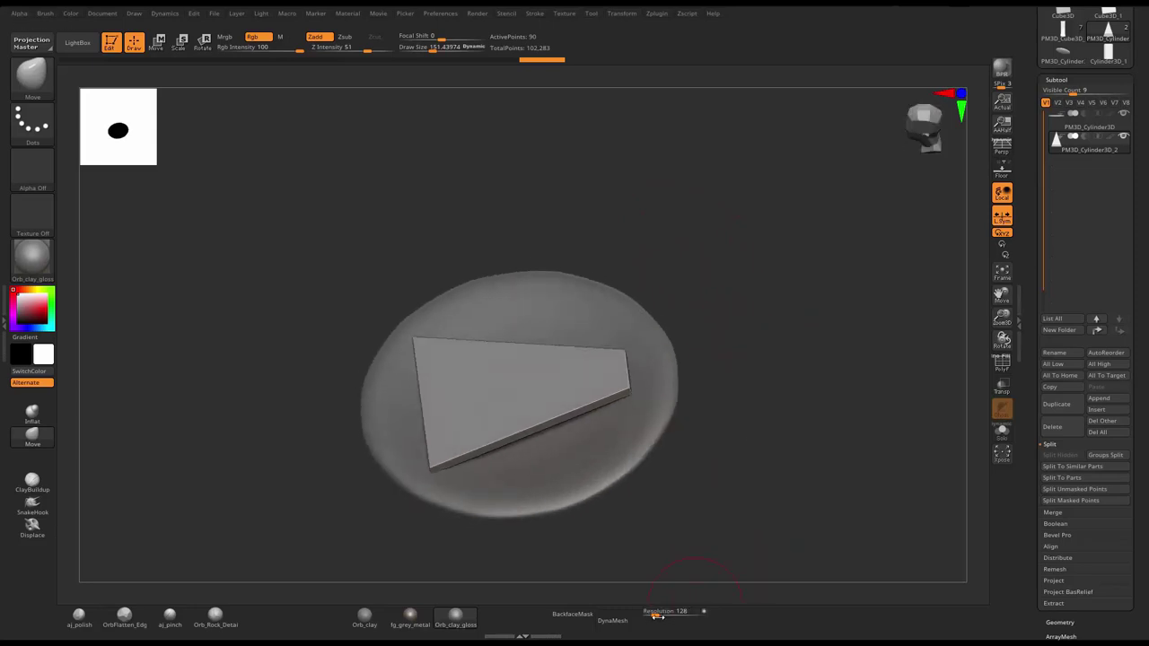
- DynaMesh the wedge at resolution 304 and apply Deformation Polish to soften its edges
drag(658, 613, 665, 612)
click(612, 620)
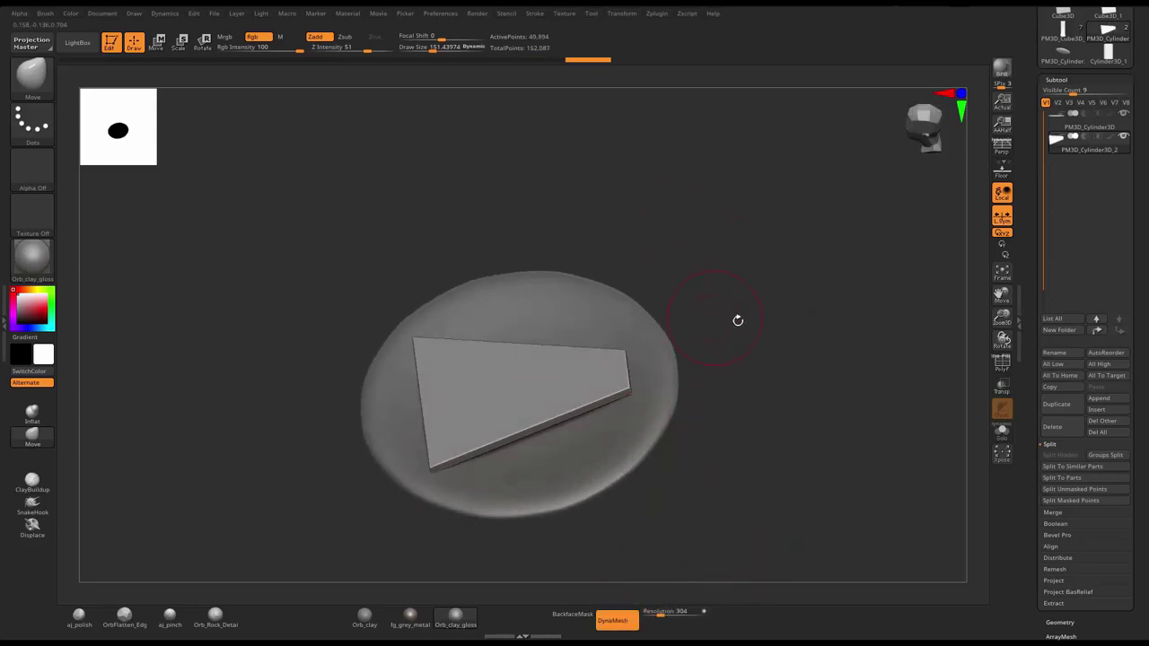
scroll(1033, 310, down, 3)
scroll(1033, 305, down, 2)
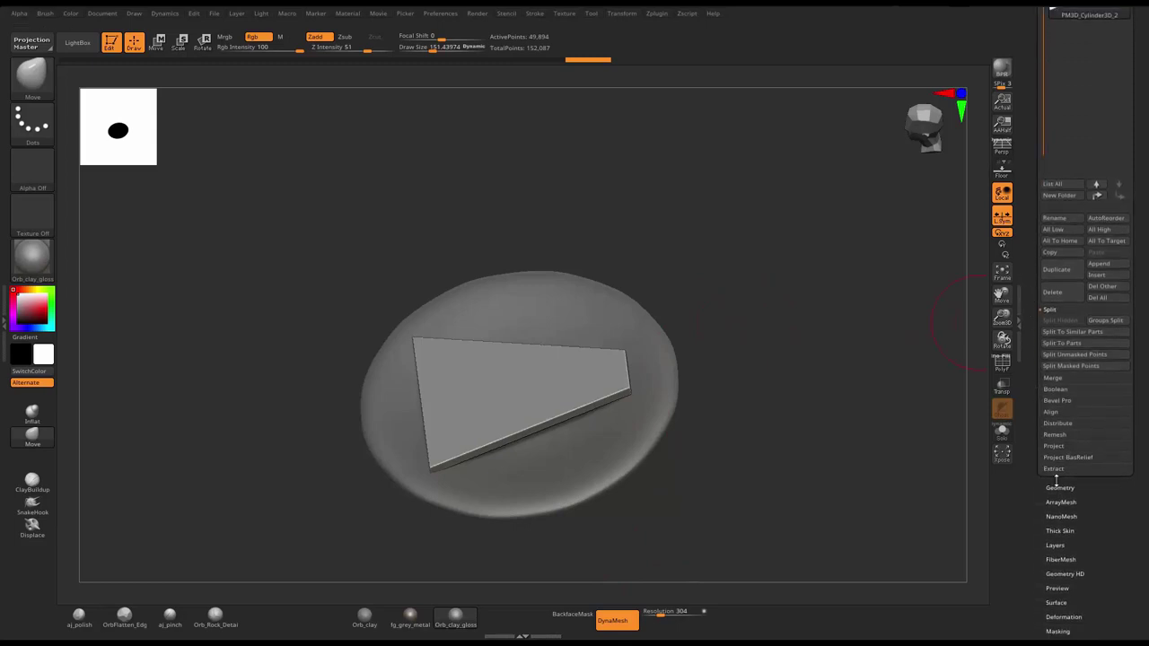
click(1055, 481)
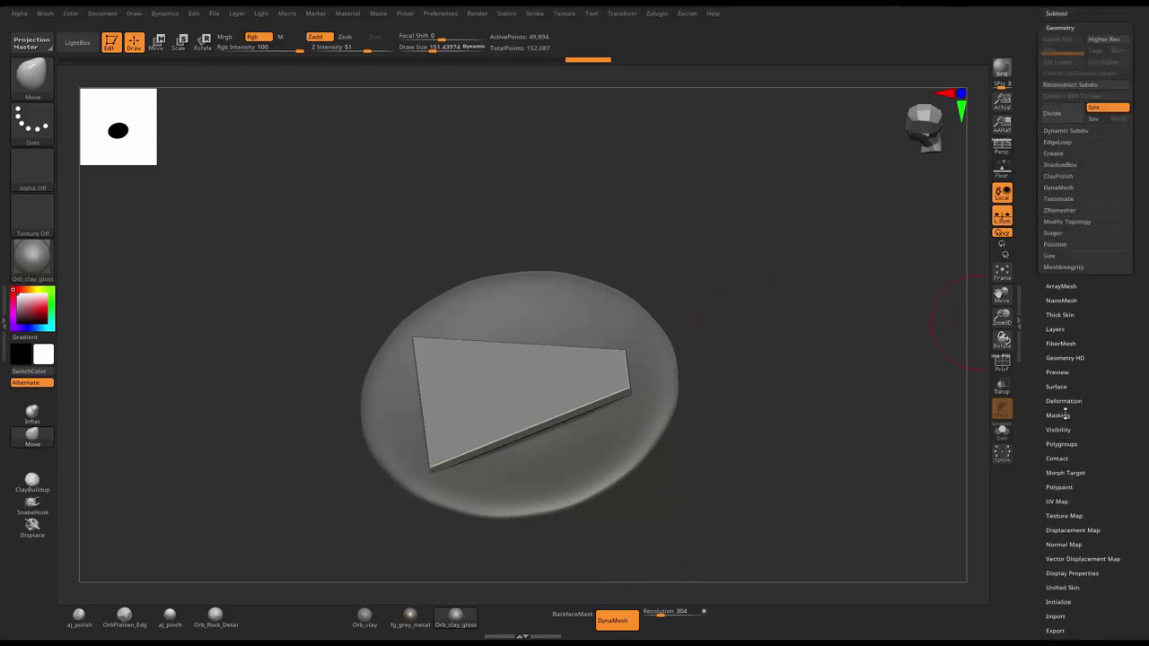
click(1064, 401)
click(1069, 189)
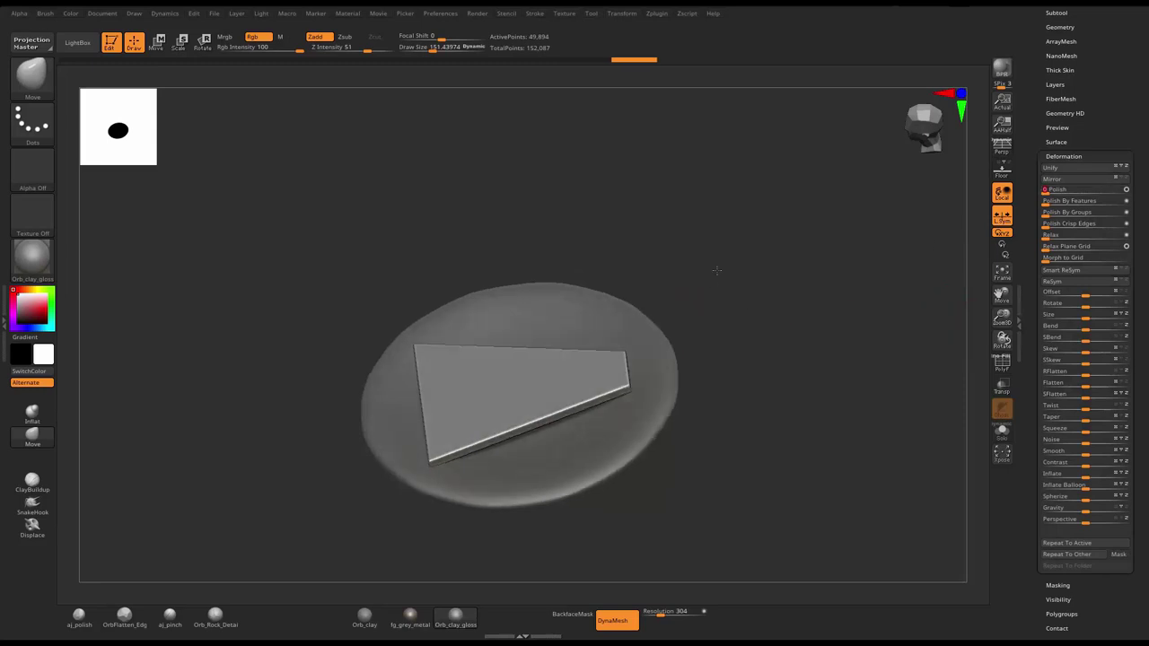
- Raise Draw Size to about 250 and duplicate the wedge, lifting the copy upward
drag(717, 270, 759, 297)
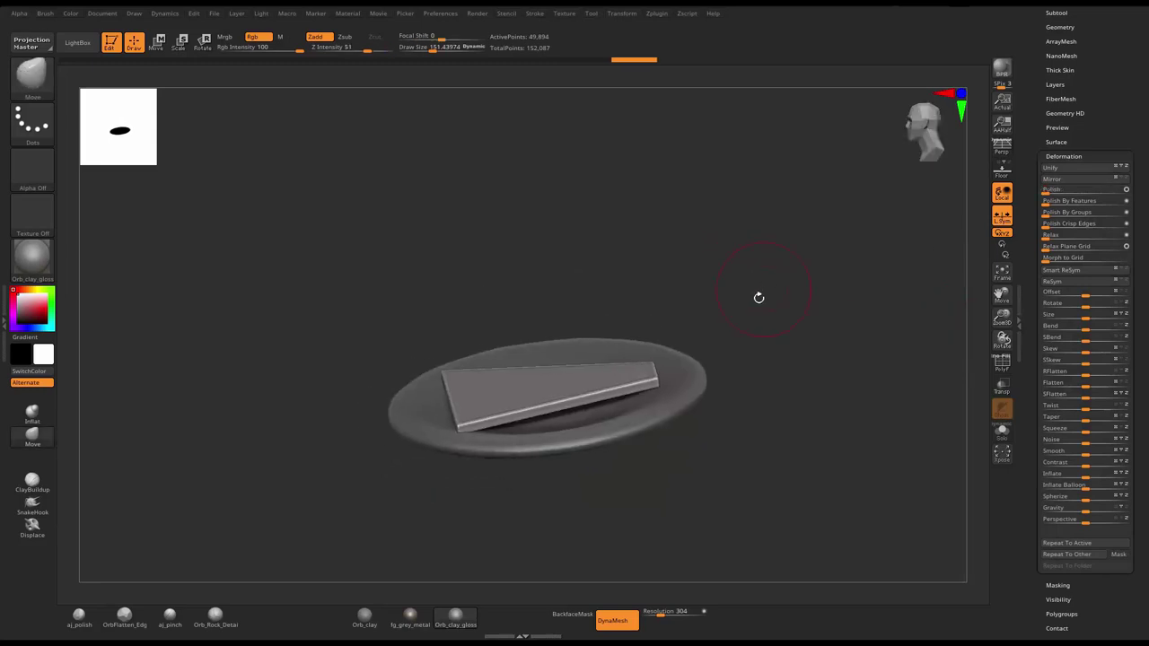
drag(760, 284, 768, 281)
key(w)
drag(545, 388, 551, 374)
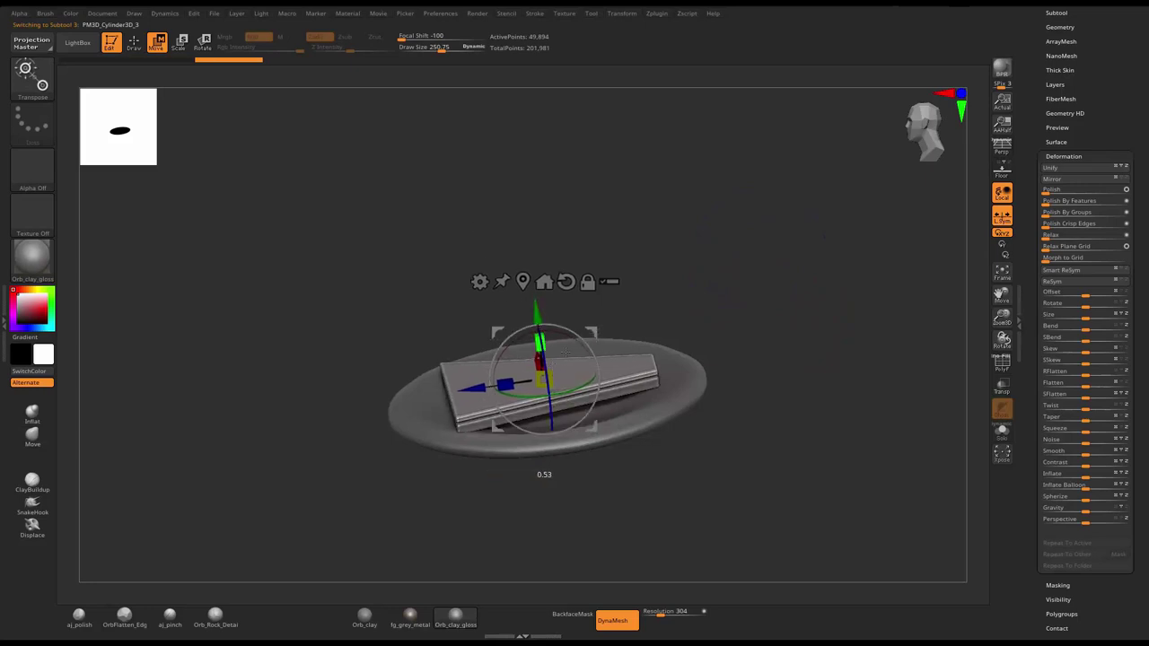
key(ctrl+z)
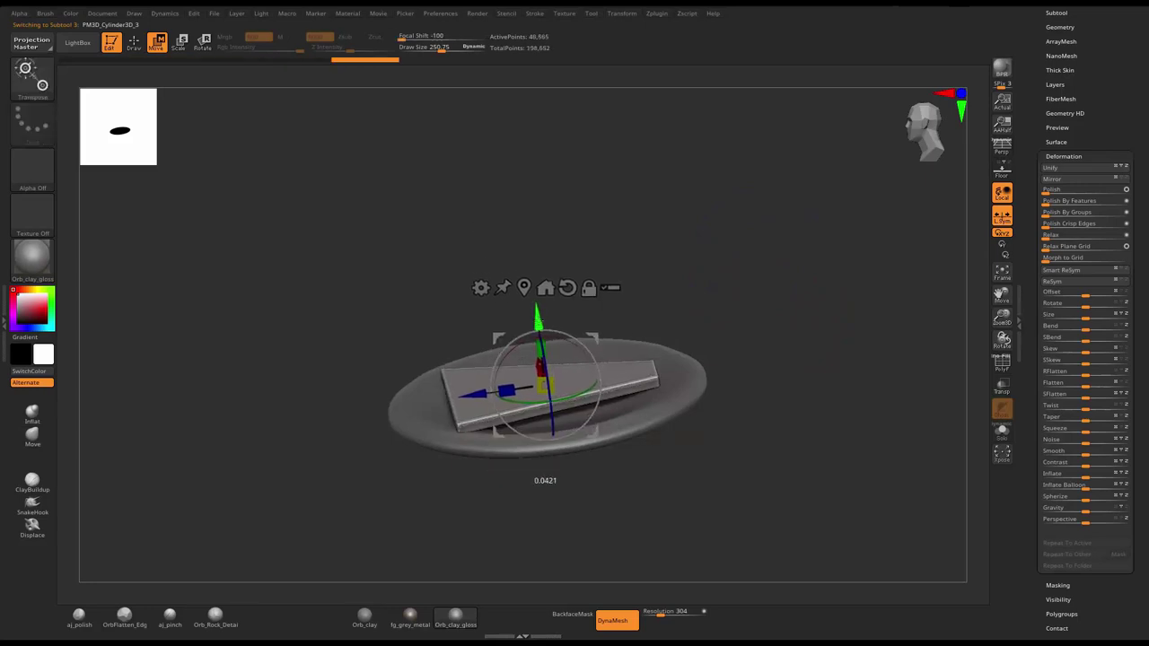
- Select the lower wedge and bend its ridge edge into a gentle wave with the Move brush
drag(542, 384, 545, 385)
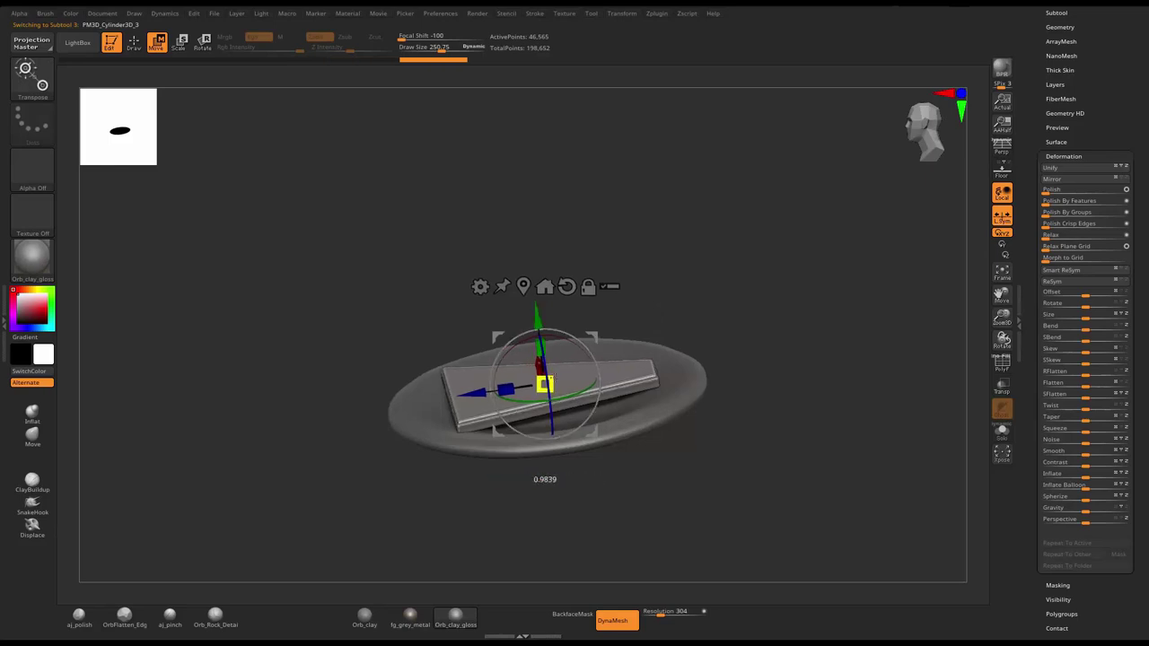
key(q)
alt+click(583, 408)
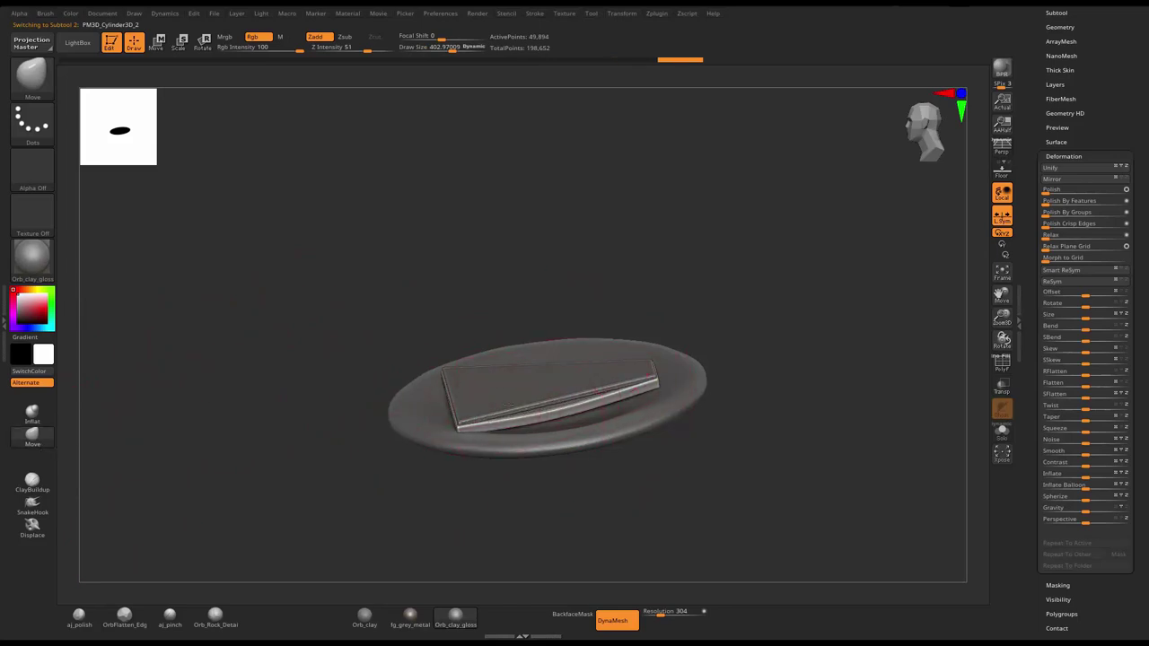
drag(513, 413, 537, 414)
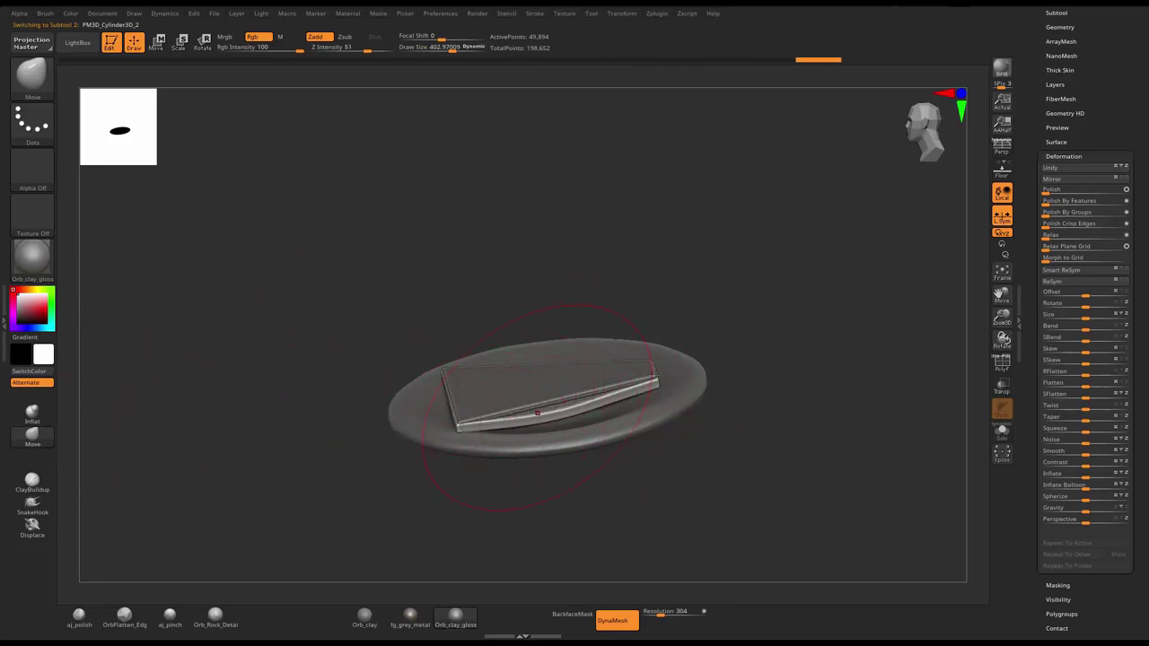
drag(782, 333, 700, 463)
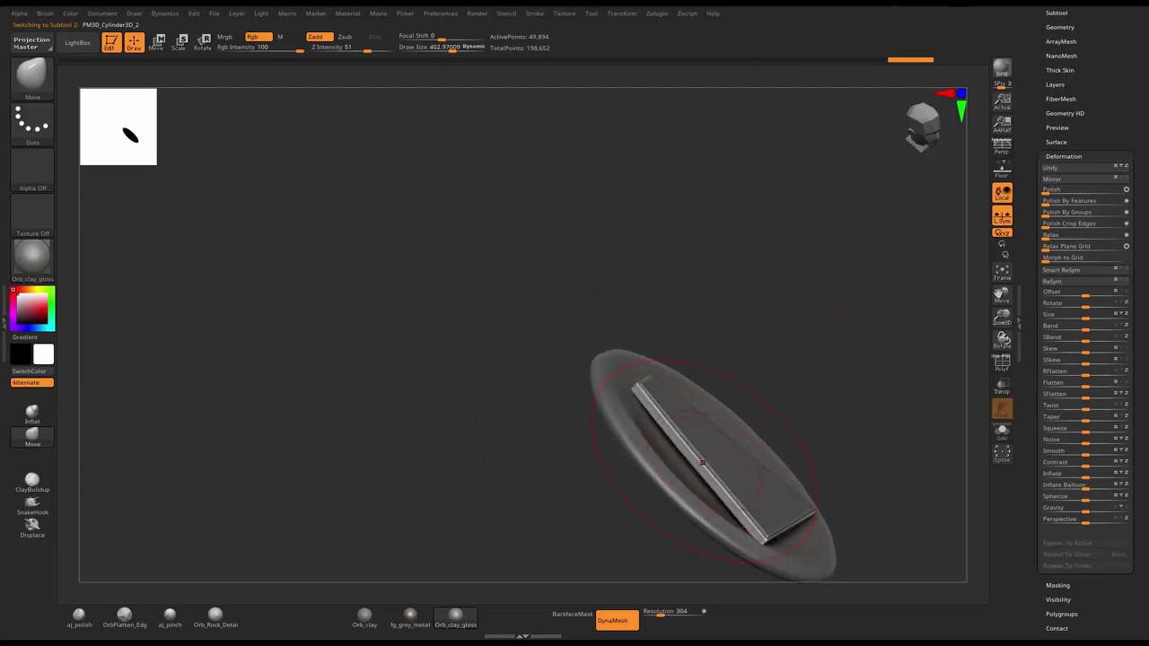
drag(639, 395, 675, 442)
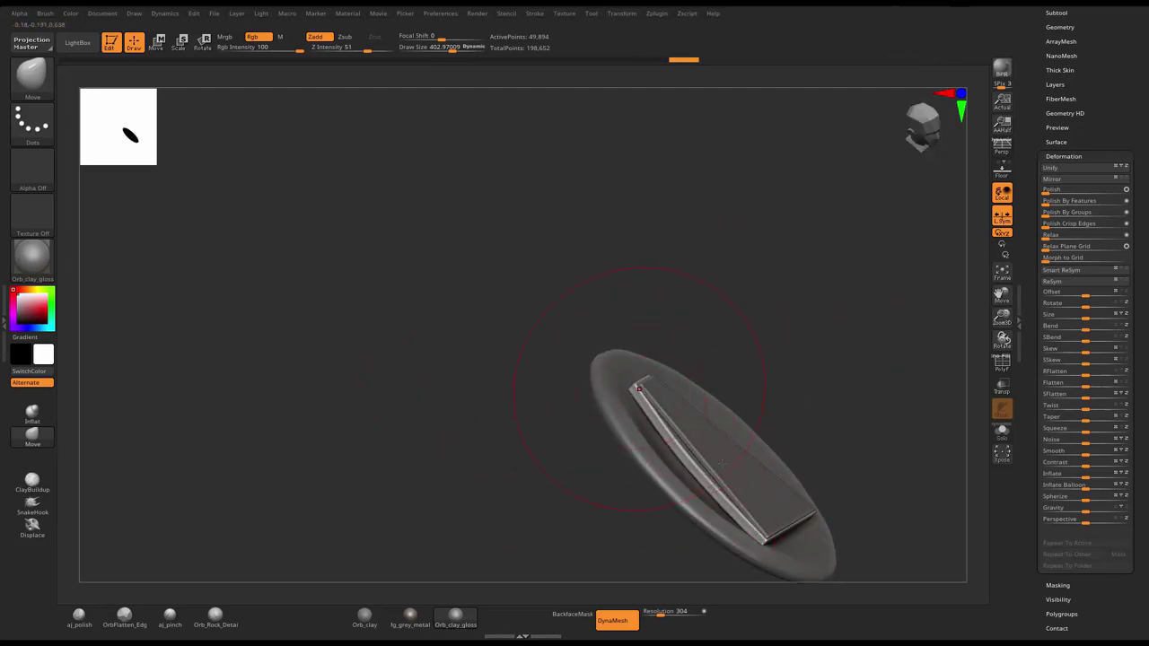
mouse_move(641, 399)
mouse_down()
mouse_move(722, 480)
mouse_move(799, 521)
mouse_move(711, 507)
mouse_move(861, 519)
mouse_up()
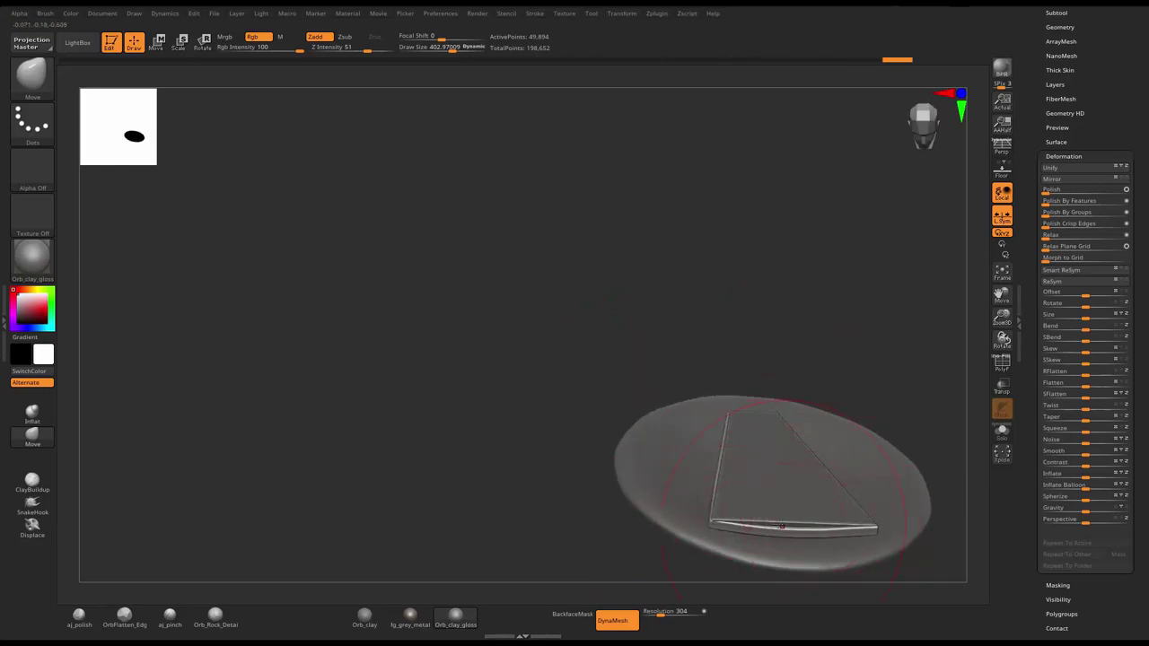
- Inspect the stack from several angles and select the top wedge layer
drag(847, 313, 836, 445)
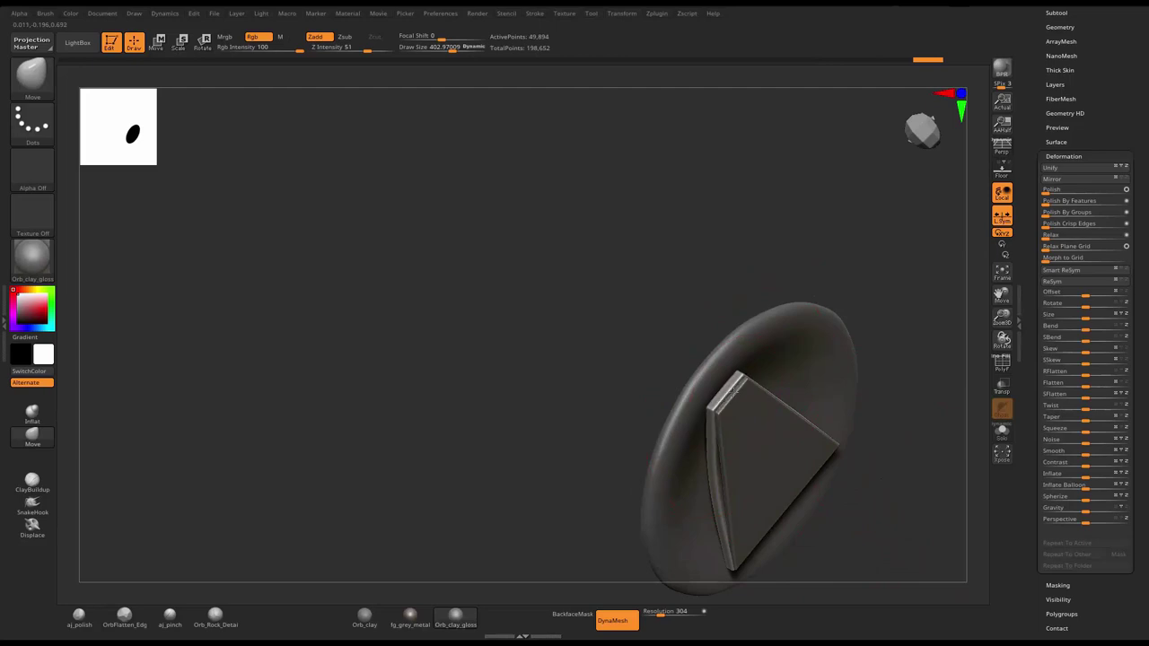
mouse_move(916, 334)
mouse_down()
mouse_move(919, 277)
mouse_move(811, 259)
mouse_move(660, 409)
mouse_up()
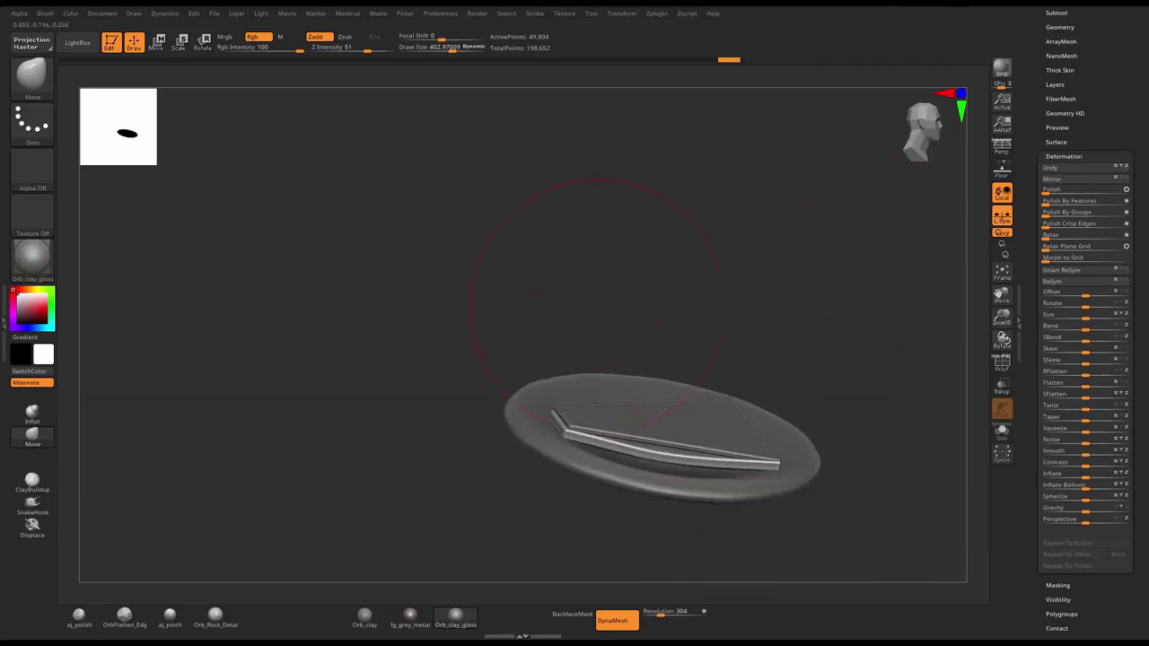
mouse_move(743, 386)
mouse_down()
mouse_move(744, 302)
mouse_move(680, 380)
mouse_up()
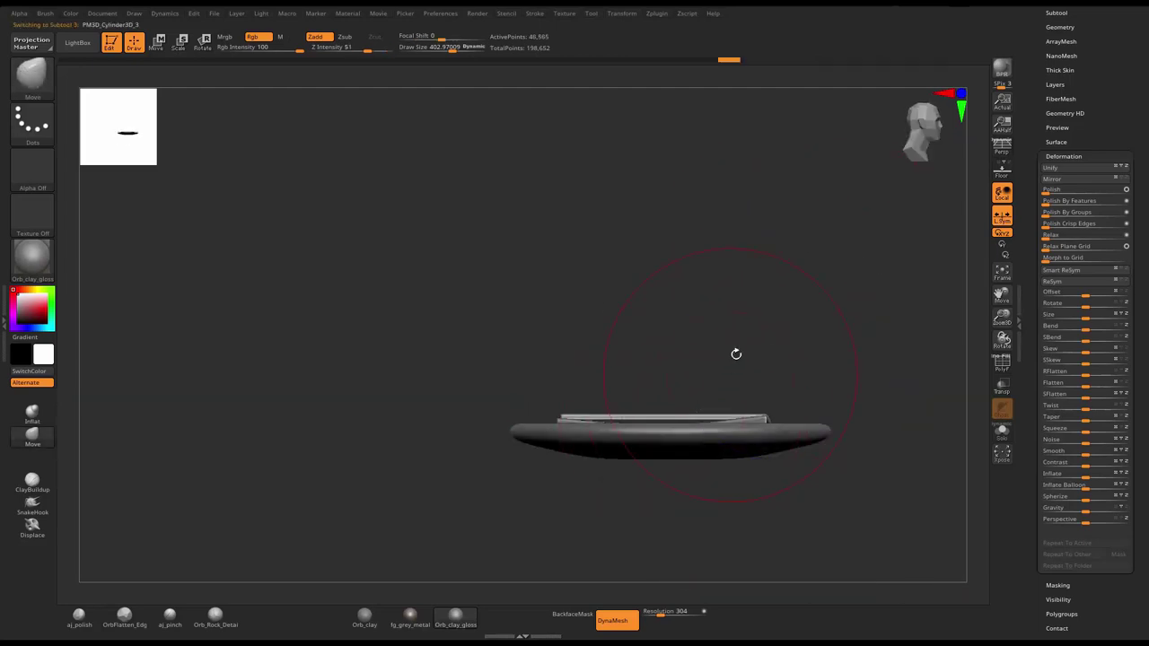
mouse_move(737, 354)
mouse_down()
mouse_move(746, 362)
mouse_move(764, 308)
mouse_up()
alt+click(745, 368)
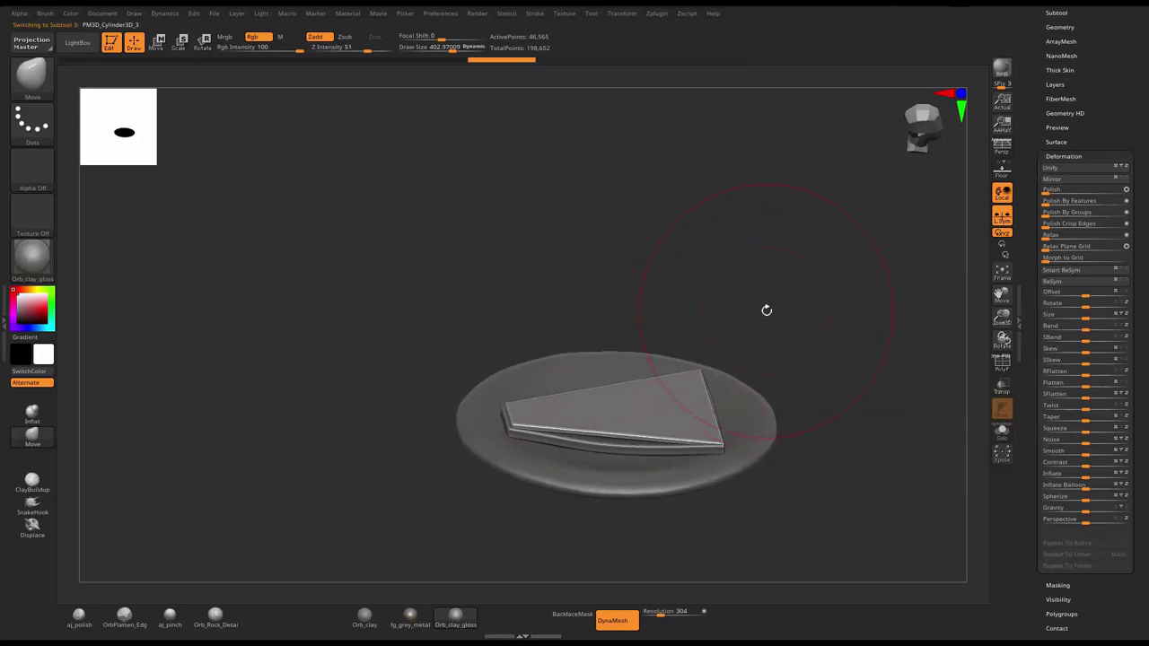
- Duplicate the top wedge and lift the copy above the stack, resizing it slightly
key(w)
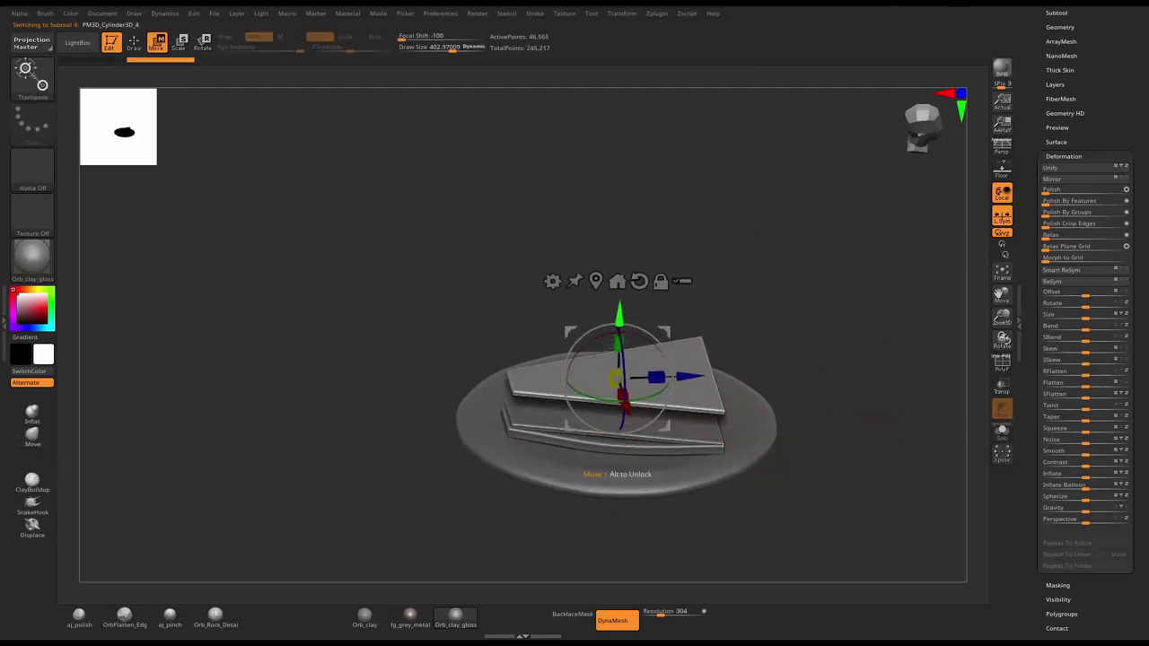
mouse_move(618, 349)
ctrl+mouse_down()
mouse_move(609, 315)
mouse_move(610, 338)
ctrl+mouse_up()
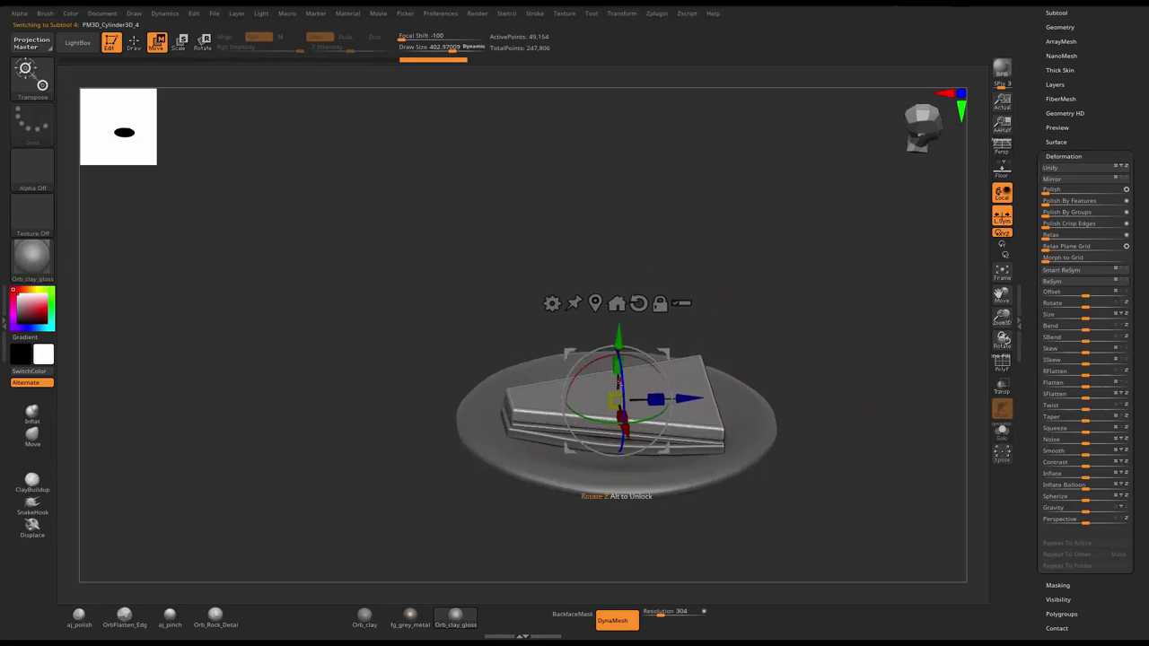
drag(615, 397, 616, 400)
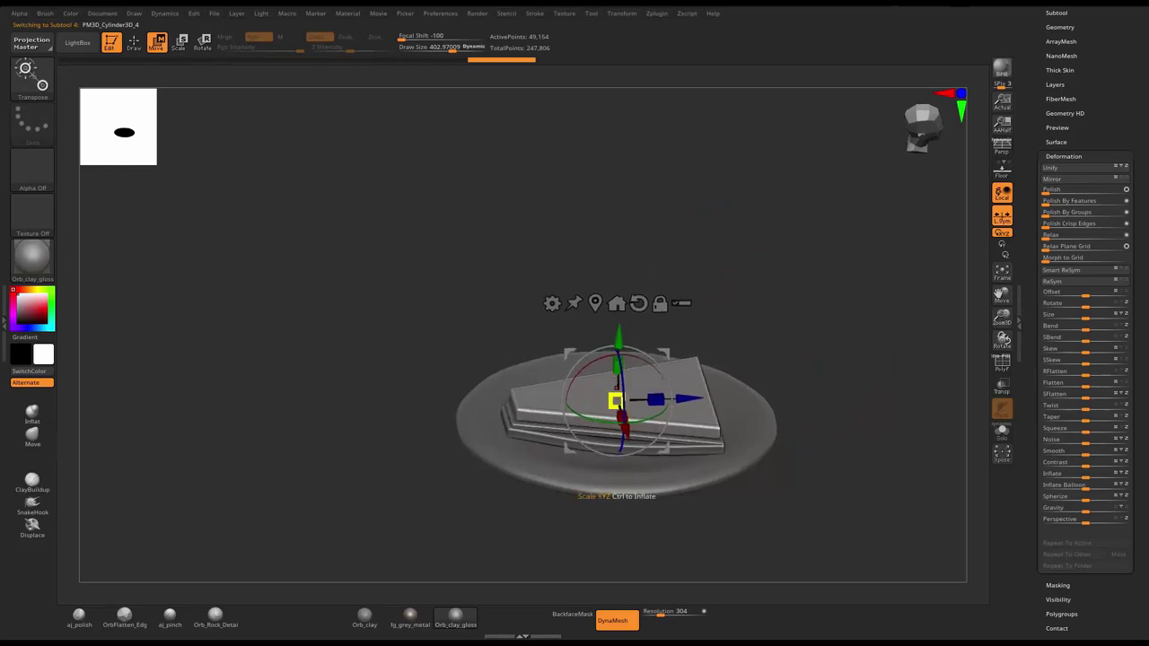
right_drag(616, 400, 635, 345)
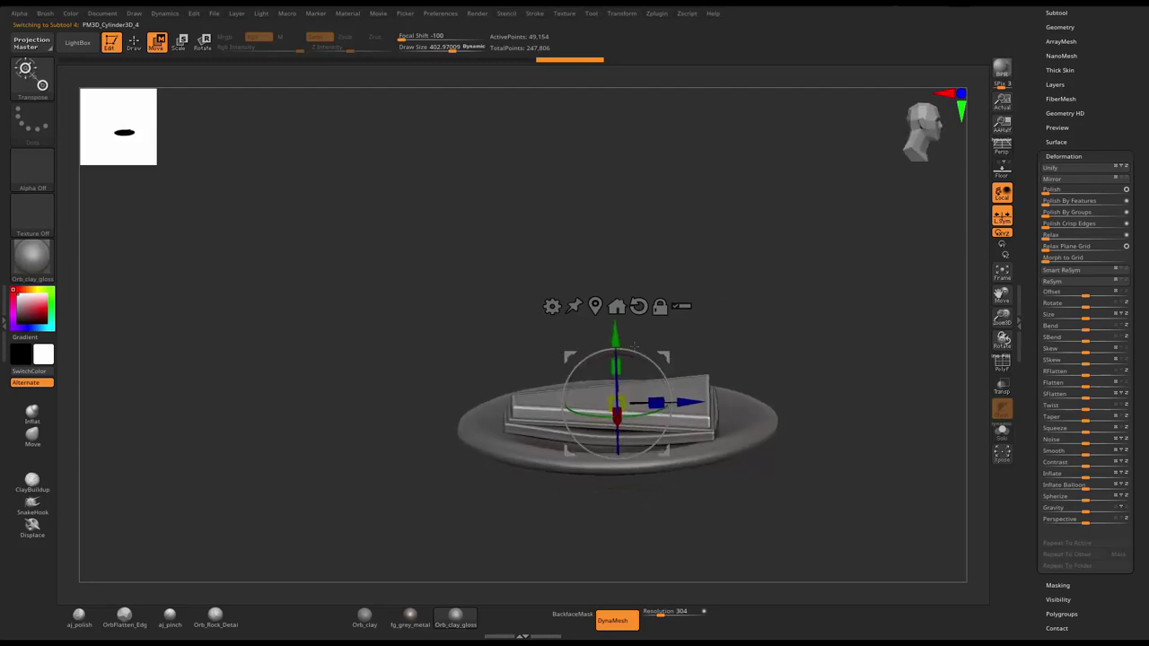
drag(657, 403, 654, 403)
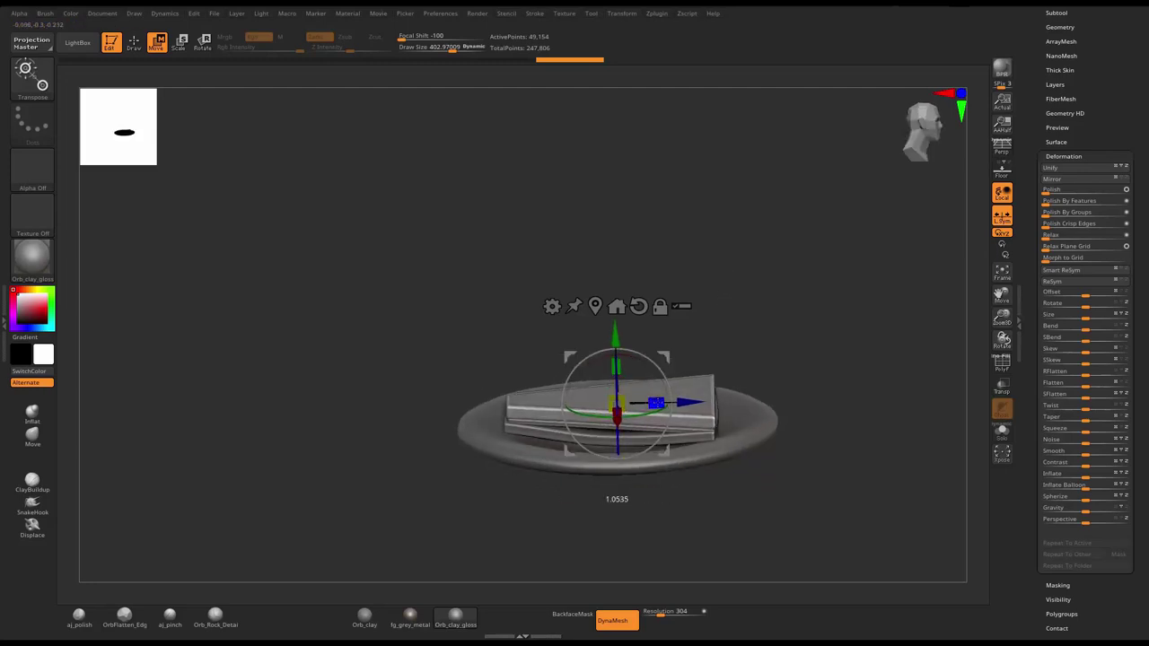
key(q)
right_drag(781, 307, 744, 380)
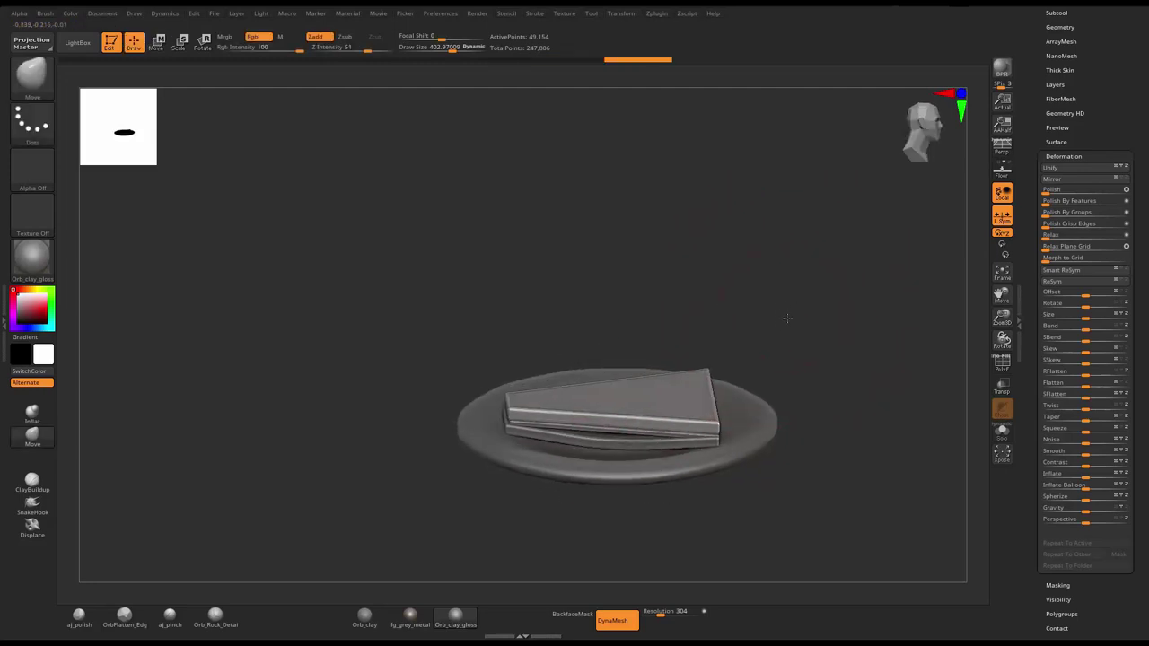
- Add two more wedge copies with Ctrl+Shift+D, raising each one onto the stack
key(shift)
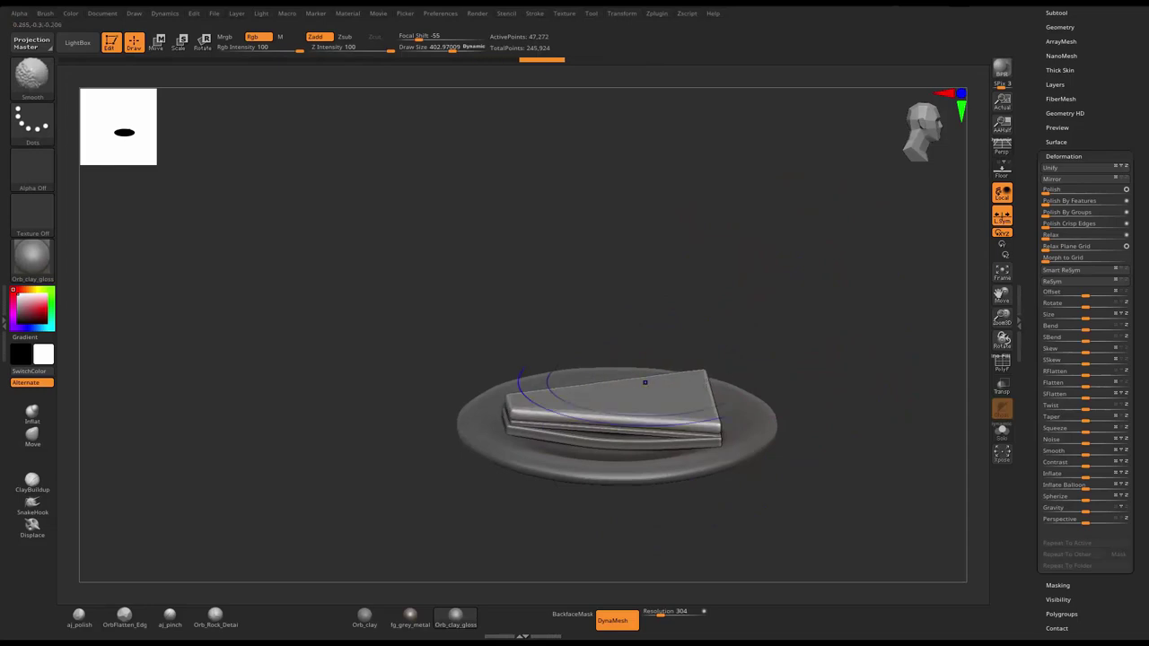
alt+click(637, 434)
key(ctrl+shift+d)
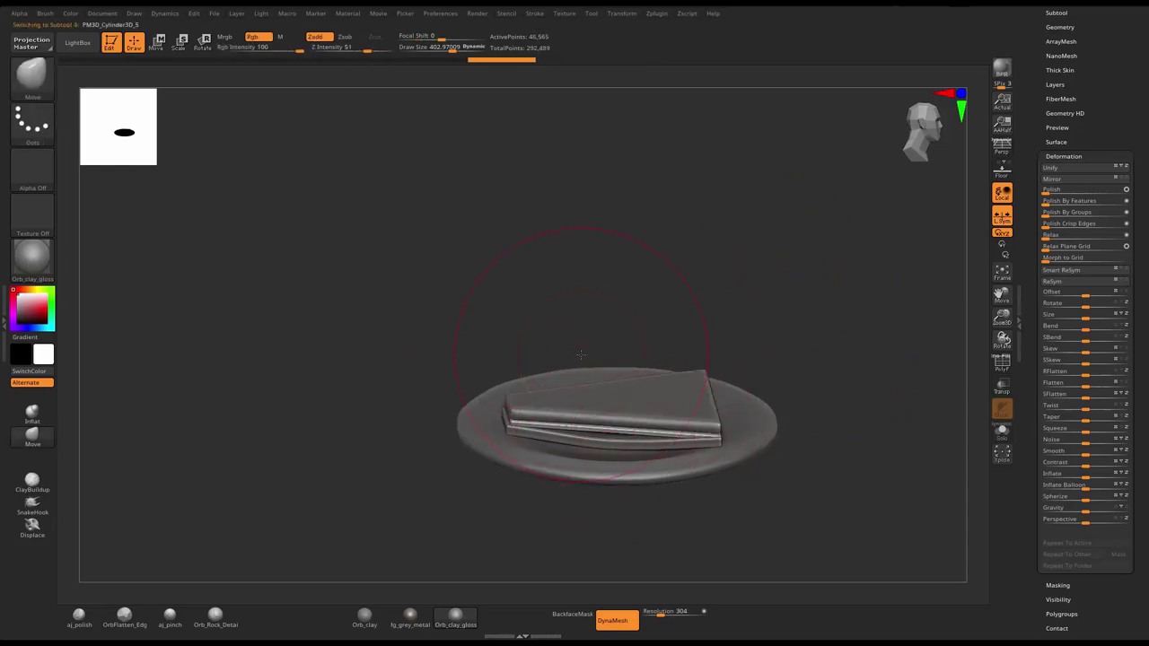
key(w)
drag(623, 341, 637, 327)
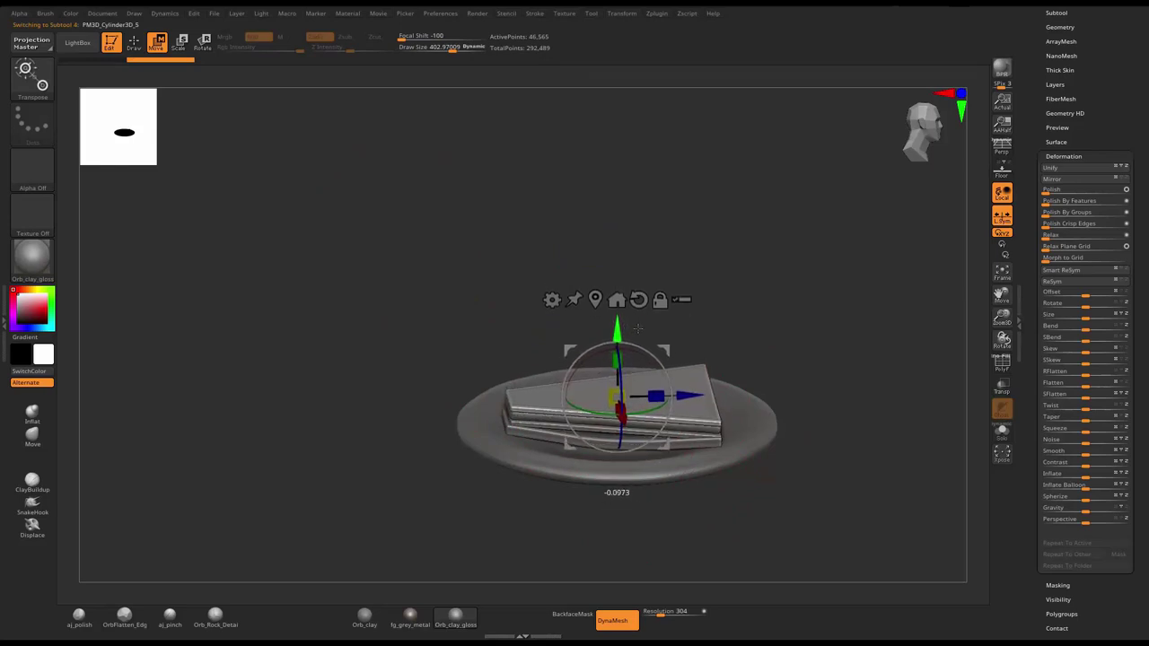
mouse_move(754, 310)
mouse_down()
mouse_move(759, 265)
mouse_move(692, 245)
mouse_up()
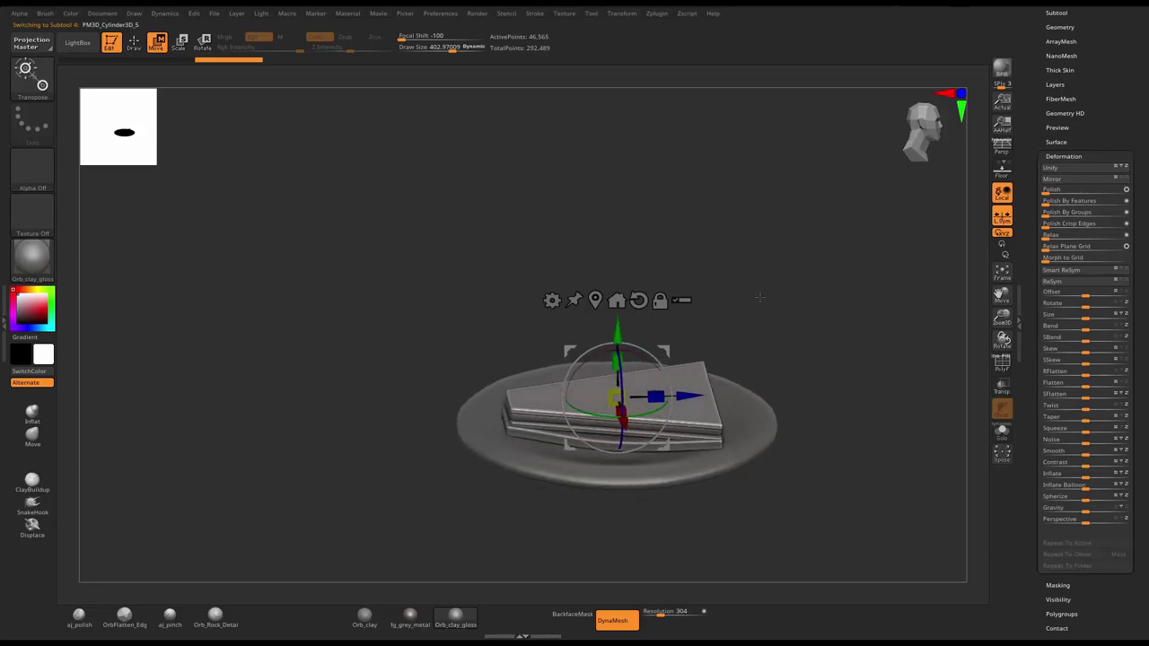
key(ctrl+shift+d)
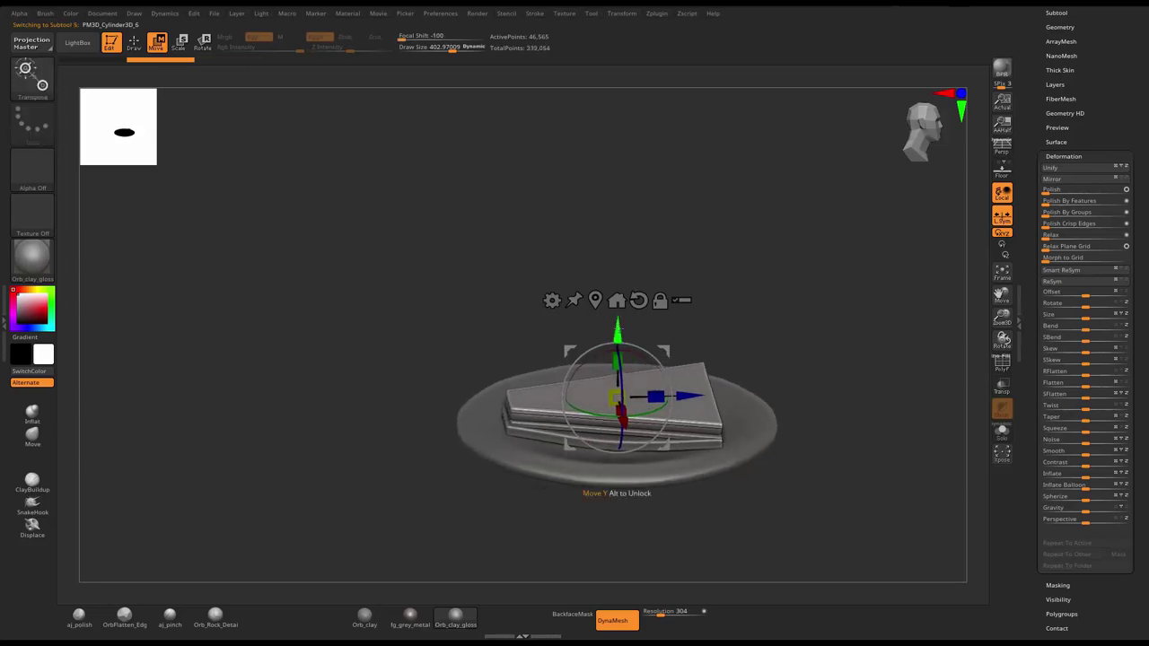
drag(618, 360, 622, 351)
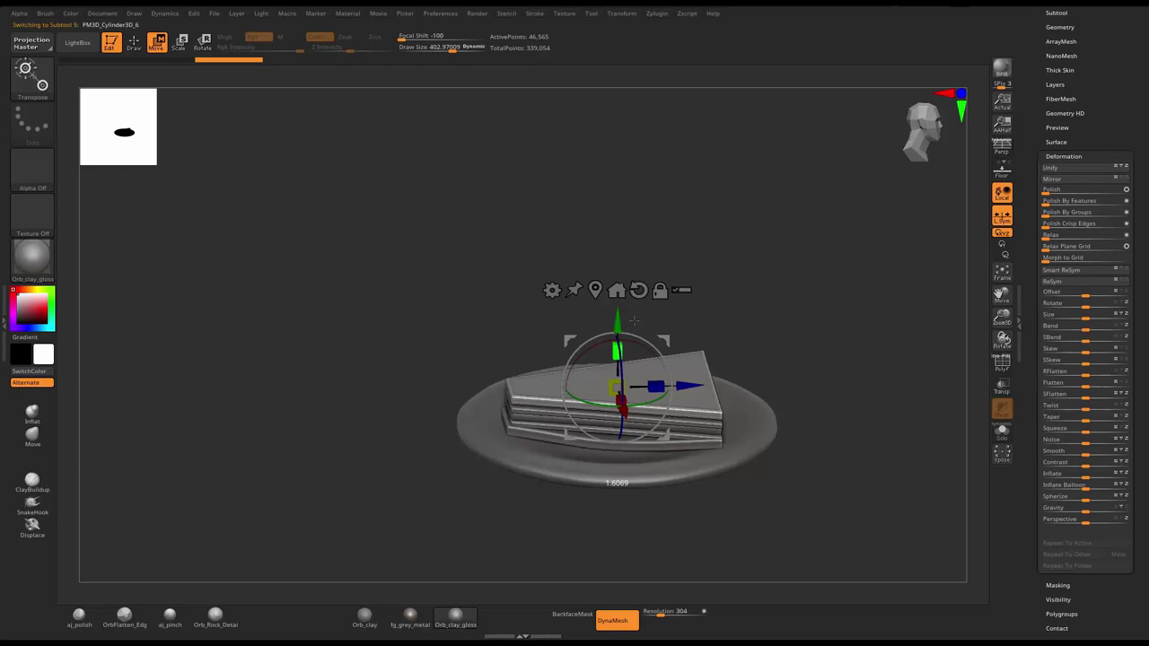
key(q)
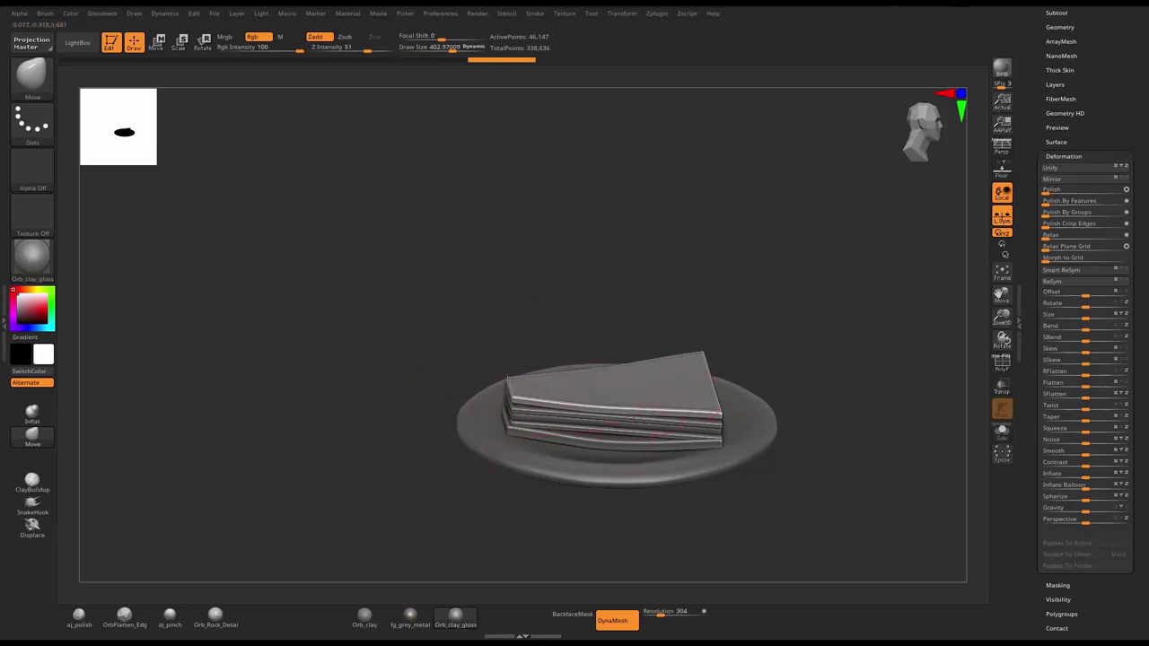
- Halve the brush size and bend the layered wedge edges into a curve, undoing two strokes
key(bracketleft)
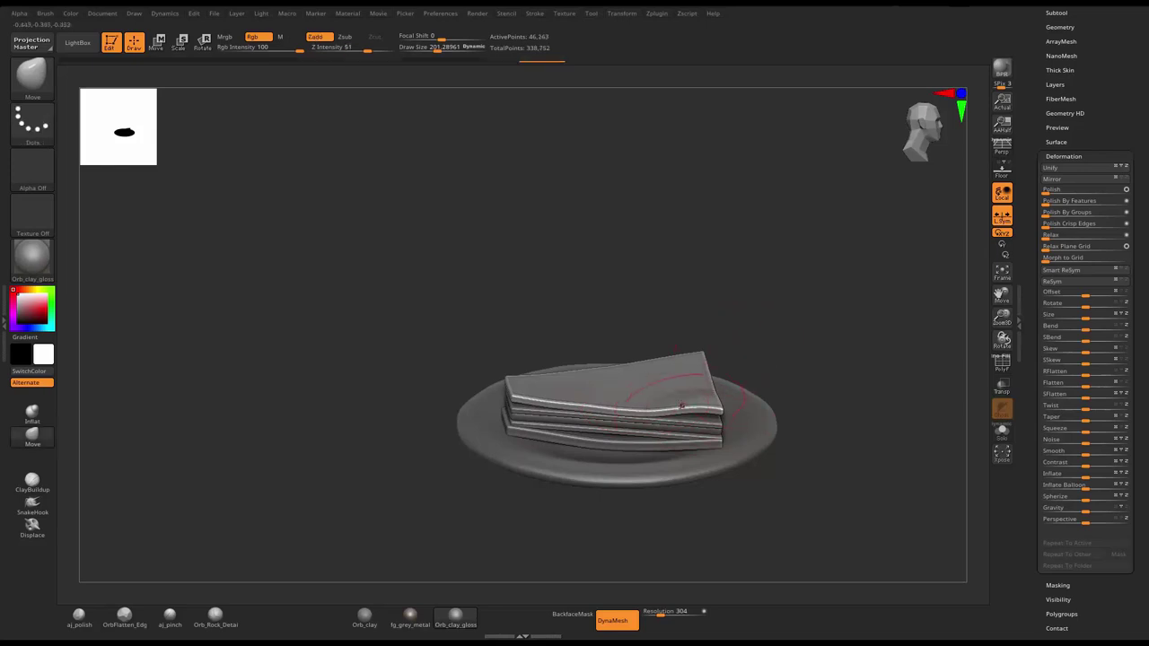
drag(772, 297, 636, 314)
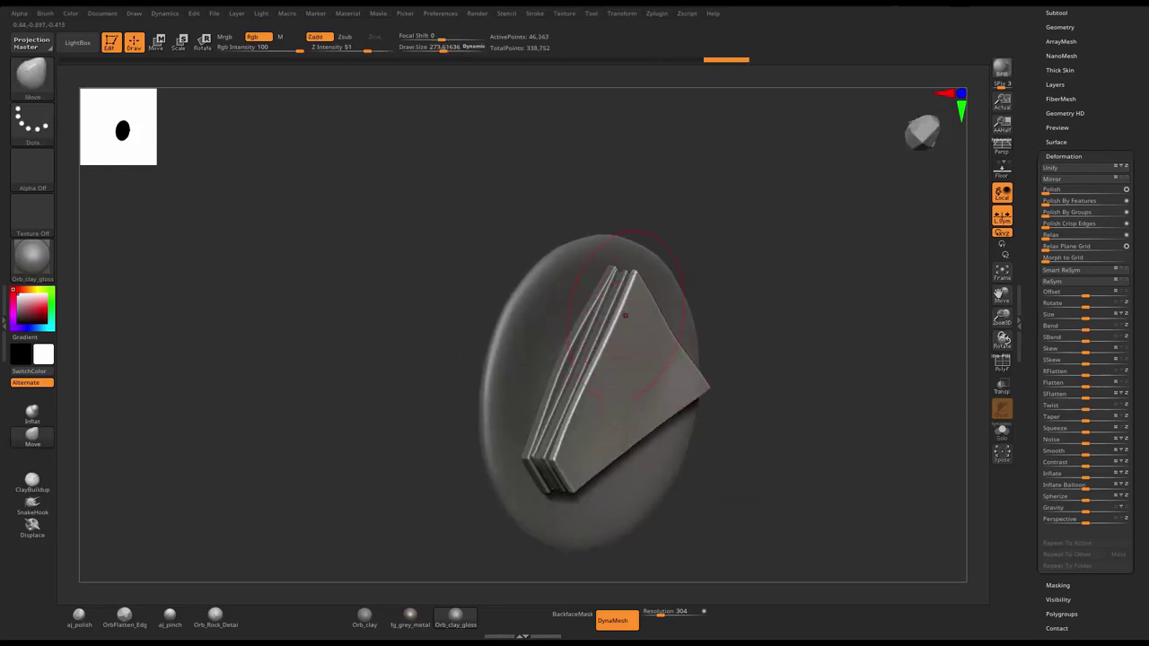
drag(620, 305, 593, 372)
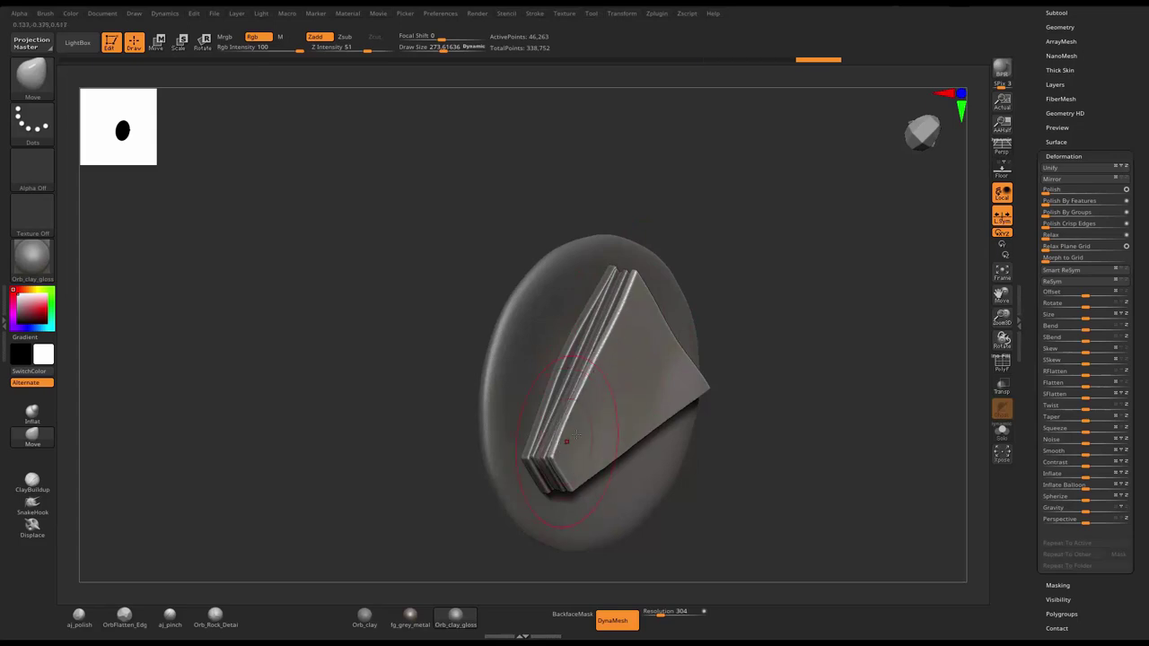
mouse_move(803, 249)
mouse_down()
mouse_move(624, 398)
mouse_move(575, 392)
mouse_move(660, 447)
mouse_move(667, 472)
mouse_up()
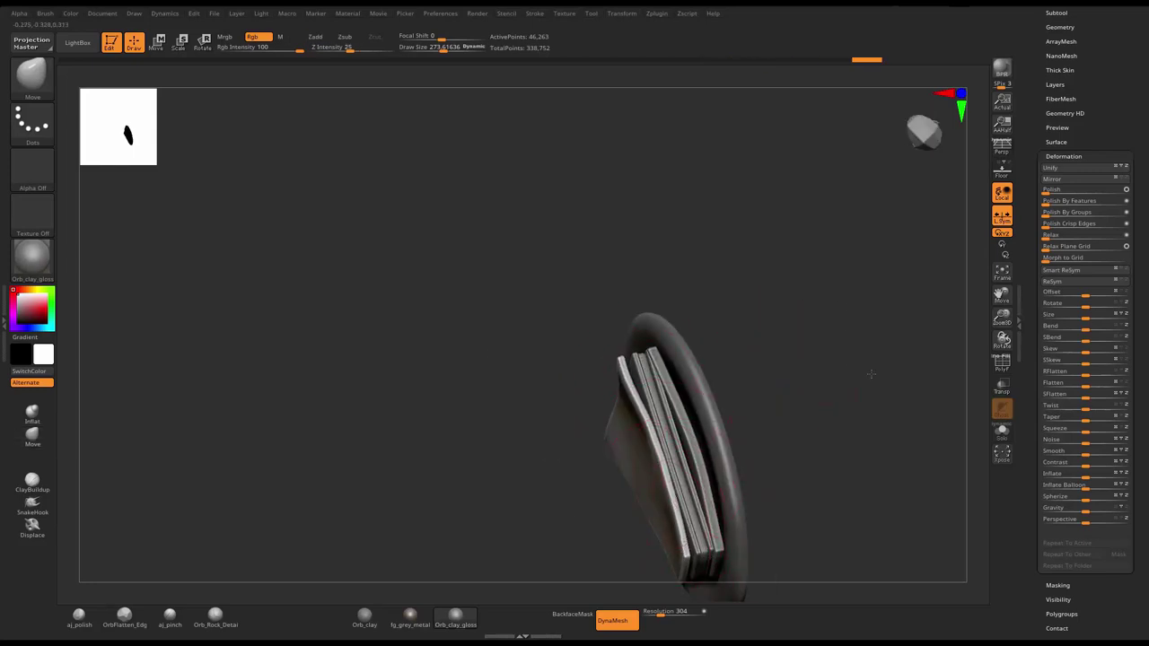
mouse_move(851, 392)
mouse_down()
mouse_move(673, 533)
mouse_move(550, 543)
mouse_up()
key(ctrl+z)
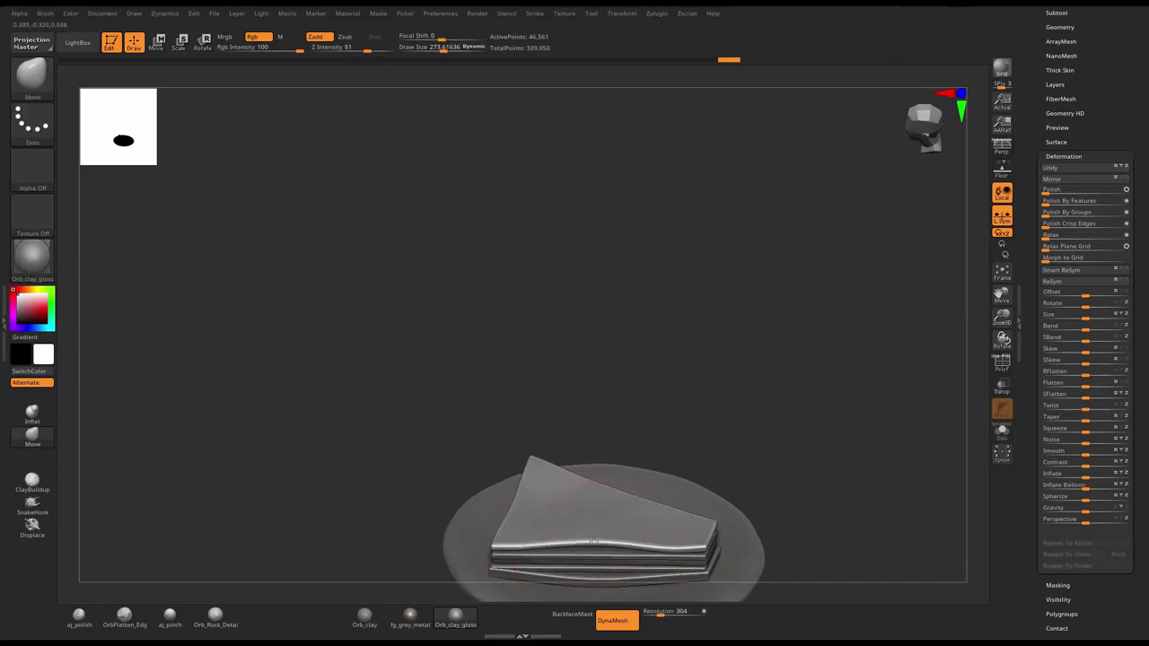
key(ctrl+z)
key(ctrl+z)
key(ctrl+z)
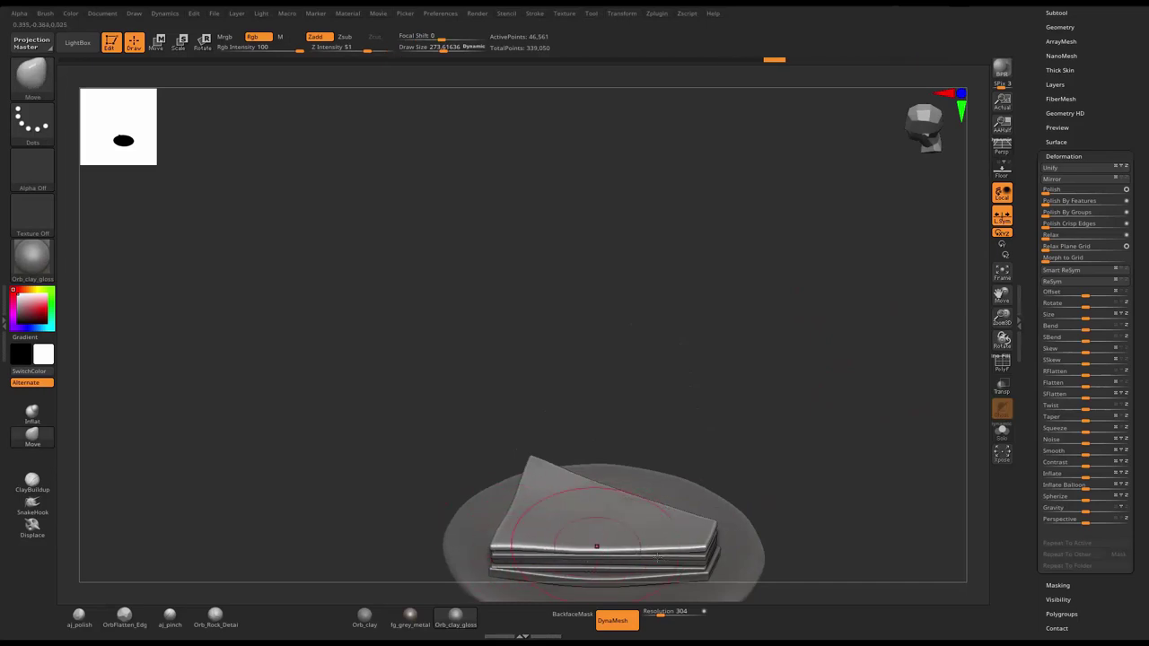
- Smooth the top layer's edge and select a lower wedge layer
shift+drag(667, 539, 626, 505)
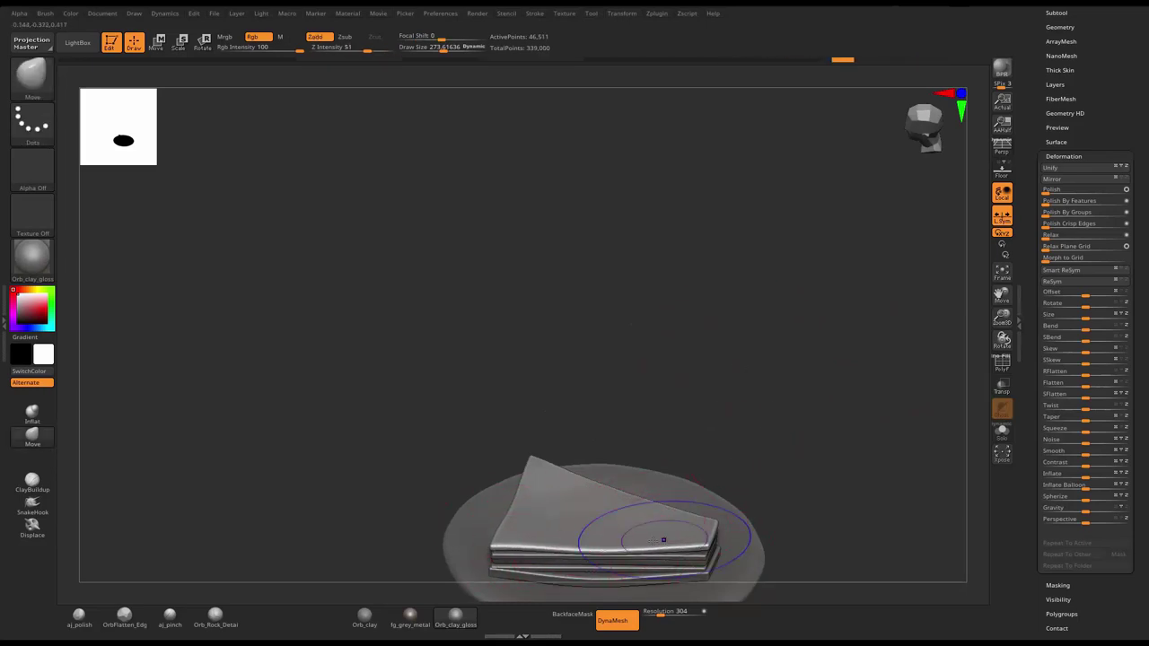
mouse_move(752, 298)
mouse_down()
mouse_move(780, 362)
mouse_move(849, 387)
mouse_move(831, 396)
mouse_move(749, 333)
mouse_move(661, 396)
mouse_up()
key(w)
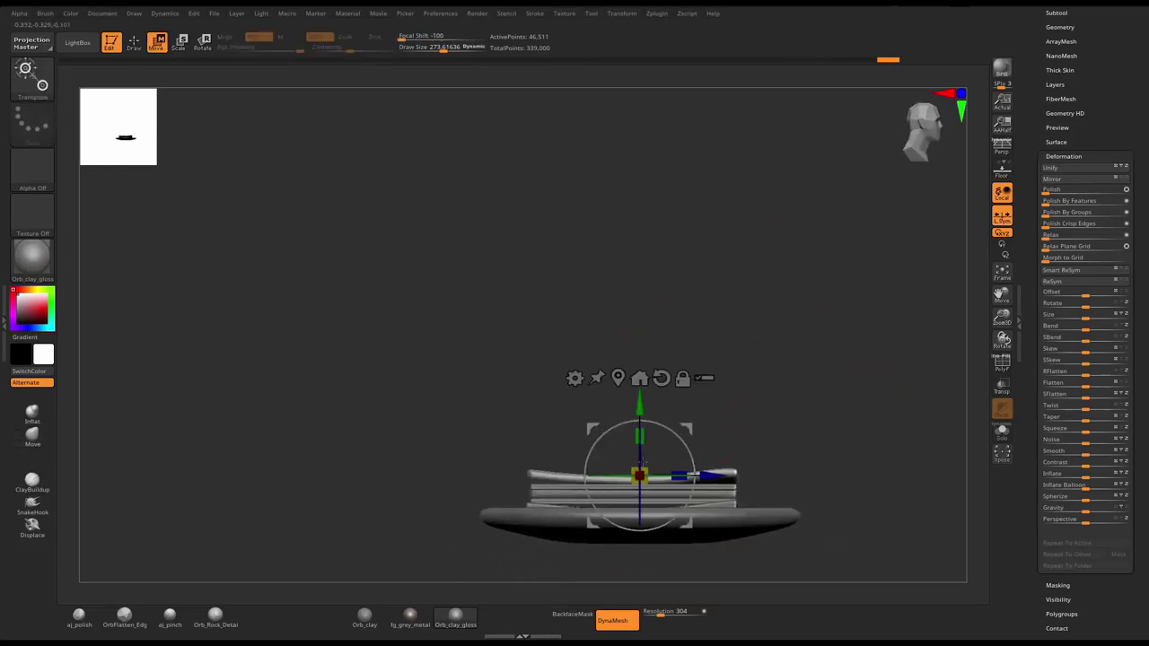
key(q)
drag(758, 355, 734, 416)
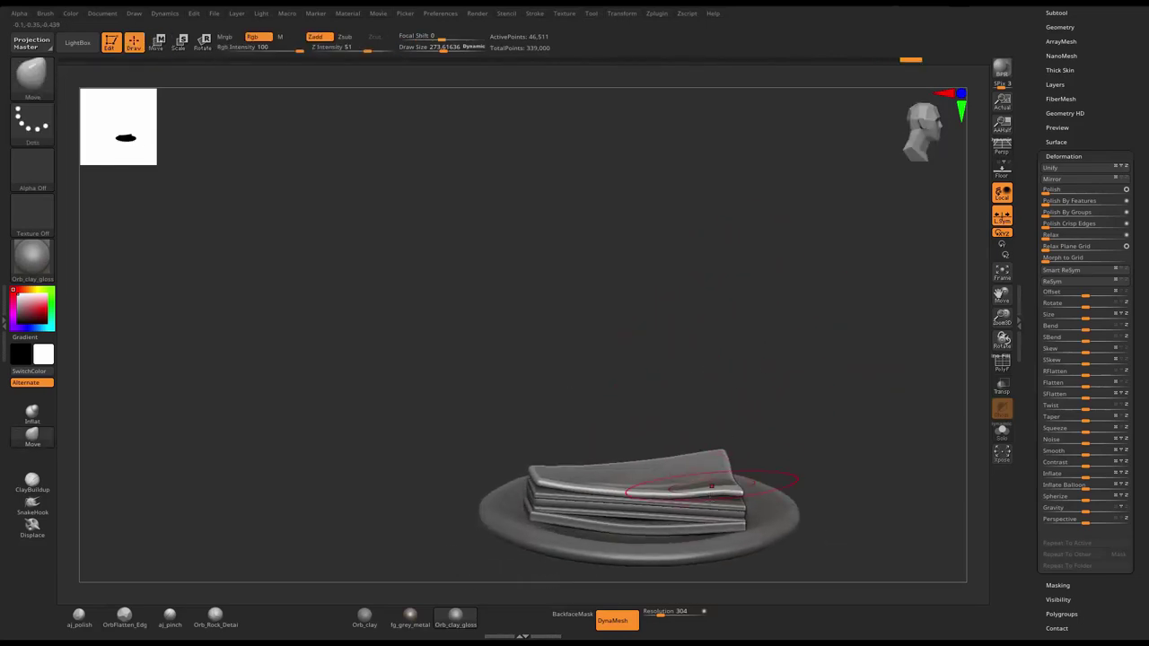
alt+click(677, 523)
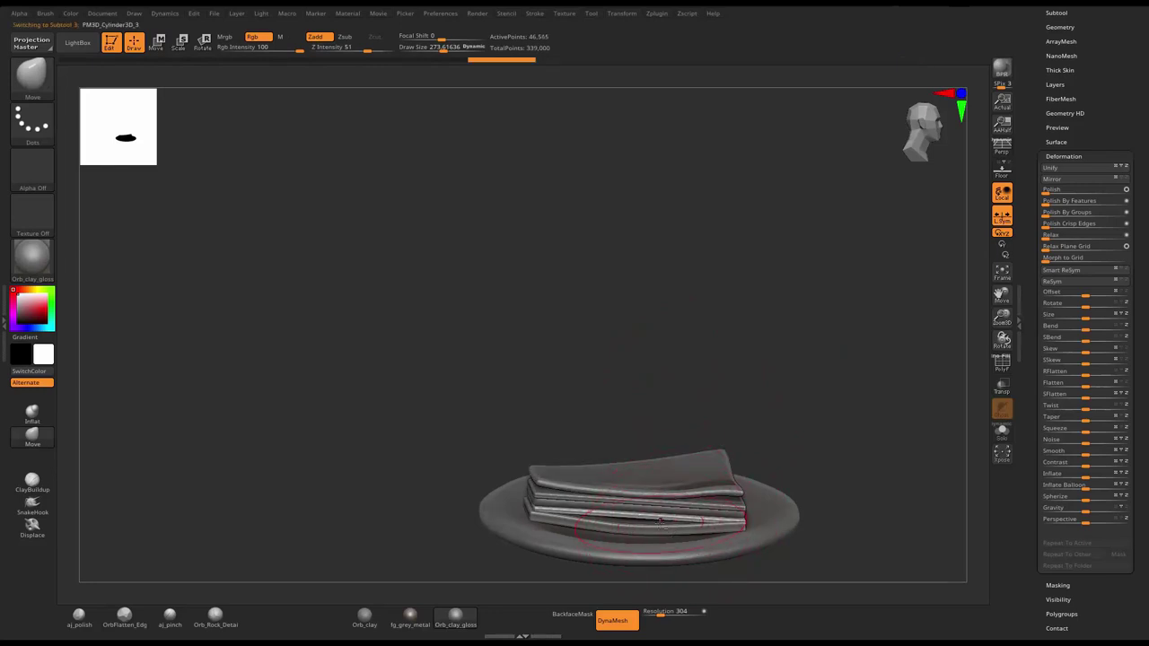
- Duplicate the wedge layer and lift the copy to the top of the stack
key(w)
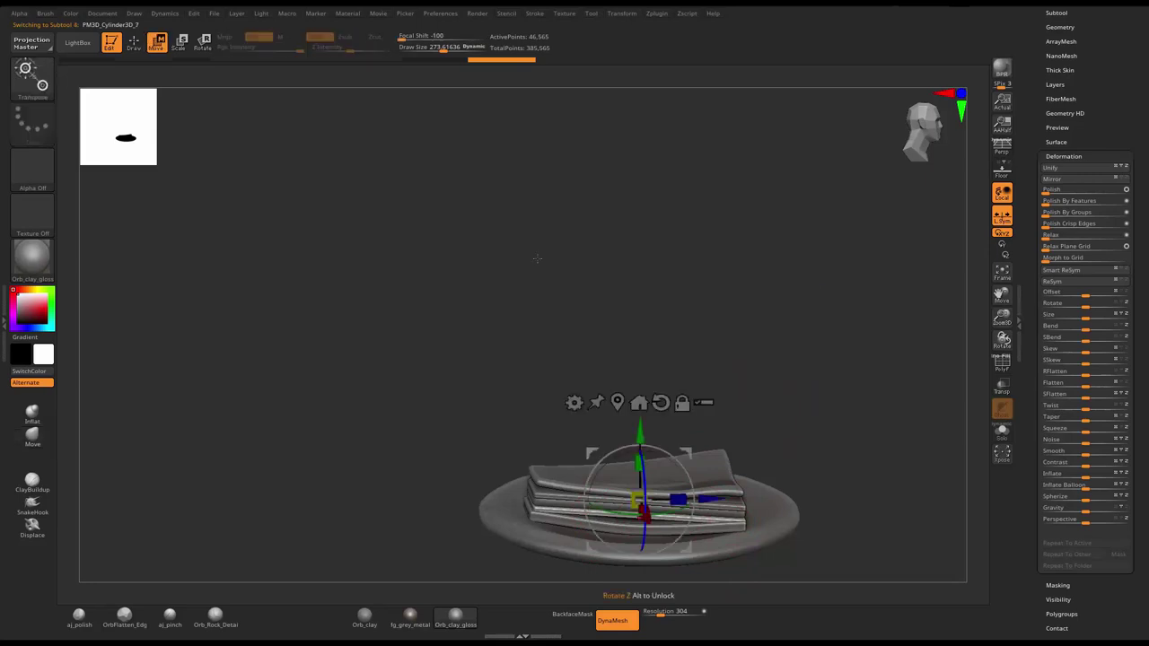
ctrl+drag(640, 438, 641, 382)
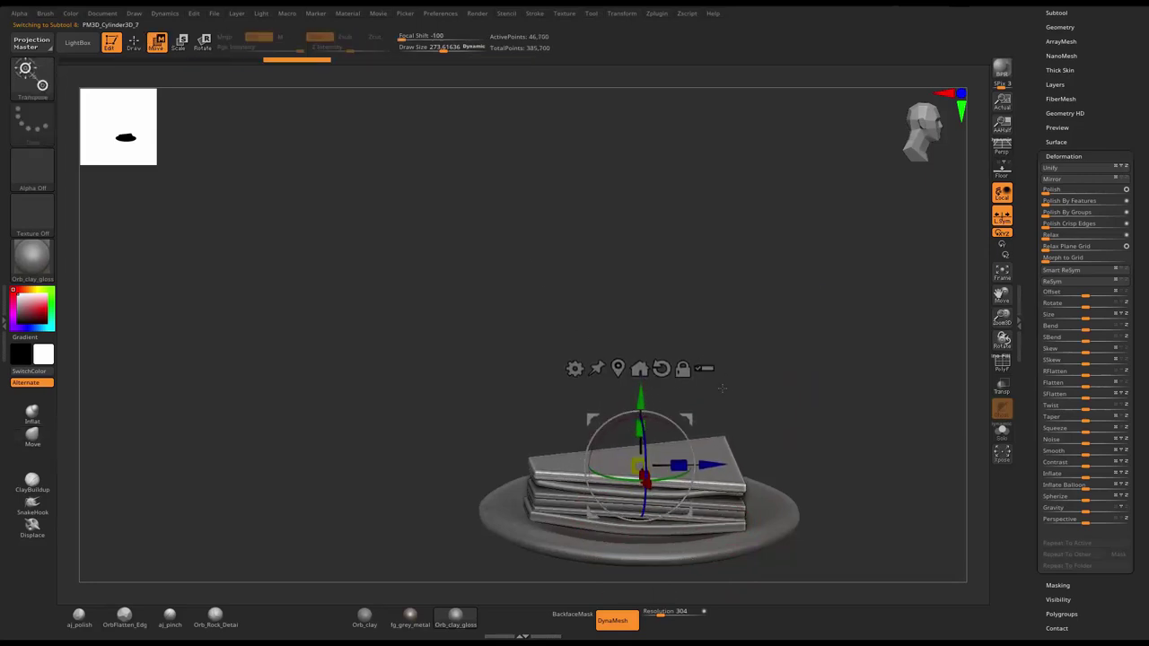
drag(641, 395, 641, 402)
key(q)
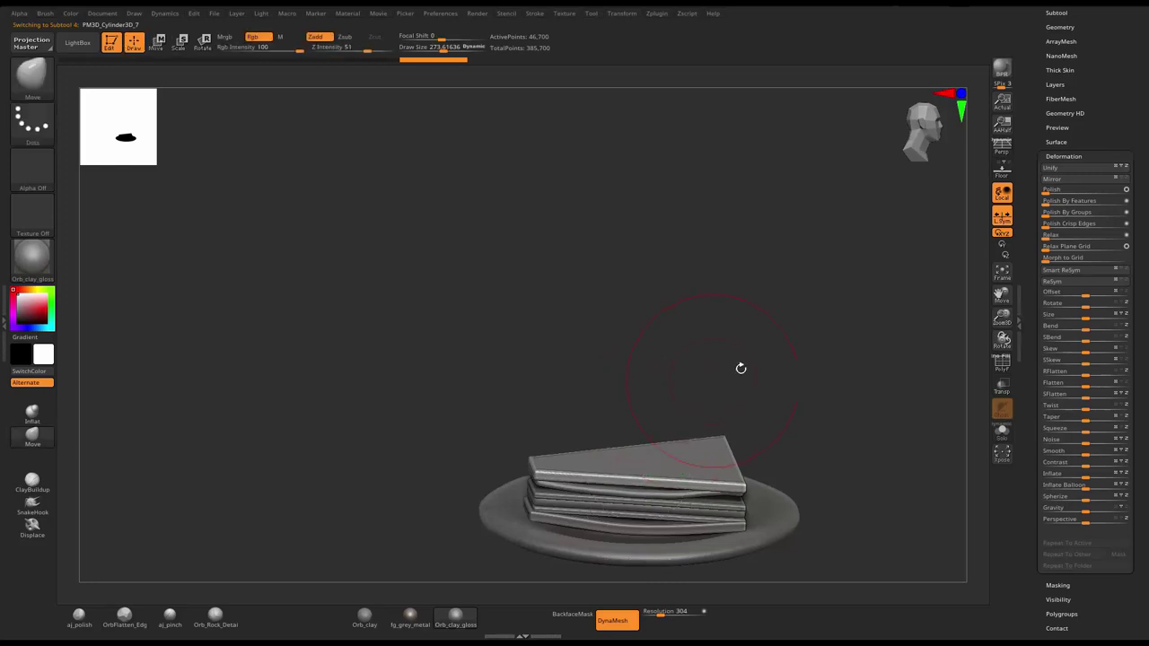
- Sculpt wavy ridges into the new top layer with the Move brush
mouse_move(739, 366)
mouse_down()
mouse_move(762, 362)
mouse_move(749, 352)
mouse_up()
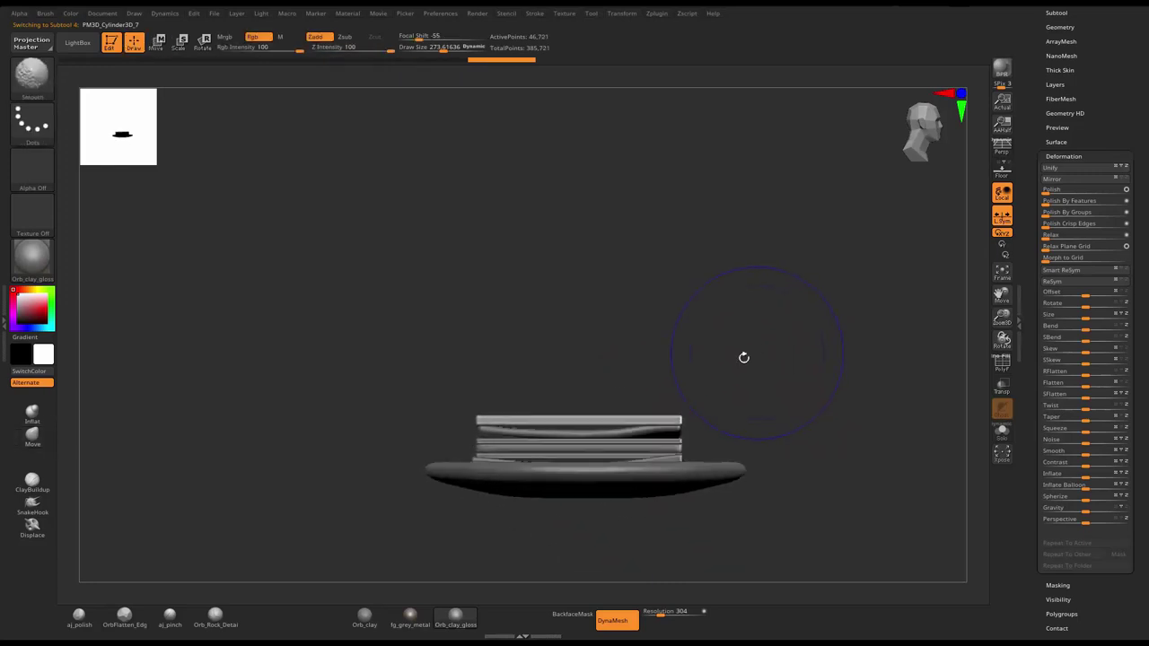
key(s)
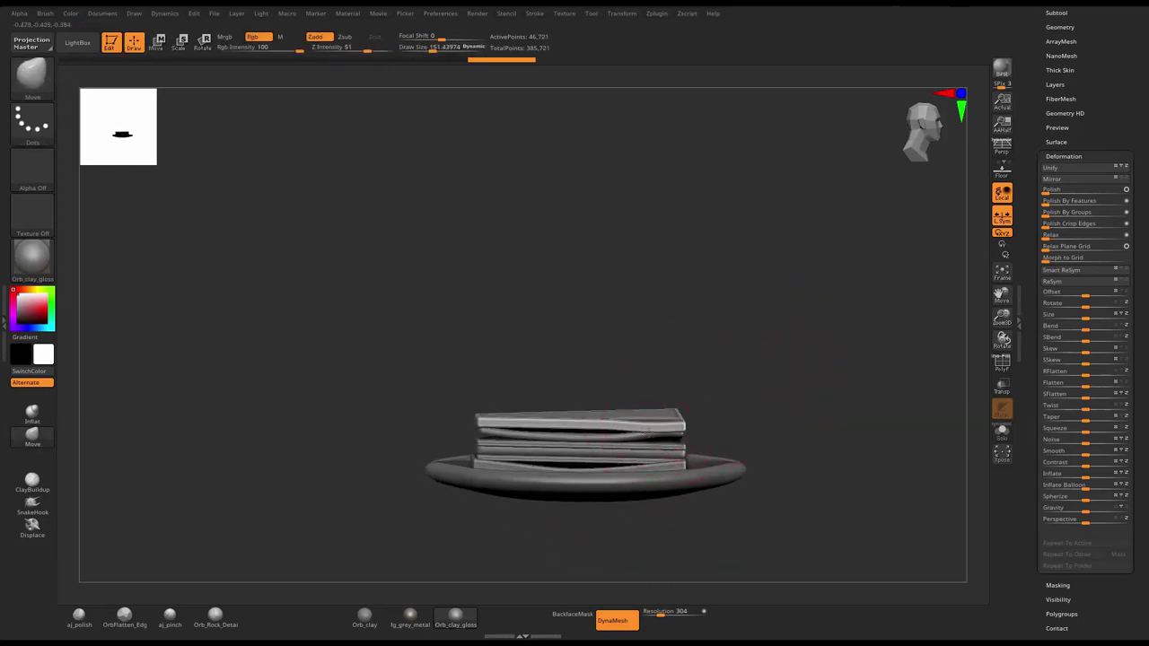
drag(610, 427, 502, 425)
drag(705, 373, 664, 395)
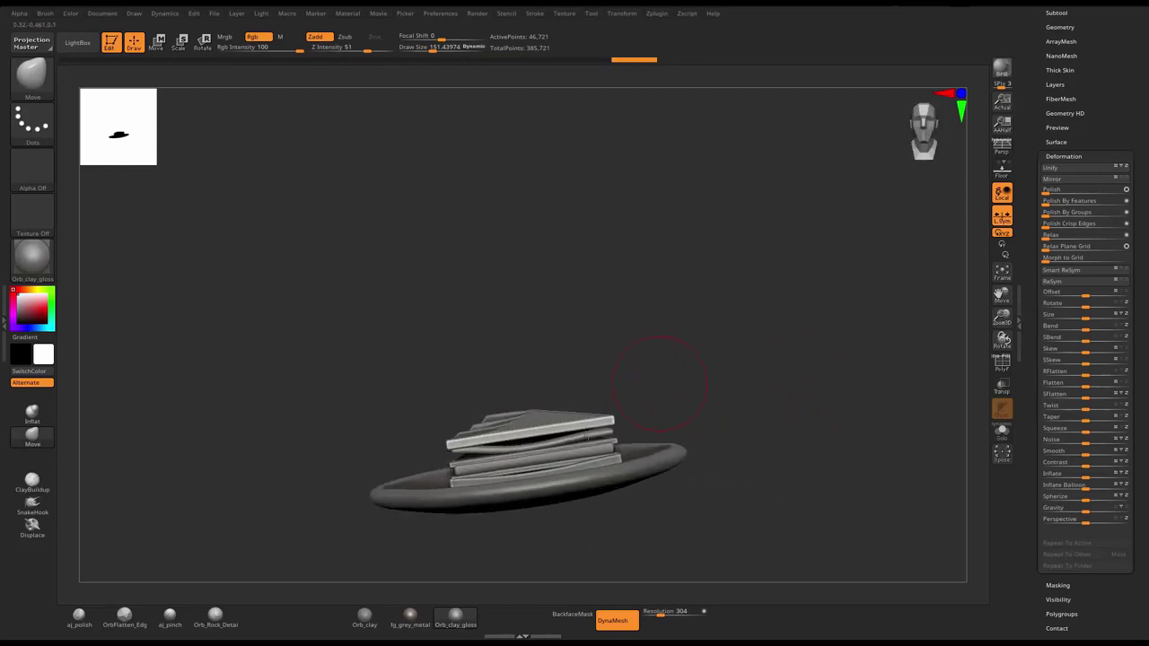
mouse_move(503, 446)
mouse_down()
mouse_move(453, 447)
mouse_move(528, 436)
mouse_move(531, 446)
mouse_move(578, 430)
mouse_up()
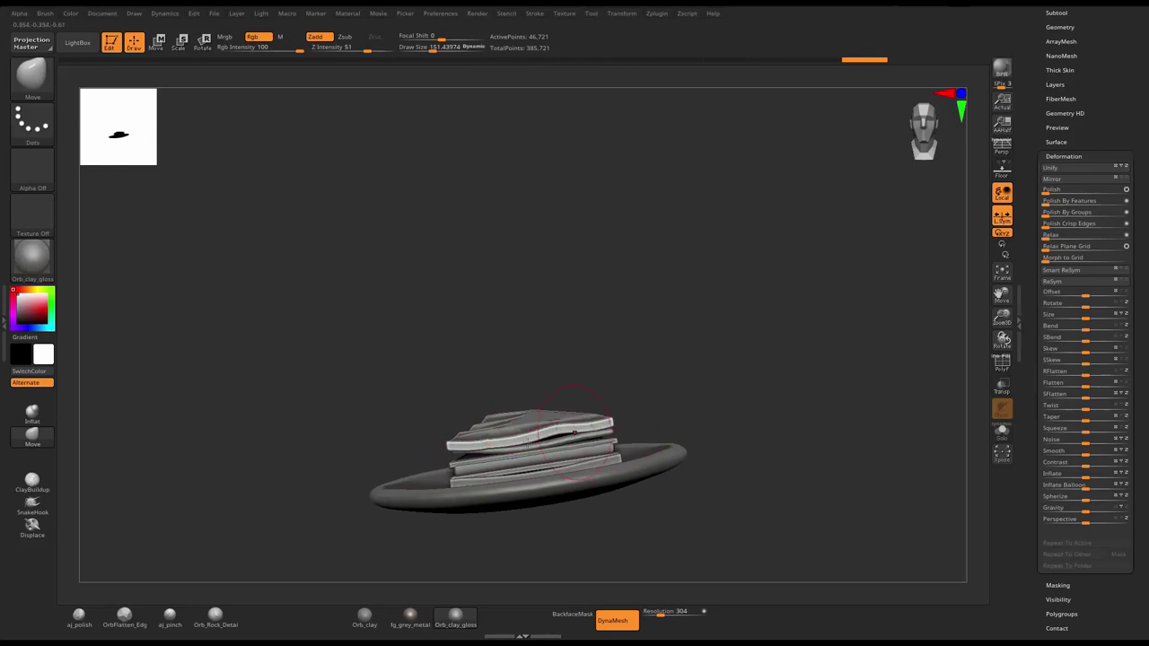
mouse_move(492, 444)
mouse_down()
mouse_move(449, 440)
mouse_move(548, 436)
mouse_up()
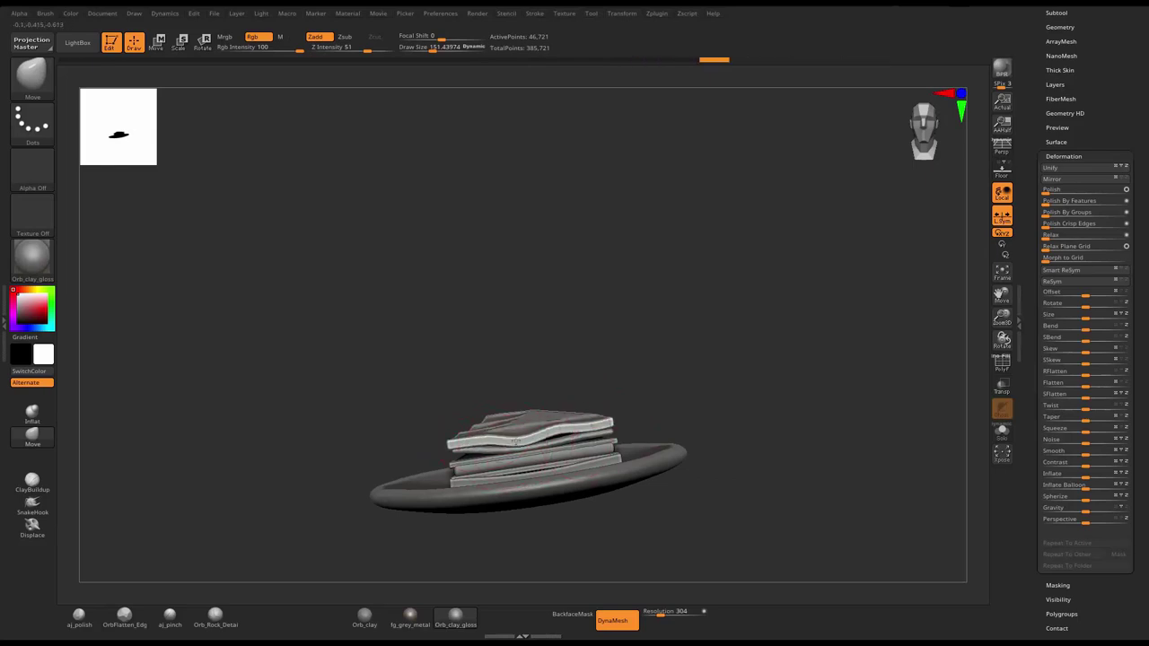
mouse_move(685, 374)
mouse_down()
mouse_move(635, 406)
mouse_move(517, 436)
mouse_up()
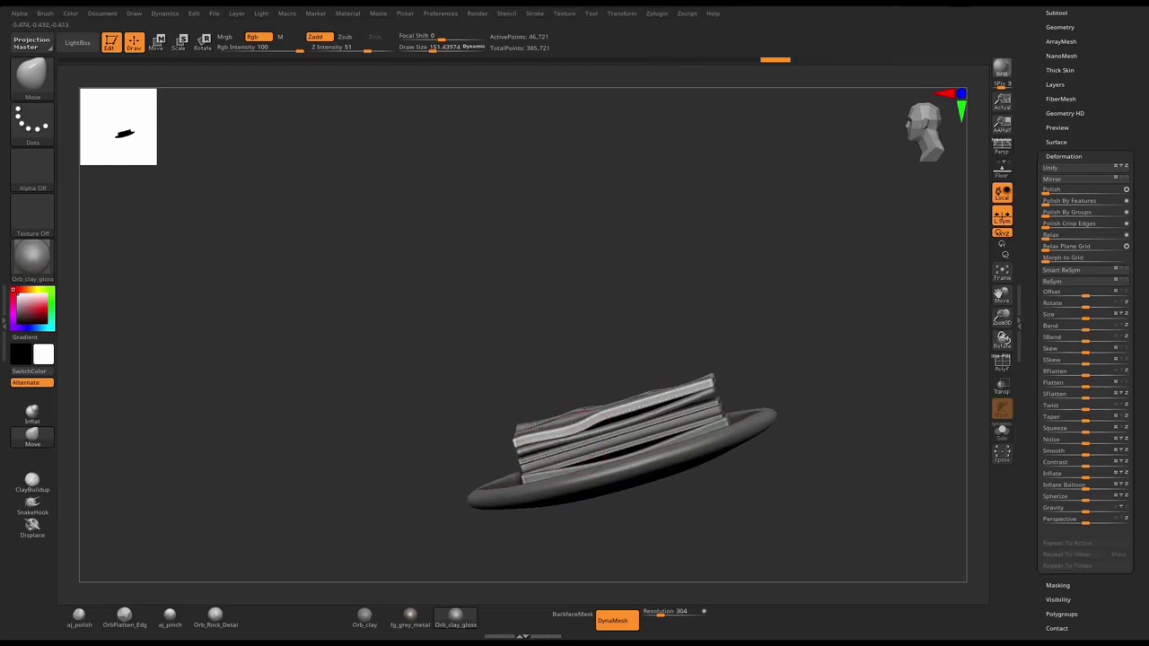
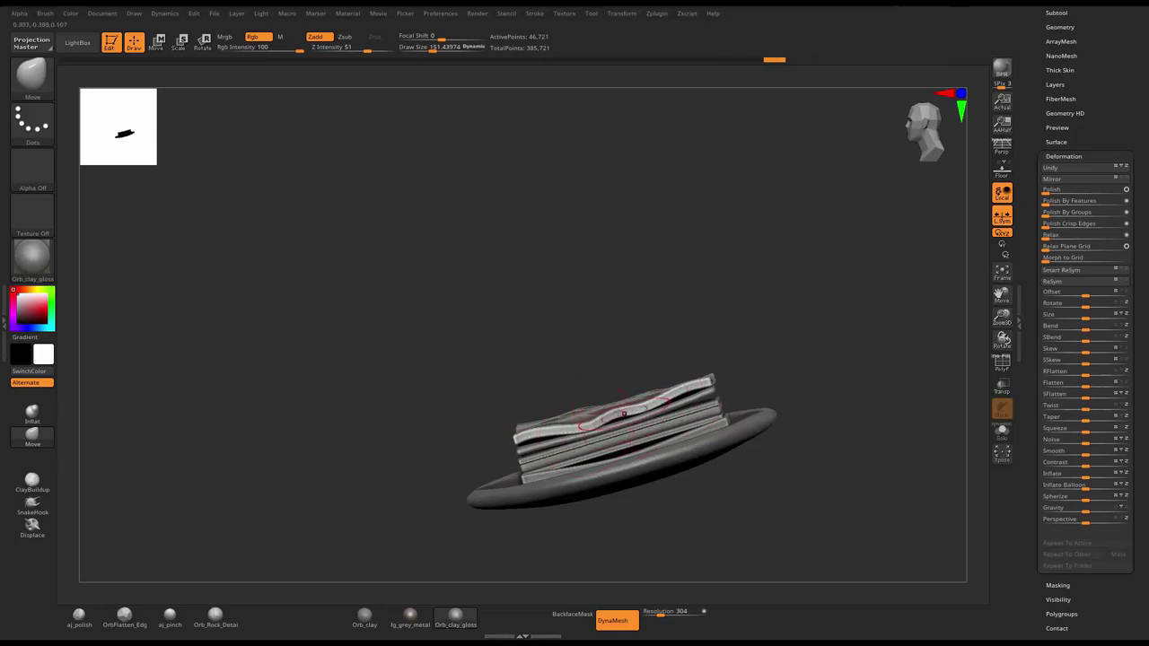
- Sculpt a stronger ridge on the top layer, then select another layer and enlarge the brush to about 250
drag(624, 414, 743, 364)
shift+drag(857, 328, 608, 371)
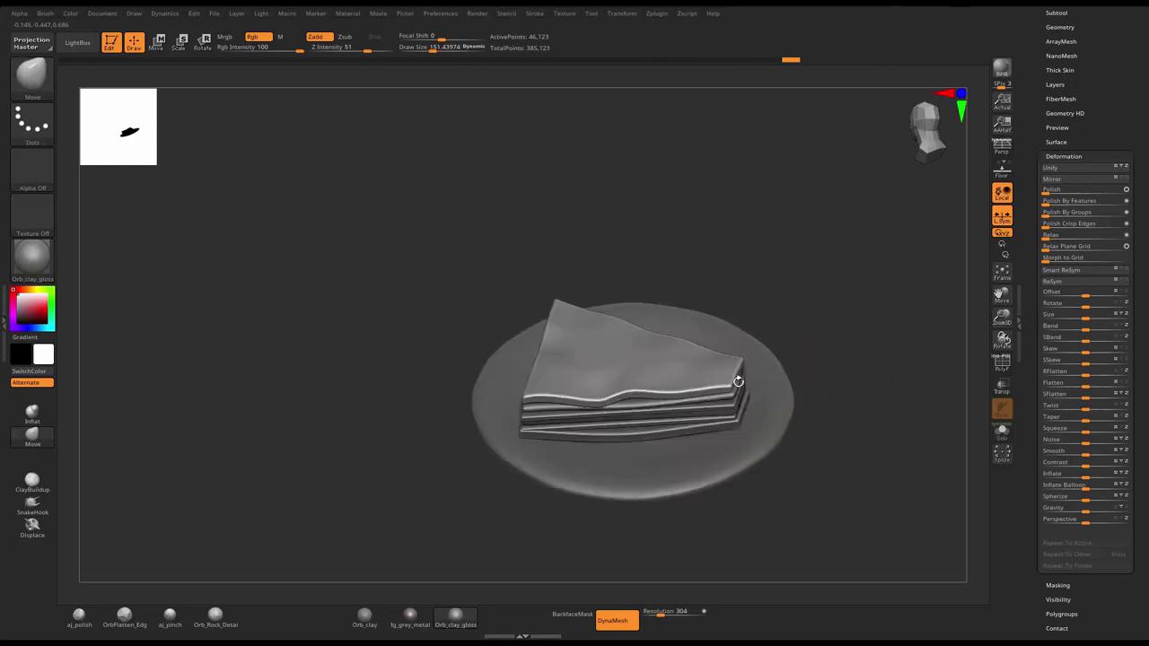
mouse_move(755, 283)
mouse_down()
mouse_move(812, 368)
mouse_move(774, 407)
mouse_up()
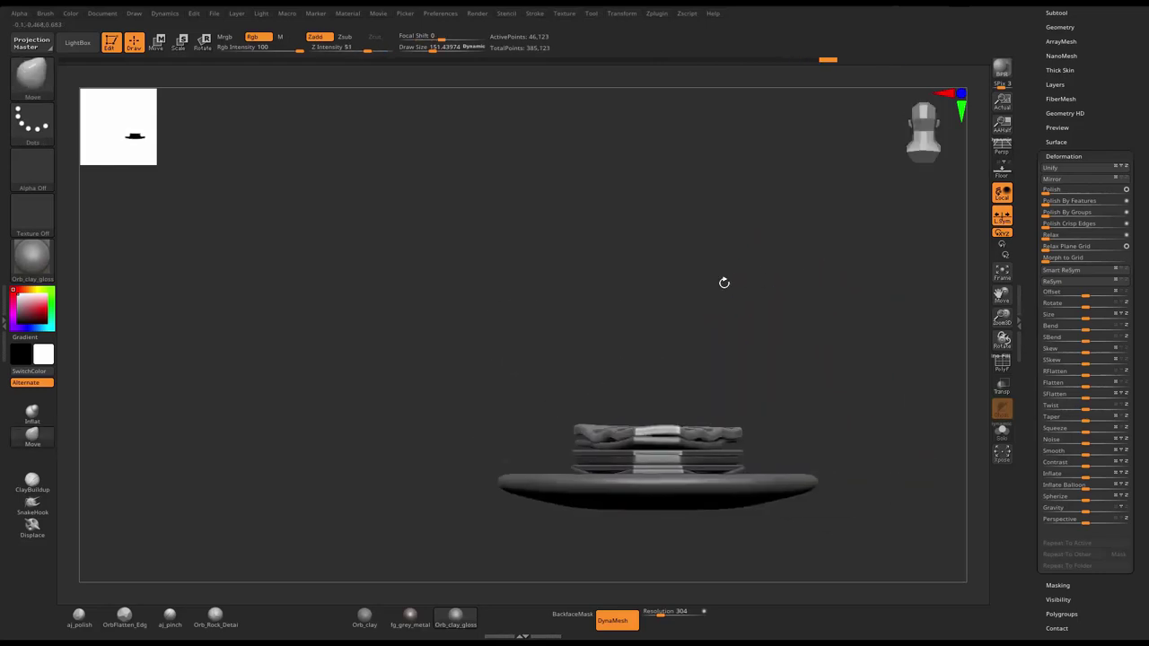
alt+click(701, 467)
alt+drag(850, 364, 822, 364)
key(s)
click(821, 364)
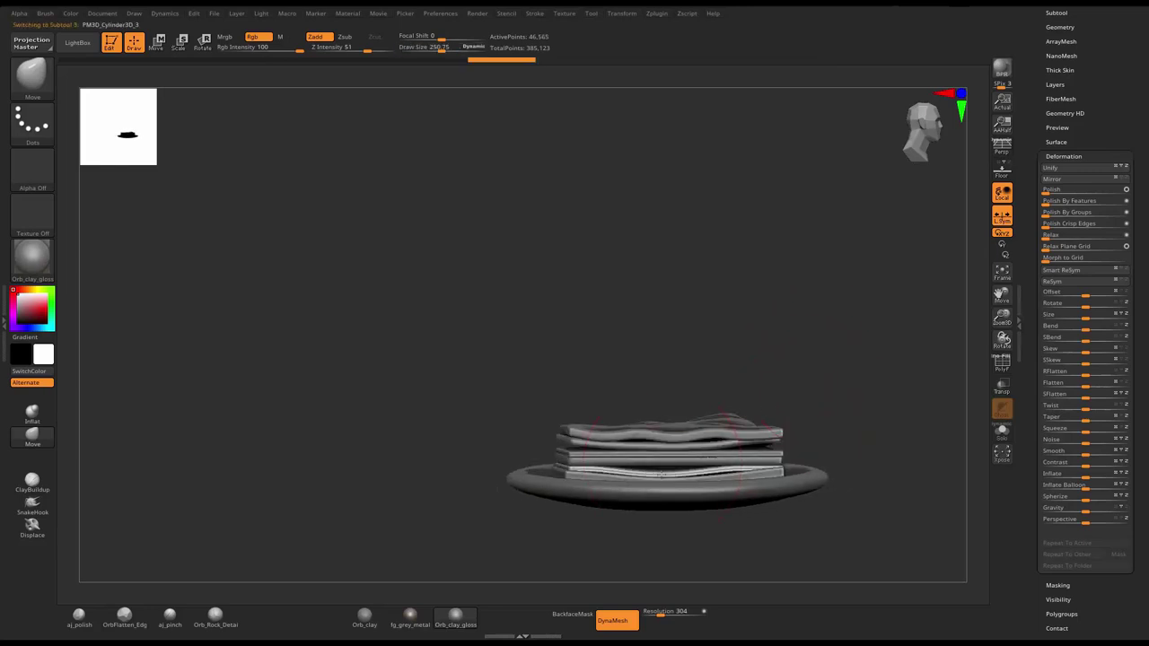
- Undo the last two changes, reshape the layer surface, and shrink the brush to about 119
mouse_move(702, 468)
right_down()
mouse_move(836, 447)
mouse_move(907, 409)
right_up()
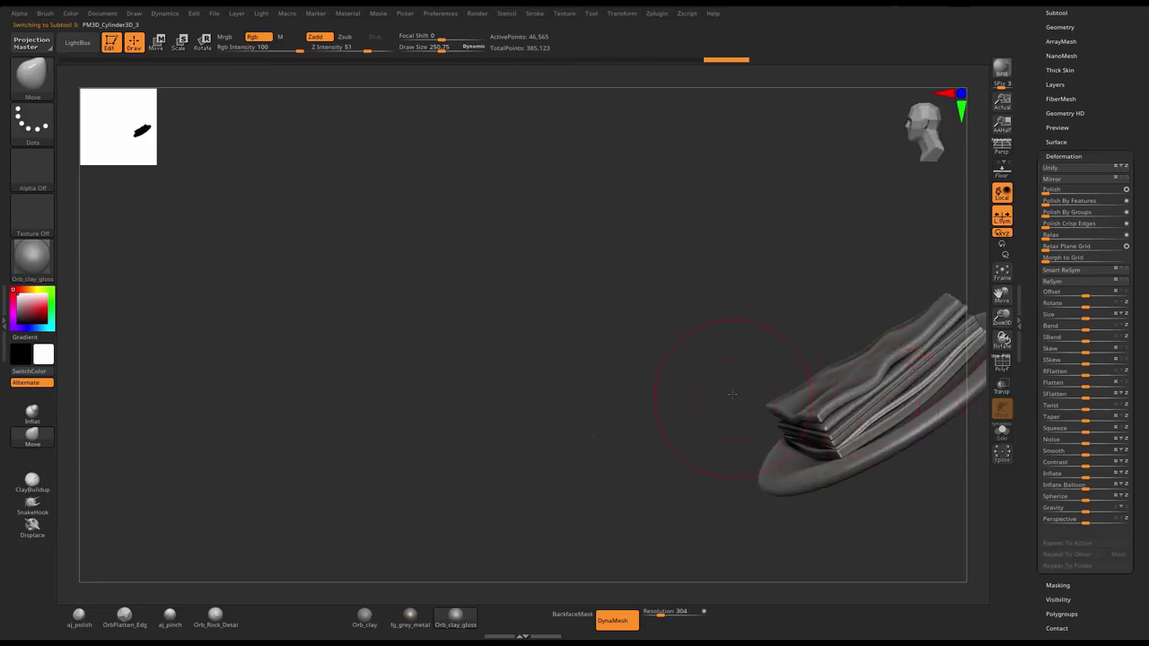
alt+right_drag(732, 393, 629, 399)
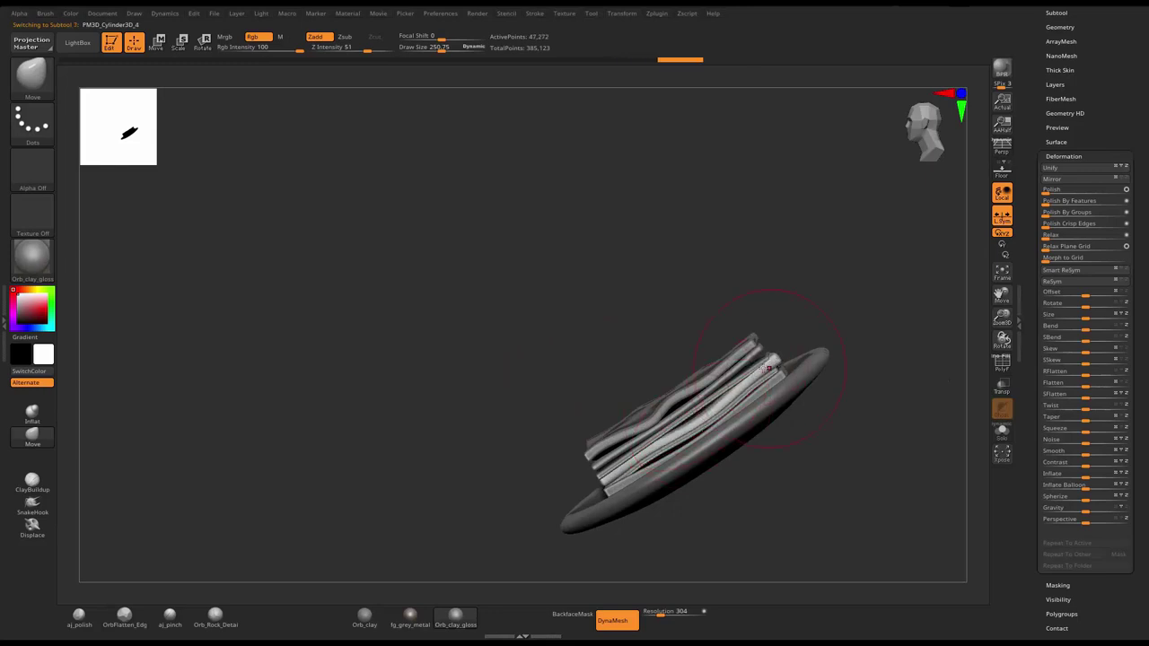
right_drag(649, 442, 569, 485)
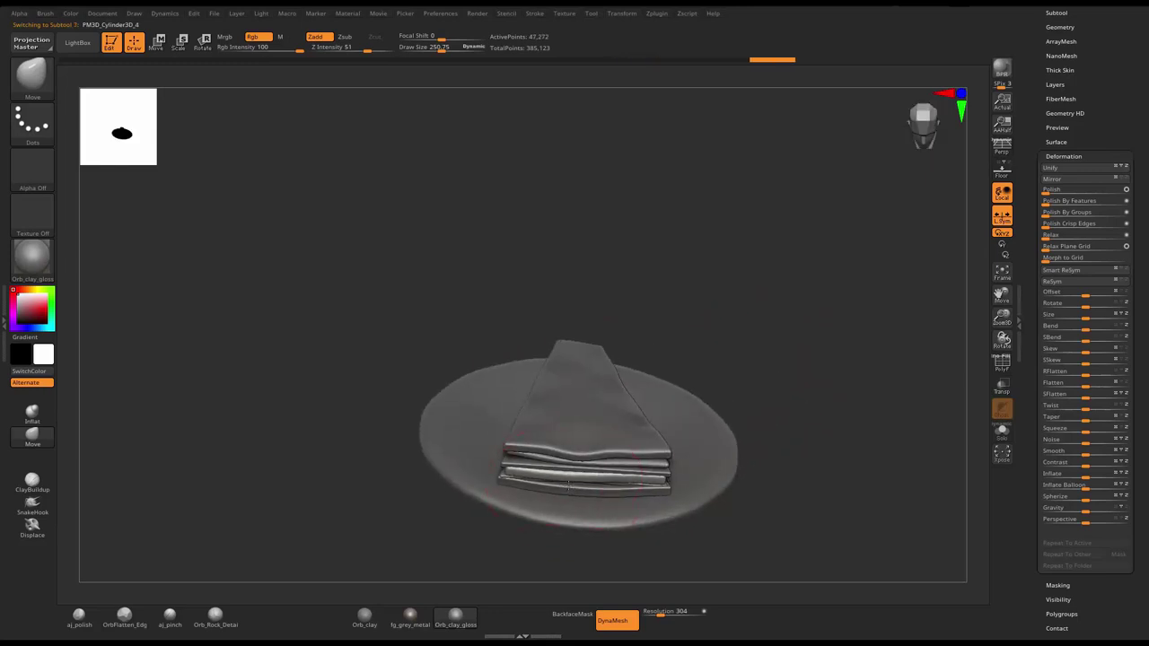
right_drag(770, 384, 518, 400)
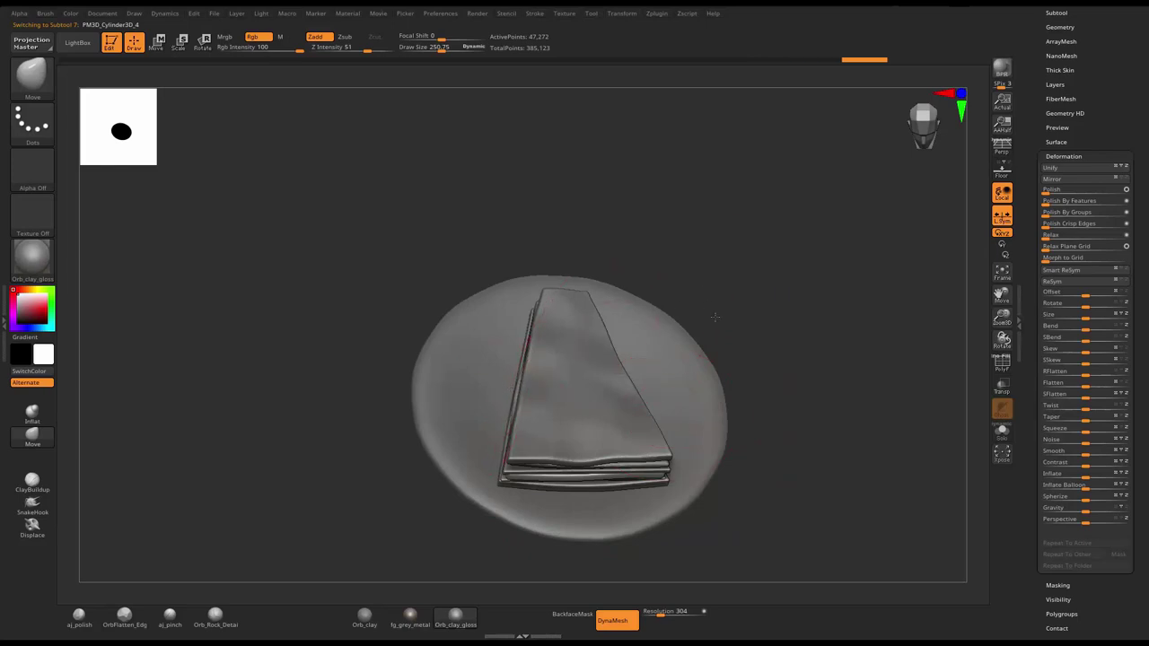
right_drag(715, 316, 521, 321)
key(ctrl+z)
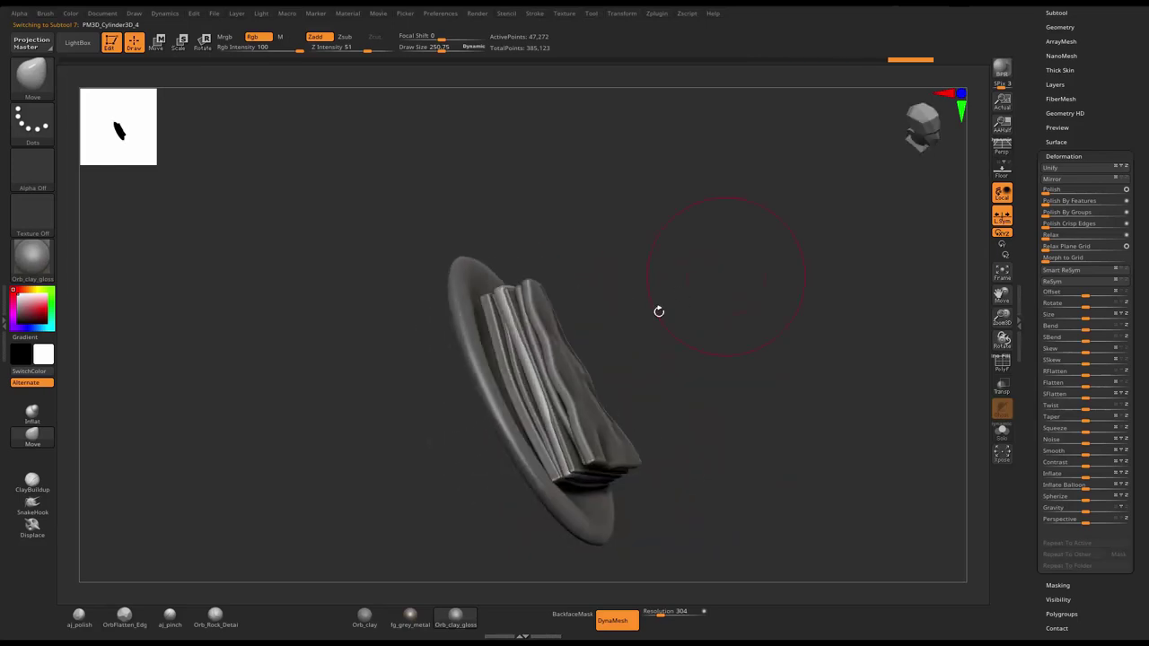
key(ctrl+z)
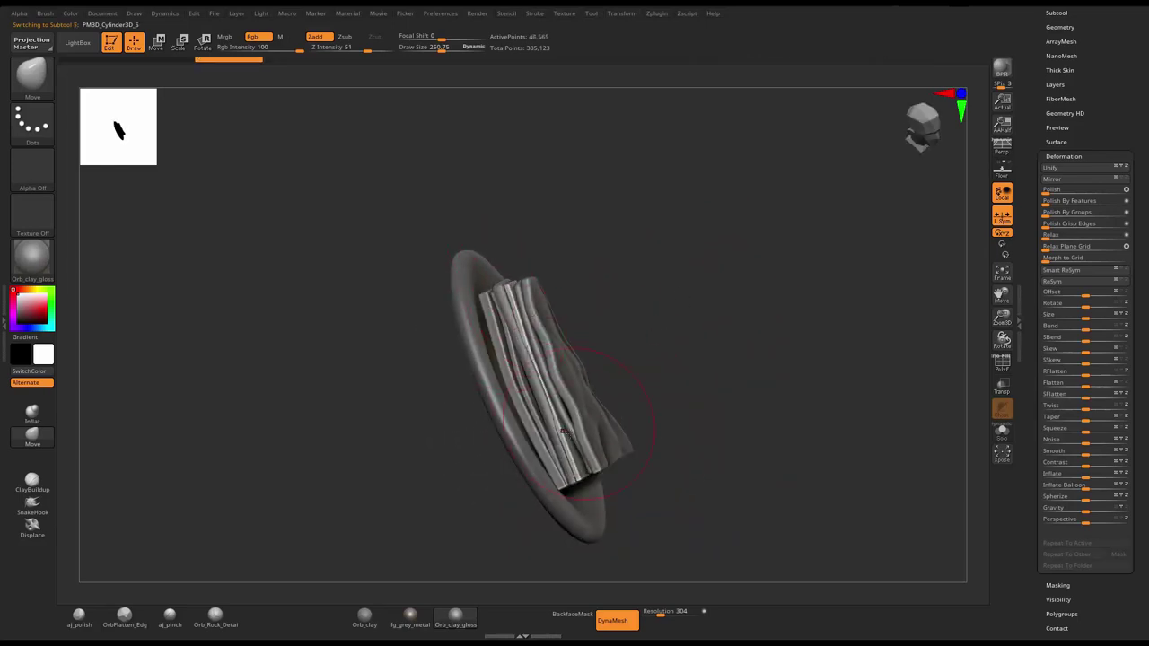
drag(569, 439, 582, 462)
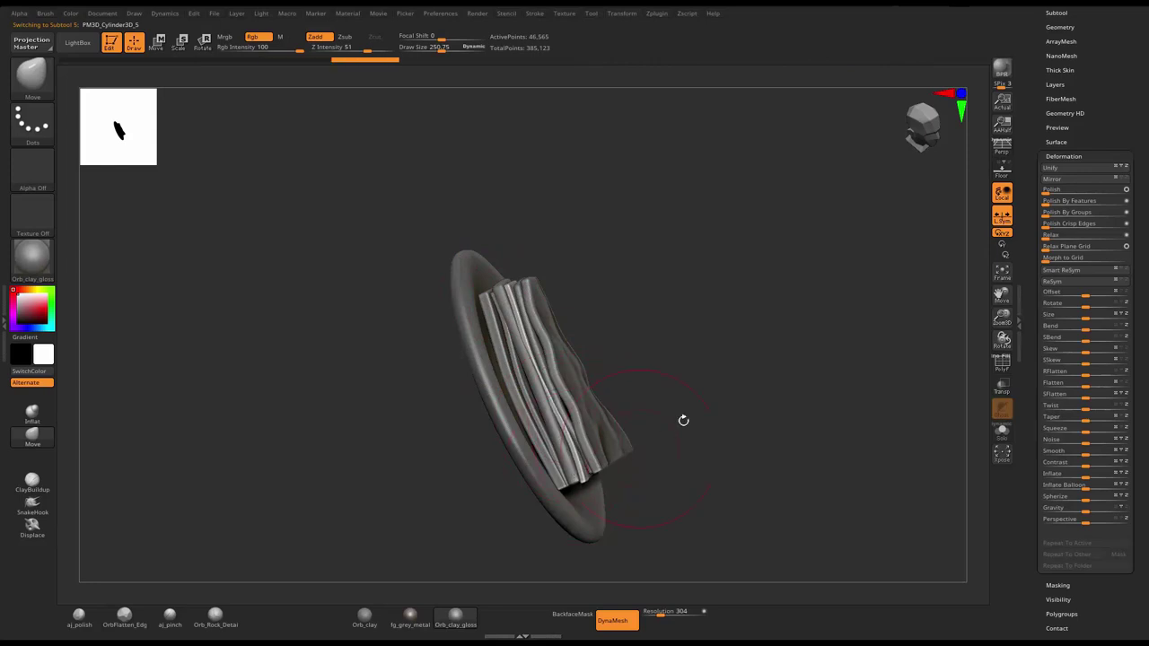
key(s)
drag(683, 414, 628, 414)
key(s)
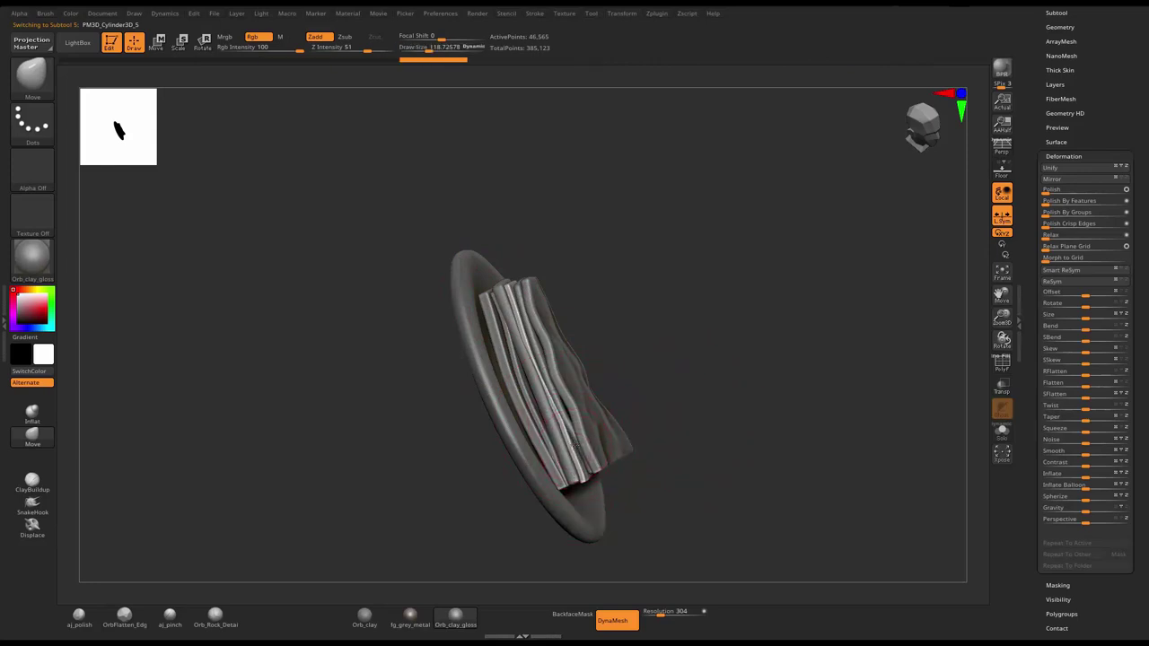
- Adjust a layer edge and smooth the wavy folds, then make the top cake slice active
drag(638, 463, 615, 445)
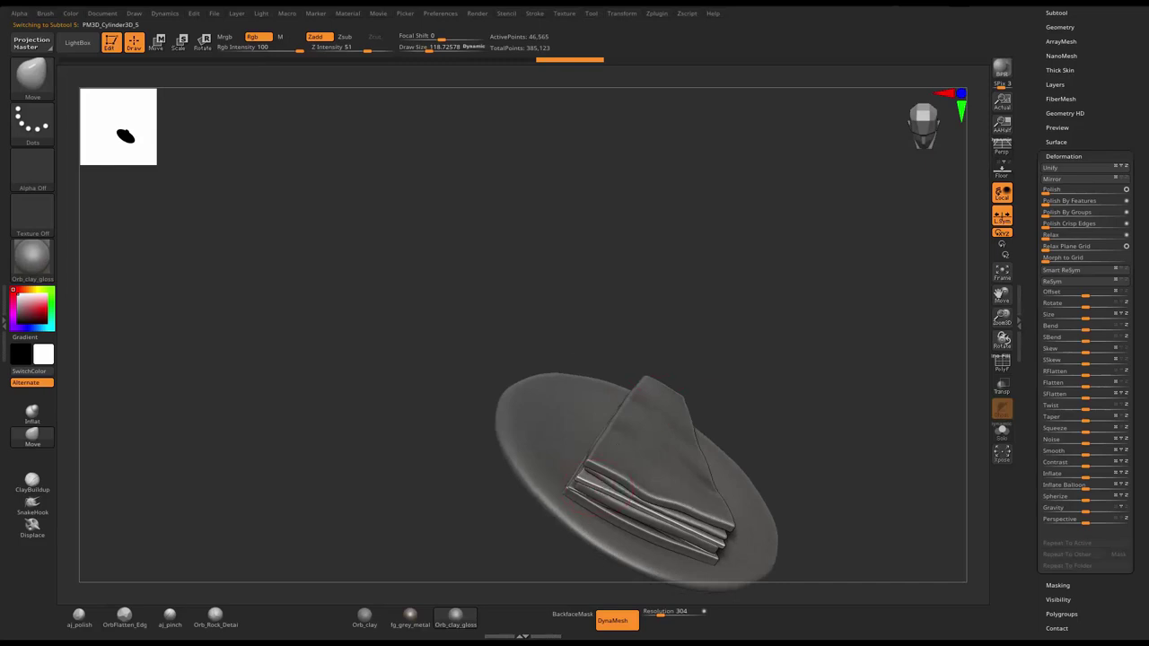
drag(682, 525, 709, 537)
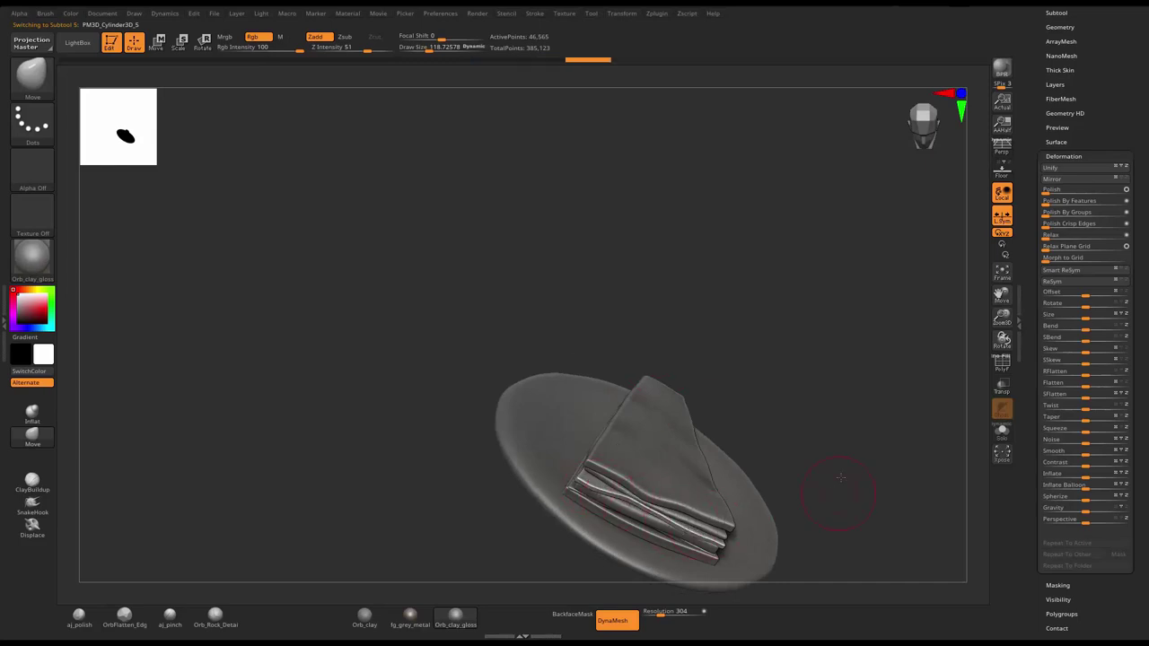
drag(834, 487, 687, 489)
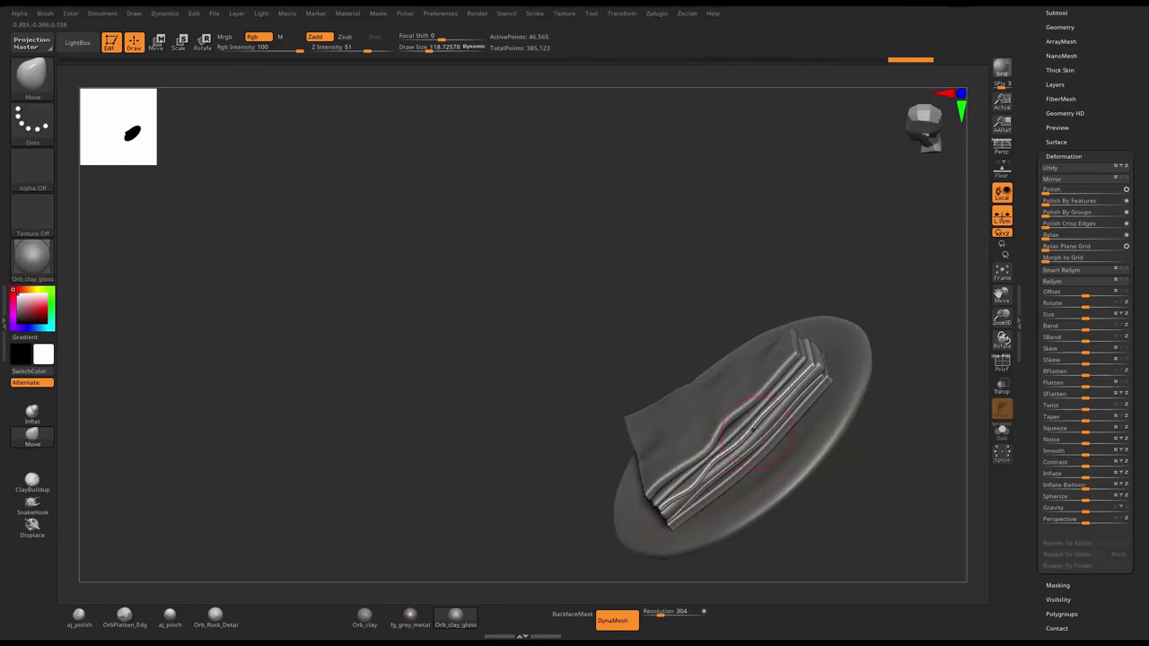
drag(903, 306, 952, 296)
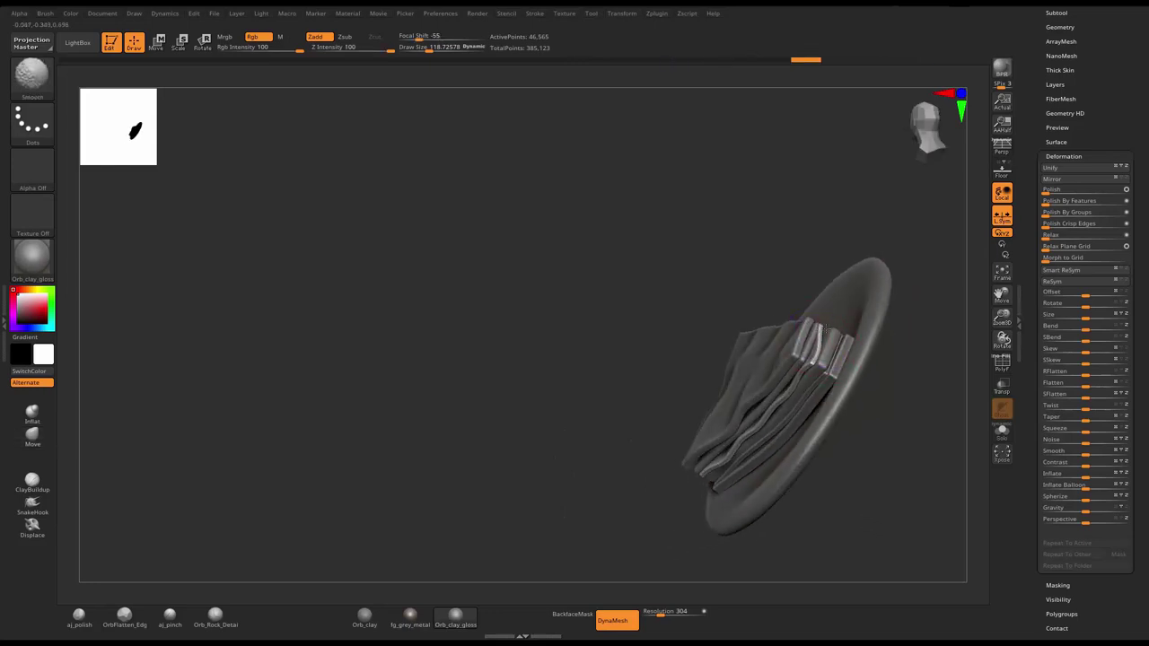
mouse_move(844, 219)
mouse_down()
mouse_move(911, 273)
mouse_move(759, 324)
mouse_move(807, 322)
mouse_move(796, 345)
mouse_up()
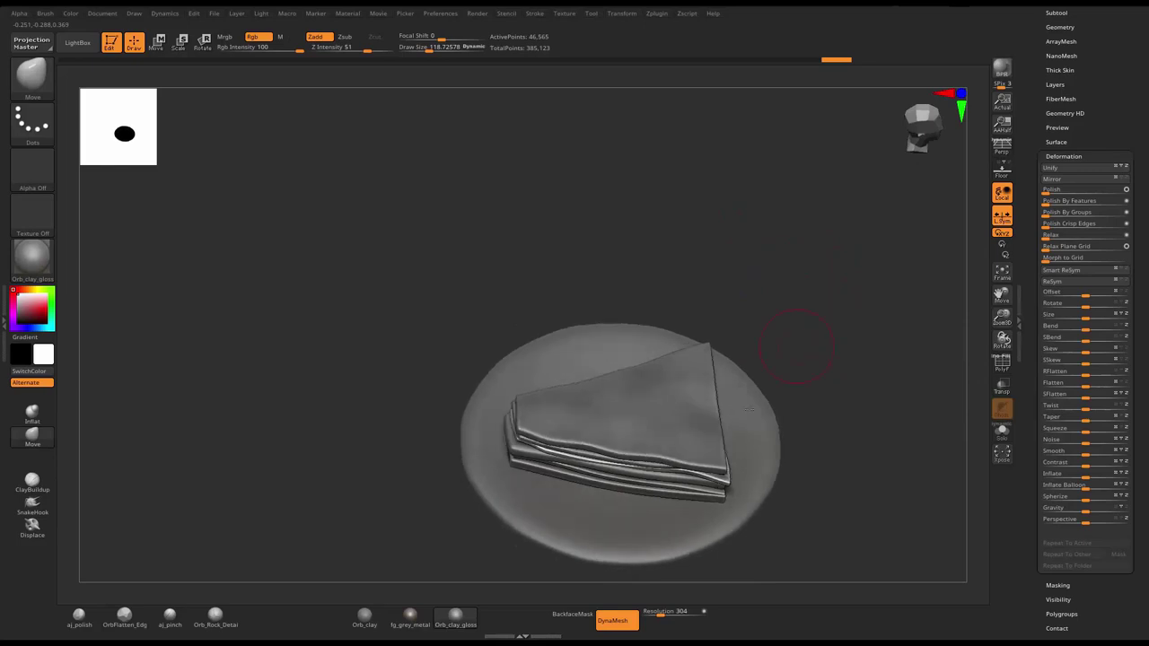
alt+click(722, 467)
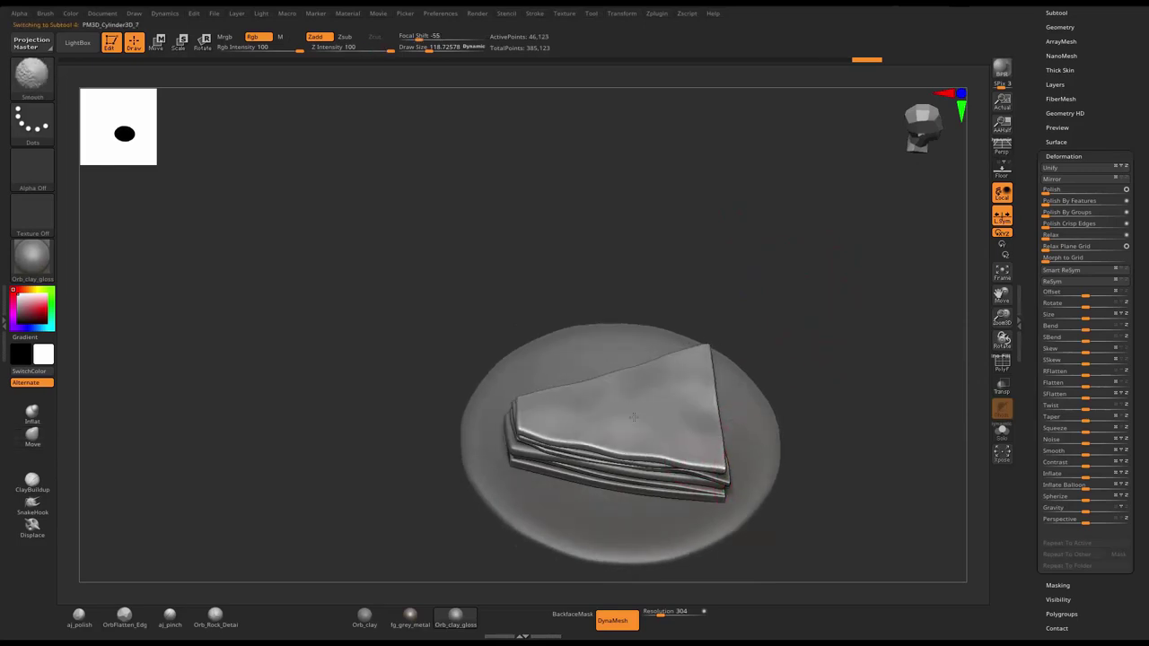
- Switch to the Move brush, append a trial Arrow3D subtool, then delete it
key(b)
key(m)
key(v)
click(1057, 13)
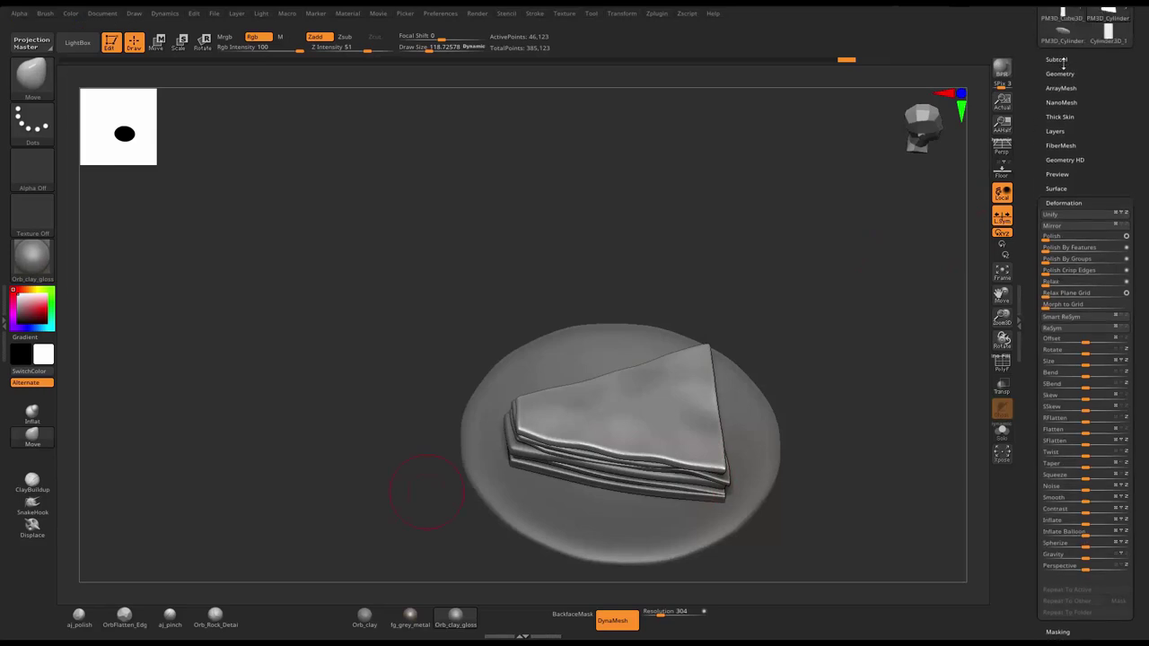
click(1110, 333)
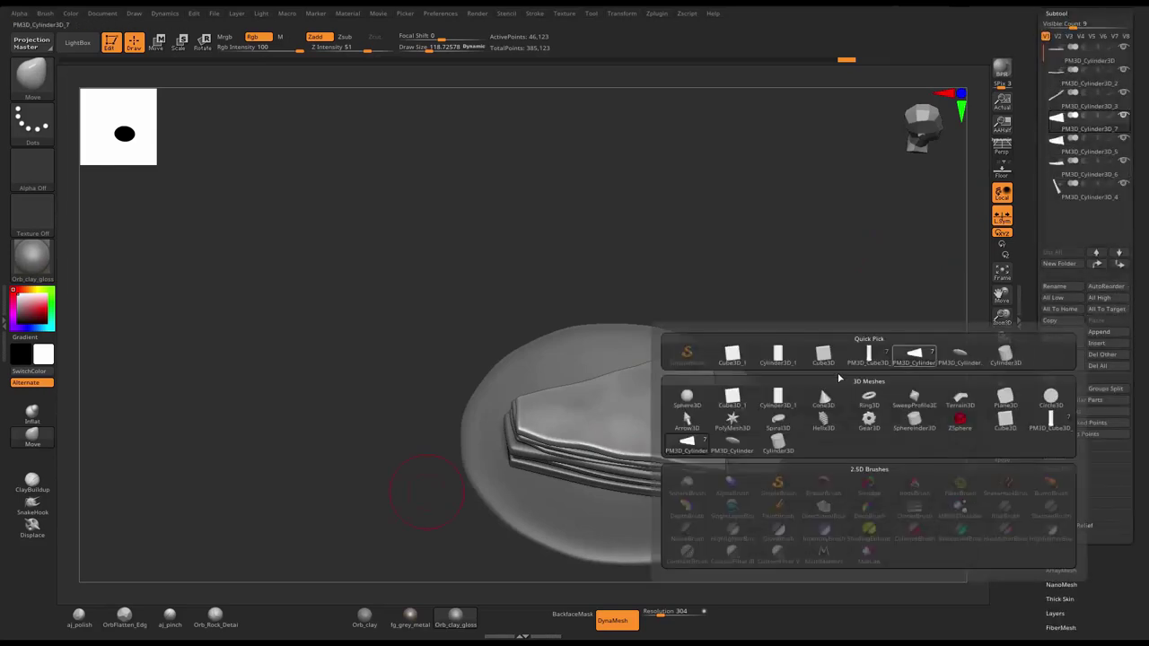
click(680, 416)
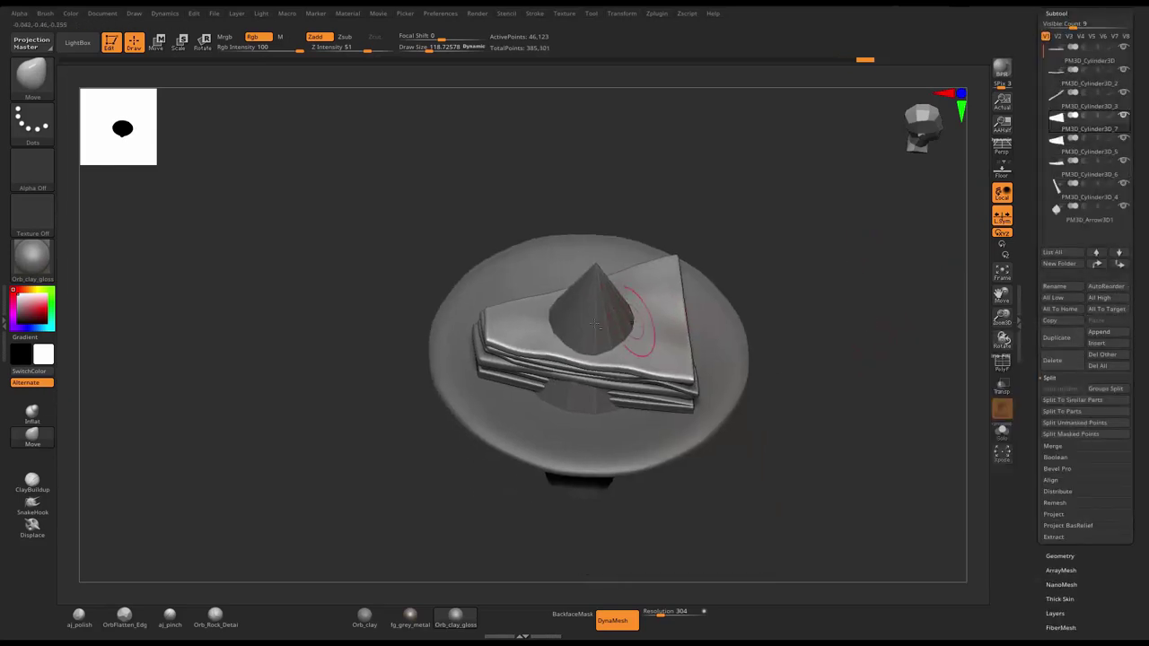
click(1058, 363)
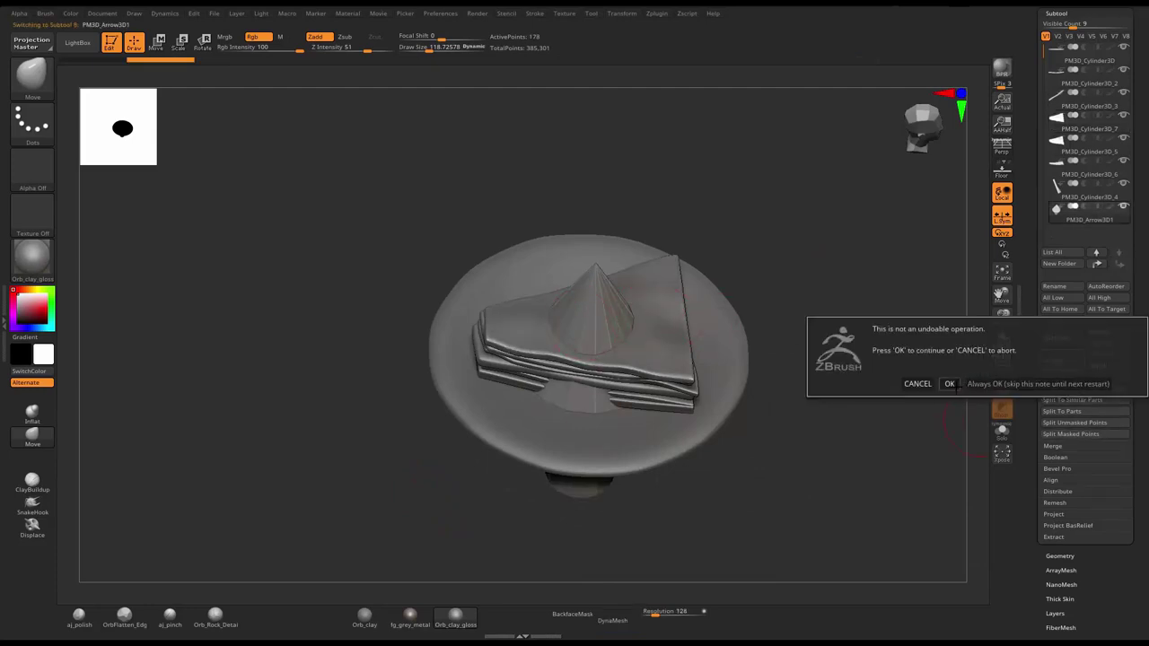
click(950, 385)
- Append a Sphere3D, shrink it, and raise it onto the top of the slice
click(1105, 338)
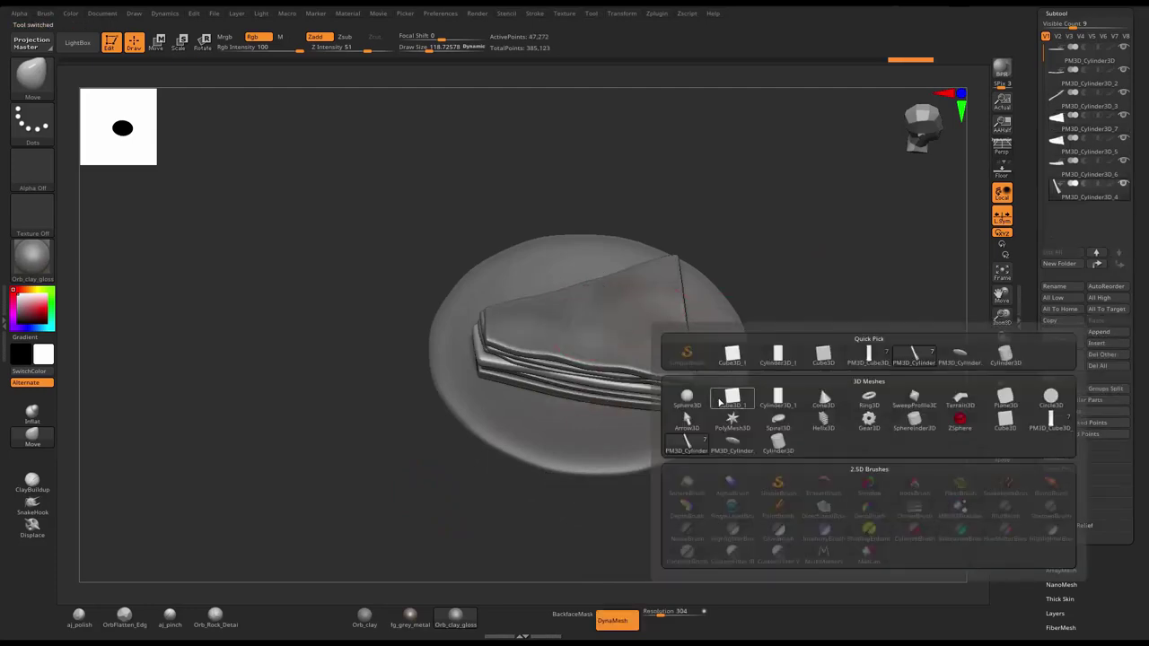
click(687, 404)
key(w)
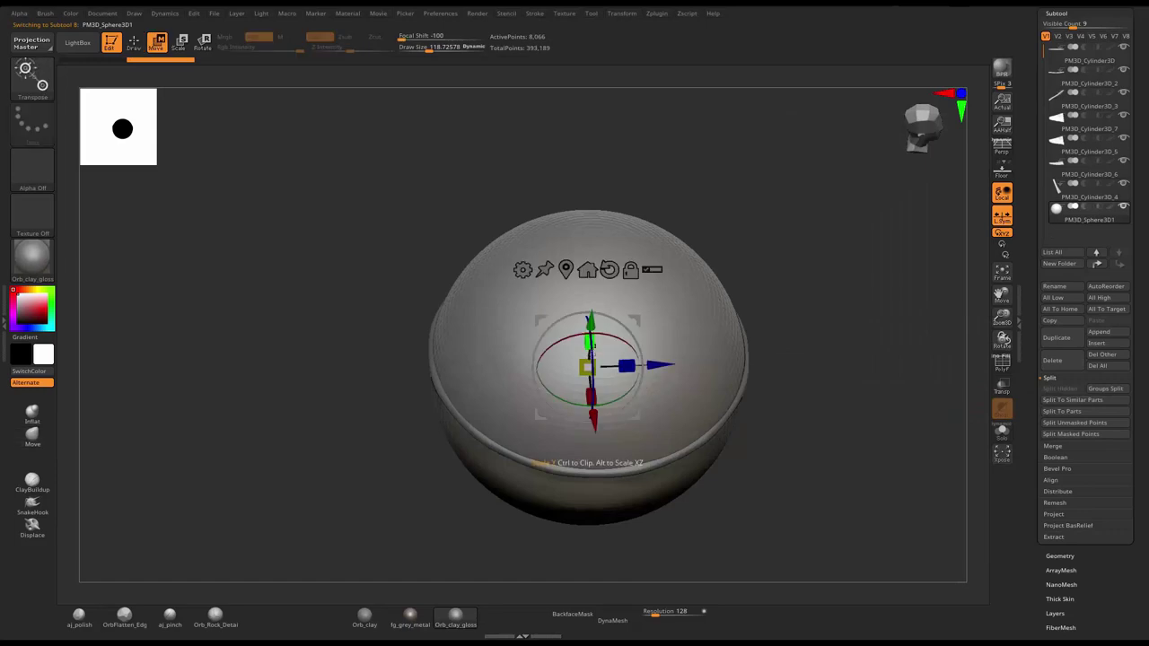
drag(586, 366, 534, 468)
mouse_move(590, 341)
mouse_down()
mouse_move(593, 291)
mouse_move(575, 334)
mouse_move(611, 241)
mouse_up()
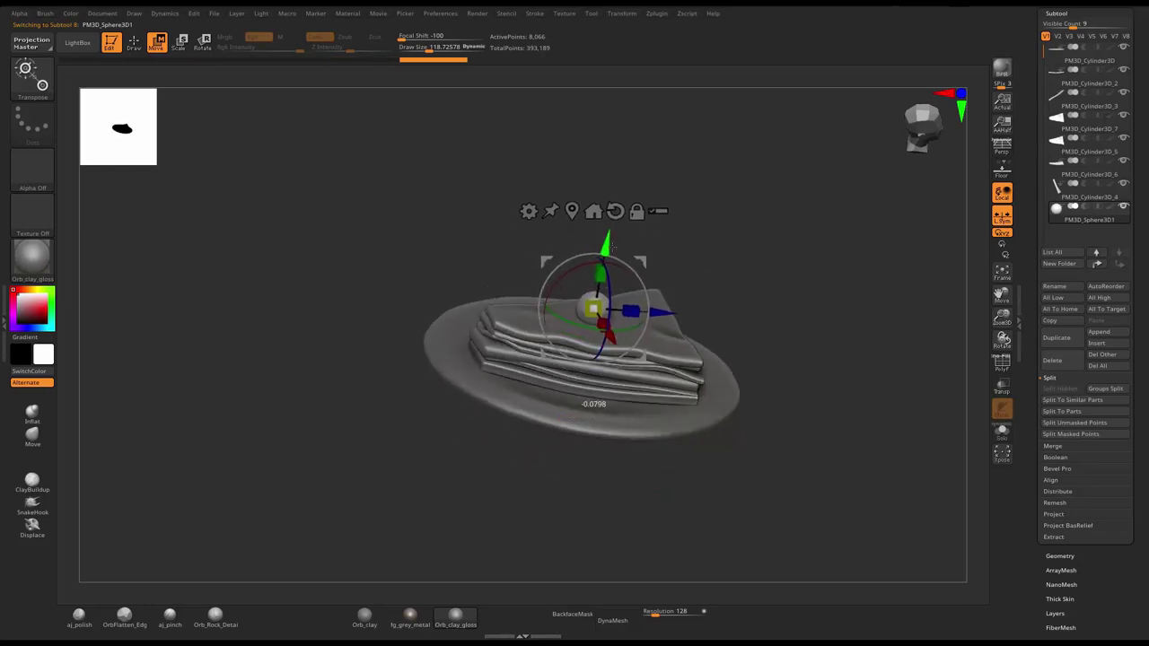
key(q)
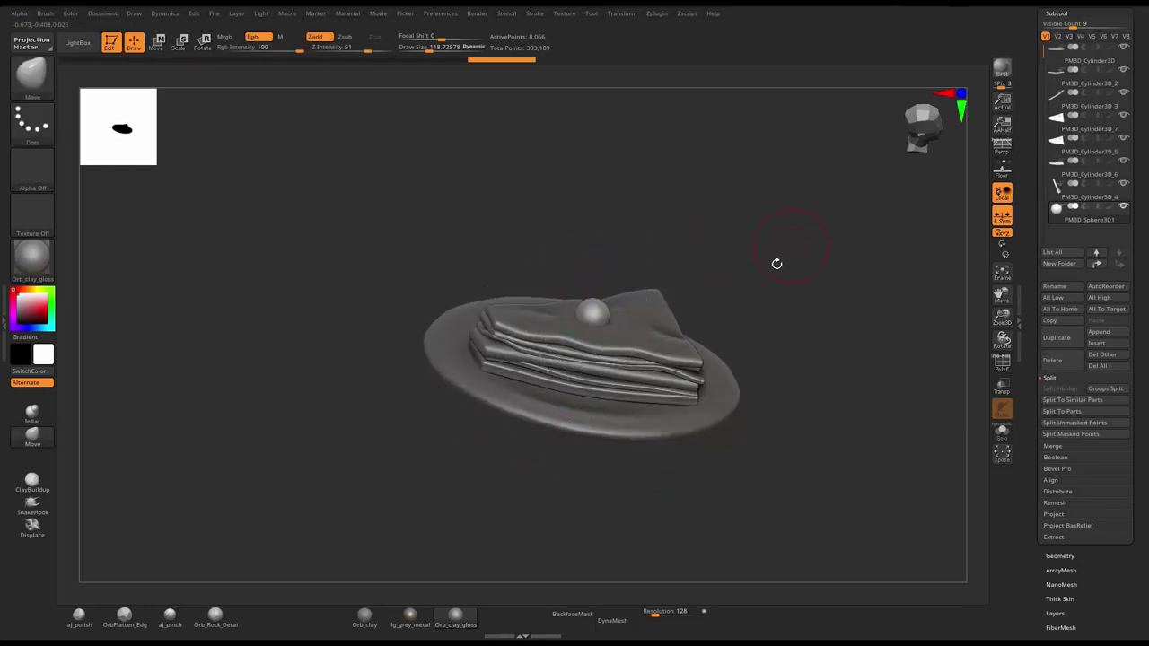
mouse_move(776, 263)
mouse_down()
mouse_move(810, 324)
mouse_move(844, 318)
mouse_move(823, 305)
mouse_move(803, 354)
mouse_up()
alt+click(715, 400)
text(352)
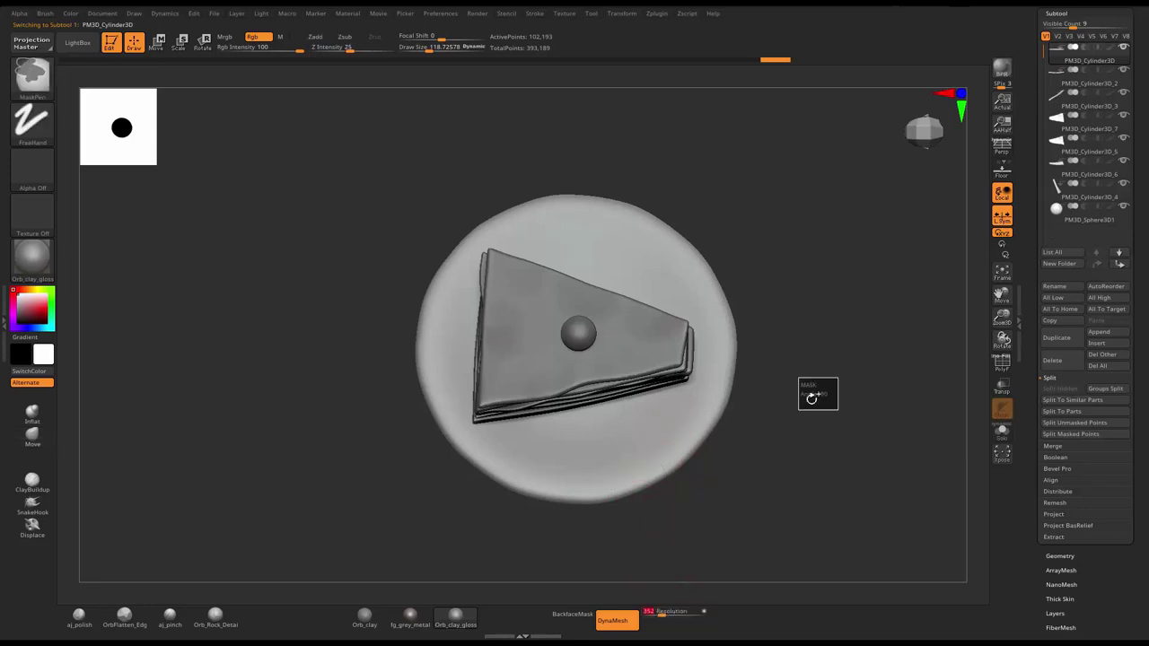
- Load the FP_Metal_01 brush and lower Z Intensity to 8
click(83, 45)
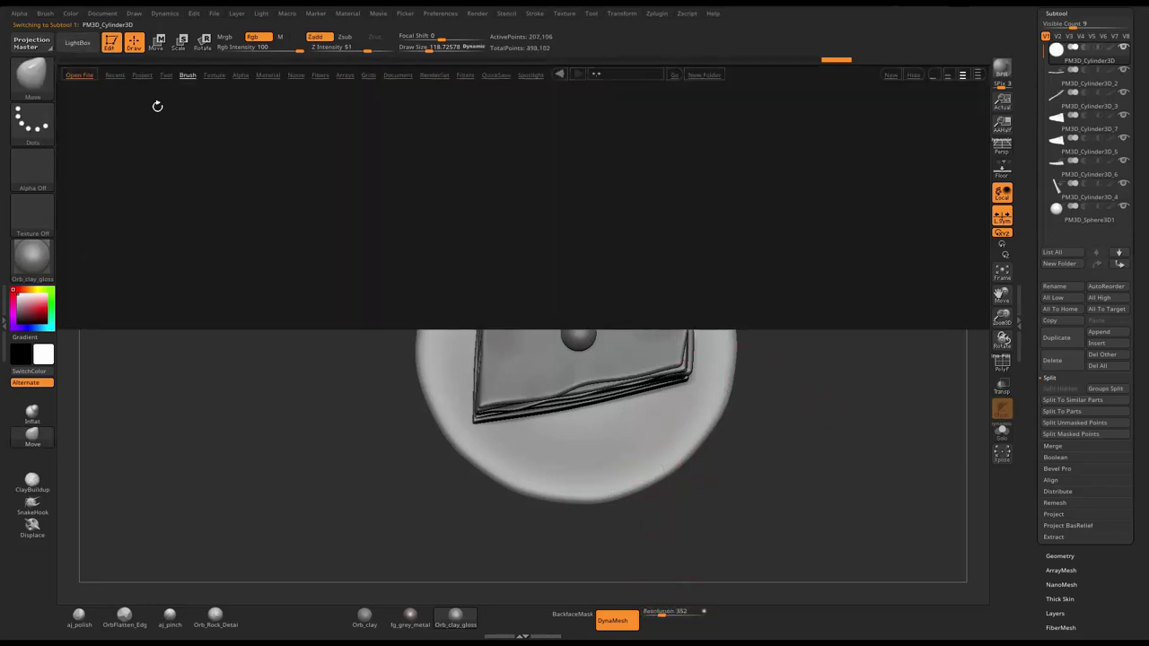
double_click(99, 191)
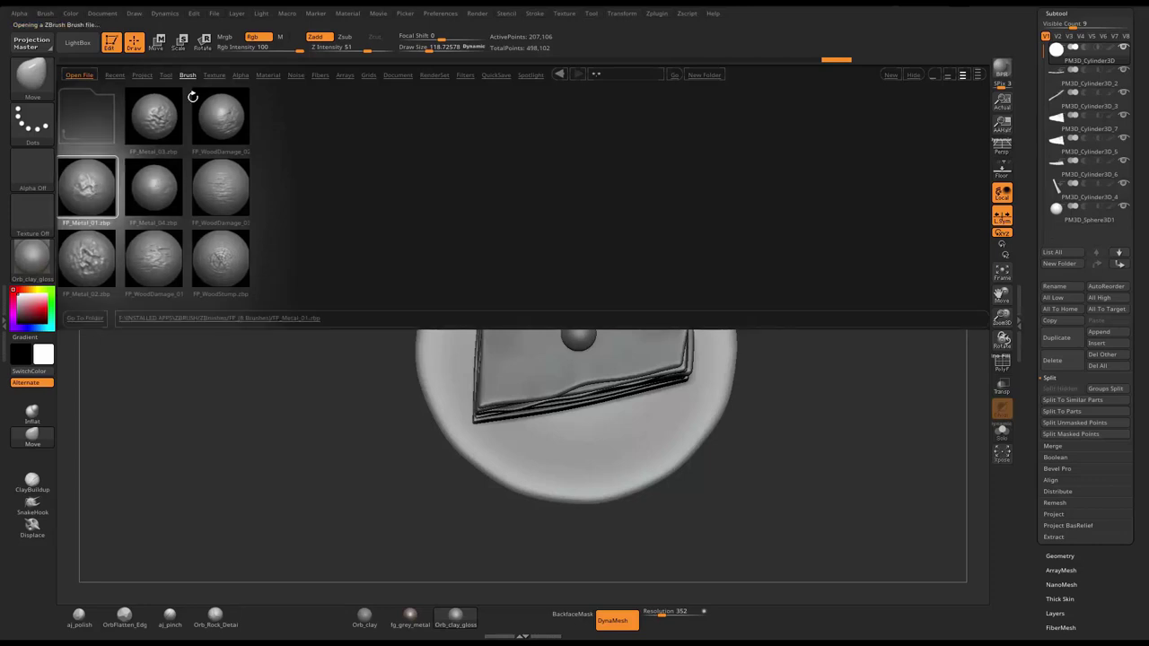
drag(337, 53, 329, 54)
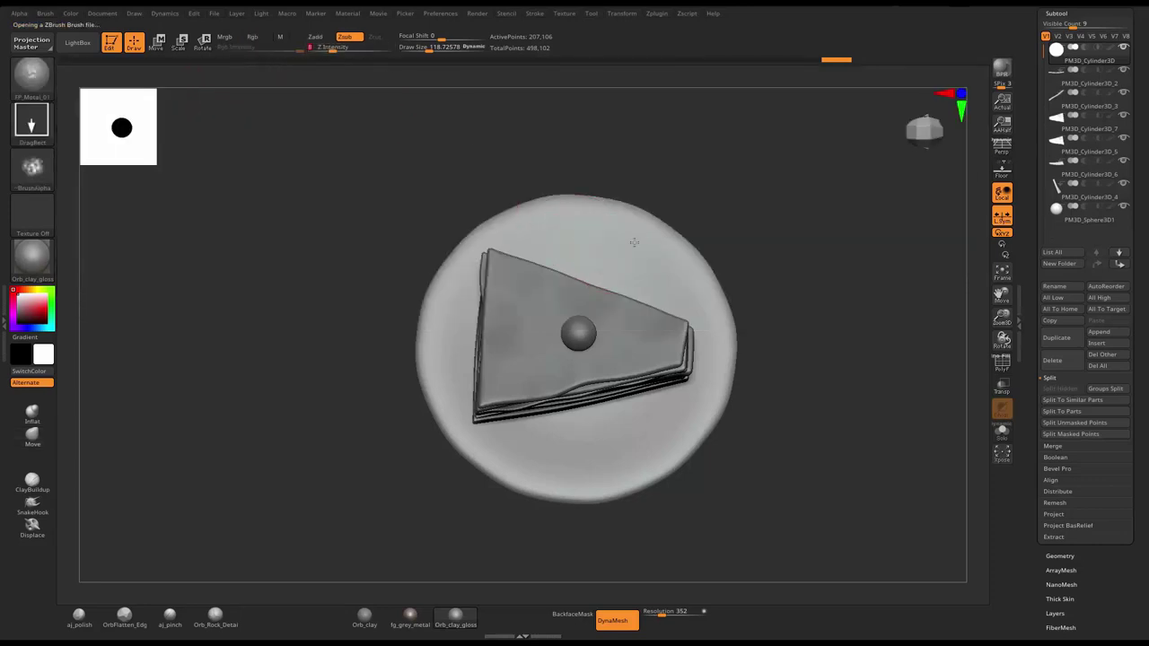
- Solo the plate to inspect it, then turn Solo off so all parts show again
click(1002, 432)
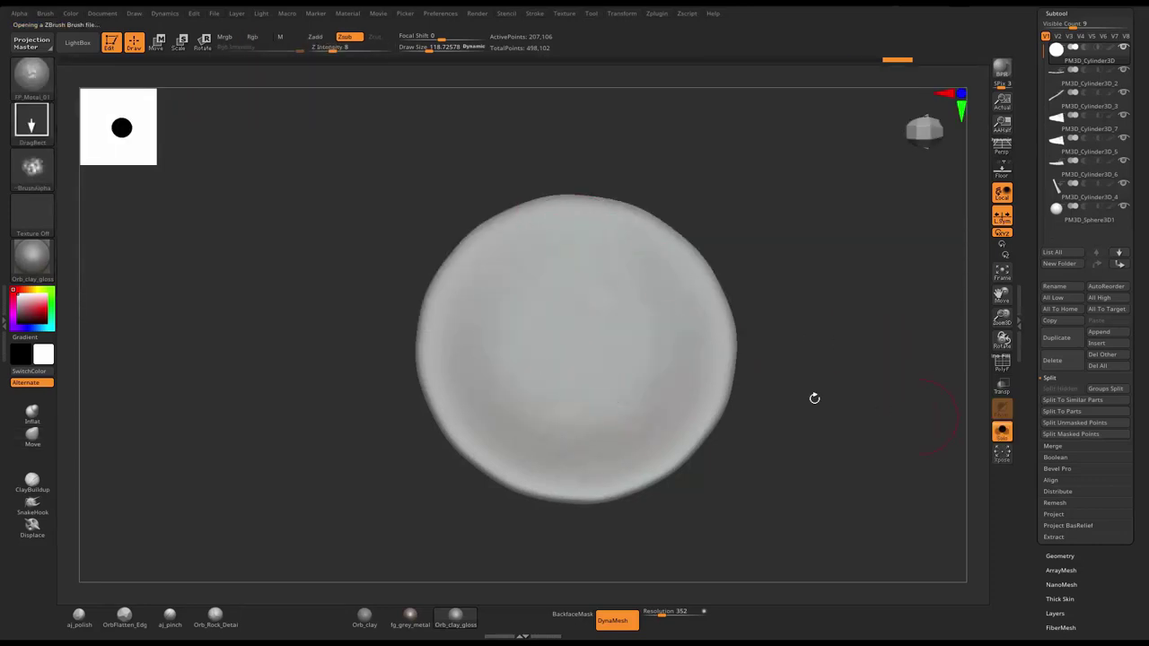
mouse_move(834, 274)
mouse_down()
mouse_move(677, 310)
mouse_move(916, 495)
mouse_up()
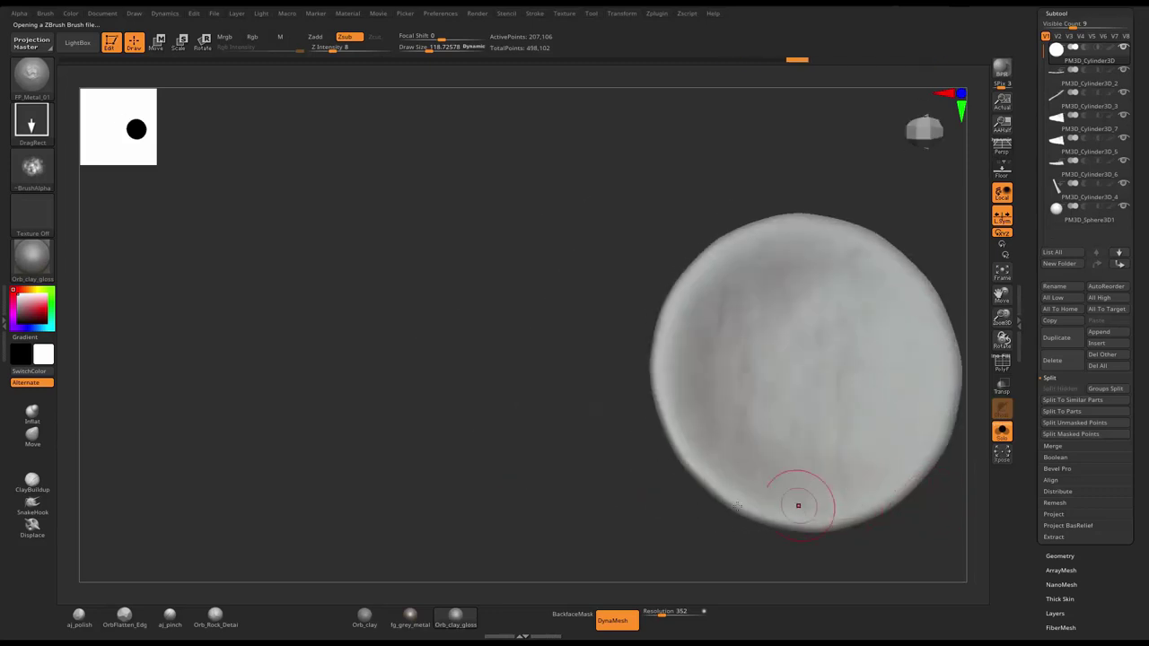
click(1002, 431)
drag(952, 435, 965, 250)
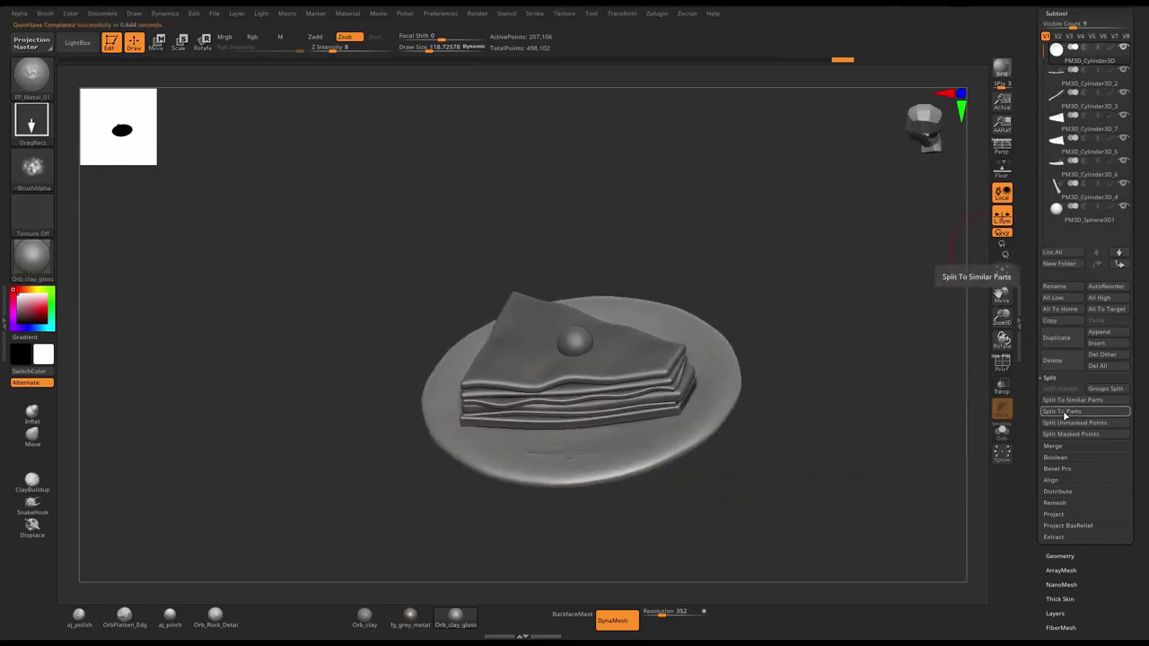
- MergeDown the plate and layered slice into one subtool, confirming the warning
click(1052, 447)
click(1059, 400)
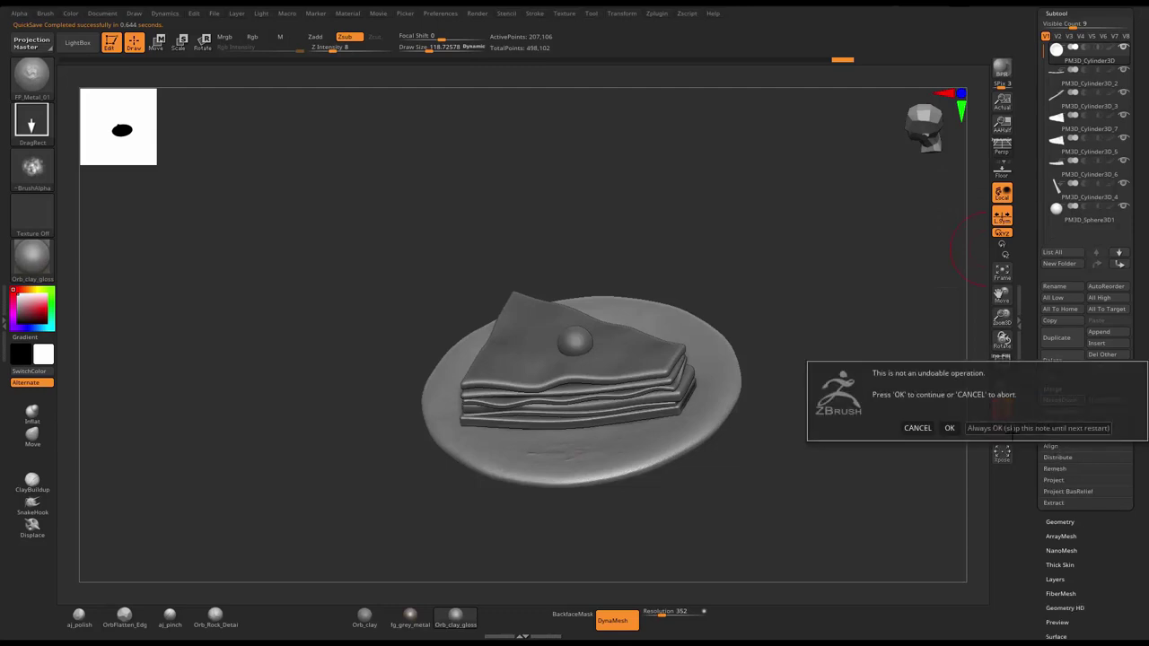
key(Return)
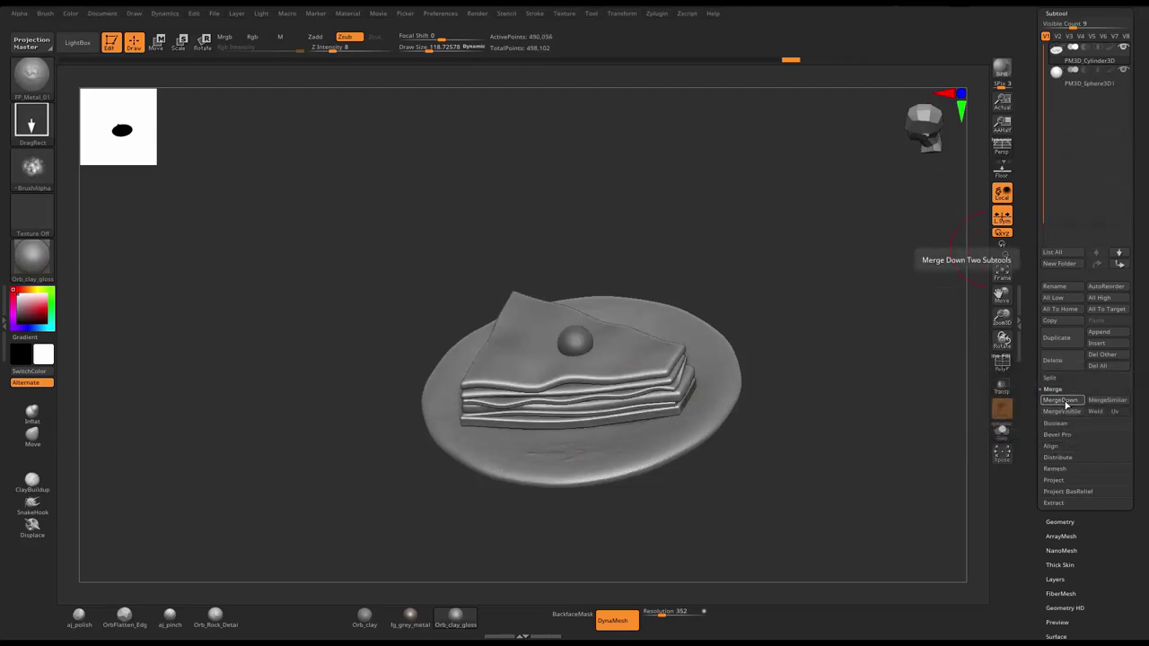
- Switch to the wooden table model in the Tool palette
drag(898, 203, 841, 275)
scroll(1069, 180, up, 2)
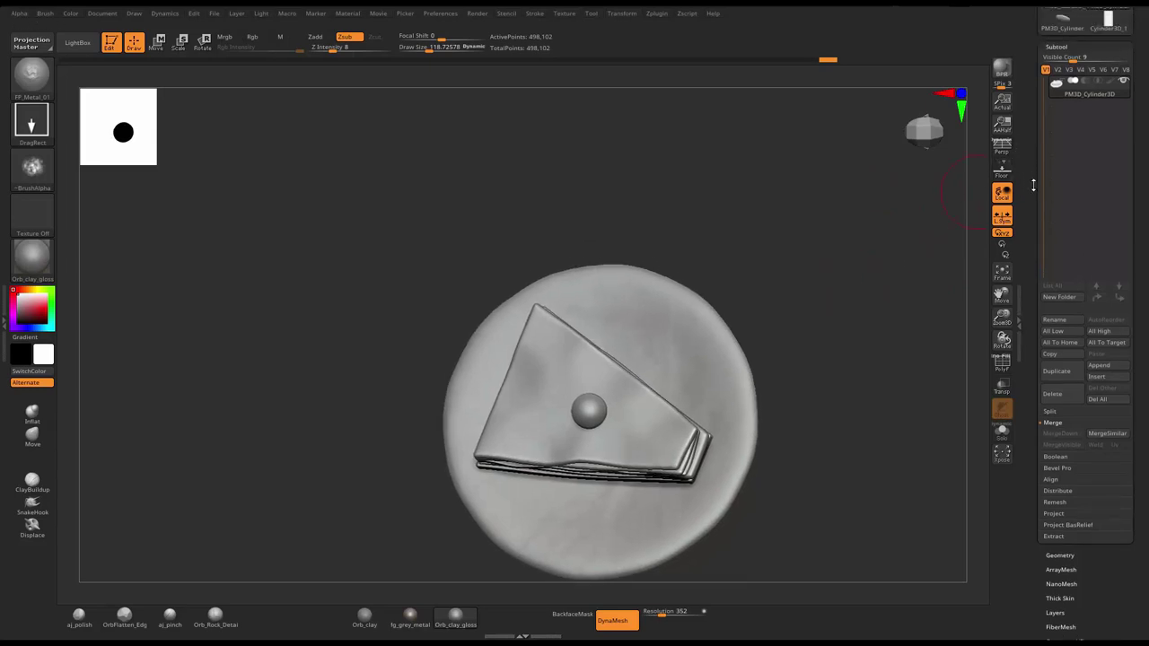
scroll(1058, 188, up, 3)
click(1058, 189)
- Frame the wooden table and append the merged plate-and-slice subtool to it
drag(854, 341, 849, 272)
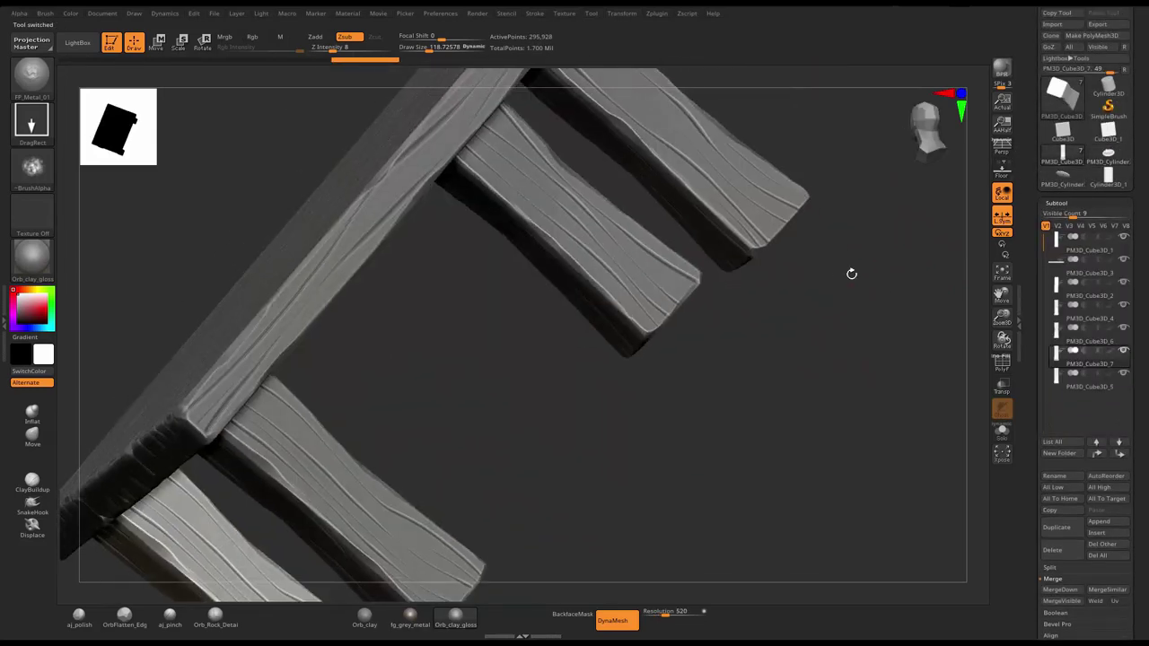
mouse_move(811, 388)
mouse_down()
mouse_move(859, 333)
mouse_move(664, 377)
mouse_move(718, 422)
mouse_move(969, 395)
mouse_up()
key(f)
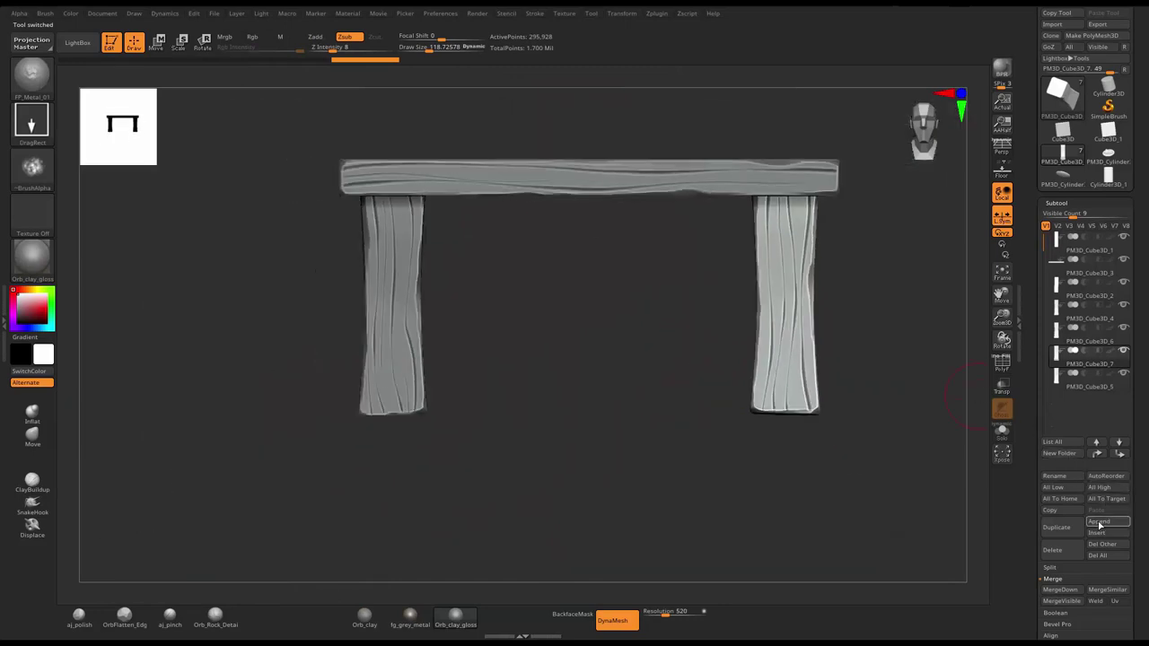
click(1099, 522)
click(686, 497)
- Move the plate to the table centre and rotate it about 62 degrees
mouse_move(687, 493)
mouse_down()
mouse_move(623, 373)
mouse_move(603, 184)
mouse_up()
alt+click(608, 191)
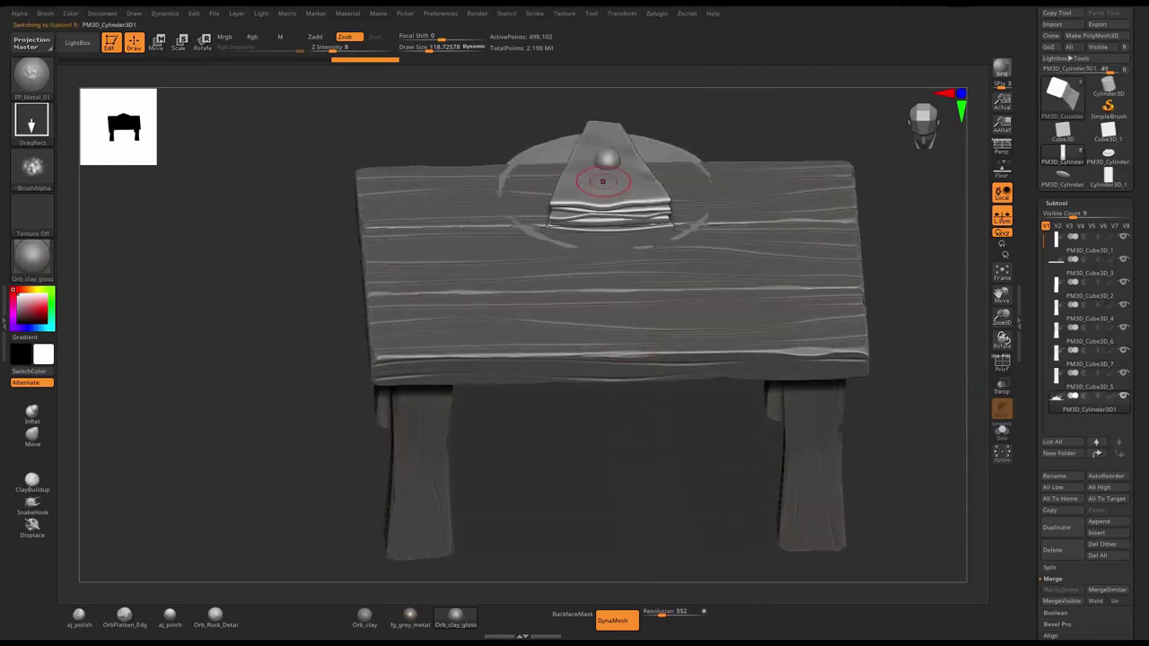
key(w)
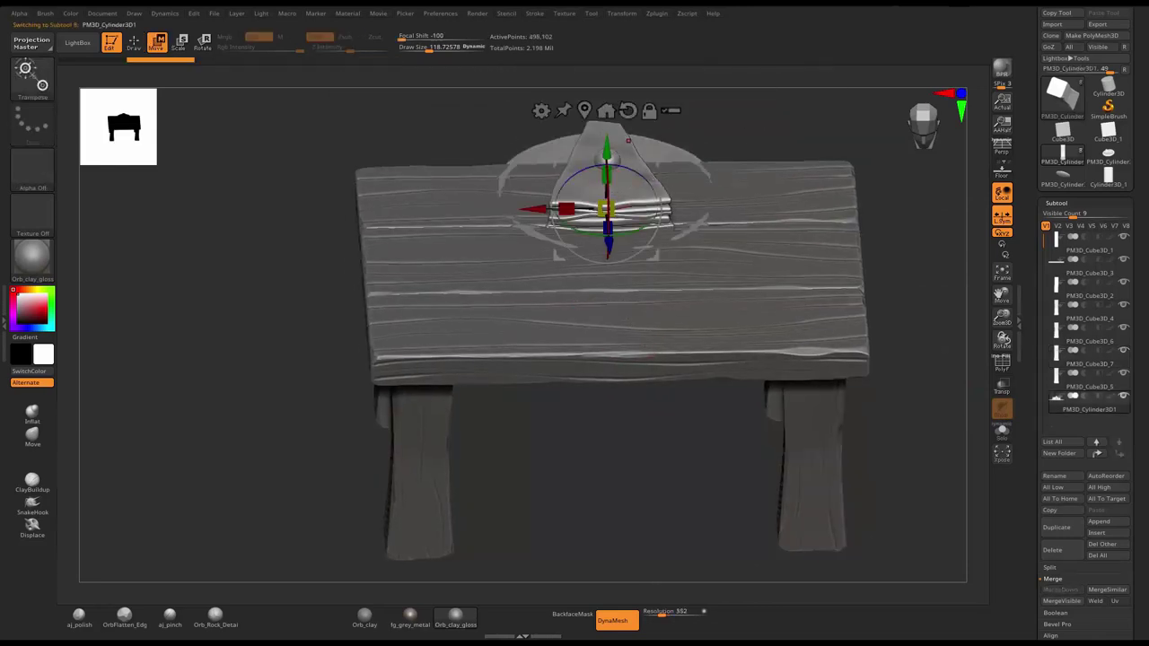
click(608, 185)
drag(616, 117, 659, 126)
mouse_move(610, 158)
mouse_down()
mouse_move(628, 316)
mouse_move(619, 325)
mouse_up()
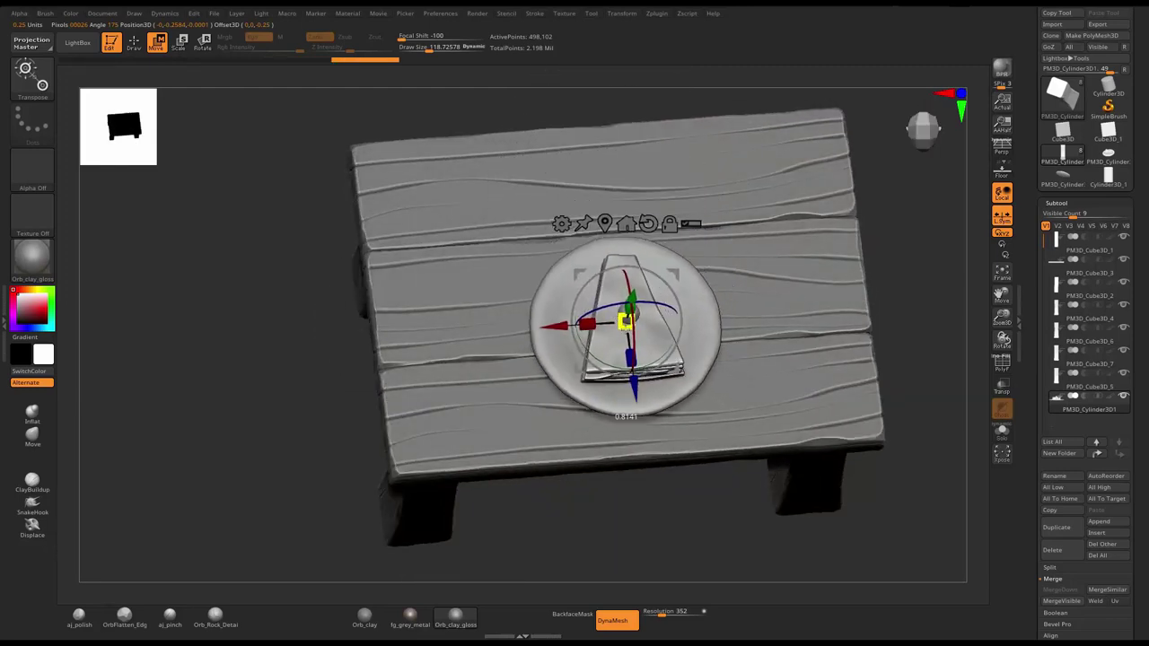
drag(621, 375, 589, 382)
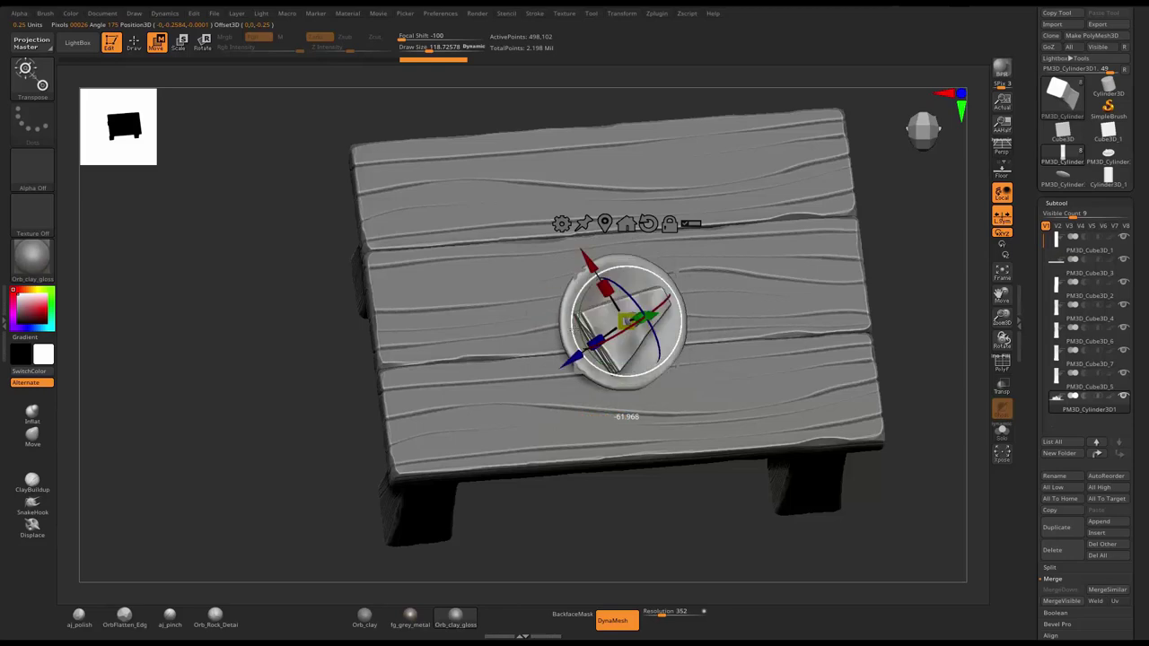
- Nudge the plate toward the table's front edge and check its placement from several angles
drag(589, 503, 589, 424)
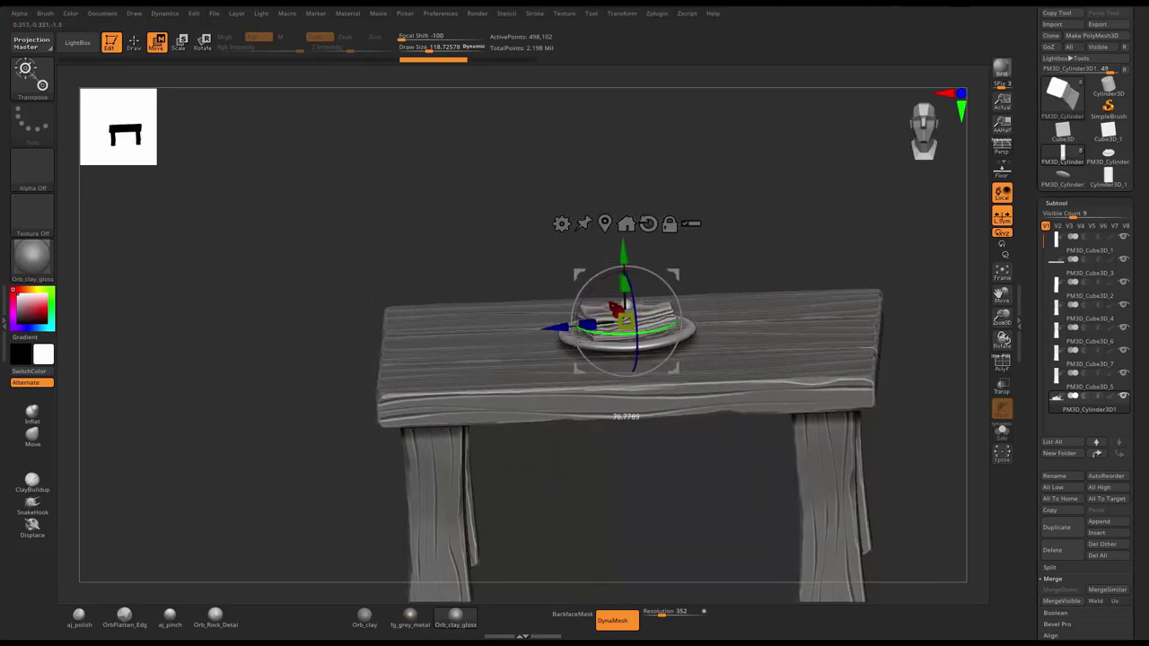
drag(778, 224, 791, 269)
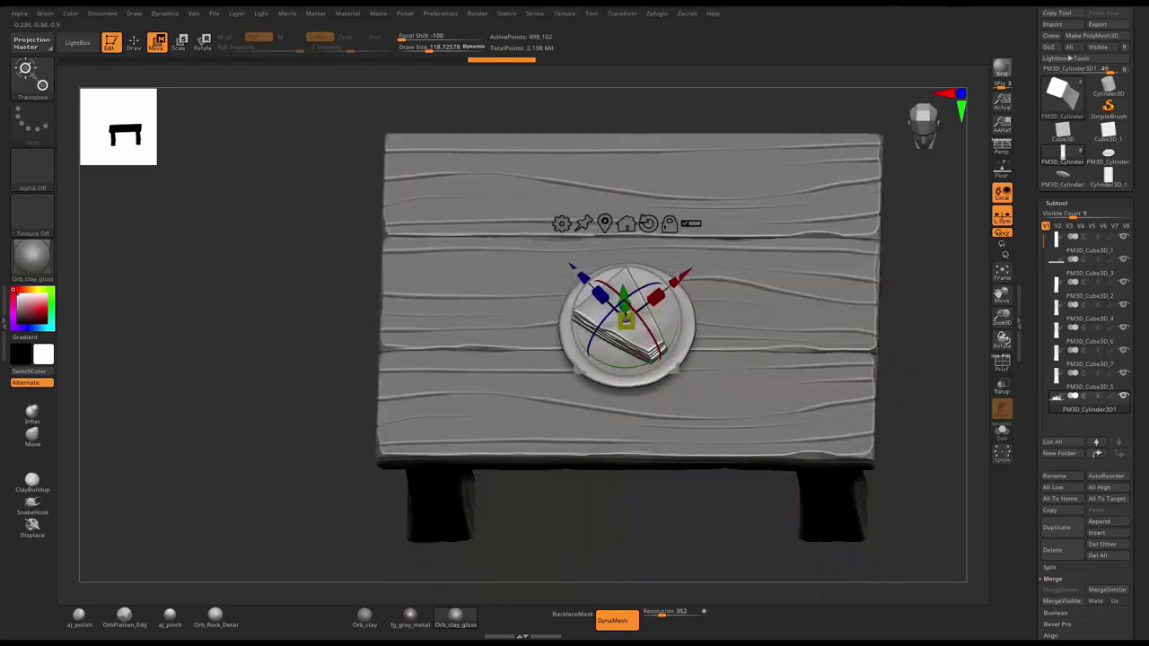
drag(629, 270, 629, 283)
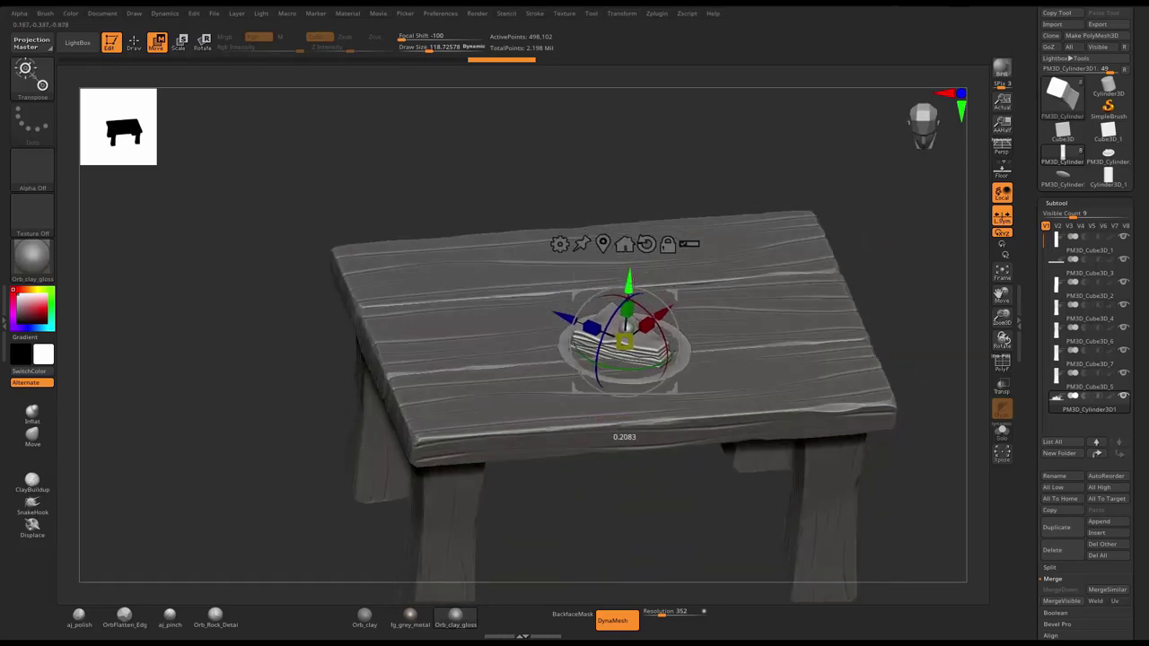
mouse_move(886, 251)
mouse_down()
mouse_move(749, 381)
mouse_move(656, 261)
mouse_move(624, 291)
mouse_up()
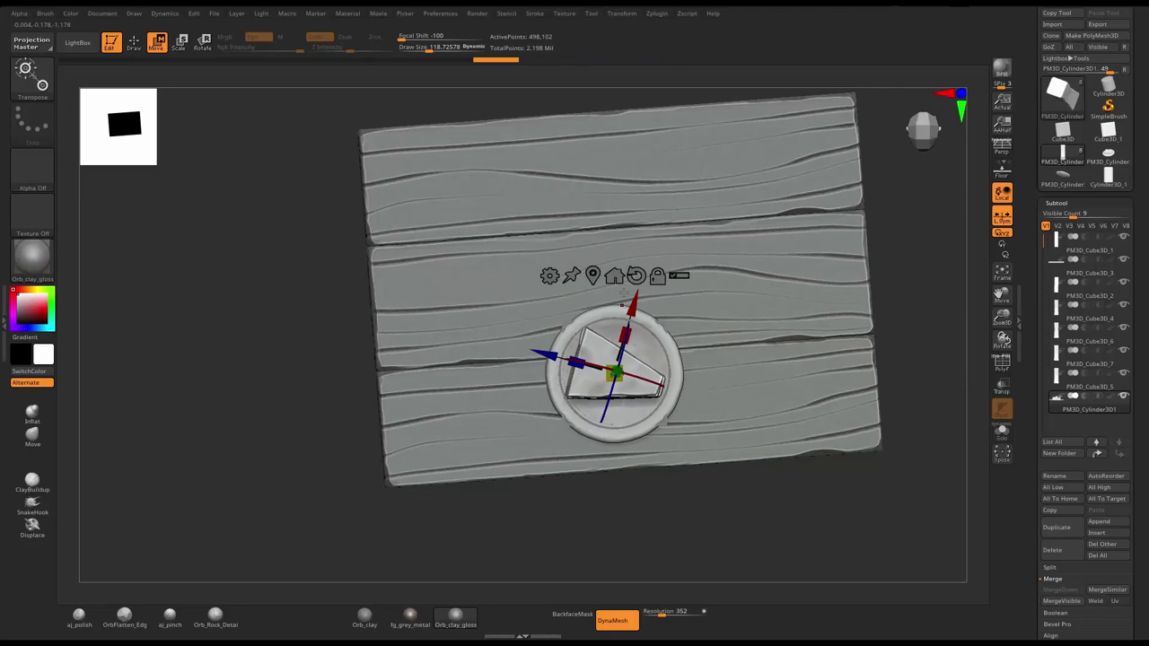
drag(960, 330, 915, 281)
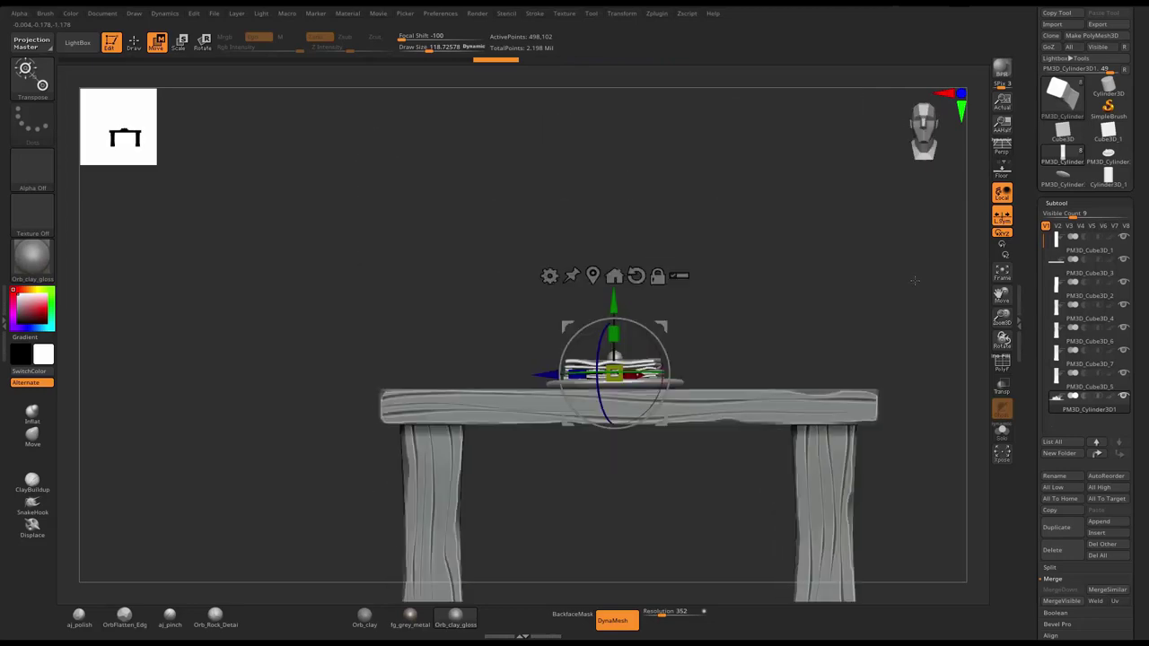
key(q)
mouse_move(834, 270)
mouse_down()
mouse_move(808, 216)
mouse_move(812, 287)
mouse_move(879, 239)
mouse_up()
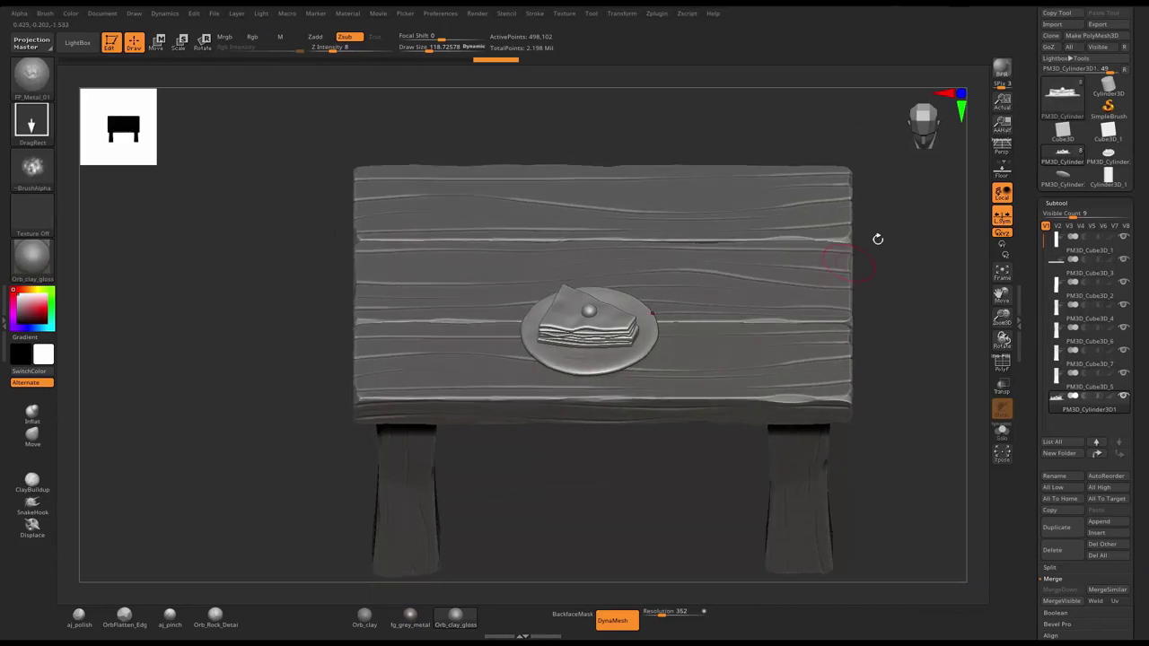
mouse_move(917, 290)
mouse_down()
mouse_move(918, 240)
mouse_move(919, 257)
mouse_up()
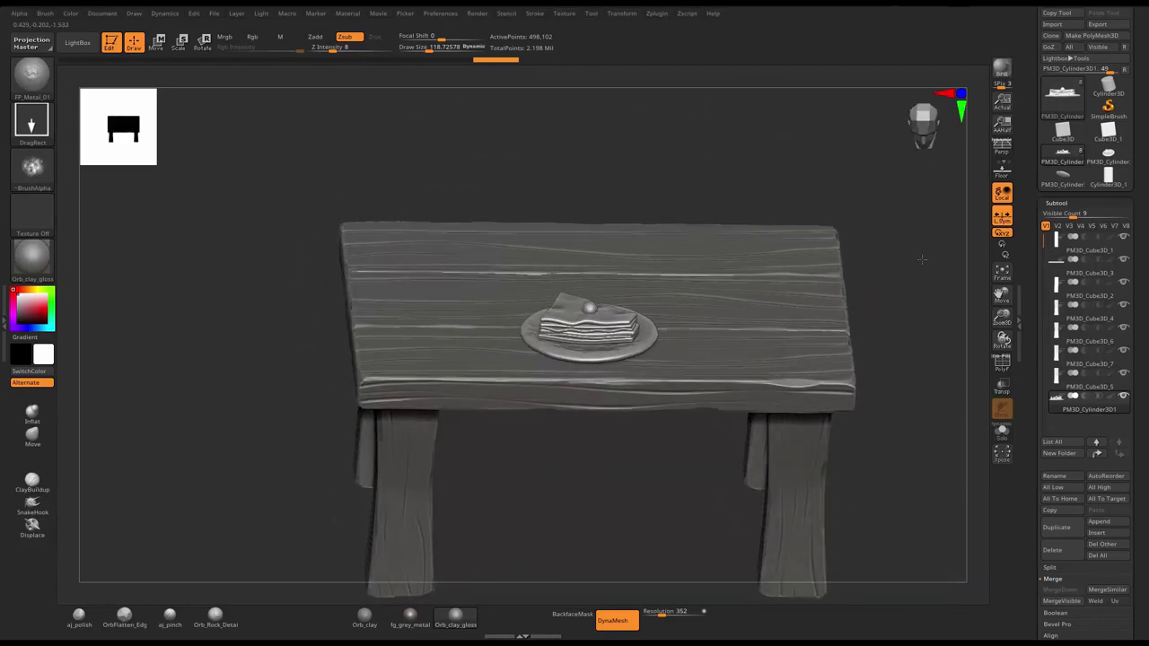
- Append a Cube3D, move it to the table centre, and scale it into a thin wide slab
click(1099, 523)
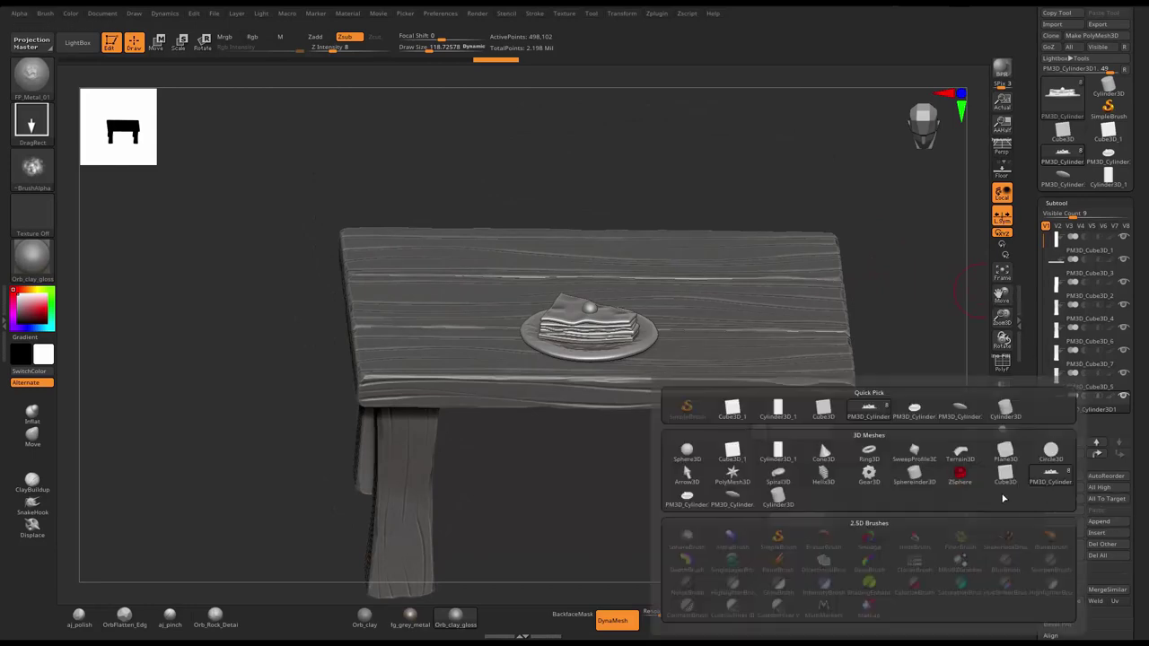
click(732, 455)
mouse_move(731, 436)
mouse_down()
mouse_move(788, 224)
mouse_move(565, 290)
mouse_up()
key(w)
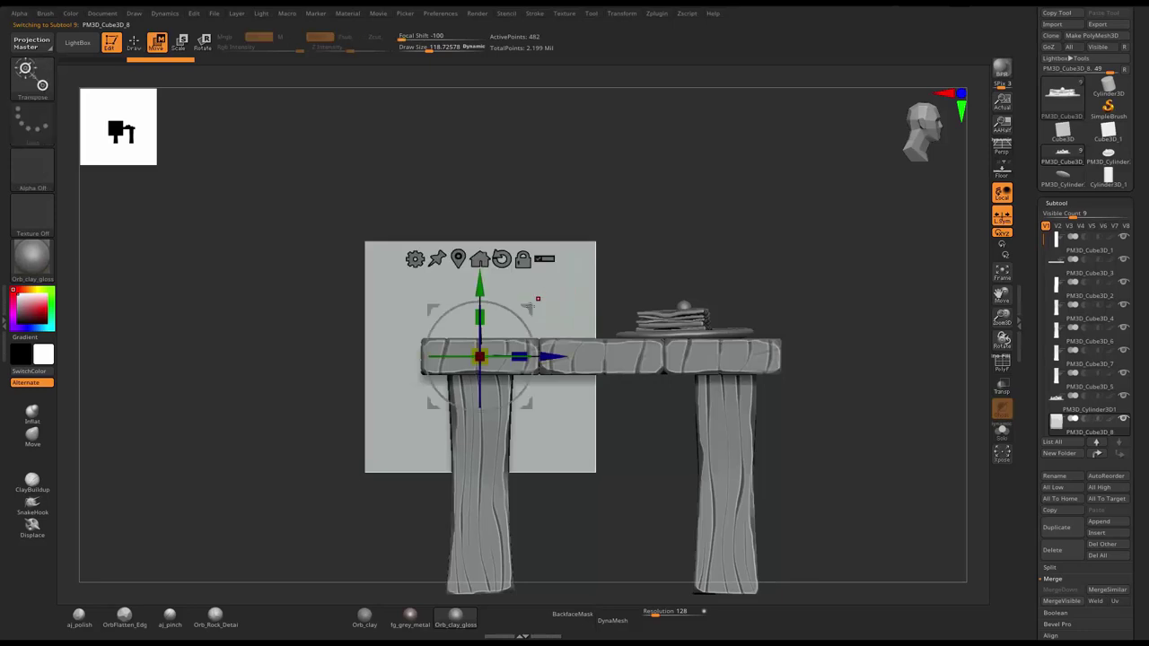
drag(557, 357, 712, 356)
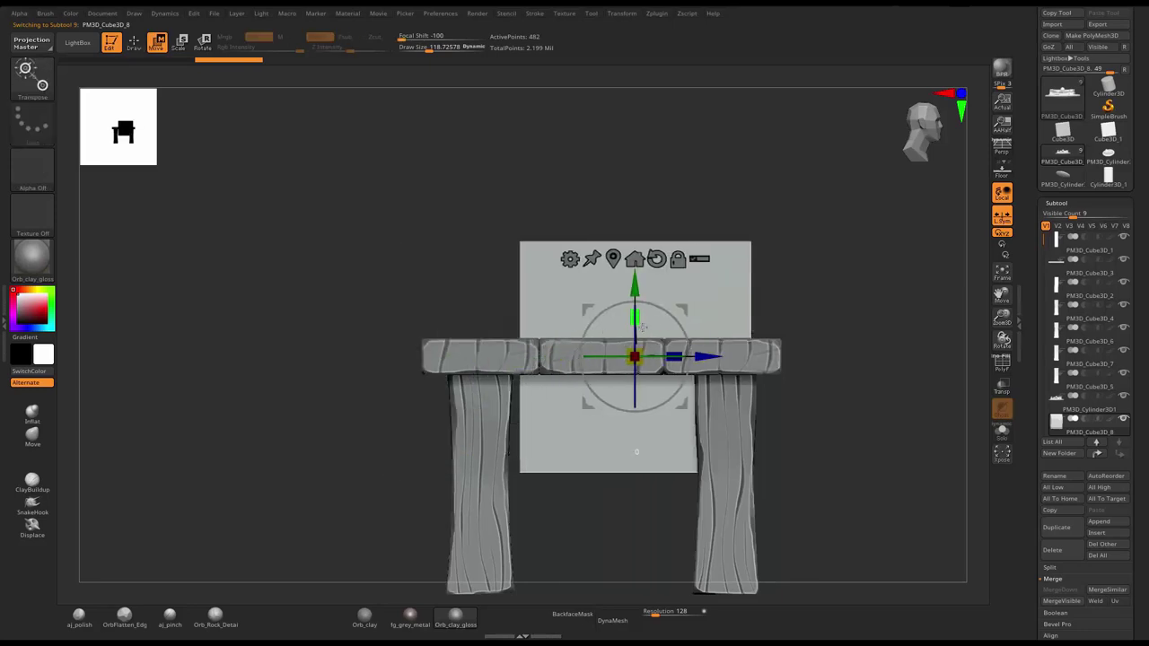
mouse_move(642, 329)
mouse_down()
mouse_move(648, 444)
mouse_move(635, 305)
mouse_up()
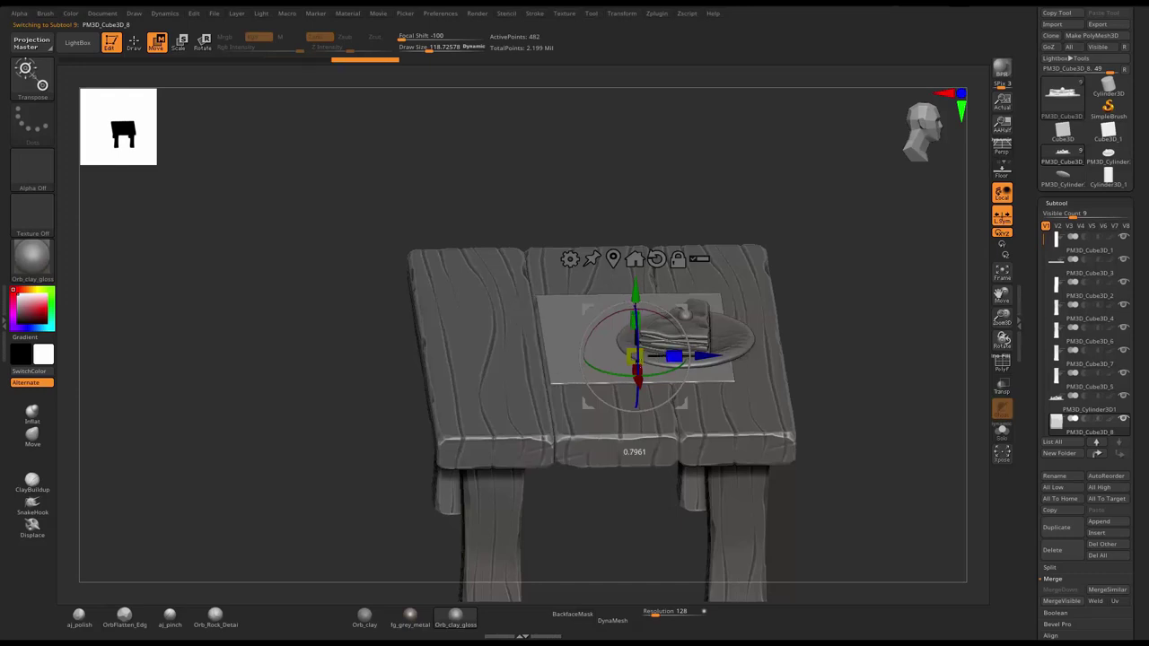
mouse_move(673, 356)
mouse_down()
mouse_move(718, 356)
mouse_move(643, 356)
mouse_up()
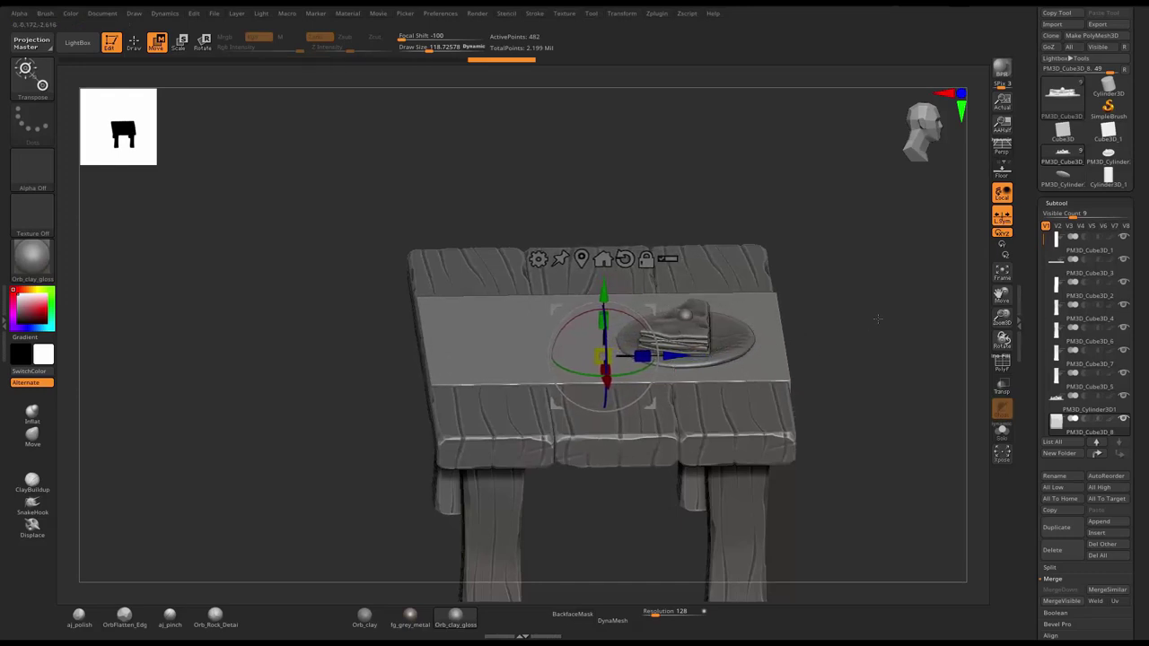
- Inspect the slab from below and the side, ending on a straight front view
mouse_move(853, 467)
mouse_down()
mouse_move(853, 246)
mouse_move(853, 440)
mouse_up()
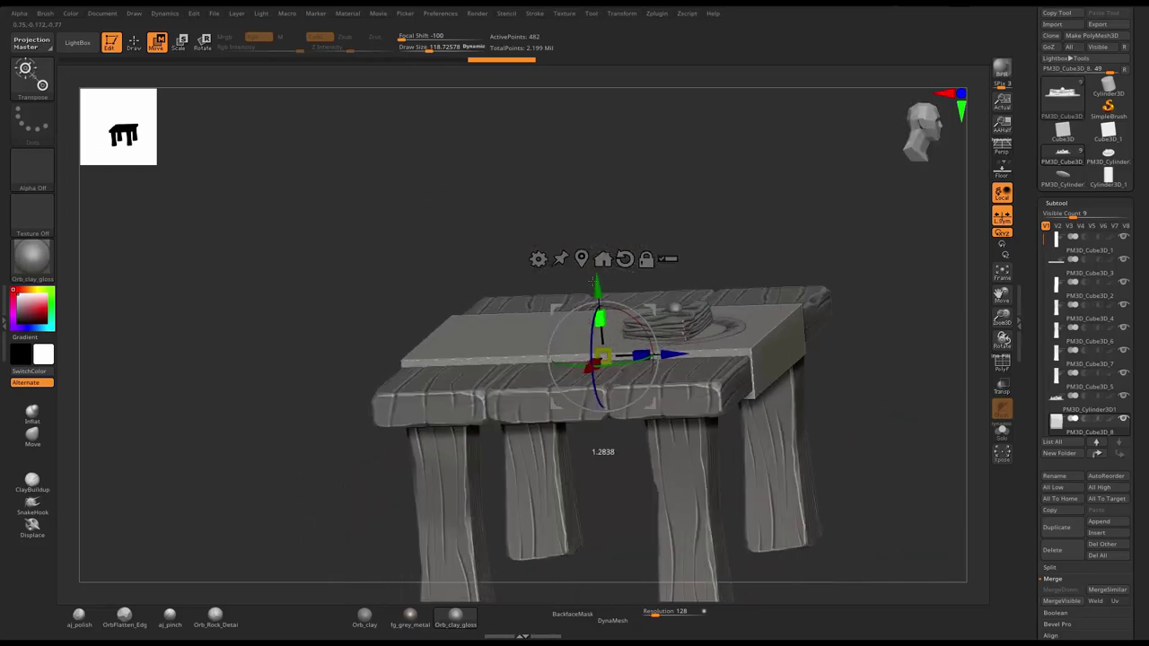
mouse_move(853, 440)
mouse_down()
mouse_move(875, 196)
mouse_move(874, 377)
mouse_move(623, 331)
mouse_move(669, 356)
mouse_up()
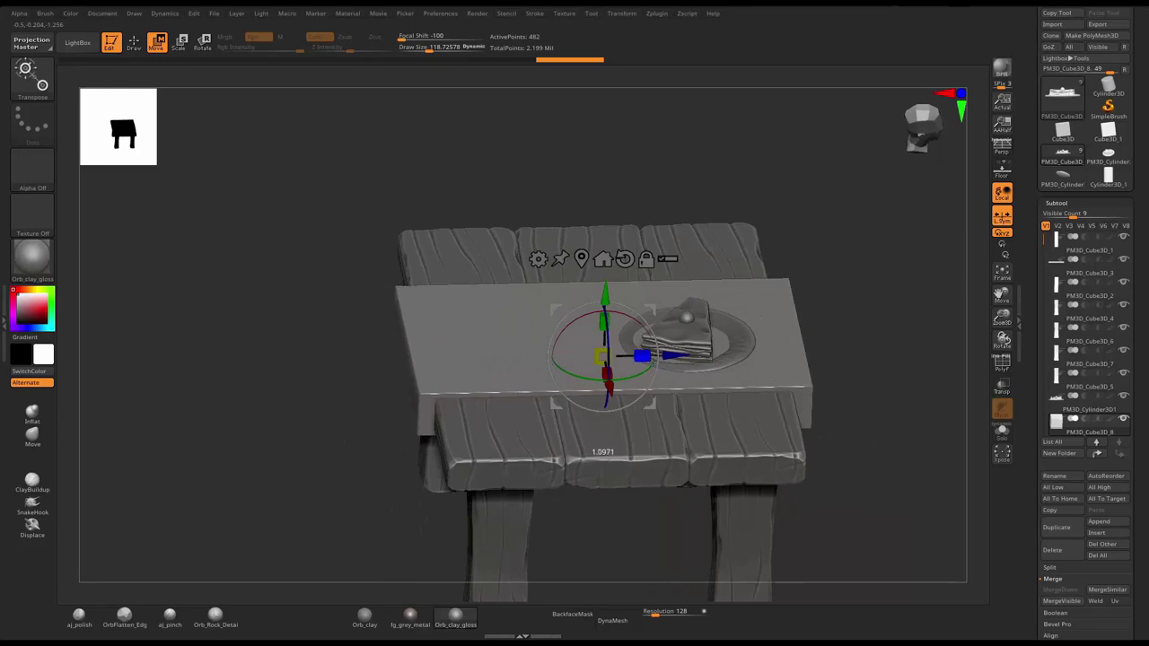
key(q)
mouse_move(833, 293)
mouse_down()
mouse_move(911, 238)
mouse_move(872, 248)
mouse_move(931, 279)
mouse_move(835, 269)
mouse_move(888, 274)
mouse_move(870, 282)
mouse_up()
key(w)
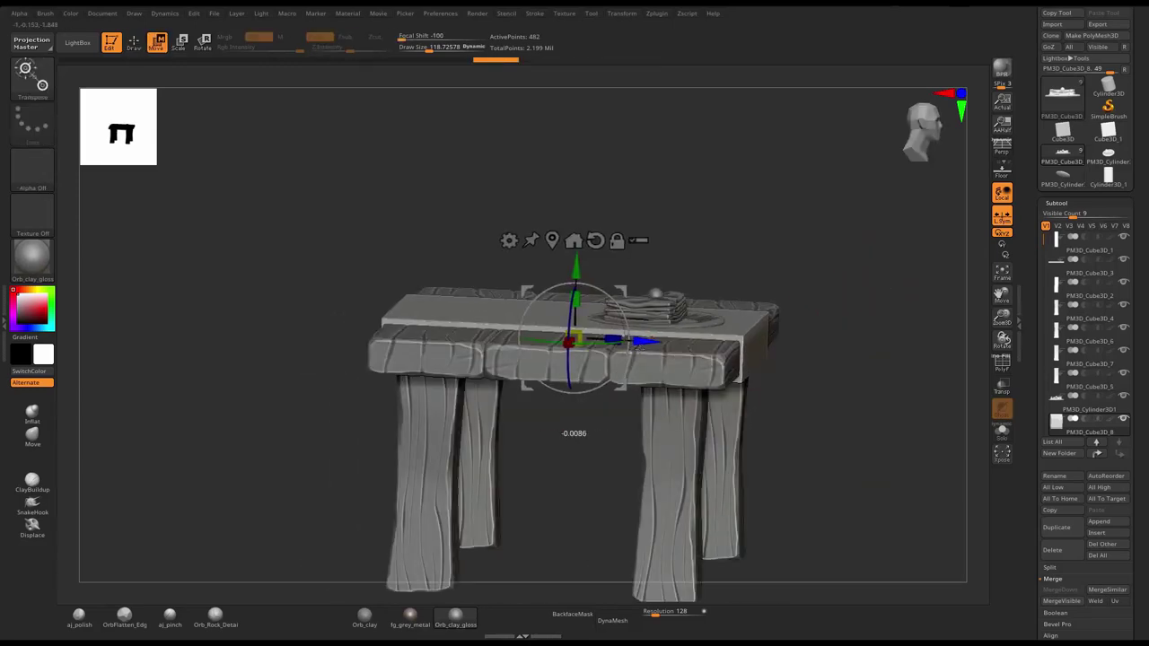
key(q)
drag(851, 311, 868, 266)
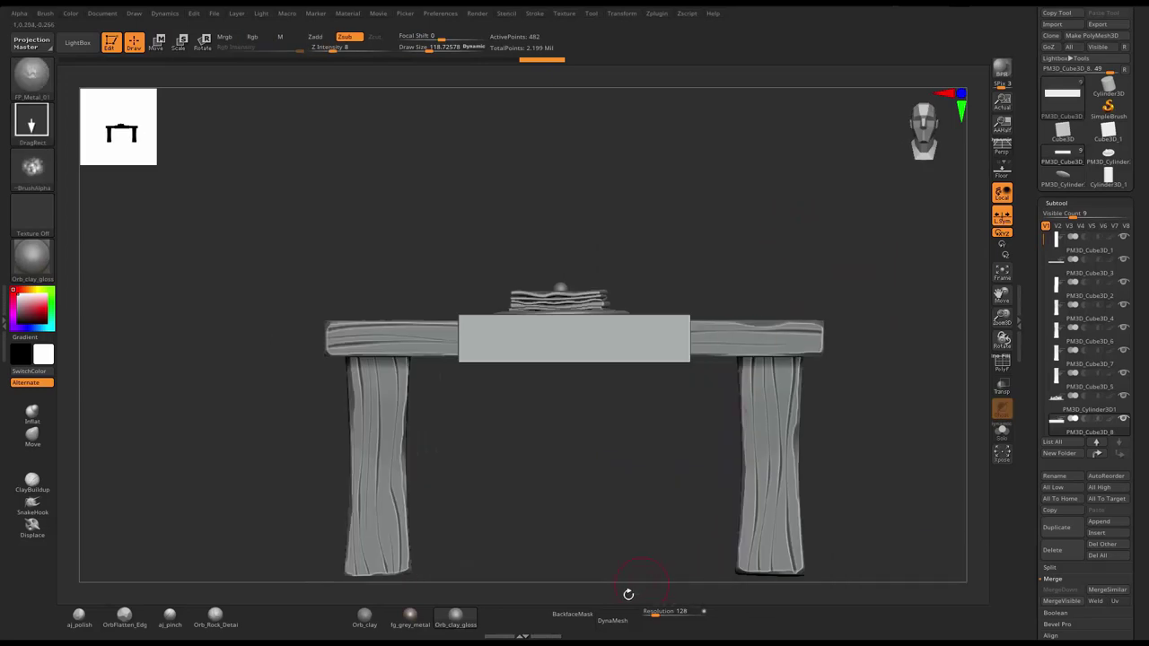
- DynaMesh the slab, switch to the rectangle stroke, and mask a rectangle over the tabletop
click(620, 621)
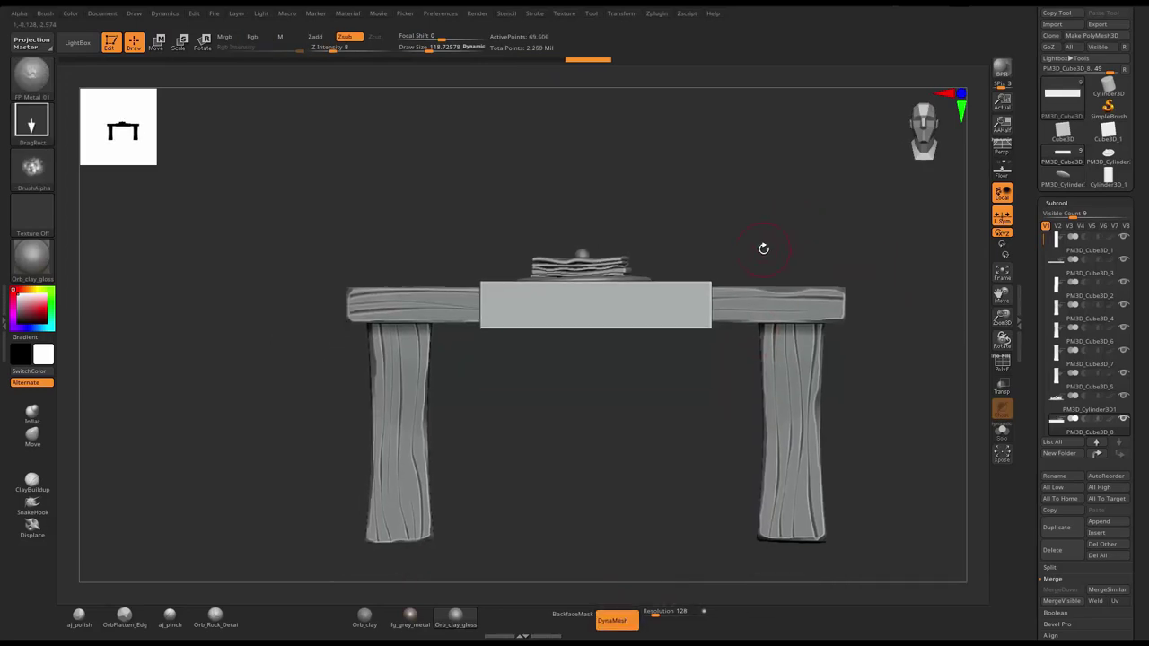
ctrl+click(35, 139)
ctrl+click(320, 136)
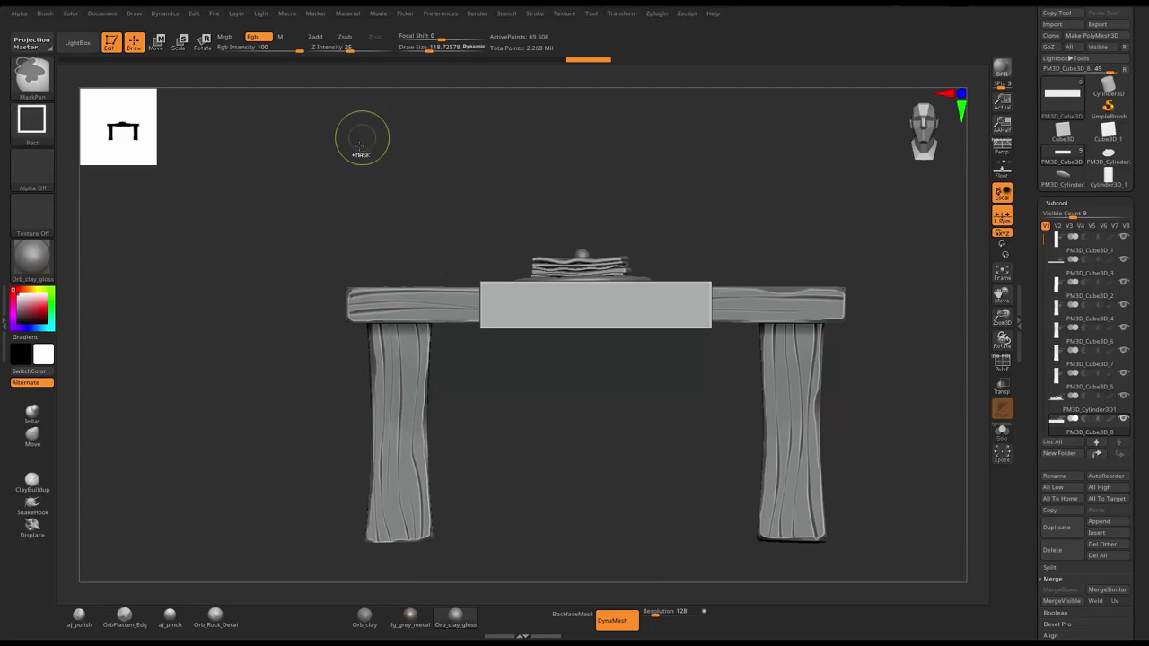
key(ctrl)
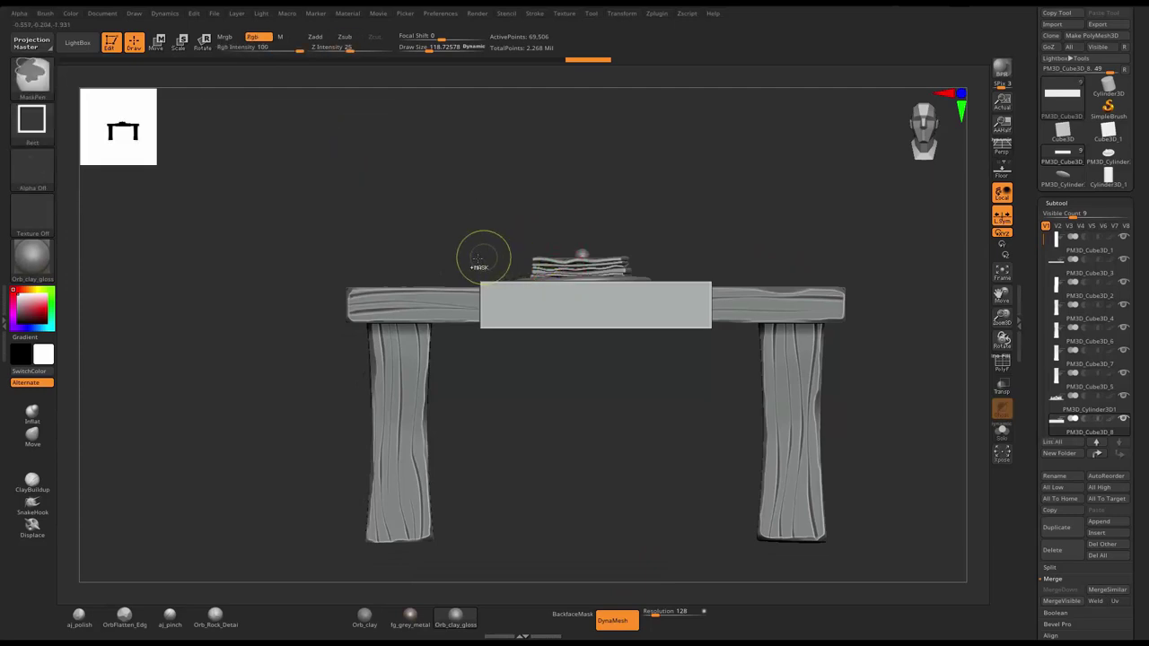
mouse_move(477, 255)
ctrl+mouse_down()
mouse_move(651, 292)
mouse_move(738, 274)
ctrl+mouse_up()
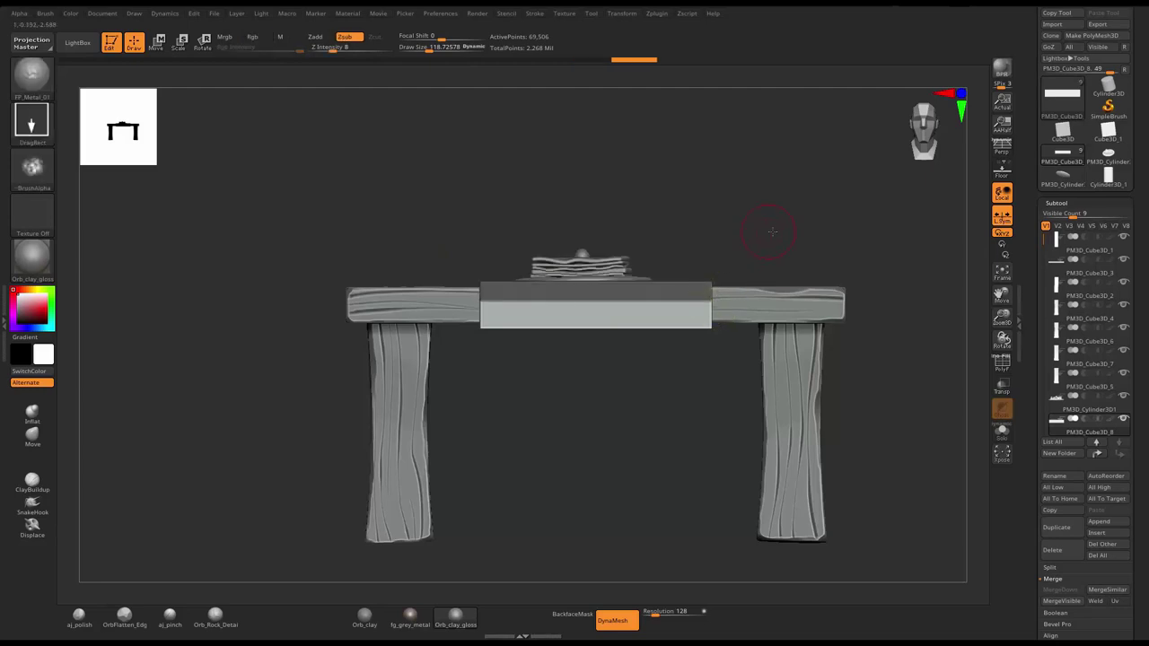
mouse_move(772, 232)
mouse_down()
mouse_move(843, 238)
mouse_move(825, 271)
mouse_up()
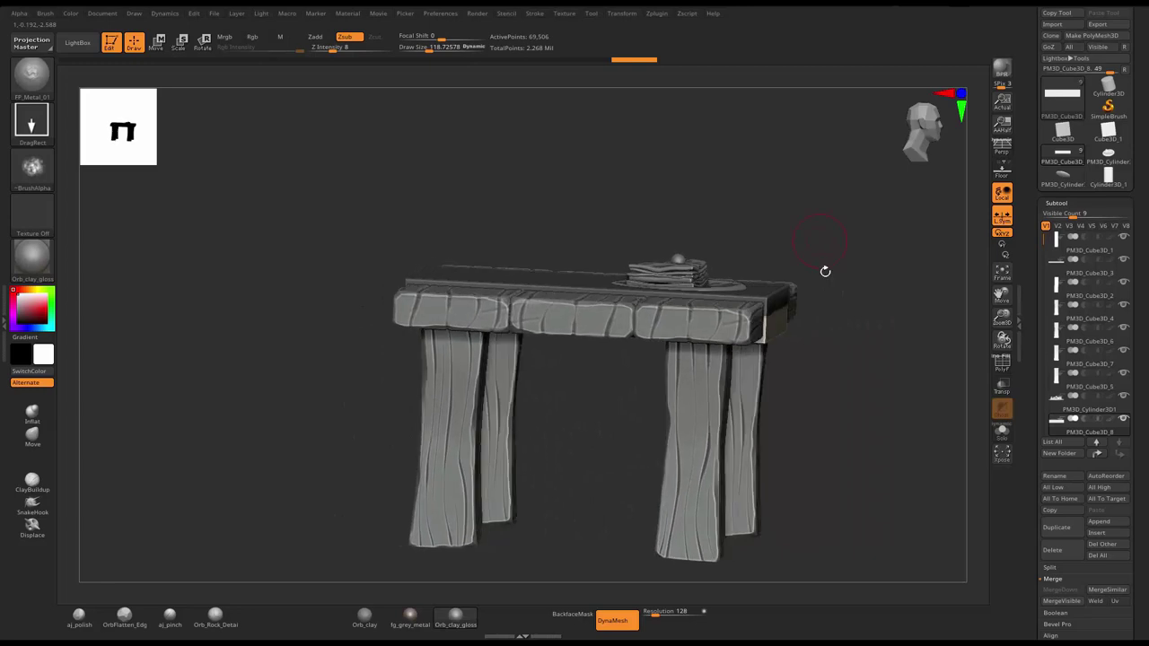
- Solo the slab and mask rectangles across its top strip
click(1006, 442)
drag(903, 349, 880, 331)
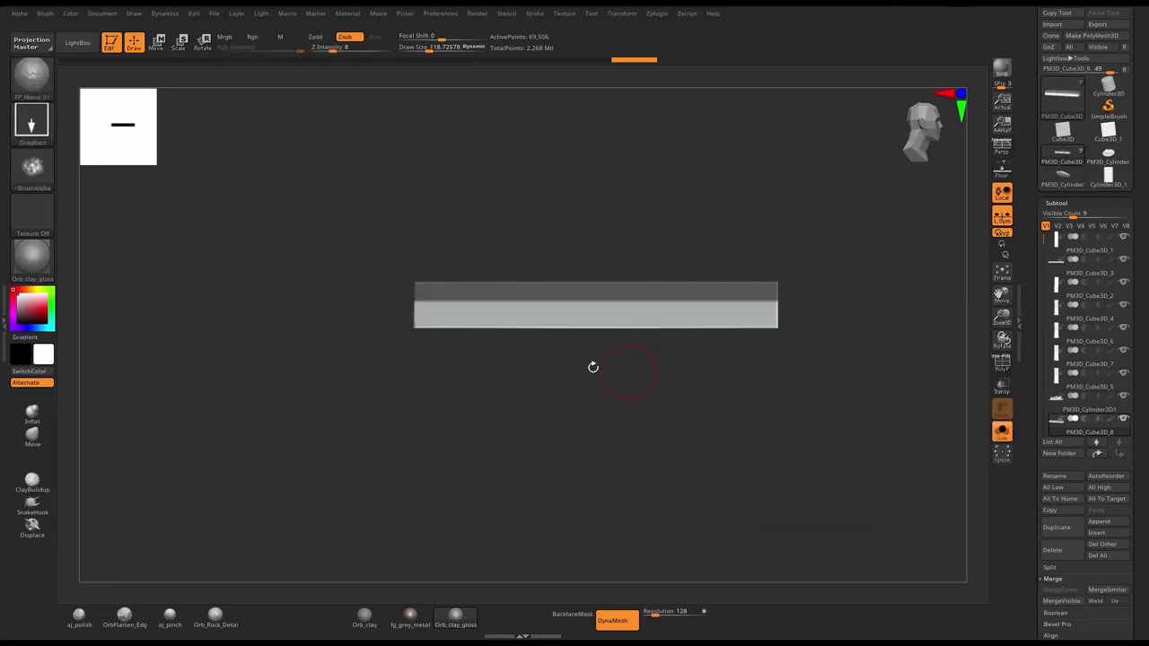
ctrl+drag(434, 380, 767, 289)
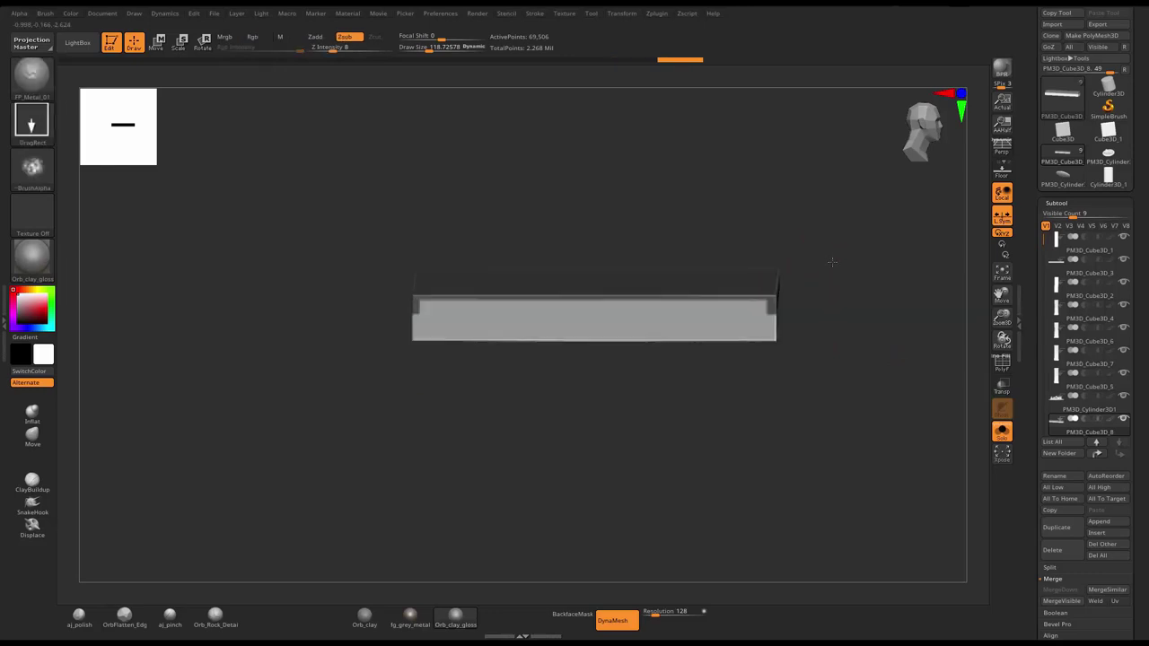
mouse_move(828, 253)
mouse_down()
mouse_move(825, 284)
mouse_move(659, 348)
mouse_up()
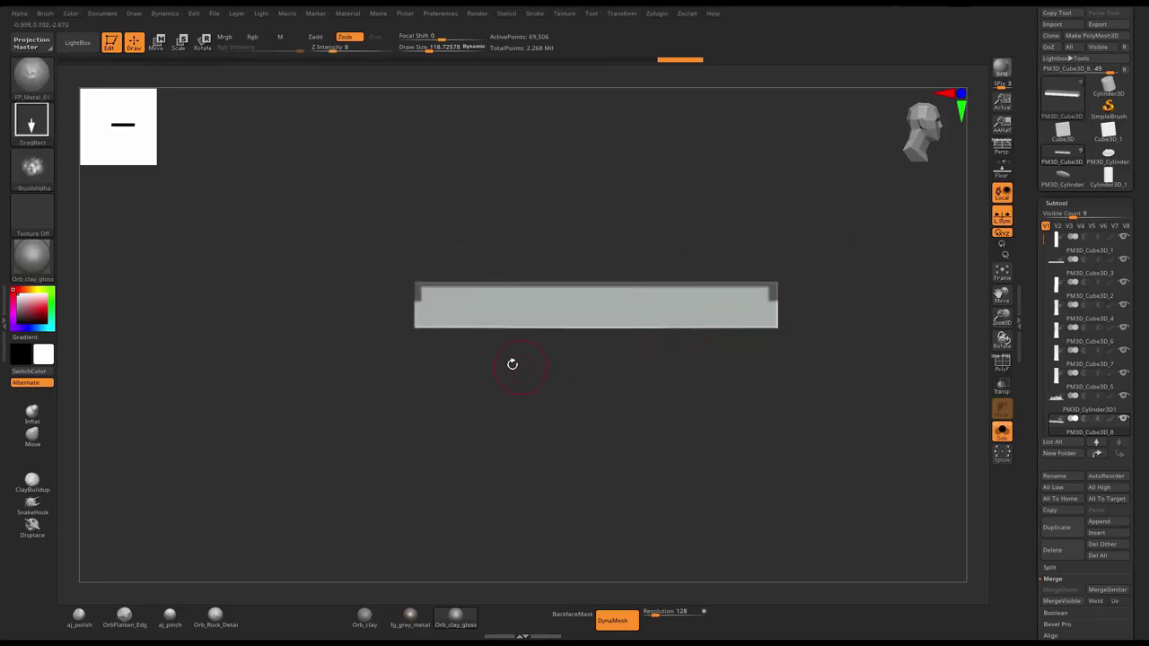
key(ctrl)
mouse_move(428, 384)
ctrl+mouse_down()
mouse_move(628, 284)
mouse_move(775, 285)
ctrl+mouse_up()
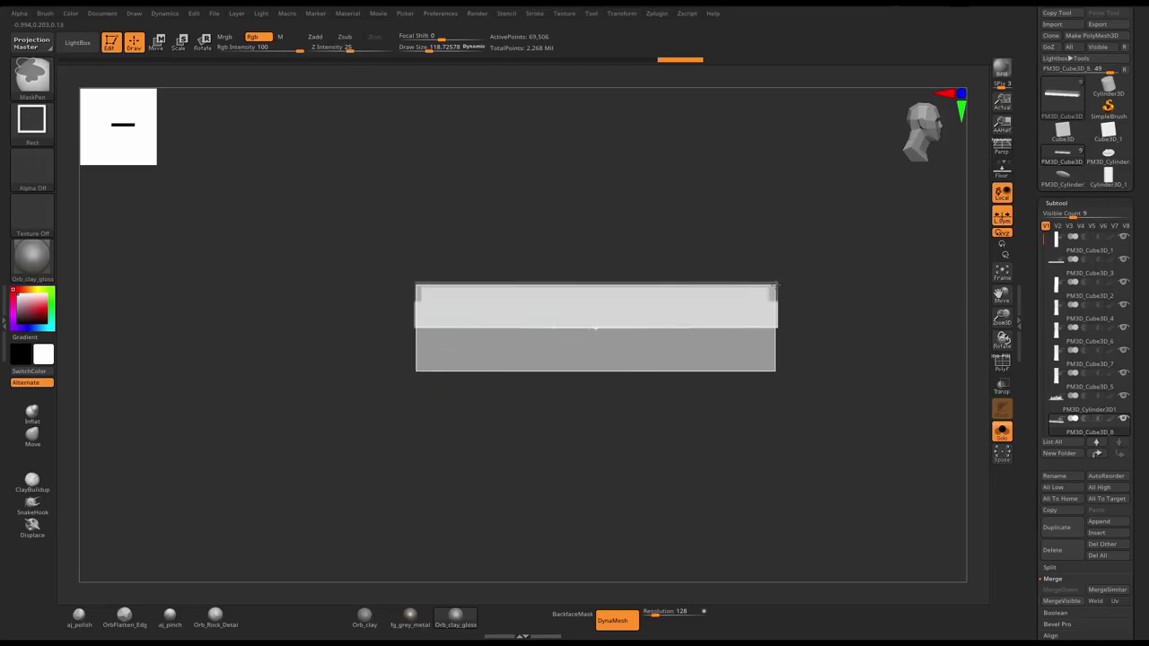
ctrl+drag(774, 284, 778, 284)
- Invert the slab's mask and mask one more rectangle across it
ctrl+click(767, 265)
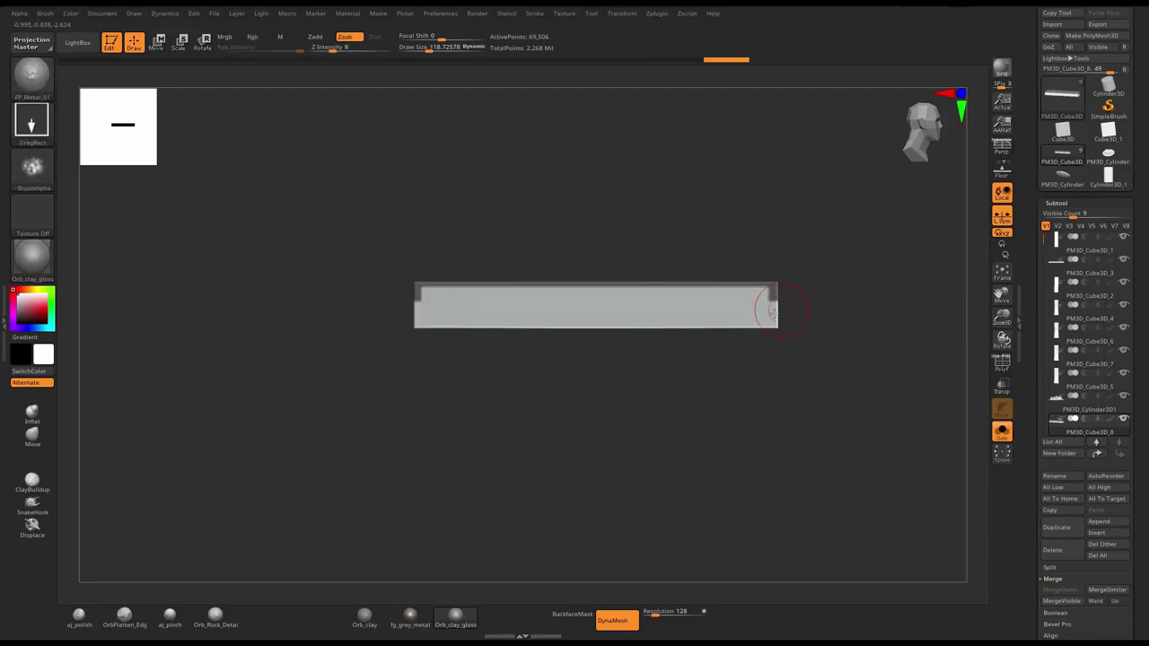
ctrl+right_drag(771, 310, 734, 334)
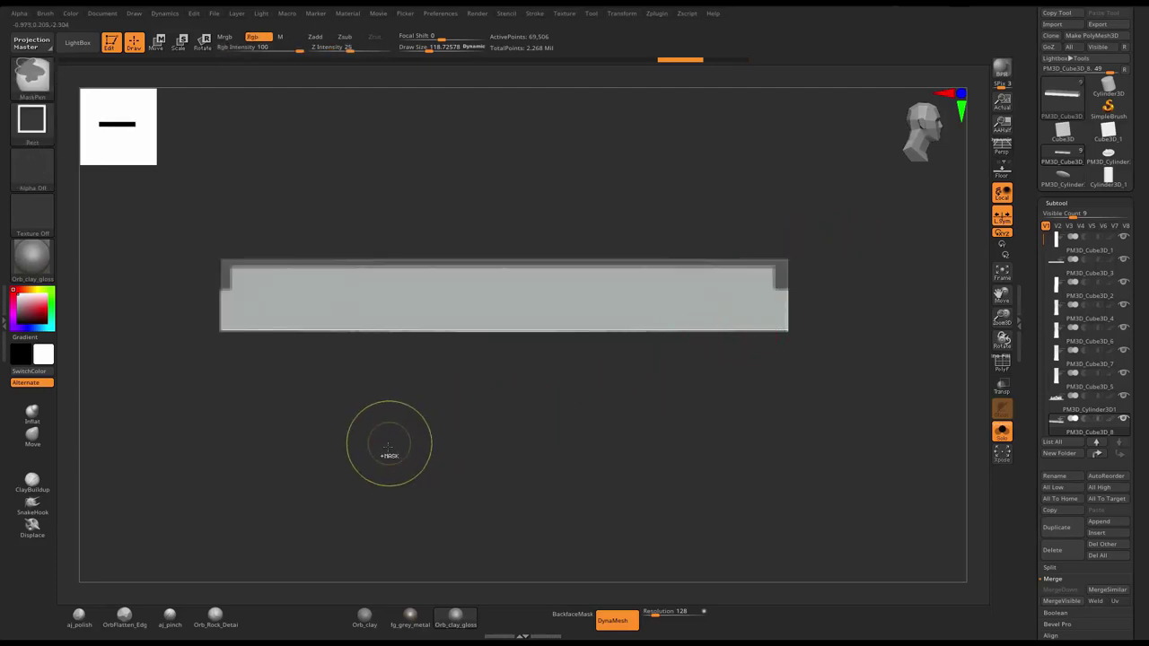
mouse_move(240, 435)
ctrl+mouse_down()
mouse_move(636, 287)
mouse_move(634, 264)
mouse_move(787, 264)
mouse_move(851, 283)
mouse_move(736, 265)
mouse_move(901, 244)
mouse_move(944, 327)
ctrl+mouse_up()
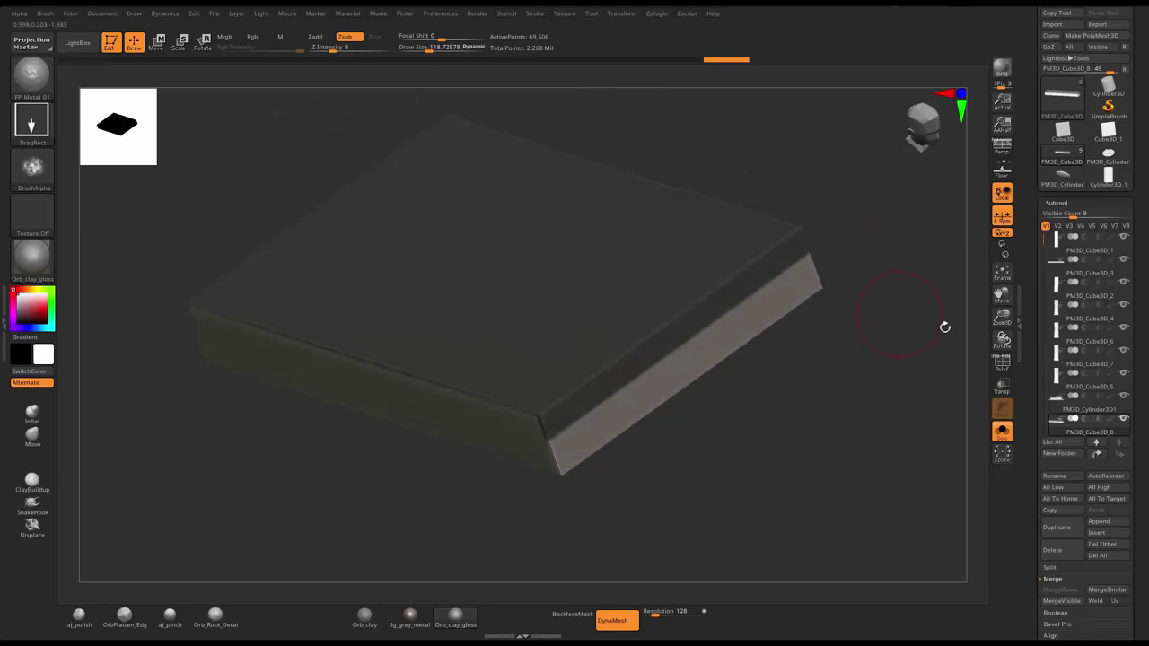
scroll(1031, 415, down, 5)
- Turn Solo off, extract and accept a shell from the masked top, and delete the original slab
click(1002, 434)
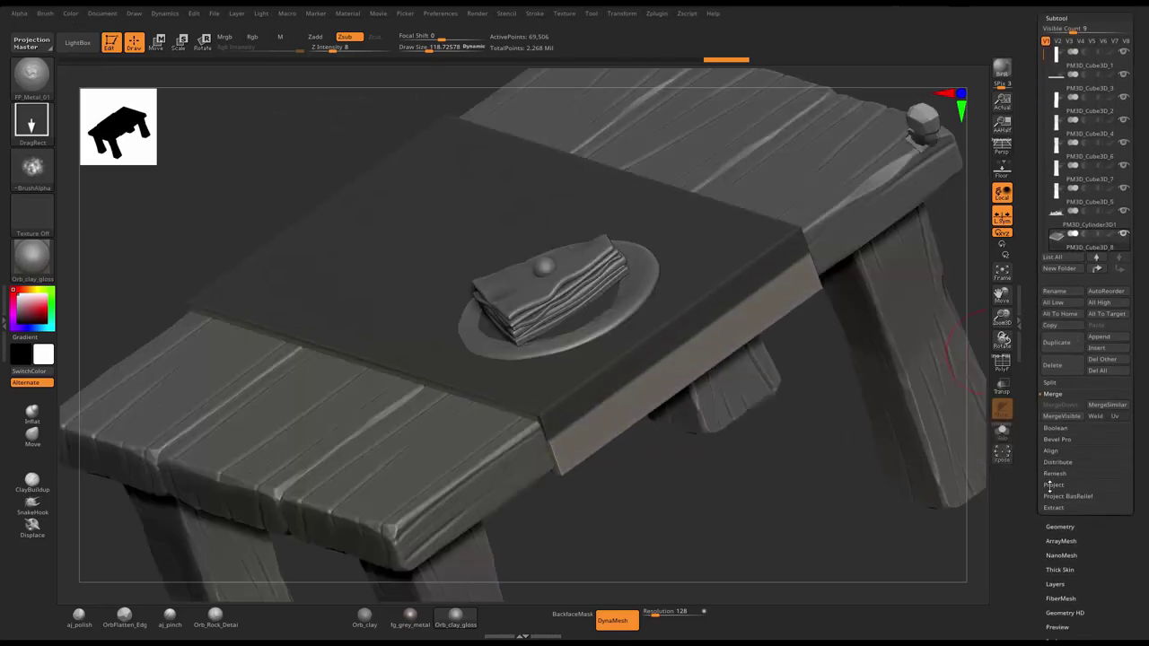
click(1052, 508)
click(1053, 502)
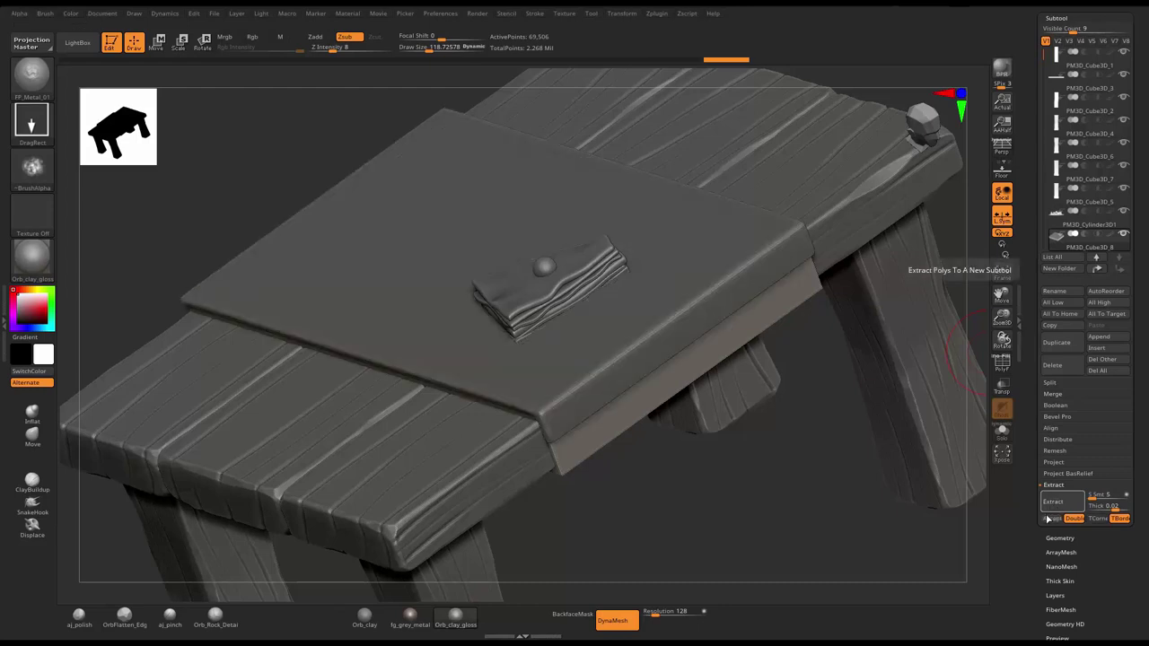
click(1049, 519)
shift+drag(861, 483, 872, 461)
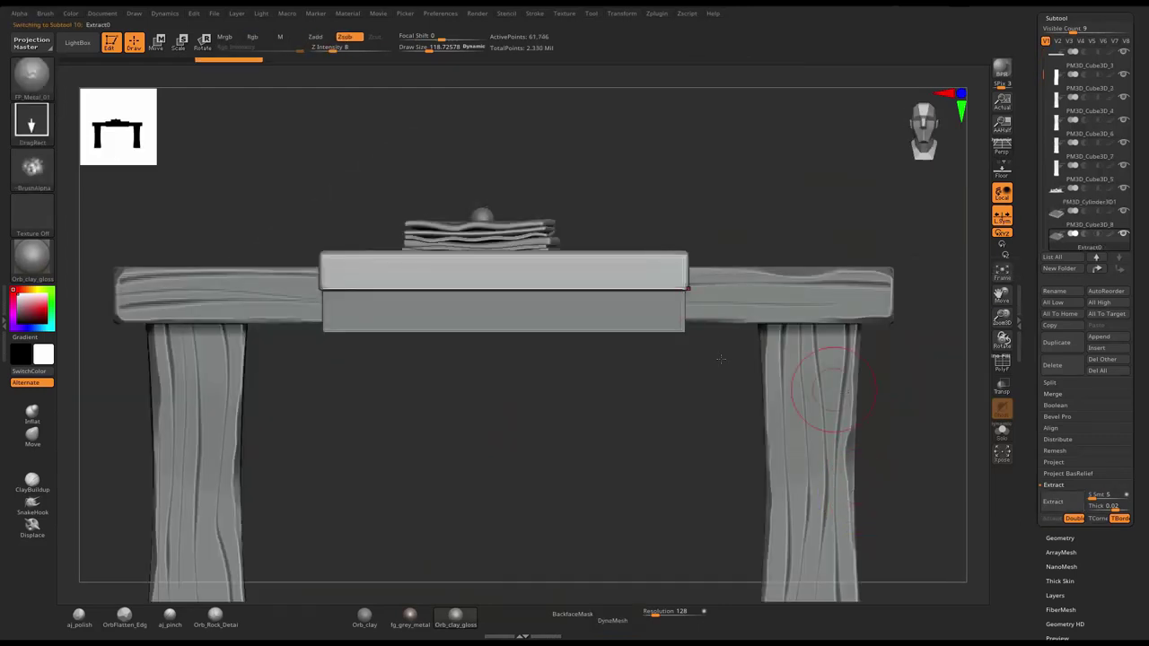
alt+click(645, 309)
click(1054, 365)
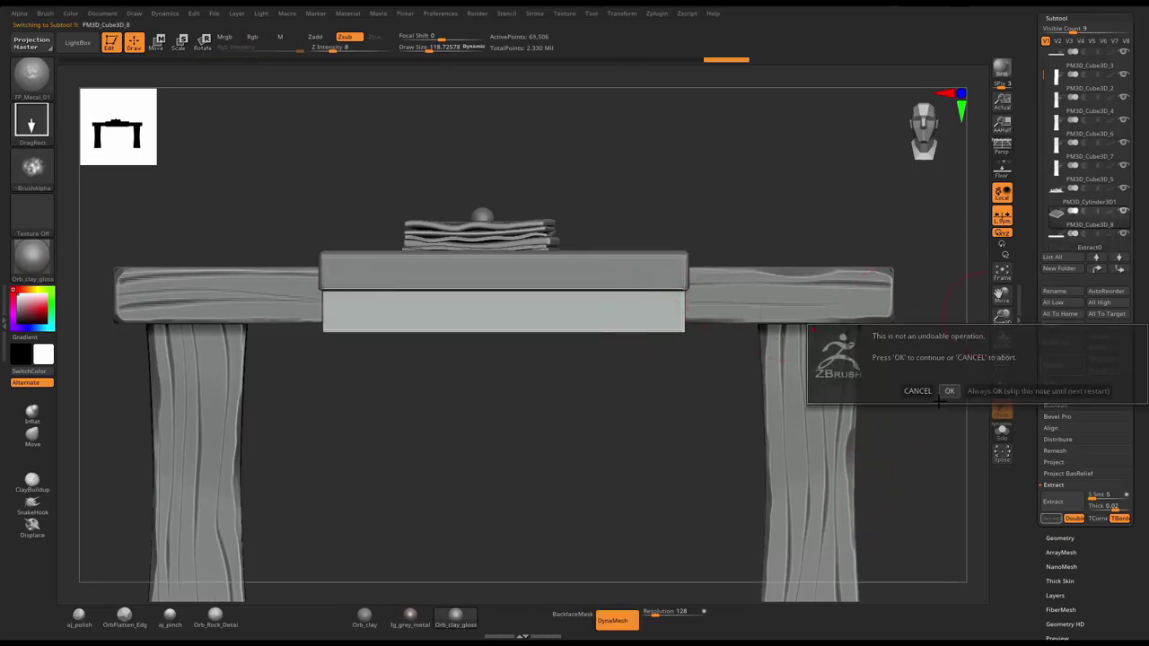
click(945, 389)
- Raise and tilt the new Extract0 shell above the tabletop with the Move gizmo
drag(715, 411, 674, 385)
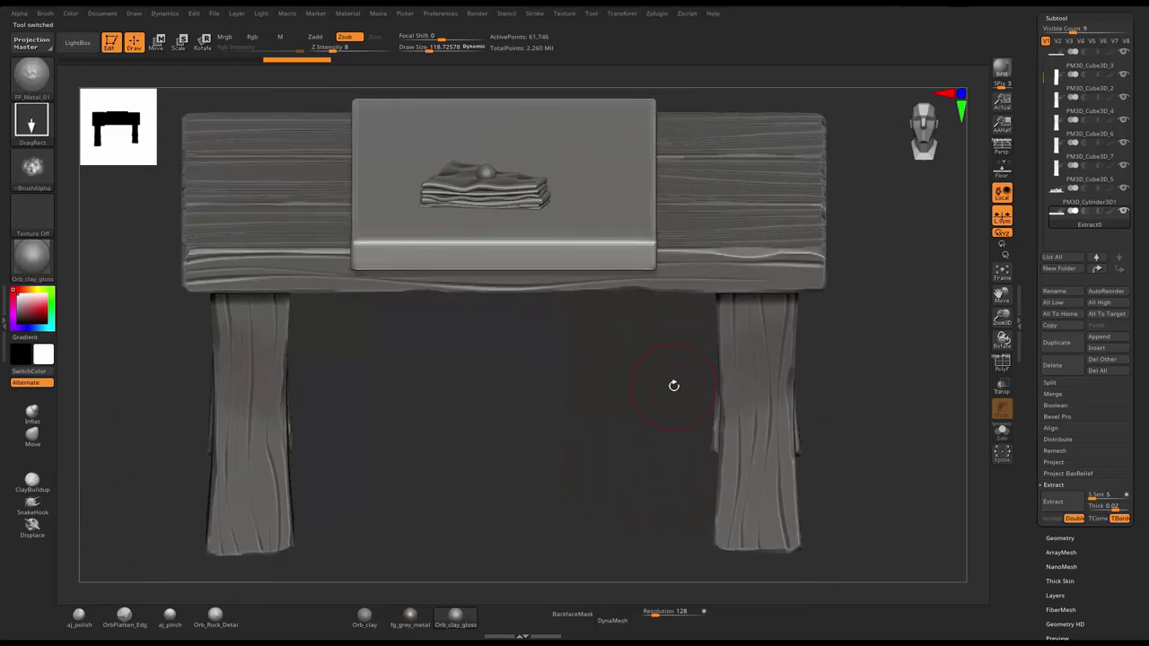
mouse_move(515, 392)
alt+mouse_down()
mouse_move(585, 443)
mouse_move(614, 402)
alt+mouse_up()
key(w)
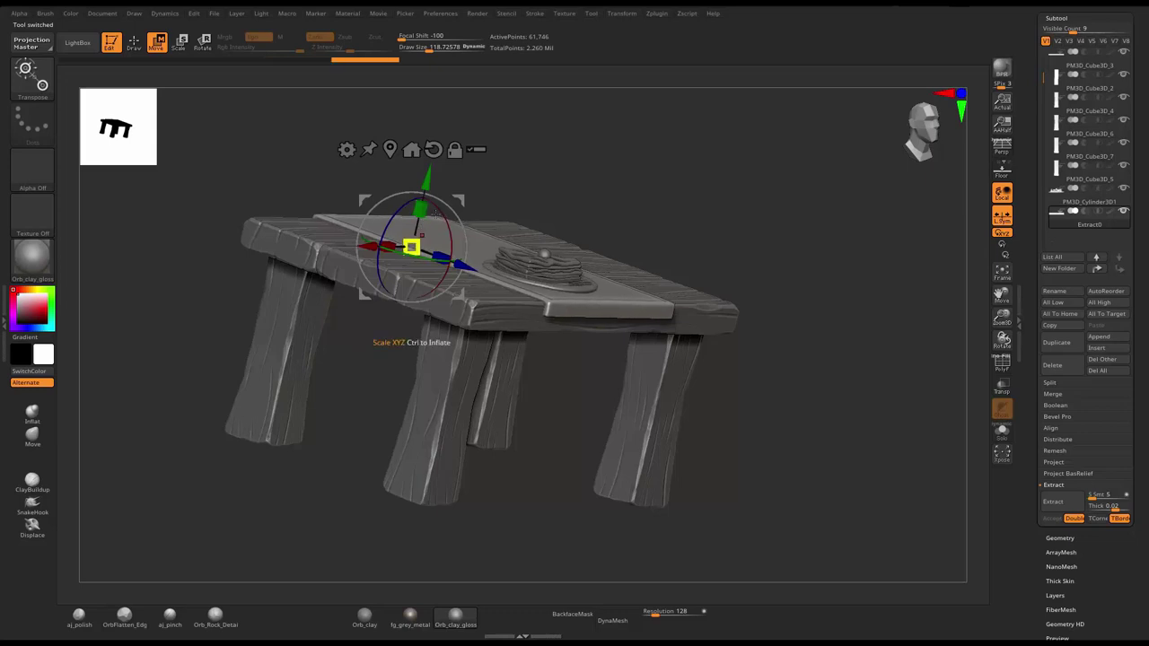
mouse_move(420, 210)
mouse_down()
mouse_move(447, 159)
mouse_move(431, 184)
mouse_up()
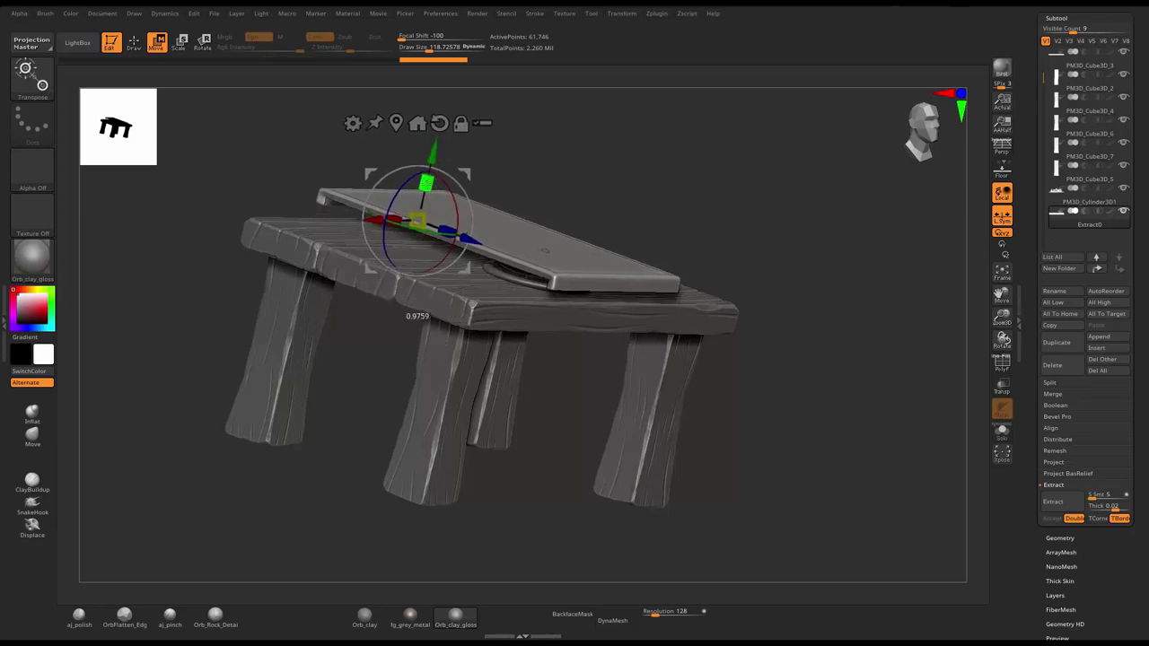
mouse_move(714, 216)
mouse_down()
mouse_move(809, 288)
mouse_move(944, 359)
mouse_up()
key(q)
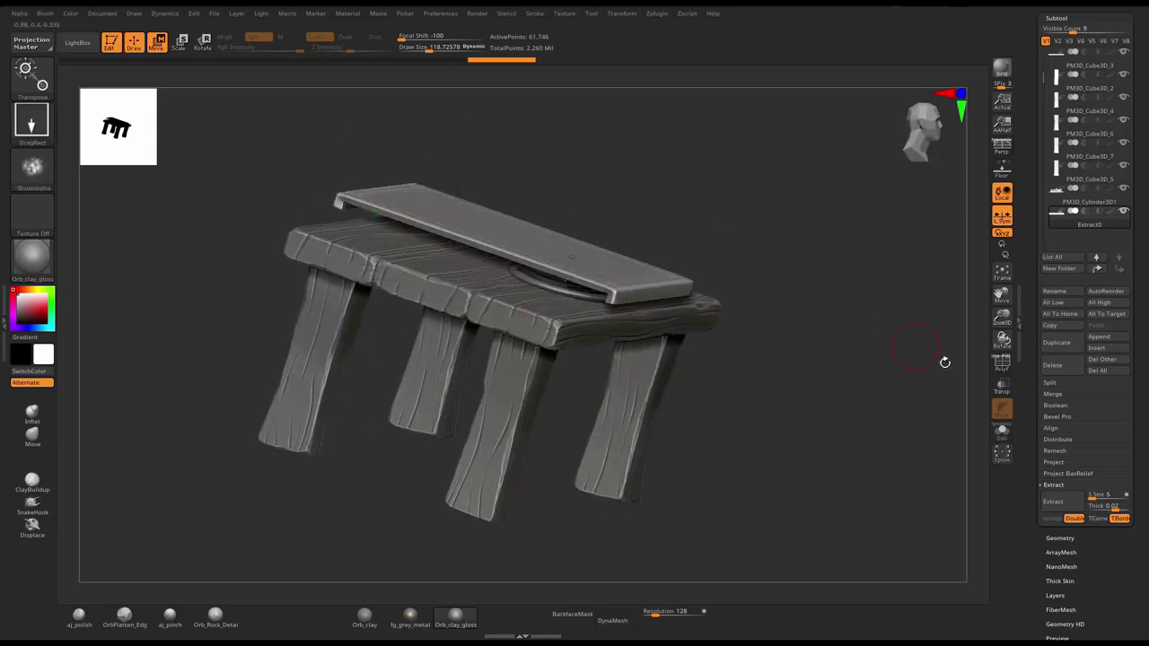
scroll(1051, 429, down, 3)
scroll(1047, 395, down, 3)
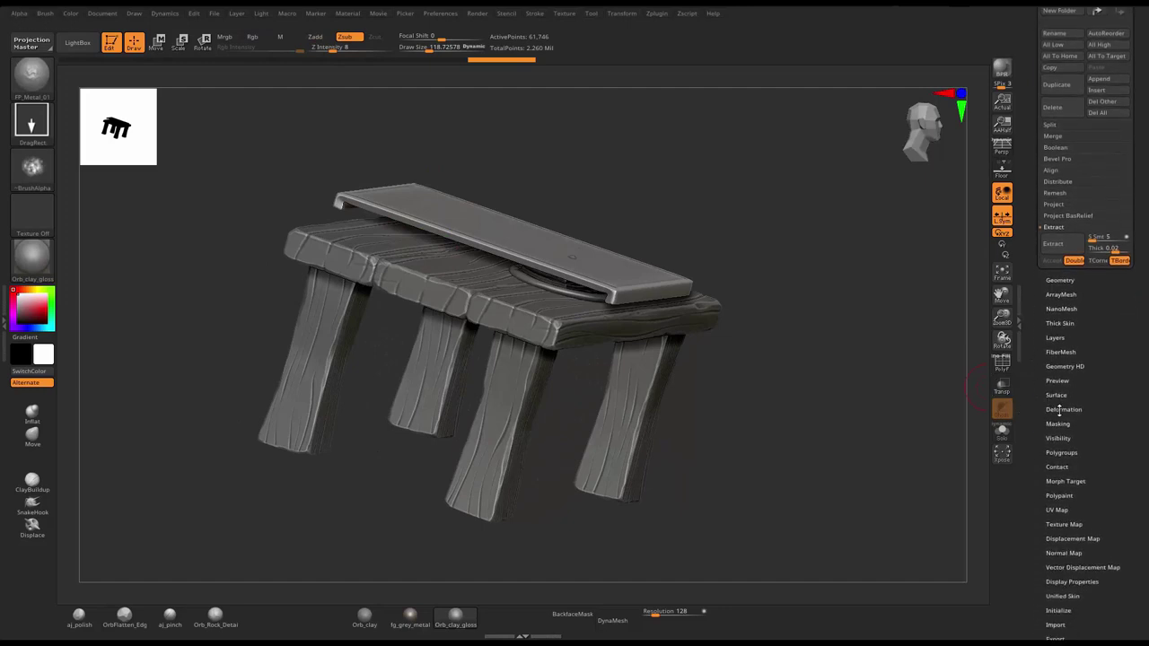
- Deflate the Extract0 slab in the Deformation settings to make it thinner
click(1060, 409)
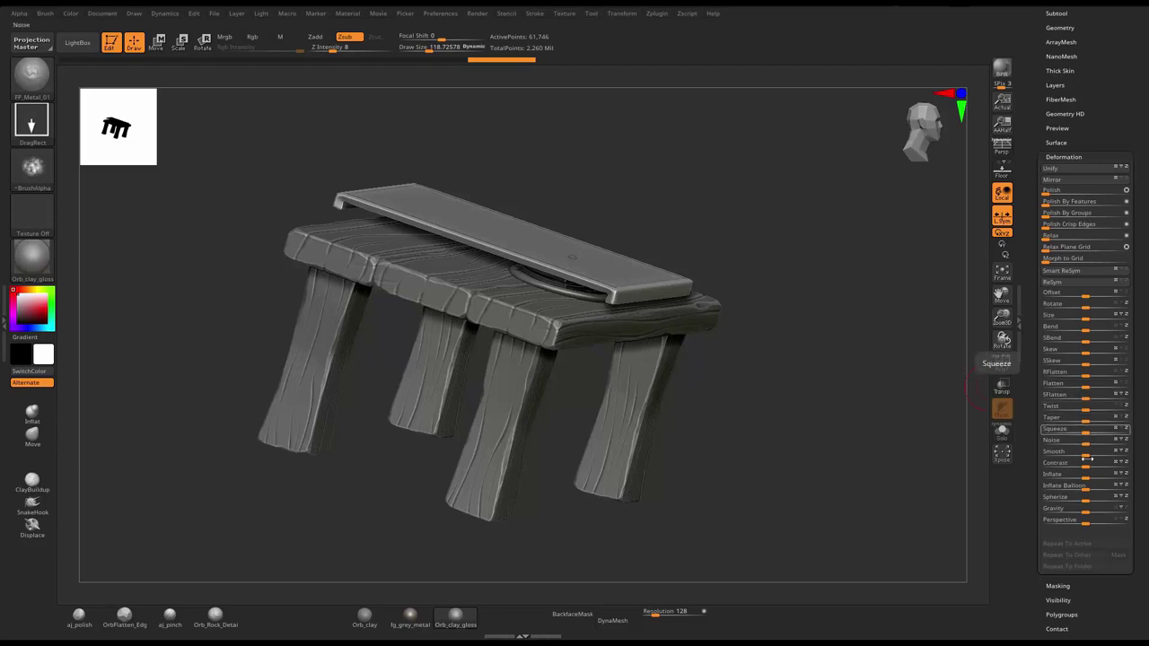
drag(1086, 476, 1082, 478)
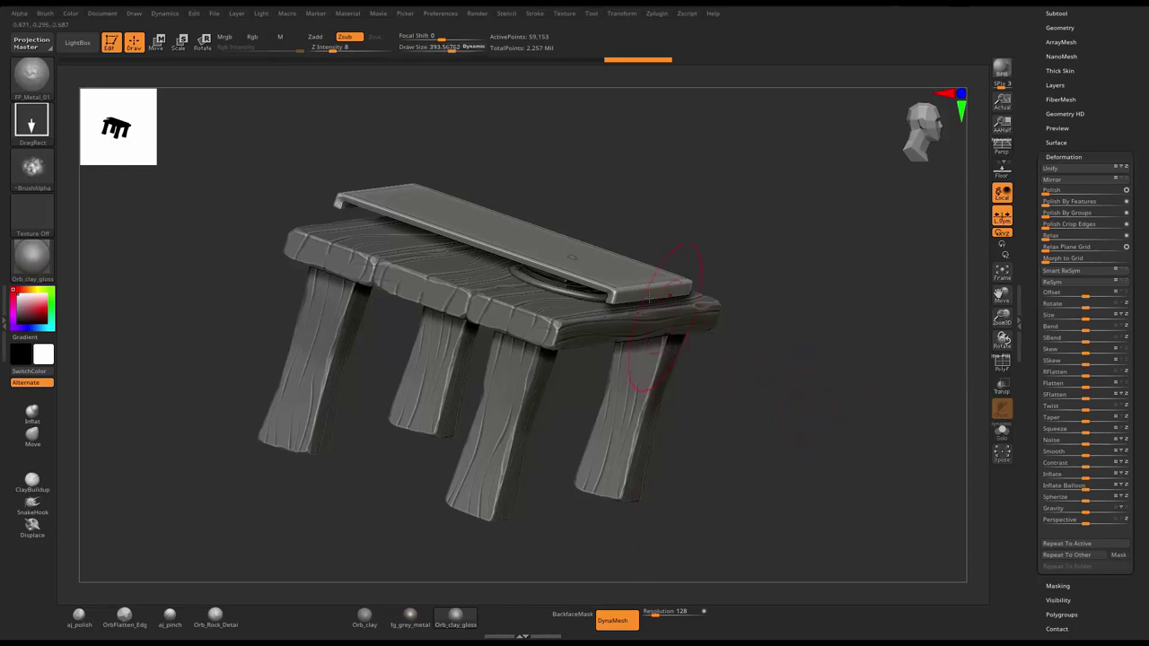
key(shift)
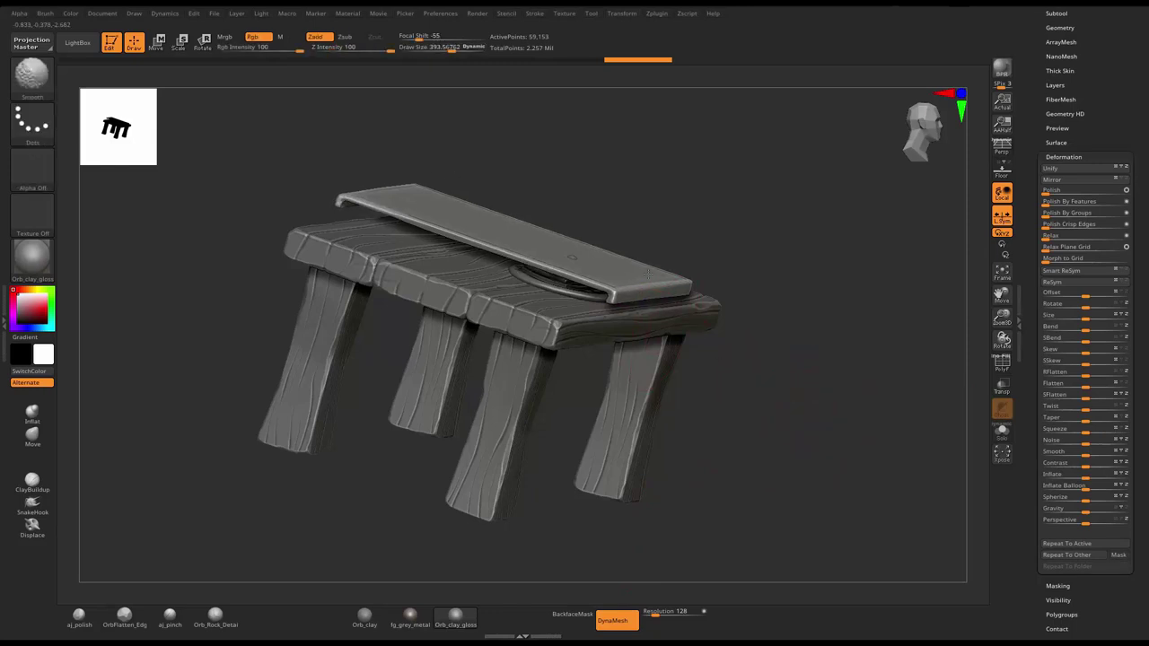
- Lower the Extract0 runner with the move gizmo until it rests on the tabletop
right_drag(650, 273, 750, 260)
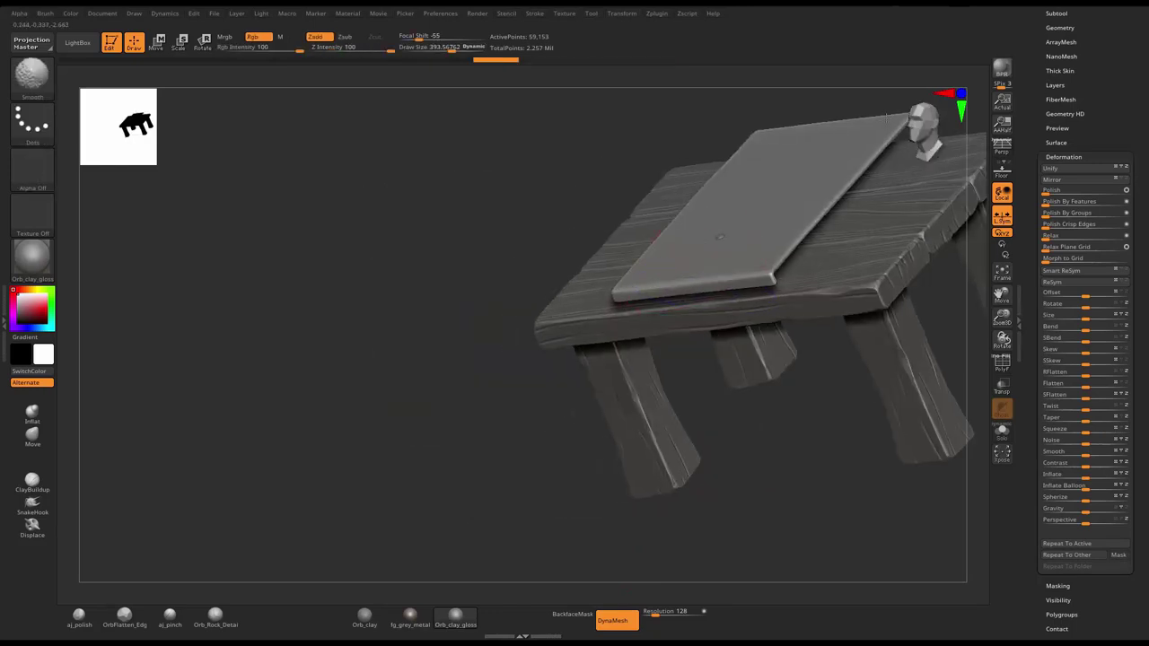
mouse_move(841, 170)
right_down()
mouse_move(808, 233)
mouse_move(817, 248)
right_up()
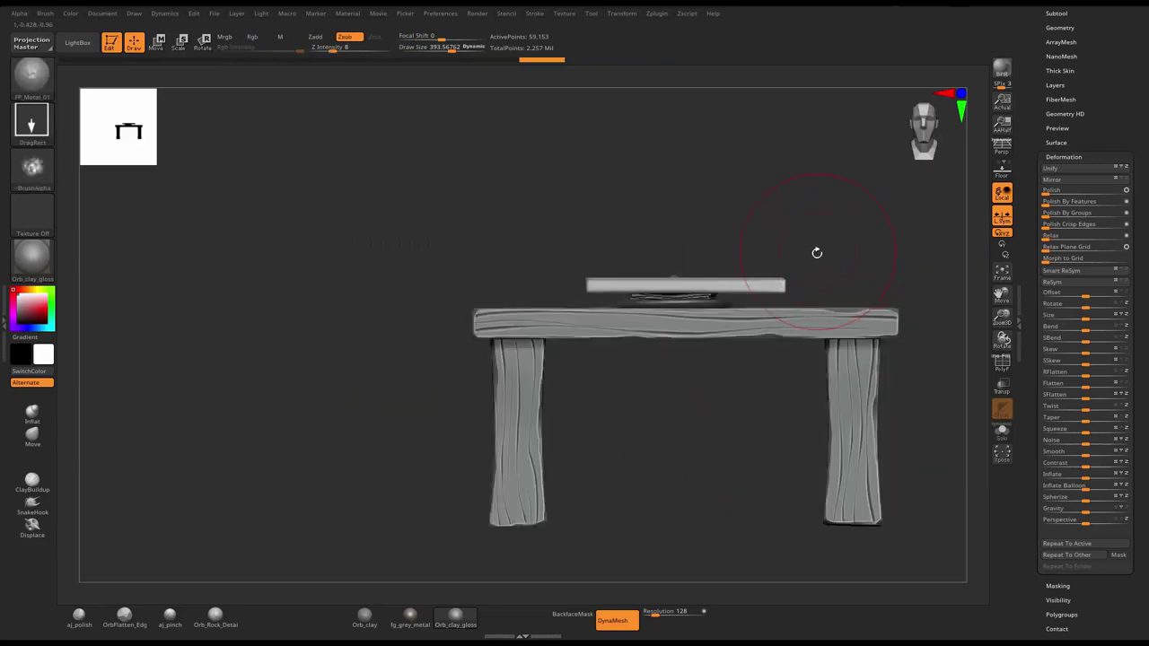
key(w)
drag(685, 224, 685, 255)
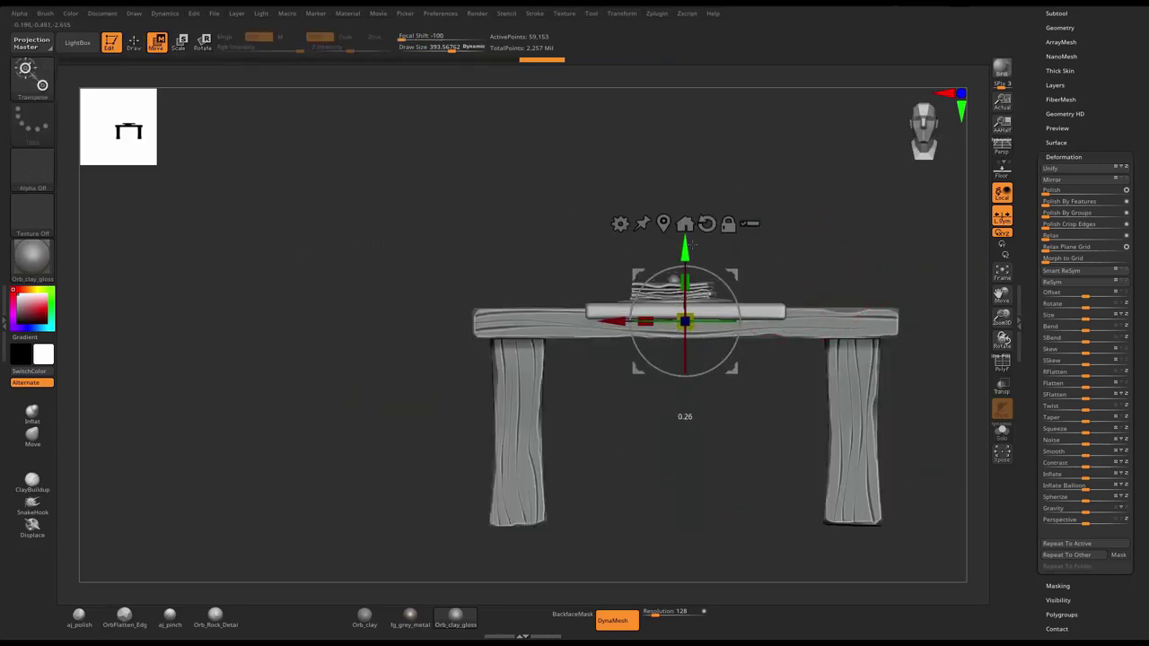
key(q)
ctrl+drag(584, 386, 794, 308)
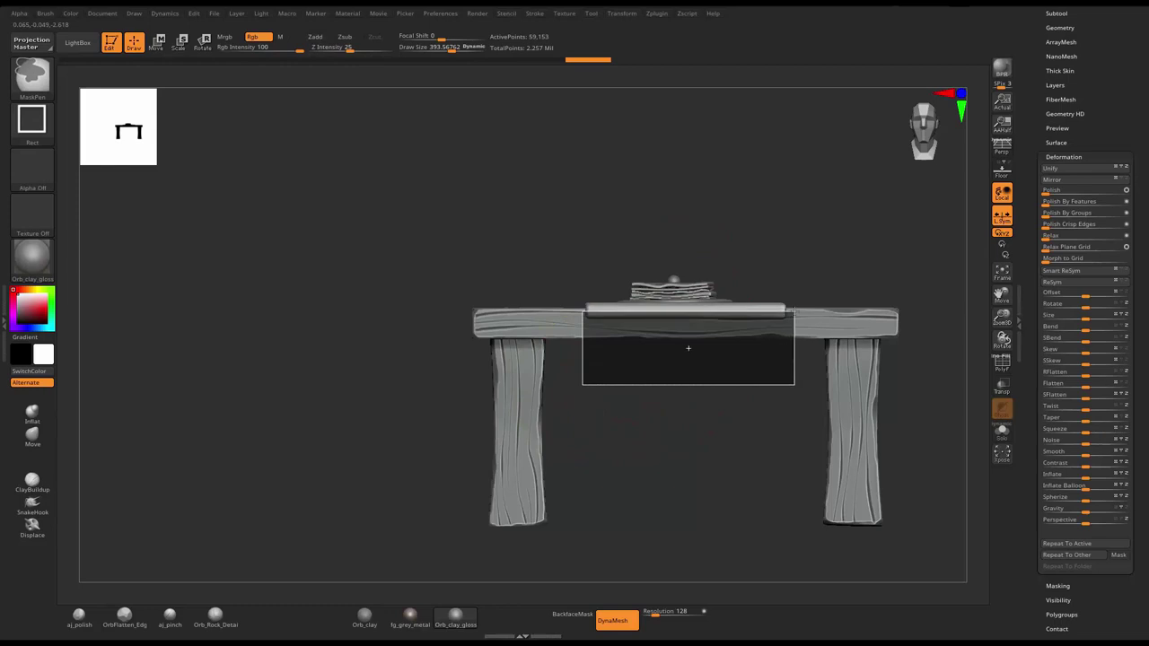
right_drag(687, 429, 737, 437)
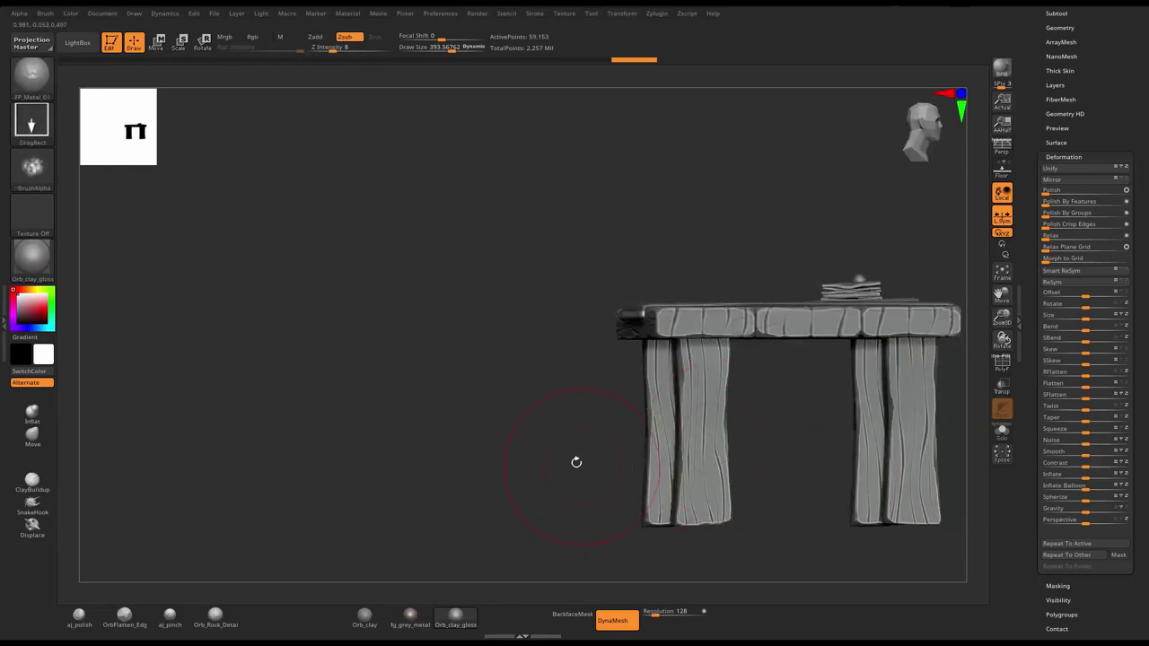
mouse_move(577, 461)
right_down()
mouse_move(472, 462)
mouse_move(652, 311)
right_up()
key(w)
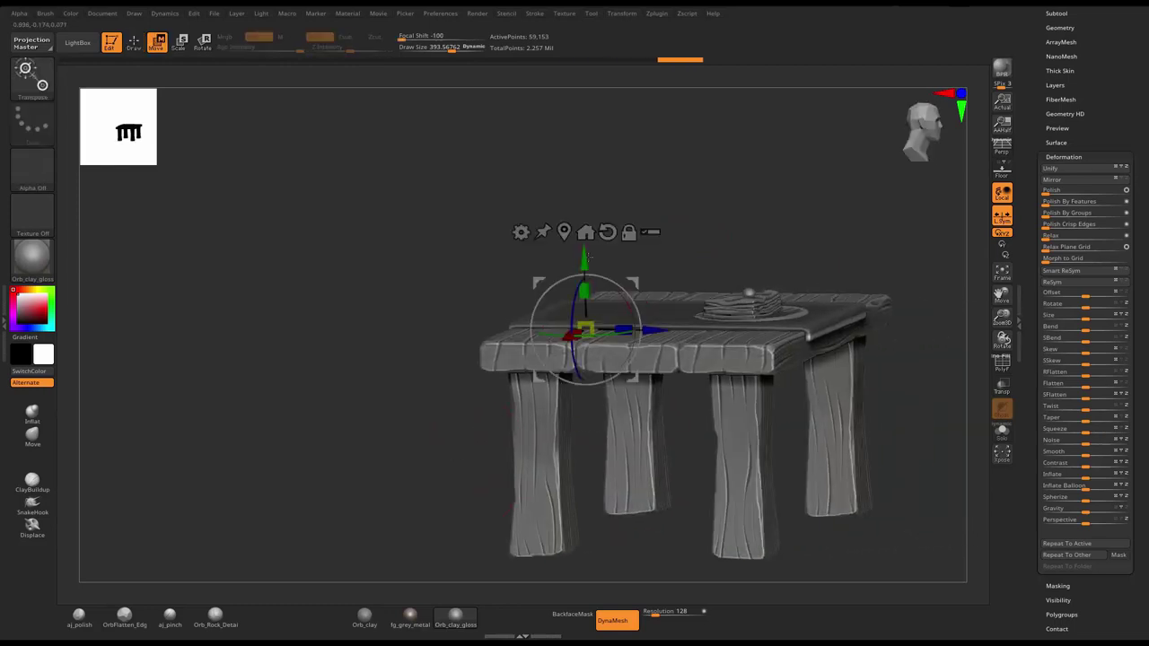
drag(588, 256, 587, 325)
mouse_move(682, 216)
right_down()
mouse_move(754, 204)
mouse_move(747, 217)
right_up()
key(q)
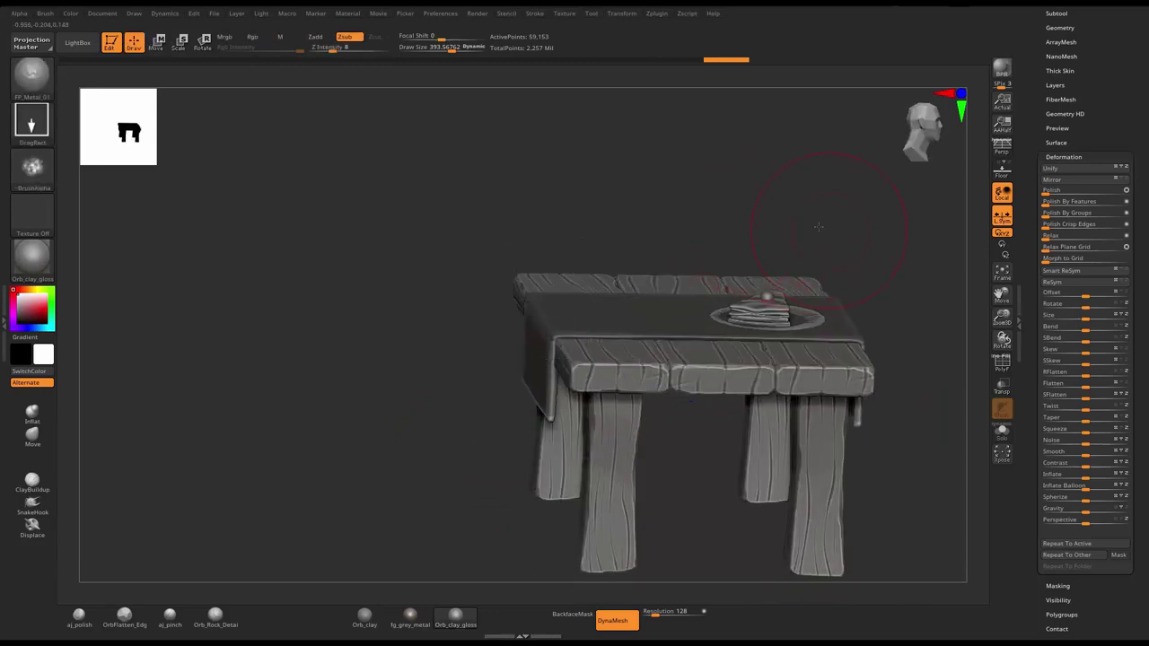
- Orbit around and under the table to check how the runner drapes over the edges
right_drag(818, 226, 844, 225)
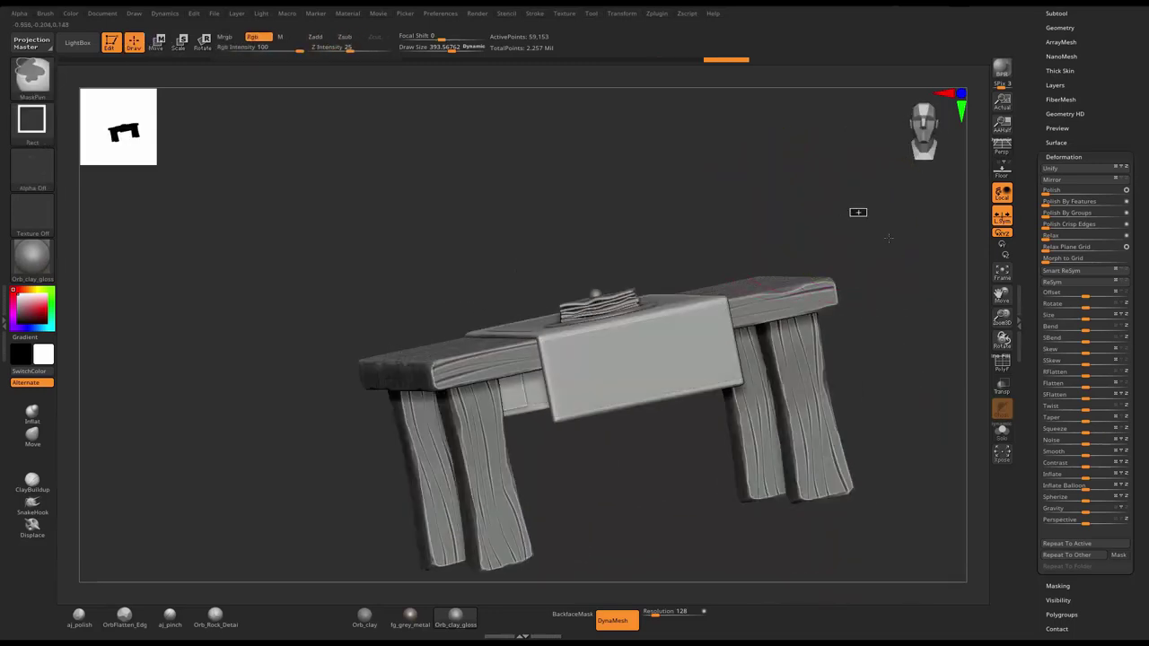
right_drag(888, 238, 717, 482)
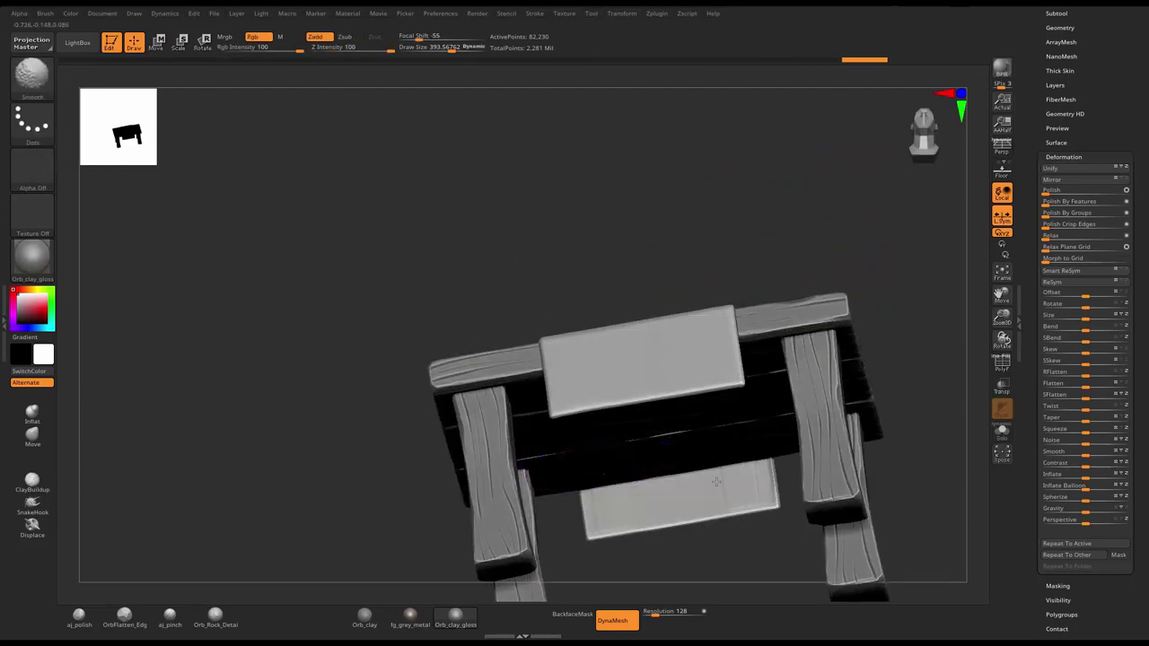
right_drag(568, 527, 669, 239)
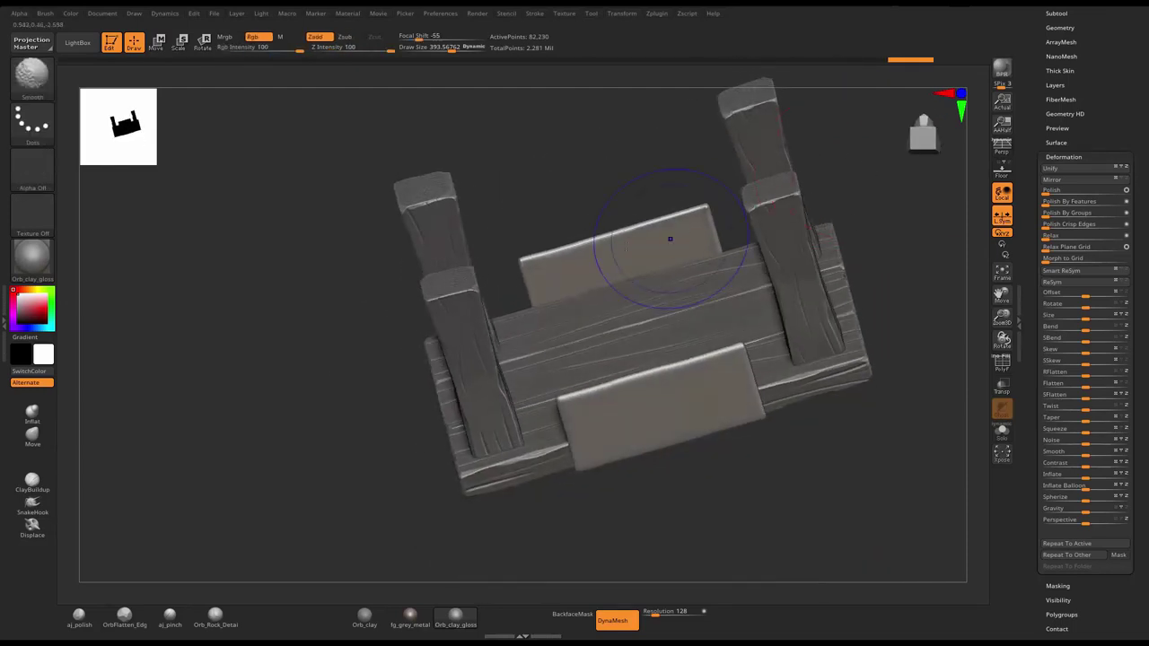
mouse_move(797, 284)
right_down()
mouse_move(767, 349)
mouse_move(638, 237)
right_up()
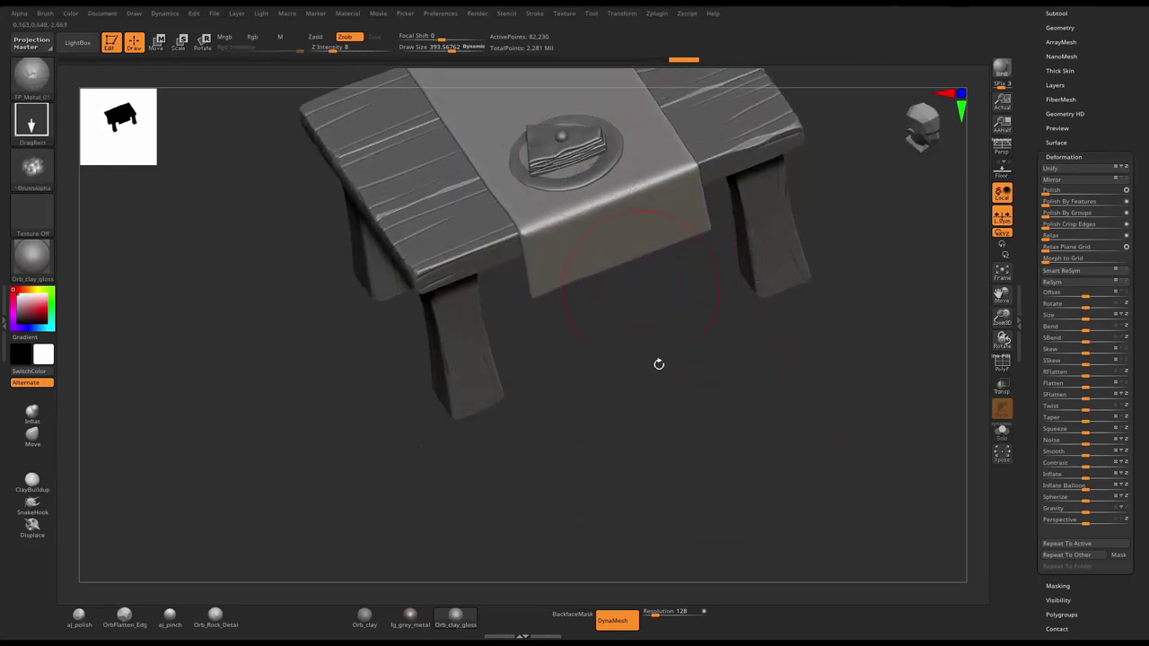
mouse_move(659, 362)
right_down()
mouse_move(687, 416)
mouse_move(672, 309)
right_up()
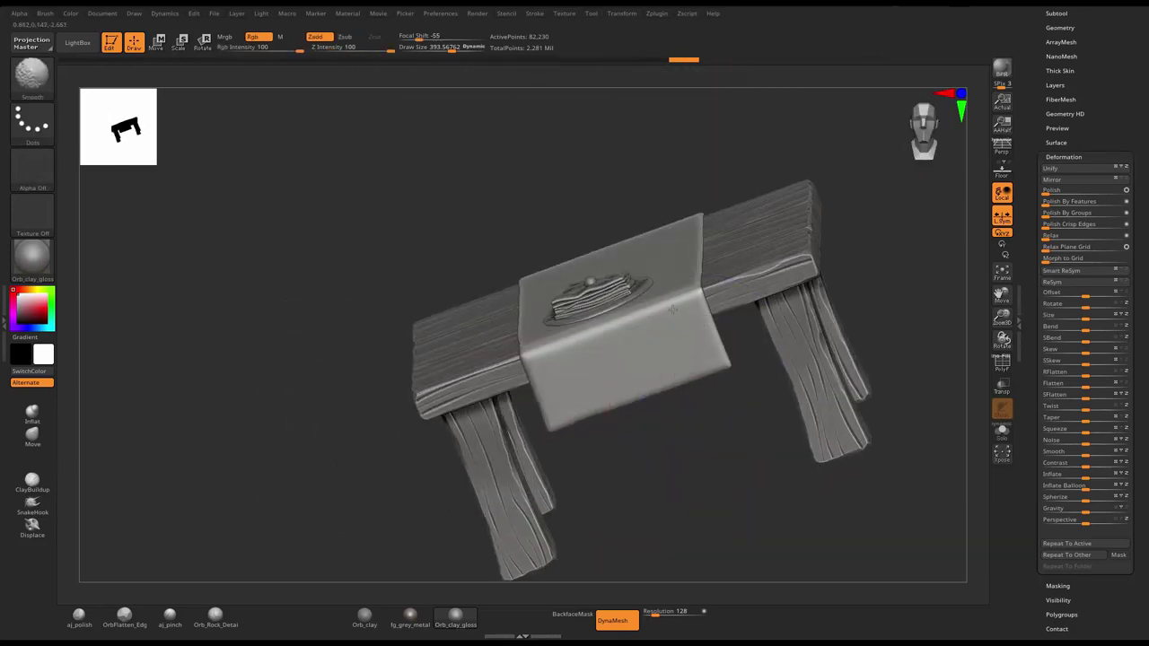
mouse_move(673, 418)
right_down()
mouse_move(768, 416)
mouse_move(654, 341)
right_up()
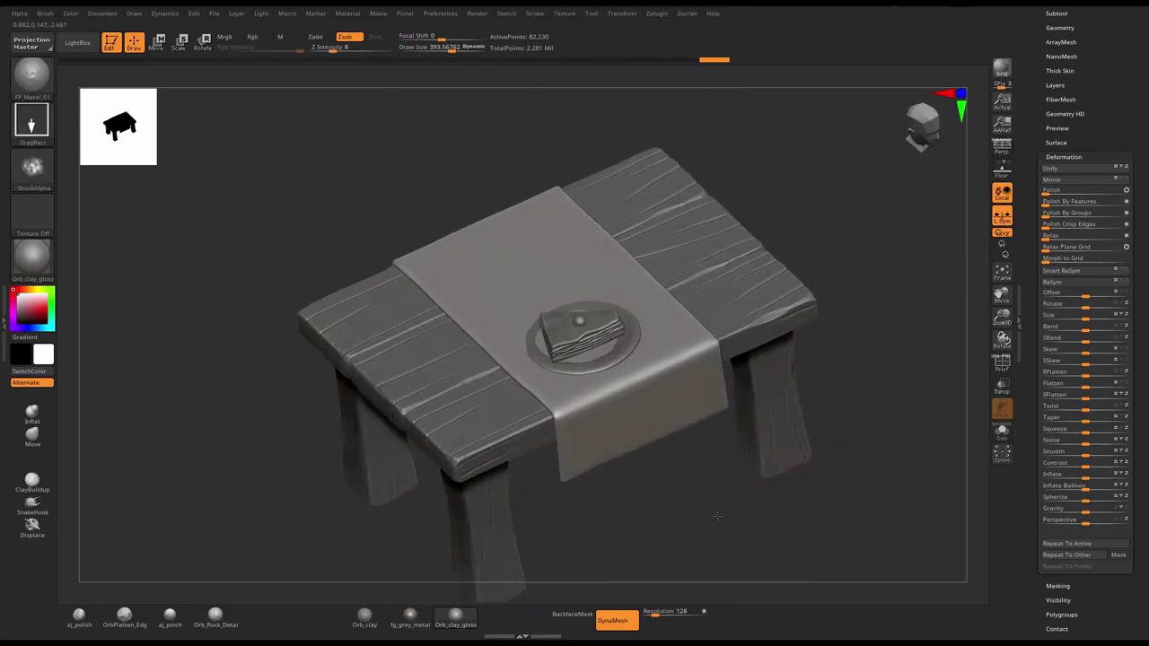
- Select the plate and the runner in turn, ending on a front view of the table
alt+click(633, 353)
key(w)
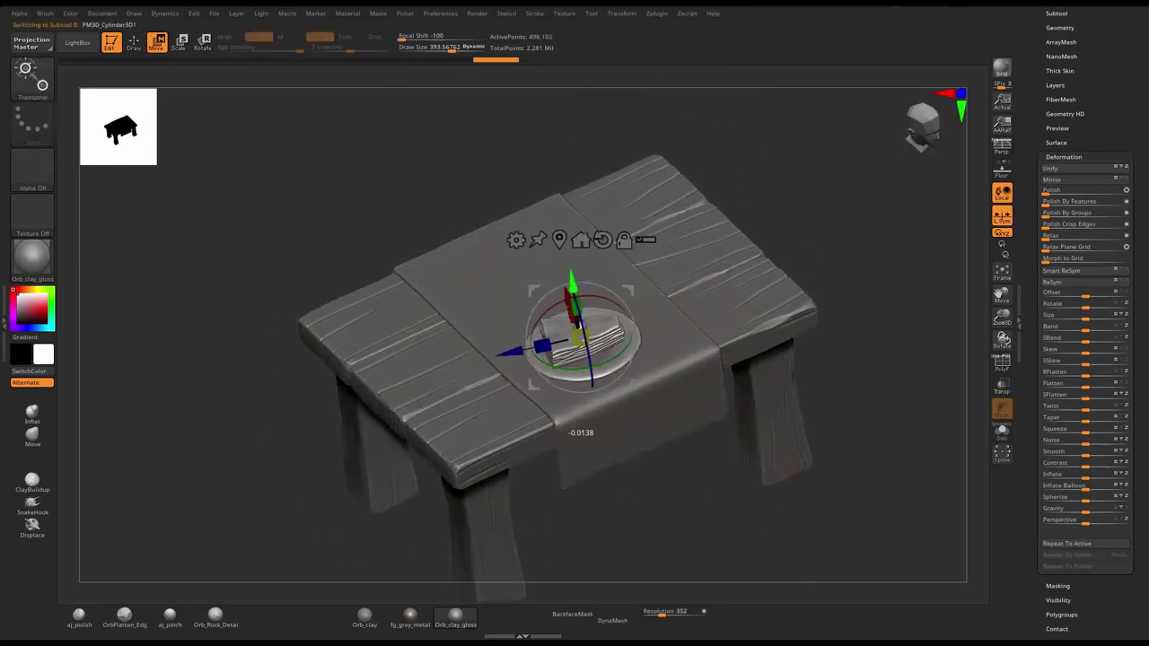
alt+click(509, 272)
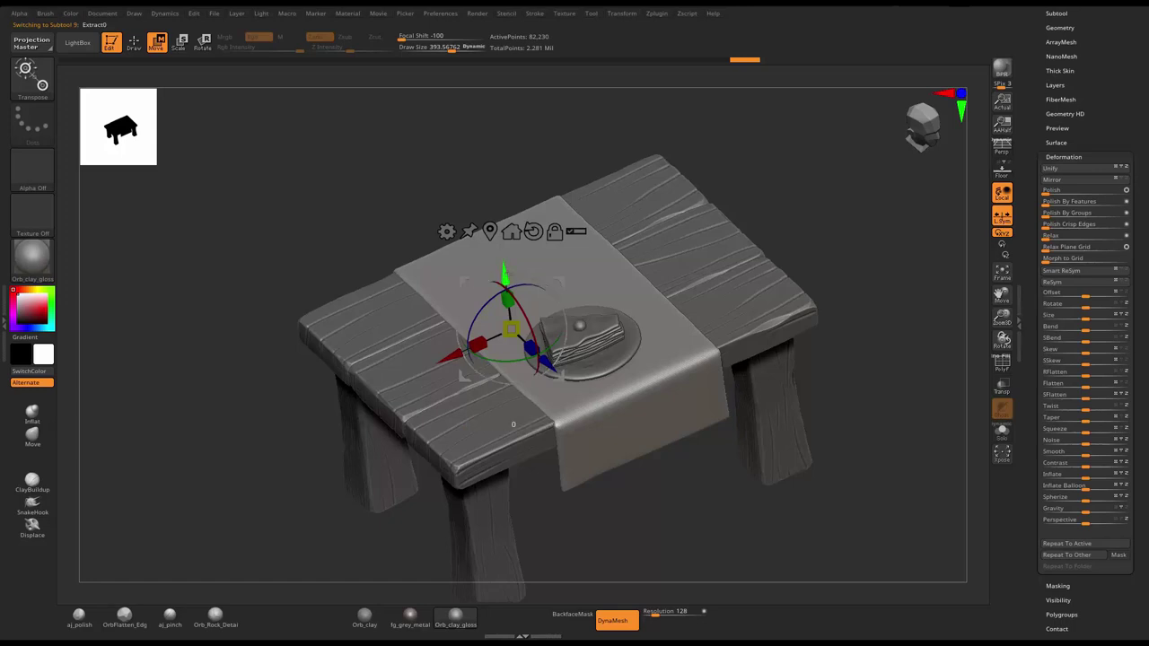
key(q)
alt+click(583, 341)
mouse_move(880, 287)
mouse_down()
mouse_move(873, 245)
mouse_move(764, 295)
mouse_move(694, 229)
mouse_up()
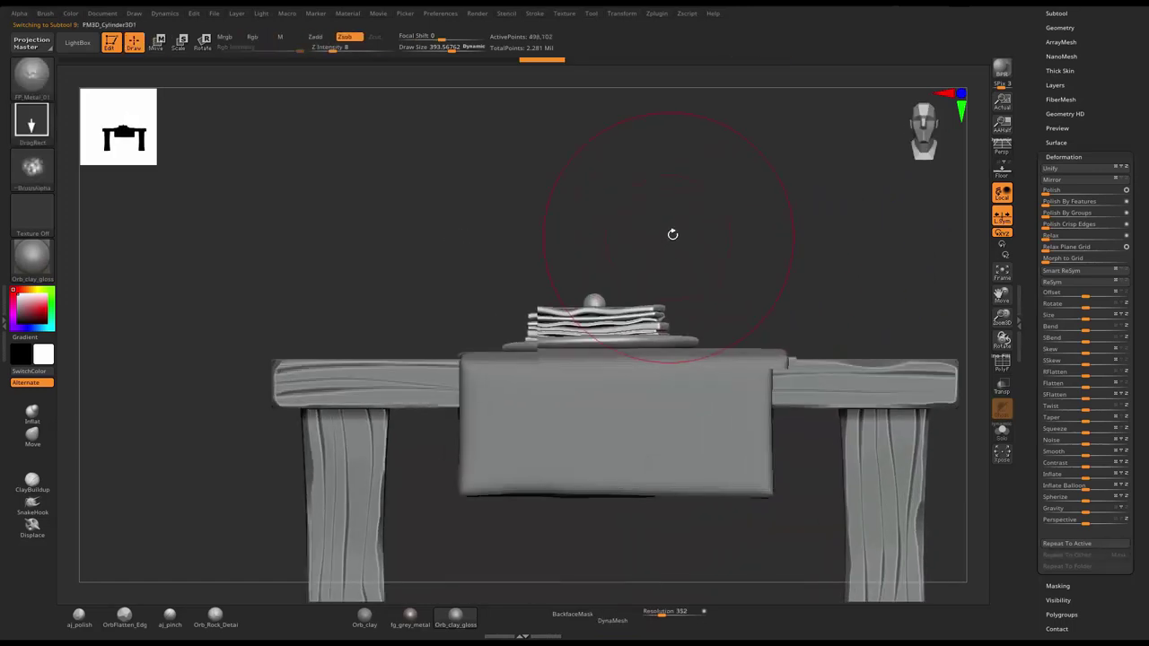
key(w)
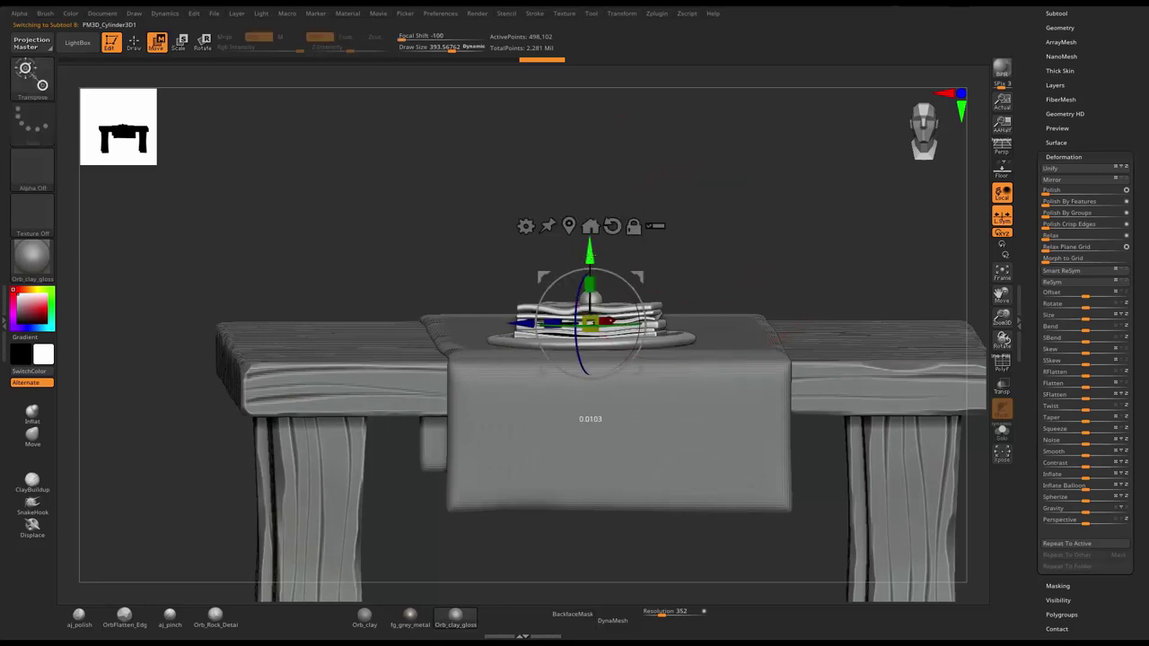
drag(705, 215, 726, 263)
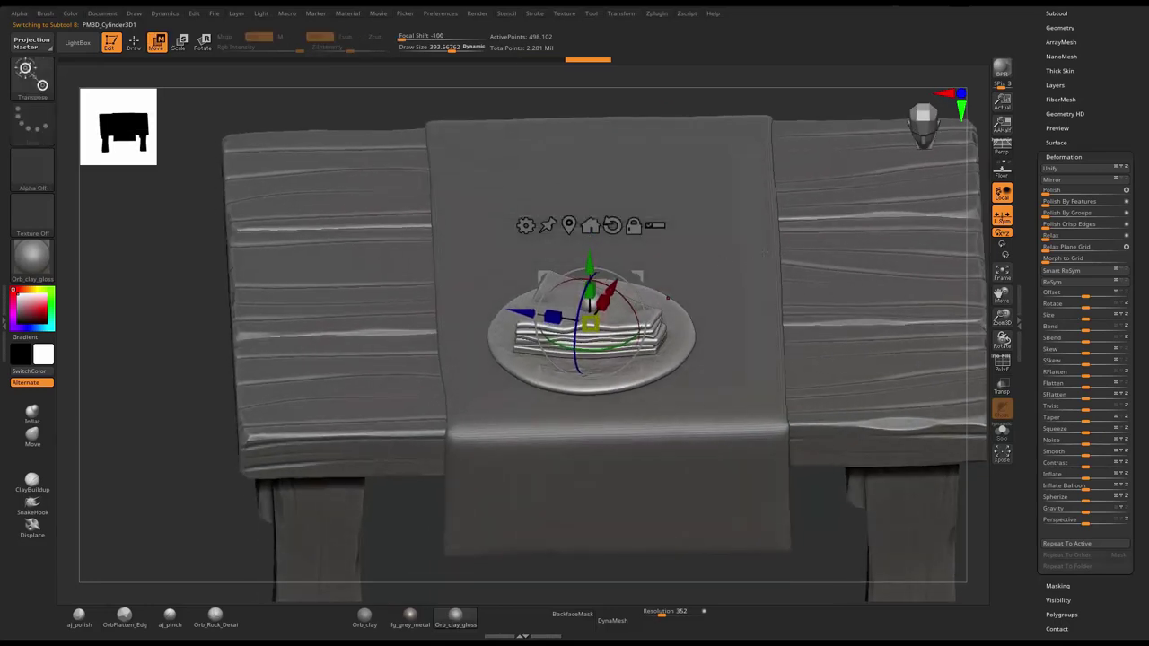
key(q)
mouse_move(826, 318)
ctrl+right_down()
mouse_move(821, 282)
mouse_move(867, 224)
mouse_move(838, 177)
mouse_move(673, 228)
mouse_move(701, 225)
mouse_move(736, 323)
ctrl+right_up()
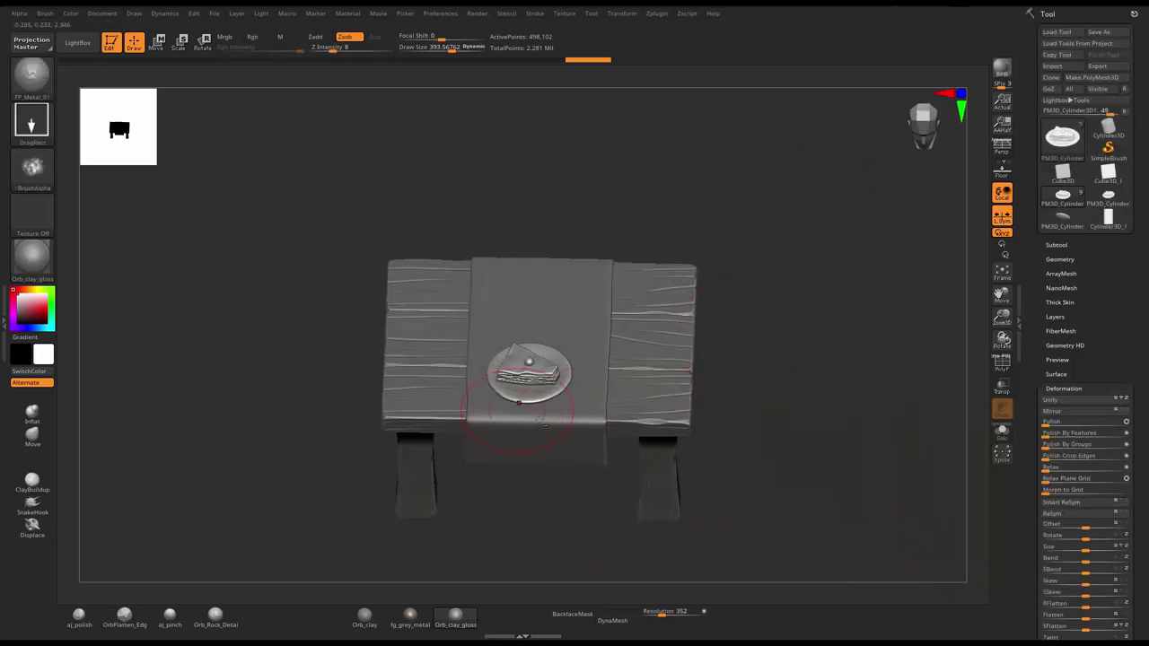
- Scale the Extract0 runner along X to widen it across the table
alt+click(534, 422)
key(w)
drag(501, 331, 456, 356)
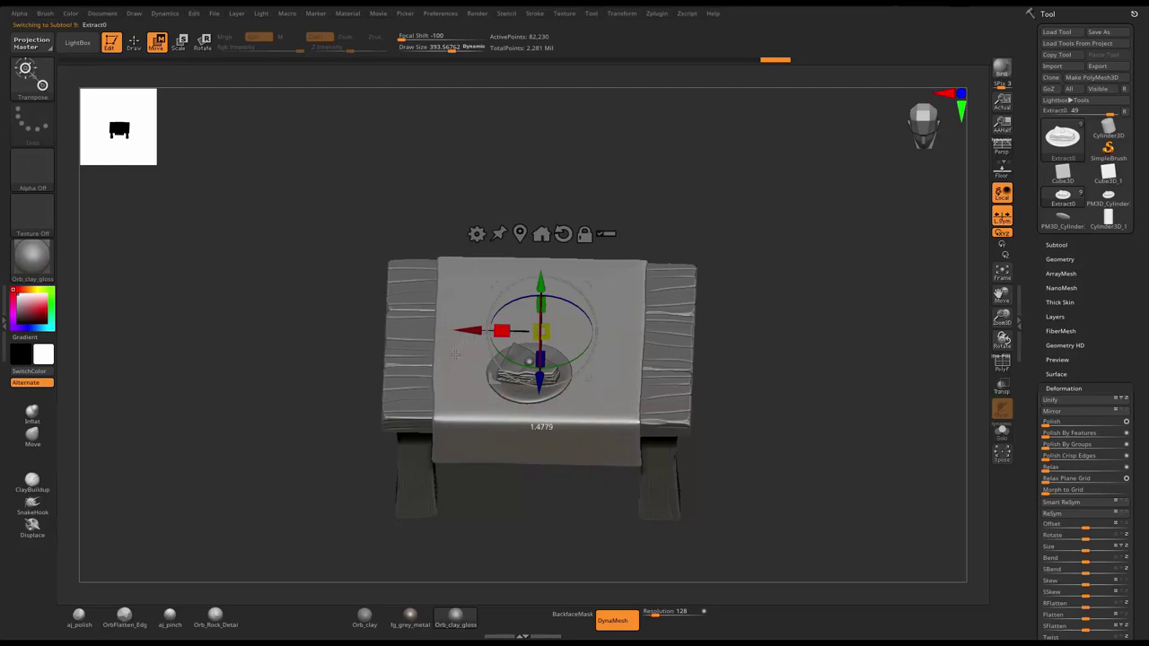
key(q)
- Switch to the PM3D_Cylinder disc model and tilt it to see its top
mouse_move(817, 269)
mouse_down()
mouse_move(830, 320)
mouse_move(805, 301)
mouse_up()
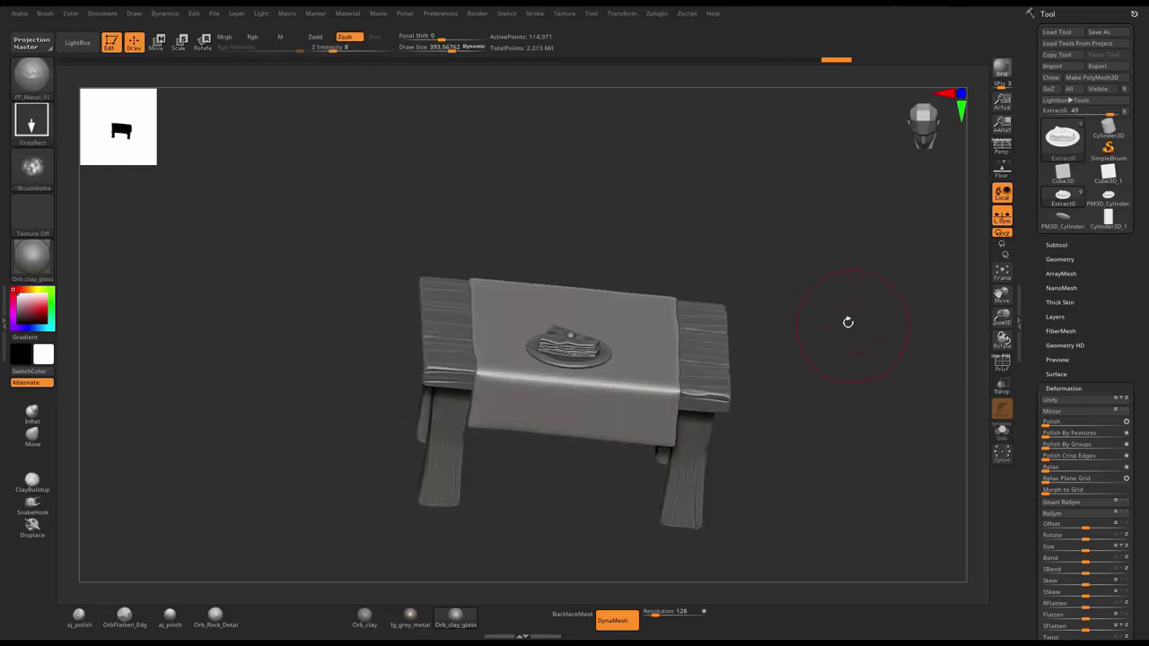
shift+drag(804, 301, 847, 320)
click(1063, 224)
mouse_move(754, 287)
mouse_down()
mouse_move(735, 321)
mouse_move(683, 321)
mouse_move(709, 311)
mouse_up()
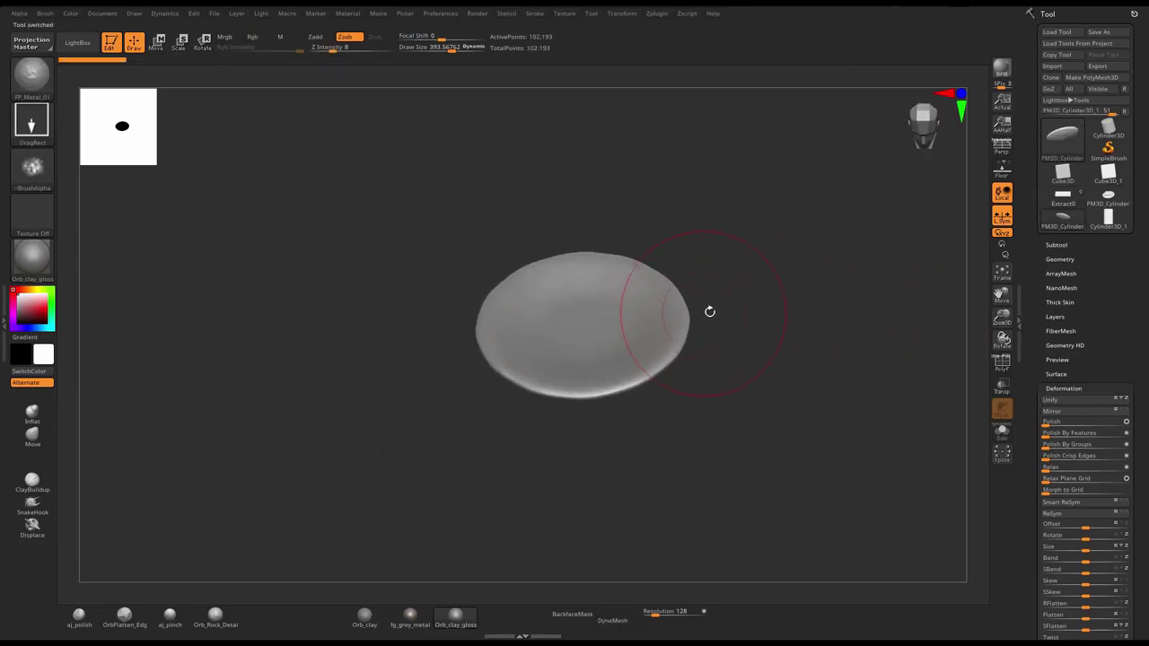
- Scale the disc down evenly with the gizmo
key(w)
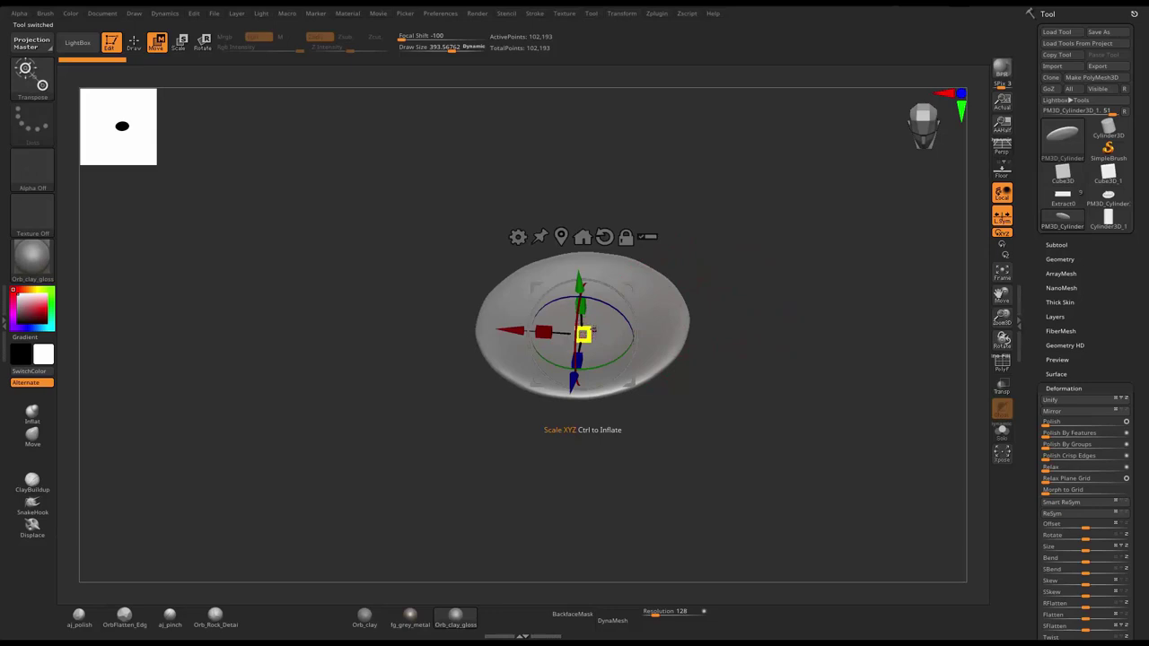
mouse_move(584, 334)
mouse_down()
mouse_move(713, 271)
mouse_move(715, 329)
mouse_move(731, 277)
mouse_move(737, 333)
mouse_move(727, 338)
mouse_move(766, 295)
mouse_up()
key(q)
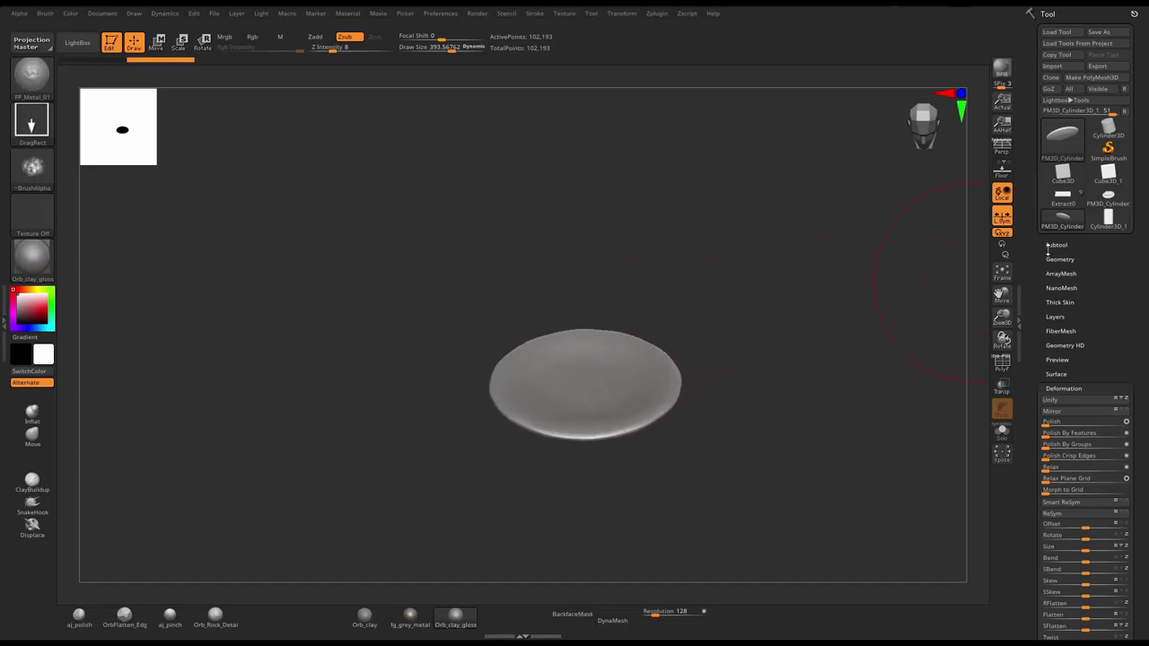
- Append a Sphere3D subtool and flatten it into a cap above the disc
click(1056, 246)
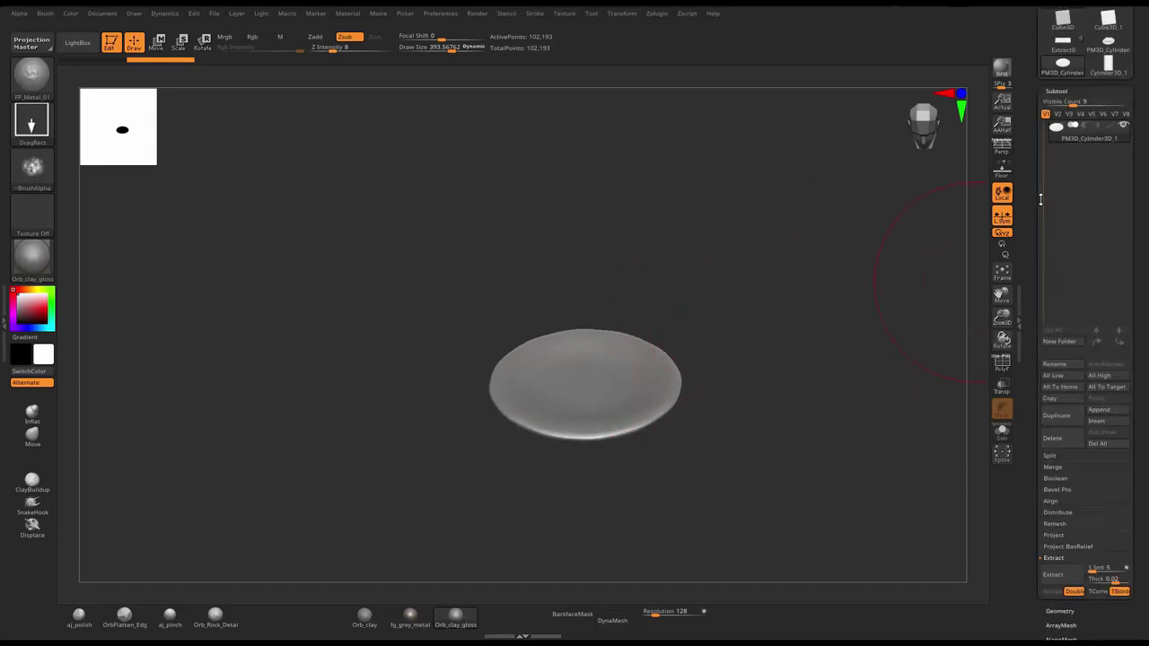
click(1097, 410)
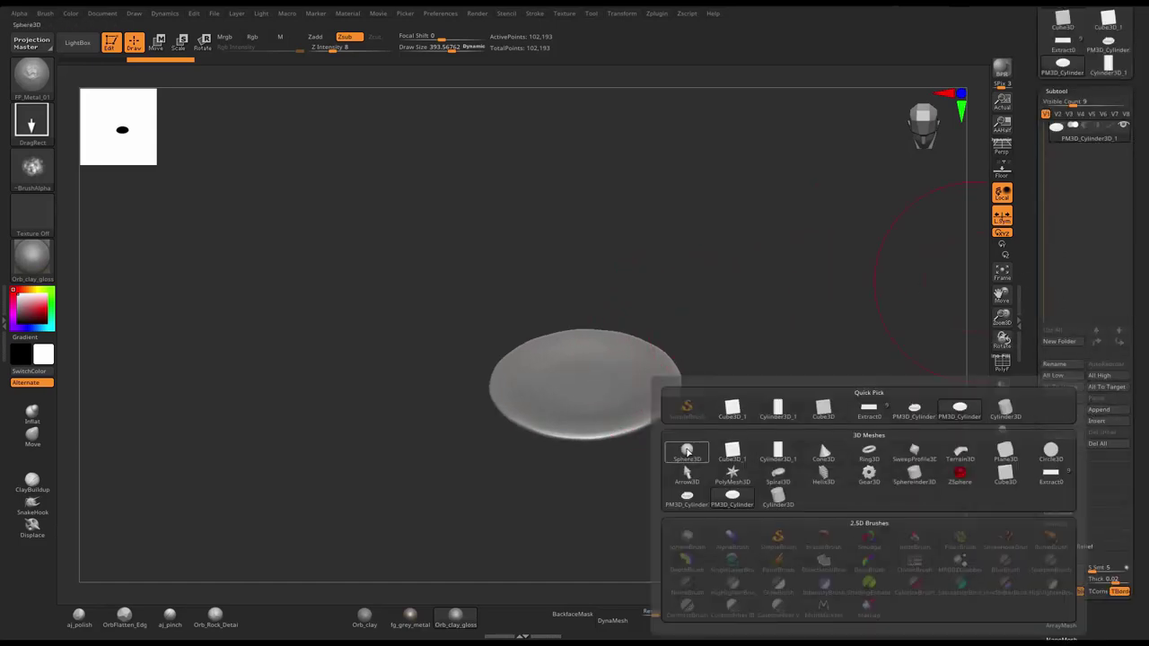
click(687, 451)
key(w)
drag(588, 391, 587, 368)
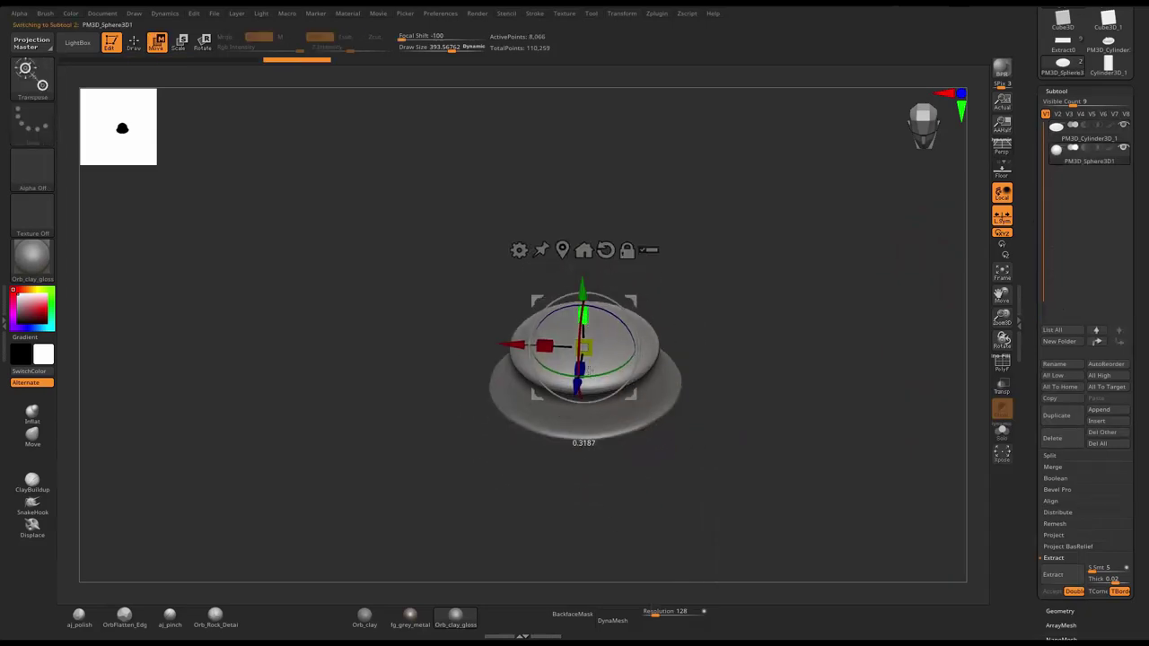
drag(585, 349, 583, 358)
right_drag(582, 359, 586, 310)
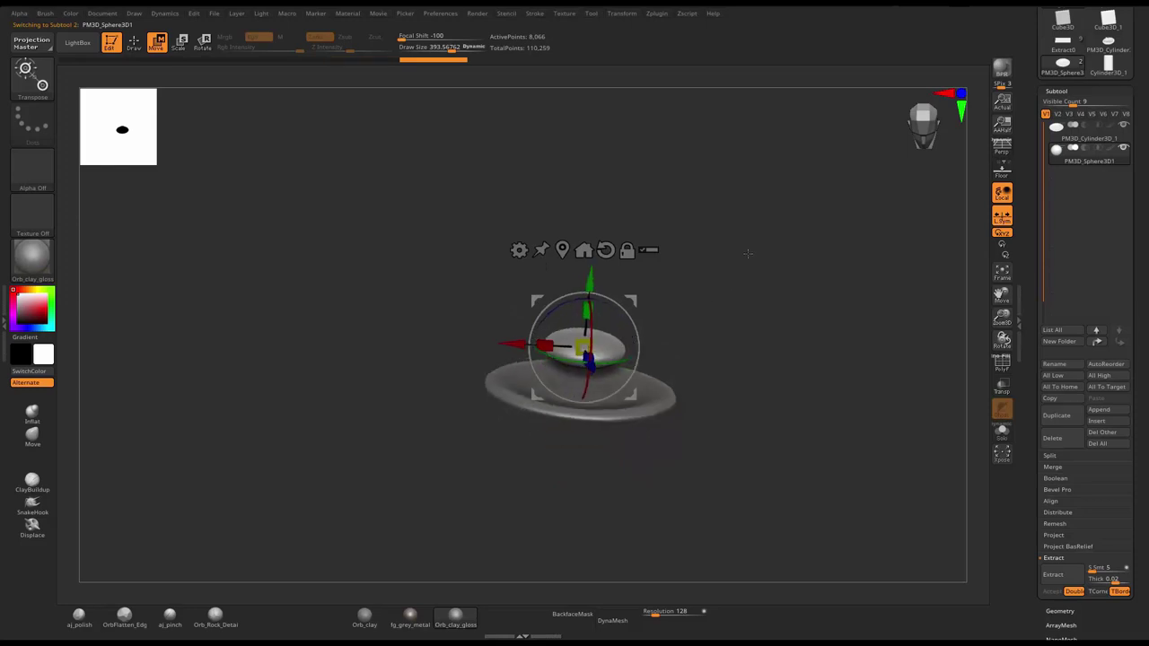
key(q)
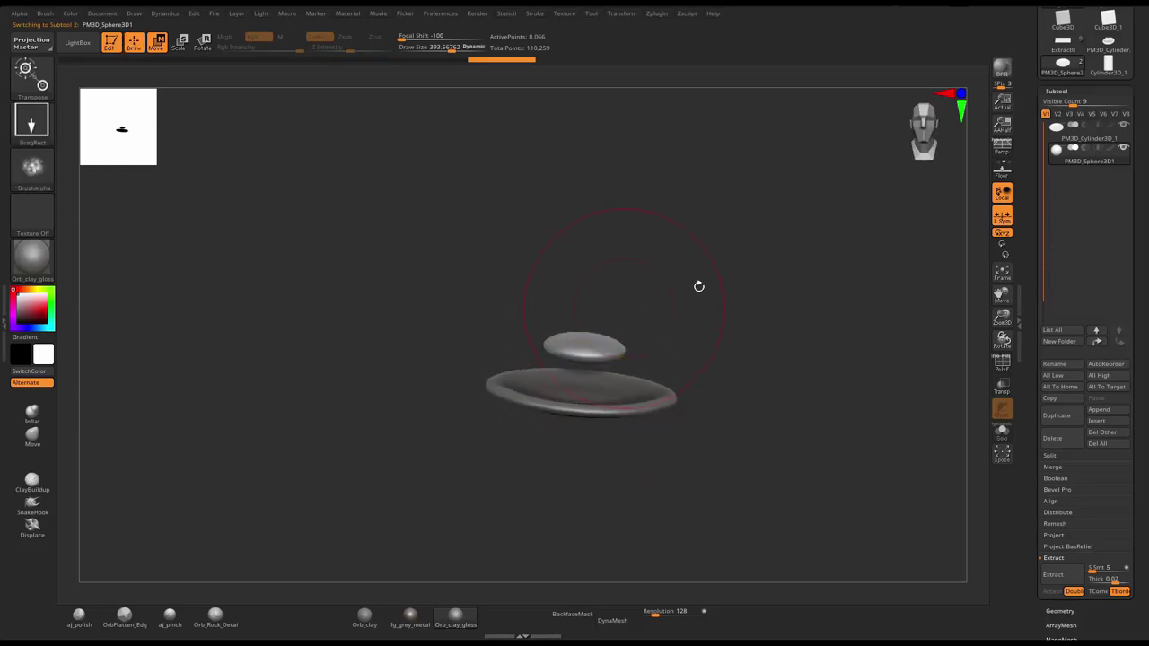
right_drag(697, 285, 761, 369)
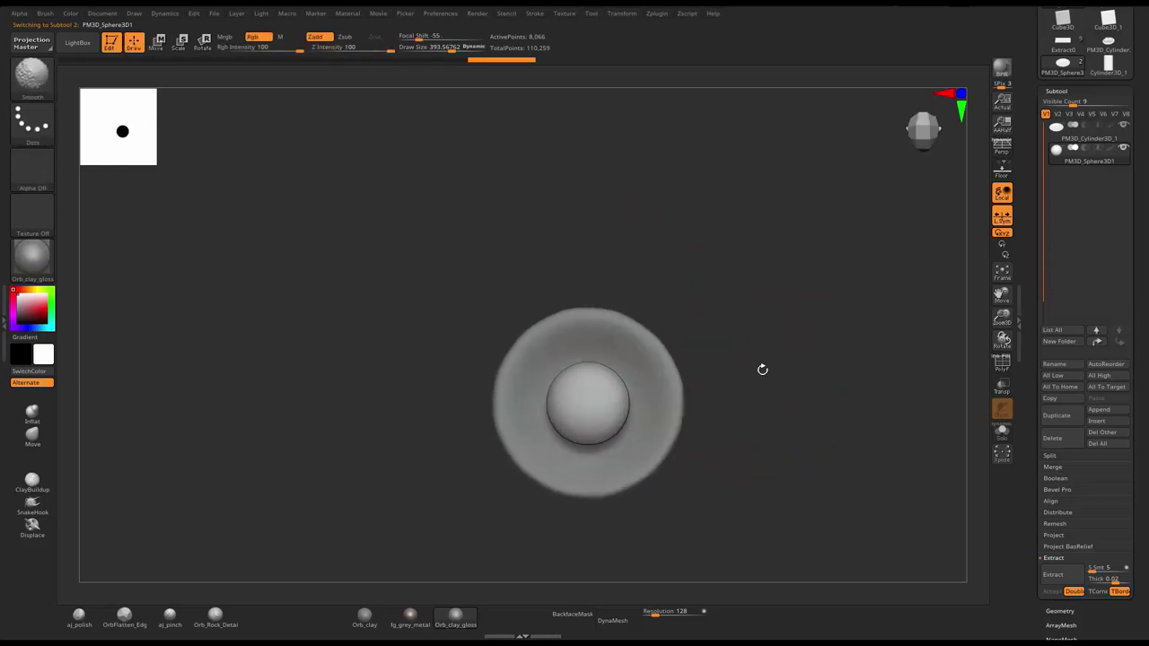
mouse_move(672, 350)
right_down()
mouse_move(816, 264)
mouse_move(785, 258)
right_up()
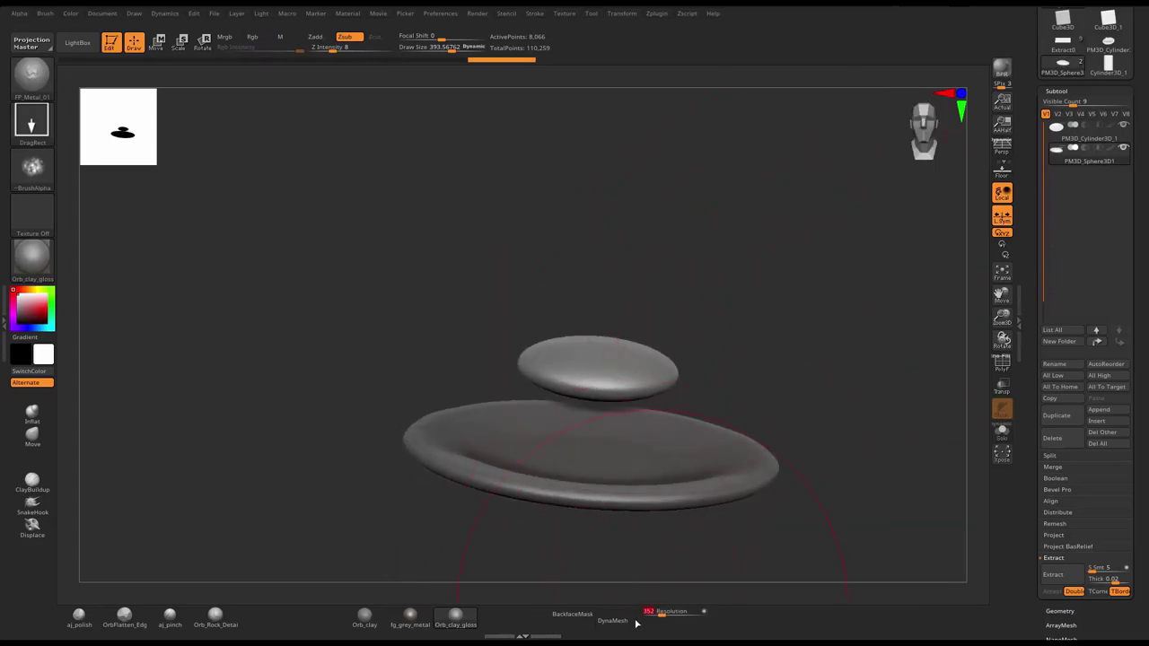
mouse_move(726, 322)
right_down()
mouse_move(746, 324)
mouse_move(736, 331)
right_up()
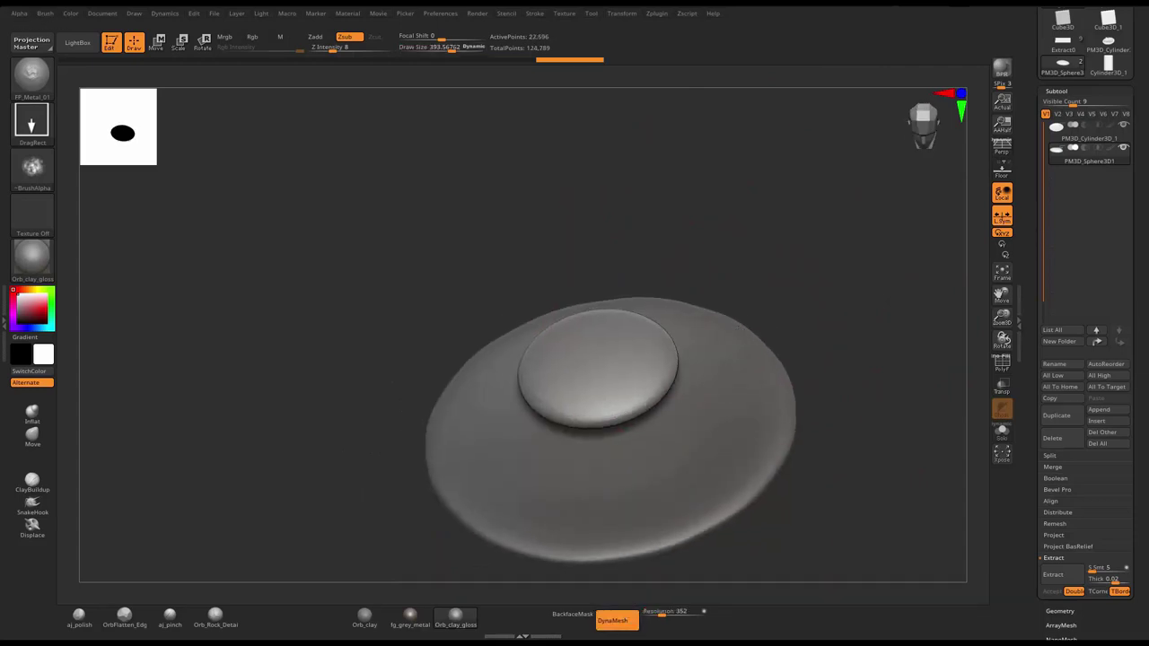
- Turn on Solo so the flattened sphere is shown on its own
key(s)
click(1002, 433)
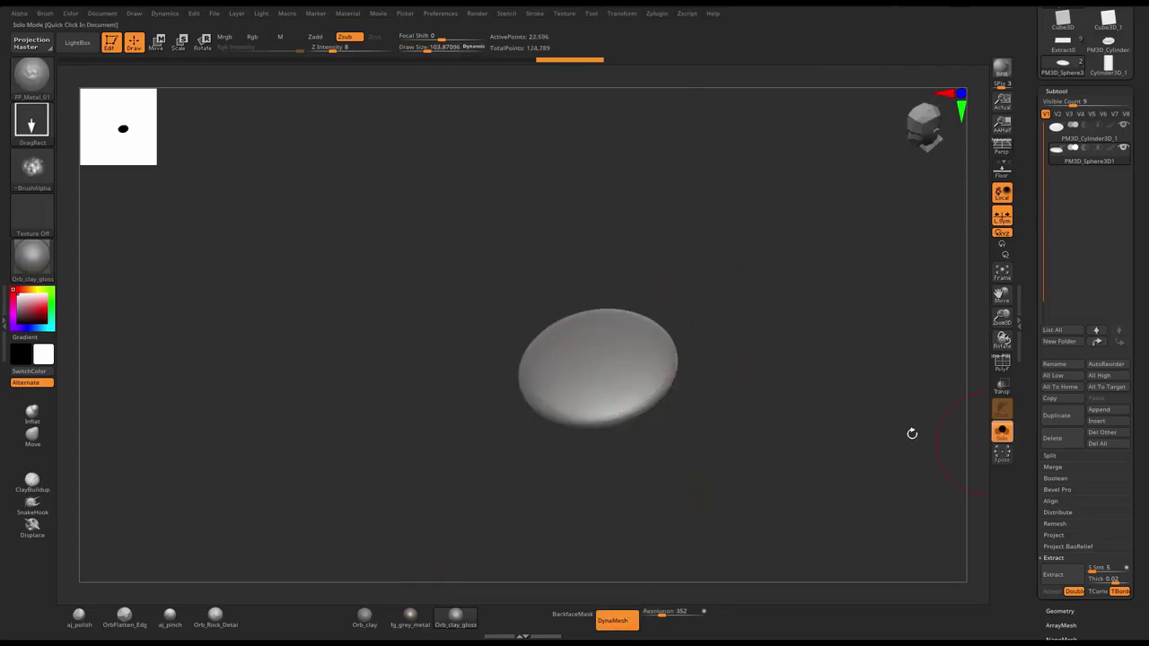
key(shift)
right_drag(725, 329, 744, 367)
- Switch to the sPolish brush and reduce the draw size to about 38
key(b)
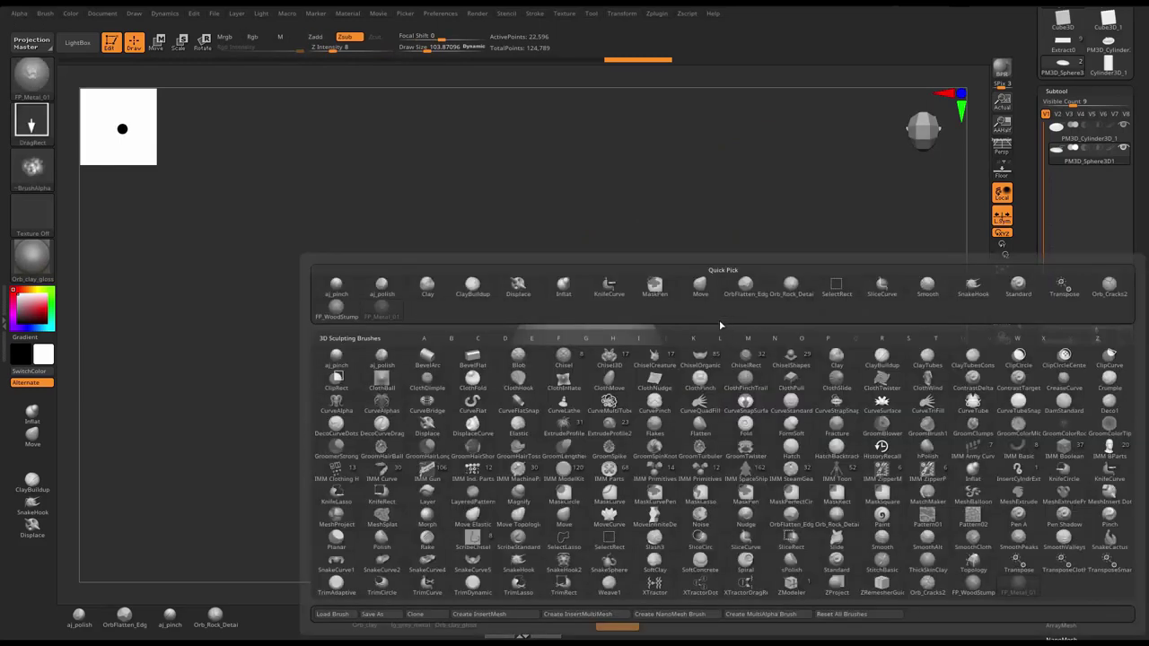
key(s)
click(778, 564)
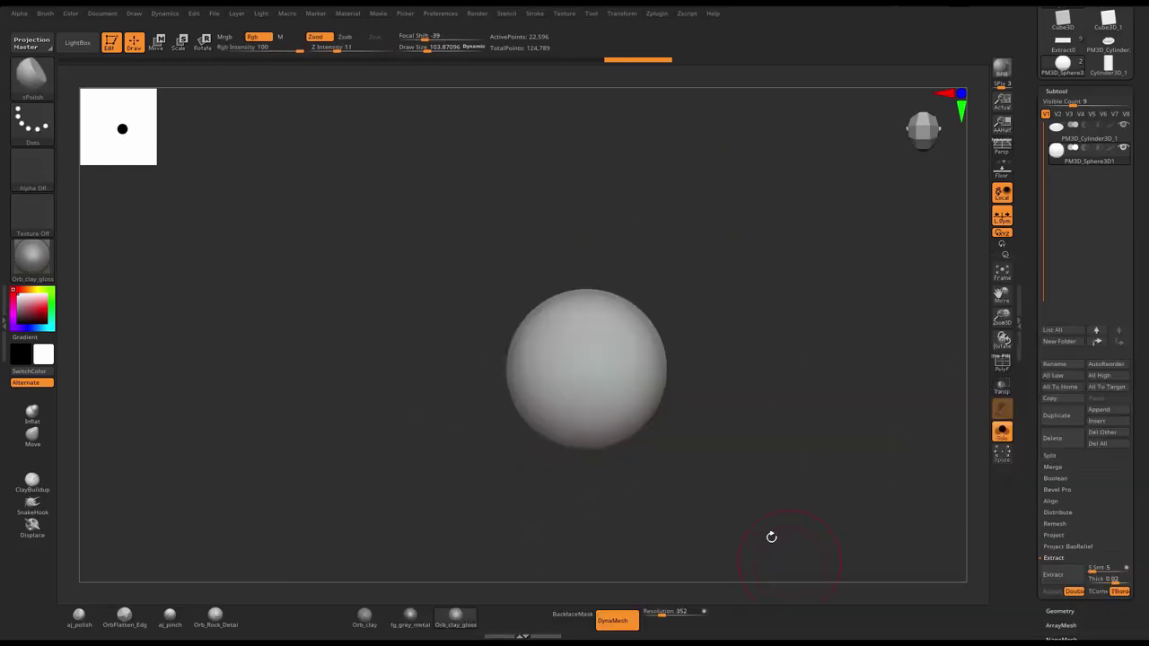
key(s)
drag(593, 356, 575, 356)
alt+right_drag(688, 287, 719, 342)
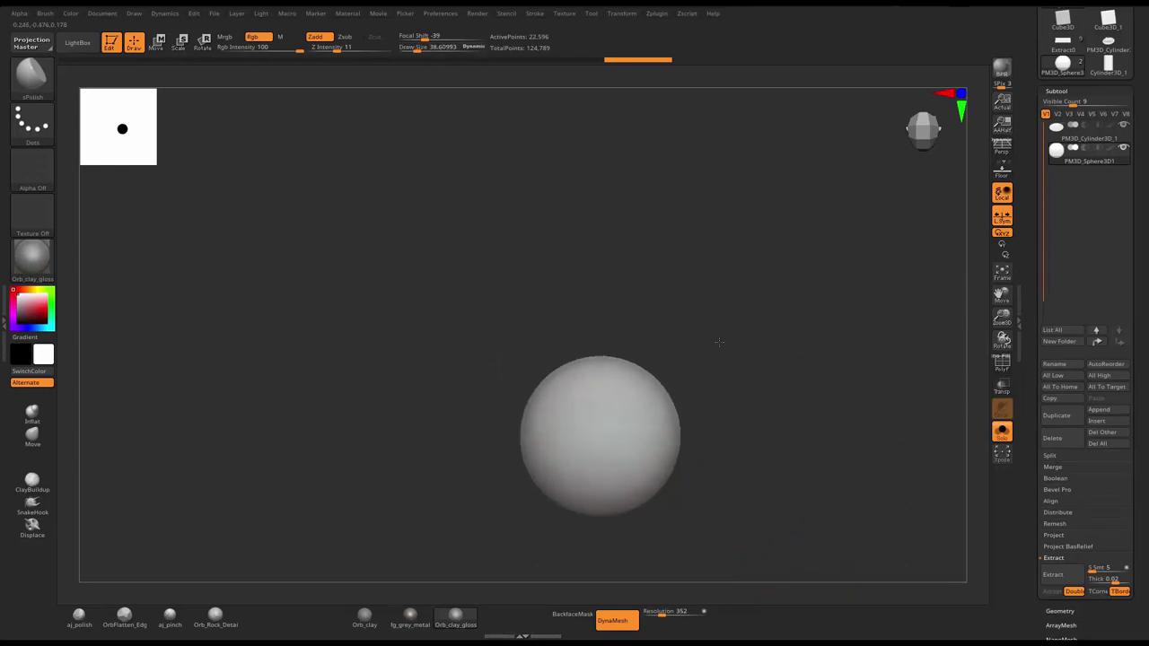
- Activate radial symmetry in the Transform settings and shrink the brush to about 23
click(621, 13)
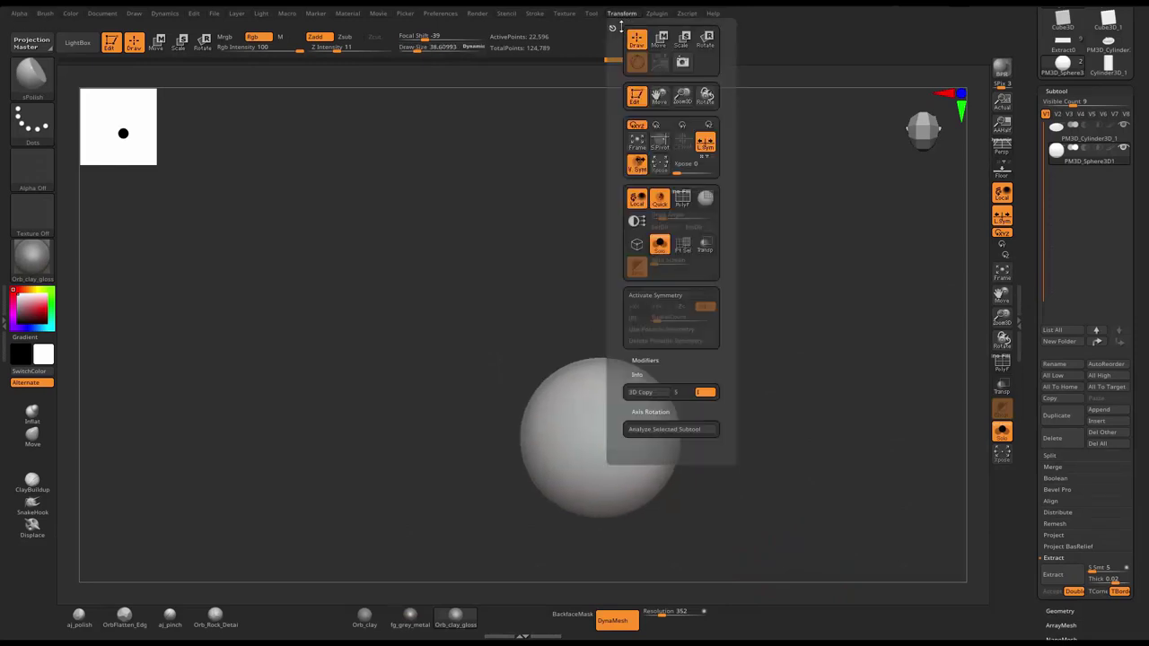
click(660, 296)
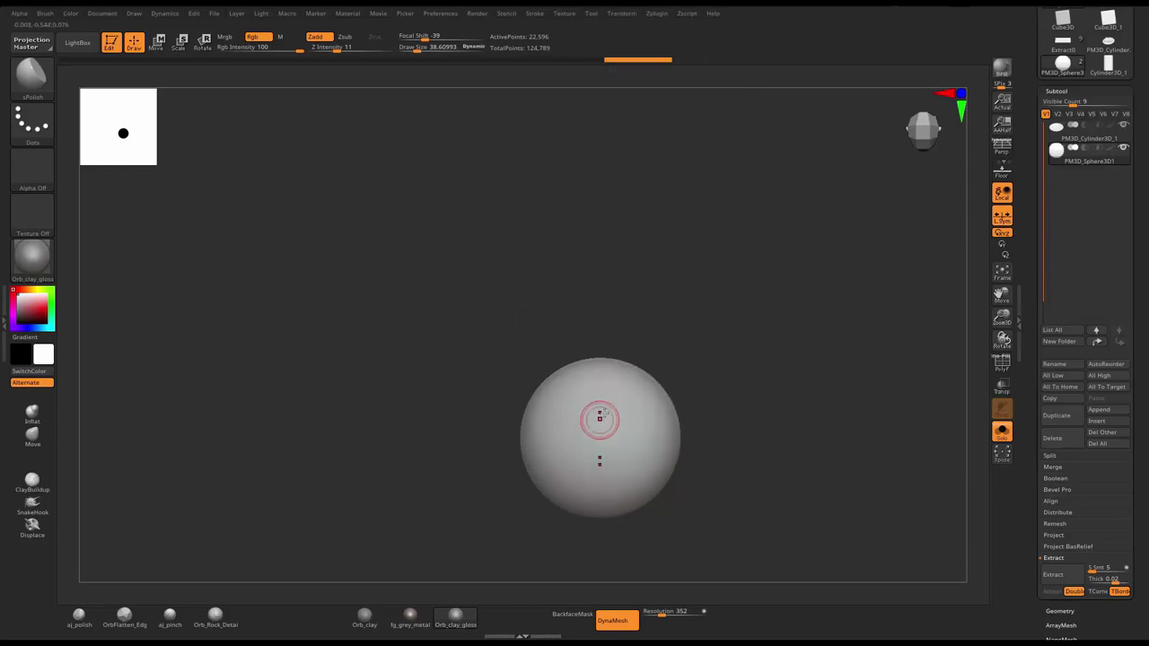
click(621, 14)
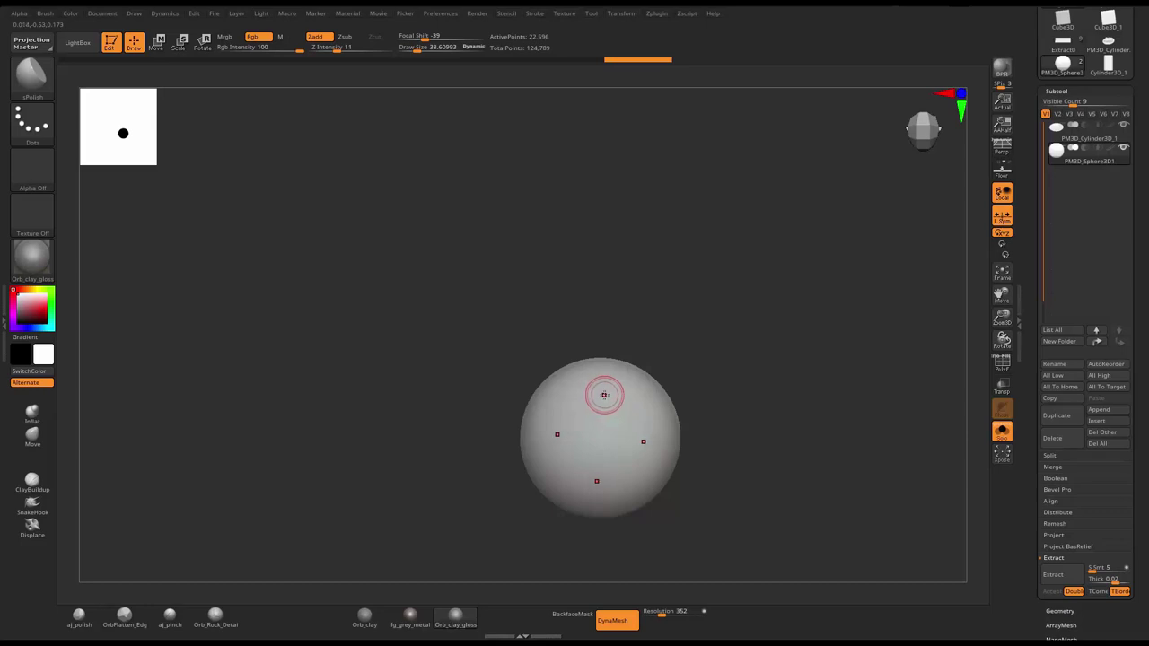
key(s)
drag(598, 392, 605, 399)
- Raise Z Intensity to 38 and keep the brush size at about 23
mouse_move(708, 359)
mouse_down()
mouse_move(721, 368)
mouse_move(692, 342)
mouse_move(597, 434)
mouse_up()
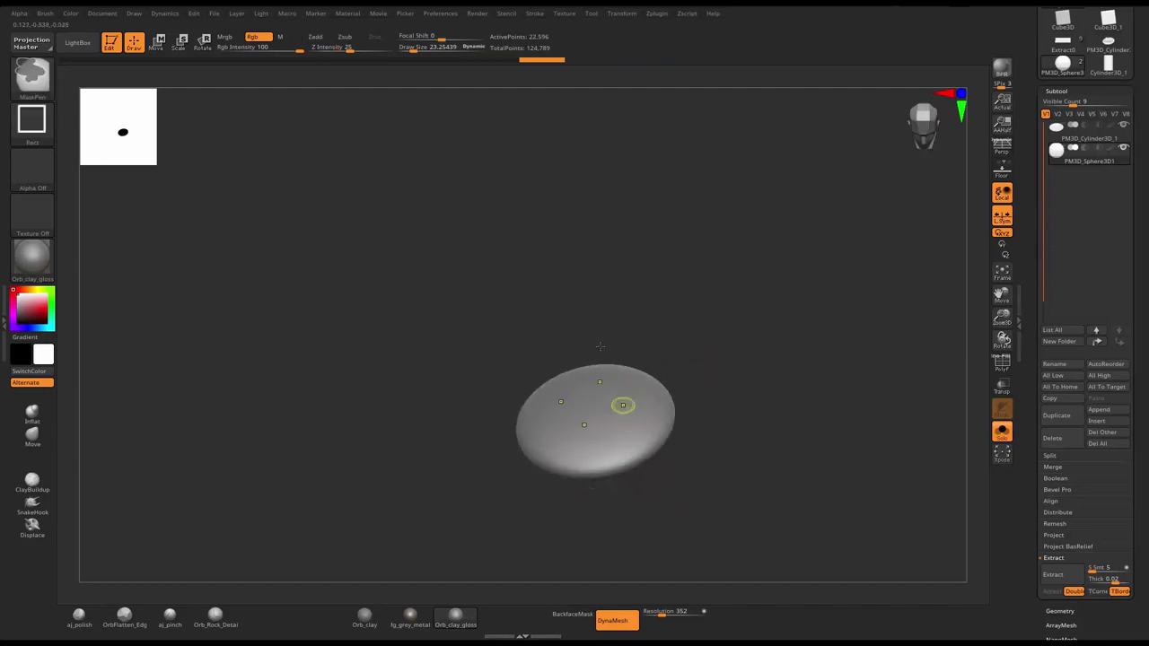
drag(337, 50, 359, 50)
shift+drag(622, 286, 594, 383)
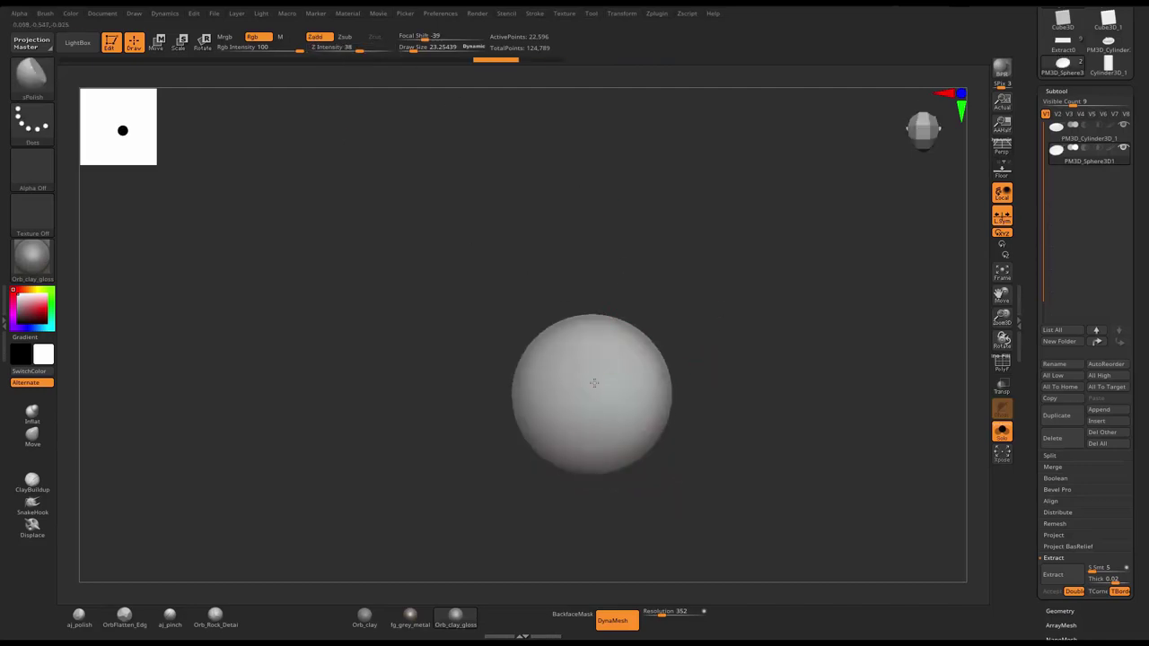
key([)
key(s)
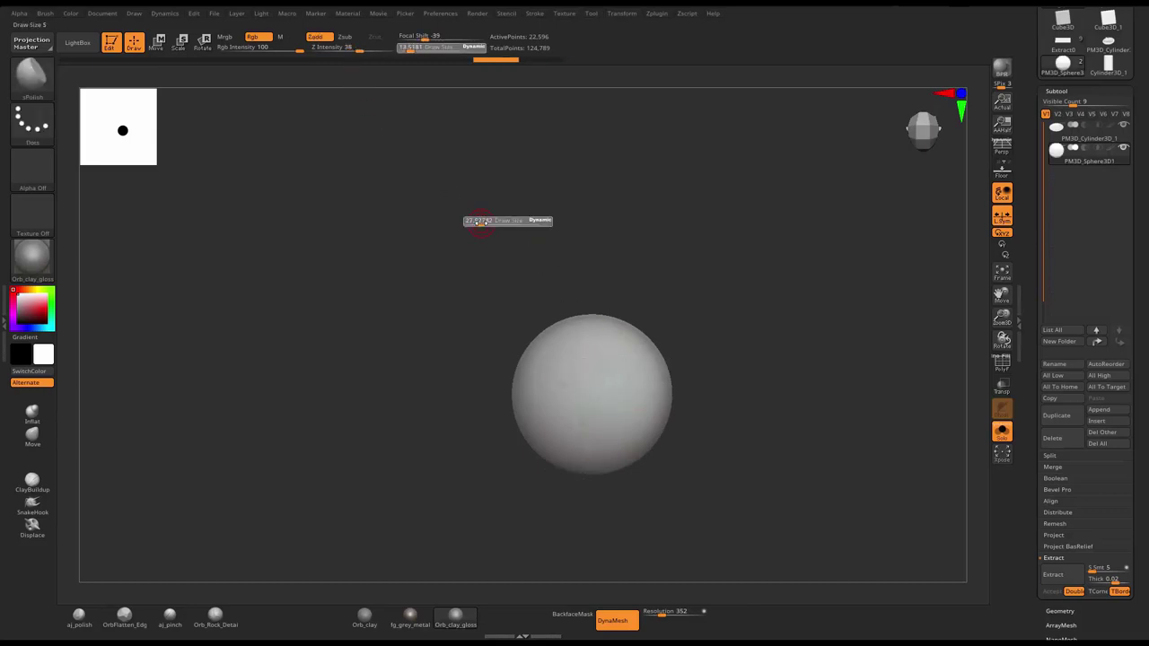
drag(478, 222, 552, 279)
- Carve a trial set of four symmetric dents with the Standard brush, then undo them
key(b)
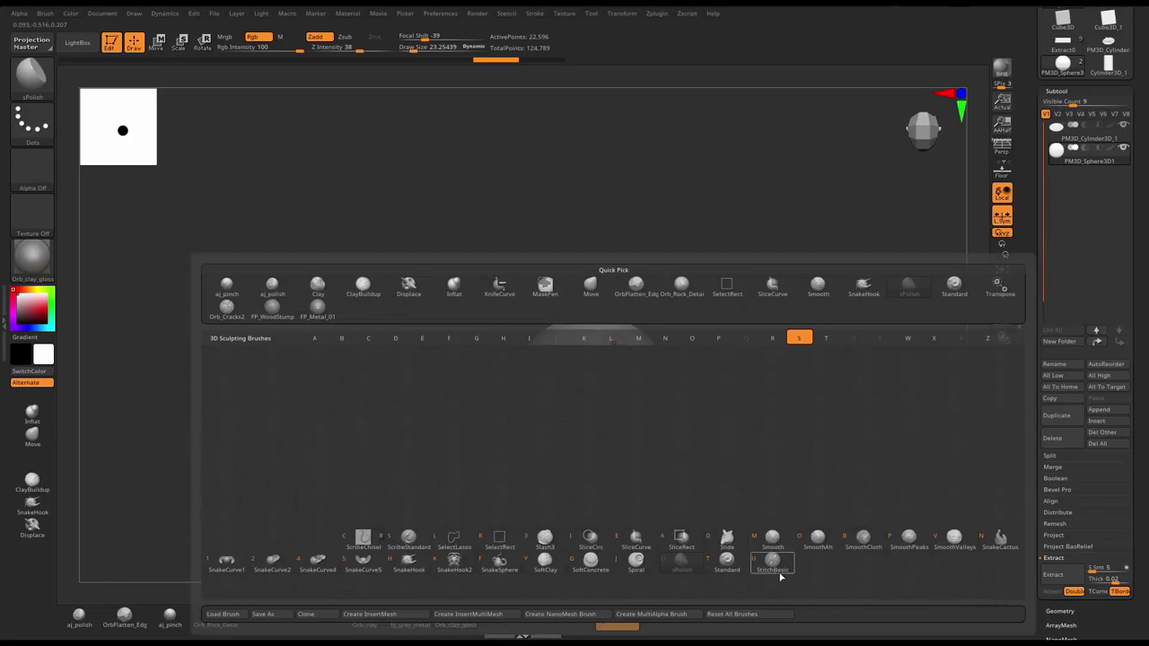
click(734, 569)
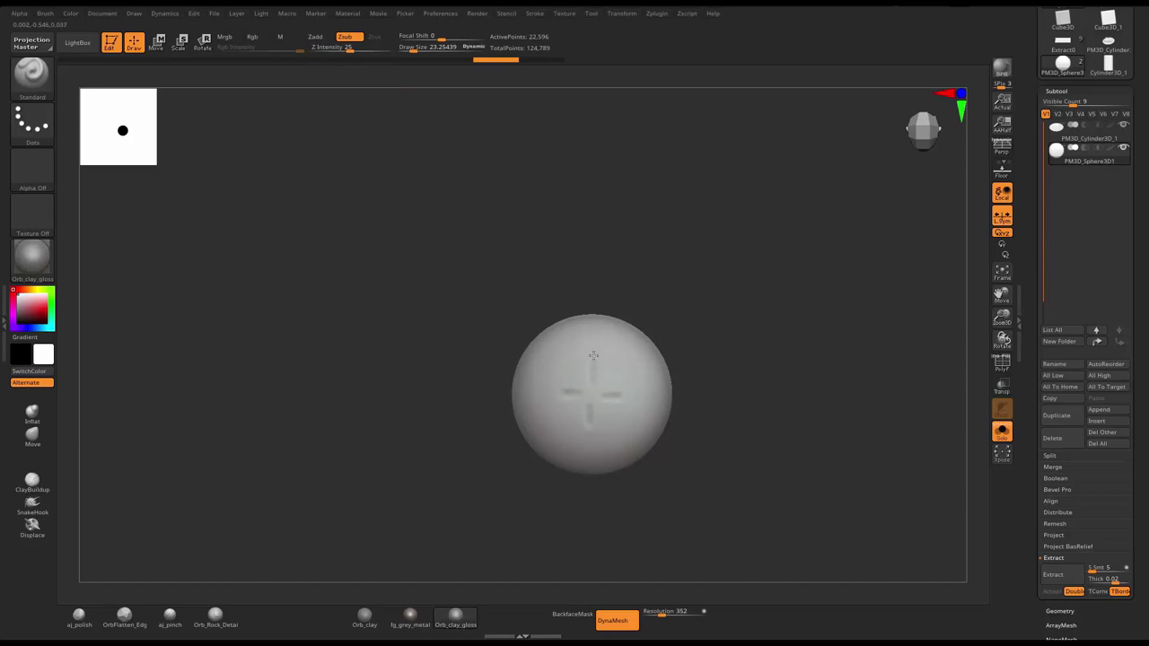
drag(593, 353, 594, 357)
key(ctrl+z)
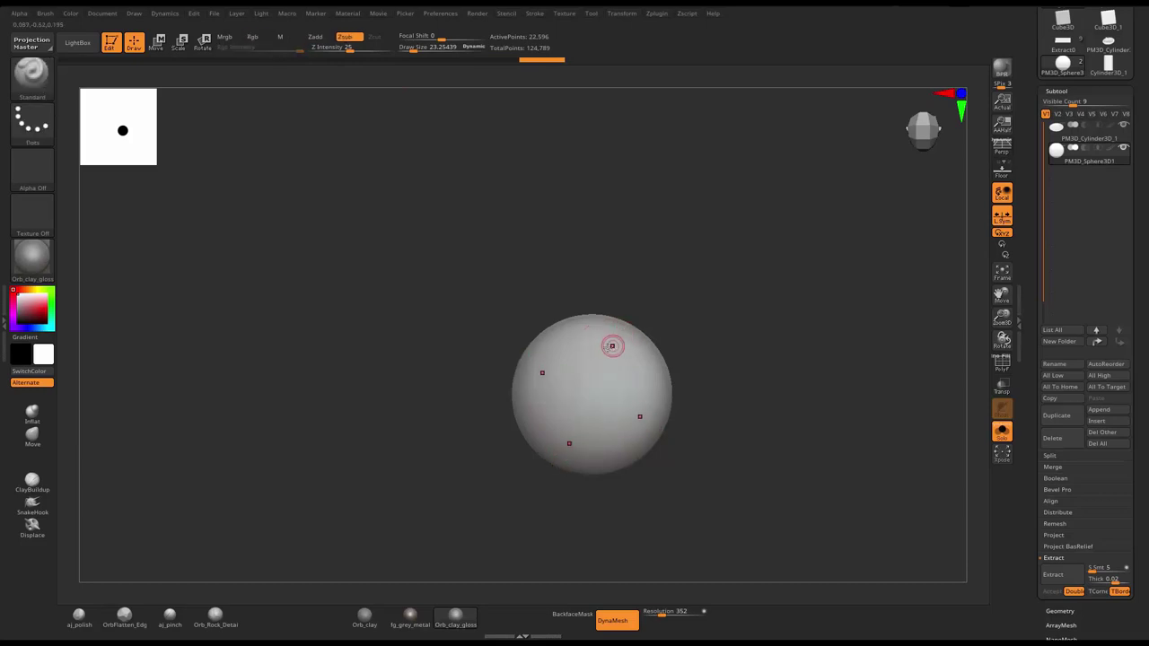
- Remesh the cap at DynaMesh resolution 680 and carve the four recessed flower petals
key(ctrl+z)
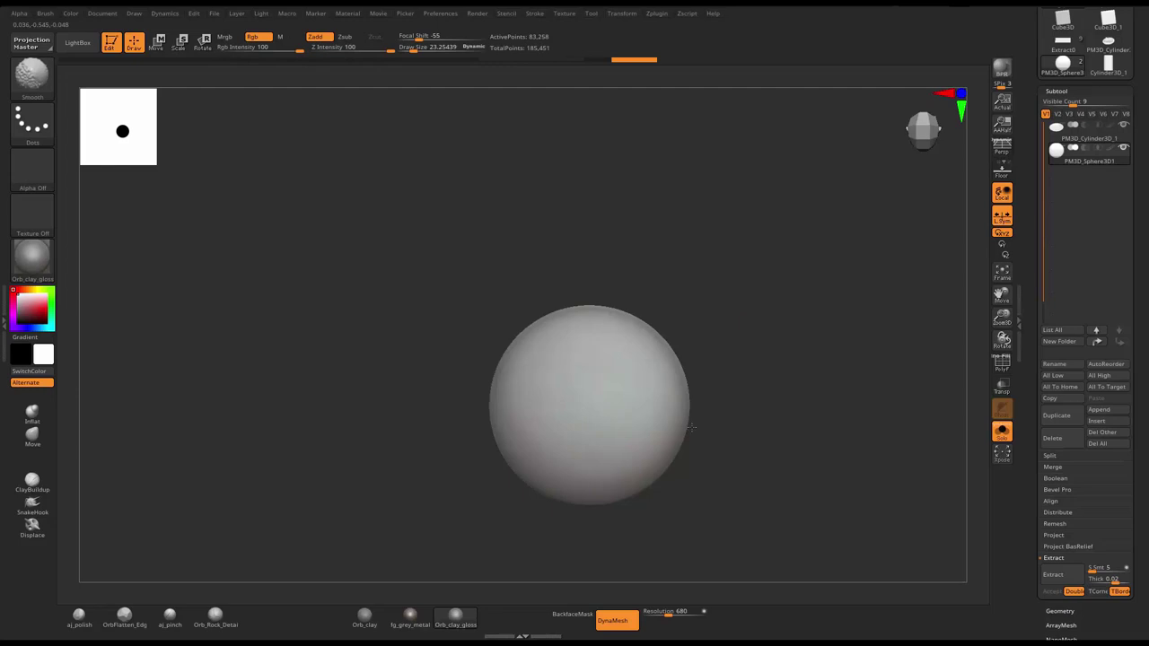
key(alt)
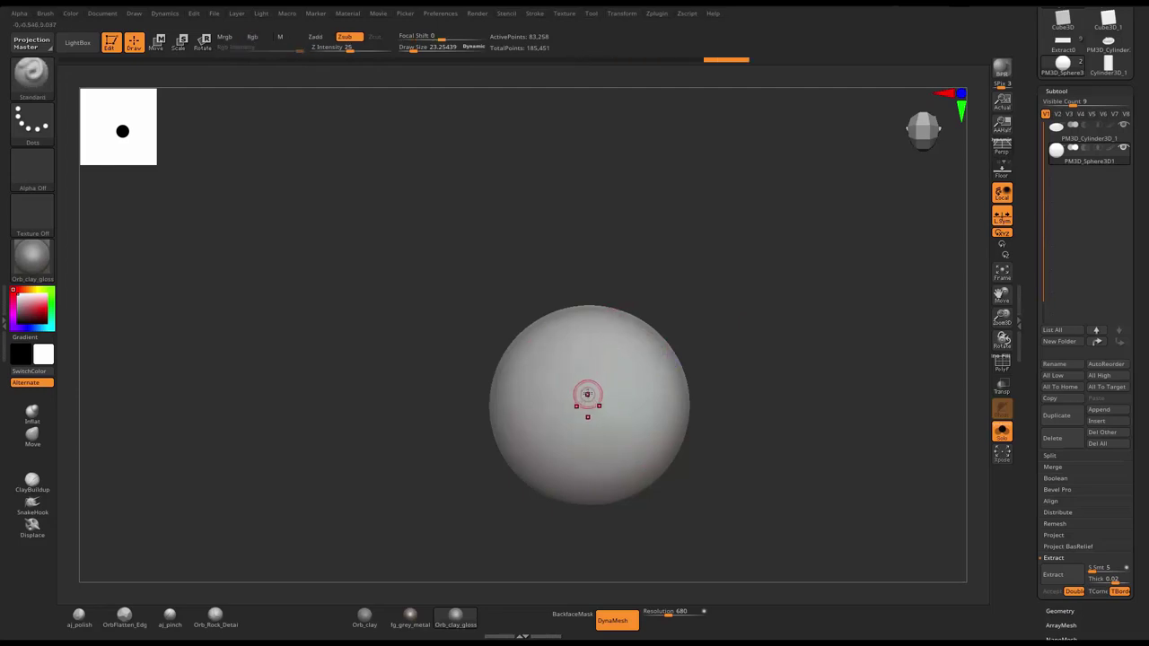
mouse_move(594, 356)
mouse_down()
mouse_move(590, 386)
mouse_move(590, 357)
mouse_up()
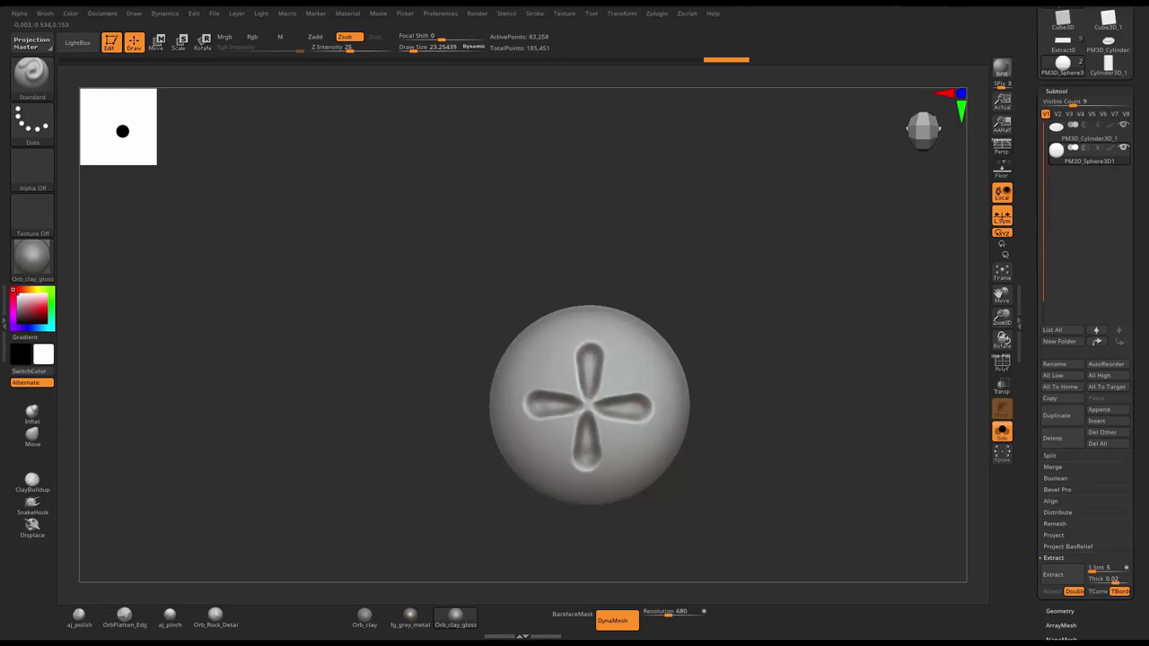
mouse_move(746, 272)
mouse_down()
mouse_move(752, 239)
mouse_move(730, 346)
mouse_move(757, 252)
mouse_move(774, 364)
mouse_up()
click(1099, 409)
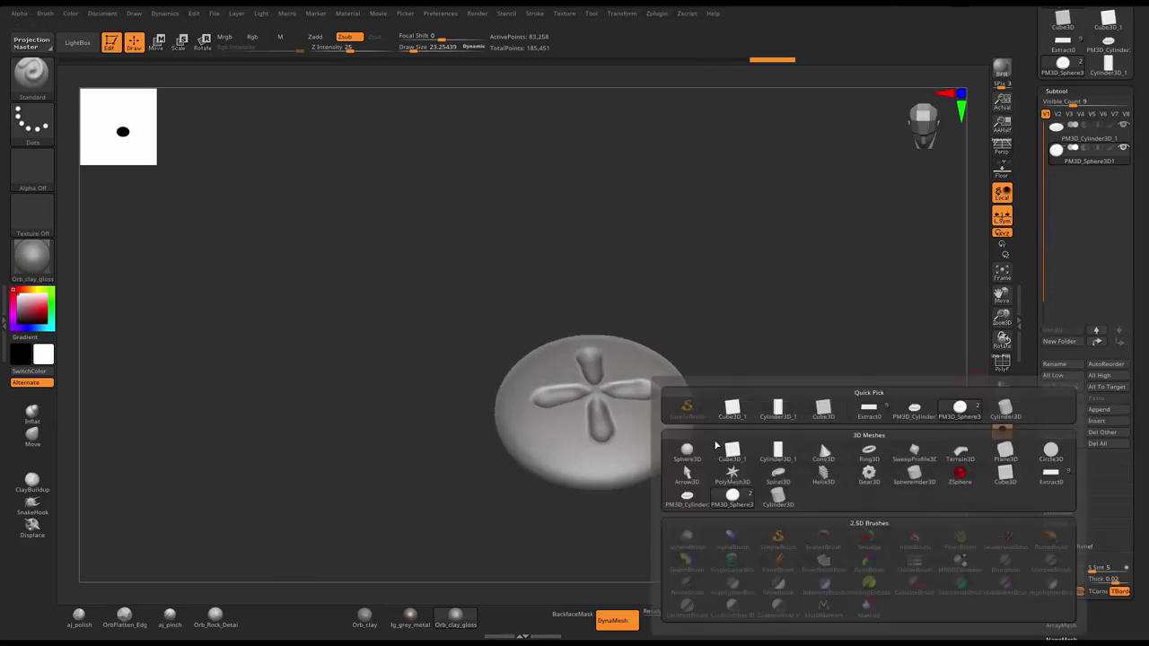
- Append a Sphere3D subtool and scale it down to a tiny bead
click(687, 451)
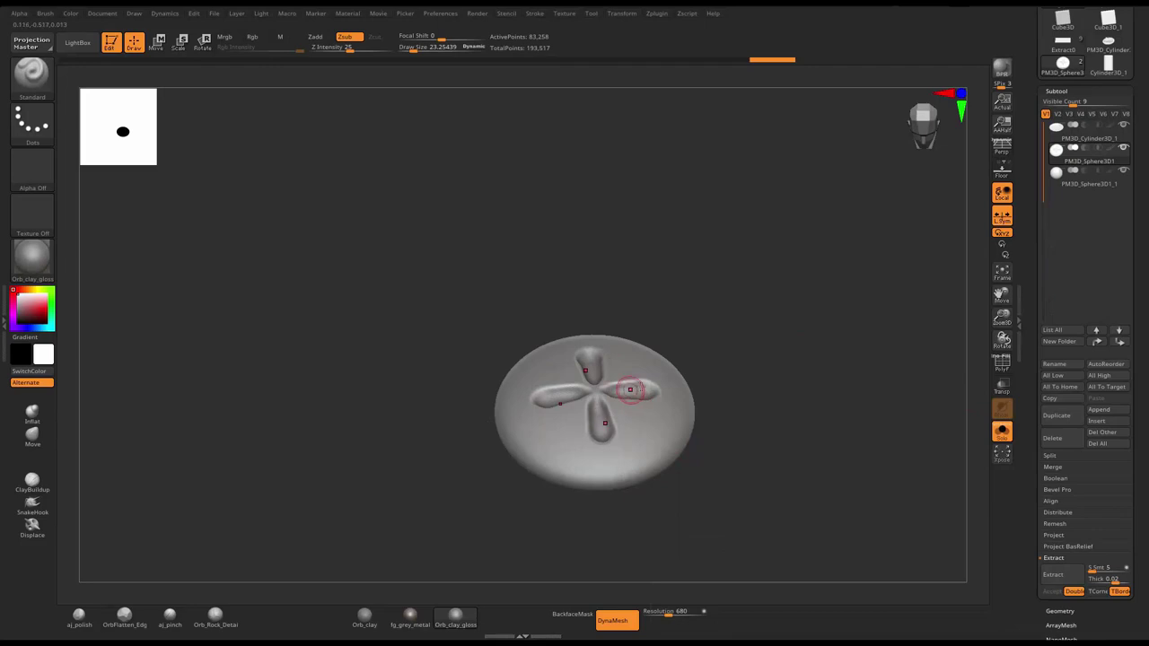
click(1084, 183)
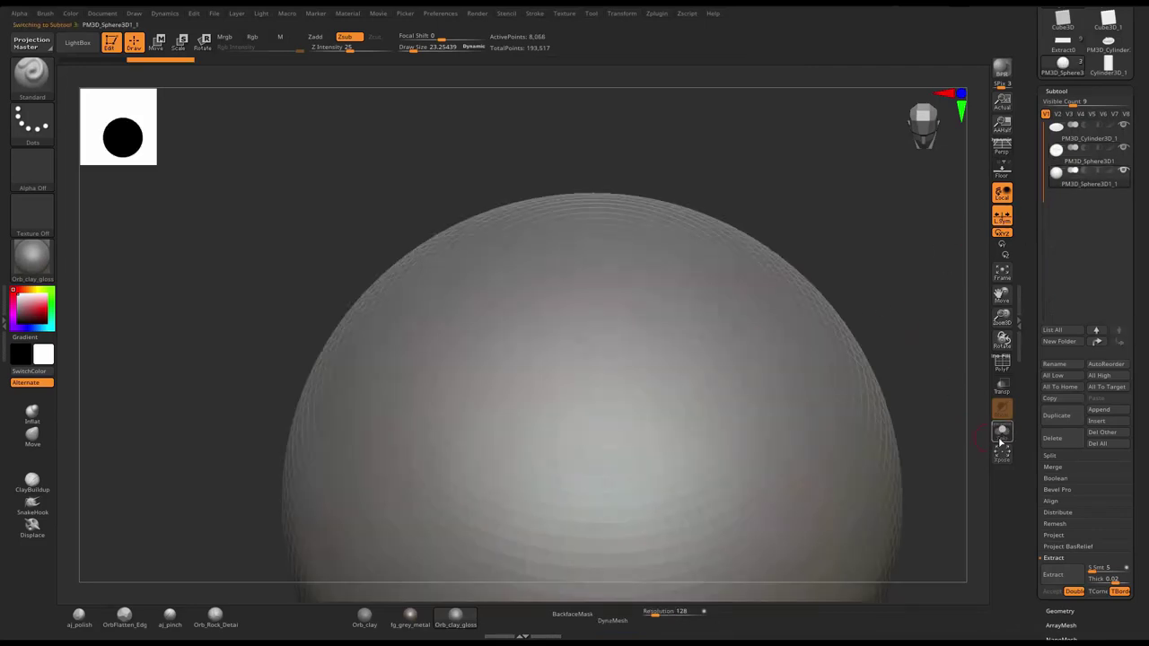
key(w)
drag(590, 504, 542, 567)
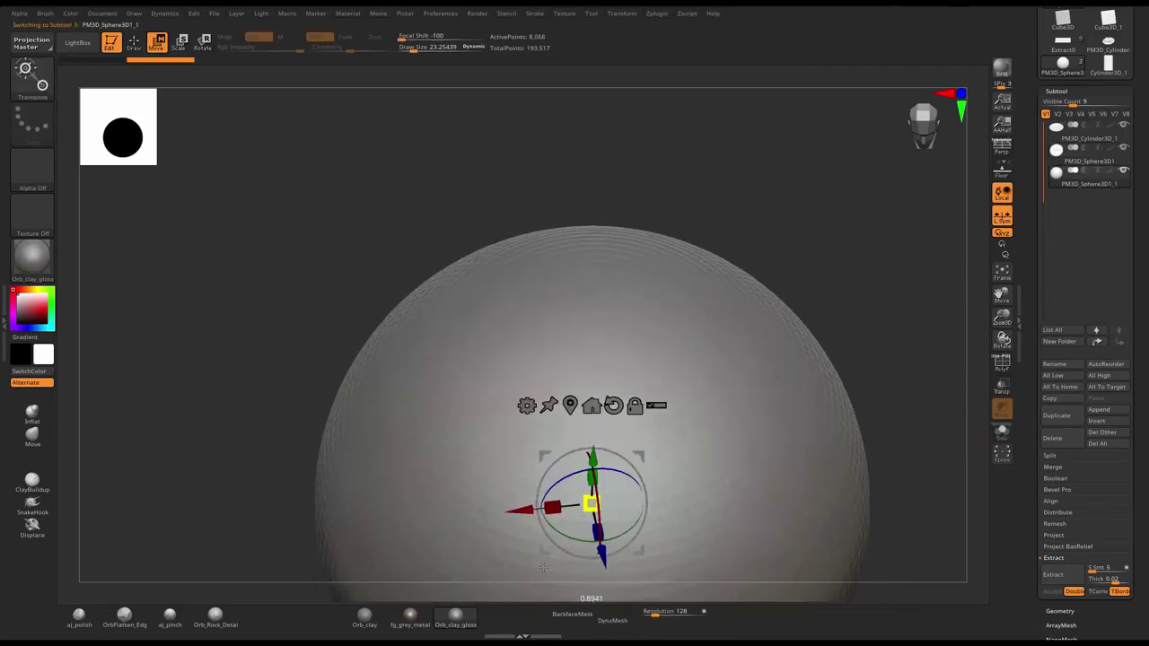
drag(606, 638, 605, 521)
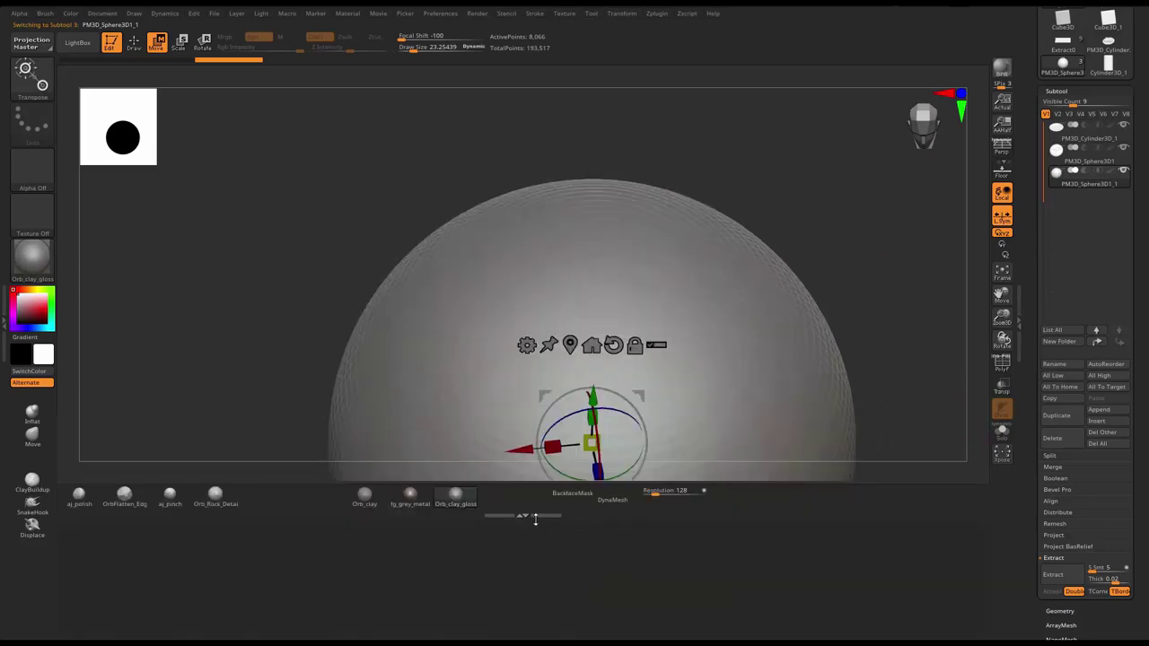
drag(535, 519, 536, 634)
mouse_move(590, 504)
mouse_down()
mouse_move(621, 511)
mouse_move(584, 539)
mouse_move(616, 346)
mouse_move(646, 459)
mouse_up()
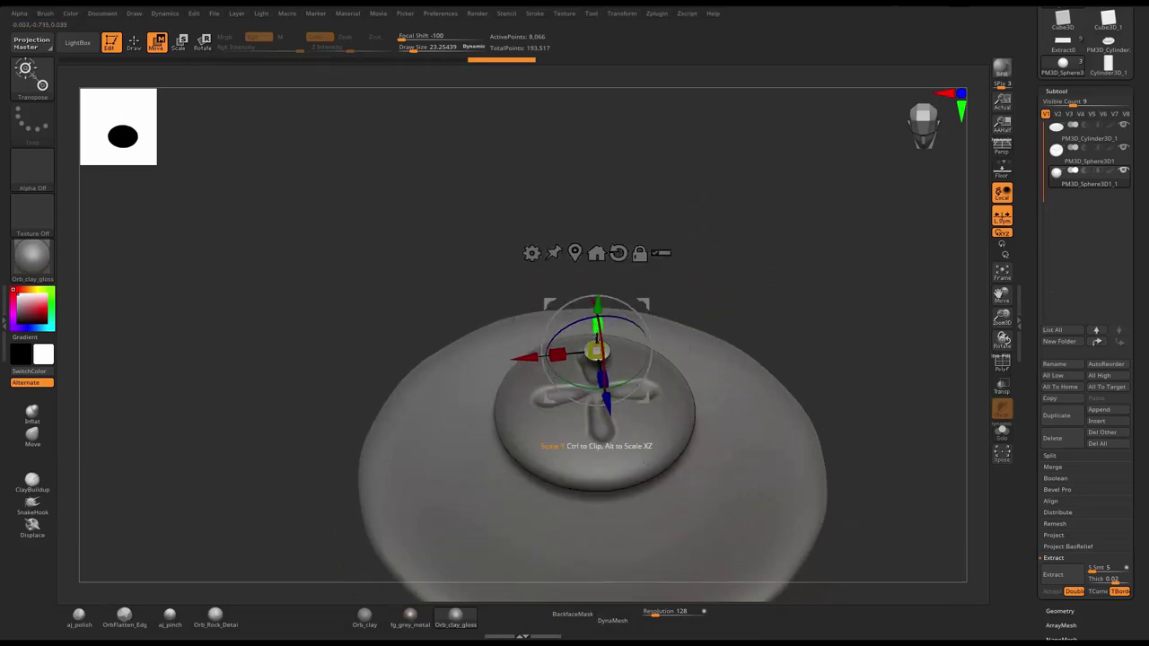
- Place the bead on the cookie's top surface beside the upper petal
mouse_move(629, 269)
mouse_down()
mouse_move(646, 346)
mouse_move(629, 503)
mouse_up()
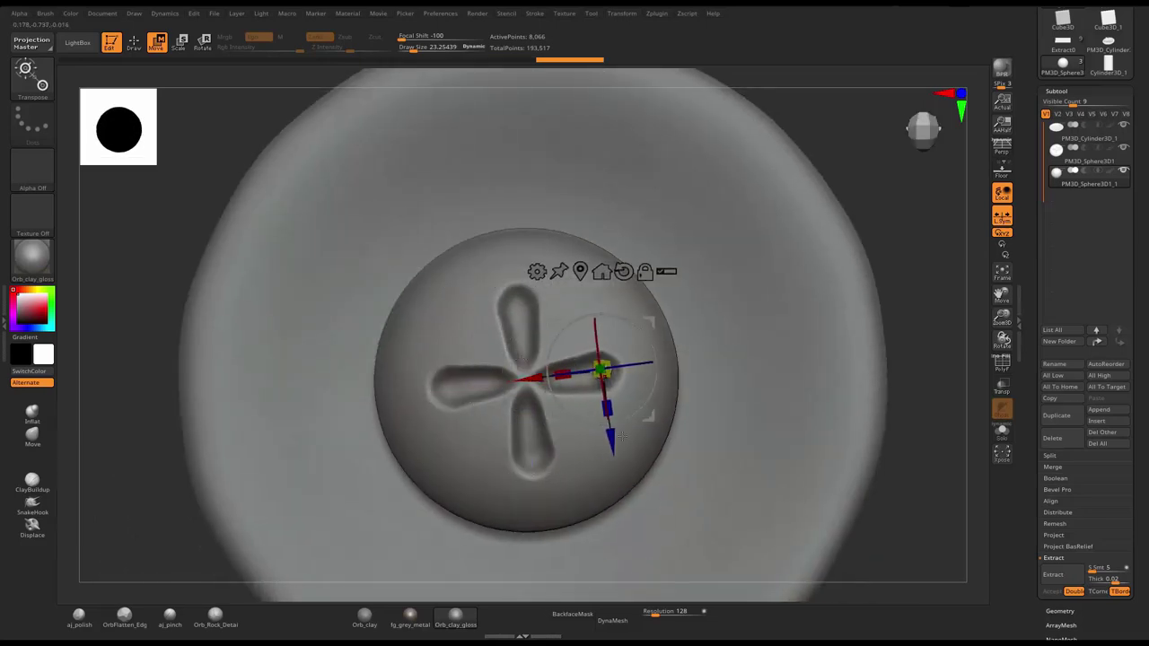
drag(585, 371, 592, 298)
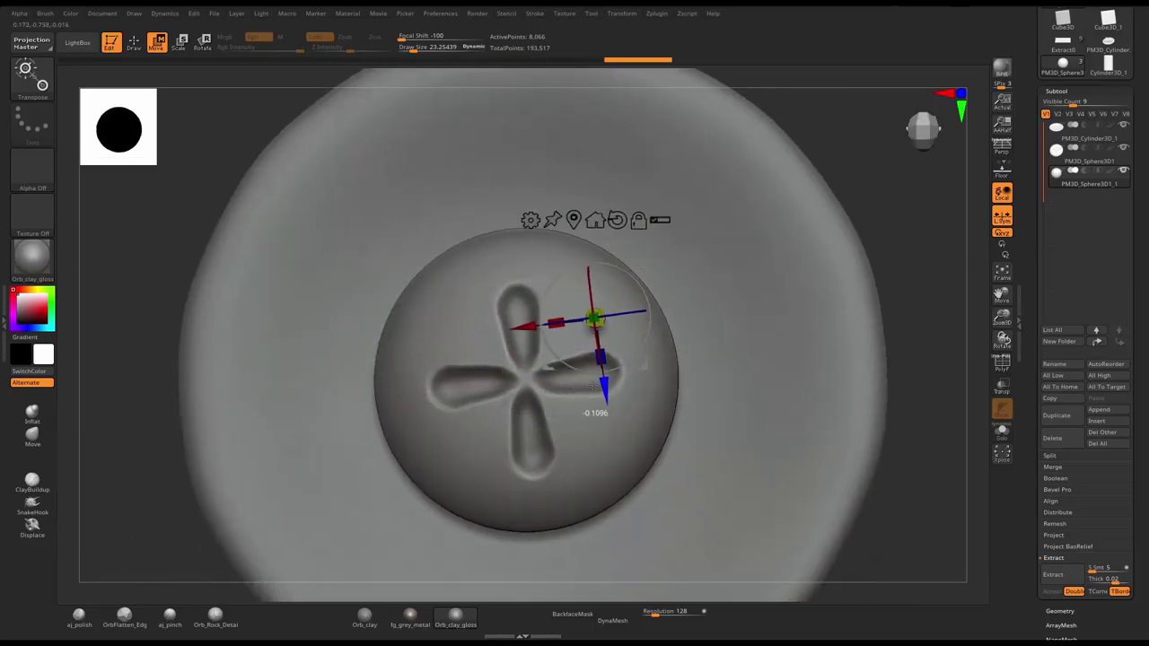
mouse_move(808, 296)
mouse_down()
mouse_move(889, 299)
mouse_move(844, 413)
mouse_up()
mouse_move(583, 315)
mouse_down()
mouse_move(584, 400)
mouse_move(556, 387)
mouse_up()
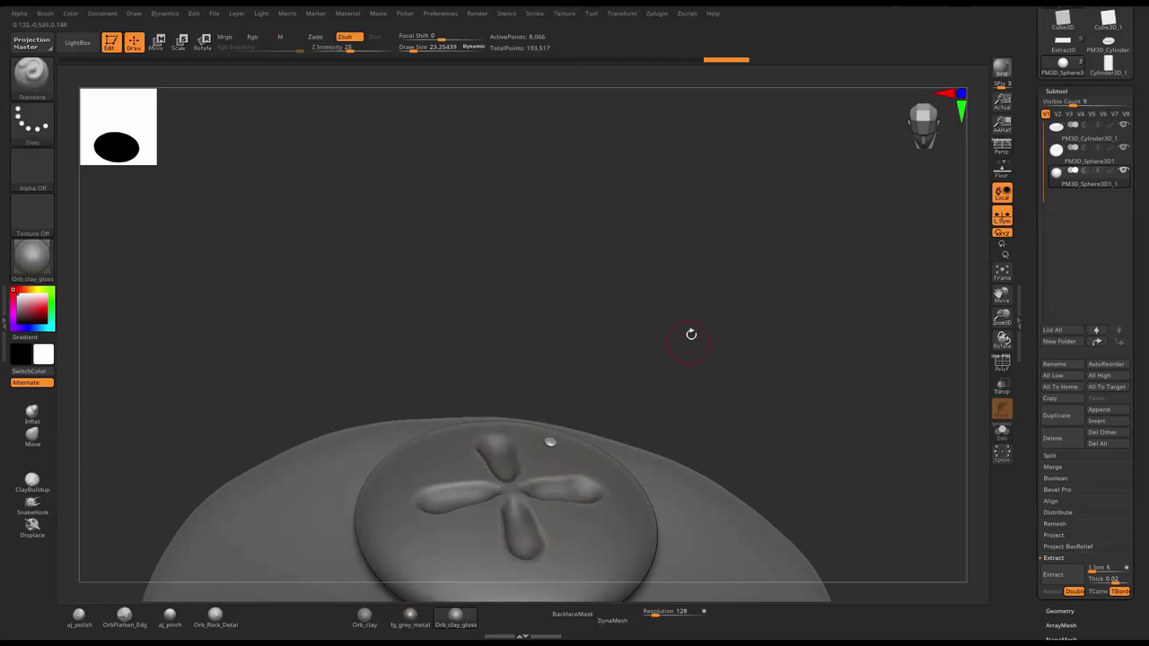
drag(690, 333, 689, 281)
drag(558, 377, 564, 392)
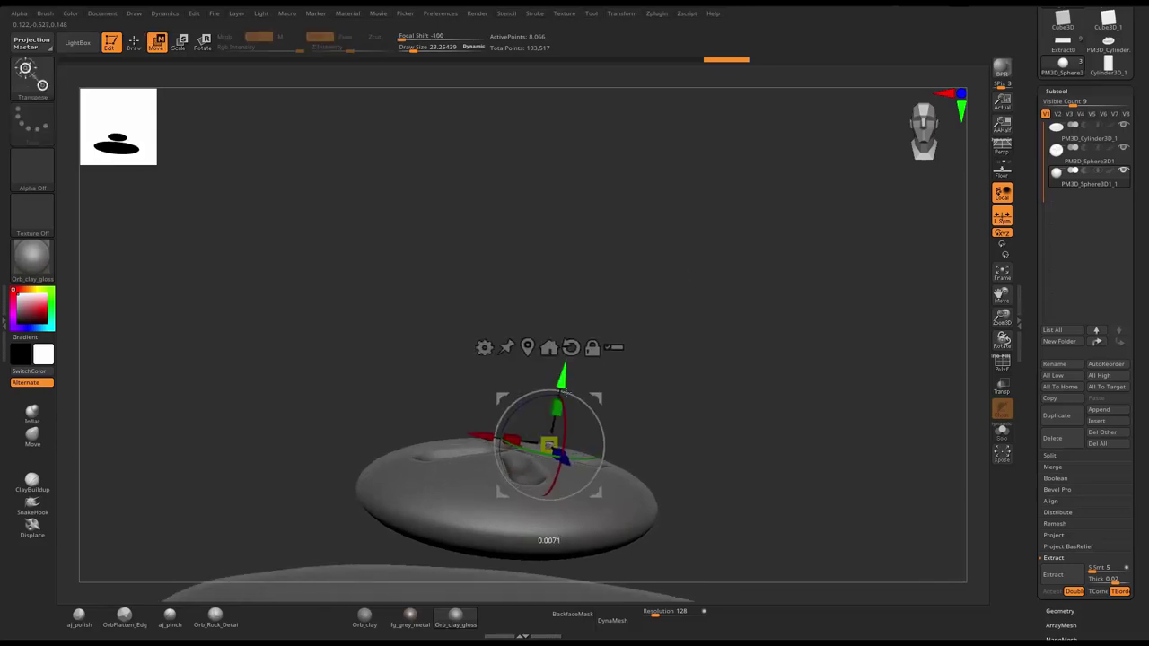
key(q)
mouse_move(637, 352)
mouse_down()
mouse_move(619, 395)
mouse_move(625, 470)
mouse_move(836, 203)
mouse_move(836, 219)
mouse_move(682, 243)
mouse_up()
- Duplicate the bead twice, moving each copy beside the first bead
key(ctrl+shift+d)
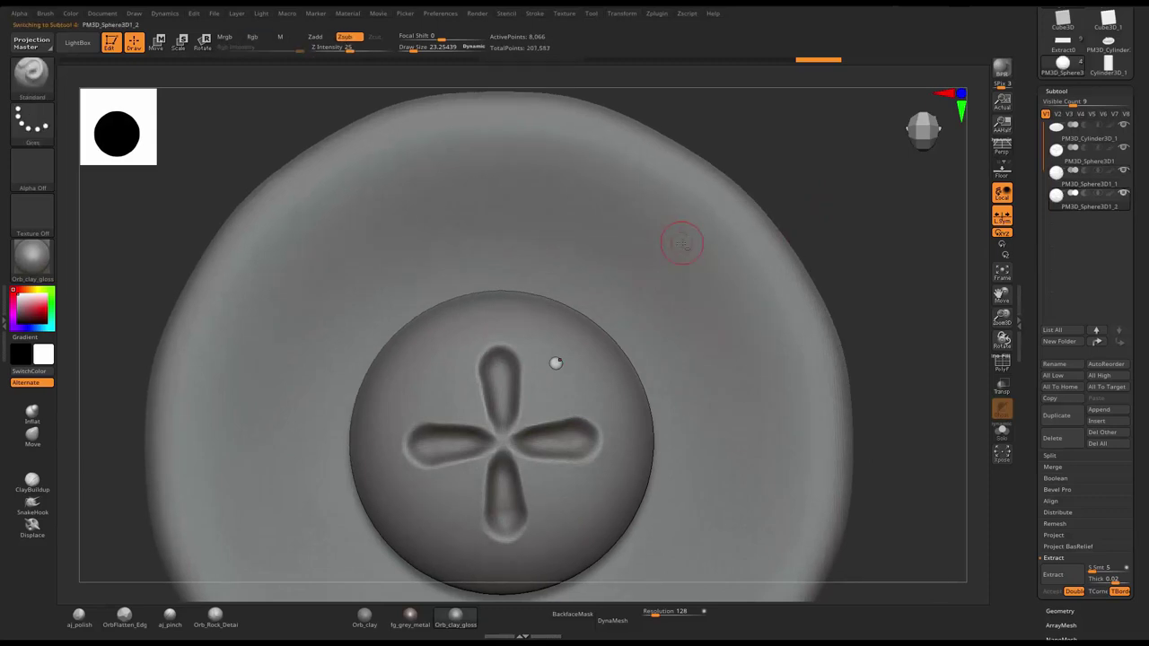
key(w)
drag(559, 442, 545, 469)
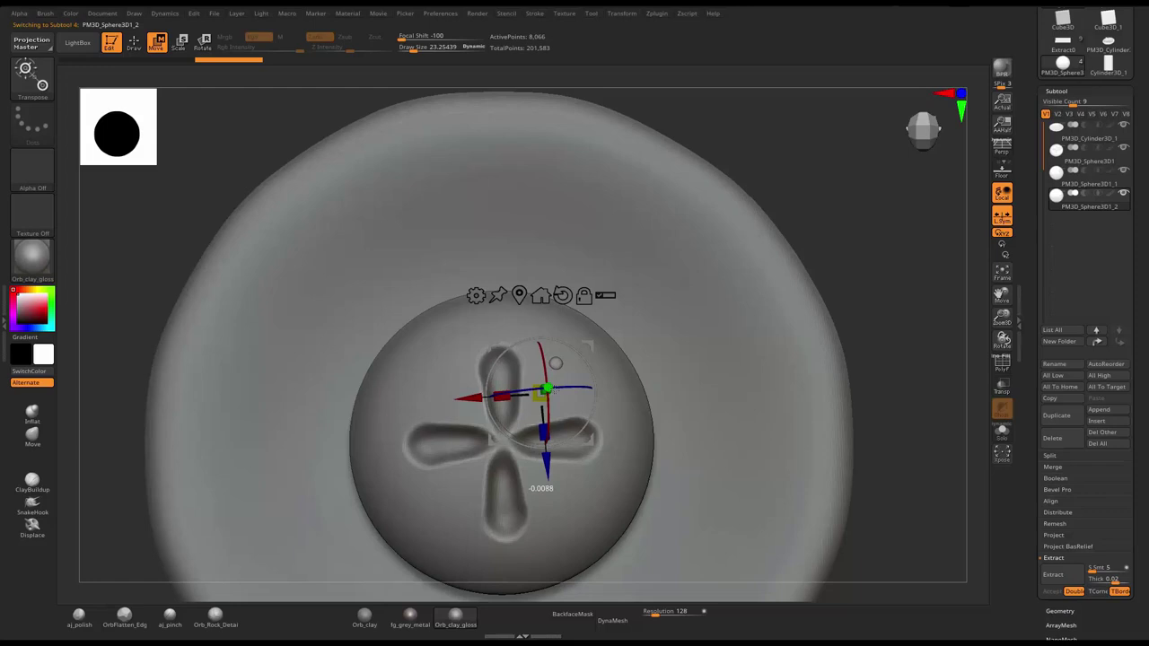
key(q)
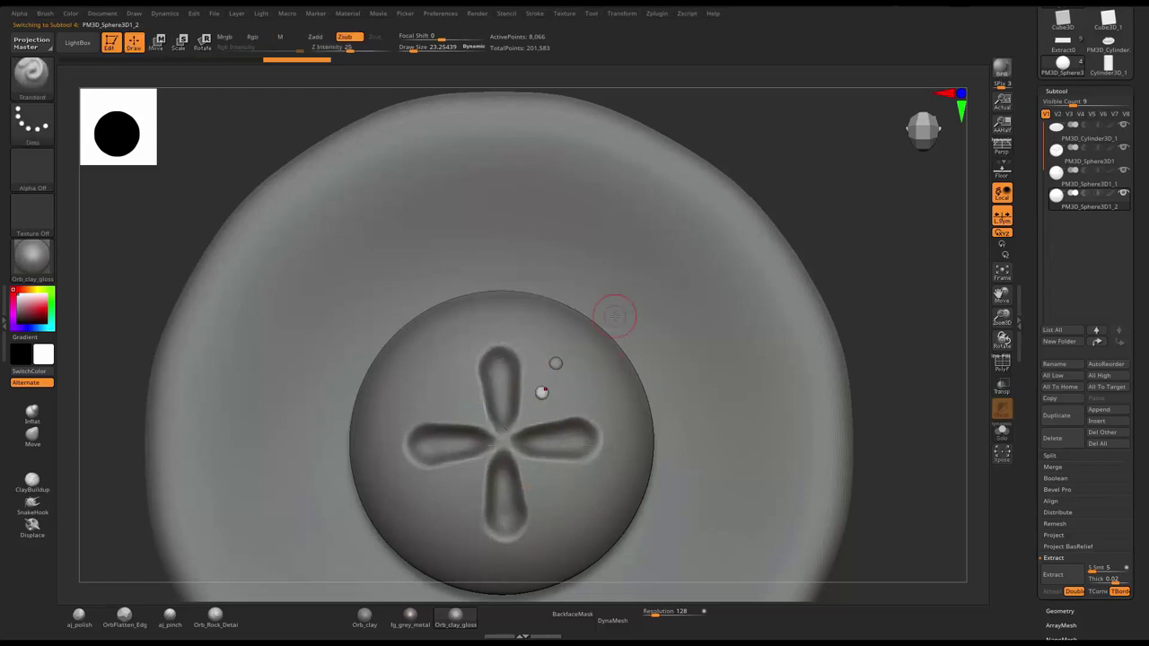
mouse_move(834, 305)
mouse_down()
mouse_move(837, 356)
mouse_move(816, 333)
mouse_up()
key(ctrl+shift+d)
key(w)
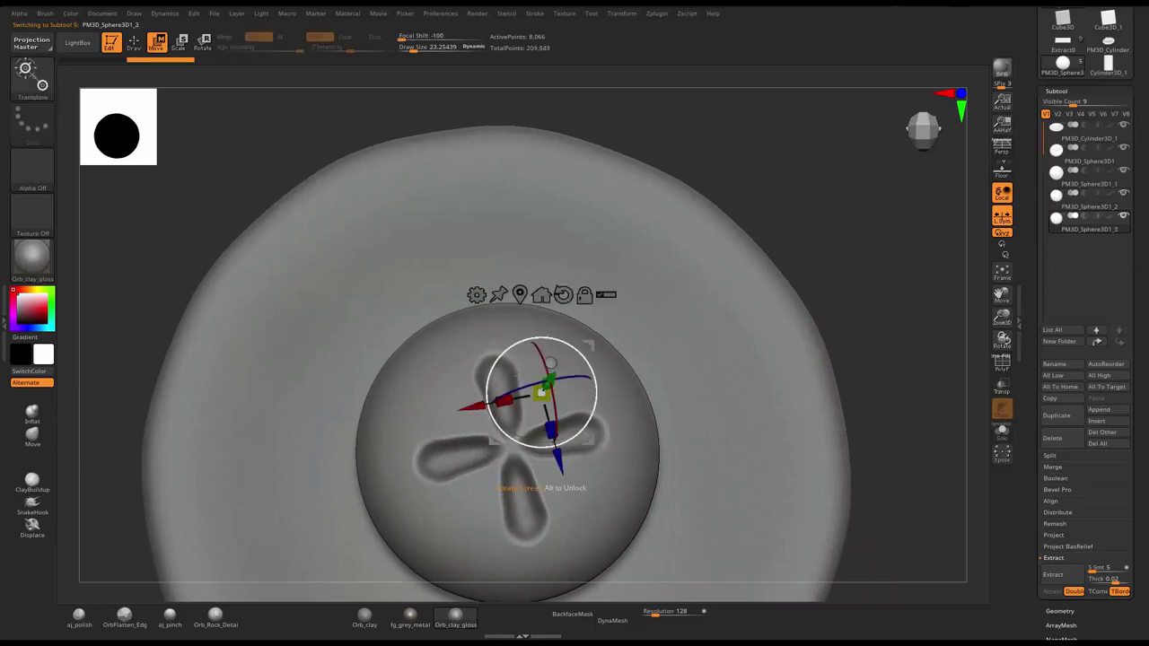
mouse_move(542, 392)
mouse_down()
mouse_move(559, 400)
mouse_move(568, 380)
mouse_up()
- Make more bead duplicates and slide the newest one slightly left on the cap
key(ctrl+shift+d)
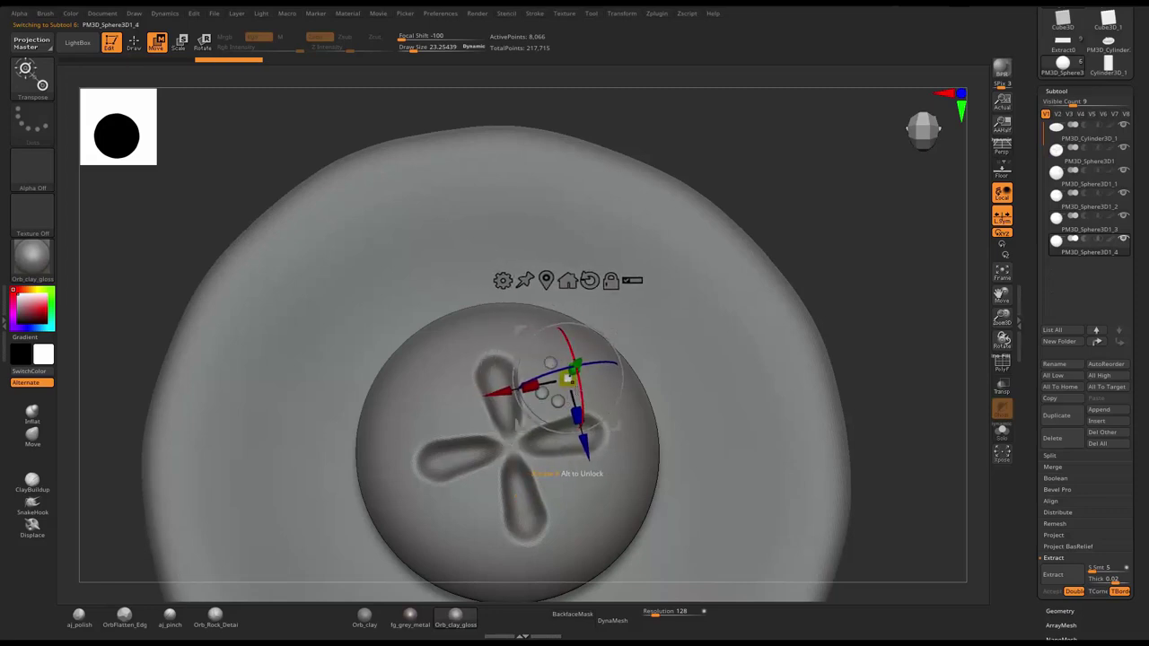
key(q)
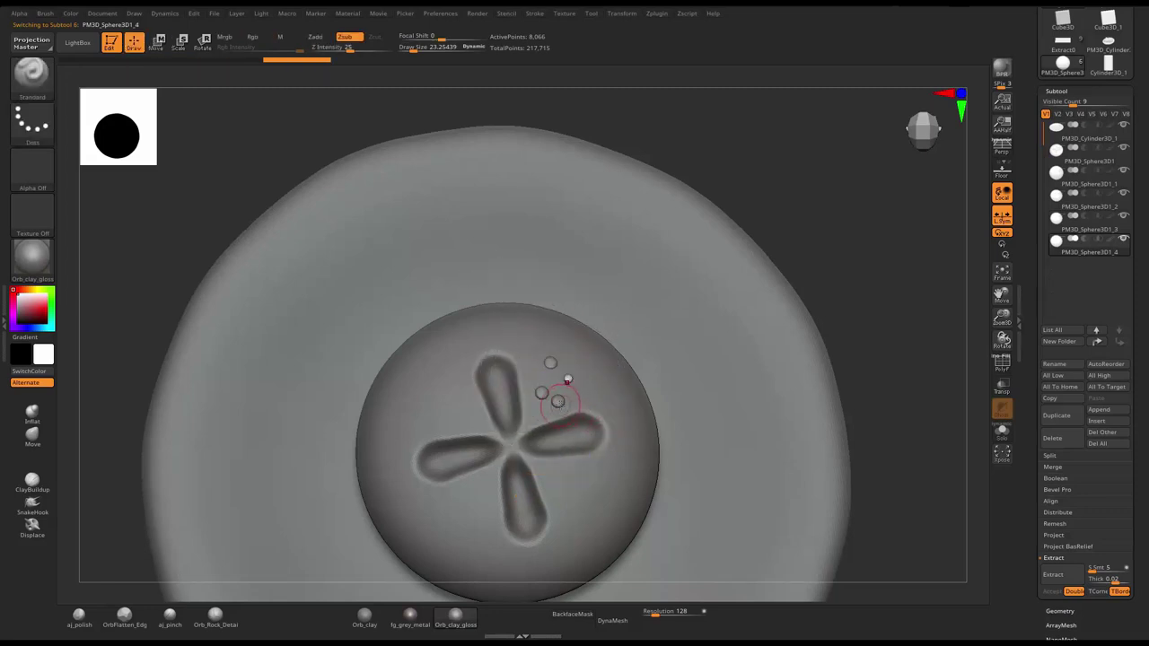
key(w)
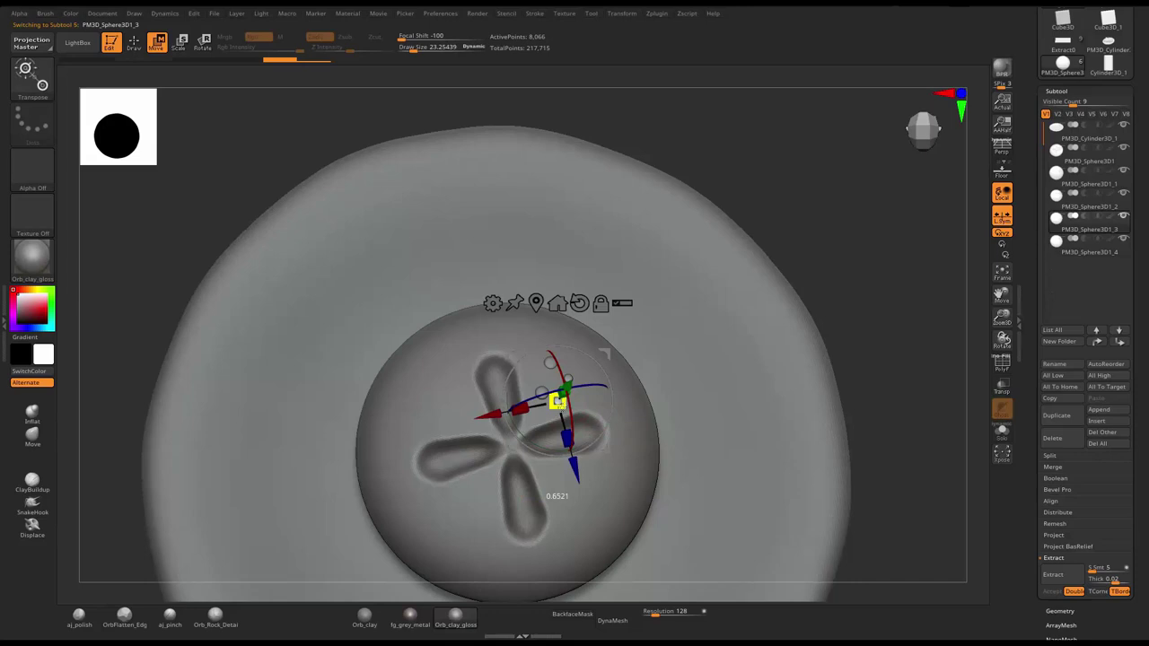
key(q)
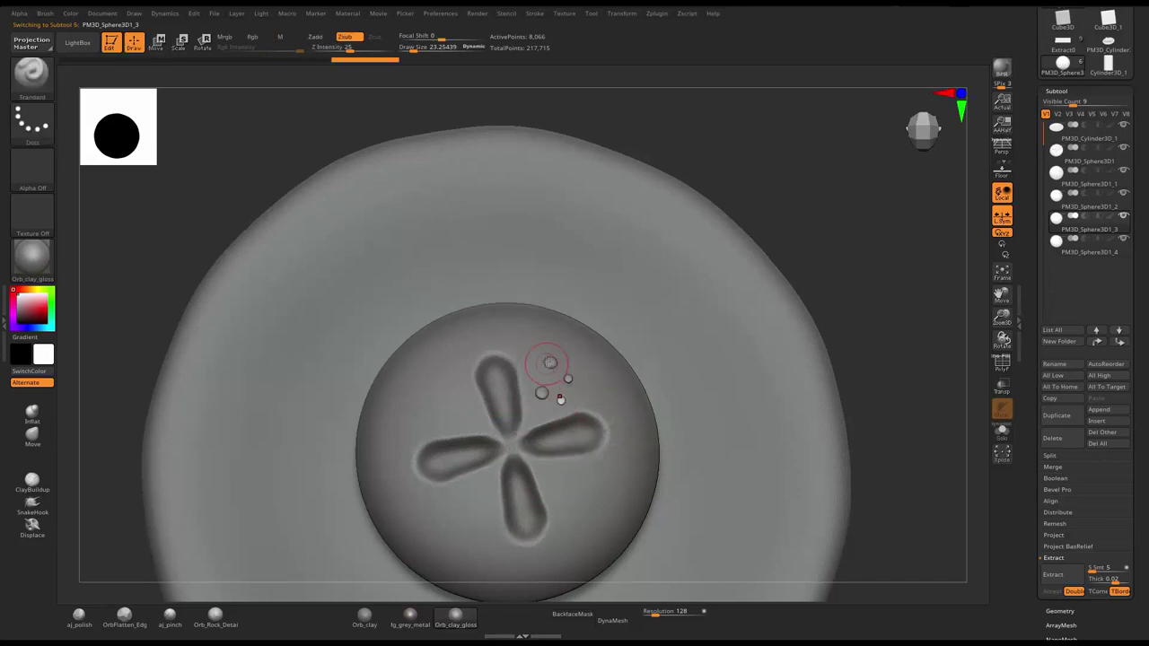
key(ctrl+shift+d)
key(w)
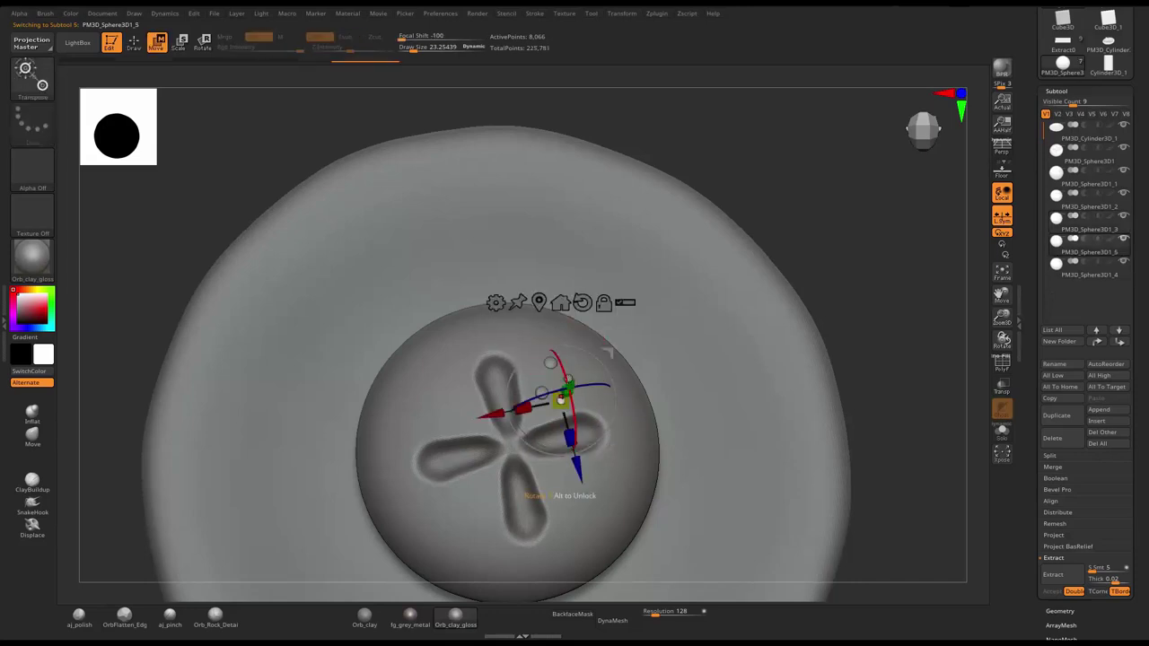
drag(558, 395, 556, 382)
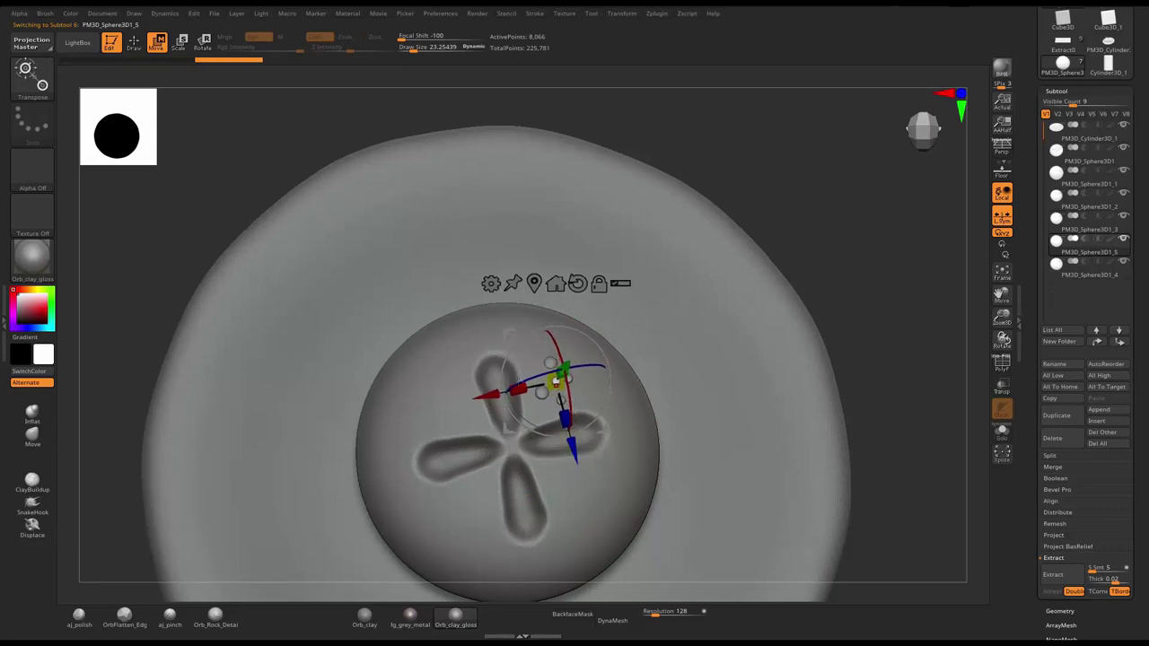
key(ctrl+shift+d)
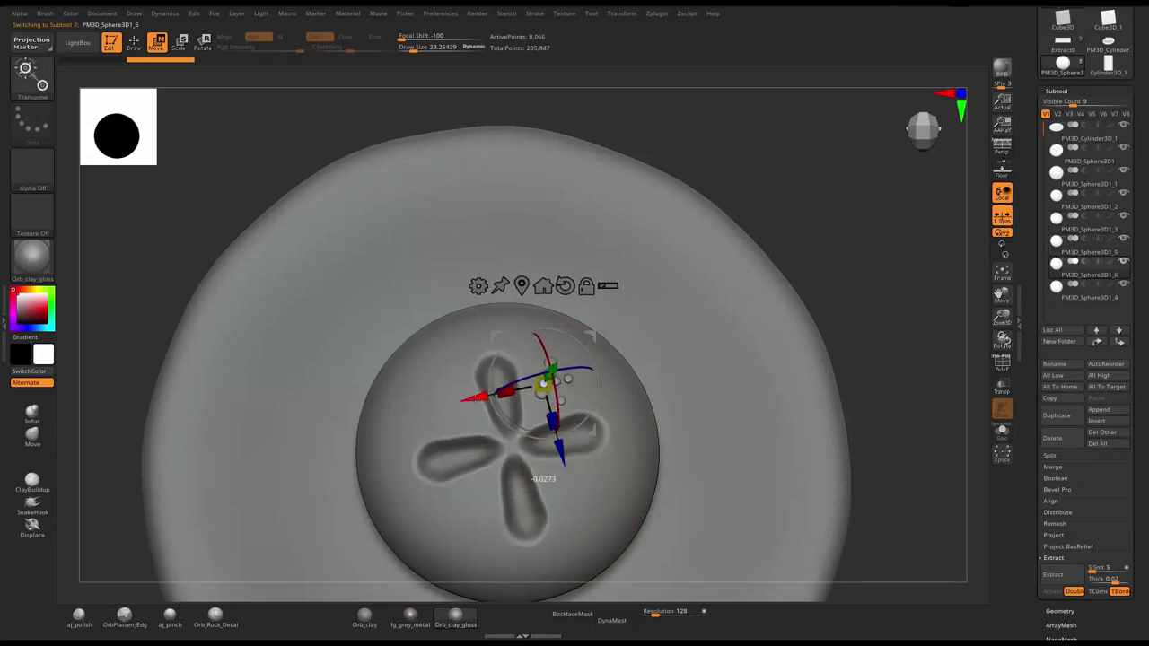
drag(556, 382, 531, 385)
key(q)
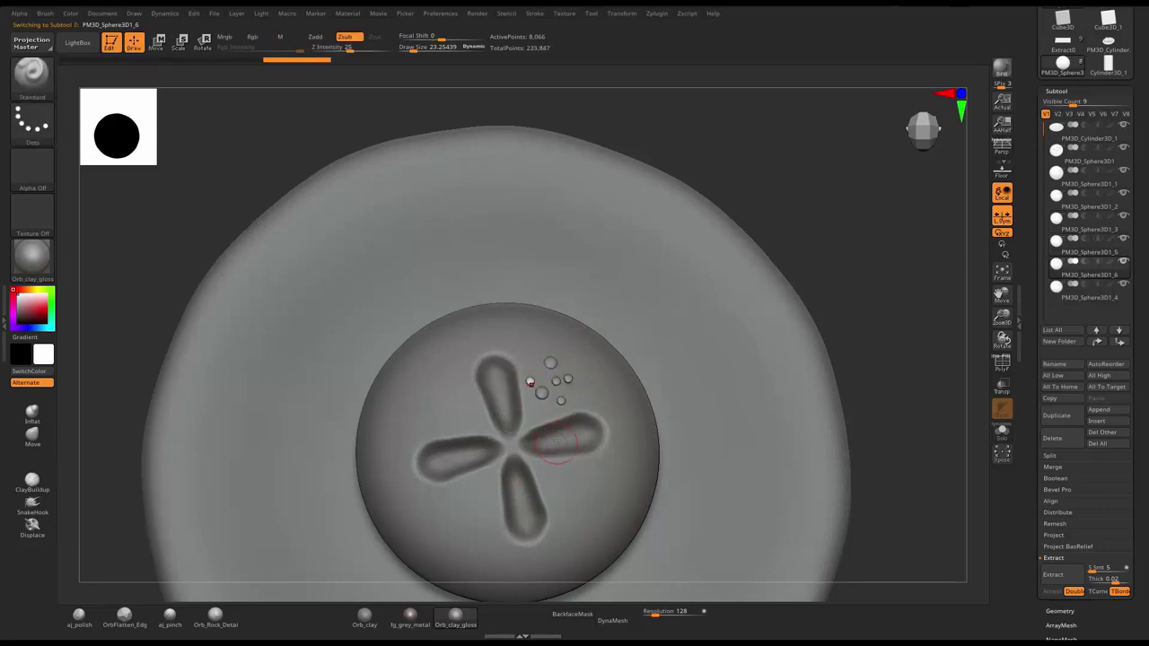
- Check beads PM3D_Sphere3D1_2 and PM3D_Sphere3D1_1, then slide another bead down and left
alt+click(542, 392)
key(w)
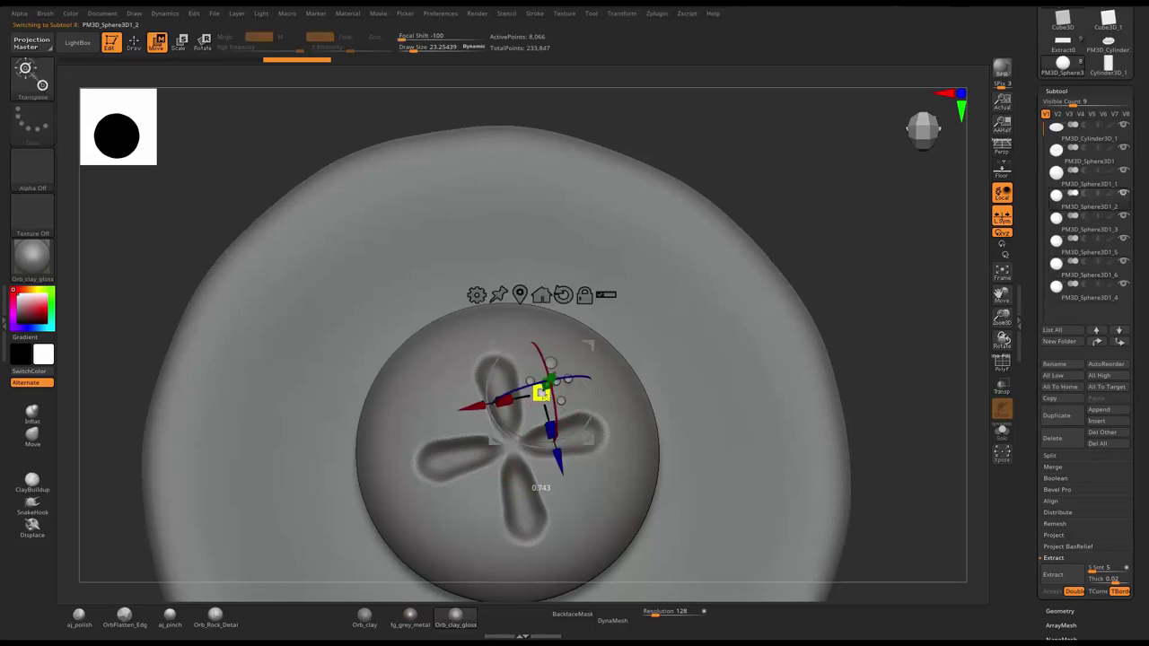
key(q)
alt+click(551, 363)
key(w)
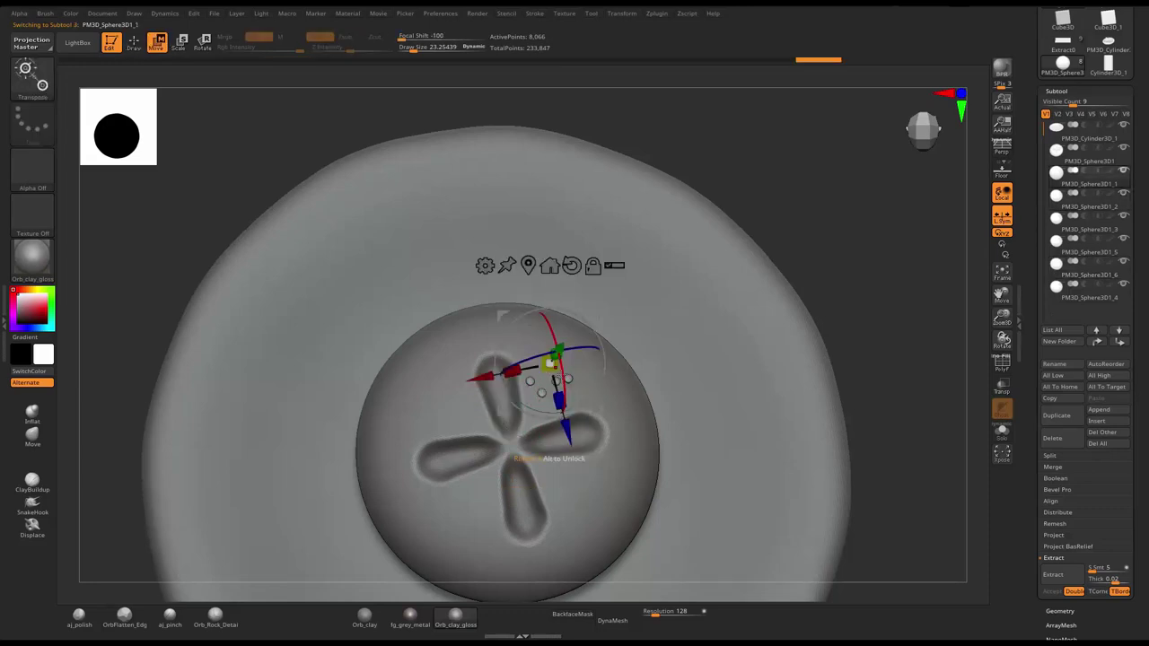
key(q)
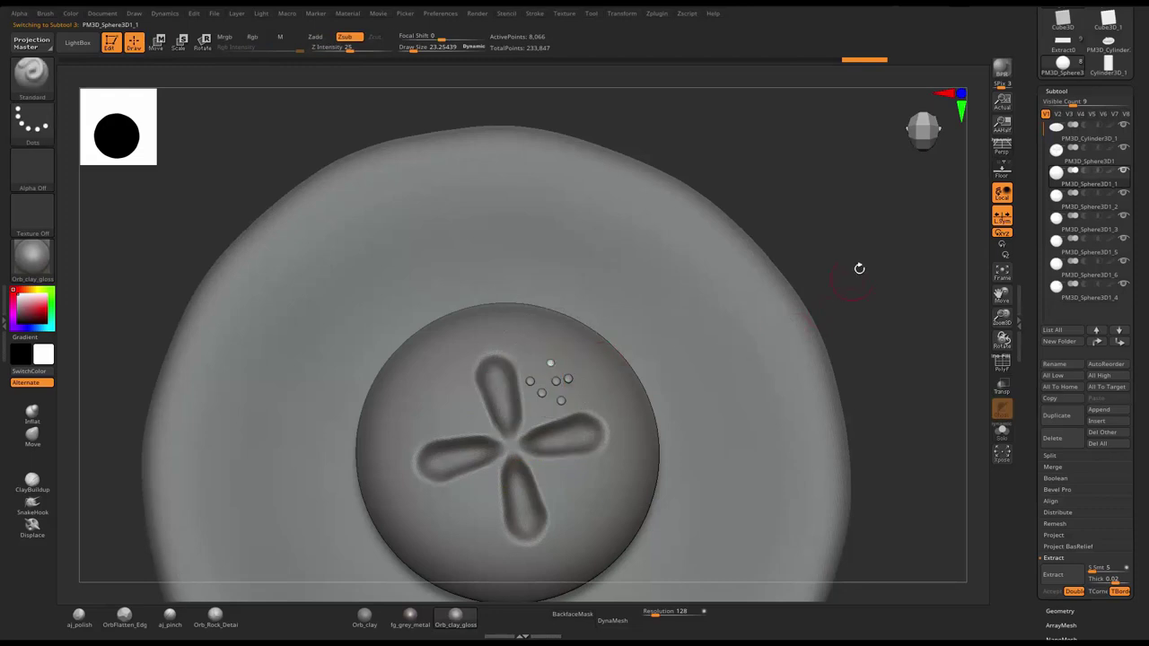
drag(860, 267, 846, 211)
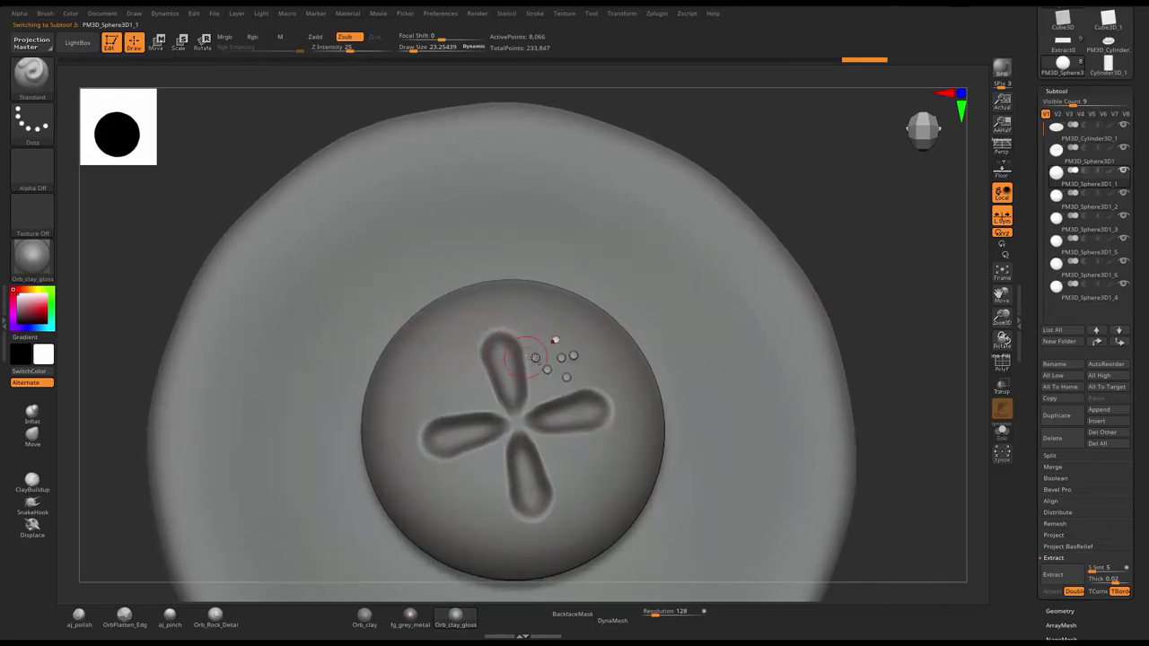
key(w)
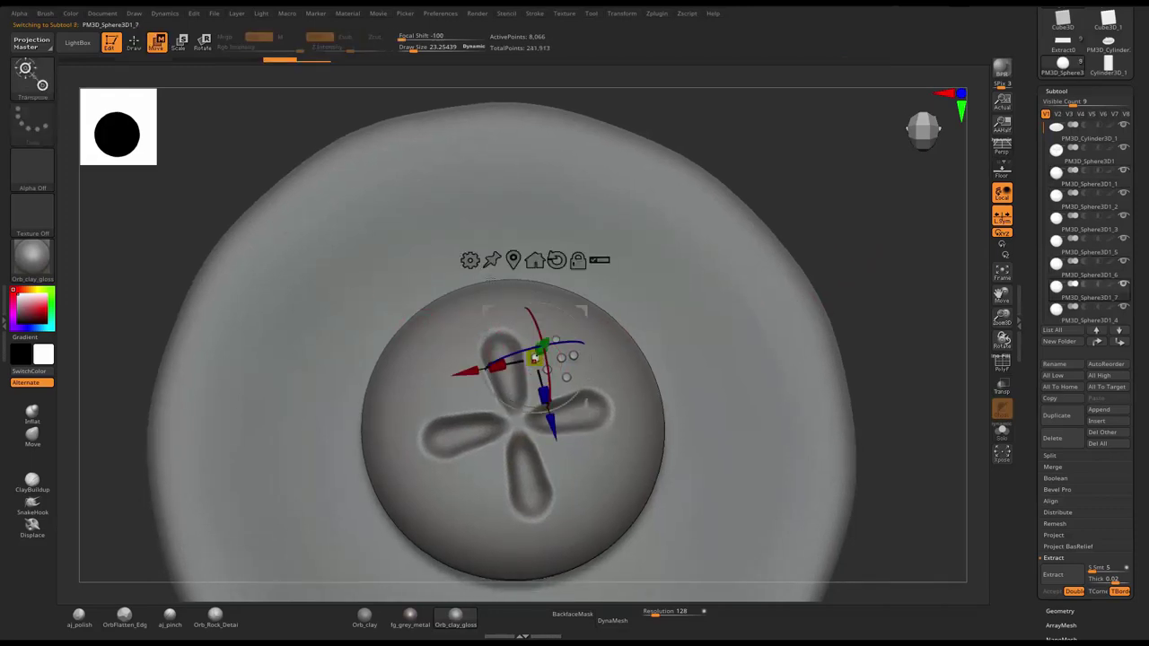
drag(536, 357, 456, 383)
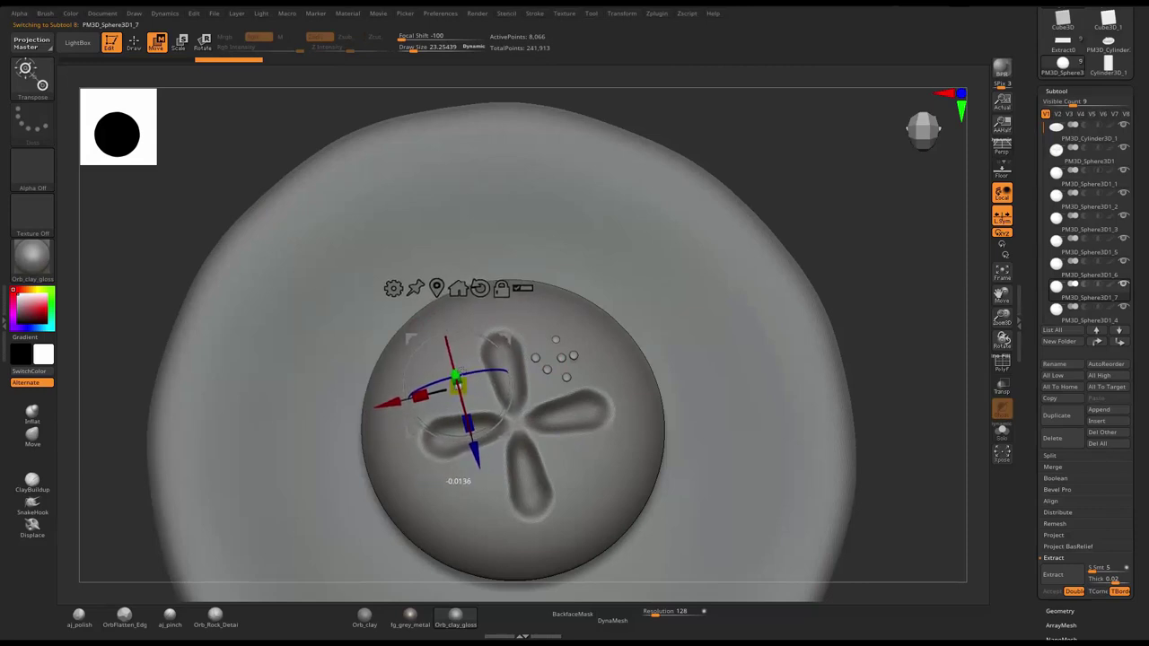
- Duplicate a bead and place the copy on the left side of the top petal
mouse_move(682, 269)
mouse_down()
mouse_move(766, 224)
mouse_move(770, 193)
mouse_up()
key(q)
mouse_move(646, 293)
mouse_down()
mouse_move(536, 335)
mouse_move(713, 228)
mouse_up()
key(w)
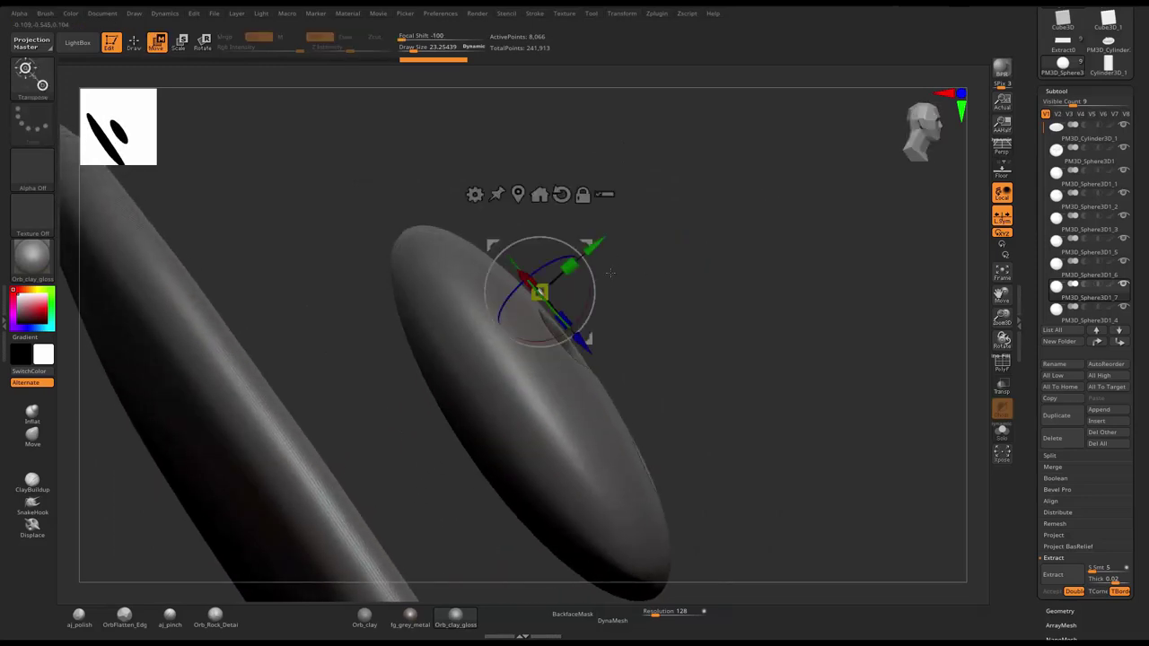
mouse_move(542, 387)
mouse_down()
mouse_move(633, 301)
mouse_move(608, 253)
mouse_up()
key(ctrl+shift+d)
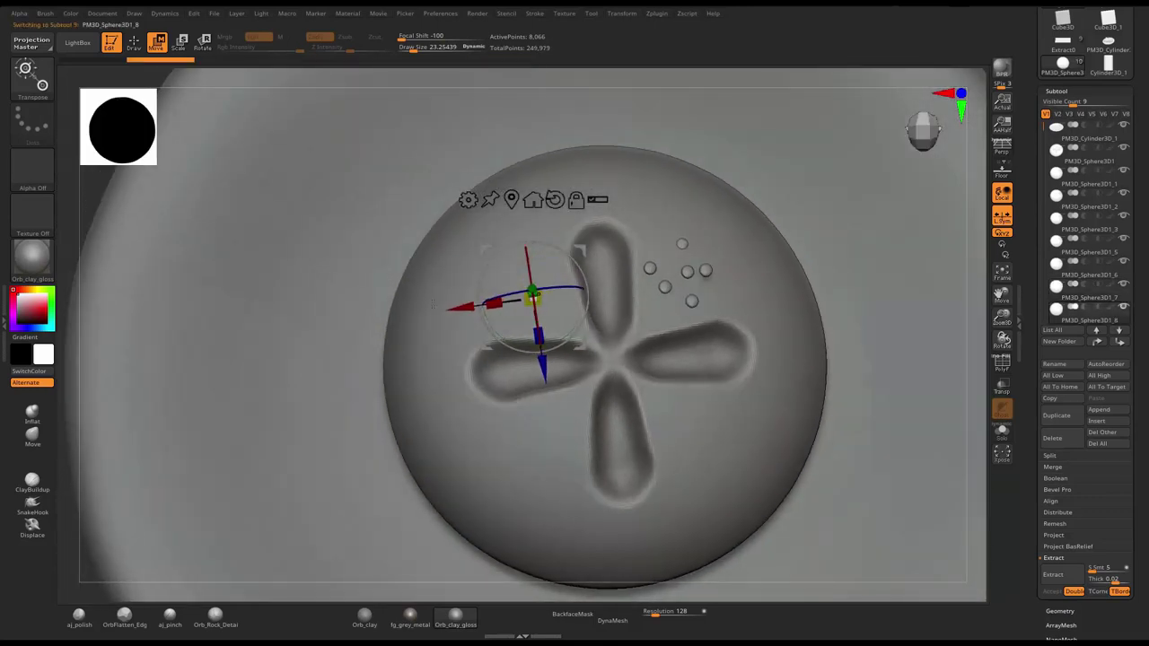
mouse_move(533, 297)
mouse_down()
mouse_move(554, 280)
mouse_move(558, 312)
mouse_up()
- Add another copy and slide bead PM3D_Sphere3D1_10 left across the cap
key(ctrl+shift+d)
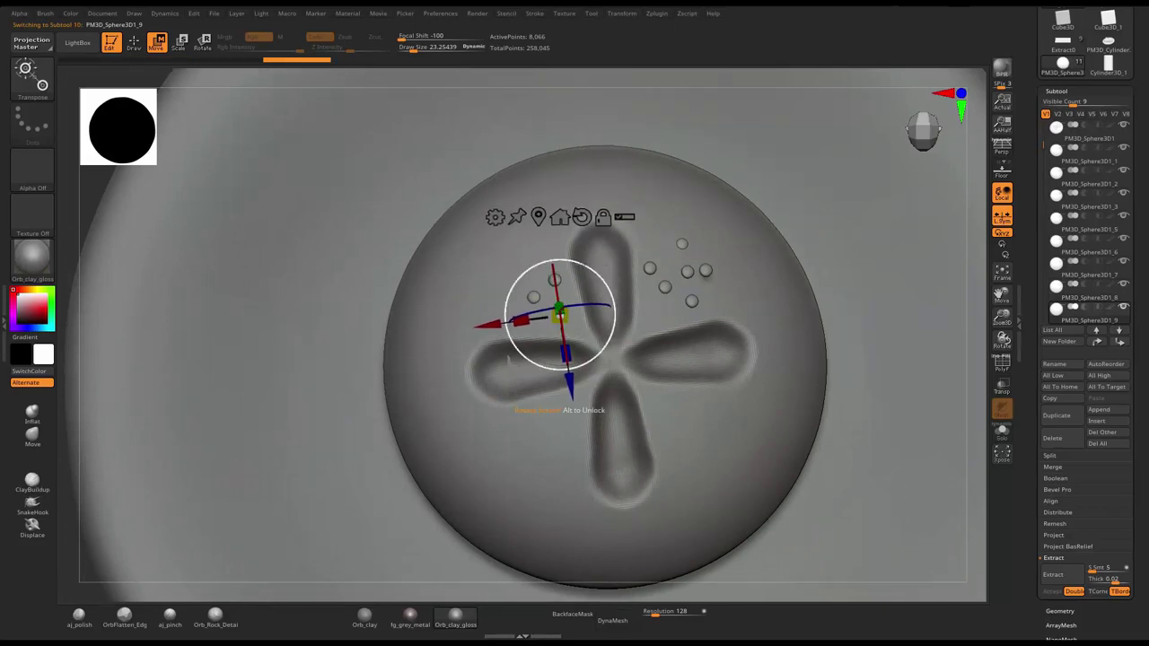
mouse_move(79, 184)
mouse_down()
mouse_move(558, 249)
mouse_move(609, 287)
mouse_move(675, 272)
mouse_up()
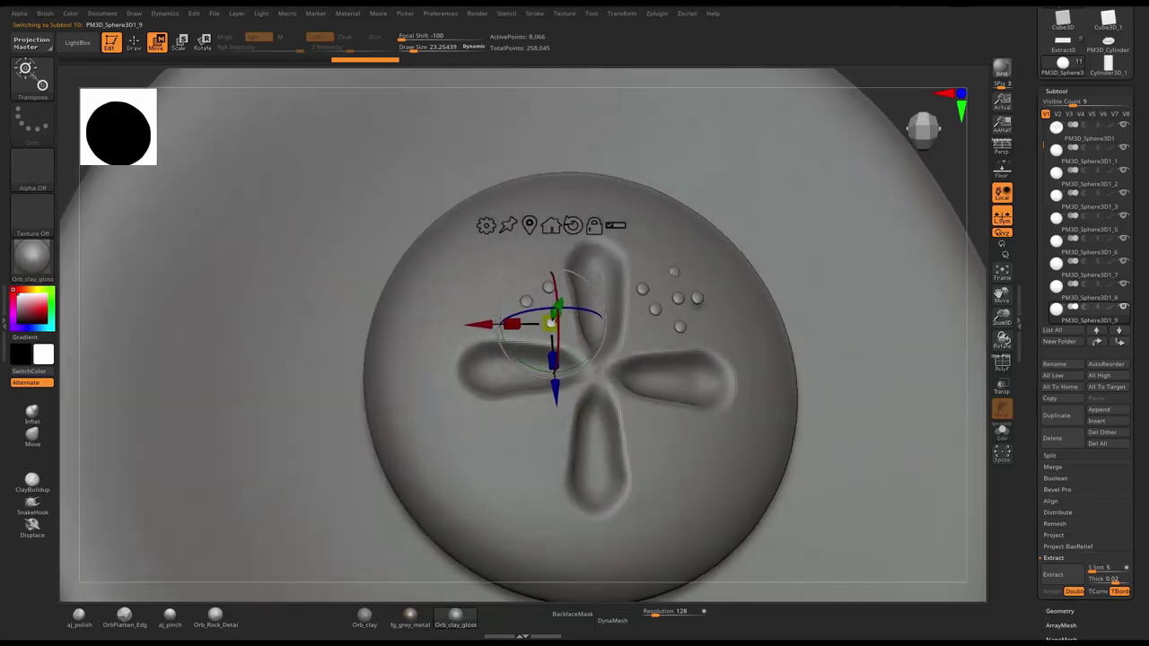
alt+click(674, 272)
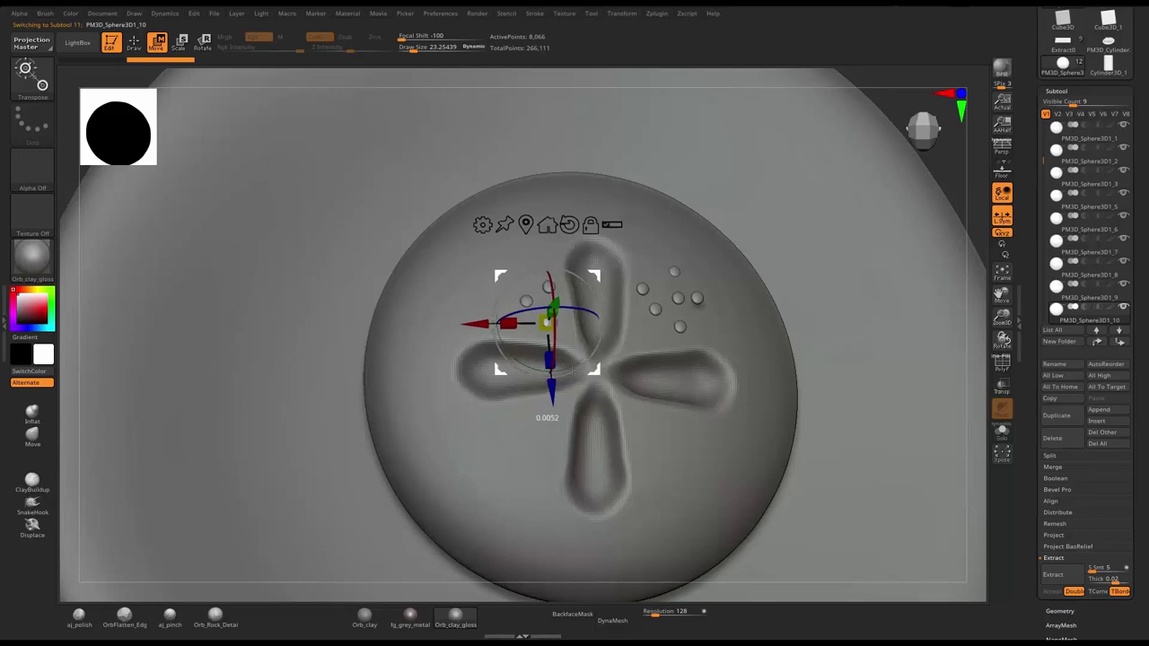
drag(472, 324, 442, 322)
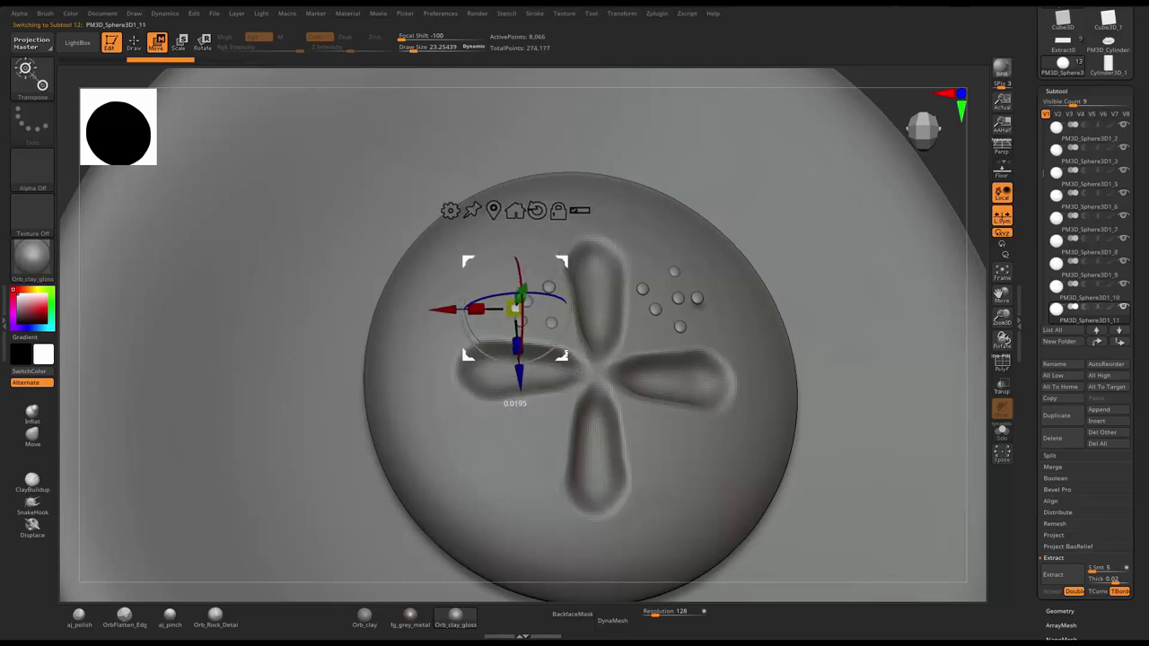
- Nudge the selected bead slightly down onto the cap surface, checking it from edge-on and top views
key(q)
drag(960, 188, 505, 397)
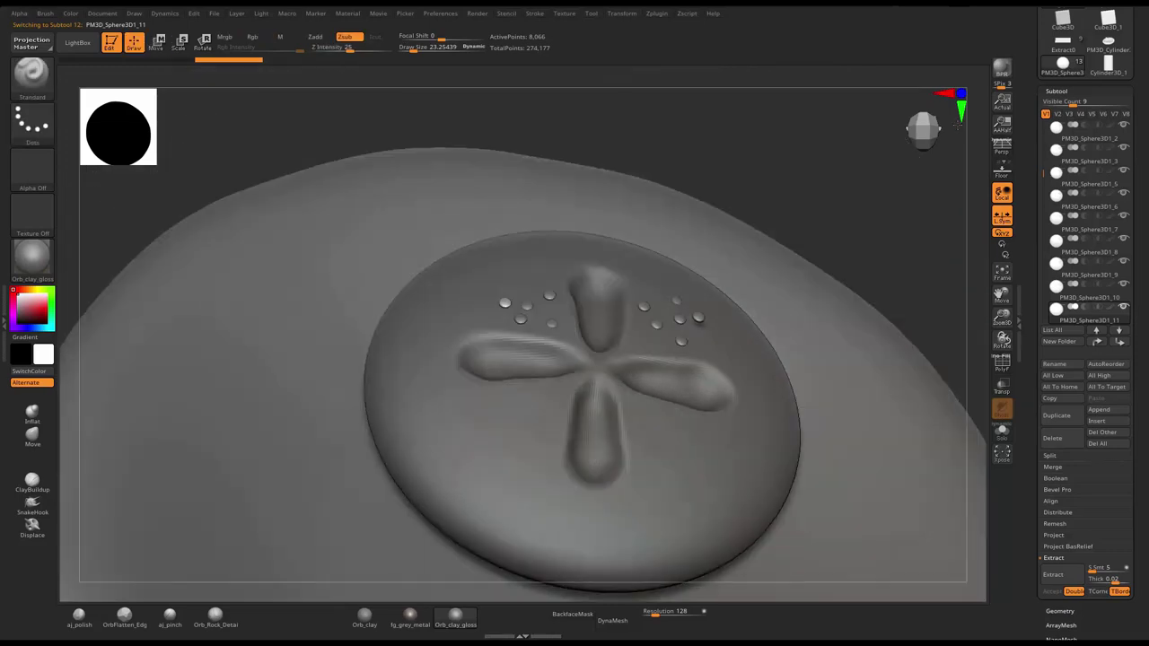
key(w)
alt+drag(504, 302, 505, 312)
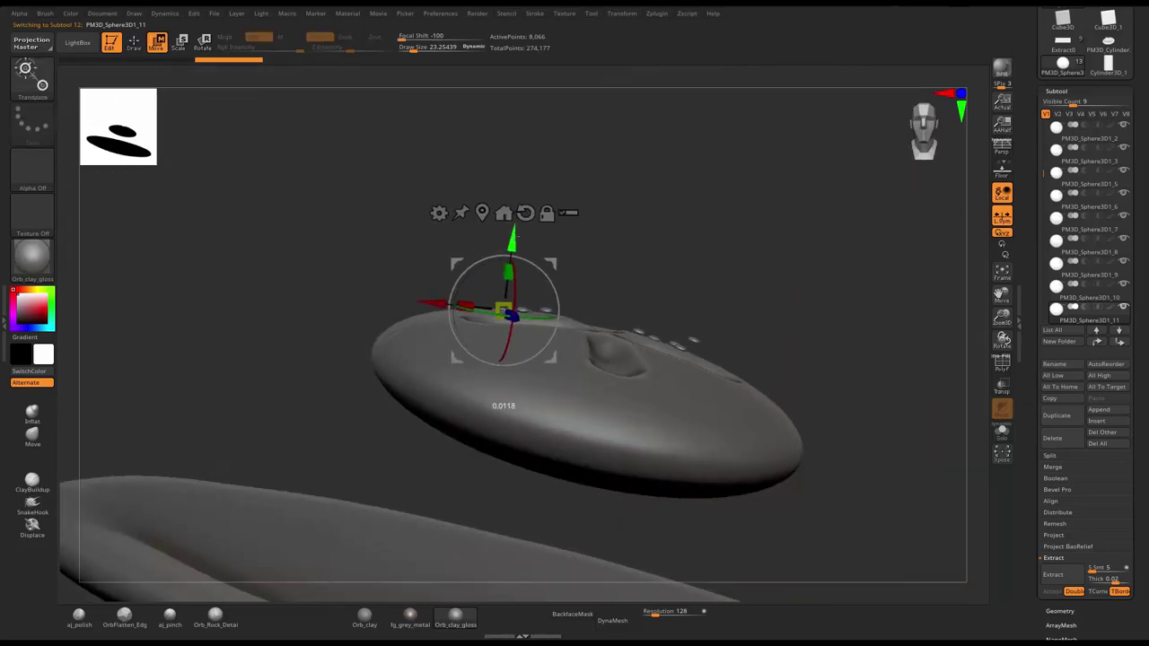
key(q)
drag(616, 239, 606, 287)
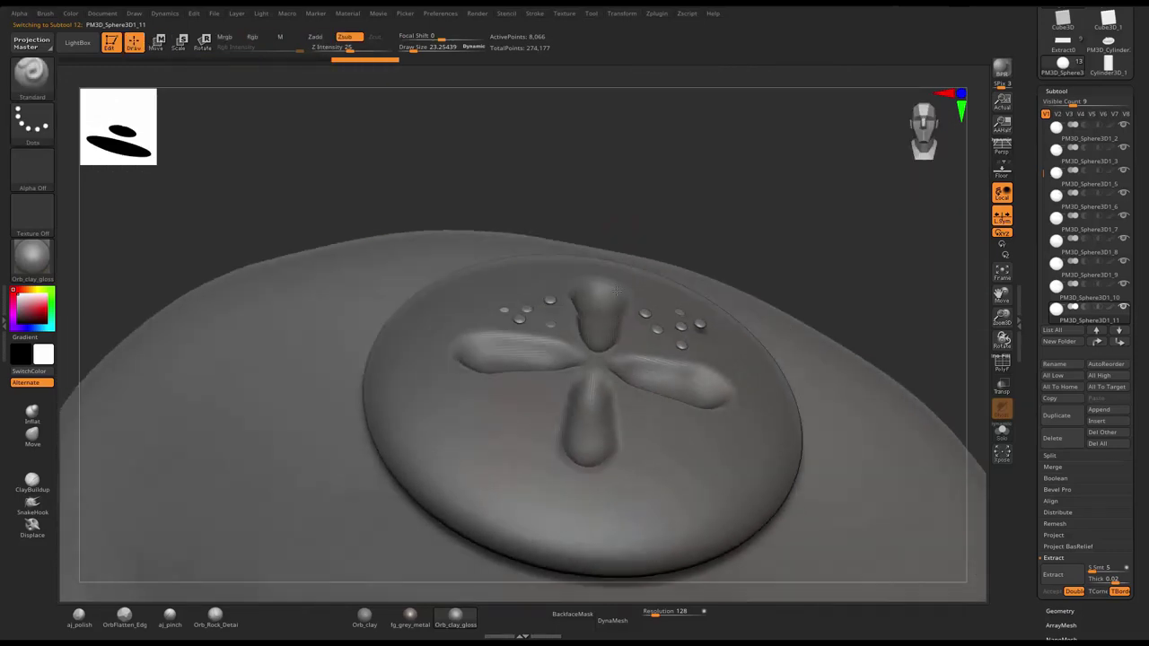
key(w)
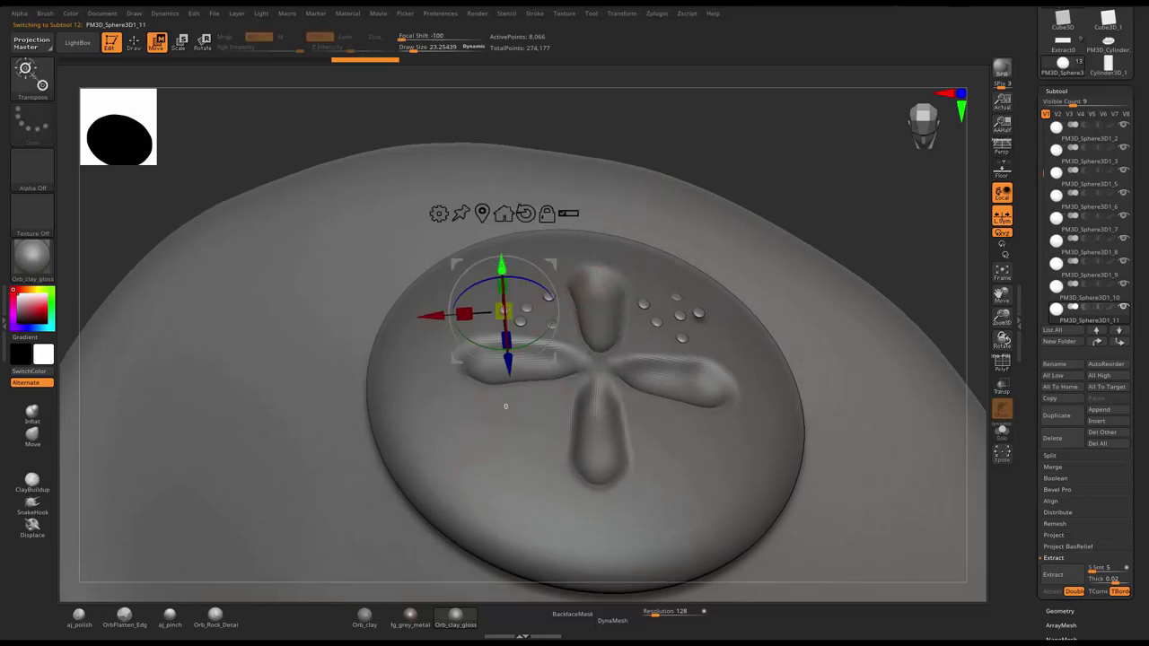
drag(829, 189, 823, 147)
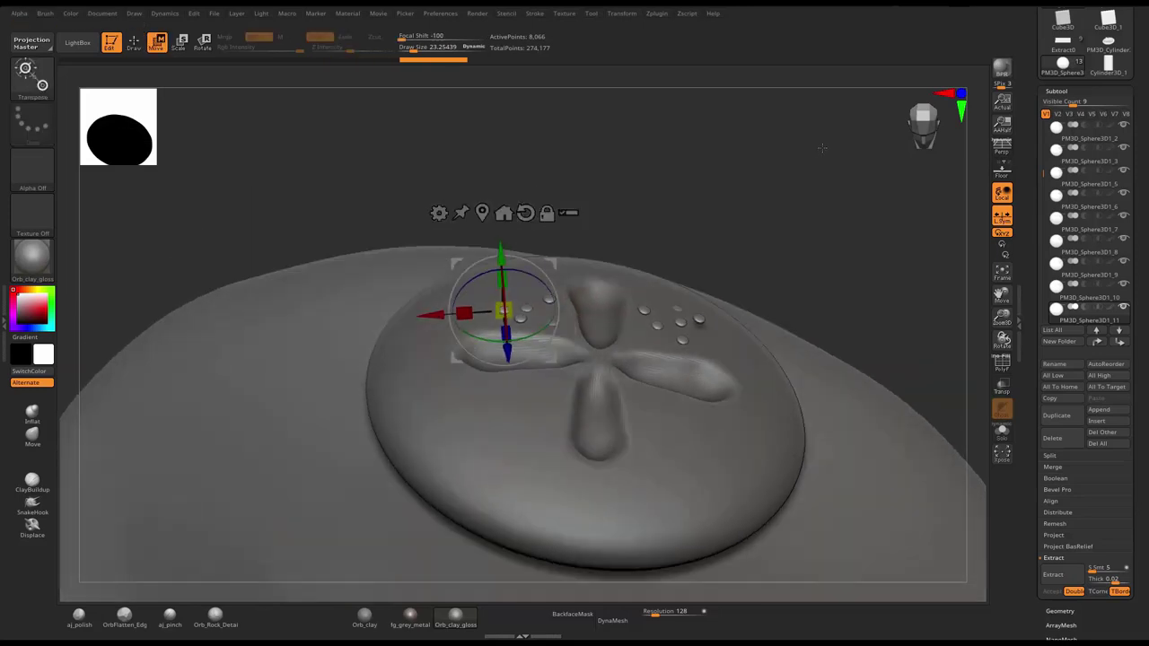
key(q)
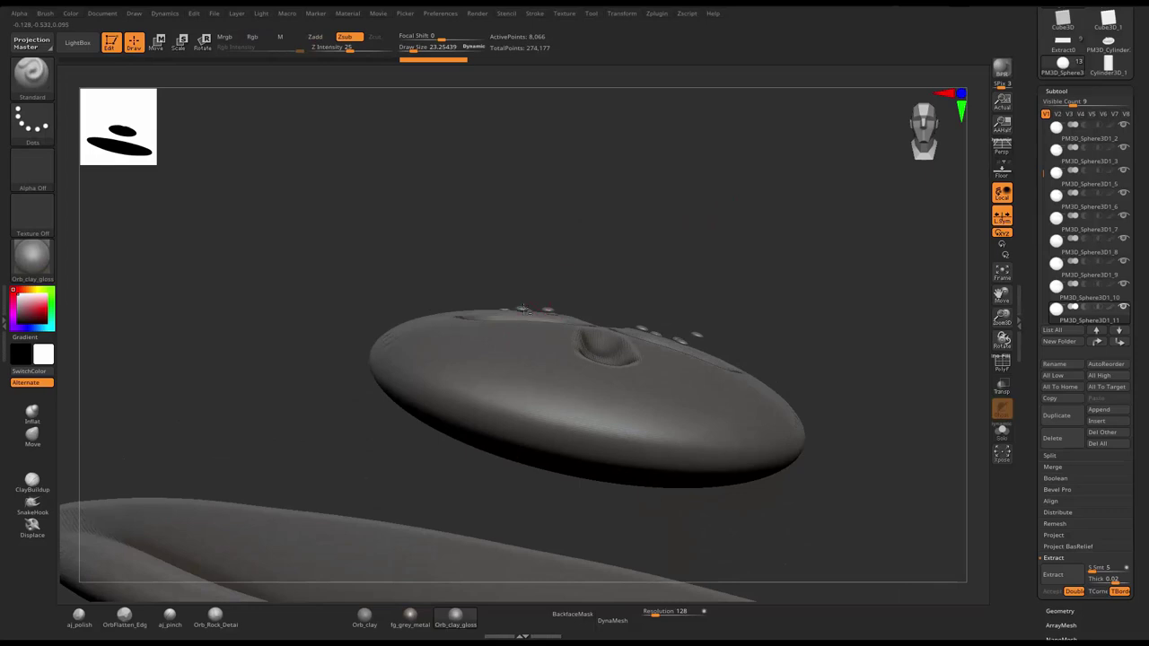
- Reposition beads PM3D_Sphere3D1_11 and PM3D_Sphere3D1_4 so they rest on the curved cap surface
alt+click(522, 309)
key(w)
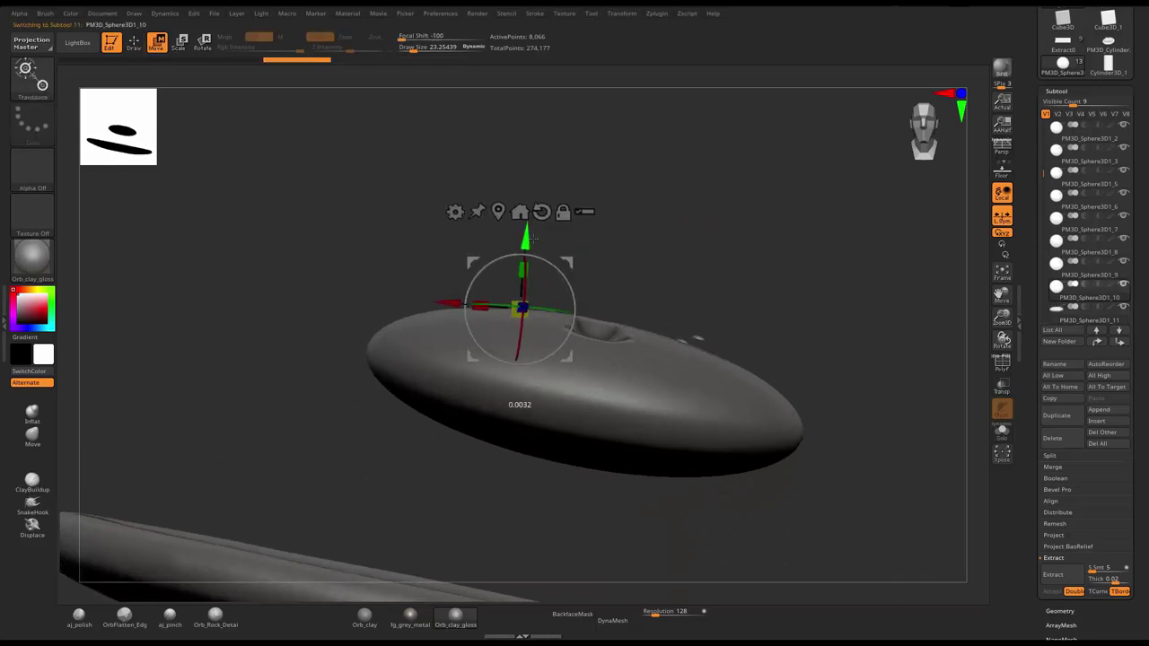
drag(534, 238, 685, 266)
key(q)
mouse_move(818, 233)
mouse_down()
mouse_move(798, 316)
mouse_move(767, 259)
mouse_up()
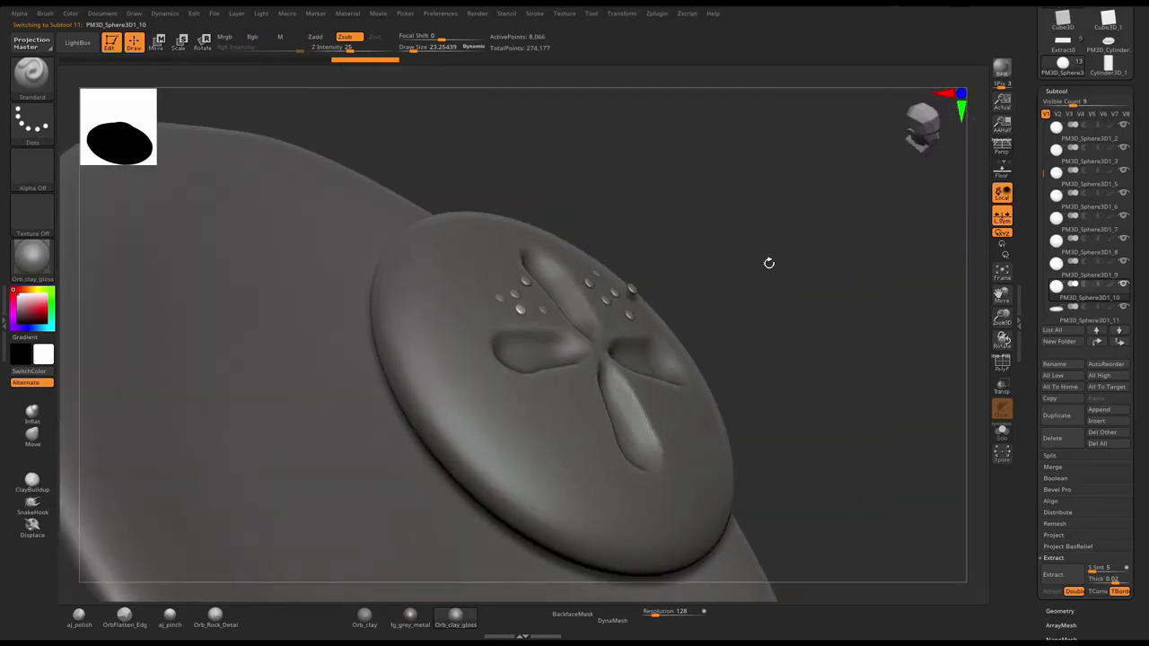
alt+click(663, 289)
key(w)
mouse_move(684, 245)
mouse_down()
mouse_move(683, 257)
mouse_move(796, 294)
mouse_up()
- Duplicate the bead sphere, move the copy down into place and lower it onto the cap
key(q)
scroll(795, 294, down, 2)
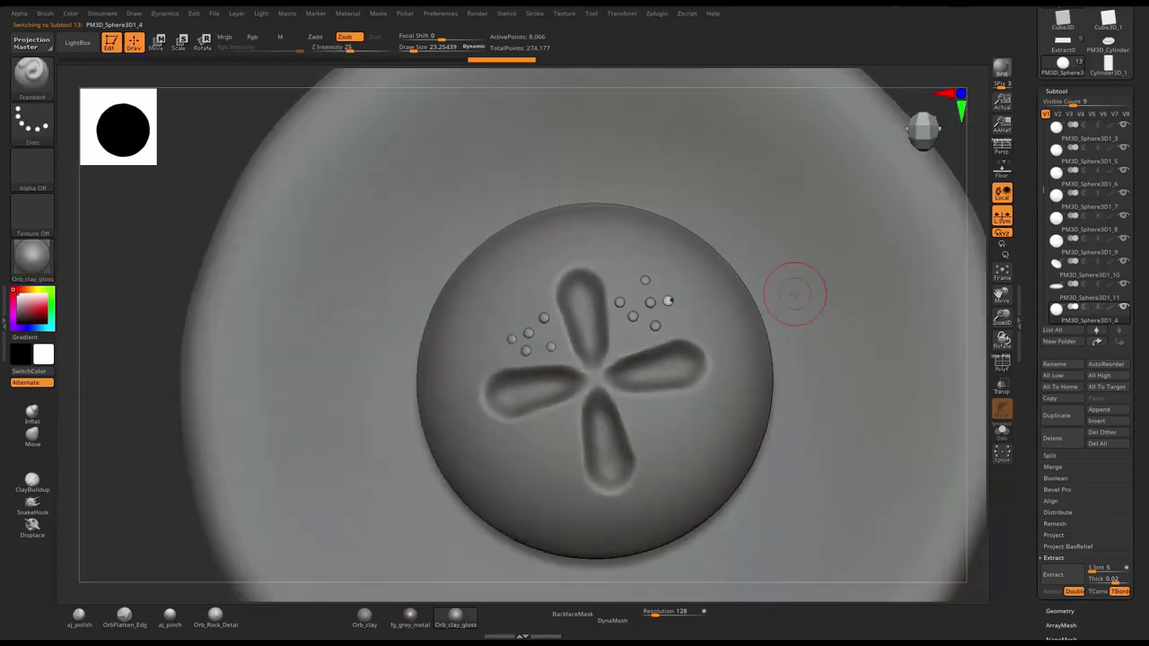
scroll(795, 294, down, 3)
drag(879, 262, 916, 243)
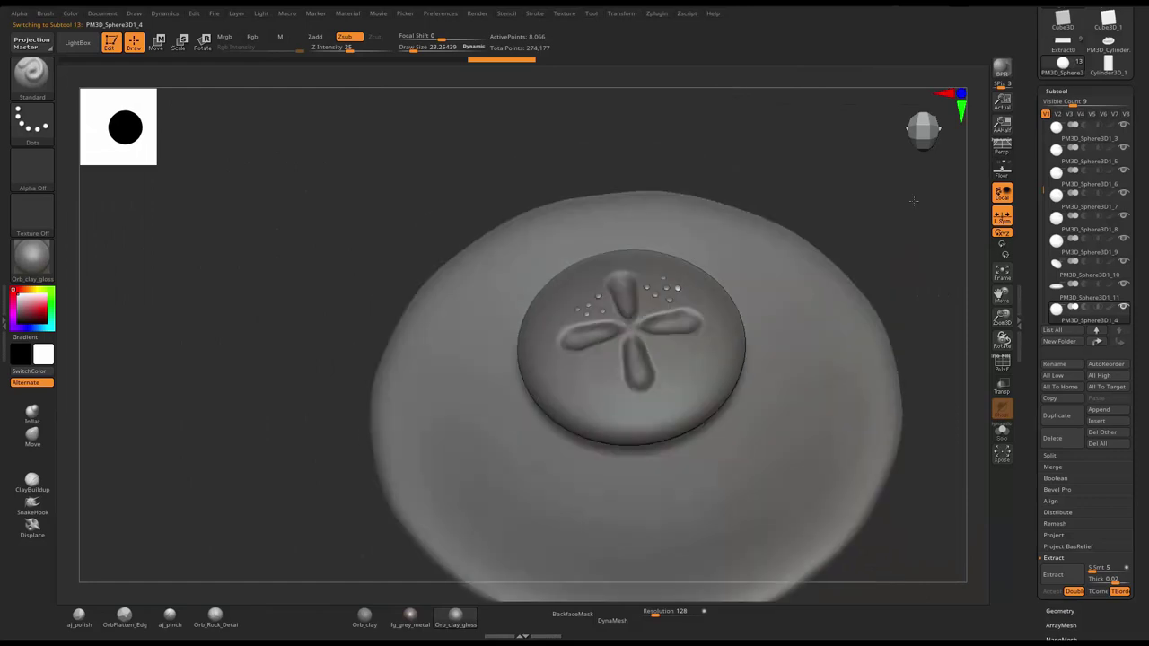
key(ctrl+shift+d)
key(w)
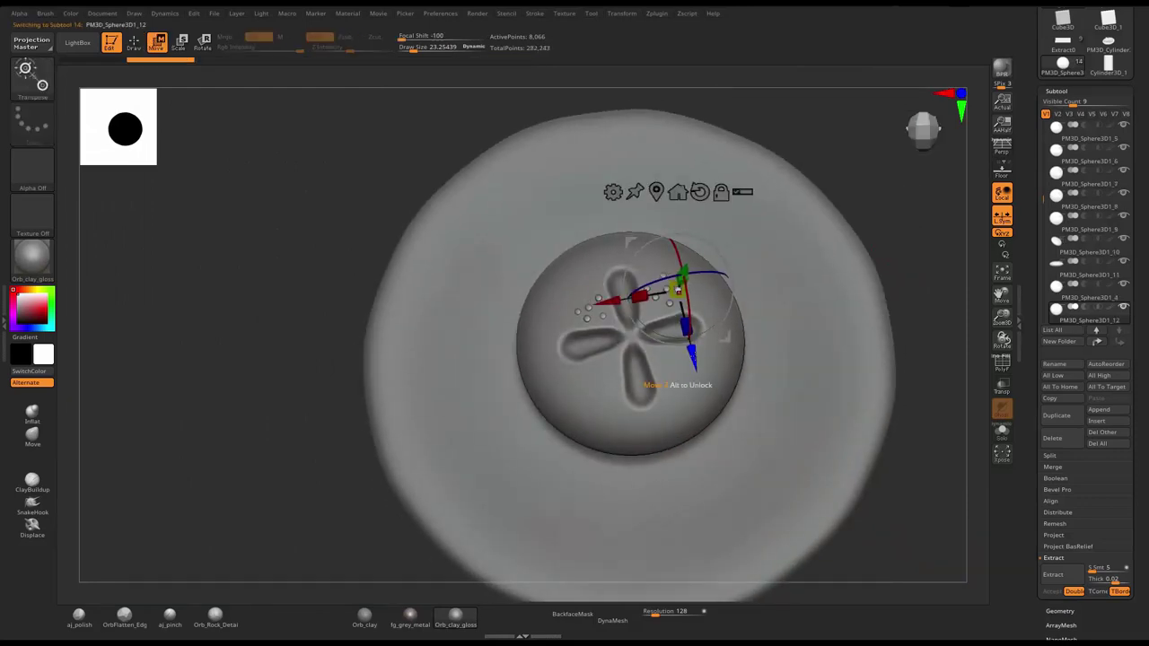
drag(691, 361, 708, 431)
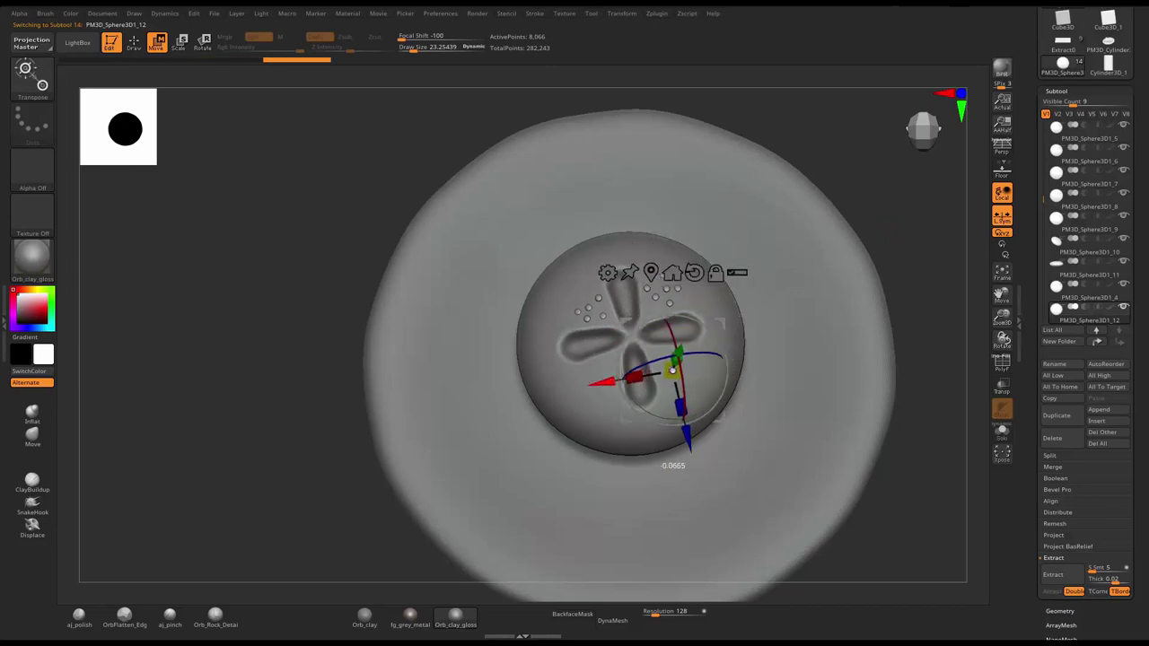
drag(952, 359, 964, 233)
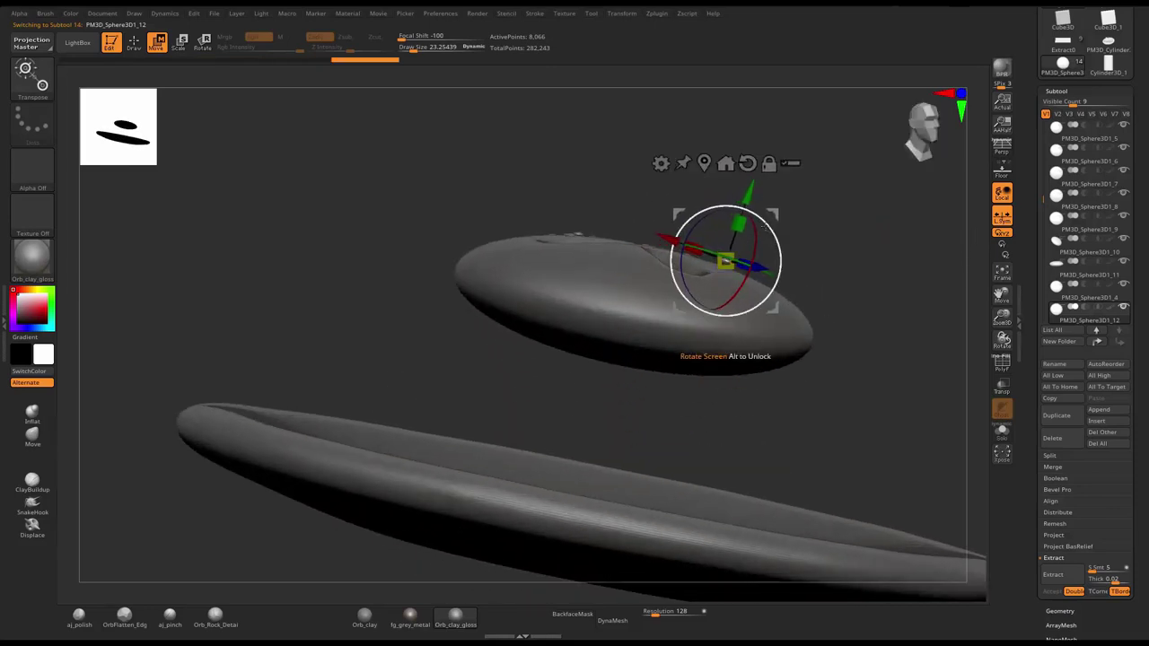
drag(753, 195, 755, 205)
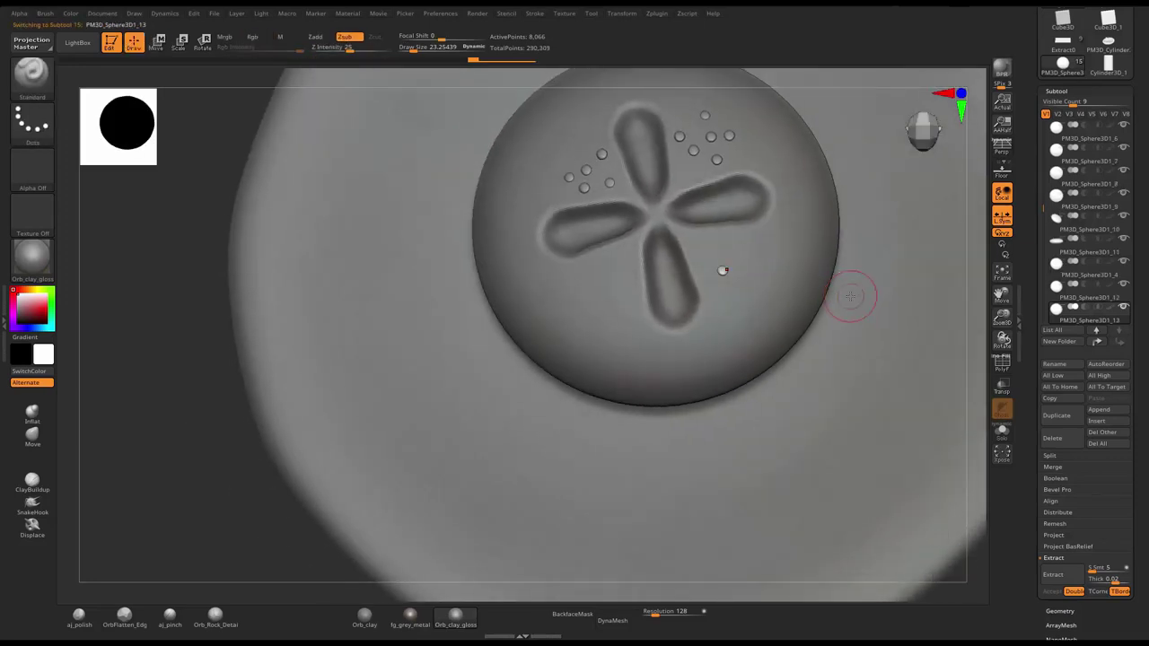
- Duplicate the bead again and slide the copy down-right into the gap between petals
key(w)
mouse_move(724, 272)
mouse_down()
mouse_move(741, 223)
mouse_move(705, 252)
mouse_up()
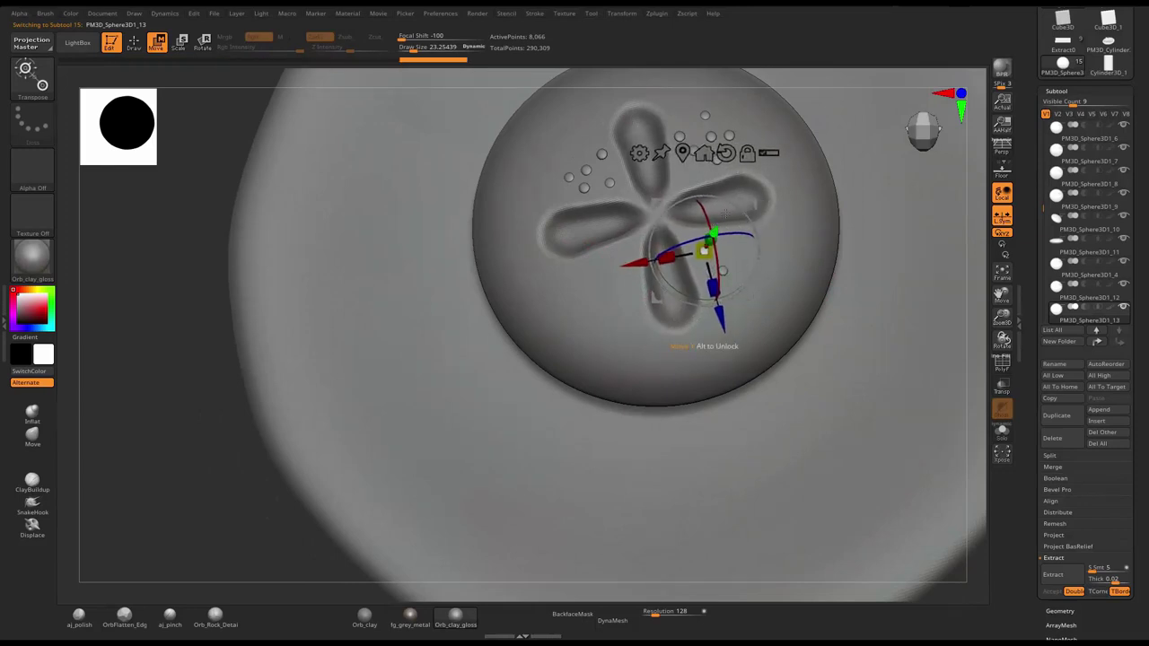
ctrl+click(725, 213)
drag(665, 258, 686, 254)
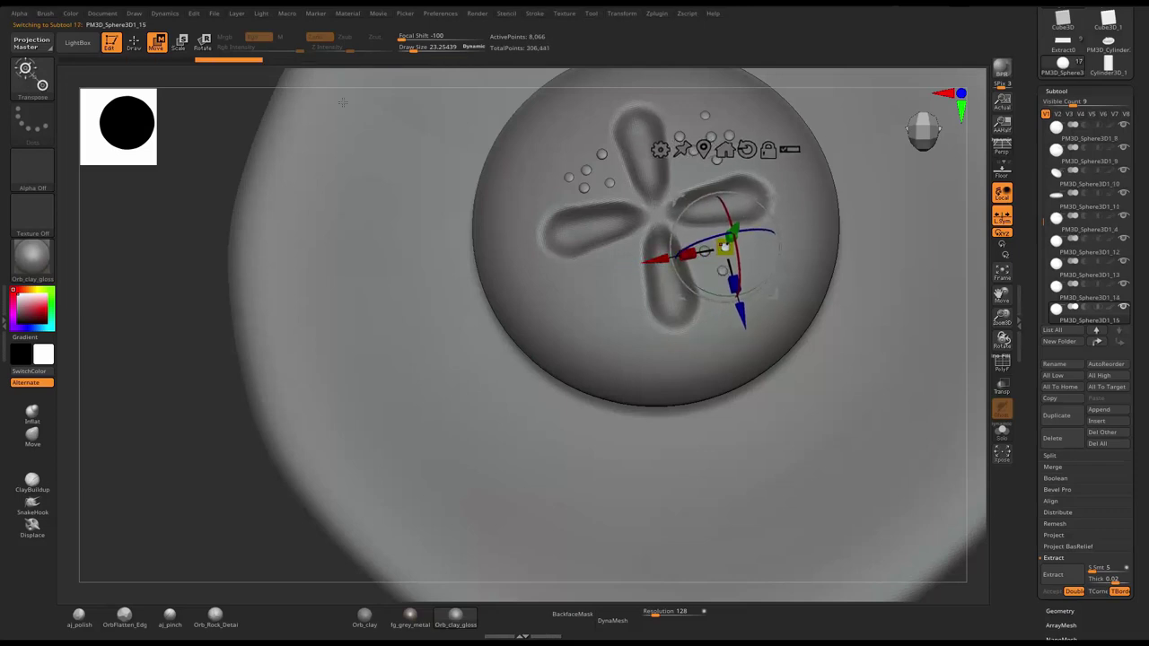
drag(727, 251, 742, 263)
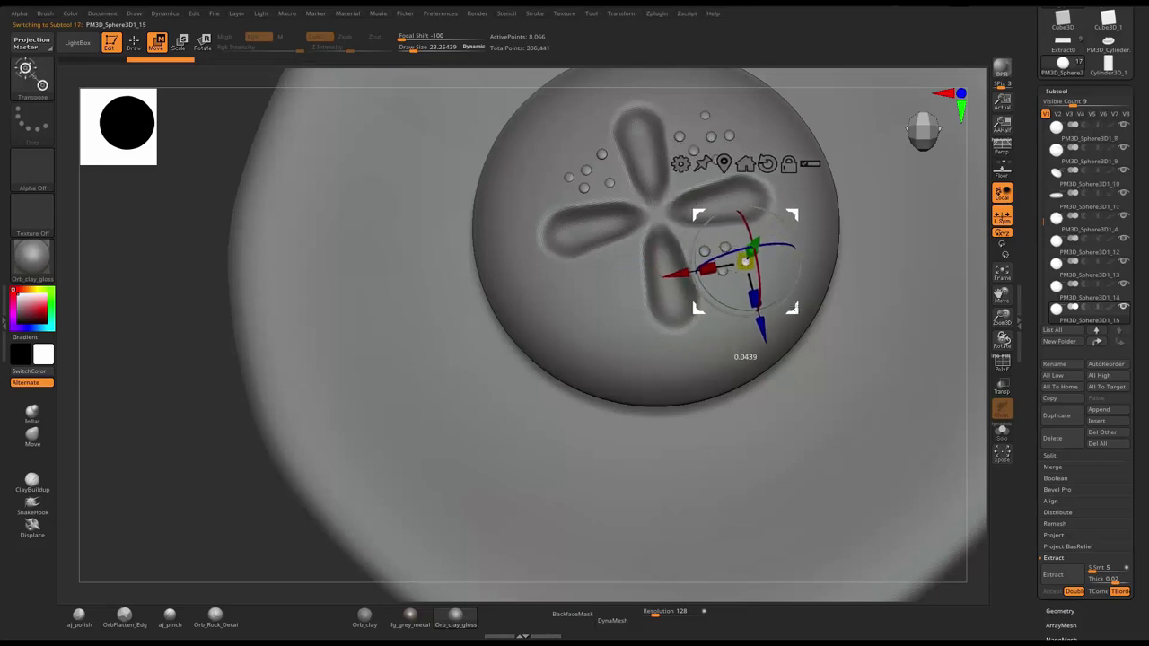
mouse_move(204, 465)
mouse_down()
mouse_move(840, 244)
mouse_move(747, 250)
mouse_up()
- From bead PM3D_Sphere3D1_13, place a copy in the lower-left petal gap, seated on the cap surface
key(q)
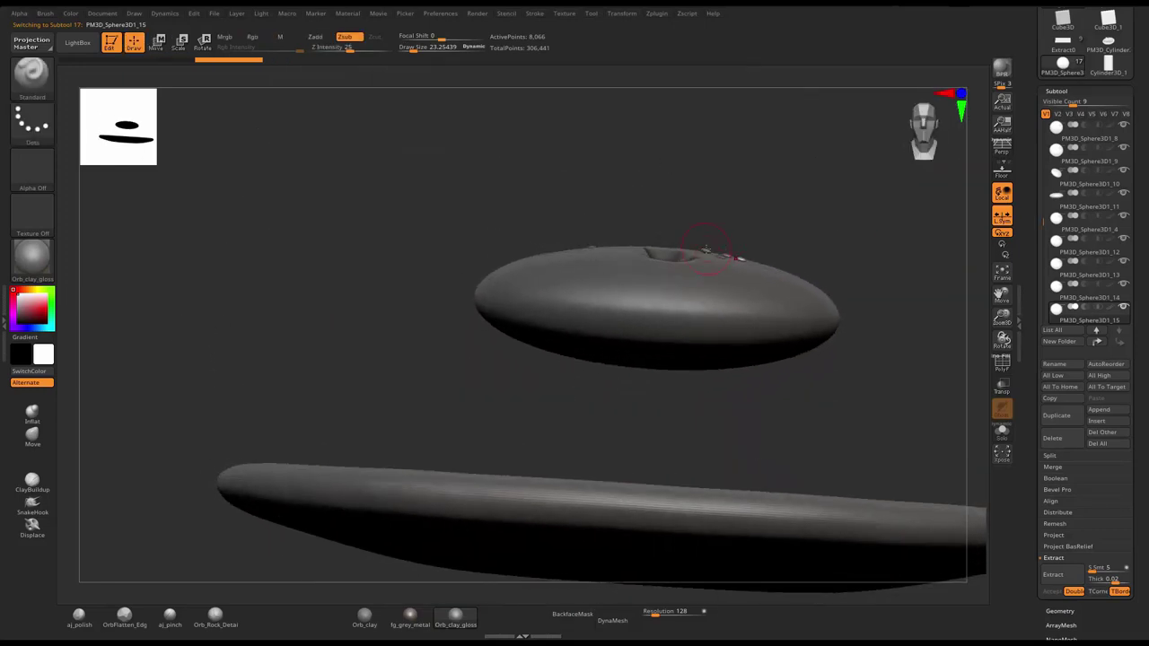
alt+click(707, 250)
key(w)
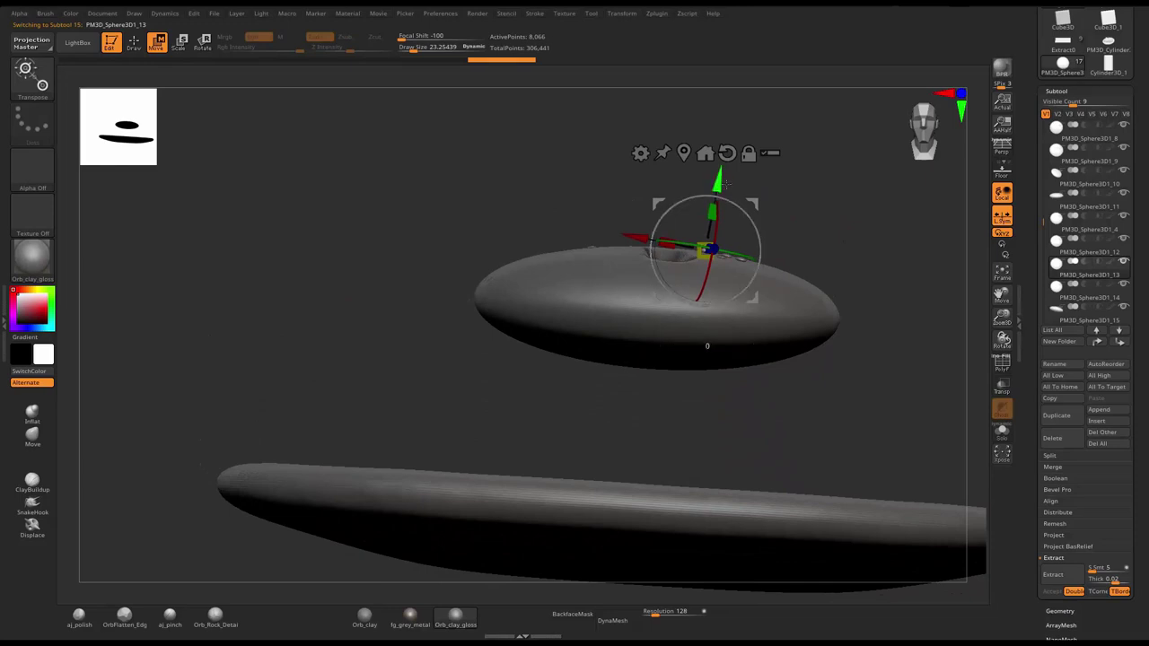
key(q)
mouse_move(538, 413)
mouse_down()
mouse_move(557, 466)
mouse_move(539, 377)
mouse_up()
shift+right_drag(539, 377, 706, 252)
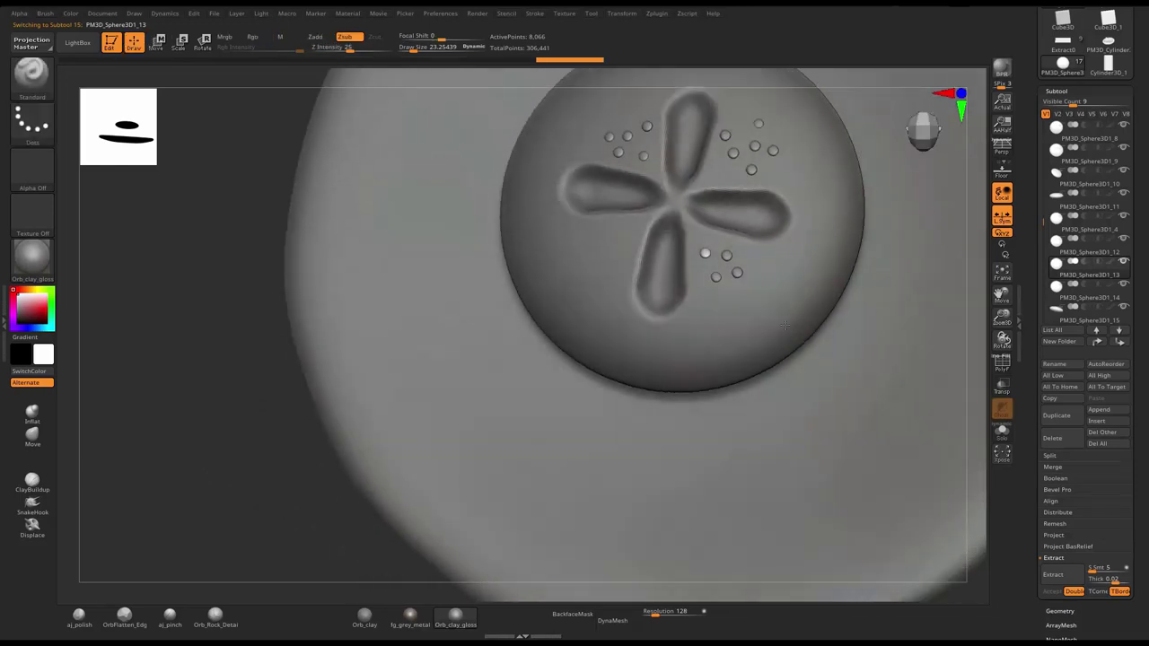
key(w)
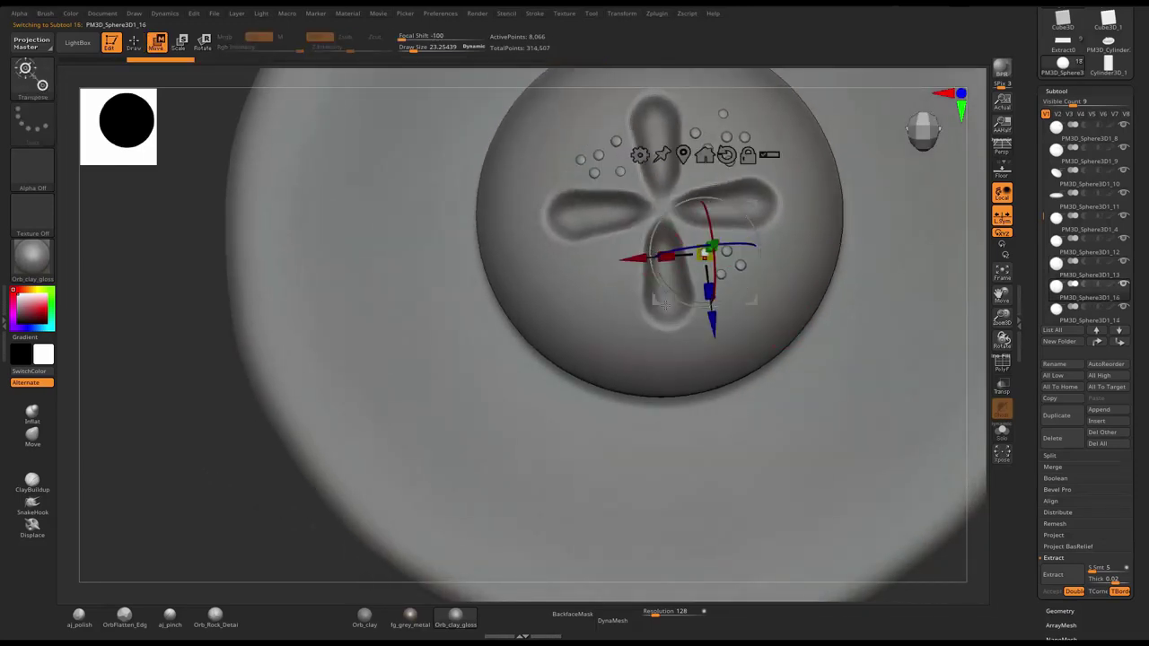
alt+drag(705, 255, 617, 261)
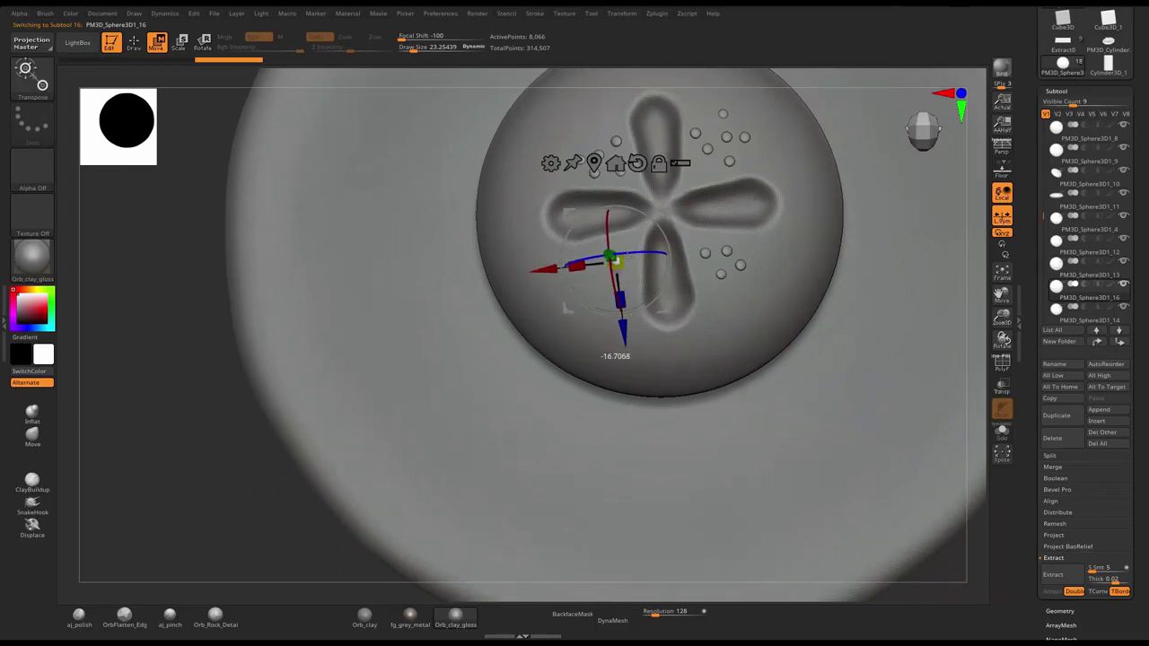
right_drag(239, 447, 243, 377)
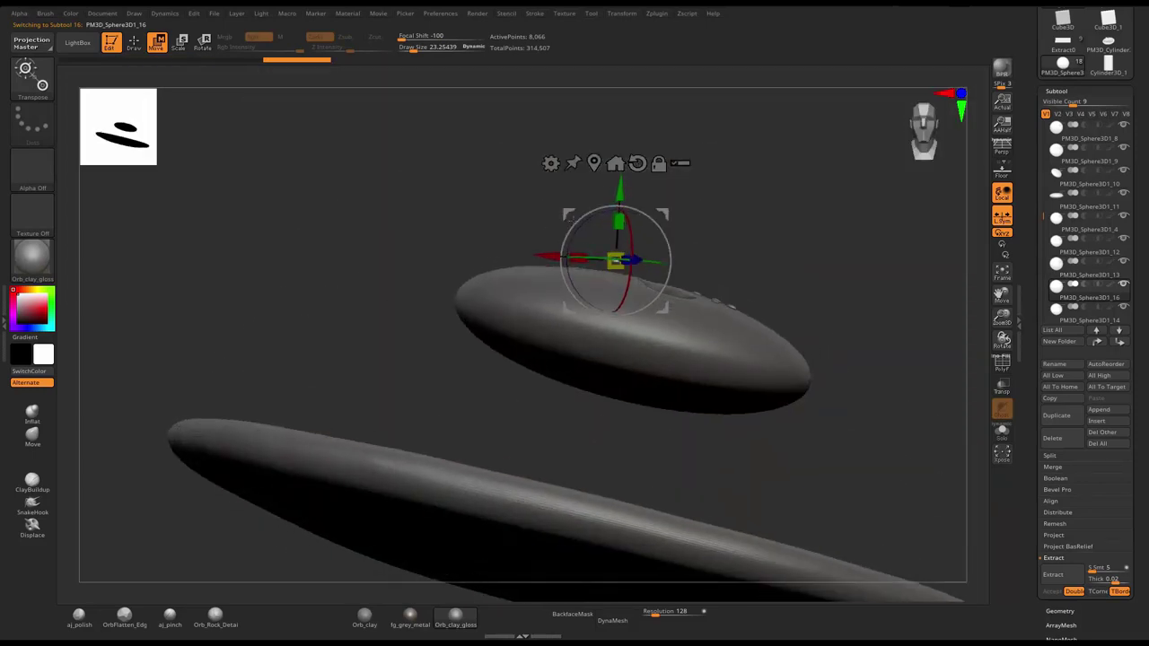
alt+drag(627, 195, 628, 207)
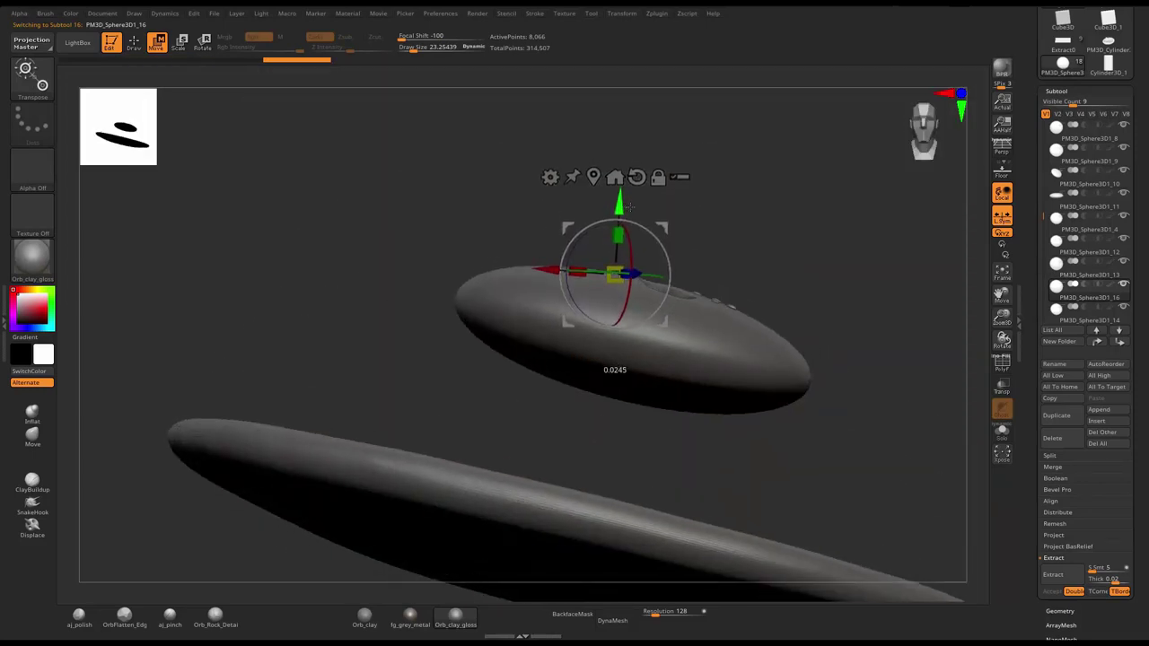
key(q)
right_drag(631, 207, 774, 335)
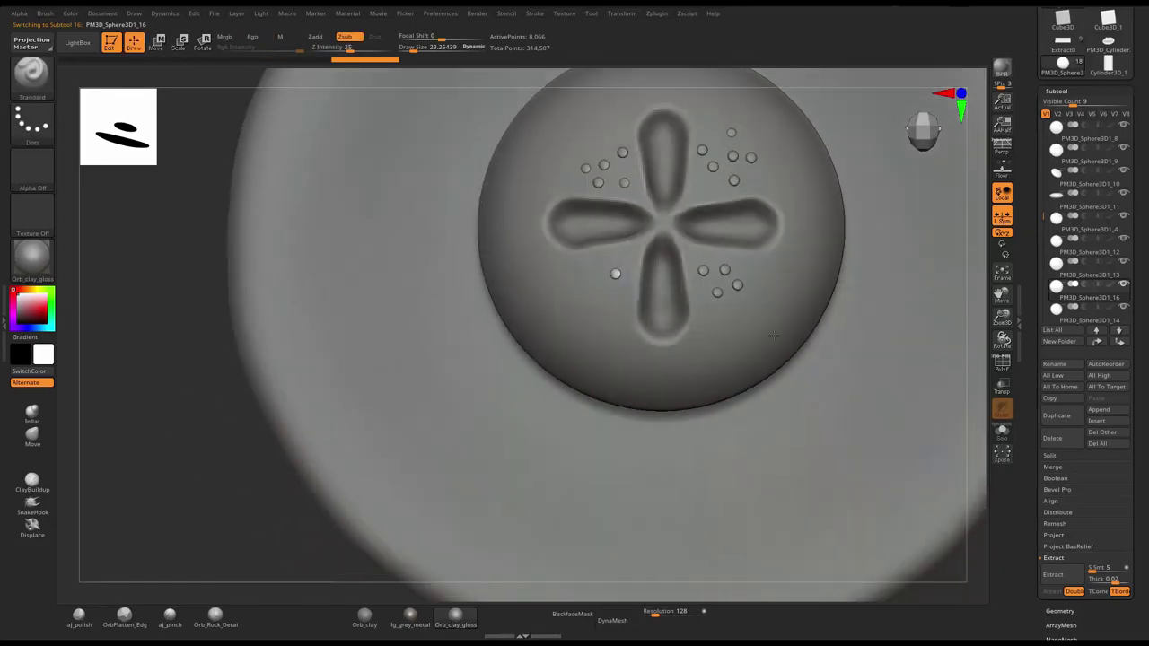
- Duplicate the bead twice, moving the first new copy up-left
key(ctrl+shift+d)
key(w)
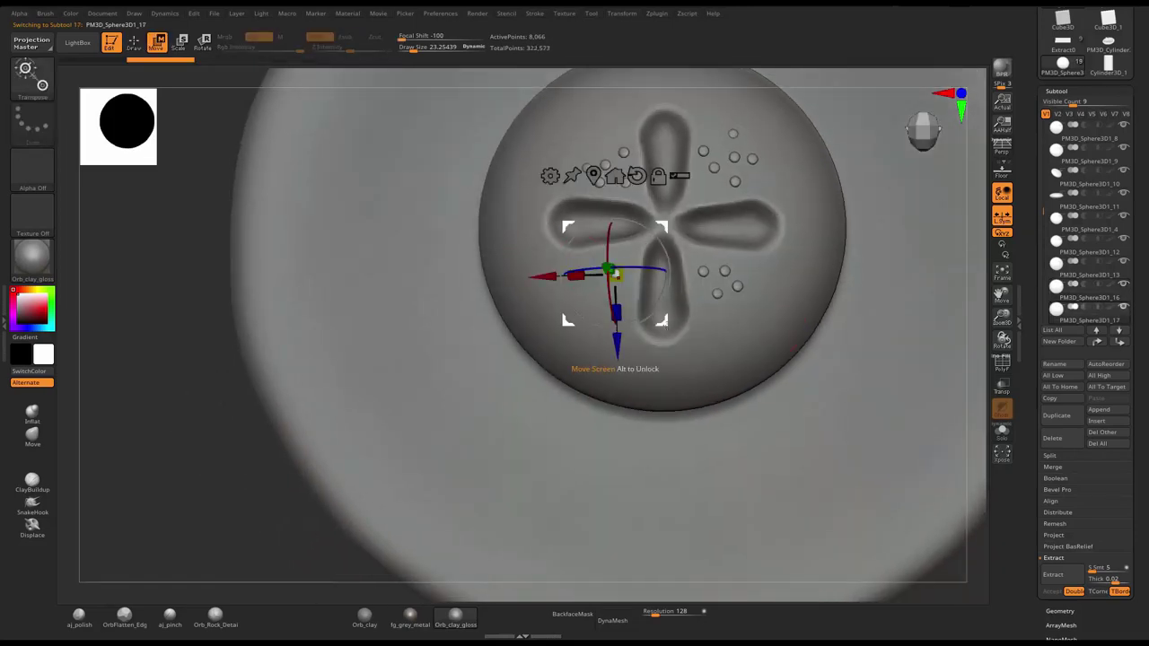
mouse_move(615, 276)
alt+mouse_down()
mouse_move(603, 259)
mouse_move(602, 286)
mouse_move(527, 288)
mouse_move(621, 300)
mouse_move(602, 300)
alt+mouse_up()
key(ctrl+shift+d)
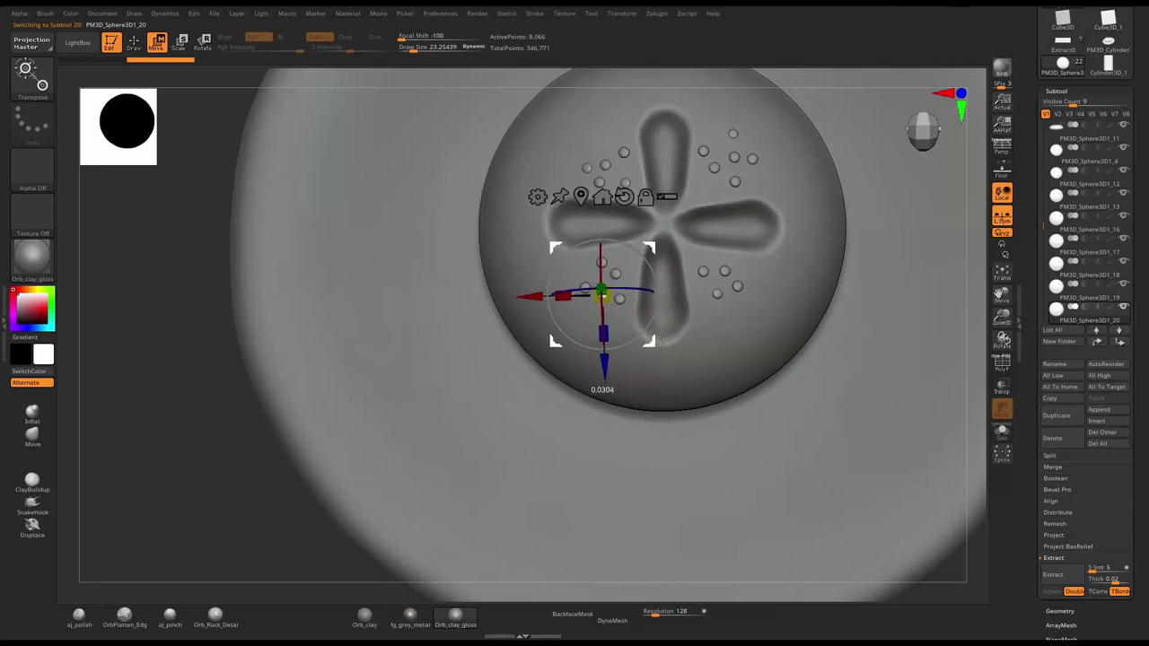
- Lower bead PM3D_Sphere3D1_18 onto the cap's top surface
key(q)
mouse_move(282, 512)
mouse_down()
mouse_move(657, 258)
mouse_move(649, 129)
mouse_up()
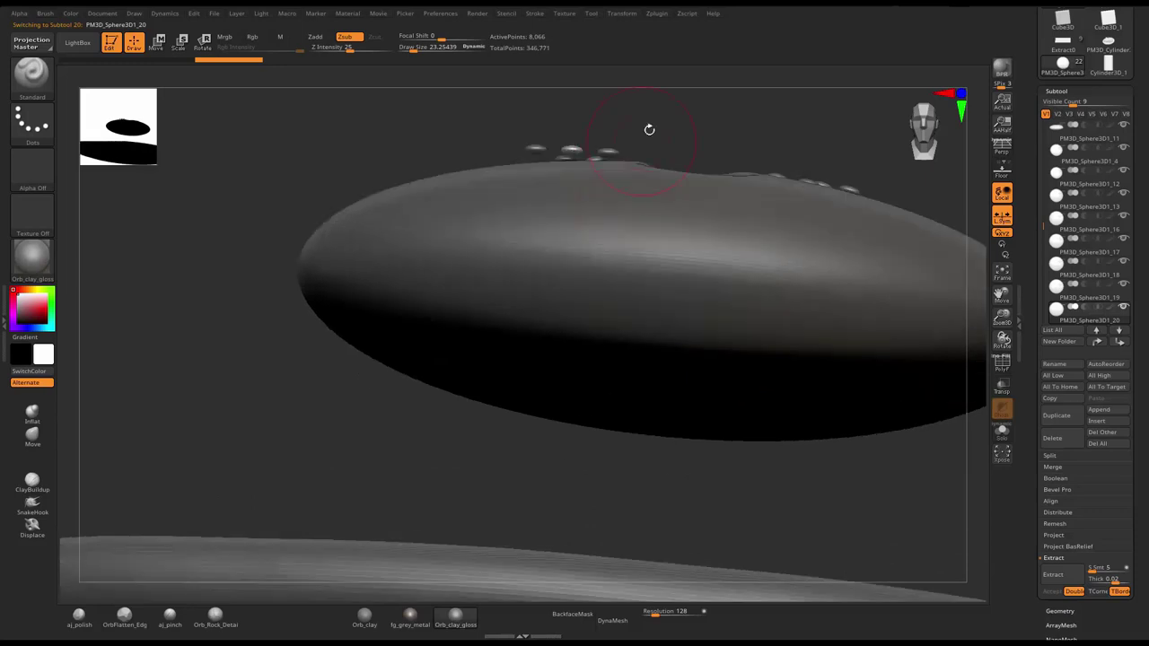
drag(189, 354, 346, 333)
key(w)
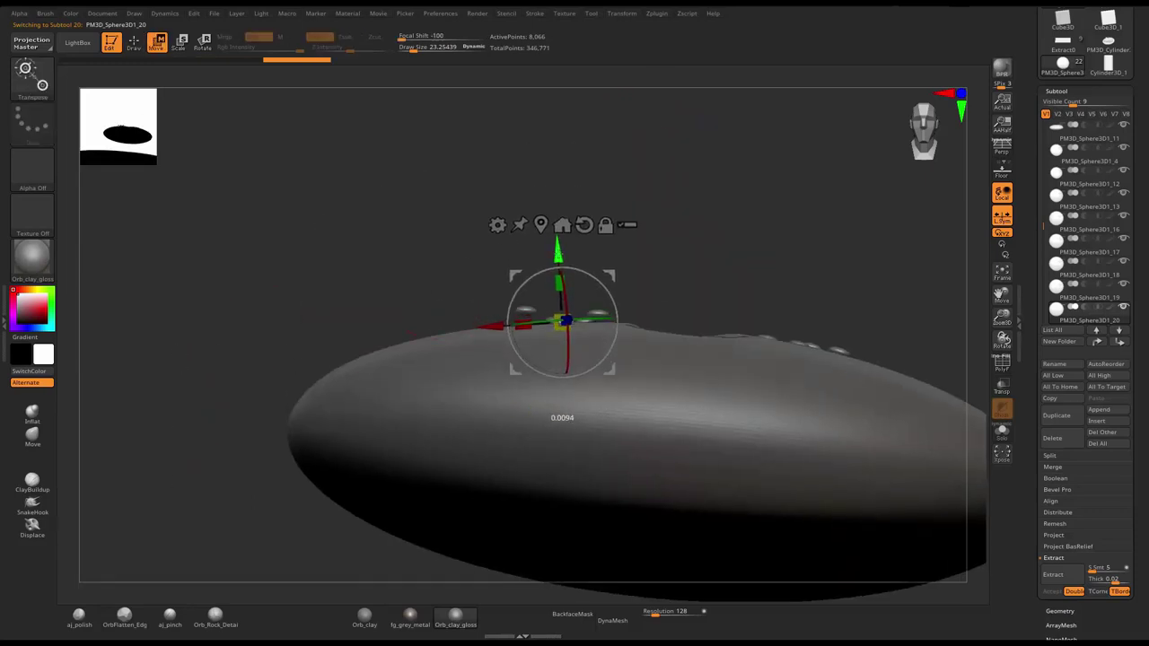
key(q)
drag(648, 208, 584, 259)
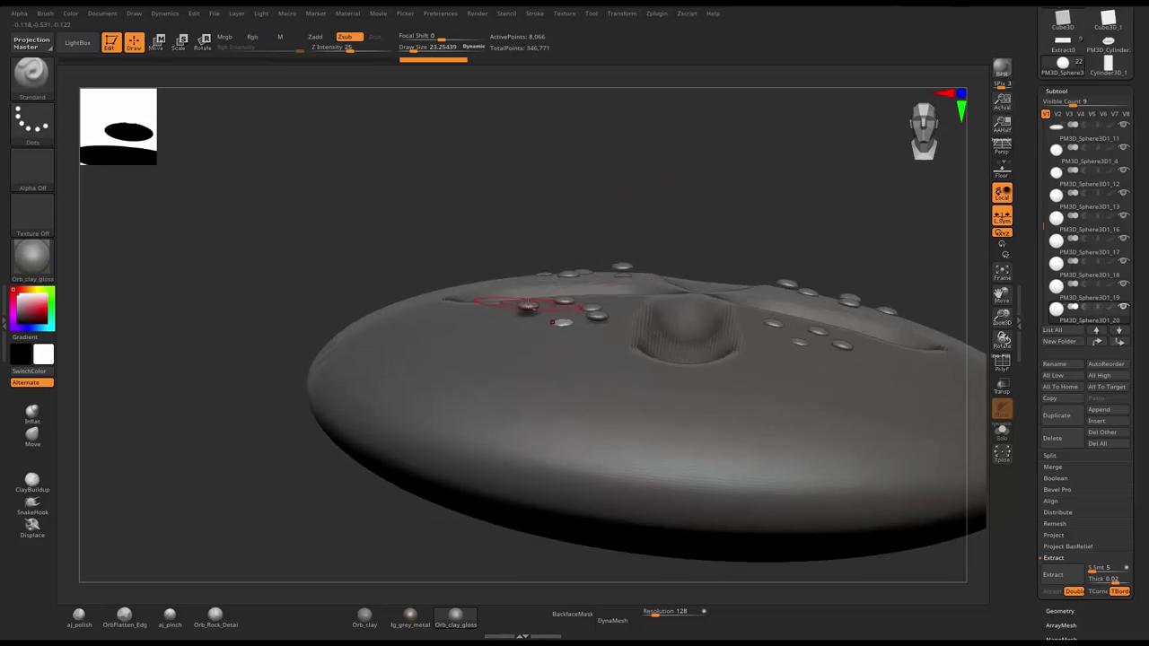
alt+click(527, 307)
key(w)
drag(529, 234, 535, 246)
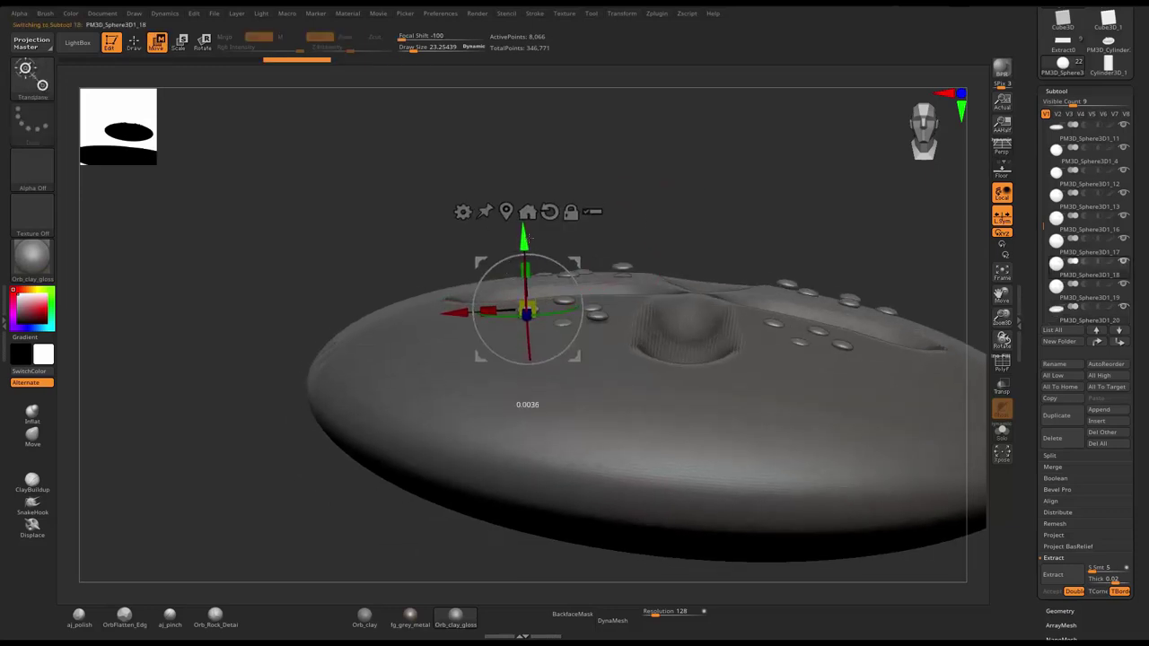
- Lower beads PM3D_Sphere3D1_19 and PM3D_Sphere3D1_17 onto the cap surface
key(q)
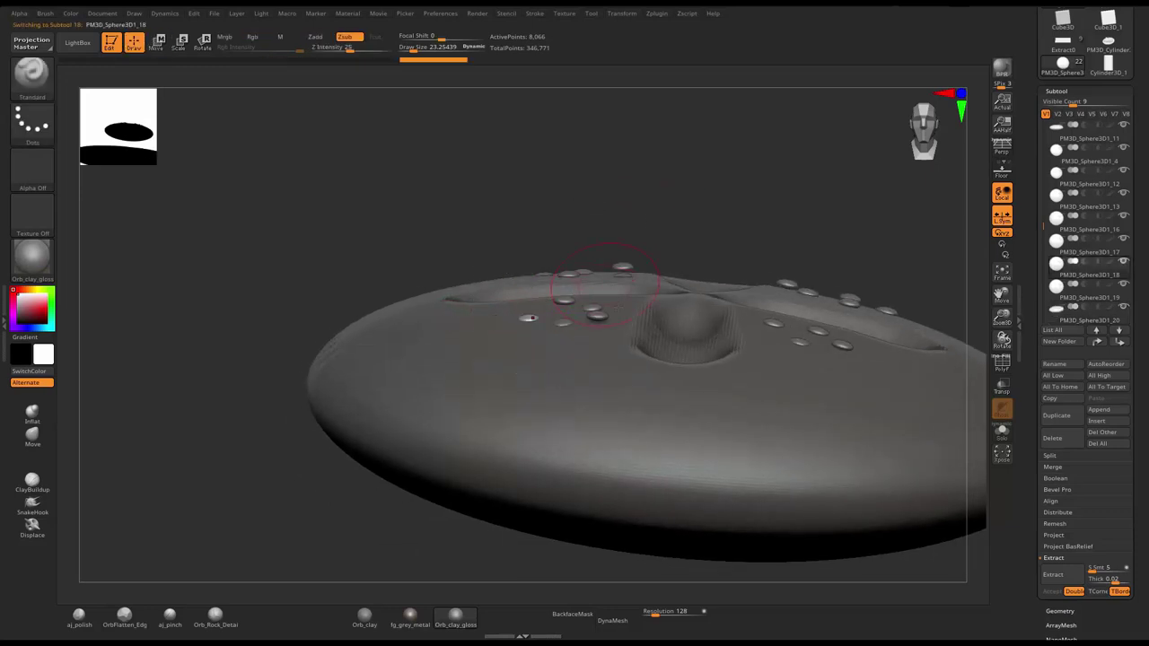
alt+click(594, 313)
key(w)
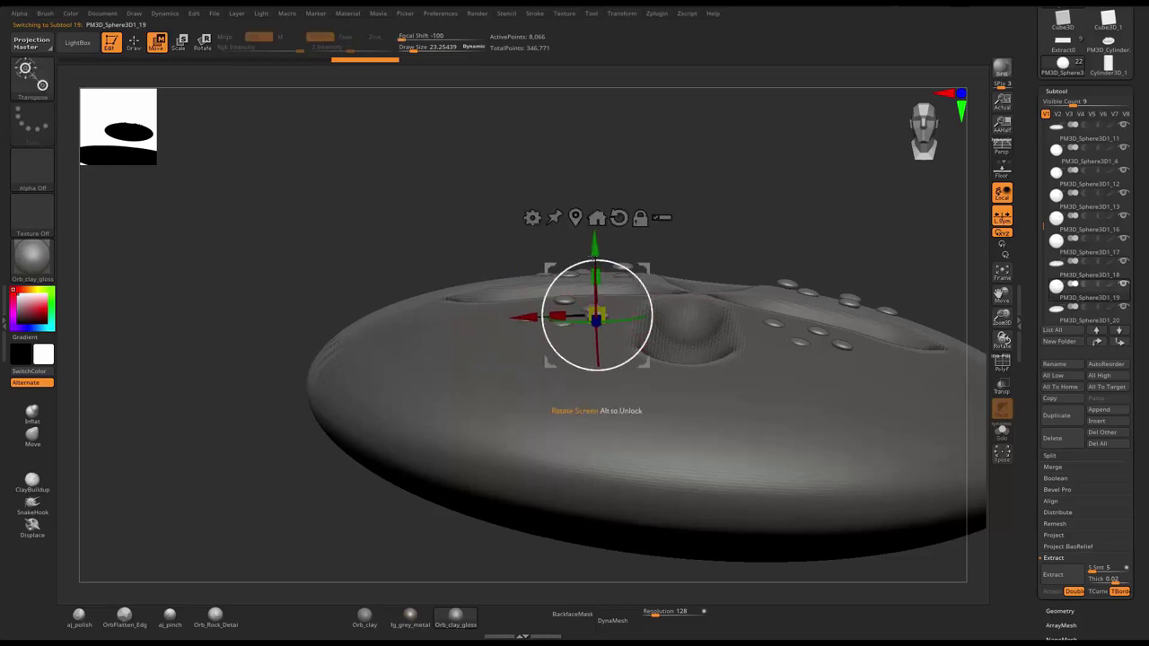
drag(600, 247, 603, 260)
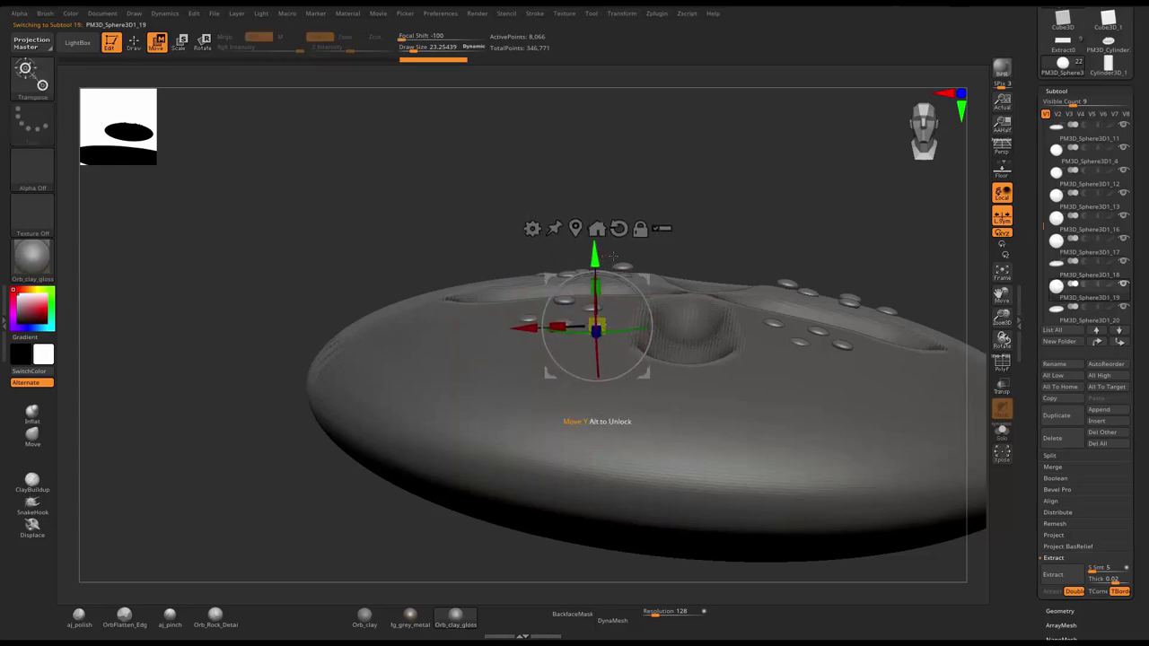
key(q)
alt+click(566, 301)
key(w)
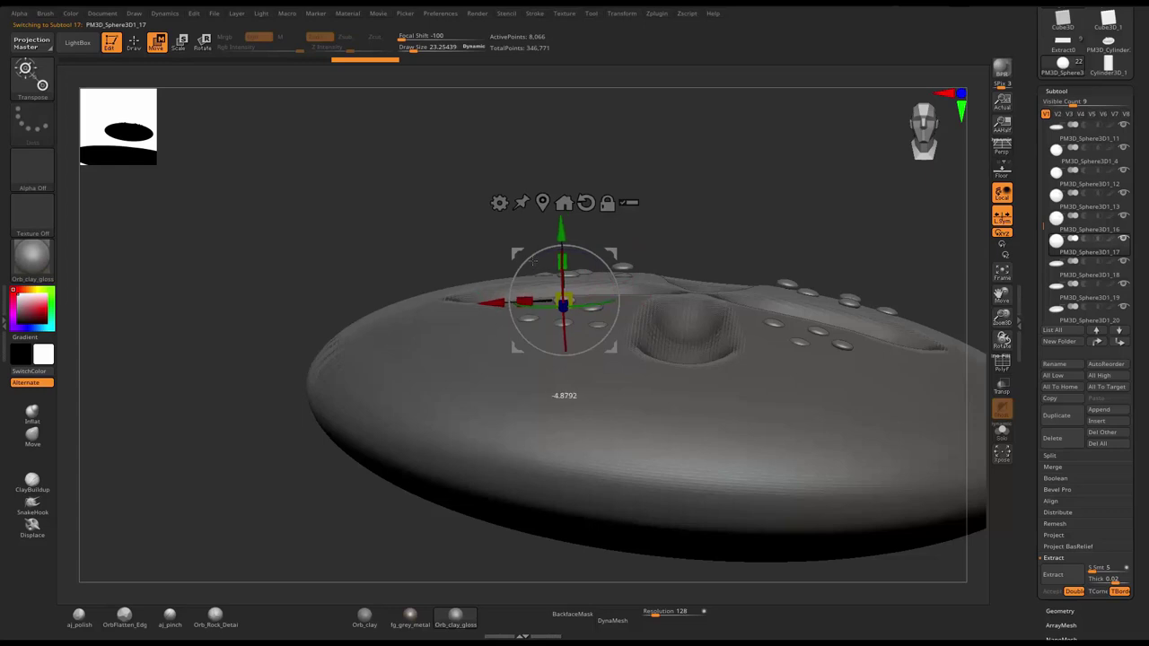
drag(561, 230, 584, 297)
- Check the beads edge-on, then select bead PM3D_Sphere3D1_6 for moving
key(q)
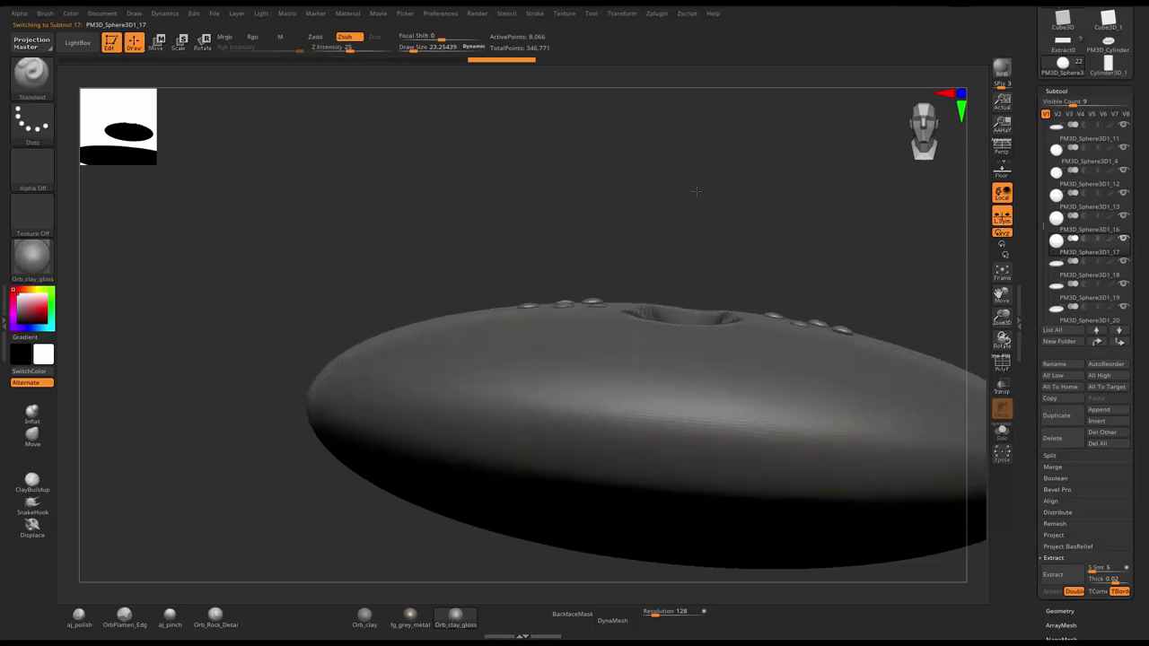
key(w)
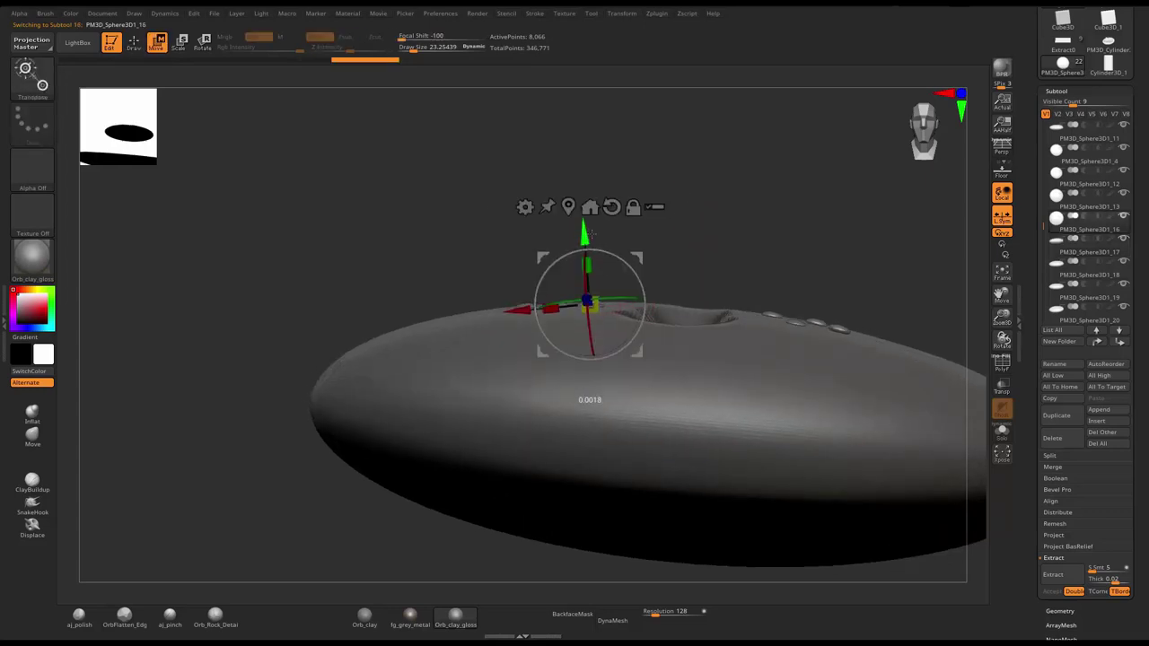
key(q)
mouse_move(667, 210)
mouse_down()
mouse_move(655, 255)
mouse_move(690, 238)
mouse_up()
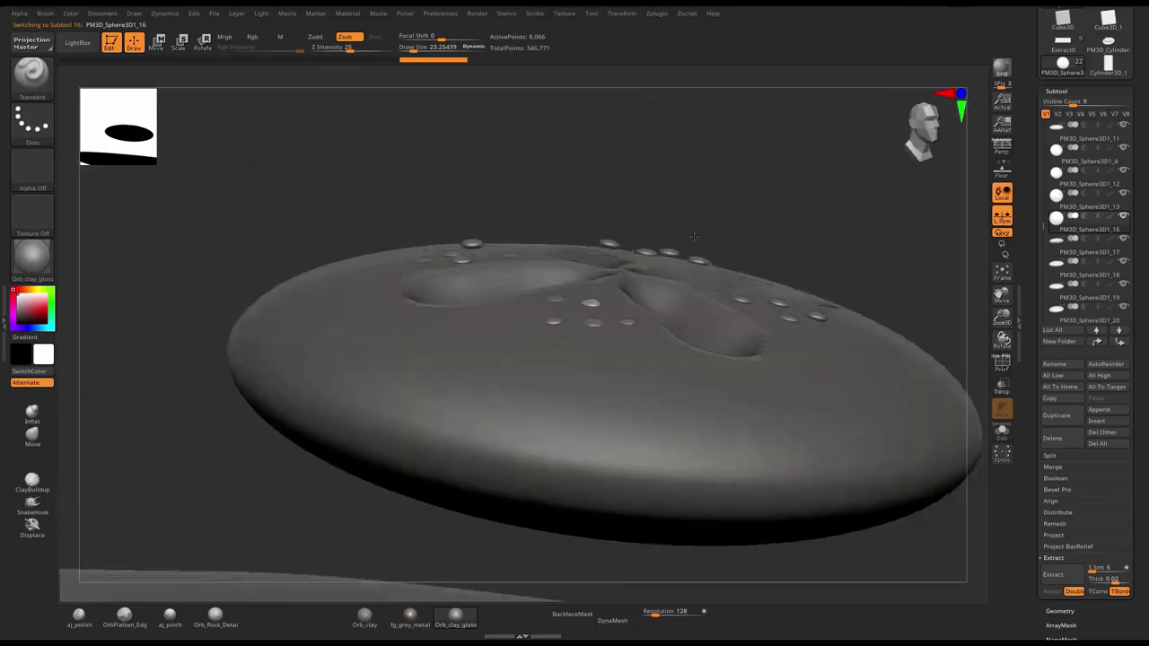
alt+click(647, 255)
key(w)
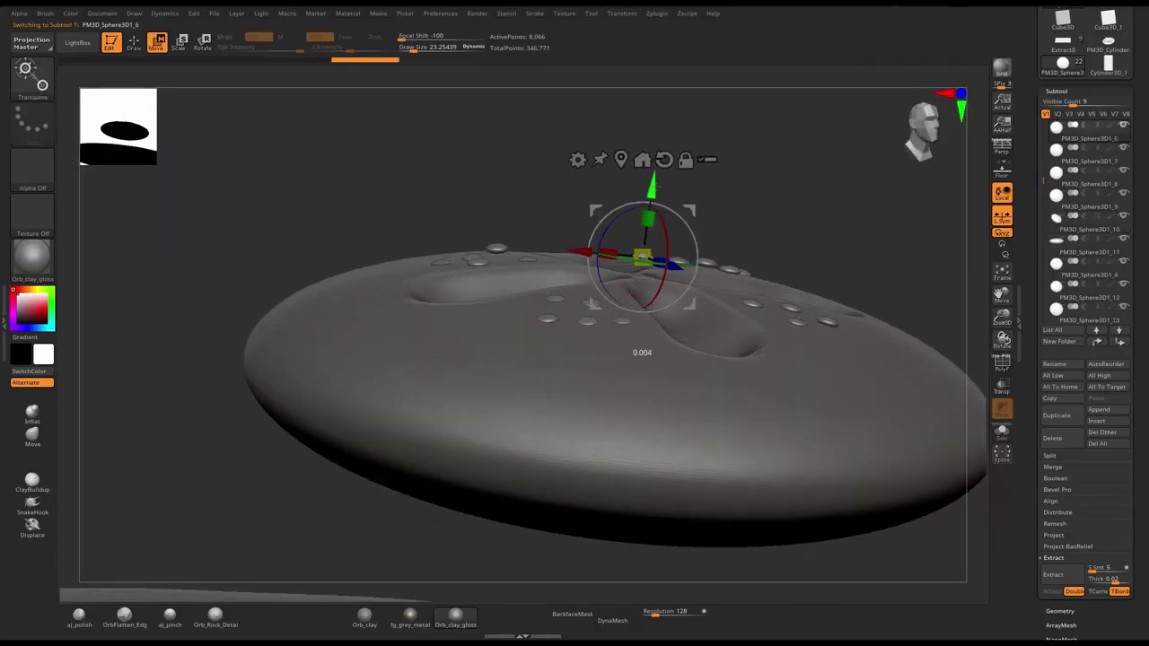
key(q)
mouse_move(700, 207)
mouse_down()
mouse_move(710, 178)
mouse_move(509, 238)
mouse_up()
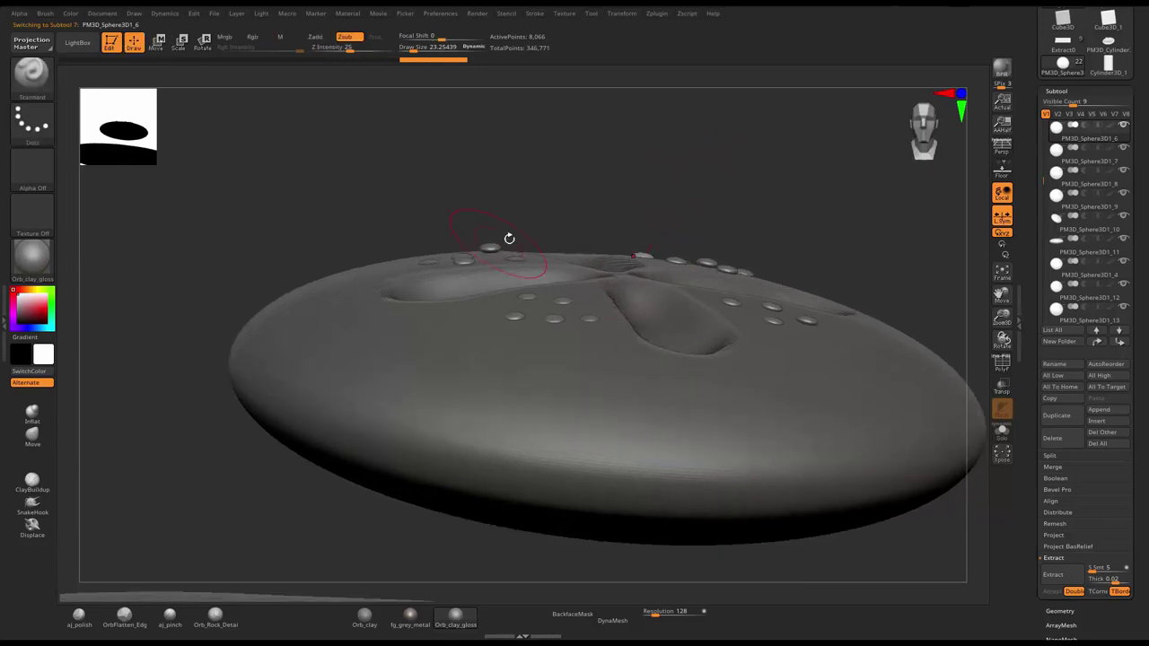
- Select and check the remaining bead bumps, ending on a low side view of the disc
alt+click(729, 266)
key(w)
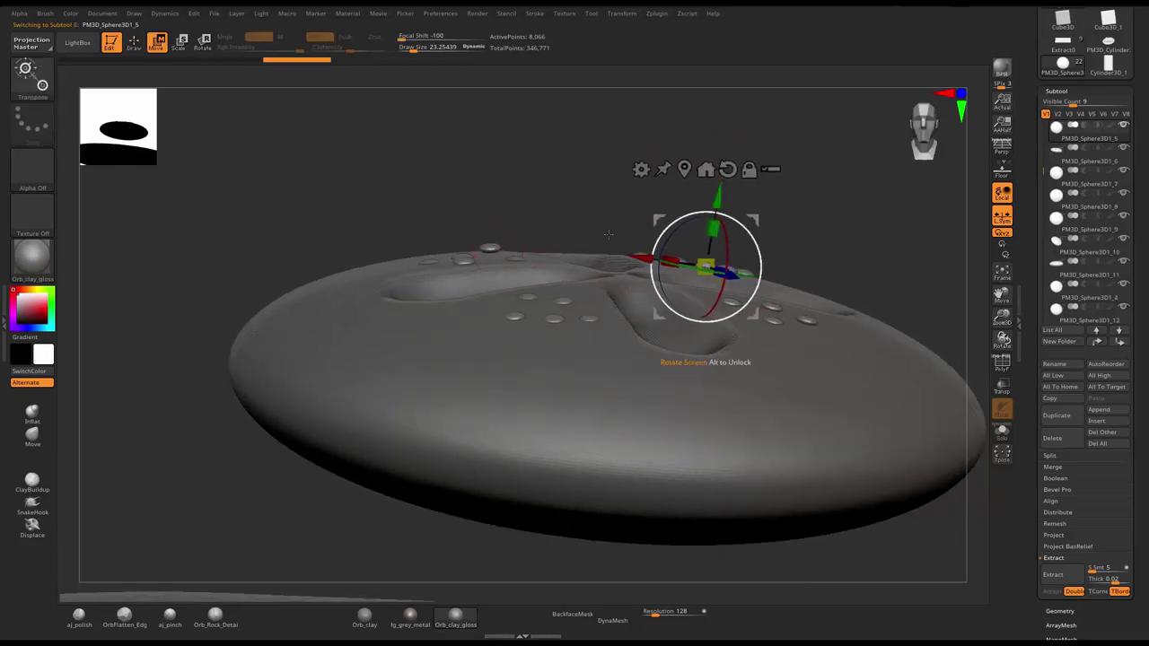
key(q)
key(w)
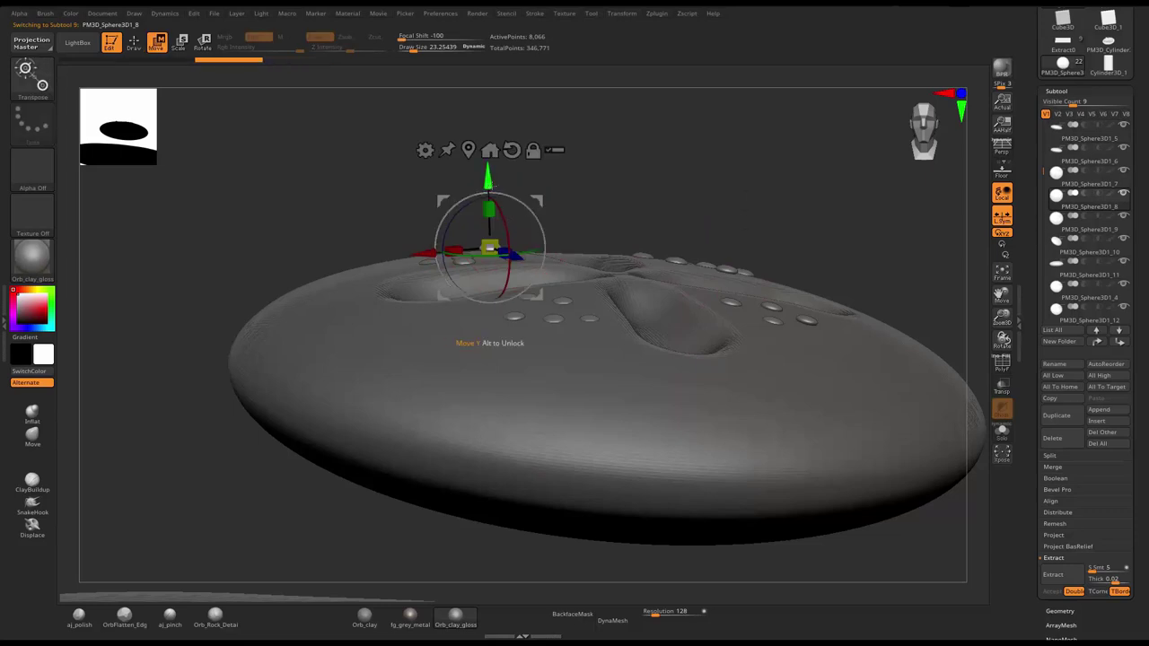
key(q)
drag(667, 183, 658, 170)
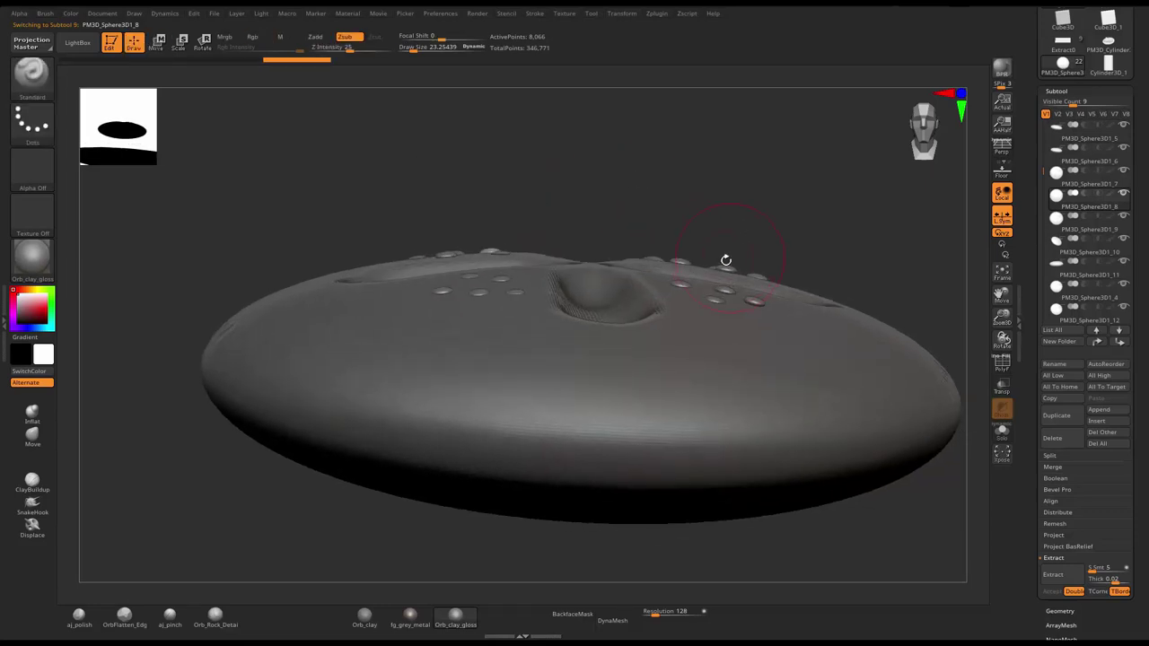
alt+click(729, 261)
key(w)
key(q)
mouse_move(758, 203)
mouse_down()
mouse_move(754, 181)
mouse_move(804, 274)
mouse_move(743, 261)
mouse_move(833, 221)
mouse_move(831, 292)
mouse_up()
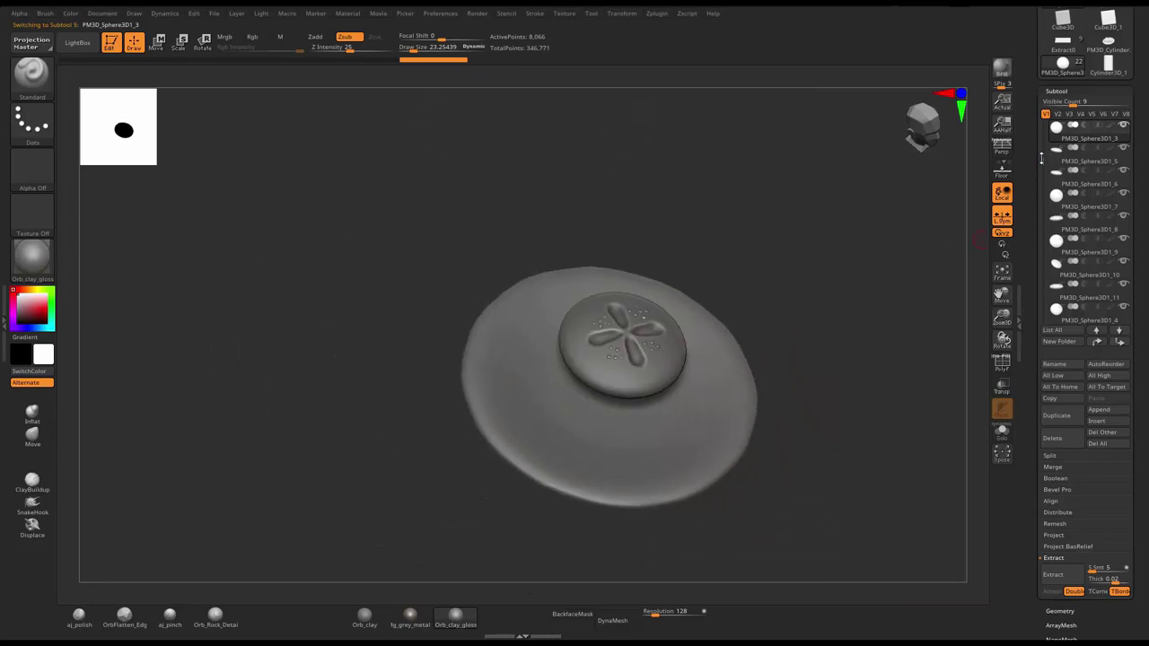
- Make PM3D_Sphere3D1 active and merge the bead spheres into it, leaving only dish and cap subtools
drag(1039, 148, 1035, 115)
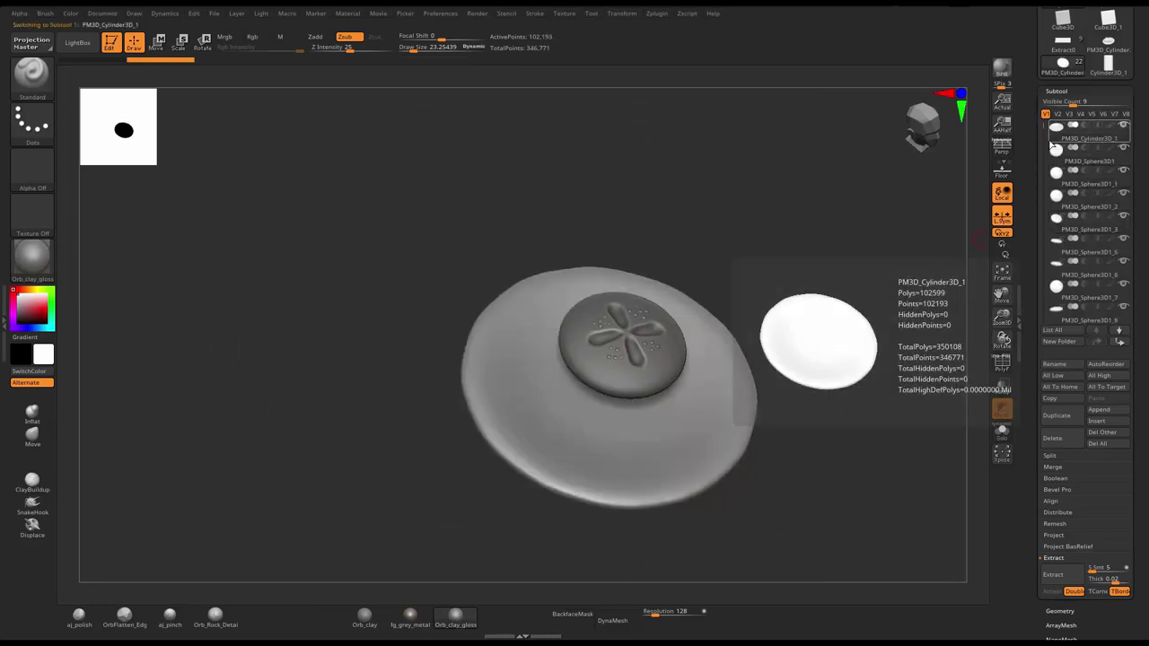
click(1057, 171)
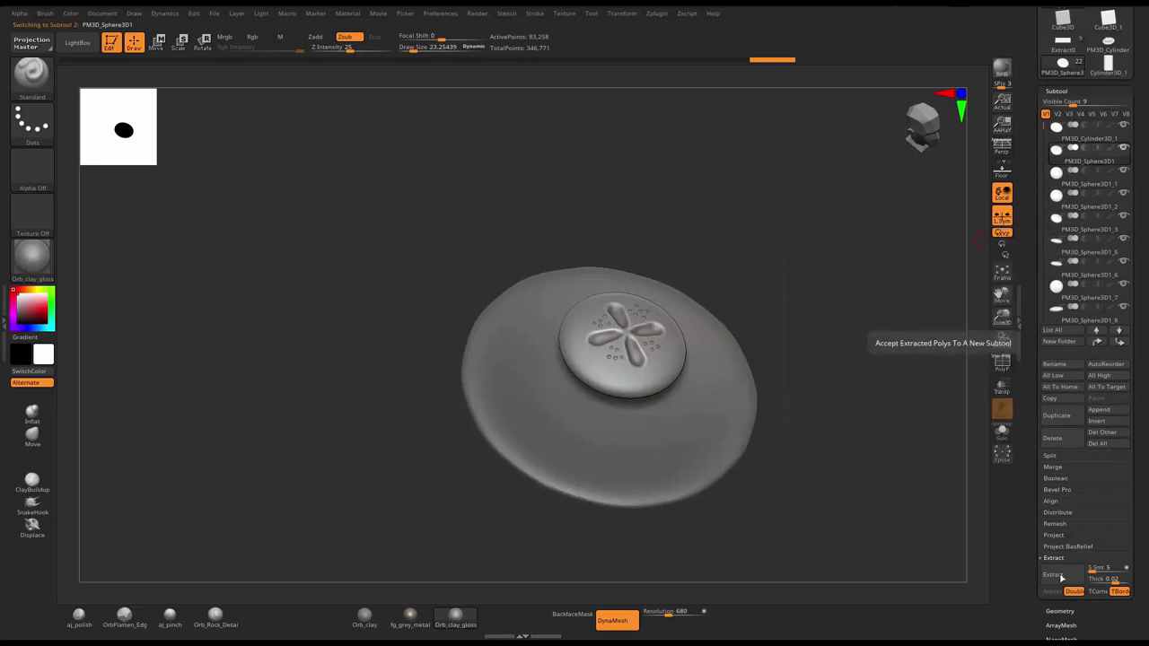
scroll(1055, 575, down, 2)
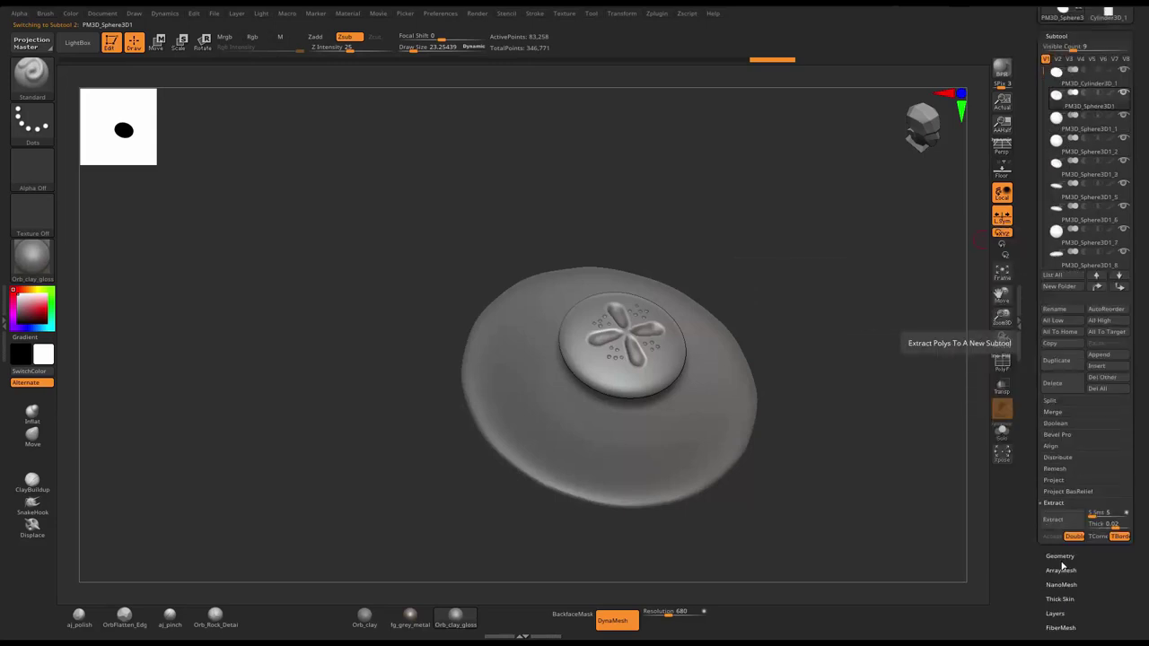
click(1058, 412)
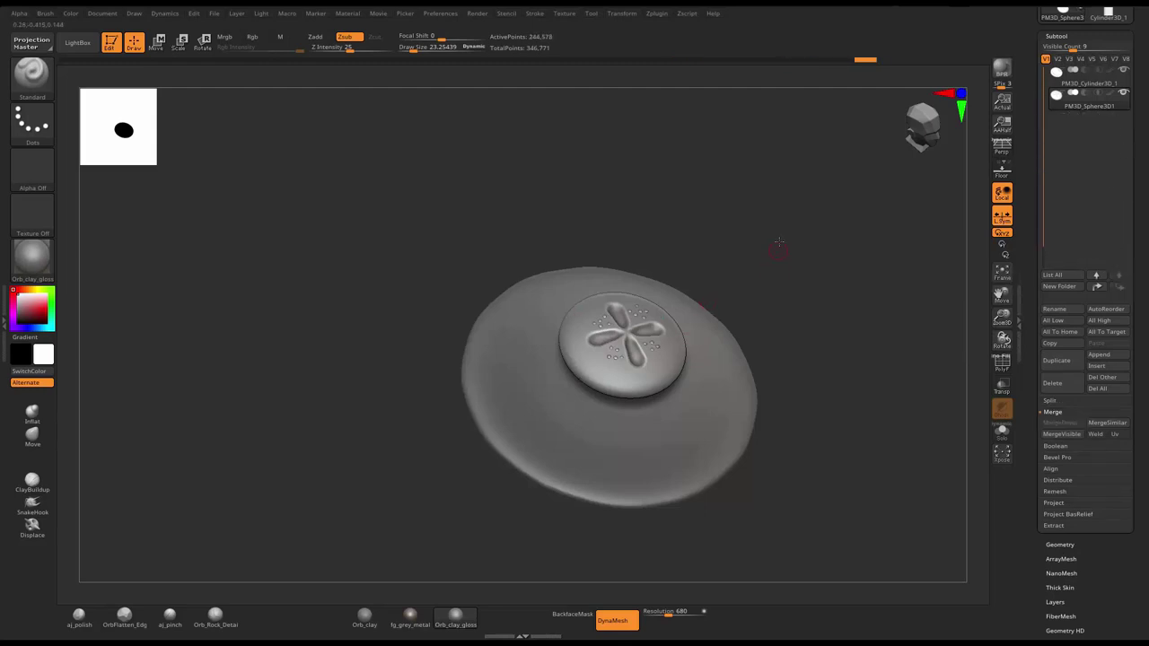
mouse_move(780, 242)
mouse_down()
mouse_move(680, 301)
mouse_move(751, 259)
mouse_move(700, 283)
mouse_up()
- Lower the cap onto the dish, rescale it slightly, and nudge it up a little
key(w)
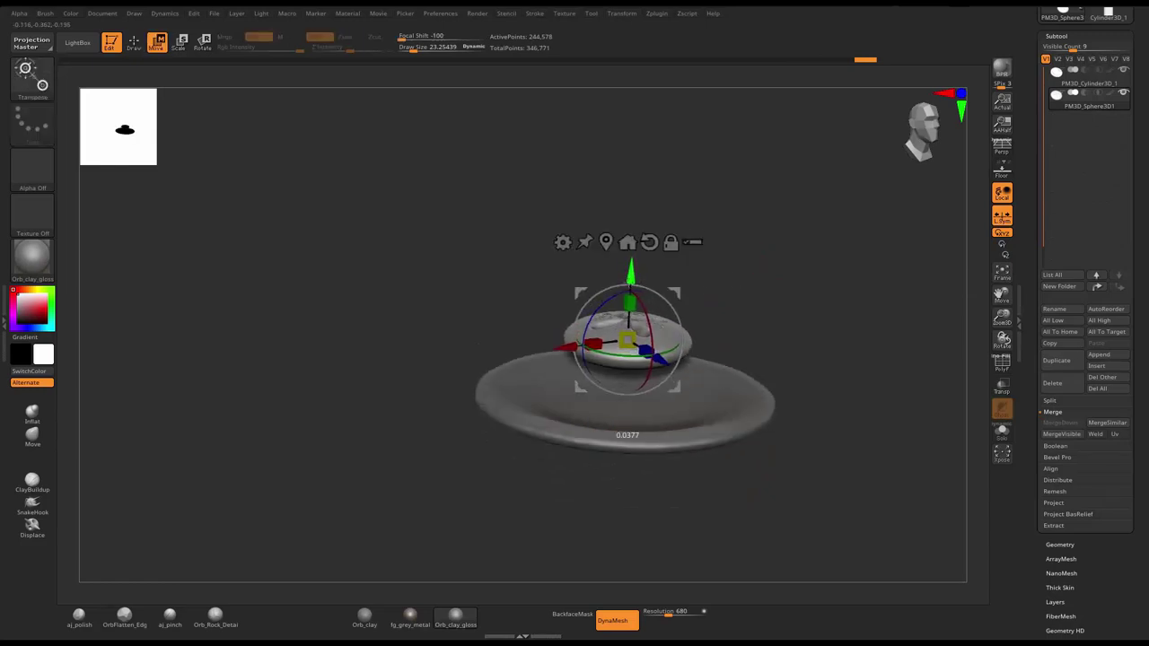
drag(631, 267, 629, 345)
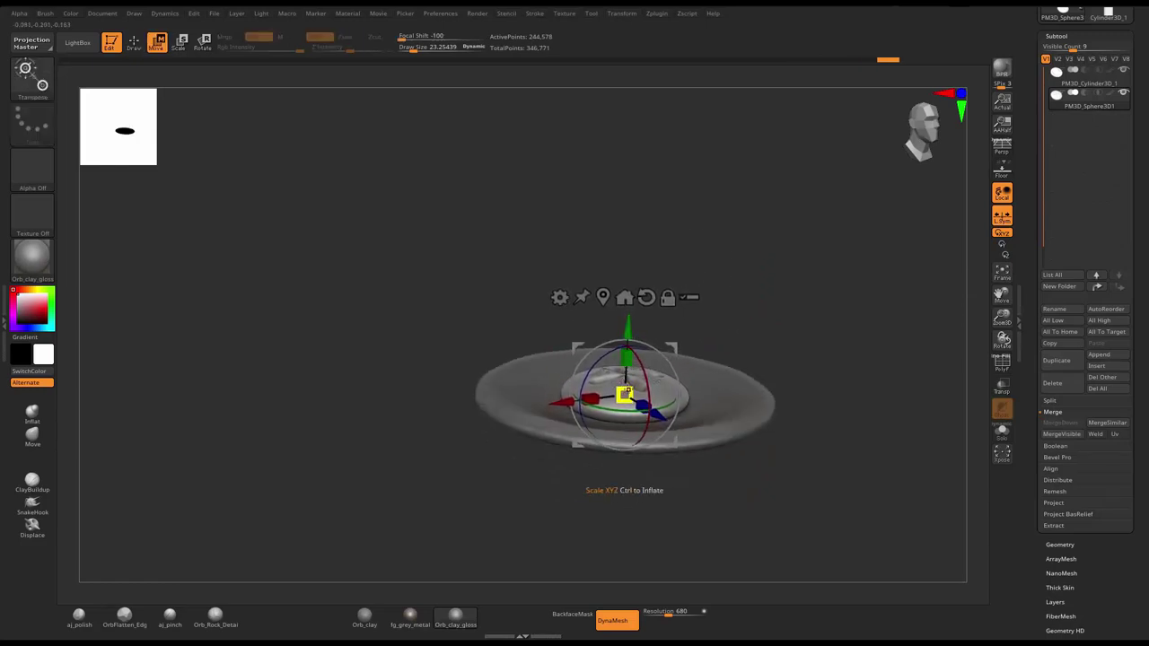
mouse_move(626, 395)
mouse_down()
mouse_move(784, 281)
mouse_move(735, 335)
mouse_up()
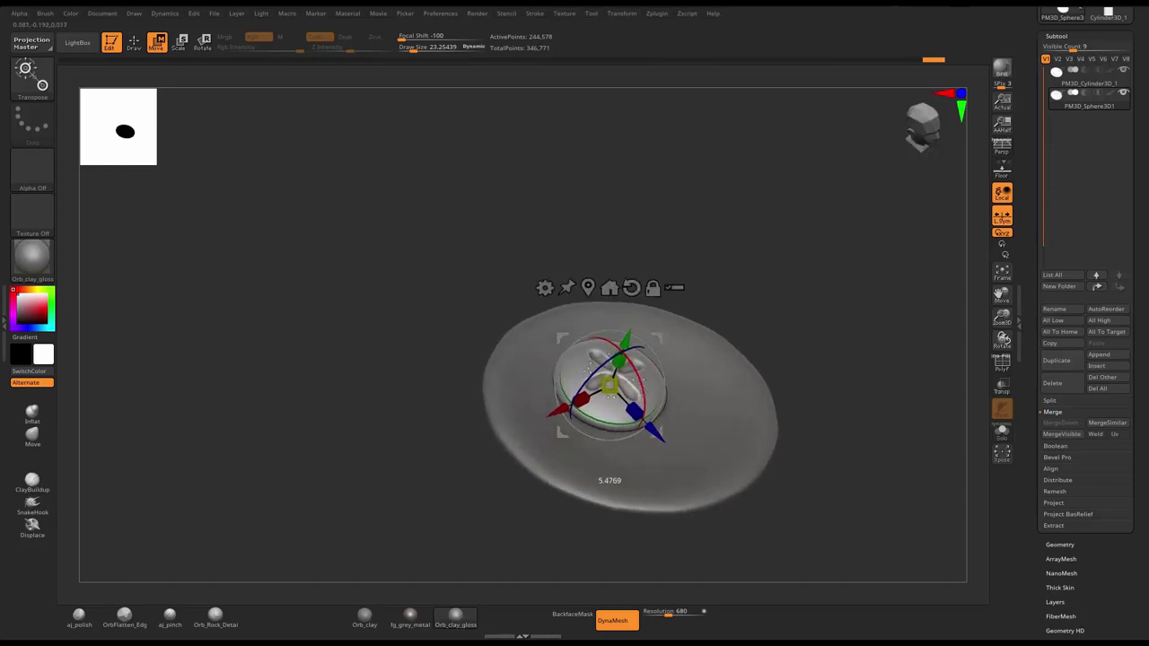
mouse_move(734, 336)
mouse_down()
mouse_move(768, 244)
mouse_move(601, 469)
mouse_up()
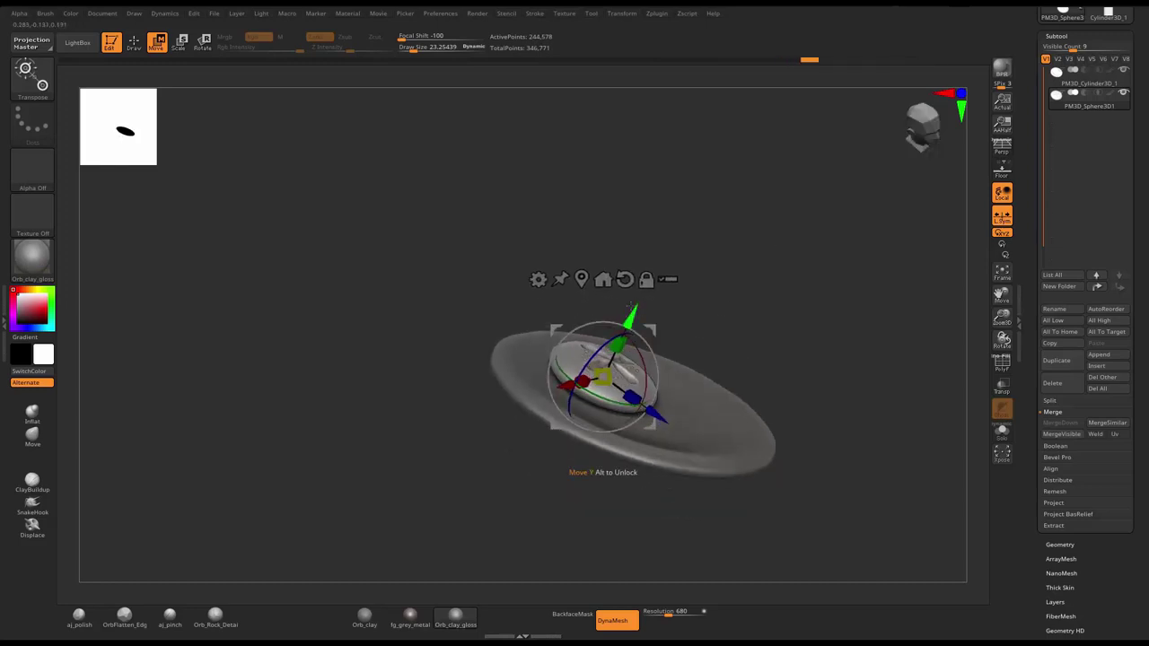
drag(636, 316, 632, 311)
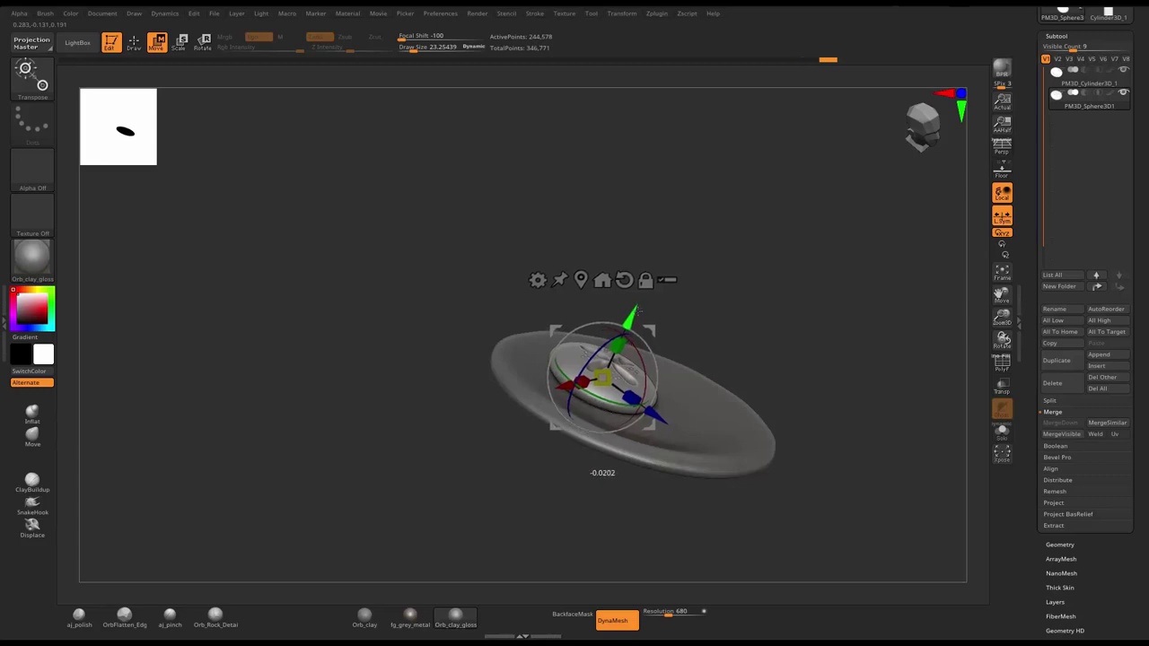
alt+click(628, 460)
- Shrink the dish slightly and slide a copy of the cap toward the dish's right side
drag(623, 419, 628, 419)
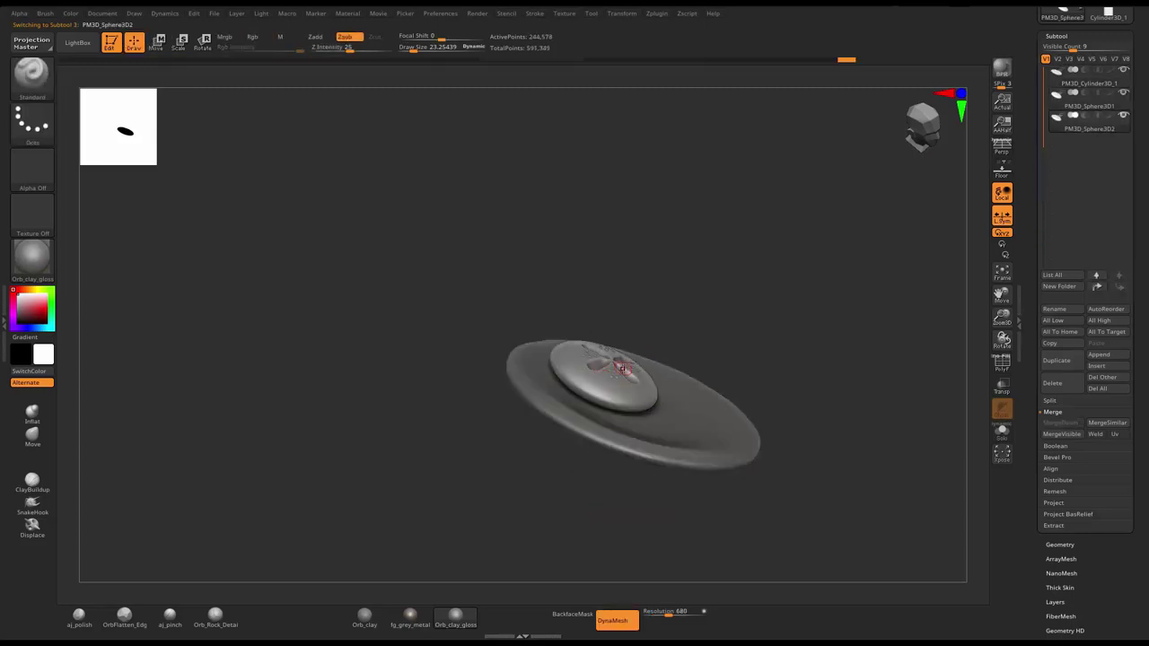
key(w)
mouse_move(656, 415)
mouse_down()
mouse_move(707, 451)
mouse_move(729, 431)
mouse_up()
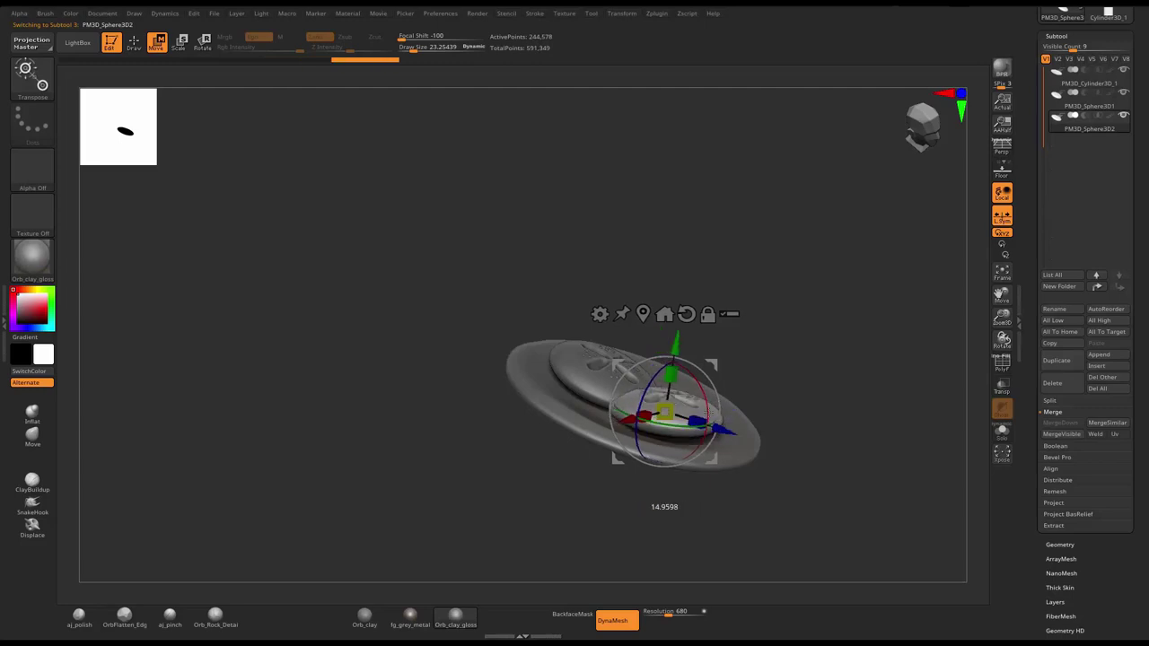
drag(759, 299, 710, 355)
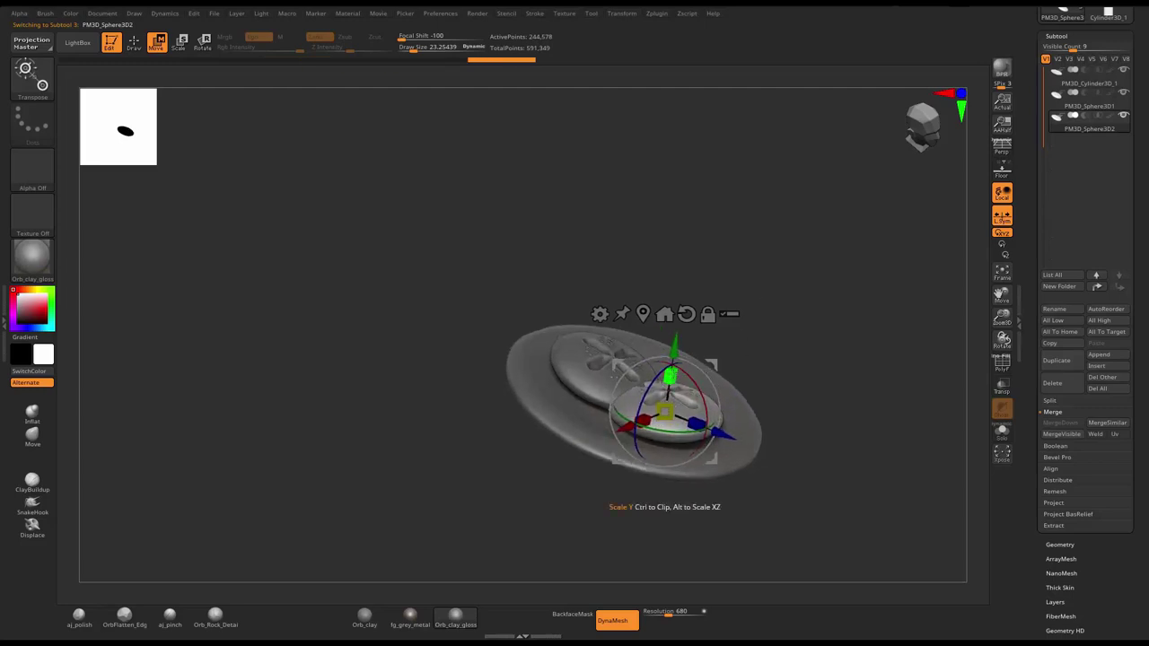
- Scale the copied cap down a little so it is smaller than the first
mouse_move(667, 414)
mouse_down()
mouse_move(675, 422)
mouse_move(664, 431)
mouse_up()
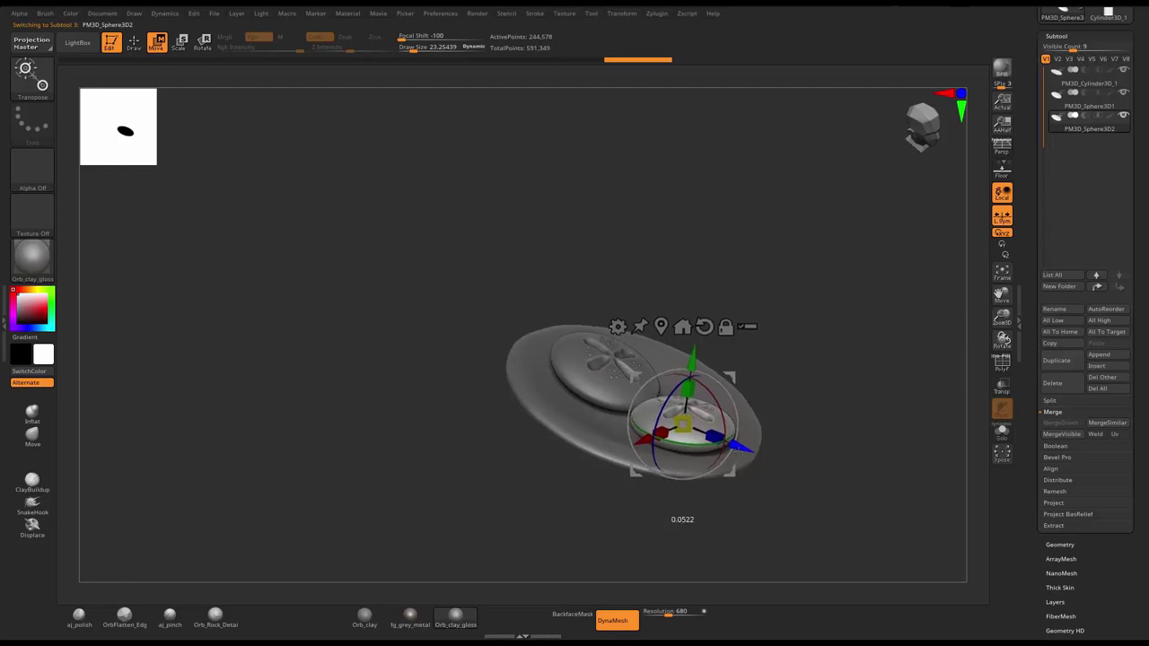
key(q)
mouse_move(821, 328)
mouse_down()
mouse_move(805, 301)
mouse_move(808, 377)
mouse_up()
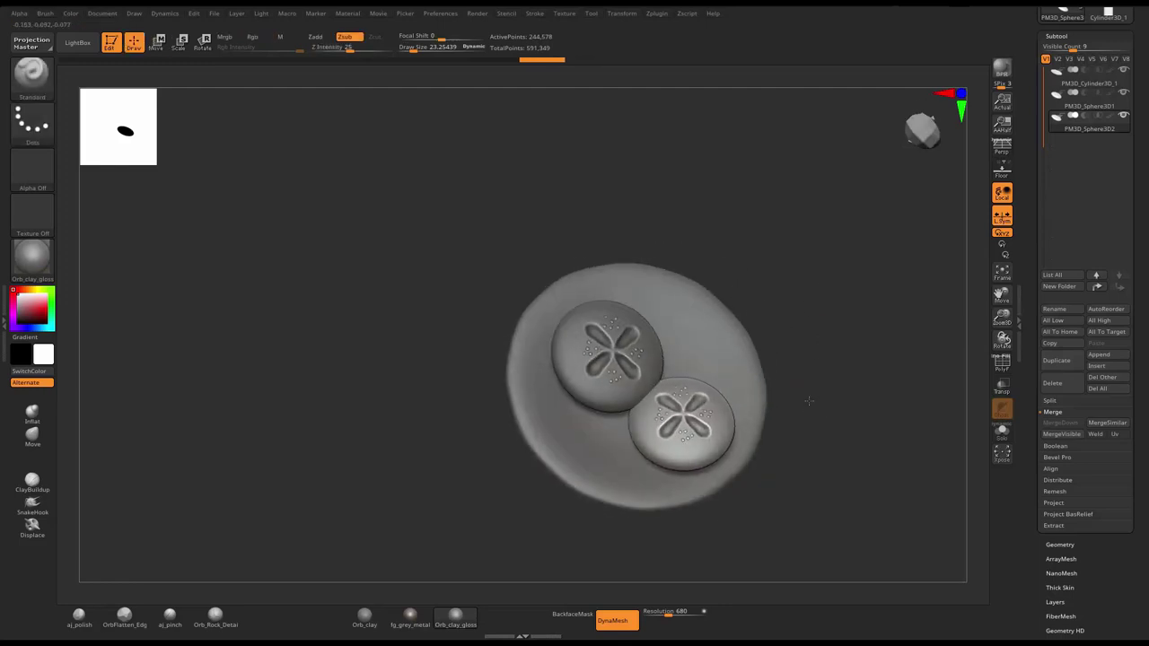
key(w)
alt+click(593, 377)
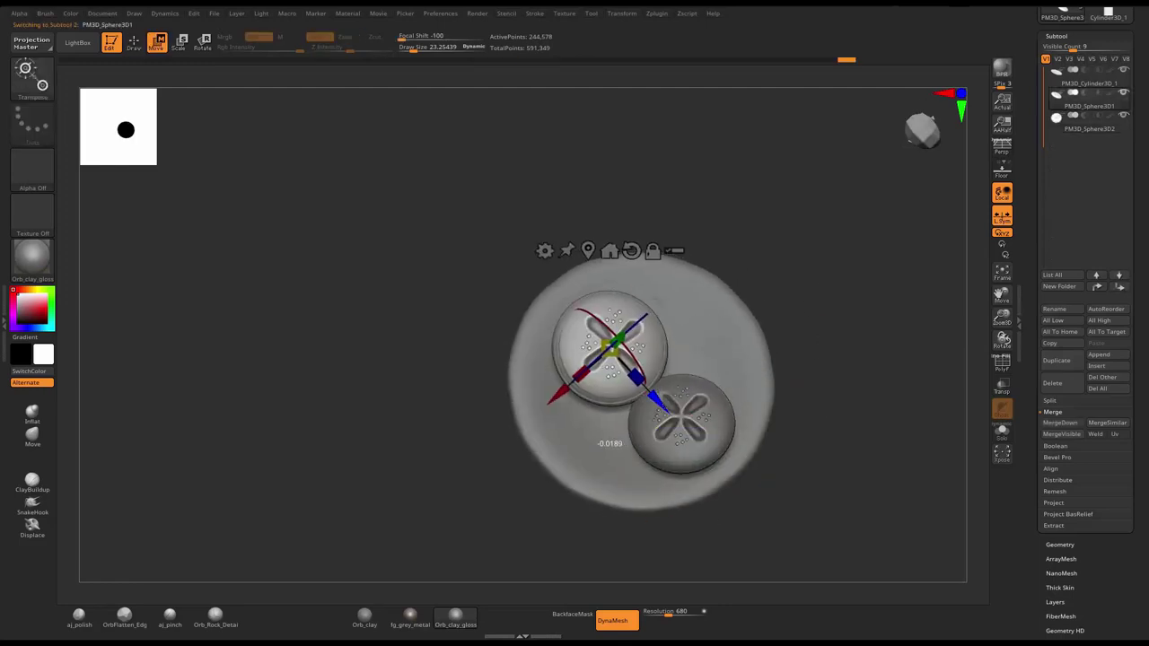
- Duplicate the left cap as PM3D_Sphere3D2_1 and raise the copy above the other two
key(q)
mouse_move(798, 355)
mouse_down()
mouse_move(783, 351)
mouse_move(791, 361)
mouse_up()
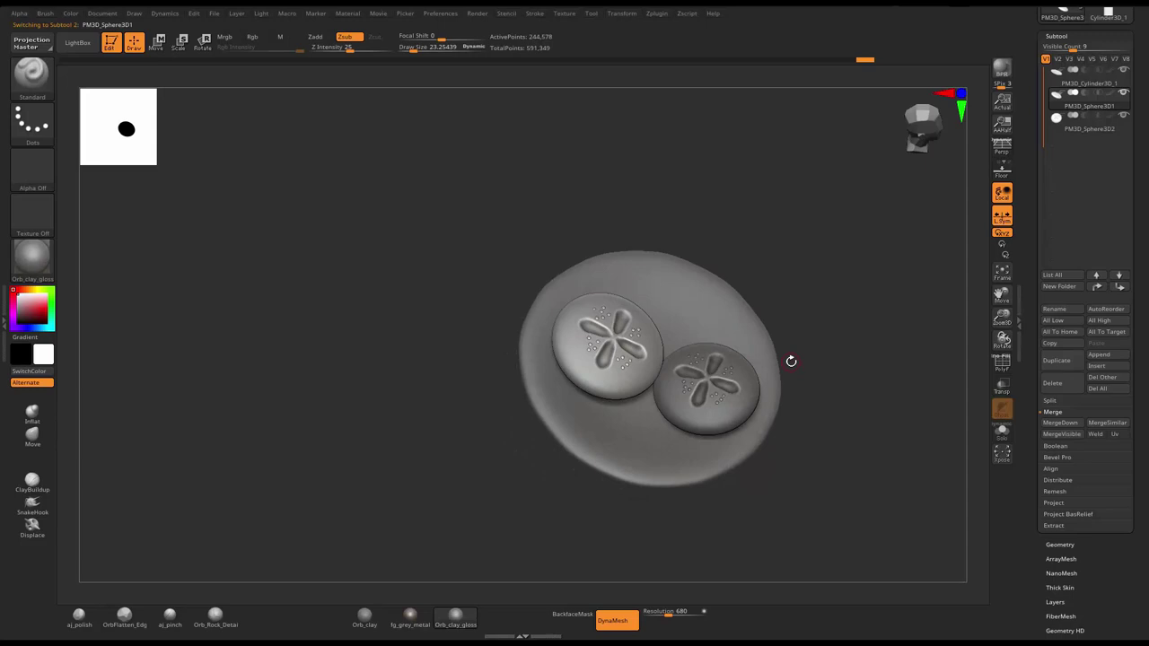
key(w)
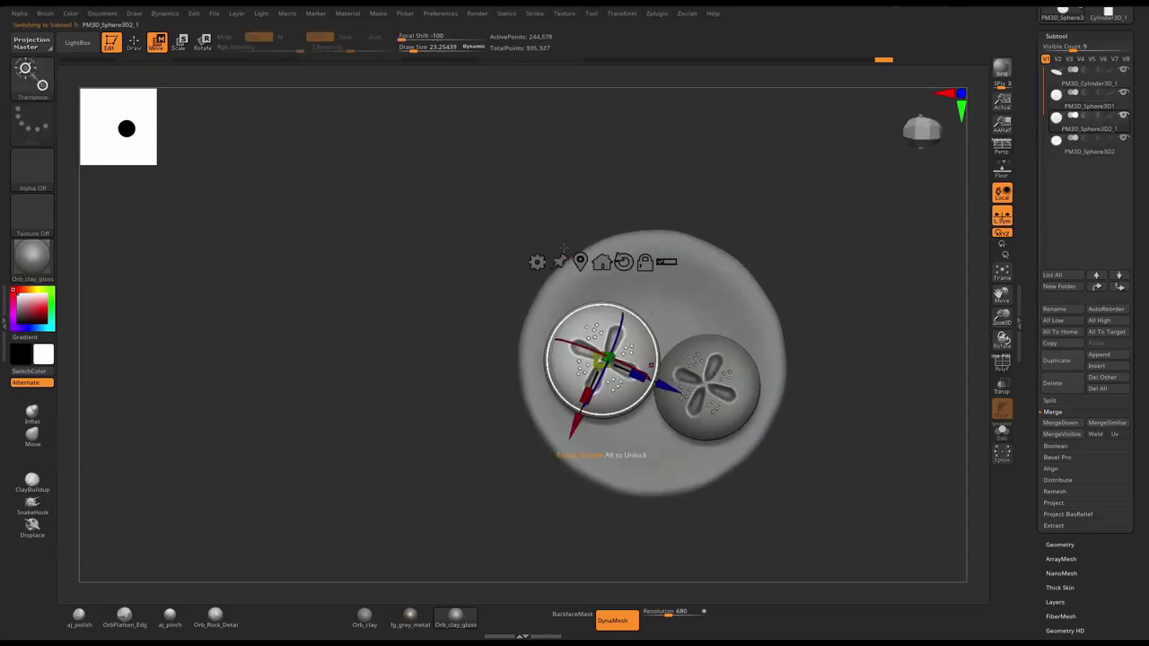
ctrl+drag(599, 359, 610, 353)
mouse_move(824, 270)
mouse_down()
mouse_move(583, 395)
mouse_move(615, 360)
mouse_move(650, 360)
mouse_up()
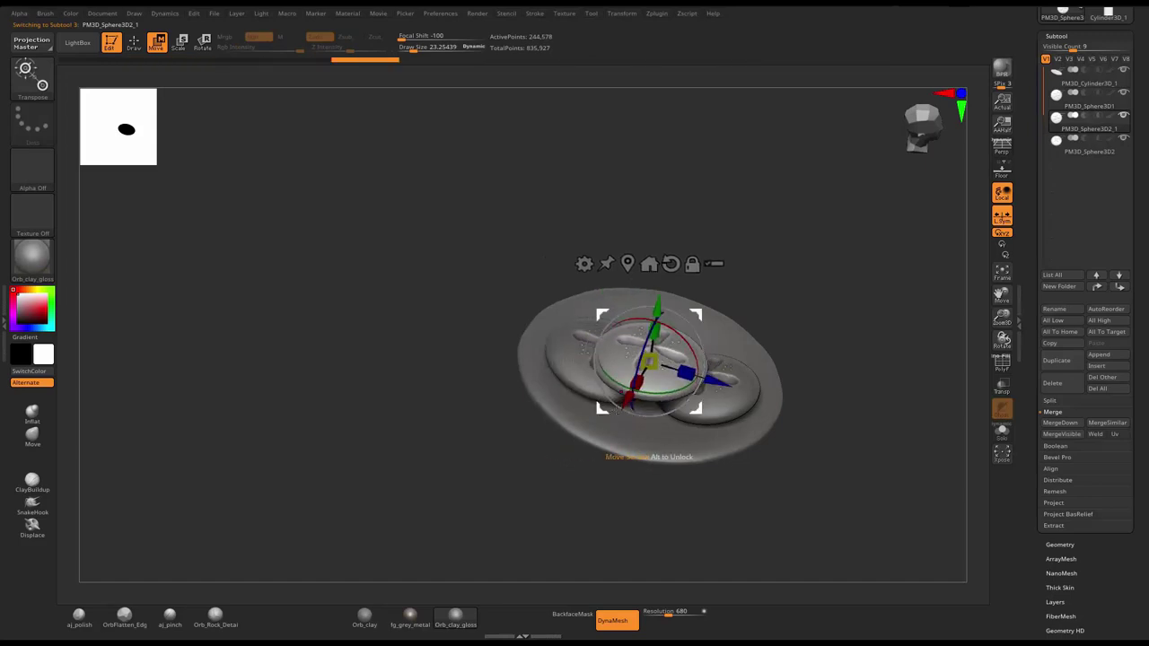
drag(729, 354, 721, 304)
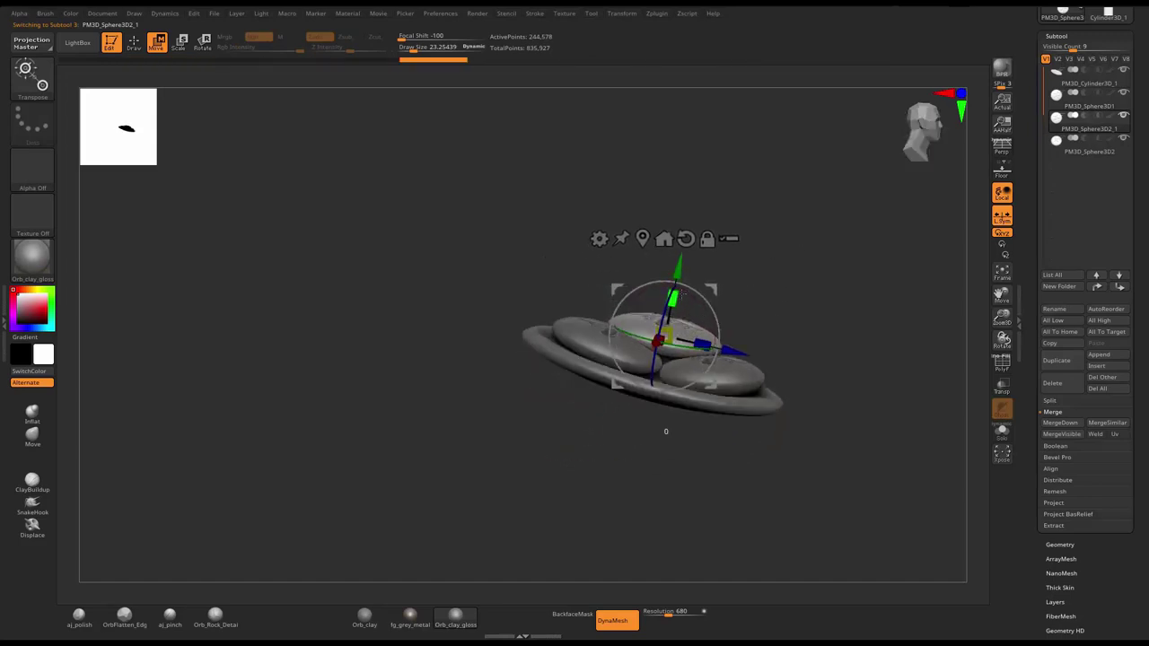
drag(683, 261, 682, 246)
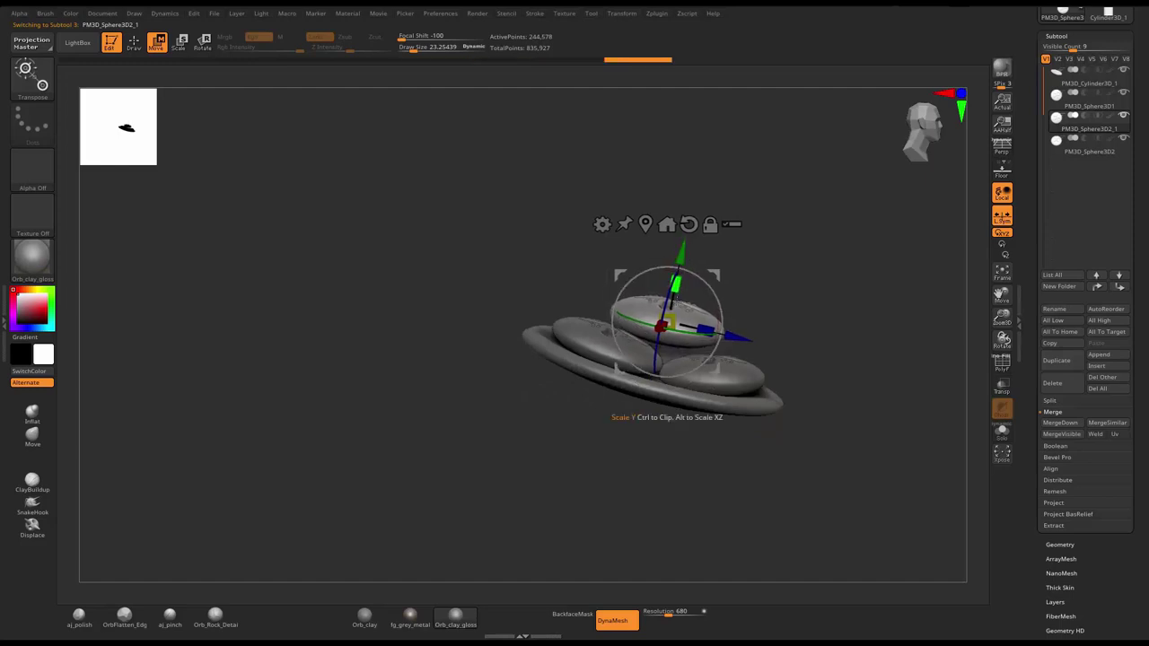
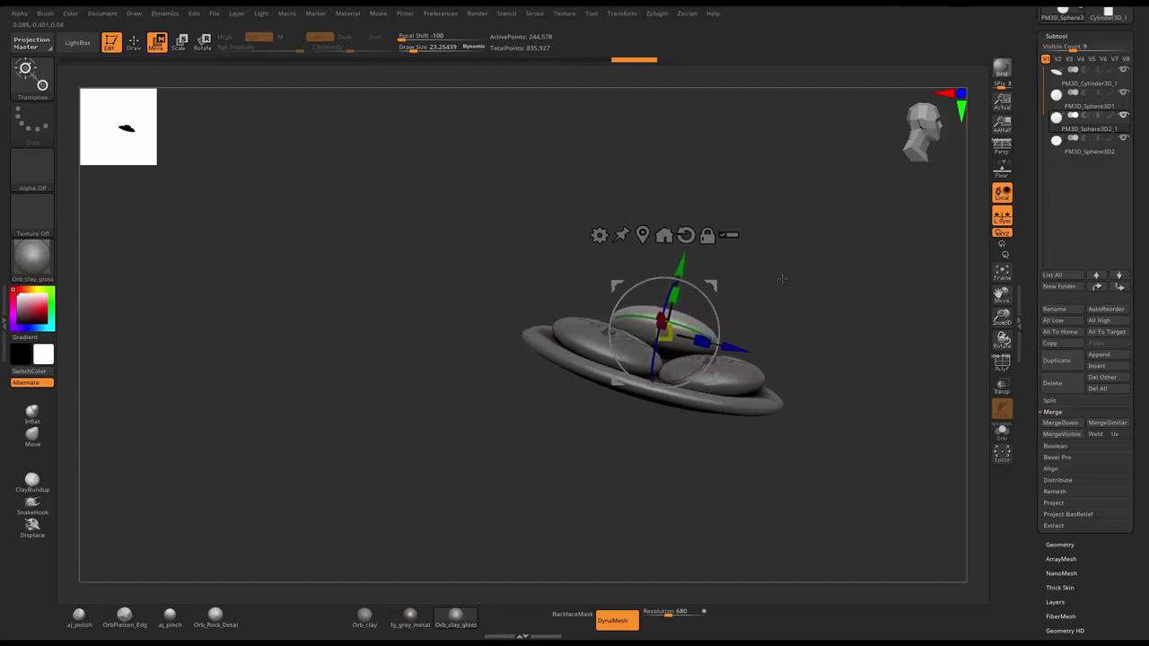
- Nudge the upper-left bun slightly down and to the left with the Move gizmo
drag(831, 202, 832, 287)
key(q)
key(w)
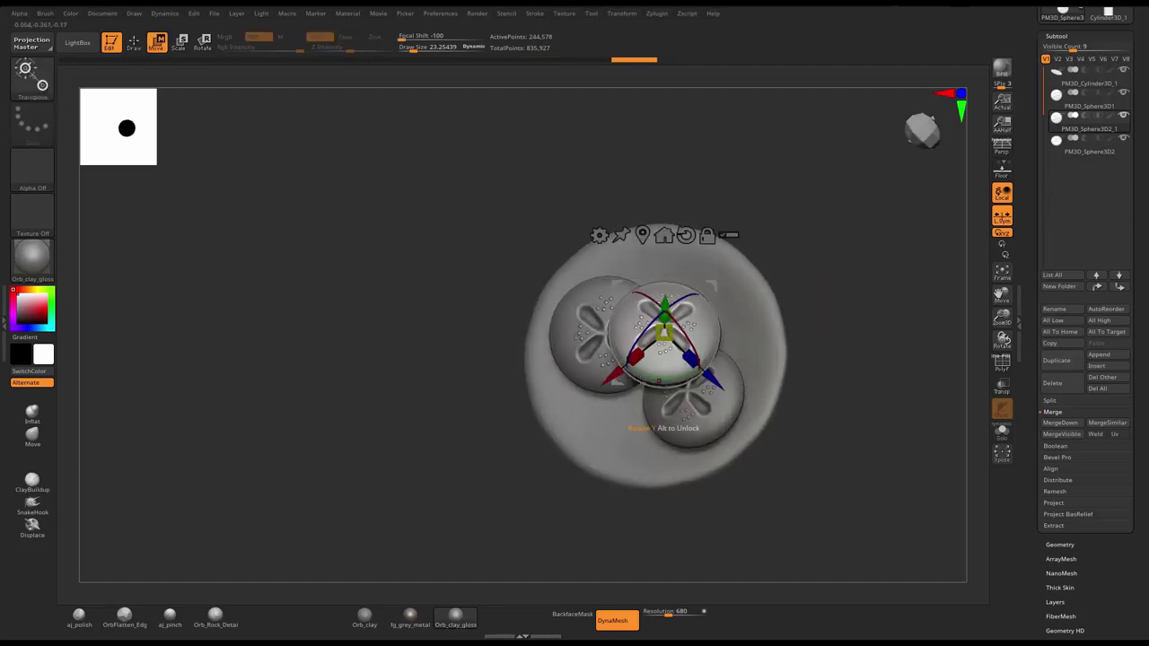
key(q)
alt+click(684, 420)
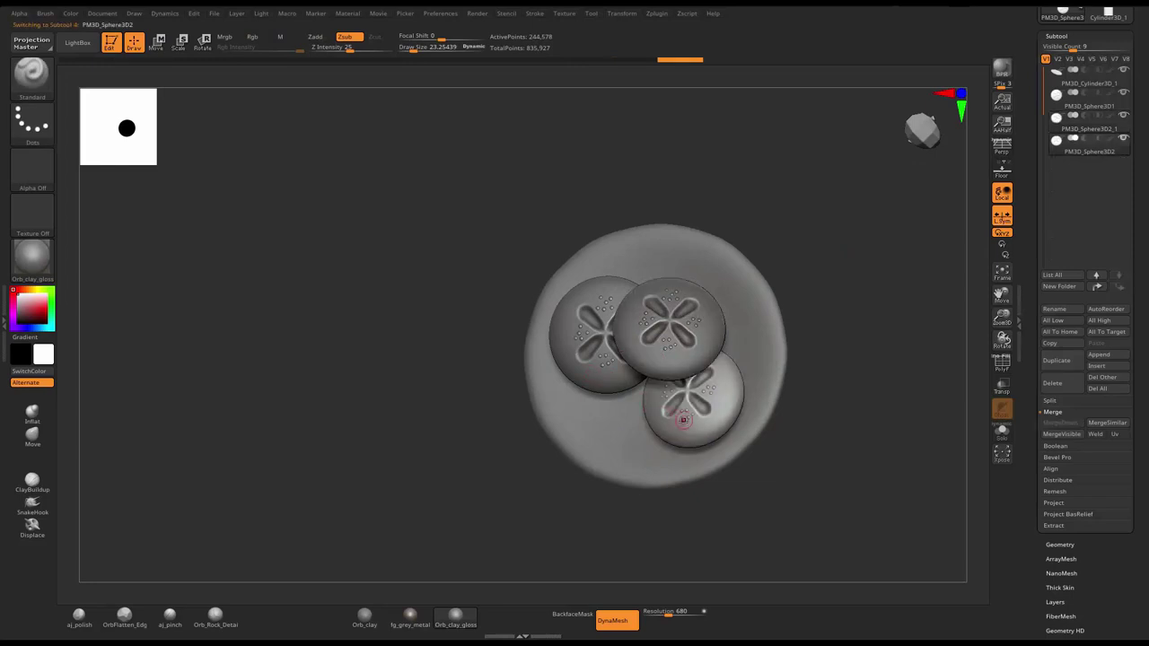
alt+click(607, 363)
key(w)
drag(606, 334, 588, 348)
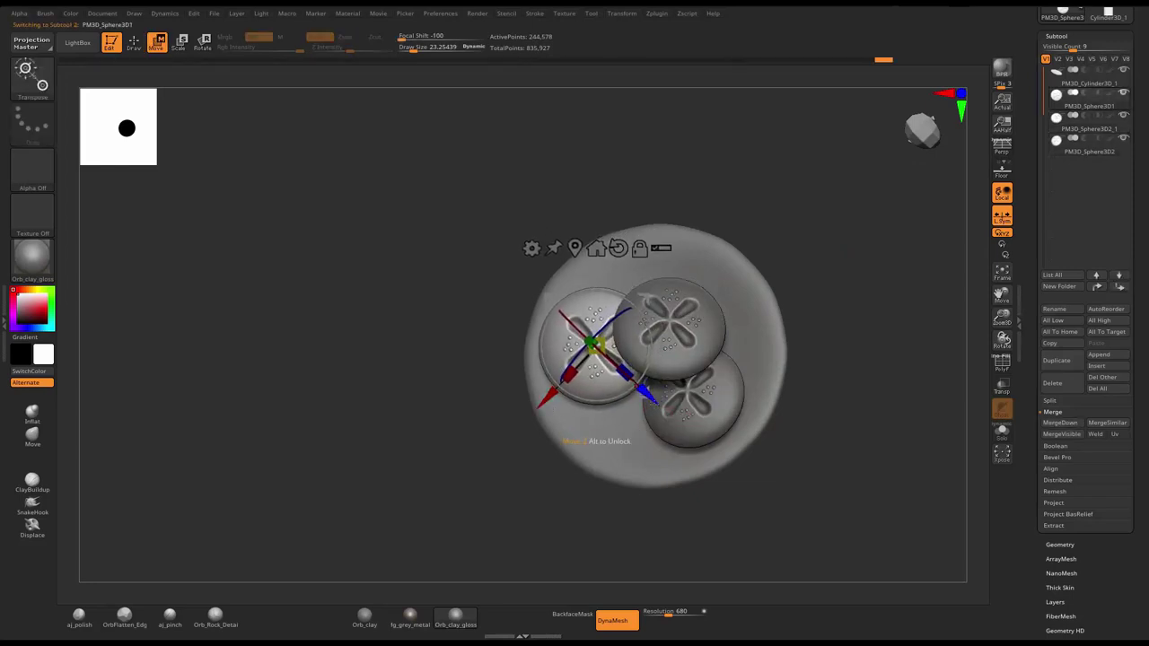
key(q)
- Select the plate, show it solo, and pick the FP_Metal_01 brush
drag(657, 359, 704, 317)
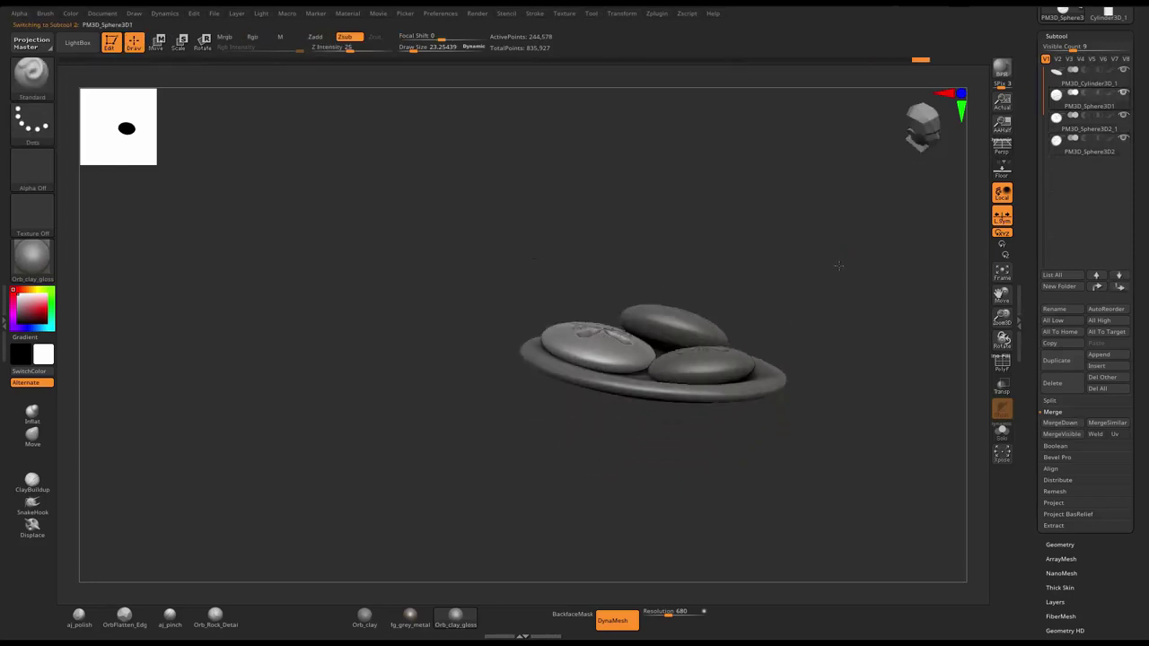
alt+click(683, 316)
key(w)
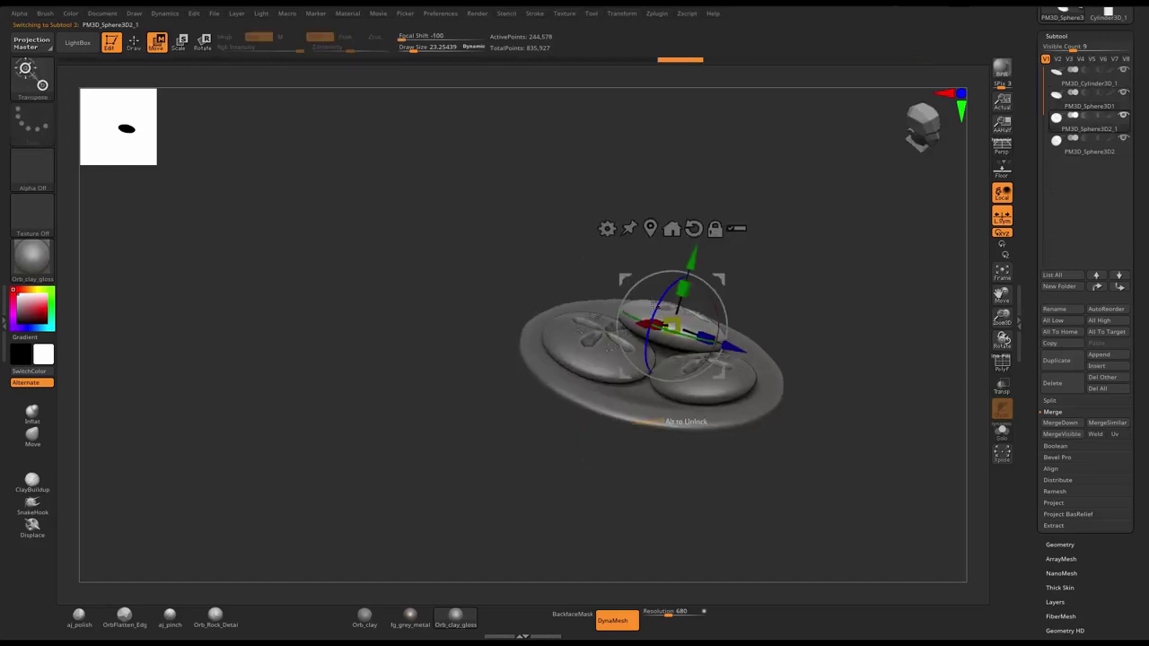
key(q)
mouse_move(790, 252)
mouse_down()
mouse_move(798, 288)
mouse_move(916, 266)
mouse_up()
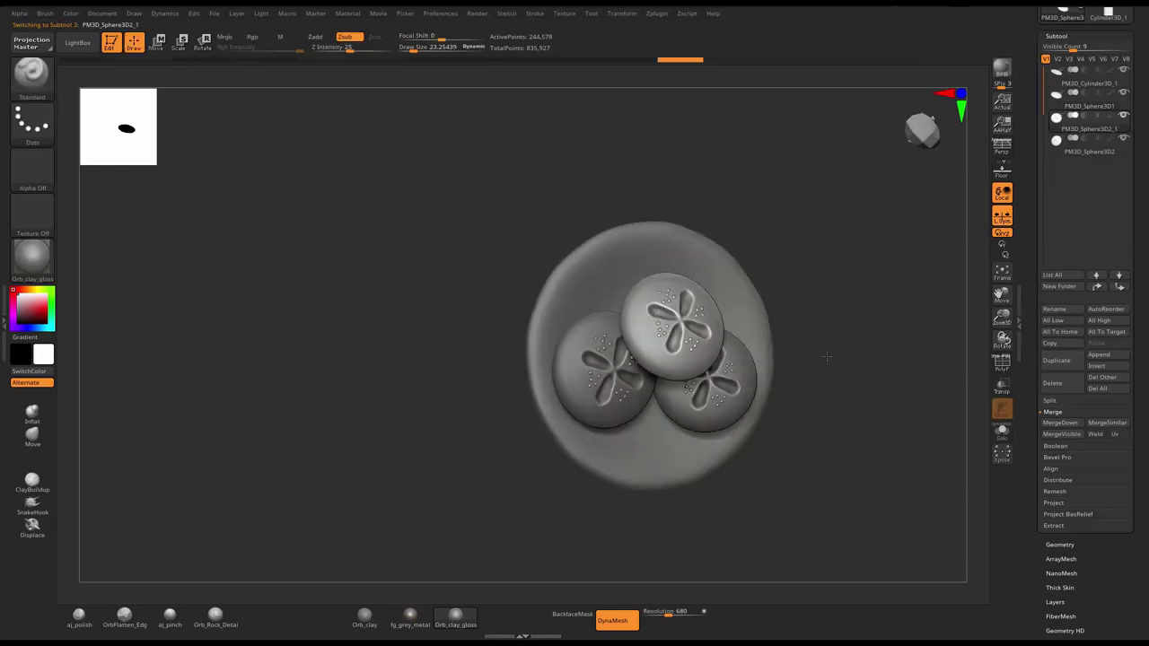
alt+click(773, 328)
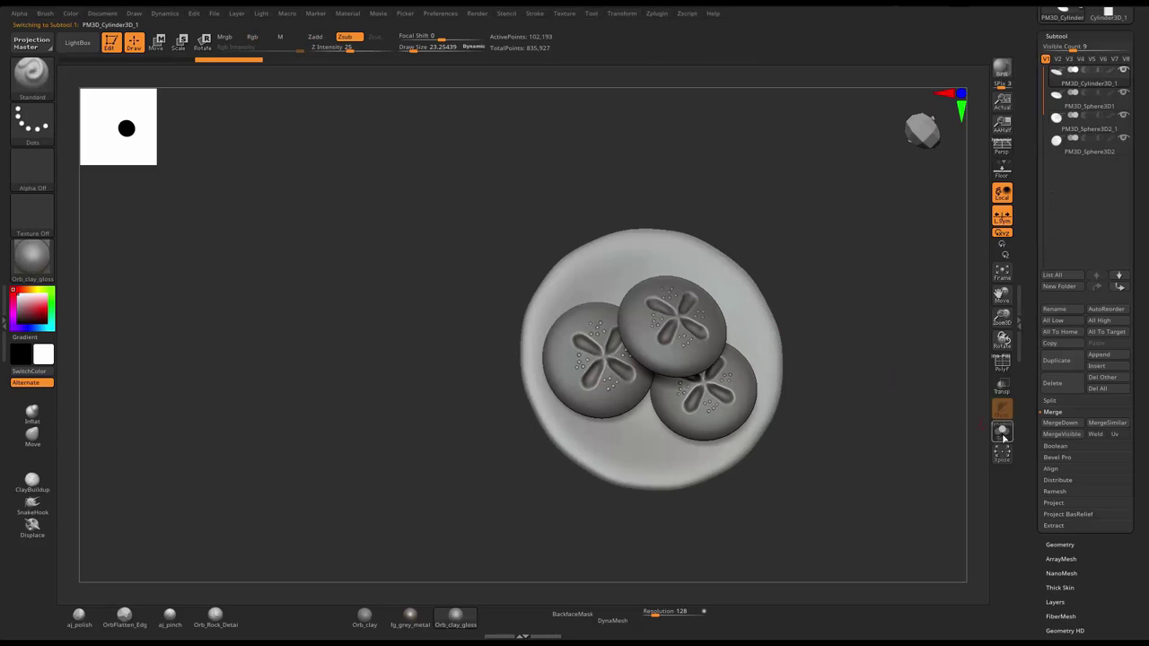
click(1003, 432)
key(b)
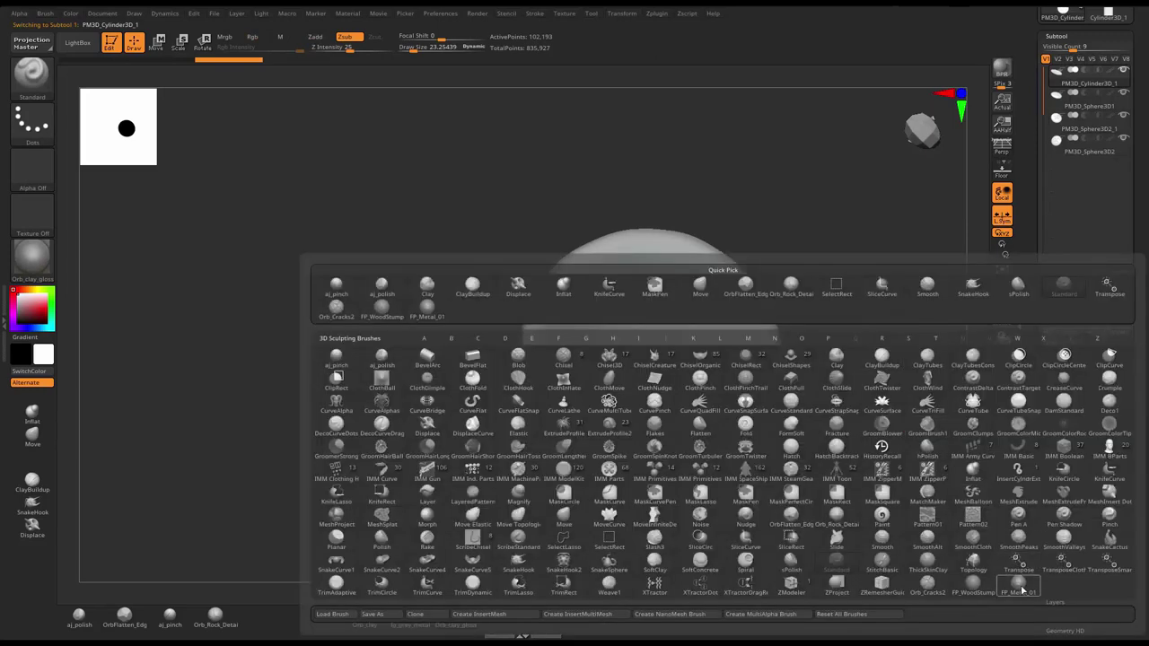
click(1020, 588)
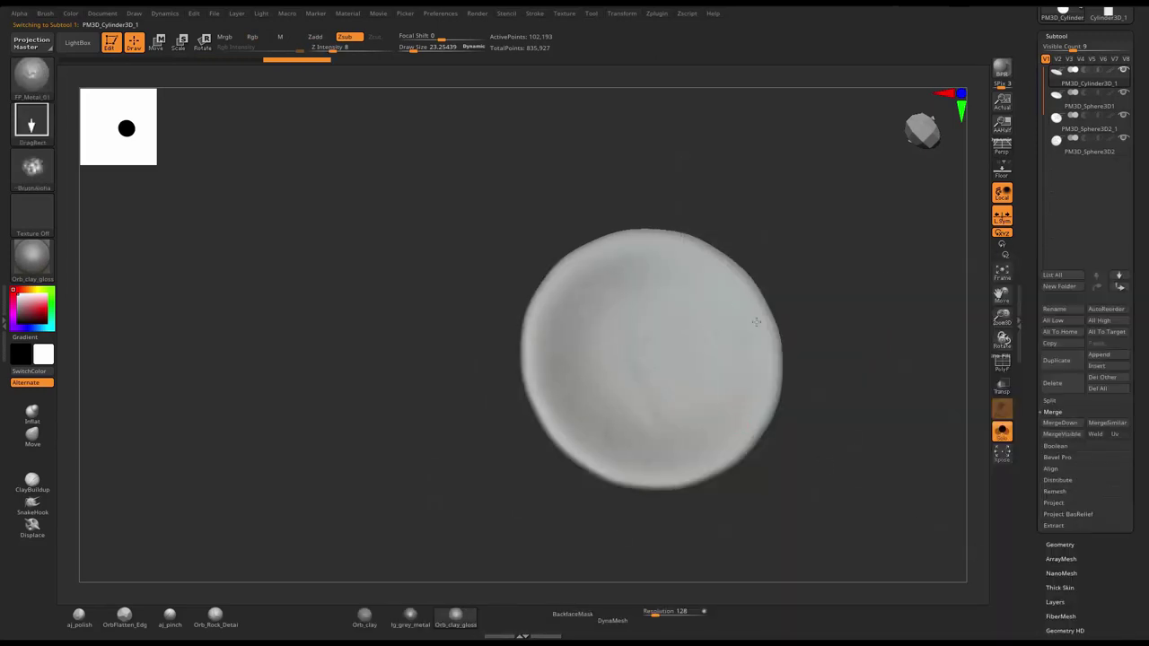
- Merge the three bun subtools down into the plate as one mesh
drag(756, 321, 565, 493)
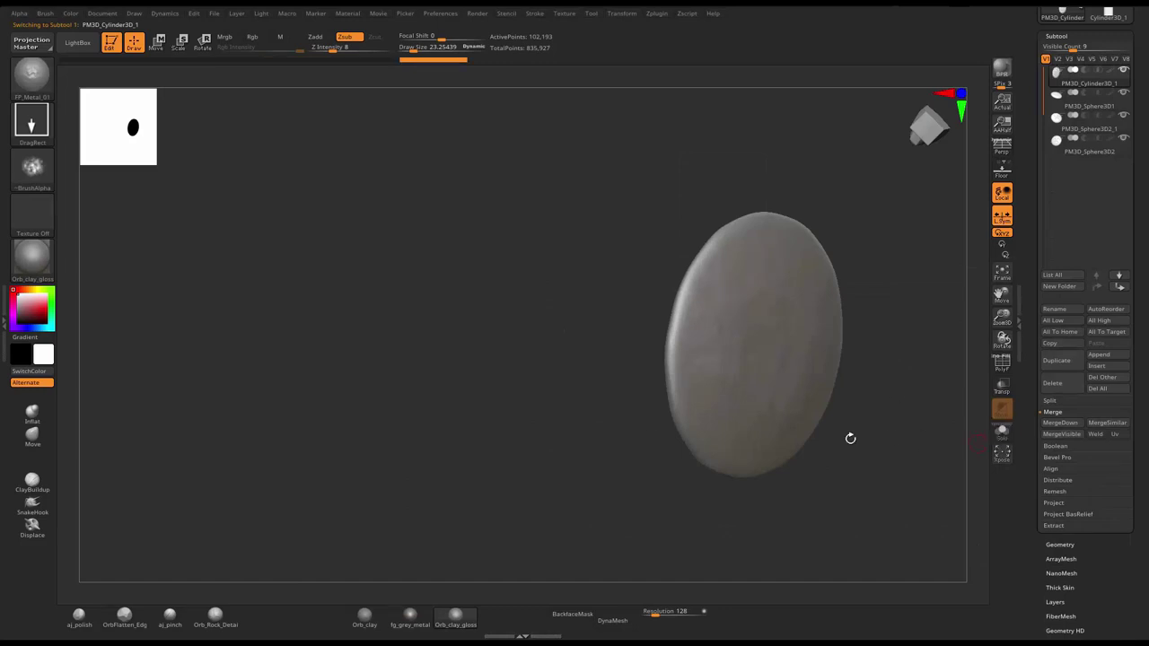
drag(851, 438, 1035, 210)
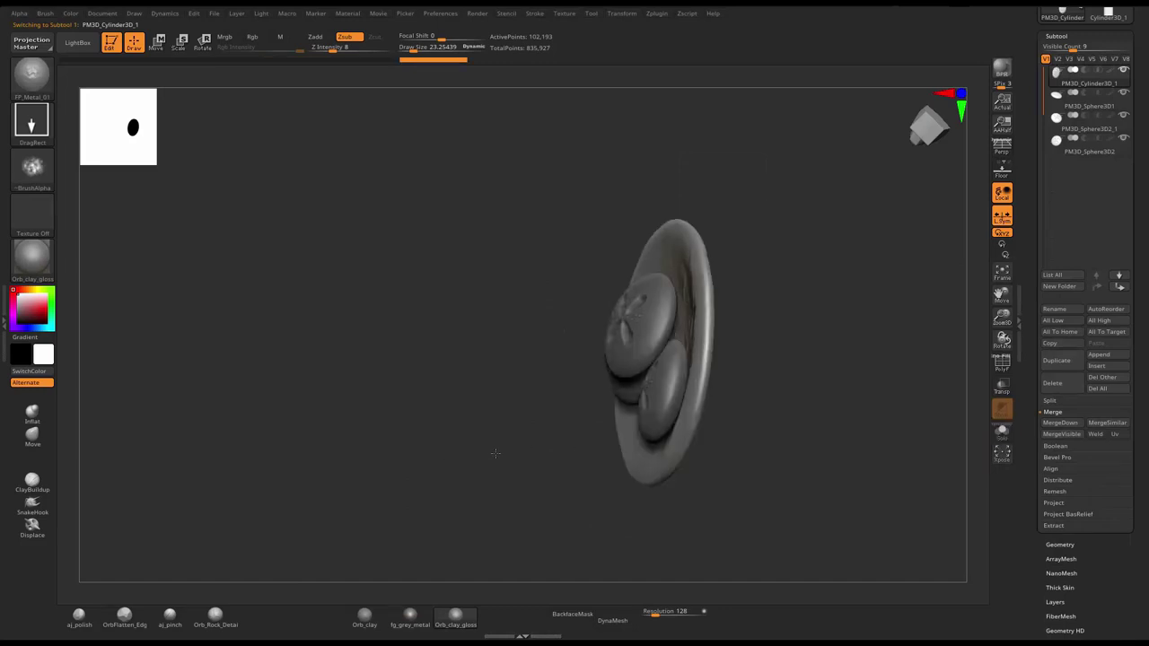
click(1062, 423)
drag(862, 365, 858, 422)
- Load the Extract0 table scene tool and frame the whole table
scroll(1035, 230, up, 5)
click(1063, 198)
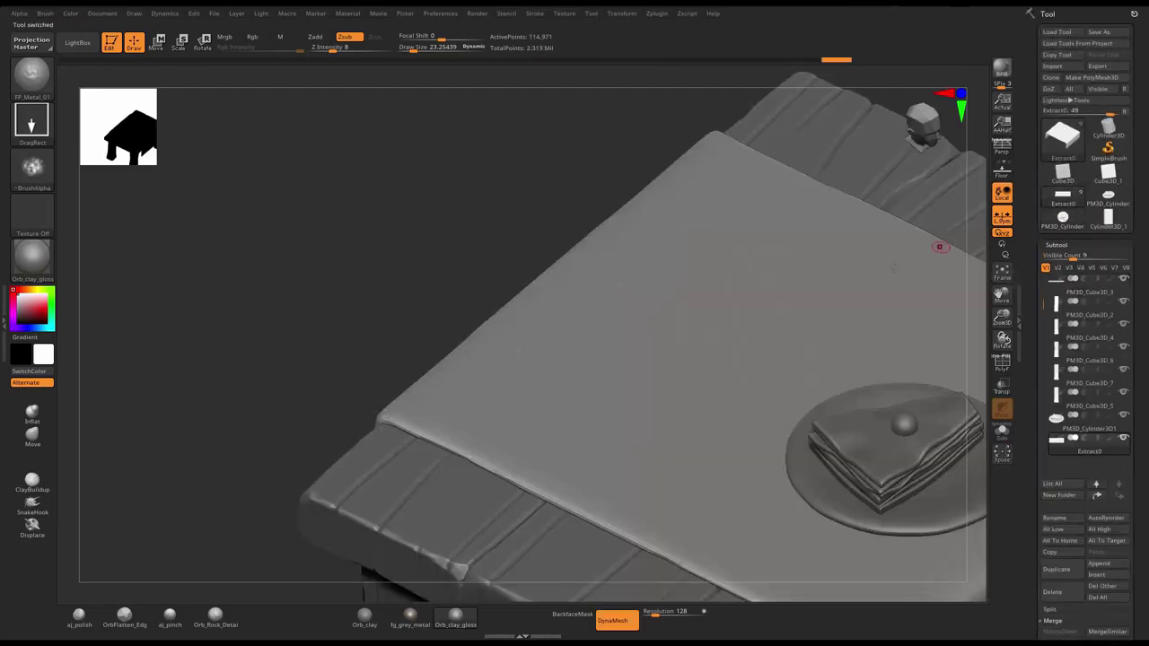
right_drag(484, 330, 418, 241)
mouse_move(356, 143)
shift+mouse_down()
mouse_move(384, 111)
mouse_move(537, 83)
shift+mouse_up()
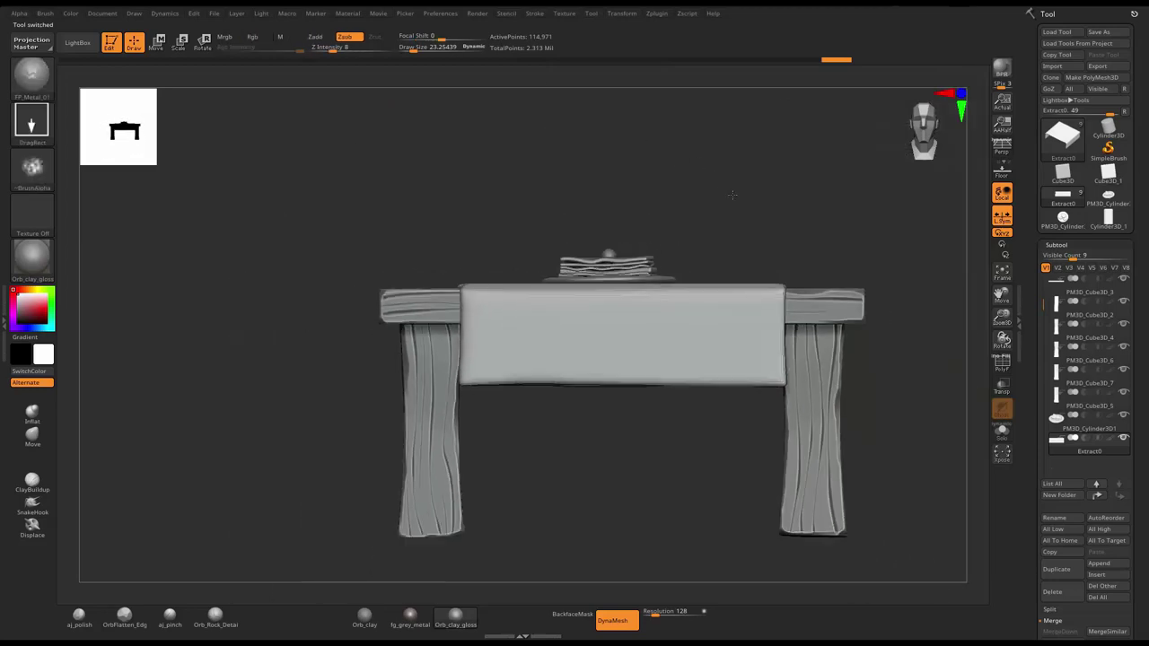
mouse_move(733, 194)
mouse_down()
mouse_move(749, 216)
mouse_move(754, 197)
mouse_up()
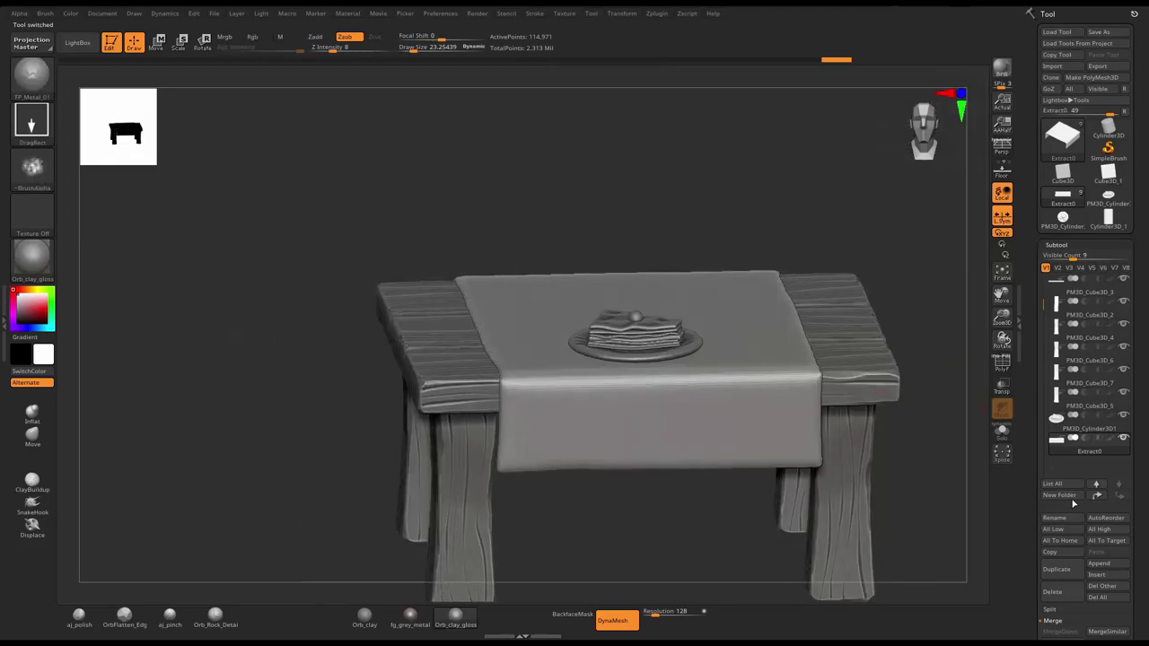
- Append the merged PM3D_Cylinder bun plate and place it on the tablecloth beside the pie plate
click(1102, 565)
click(739, 506)
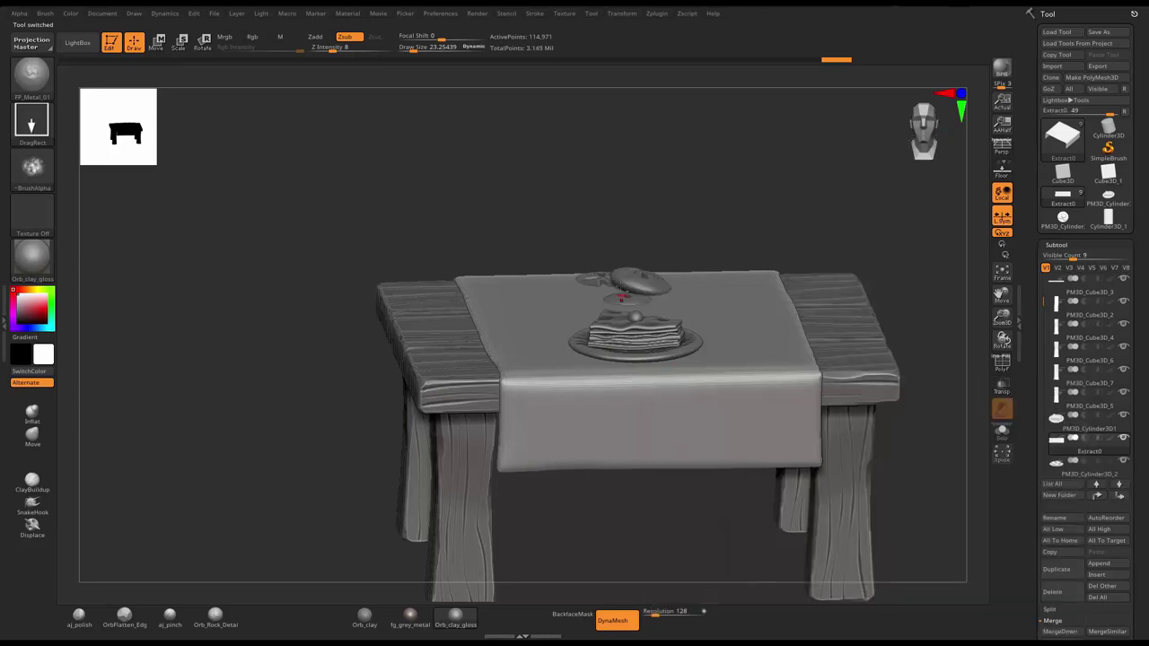
key(w)
mouse_move(621, 309)
mouse_down()
mouse_move(685, 272)
mouse_move(718, 325)
mouse_move(661, 356)
mouse_move(689, 356)
mouse_up()
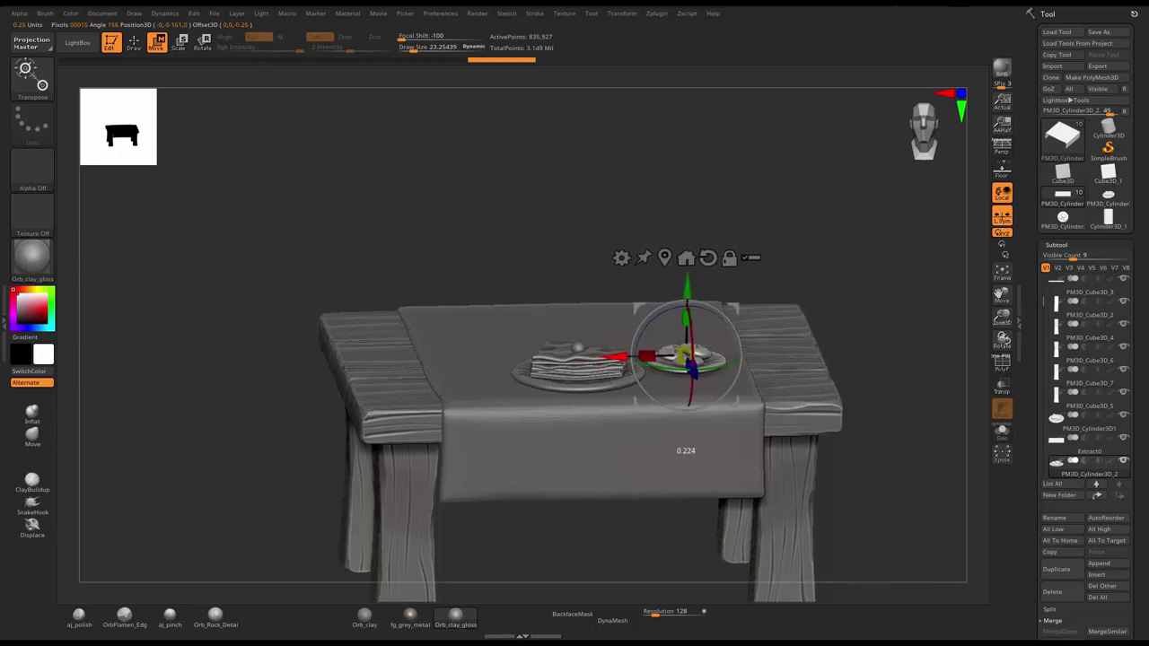
drag(684, 287, 686, 297)
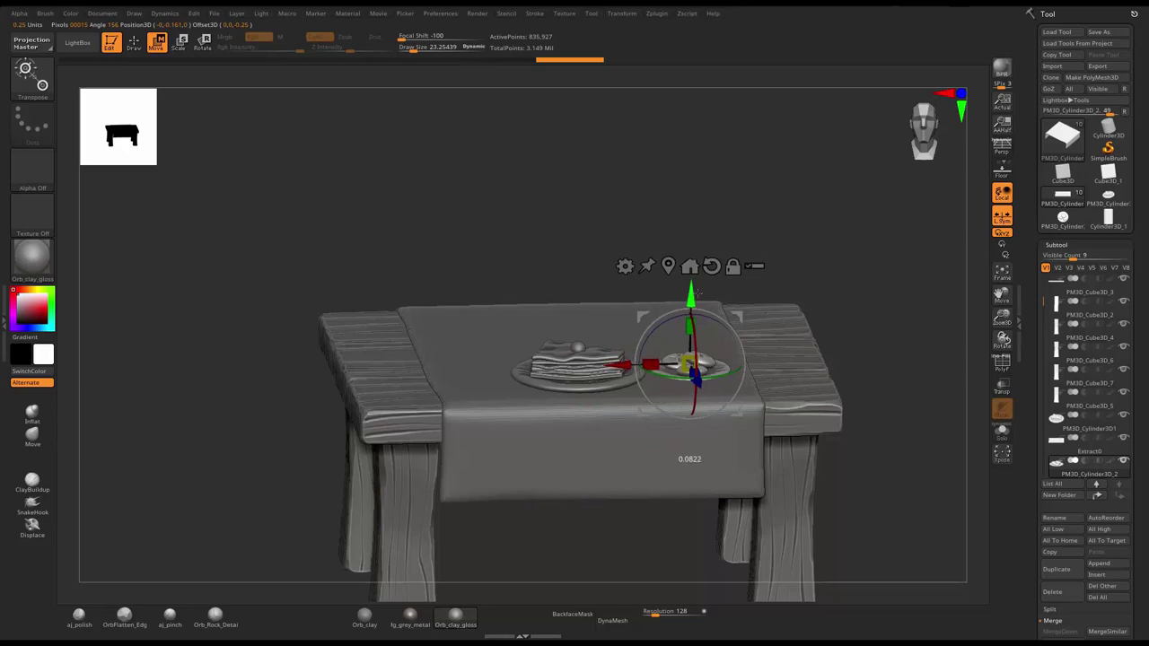
drag(790, 285, 736, 443)
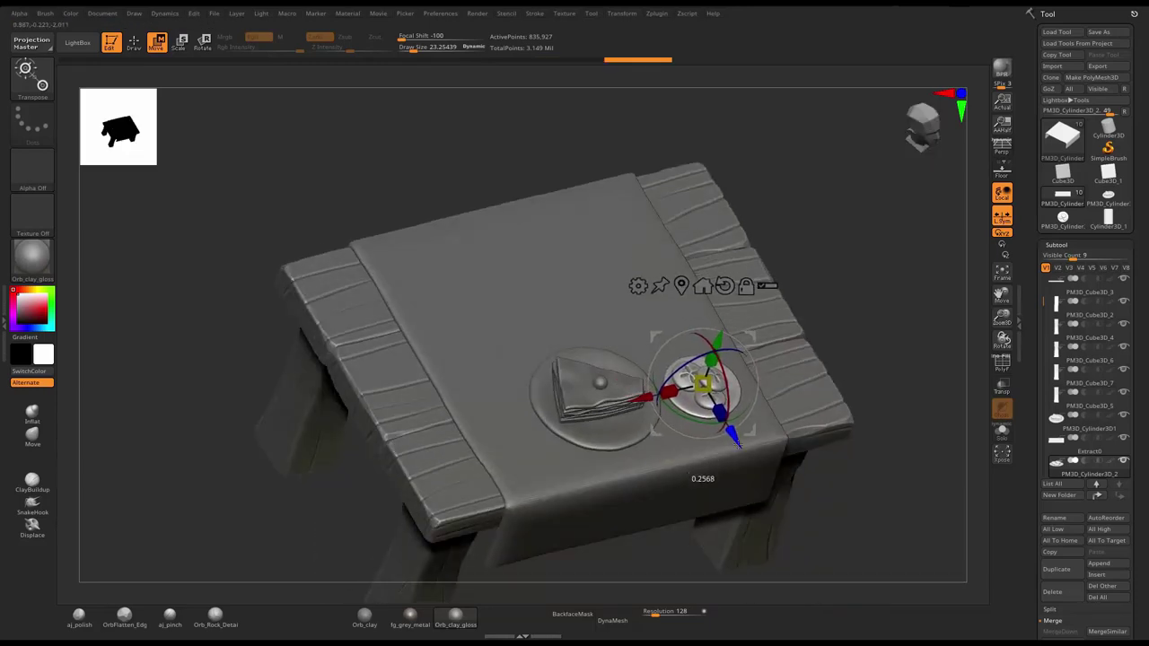
key(q)
mouse_move(808, 431)
mouse_down()
mouse_move(869, 247)
mouse_move(895, 310)
mouse_move(918, 318)
mouse_move(937, 274)
mouse_up()
scroll(731, 348, up, 2)
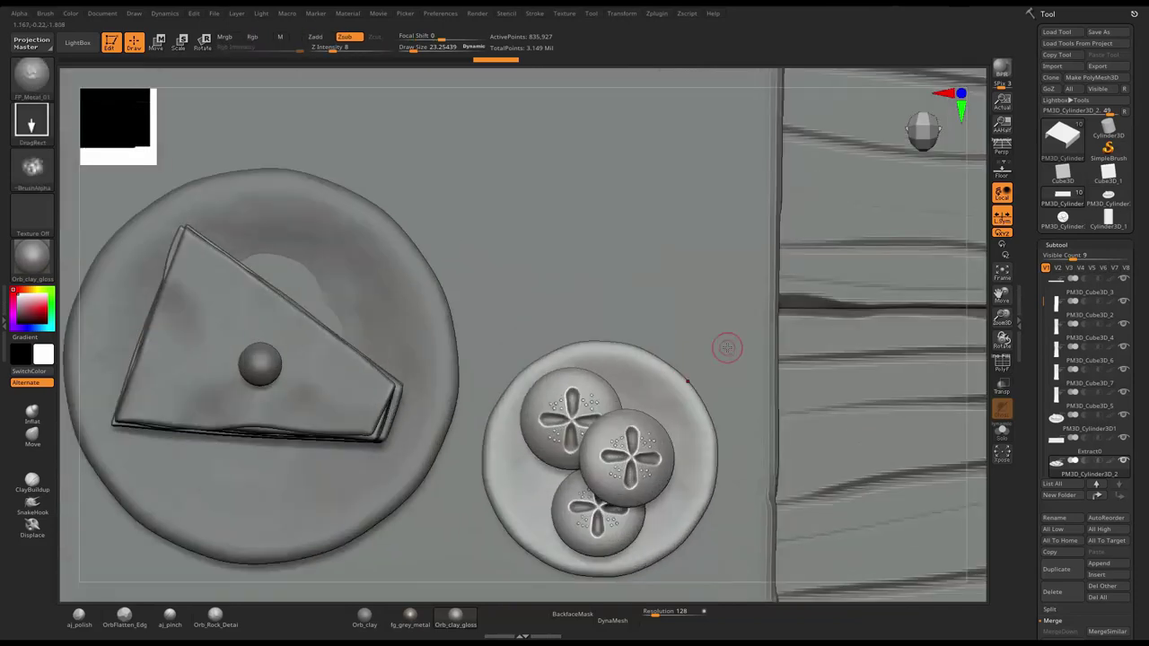
scroll(729, 348, up, 2)
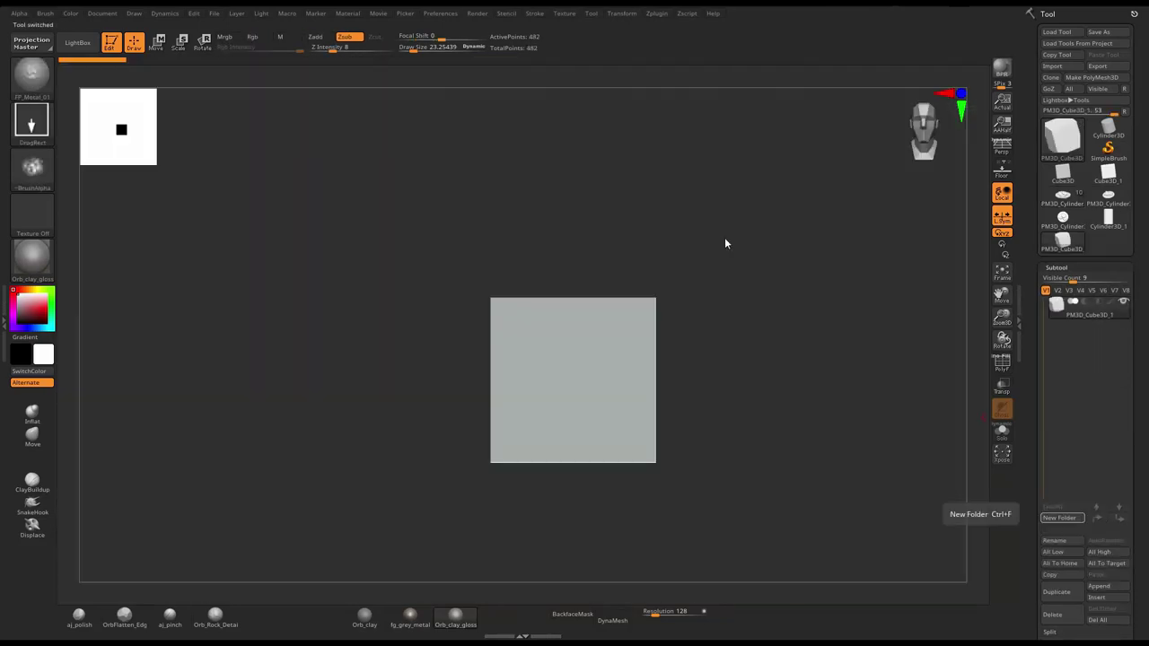
- Scale the cube into a long, thin, flat board with the Transpose gizmo
key(w)
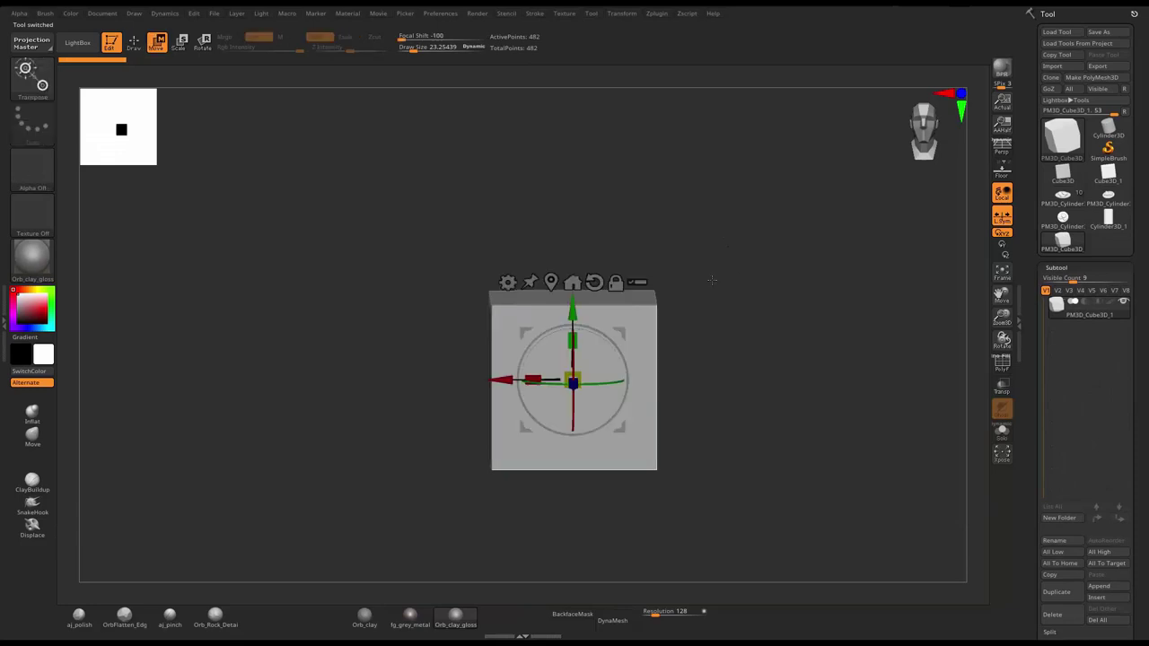
mouse_move(572, 339)
mouse_down()
mouse_move(591, 395)
mouse_move(520, 351)
mouse_up()
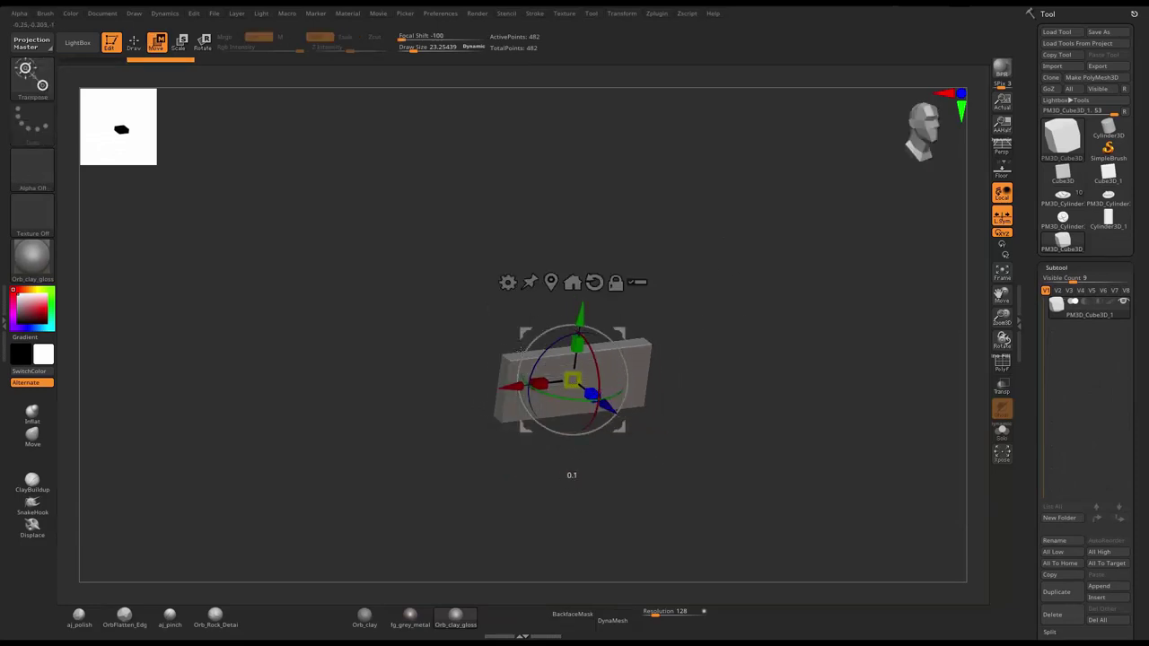
mouse_move(682, 395)
mouse_down()
mouse_move(539, 382)
mouse_move(503, 394)
mouse_up()
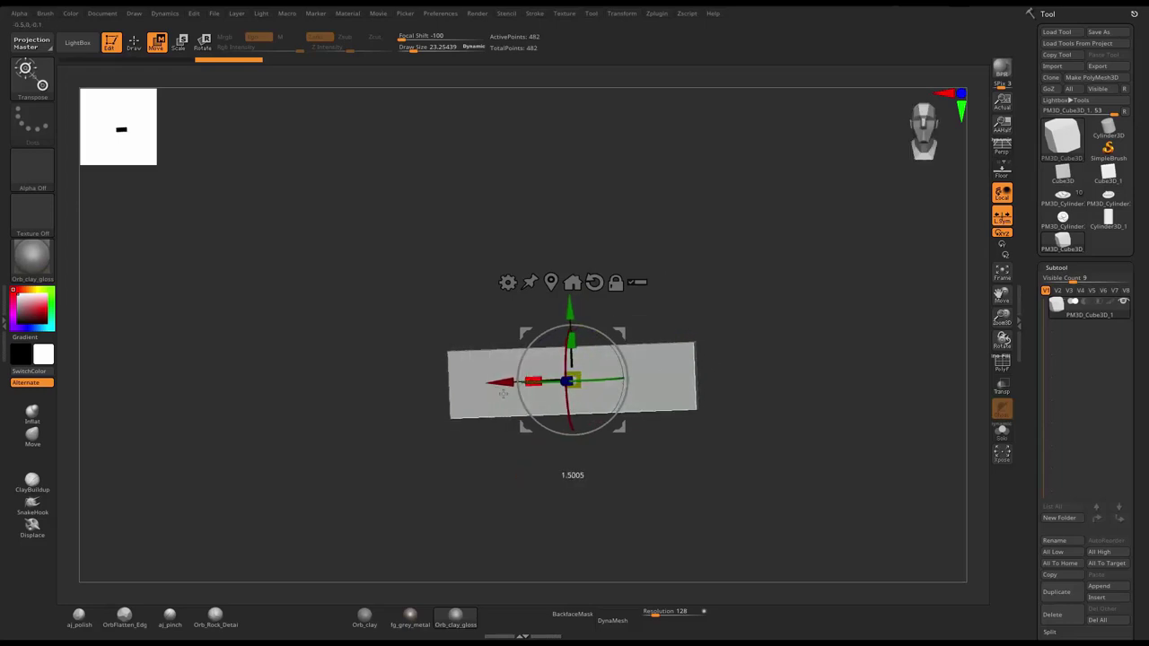
mouse_move(682, 422)
mouse_down()
mouse_move(766, 424)
mouse_move(742, 296)
mouse_move(796, 269)
mouse_up()
key(q)
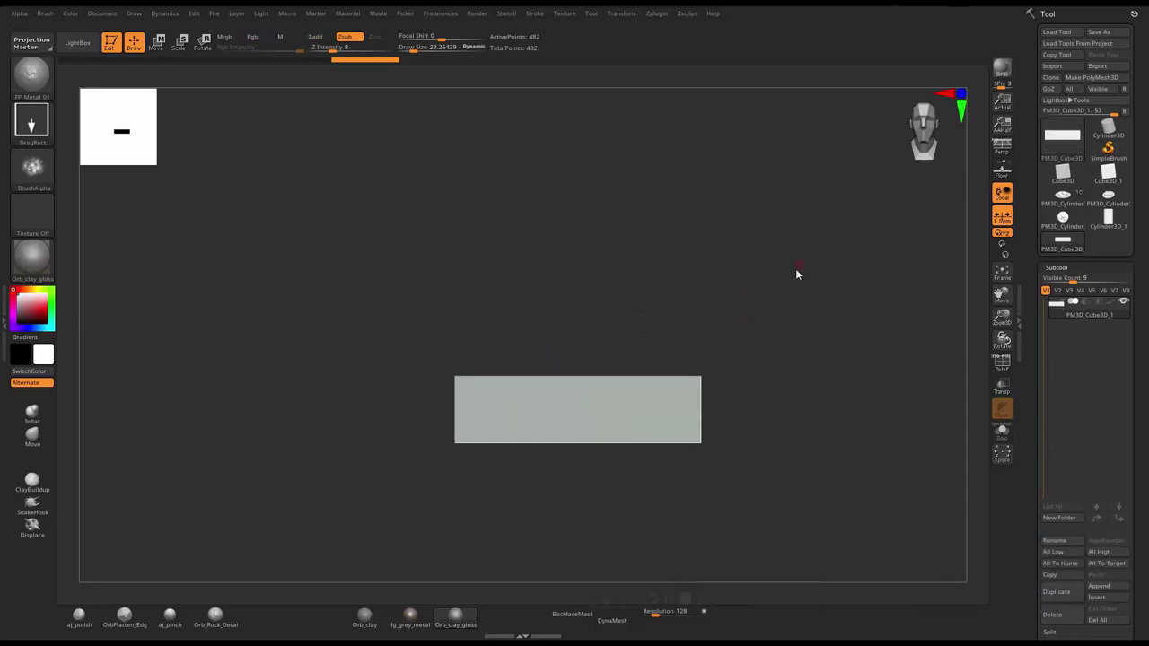
- DynaMesh the board at resolution 200, undoing a higher-resolution attempt
drag(775, 319, 636, 568)
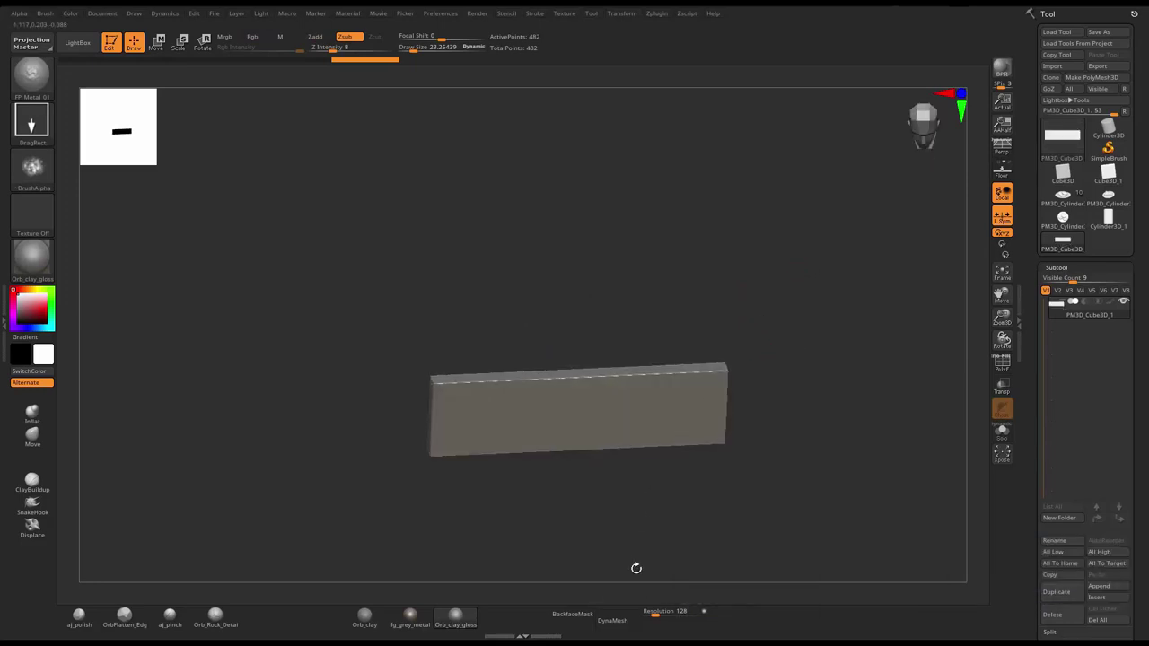
drag(657, 615, 664, 615)
click(616, 619)
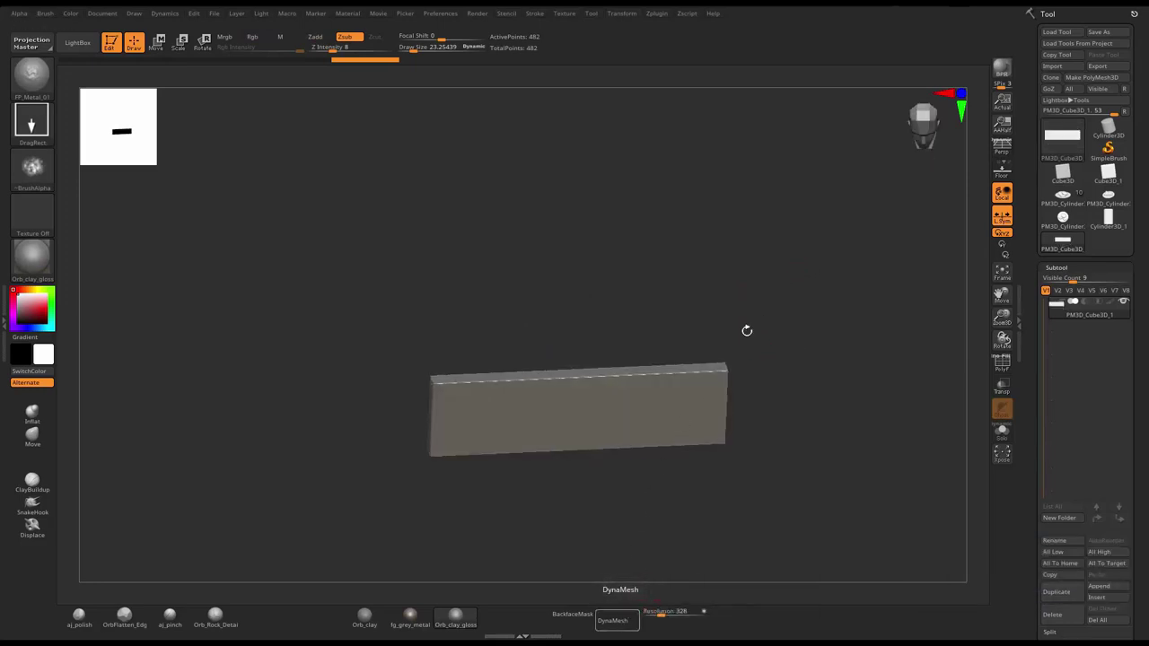
drag(842, 314, 1010, 350)
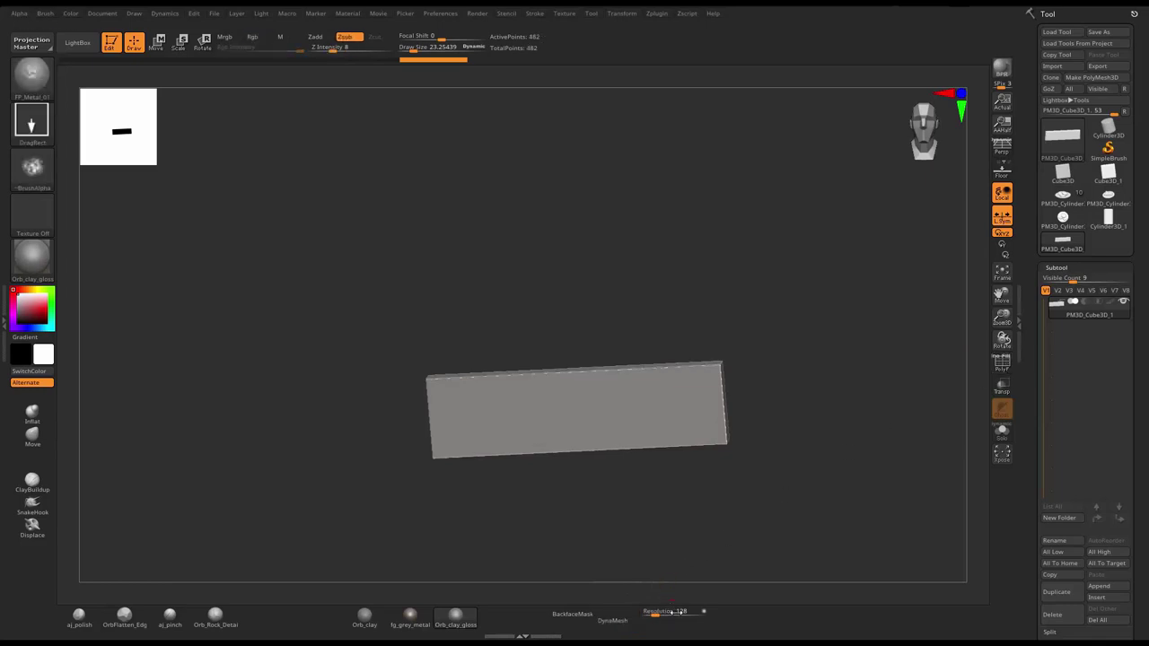
key(ctrl+z)
drag(665, 615, 634, 621)
click(616, 620)
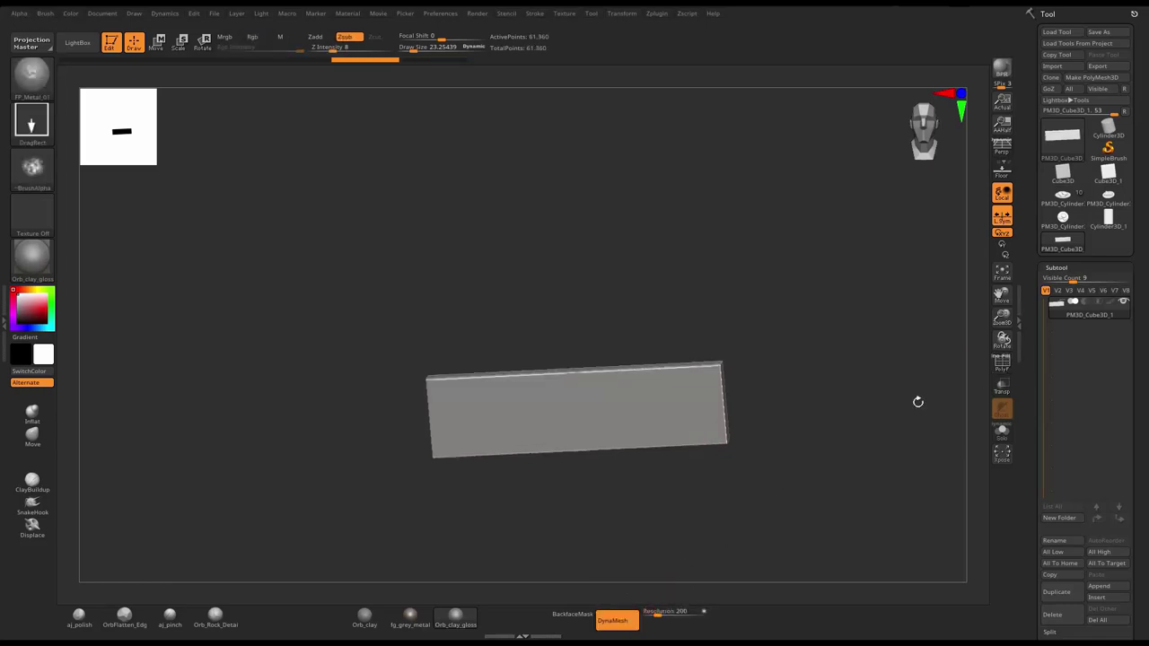
scroll(1067, 394, down, 5)
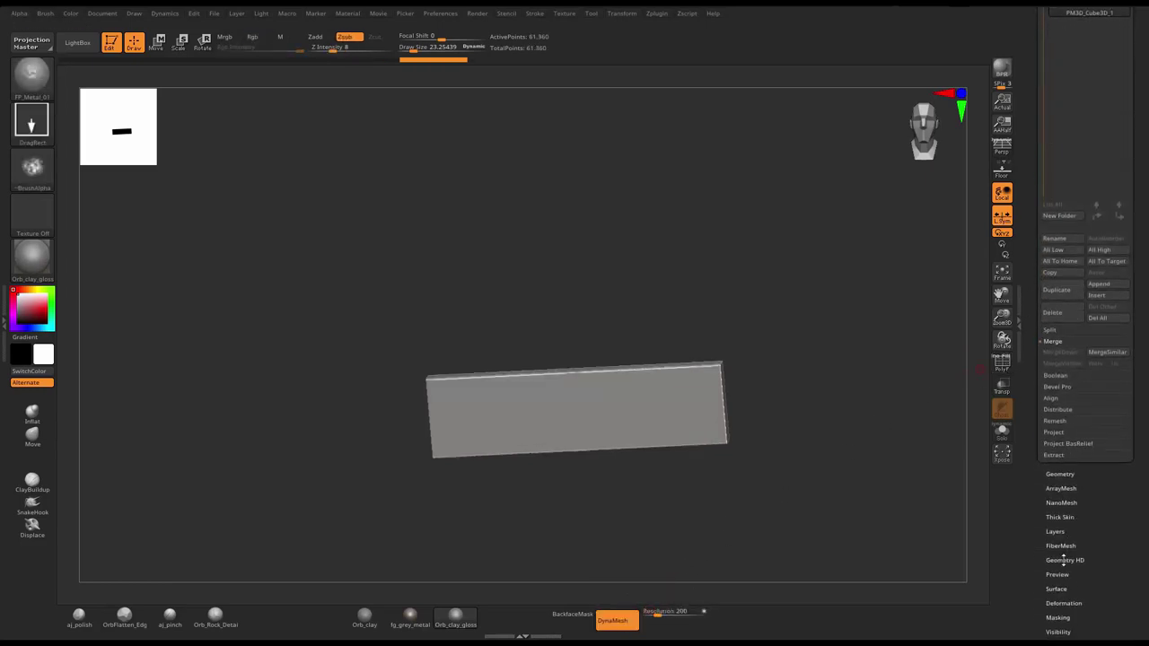
- Apply Deformation Polish, switch to the aj_polish brush, and wear the slab's top edge
click(1062, 604)
click(1064, 190)
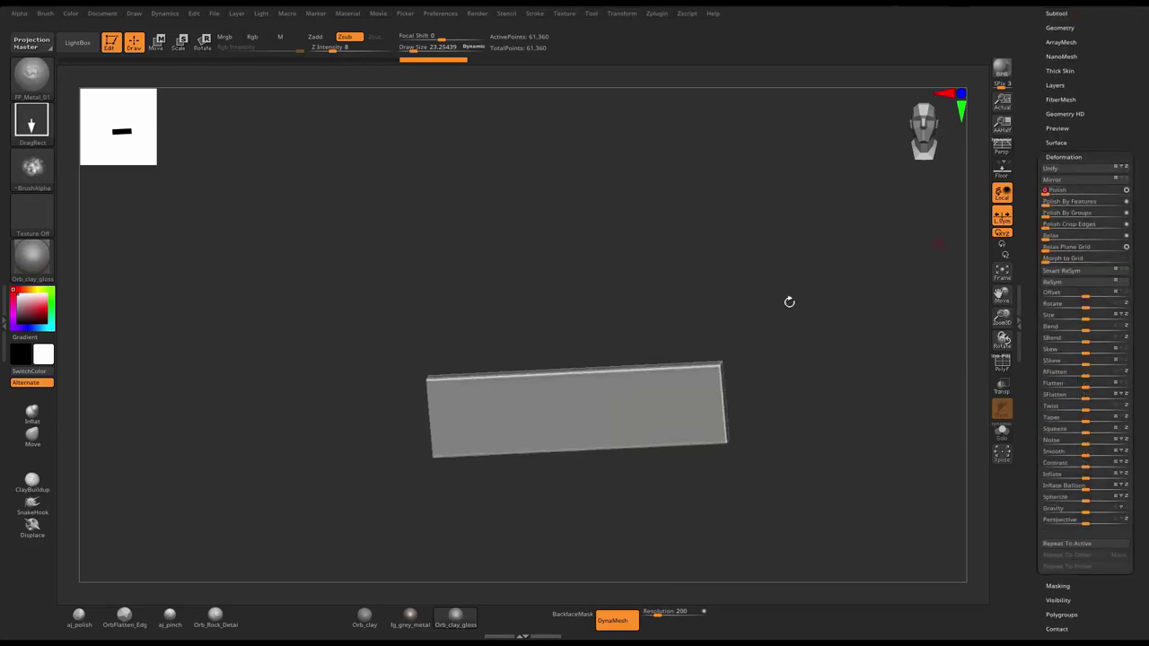
click(79, 618)
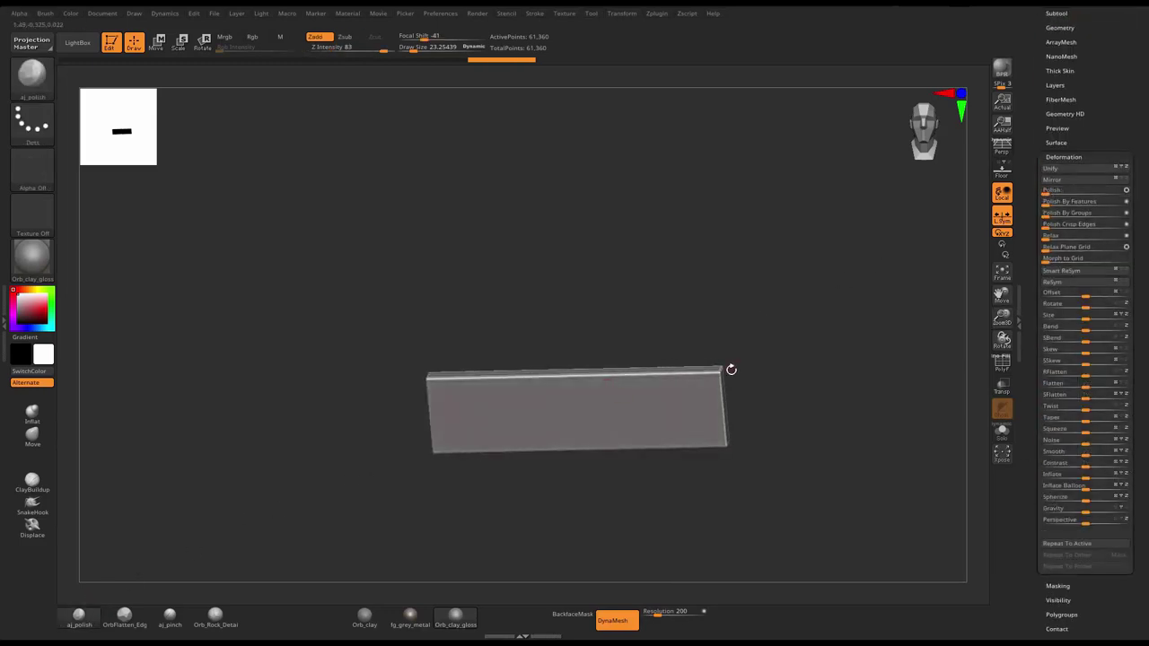
mouse_move(732, 369)
mouse_down()
mouse_move(772, 305)
mouse_move(880, 275)
mouse_move(777, 329)
mouse_up()
key(s)
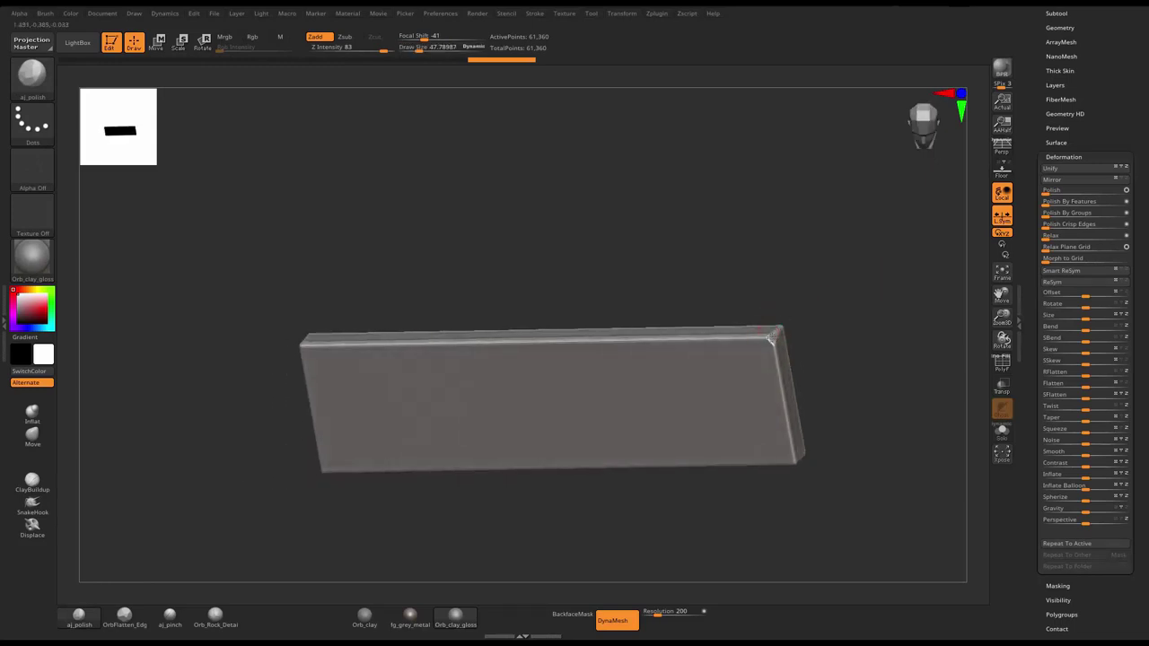
drag(642, 338, 530, 339)
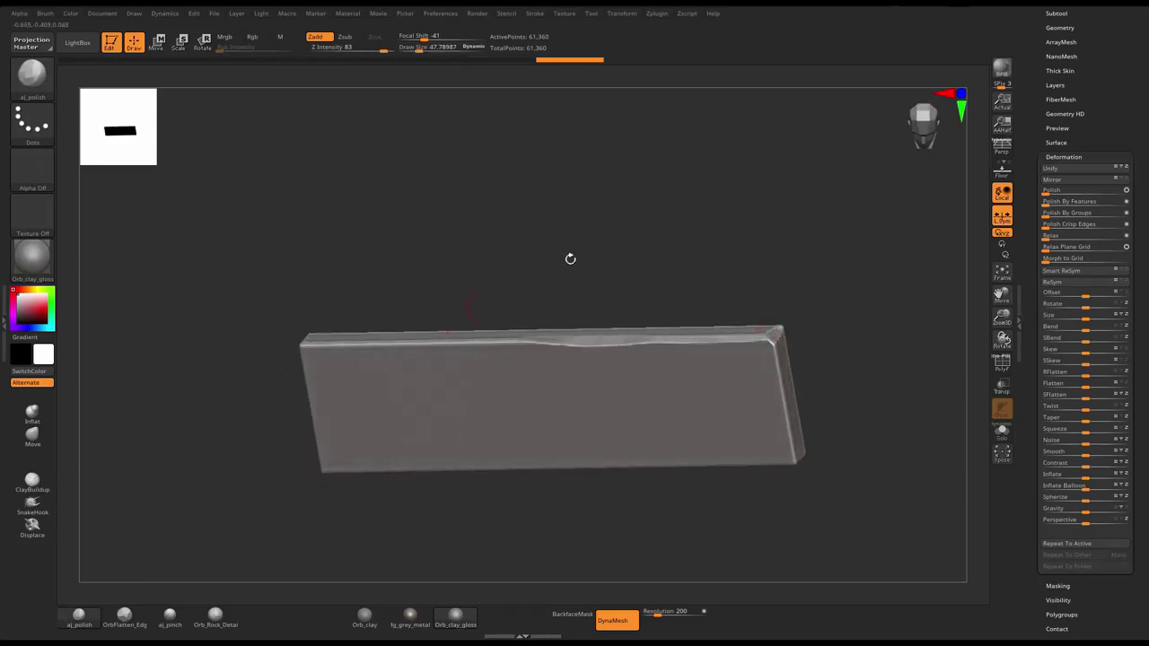
- Wear the slab's front and top edges into uneven chipped ridges
mouse_move(569, 256)
mouse_down()
mouse_move(697, 248)
mouse_move(611, 339)
mouse_up()
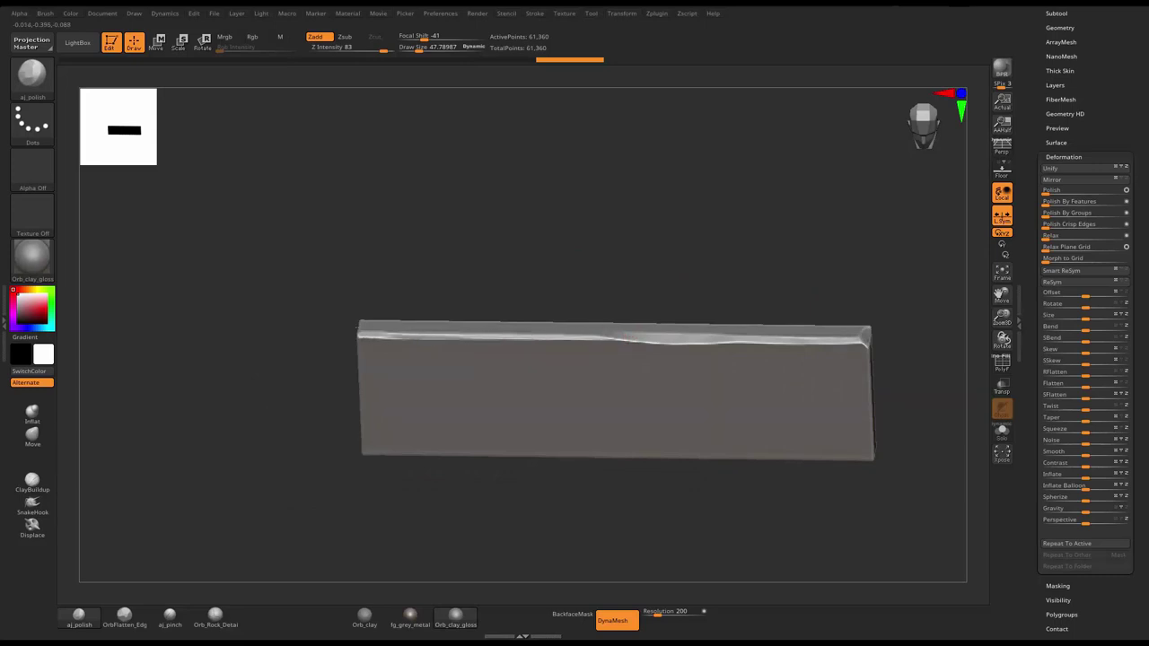
drag(376, 286, 431, 272)
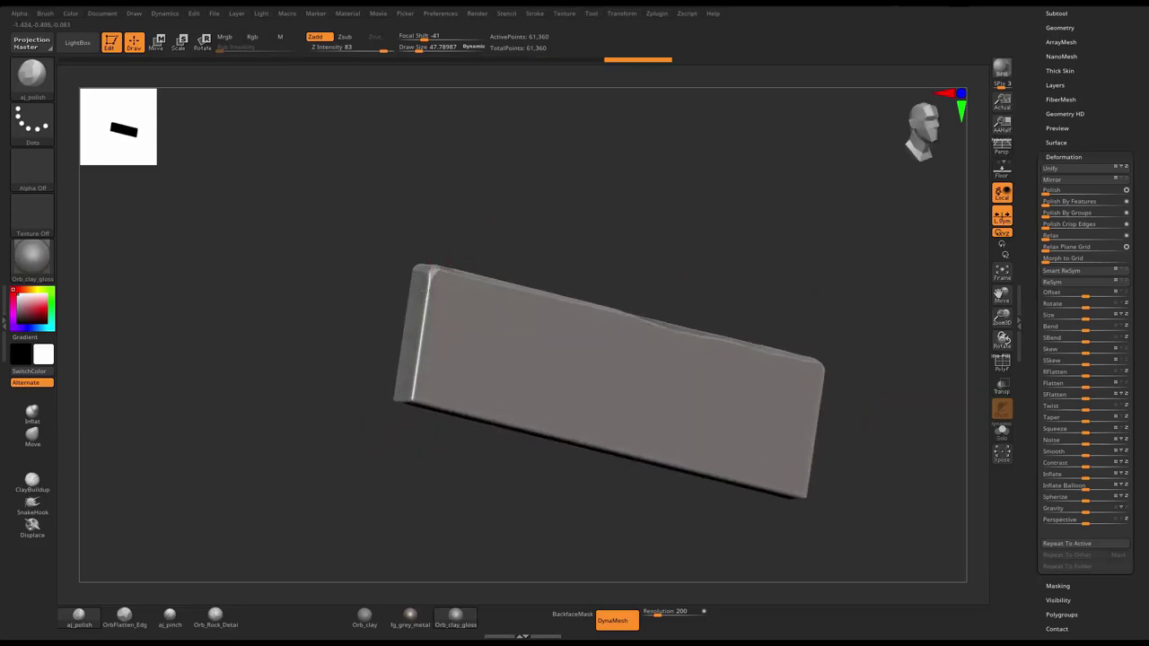
drag(431, 430, 473, 418)
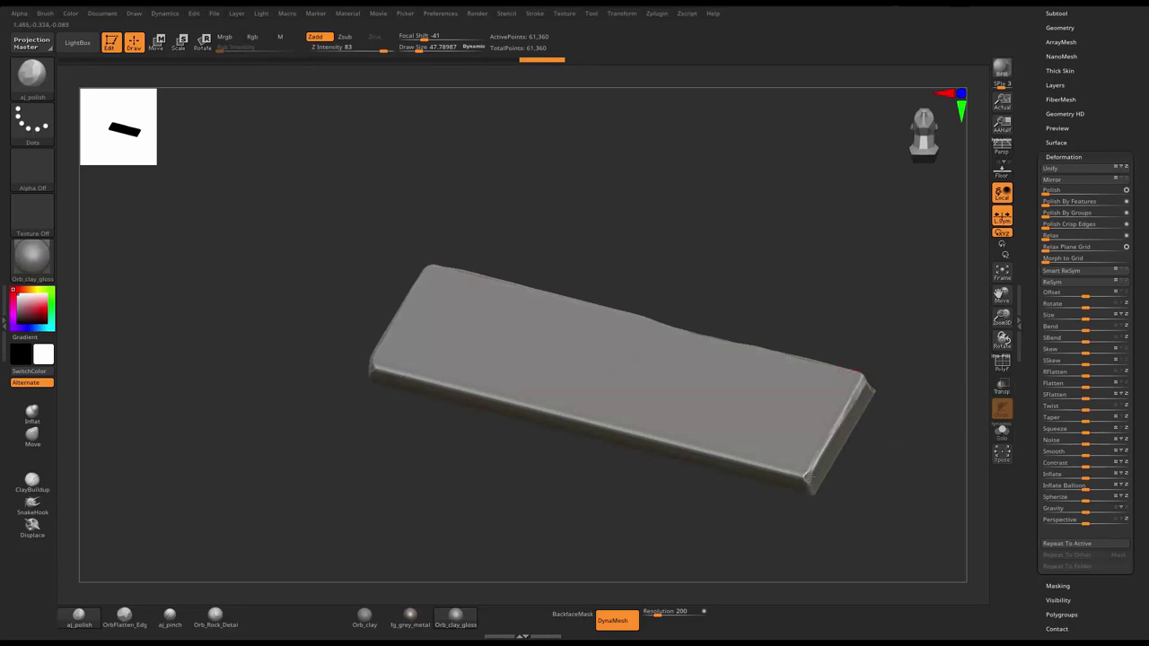
mouse_move(806, 478)
mouse_down()
mouse_move(878, 354)
mouse_move(875, 319)
mouse_up()
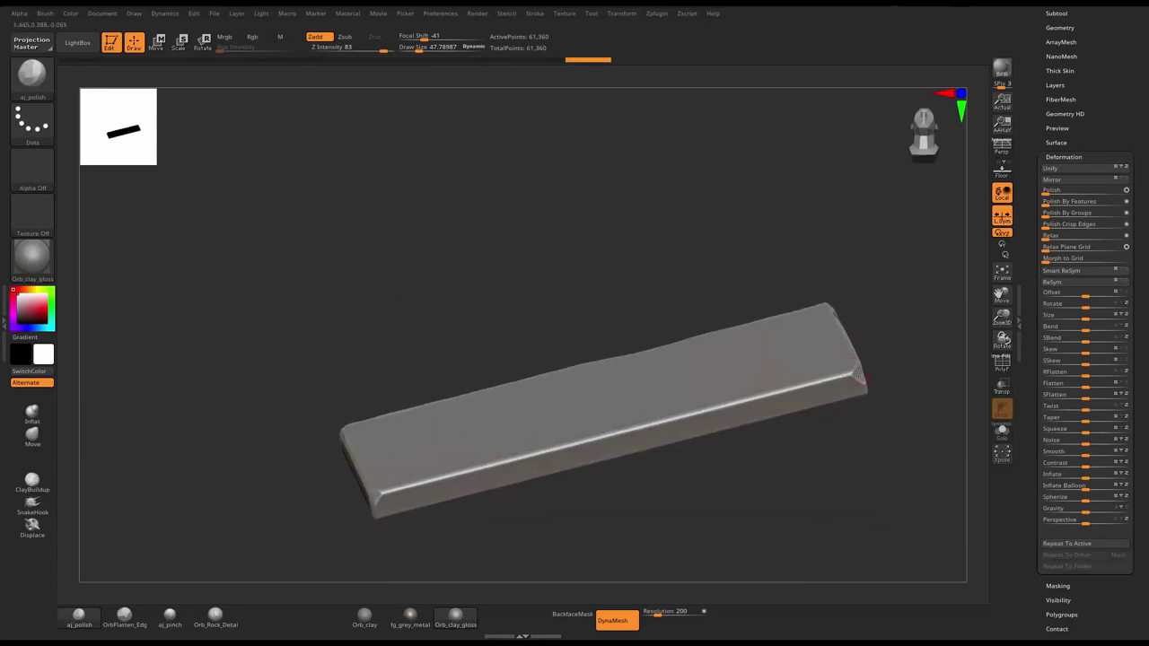
drag(747, 398, 517, 455)
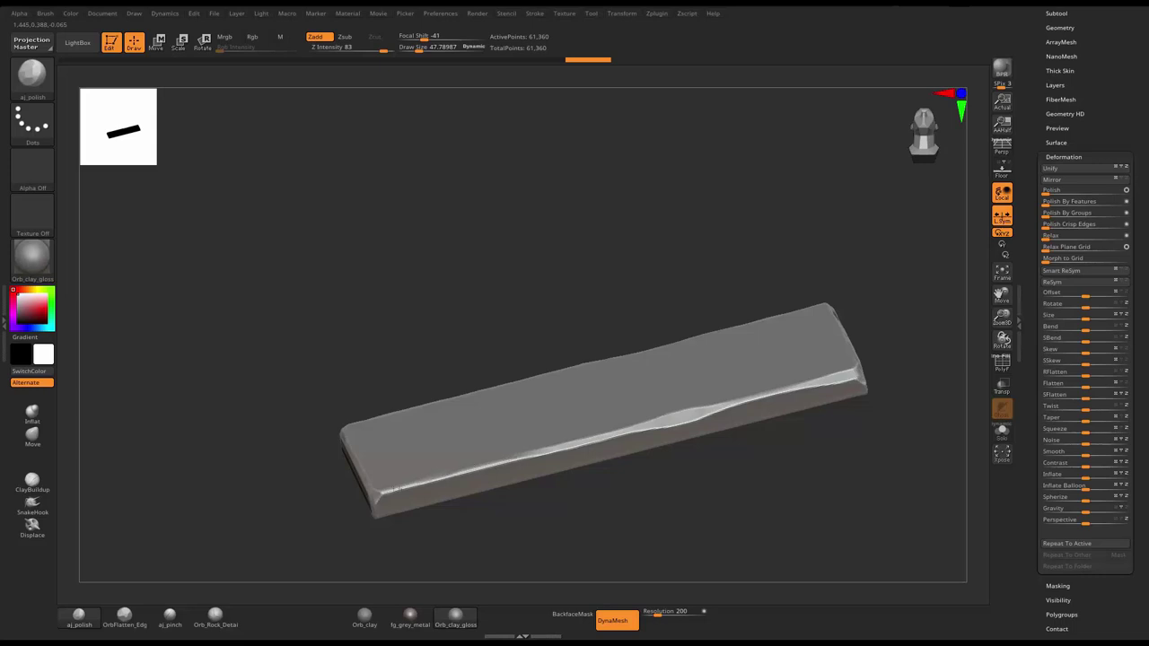
drag(386, 490, 535, 457)
mouse_move(808, 475)
mouse_down()
mouse_move(880, 317)
mouse_move(854, 339)
mouse_up()
drag(687, 386, 575, 420)
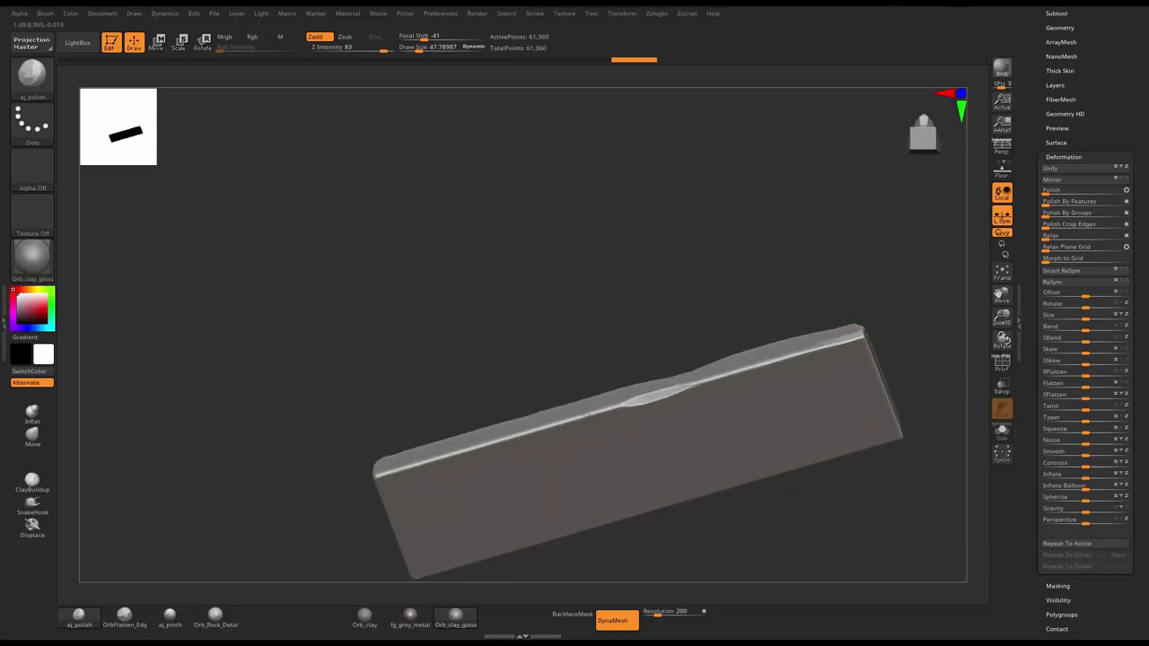
drag(668, 395, 783, 359)
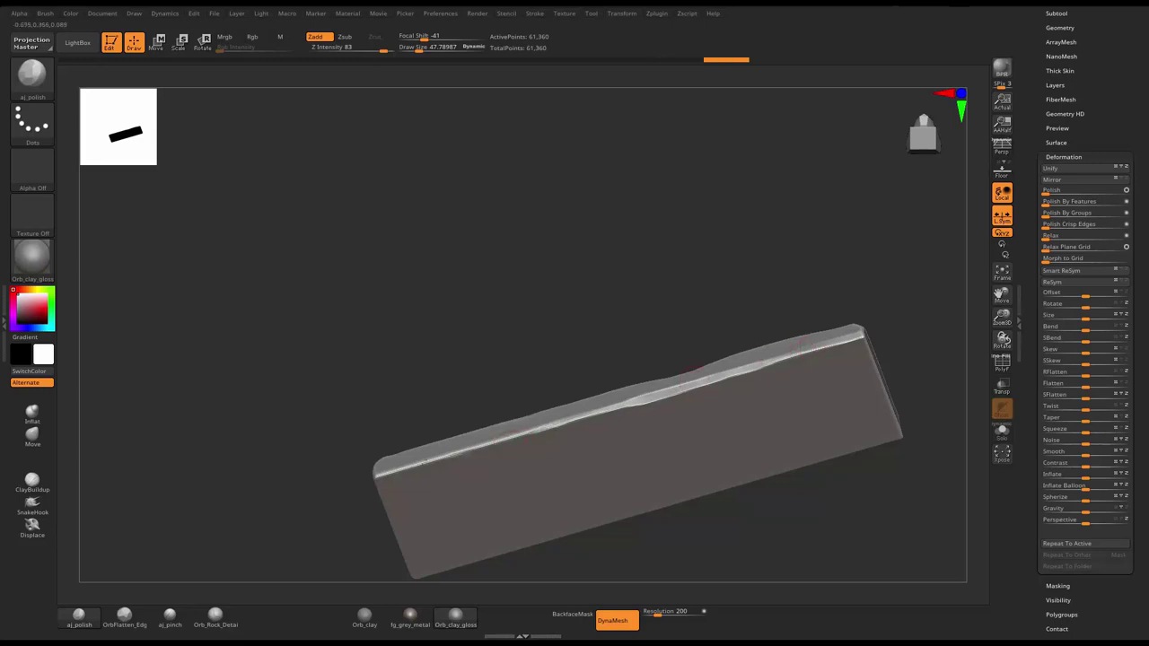
- Smooth the slab's bottom front edge and reframe the board in view
drag(369, 409, 713, 321)
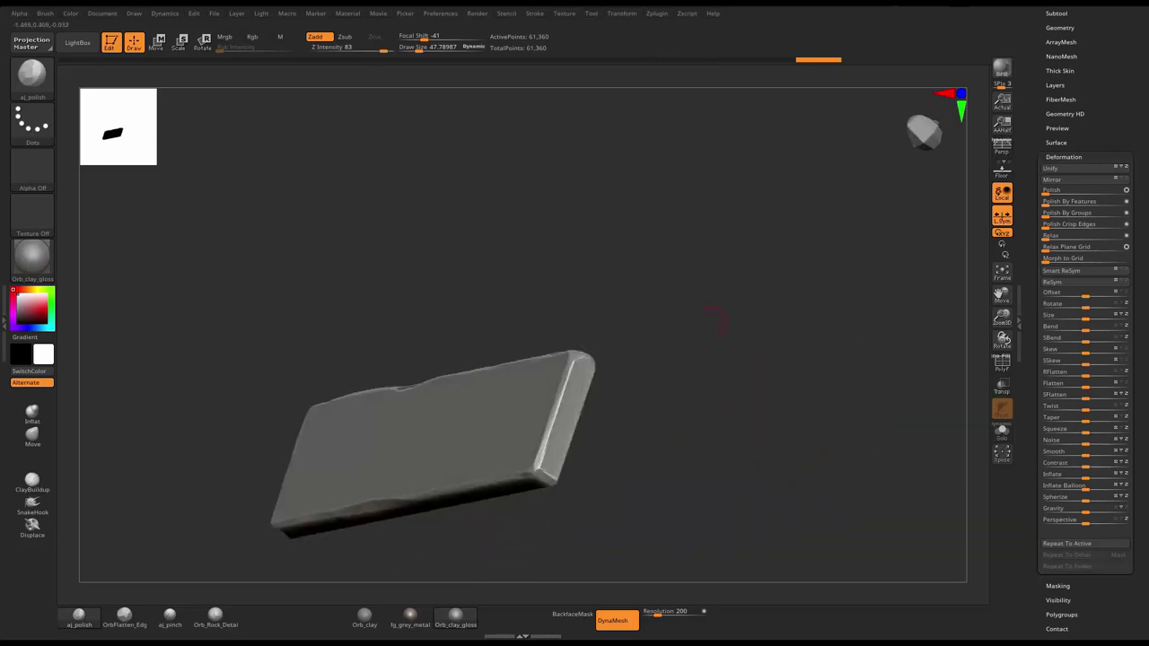
mouse_move(627, 413)
mouse_down()
mouse_move(585, 386)
mouse_move(728, 353)
mouse_move(817, 454)
mouse_move(825, 511)
mouse_move(708, 452)
mouse_up()
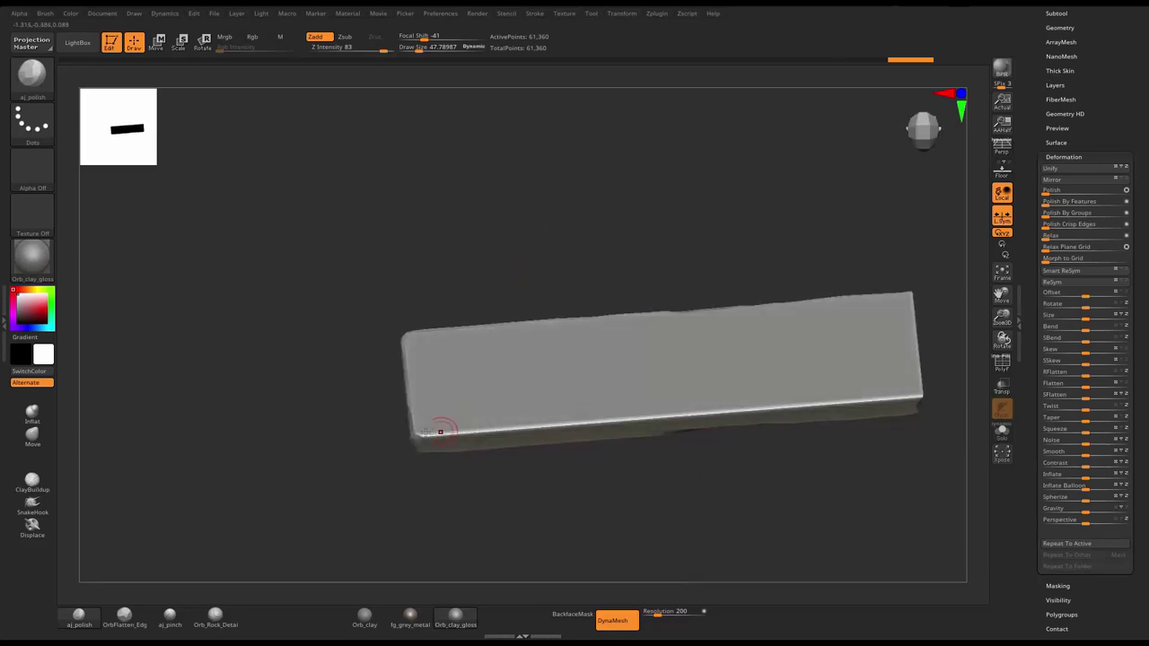
mouse_move(492, 430)
mouse_down()
mouse_move(840, 405)
mouse_move(938, 382)
mouse_move(871, 411)
mouse_up()
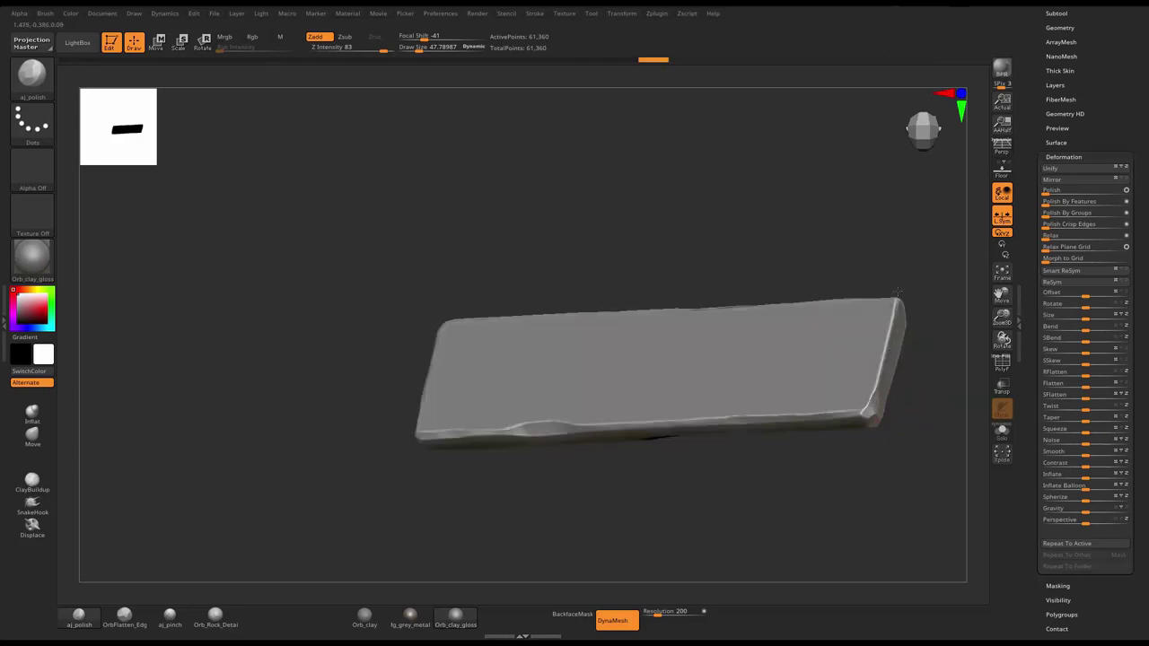
mouse_move(897, 292)
mouse_down()
mouse_move(878, 395)
mouse_move(888, 401)
mouse_move(924, 380)
mouse_move(864, 378)
mouse_move(408, 212)
mouse_up()
key(f)
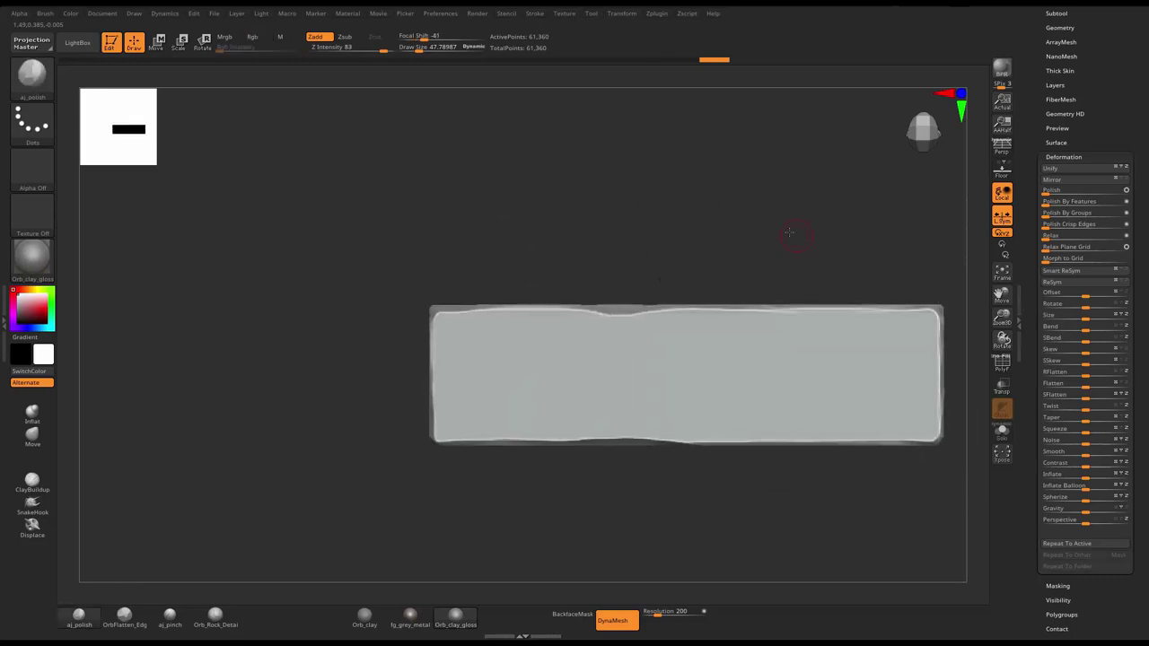
alt+drag(800, 231, 748, 230)
- Select the Orb_Cracks2 brush and set its size to about 38.6
key(b)
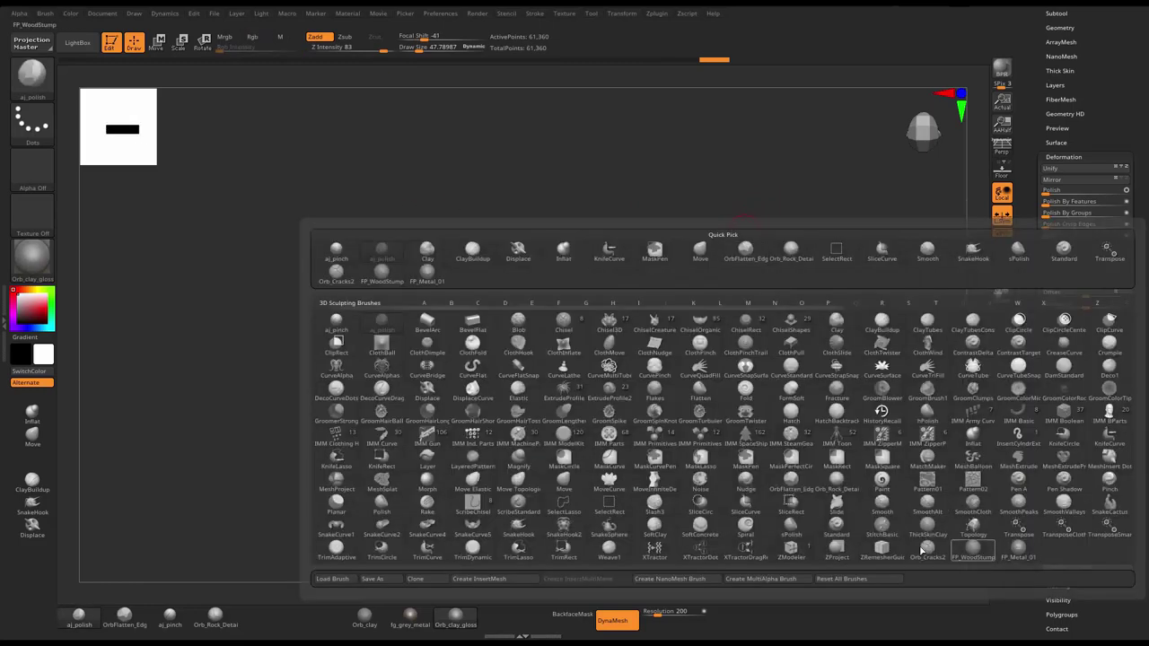
click(973, 548)
key(s)
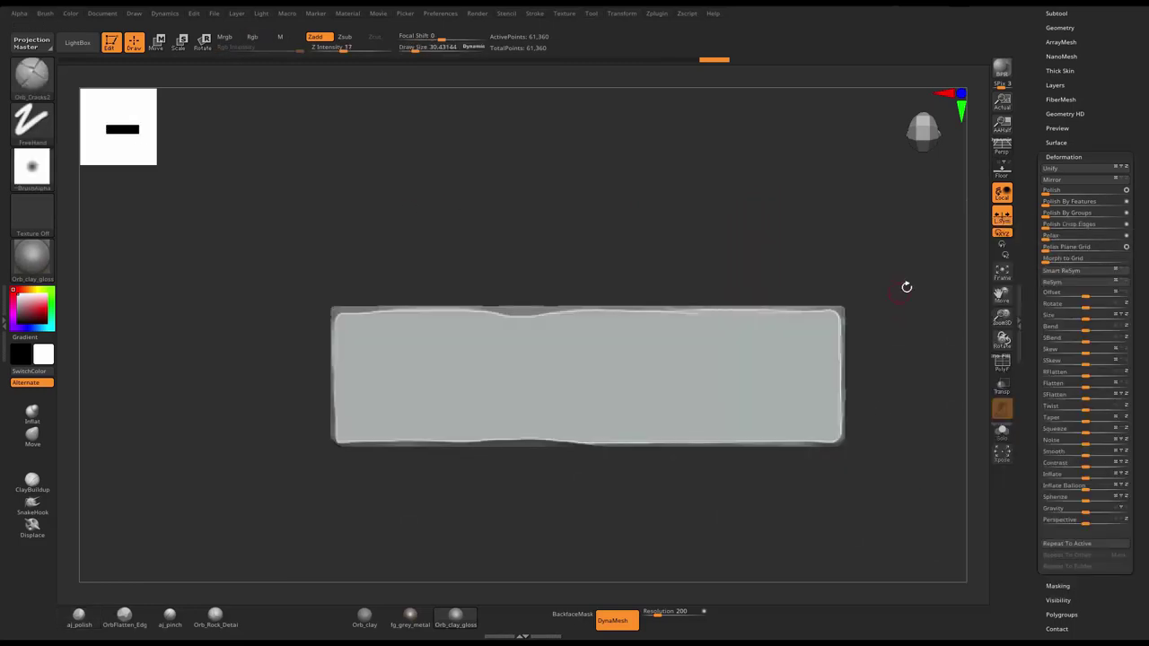
mouse_move(906, 287)
alt+mouse_down()
mouse_move(906, 318)
mouse_move(895, 287)
mouse_move(862, 297)
mouse_move(931, 297)
mouse_move(840, 303)
alt+mouse_up()
key(s)
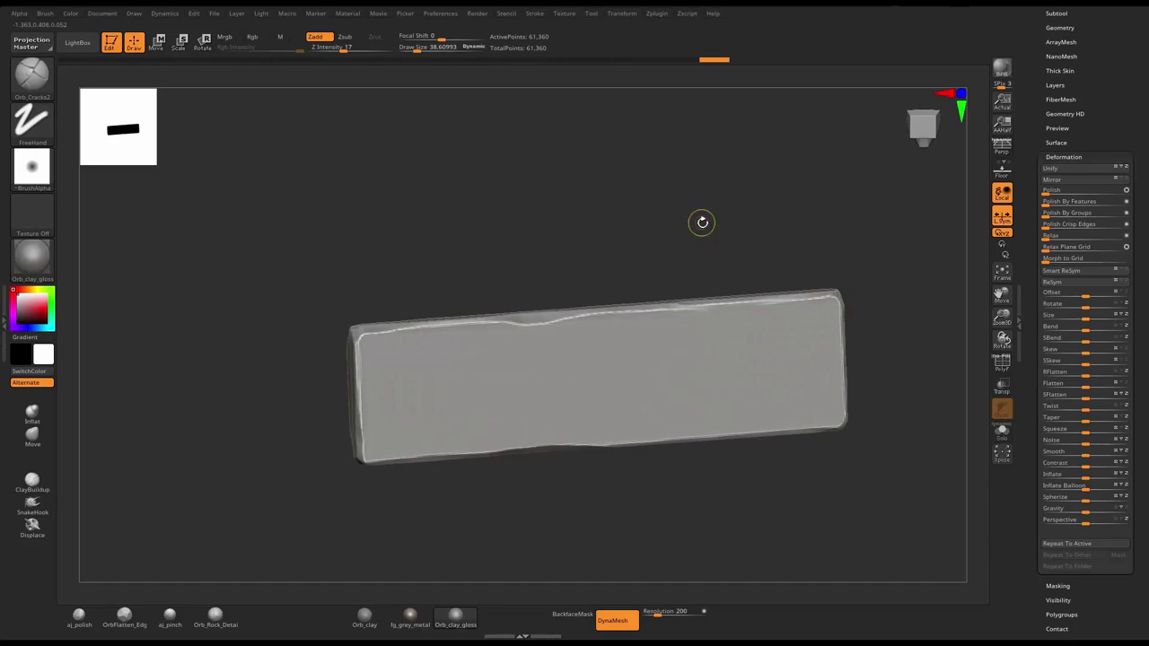
- Duplicate the board, move the copy aside, and solo the original board
key(w)
ctrl+click(667, 374)
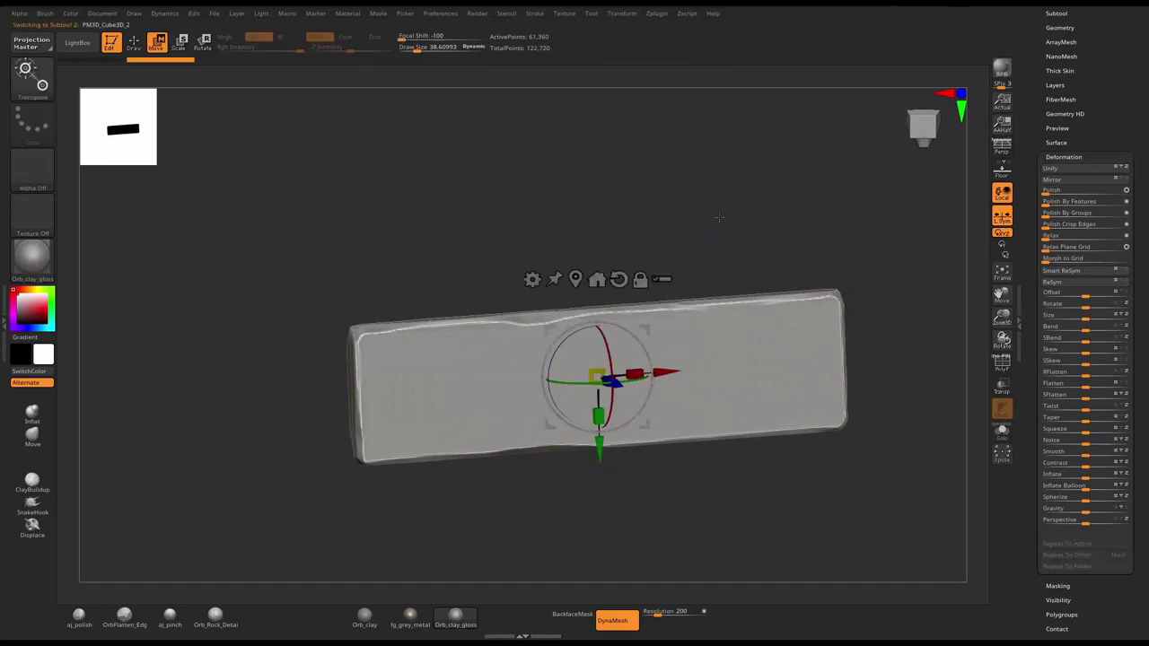
mouse_move(719, 217)
mouse_down()
mouse_move(773, 297)
mouse_move(700, 245)
mouse_up()
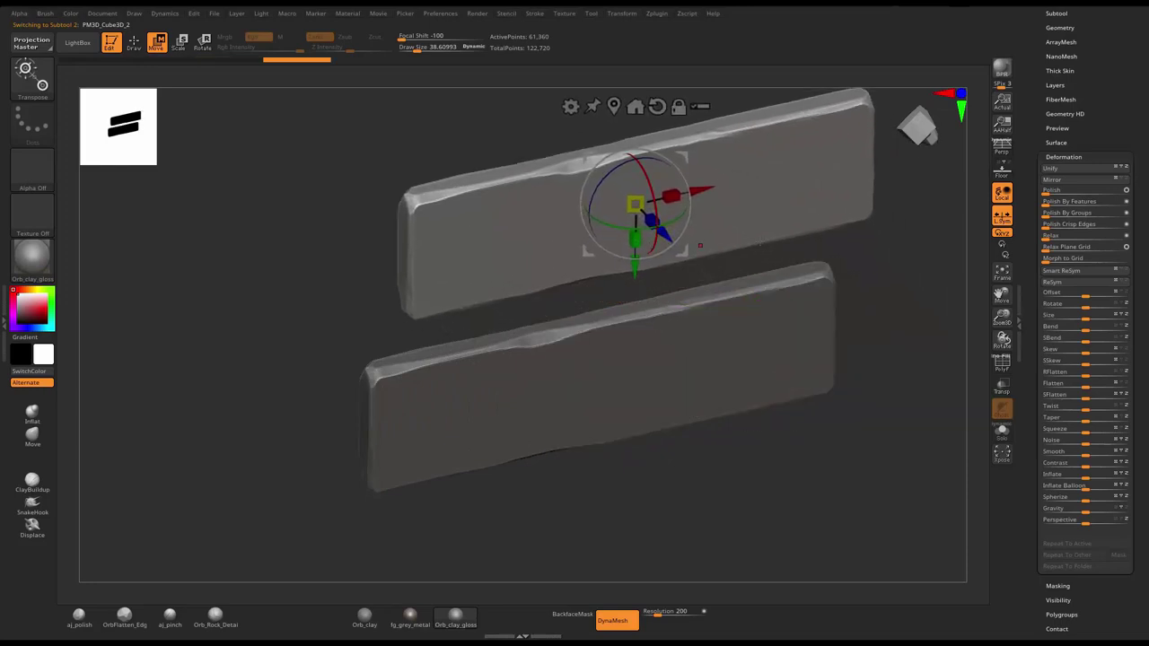
key(q)
shift+drag(865, 264, 986, 439)
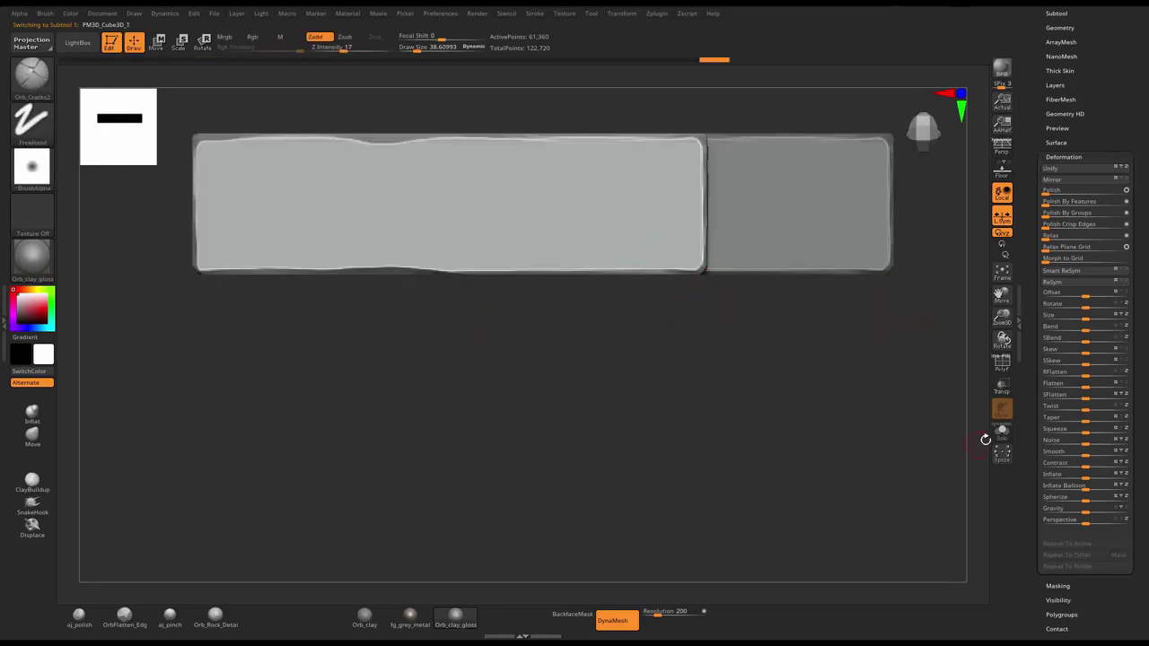
click(1002, 431)
alt+drag(706, 392, 792, 493)
scroll(793, 493, up, 2)
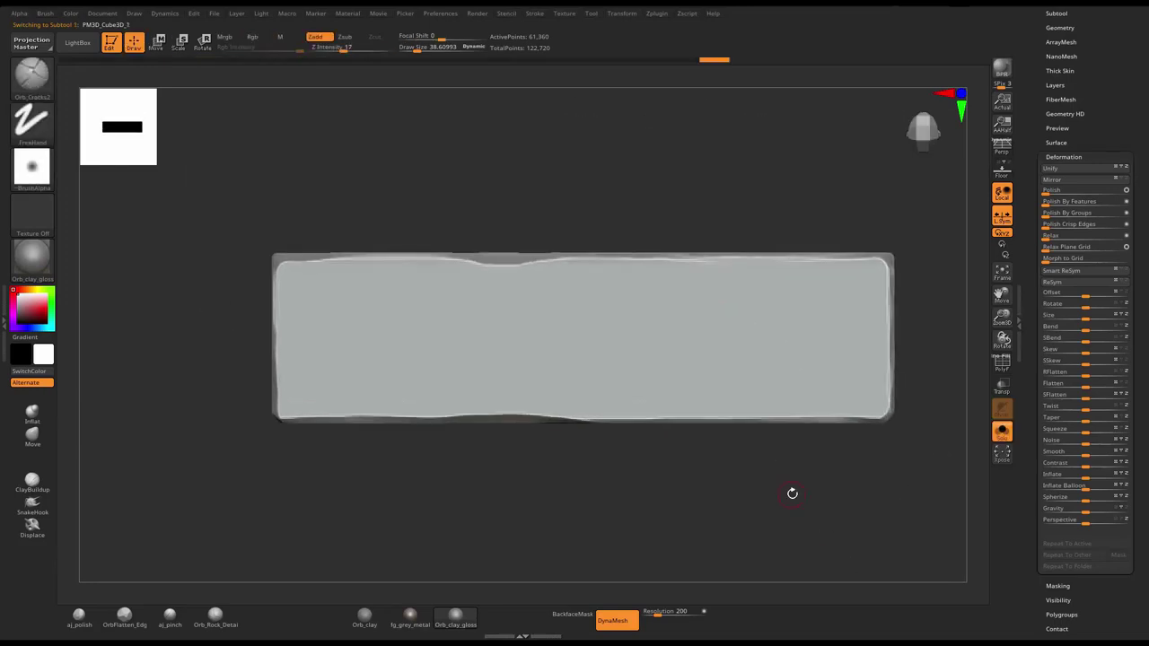
alt+drag(716, 518, 704, 497)
- Remesh the board at resolution 408 and carve long plank grooves across its face
drag(869, 297, 781, 293)
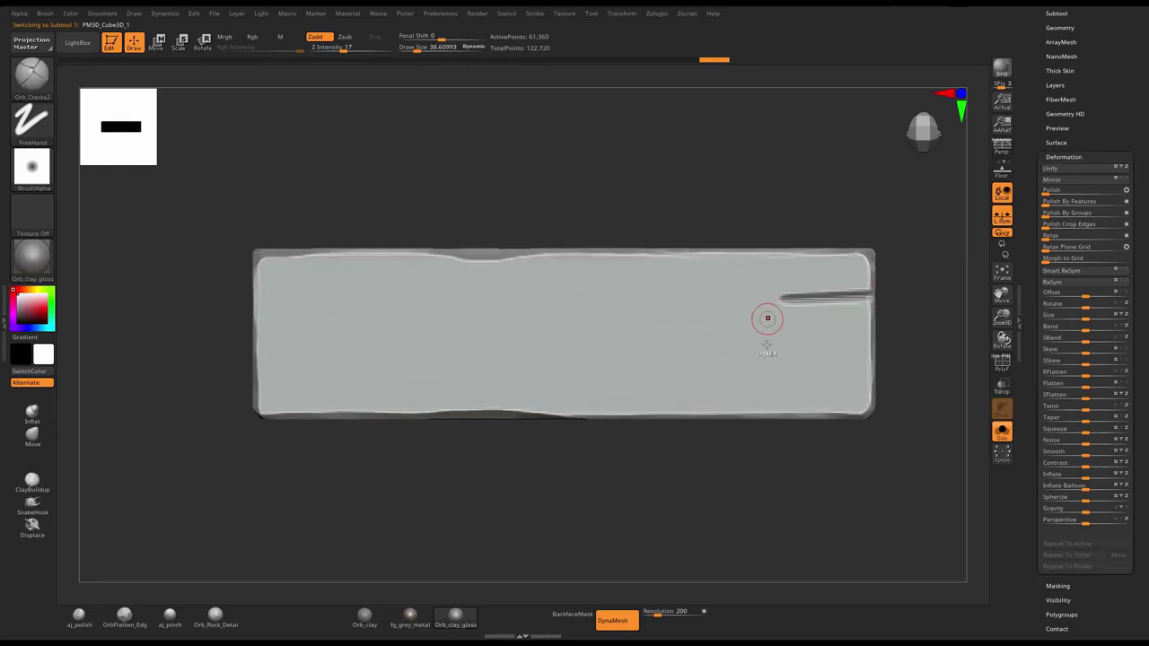
key(ctrl+z)
ctrl+drag(721, 491, 731, 487)
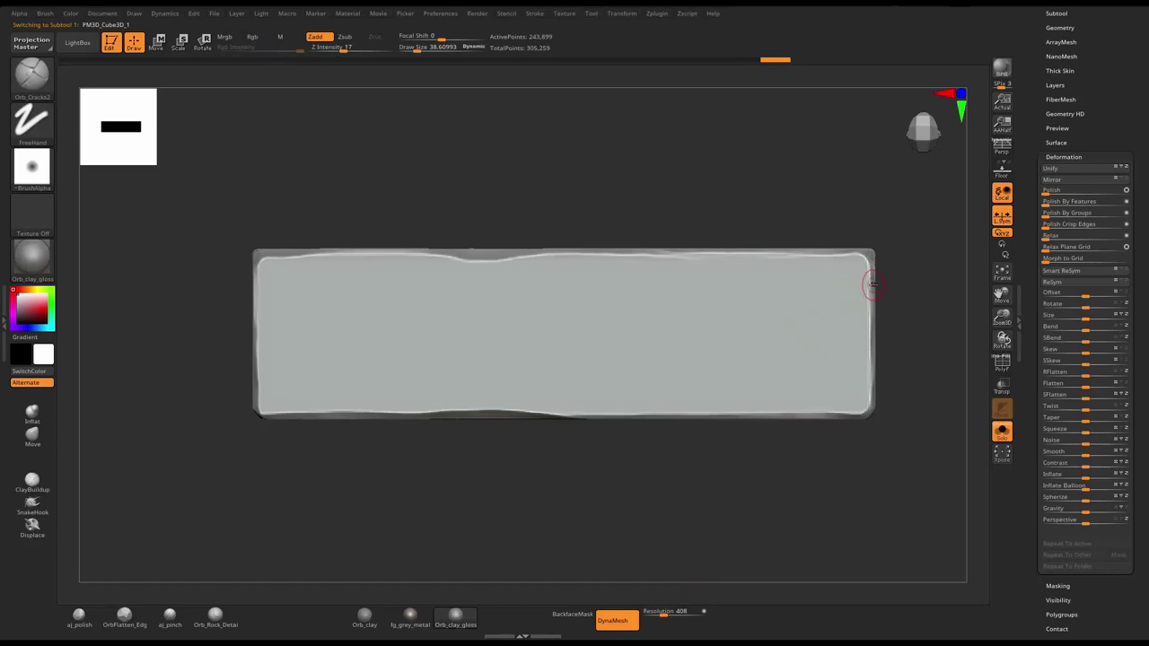
drag(808, 301, 425, 287)
drag(317, 264, 261, 259)
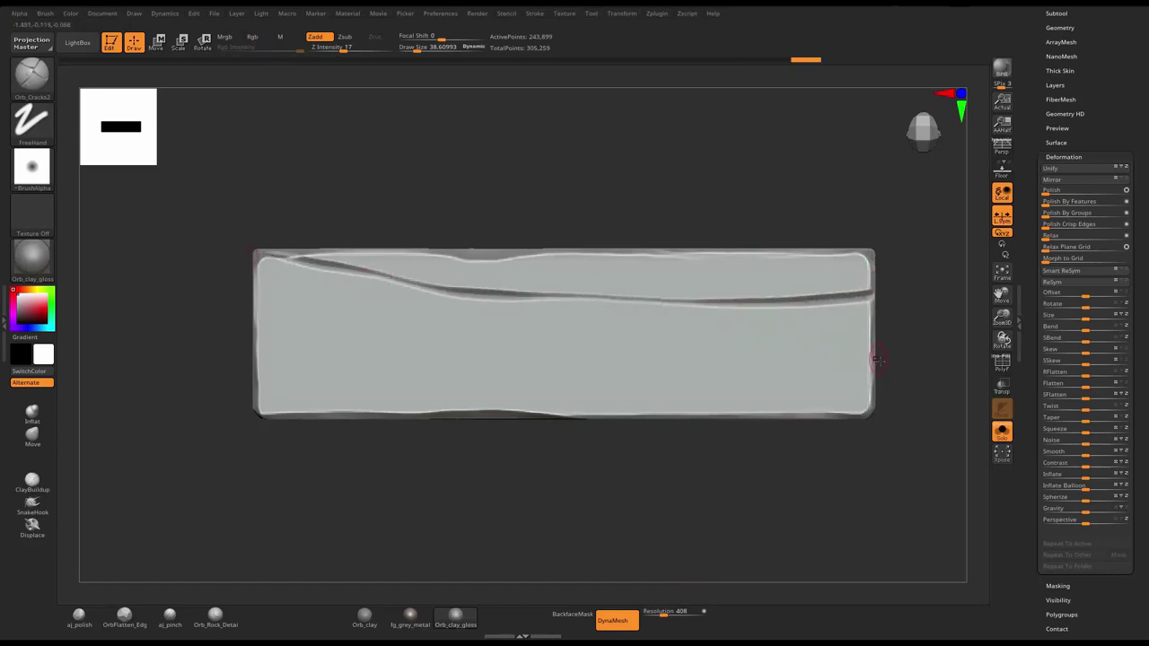
mouse_move(871, 371)
mouse_down()
mouse_move(398, 362)
mouse_move(241, 376)
mouse_up()
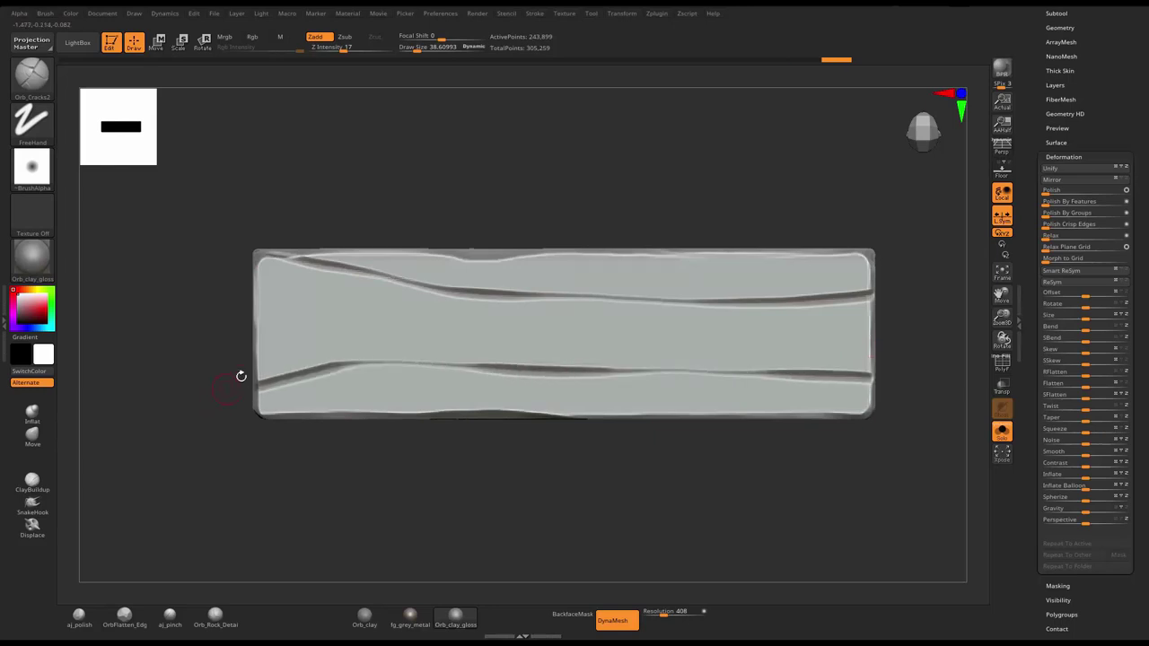
mouse_move(257, 316)
mouse_down()
mouse_move(400, 313)
mouse_move(601, 332)
mouse_move(936, 326)
mouse_up()
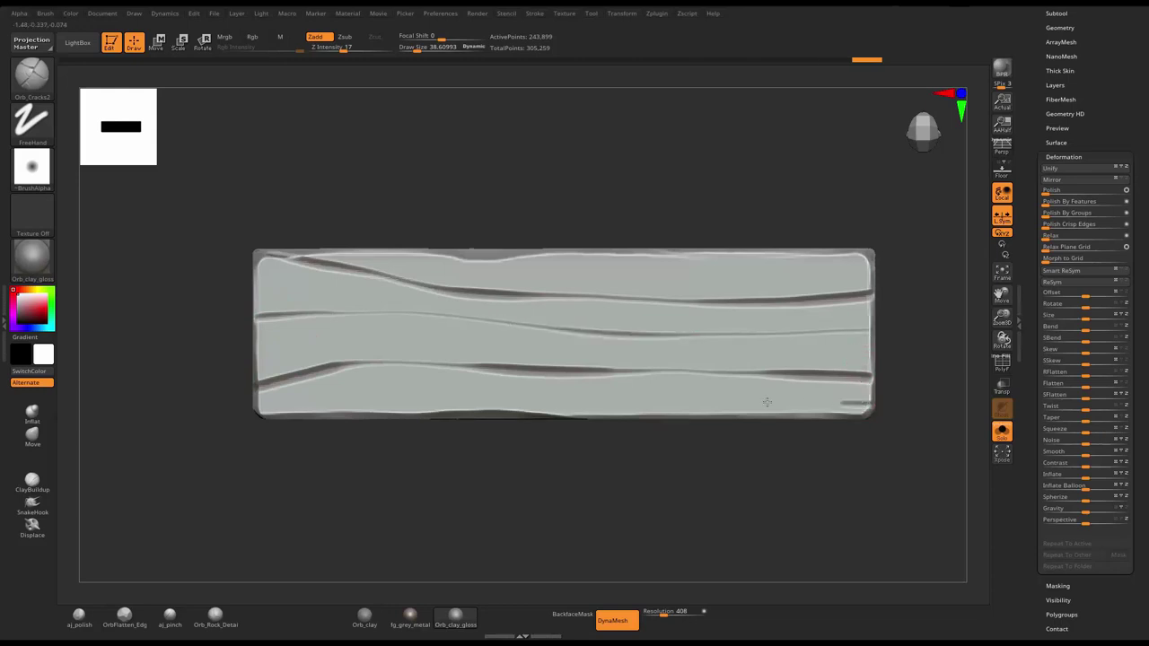
drag(767, 402, 344, 397)
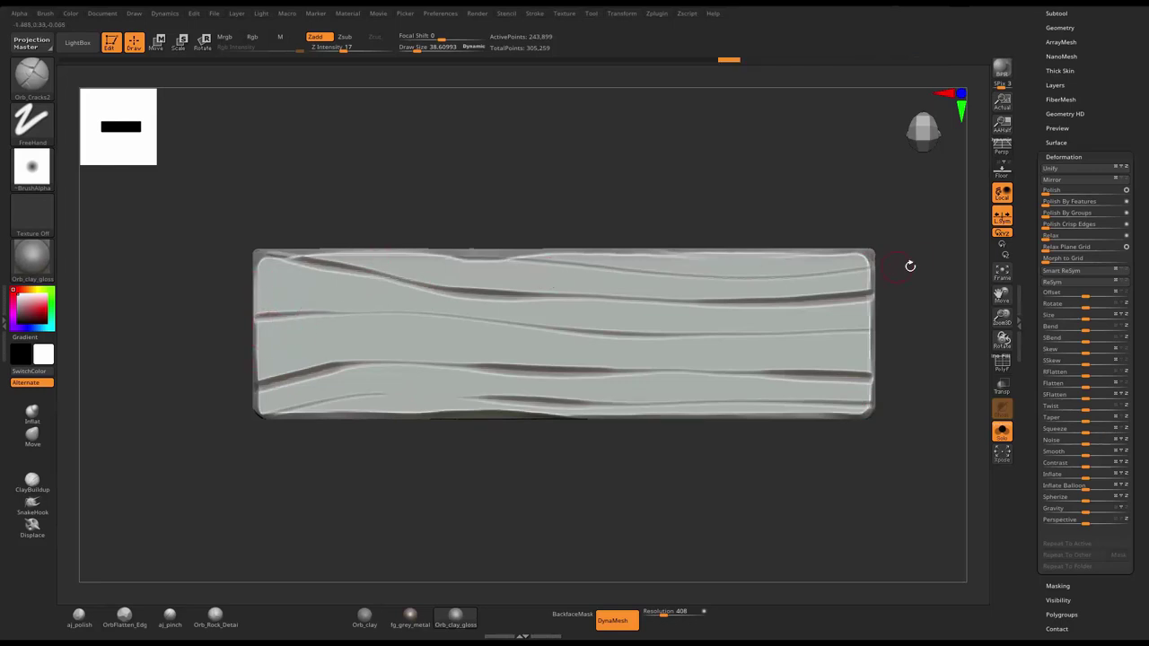
- Carve more creases along the upper and lower planks, then turn Solo off
drag(907, 261, 882, 282)
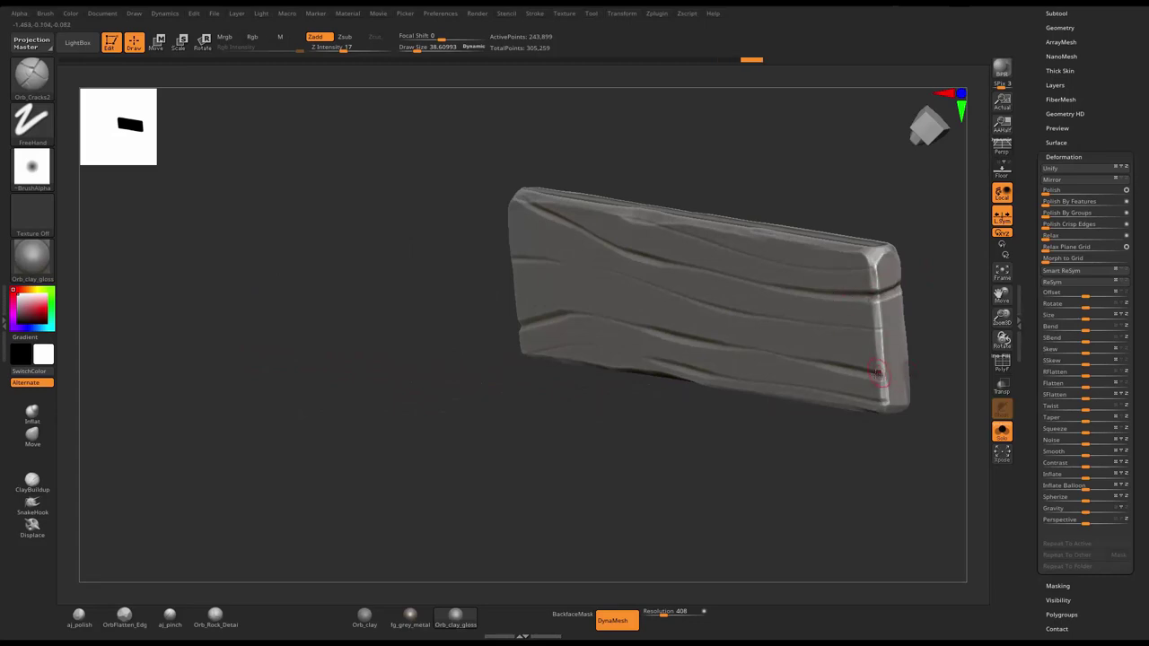
mouse_move(755, 470)
mouse_down()
mouse_move(628, 367)
mouse_move(488, 419)
mouse_move(587, 405)
mouse_up()
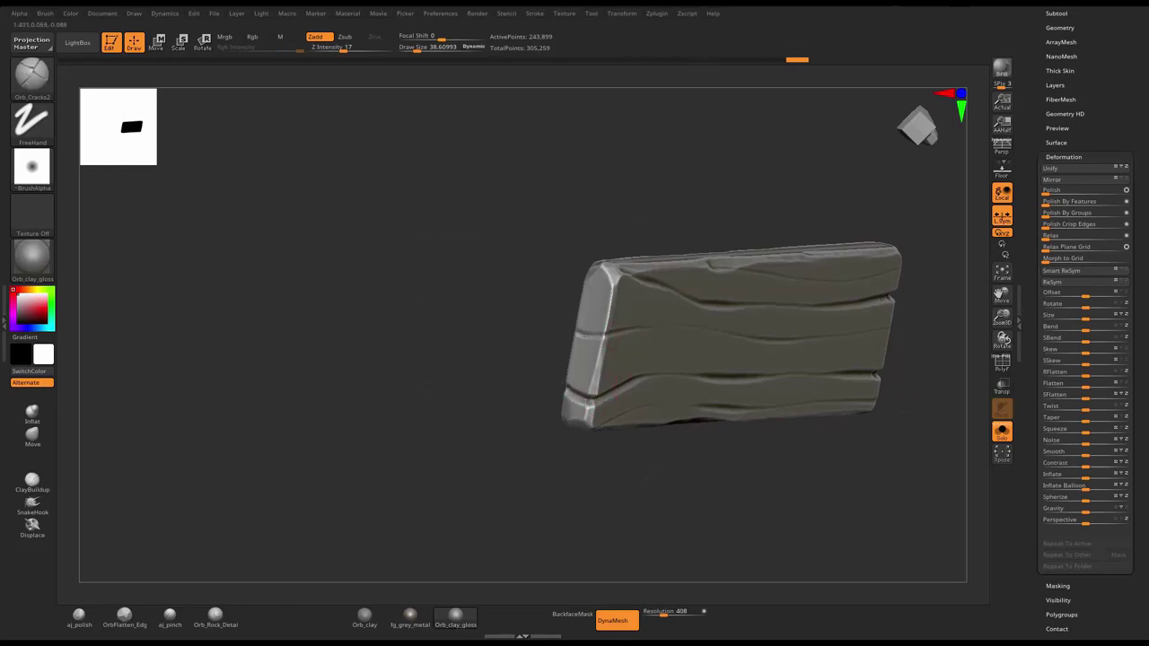
mouse_move(551, 335)
mouse_down()
mouse_move(473, 333)
mouse_move(472, 367)
mouse_move(628, 349)
mouse_up()
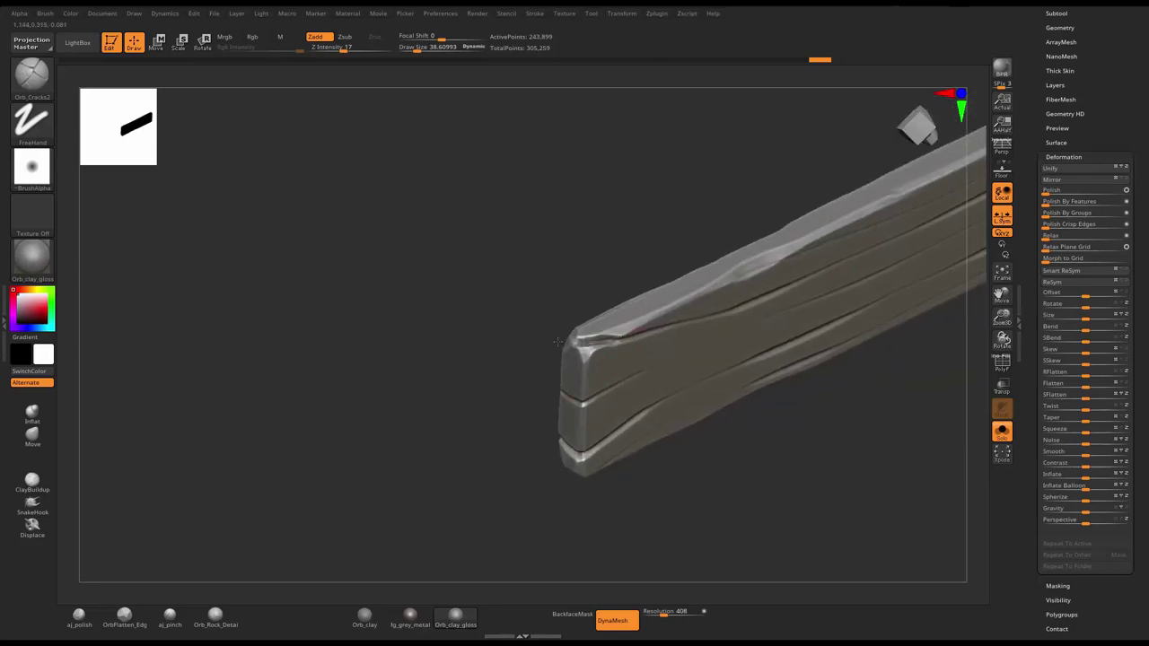
mouse_move(464, 376)
mouse_down()
mouse_move(628, 336)
mouse_move(811, 342)
mouse_move(835, 386)
mouse_move(827, 433)
mouse_move(679, 410)
mouse_move(495, 405)
mouse_move(247, 427)
mouse_up()
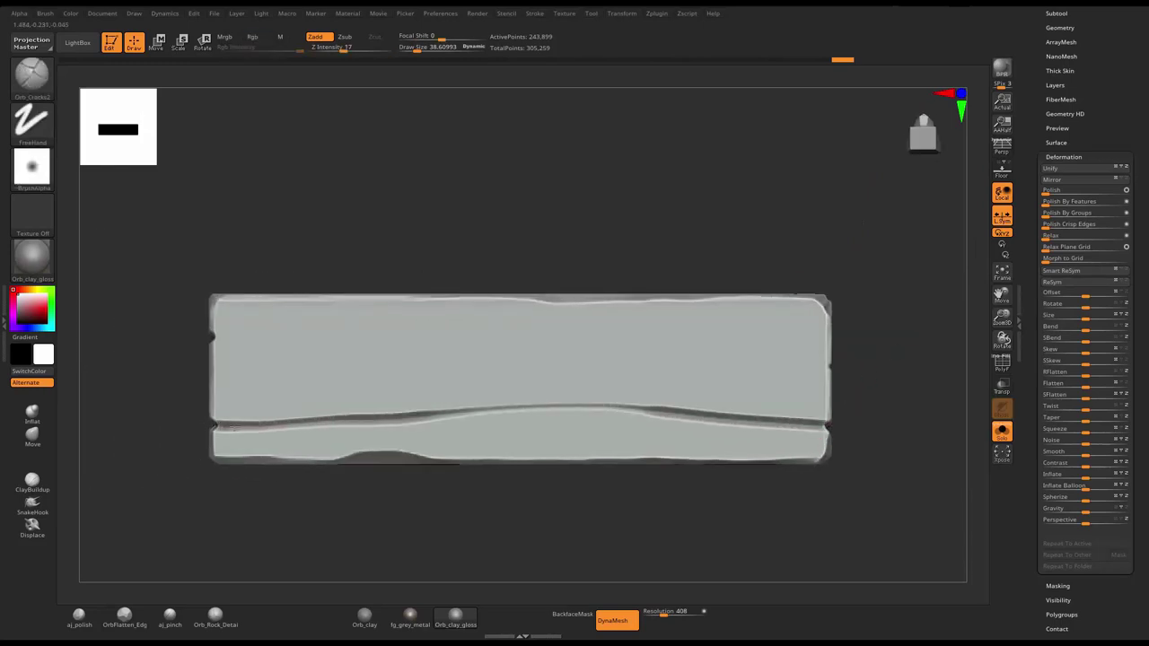
drag(282, 333, 730, 339)
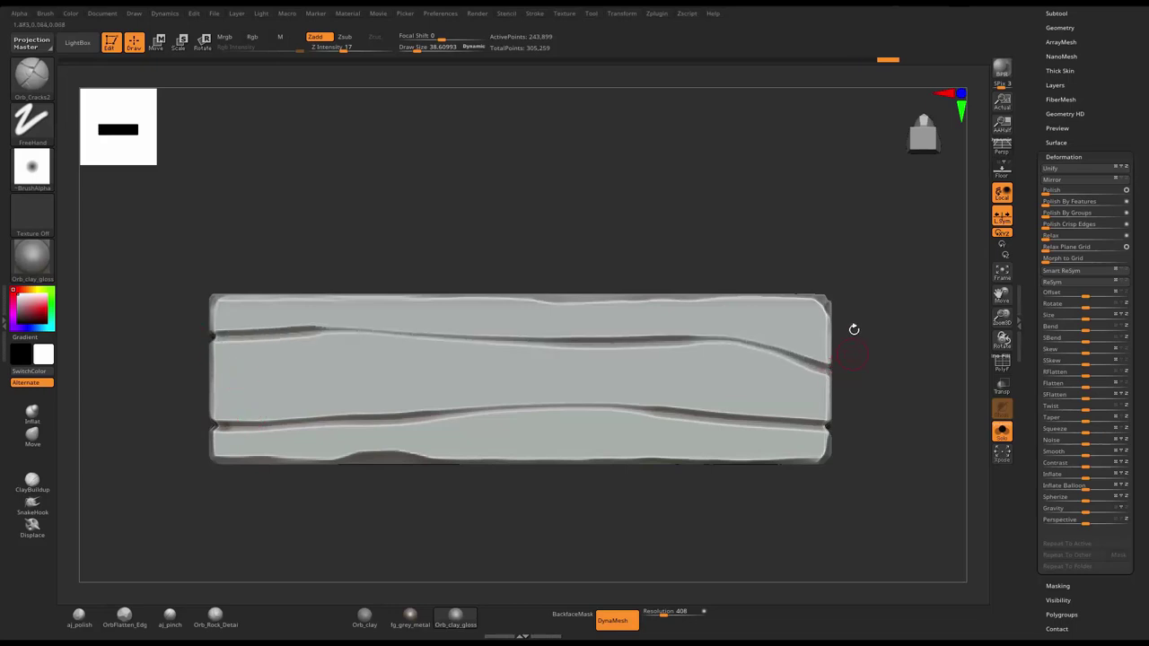
drag(808, 314, 679, 316)
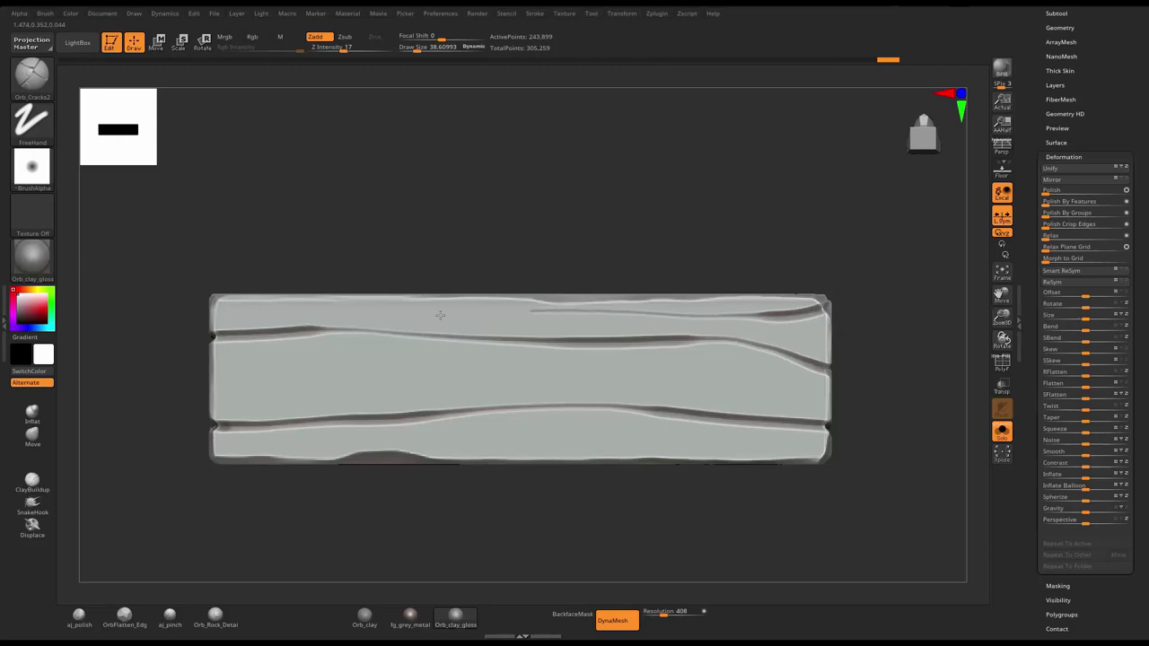
drag(440, 315, 386, 317)
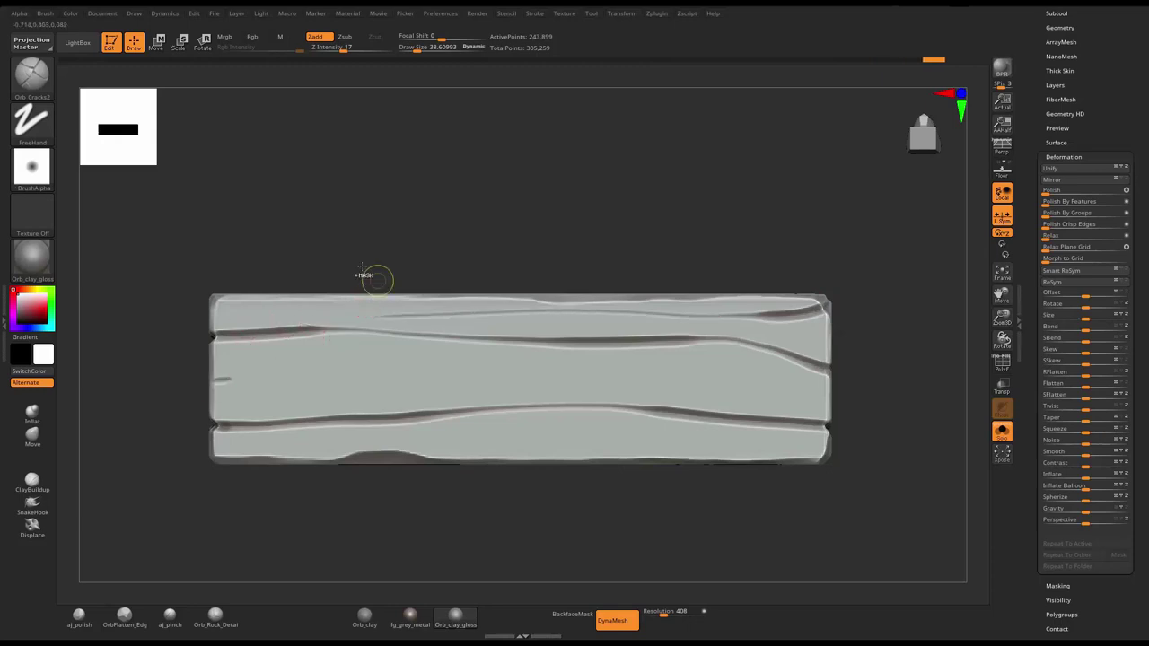
mouse_move(363, 275)
mouse_down()
mouse_move(403, 296)
mouse_move(634, 326)
mouse_move(419, 402)
mouse_move(481, 379)
mouse_move(731, 367)
mouse_move(826, 377)
mouse_move(904, 287)
mouse_move(879, 288)
mouse_move(835, 323)
mouse_up()
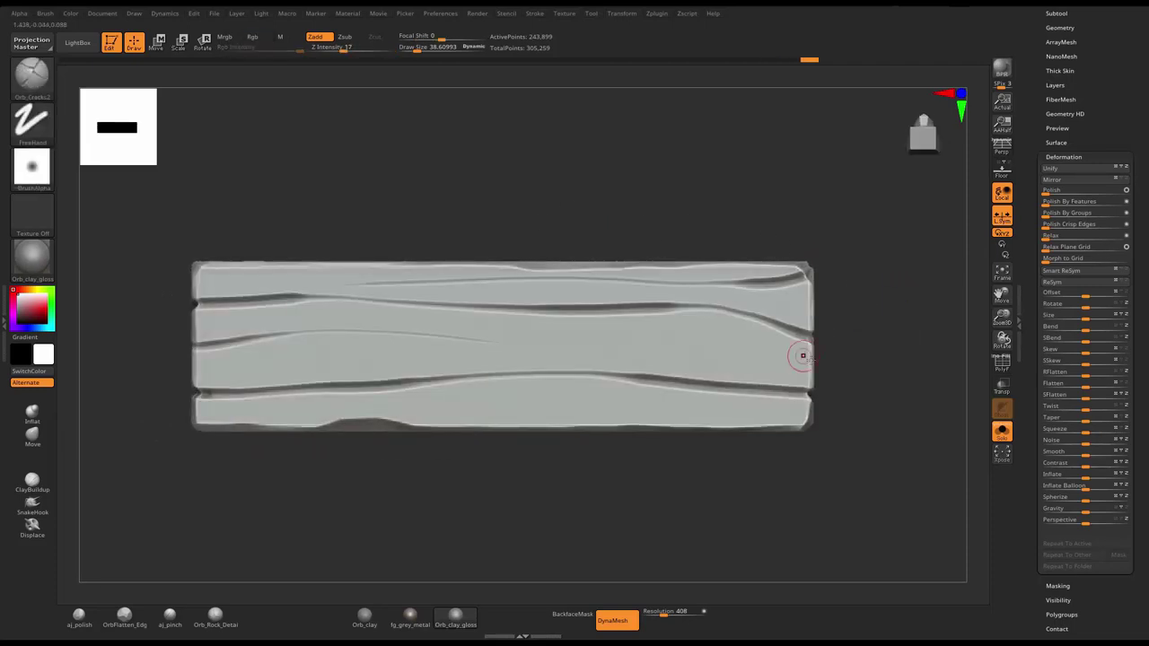
drag(567, 337, 656, 374)
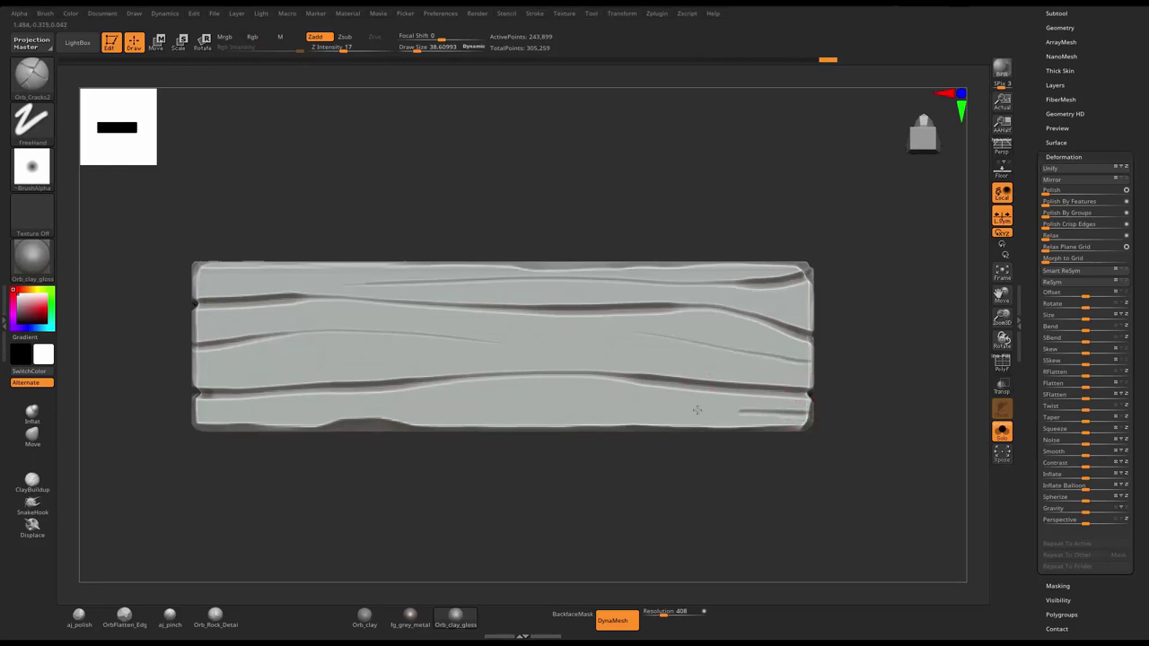
drag(465, 406, 224, 413)
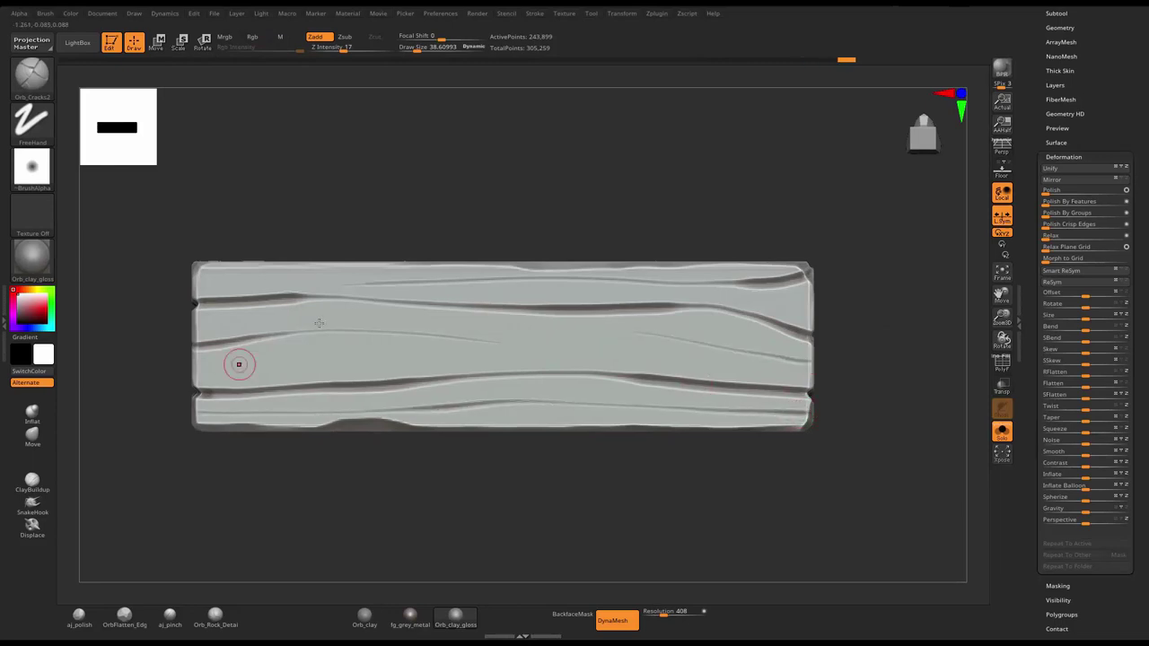
click(1002, 432)
- Select the second board and shrink it to about half size
scroll(789, 332, down, 3)
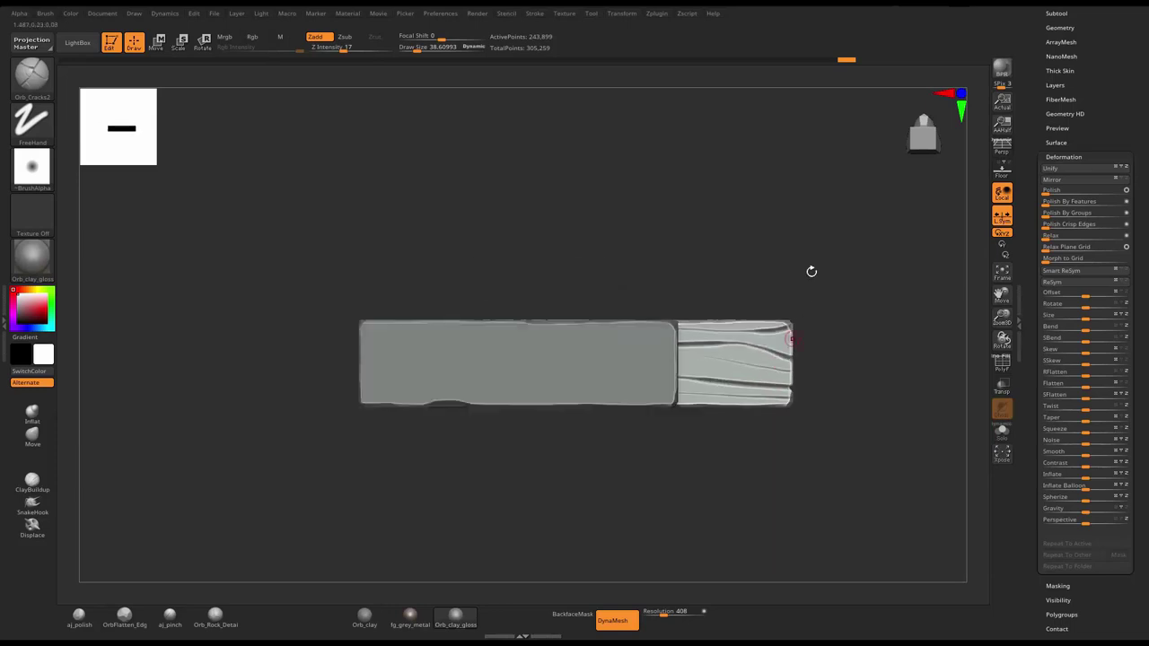
mouse_move(811, 266)
mouse_down()
mouse_move(830, 259)
mouse_move(769, 288)
mouse_up()
alt+click(741, 427)
drag(761, 391, 729, 395)
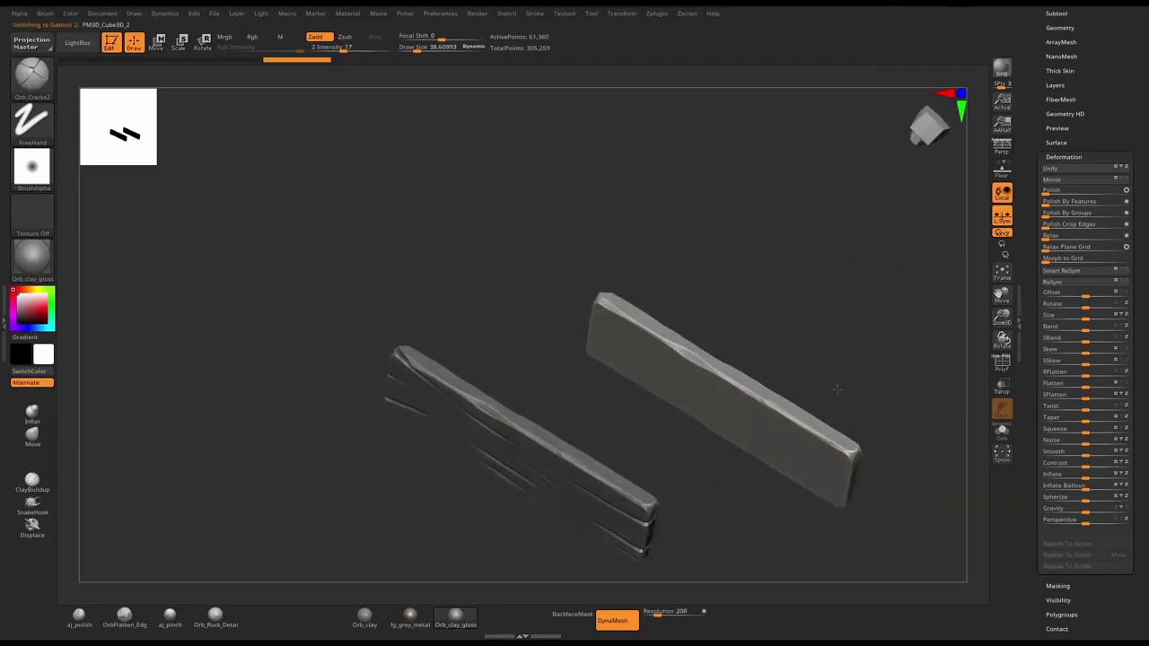
key(w)
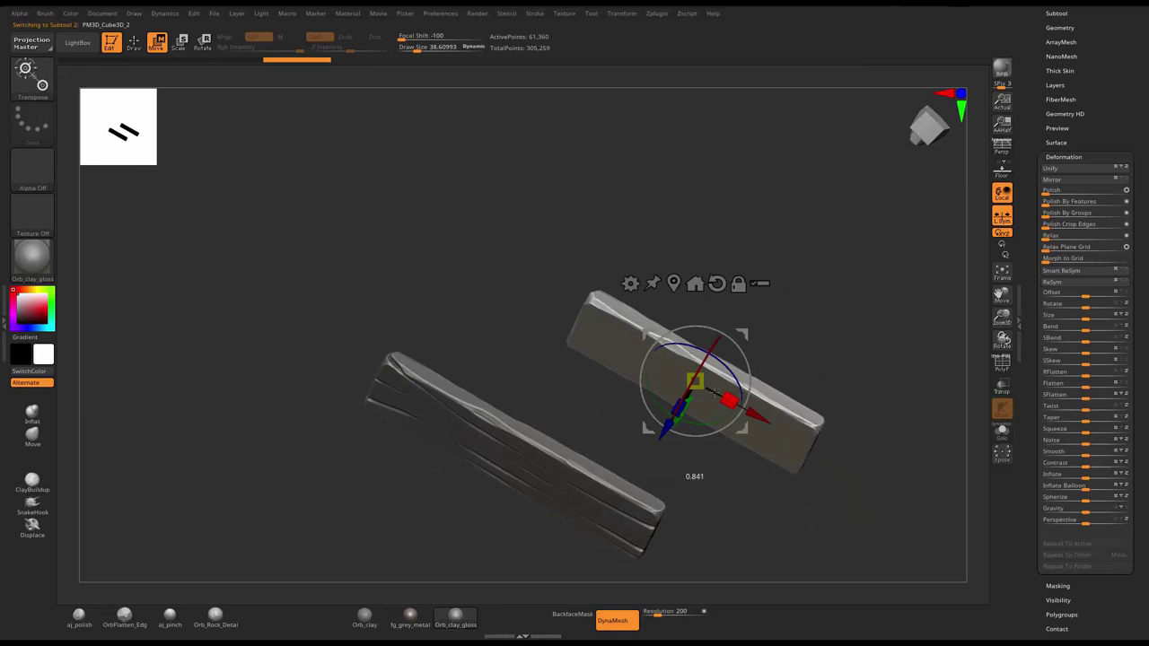
drag(694, 381, 664, 388)
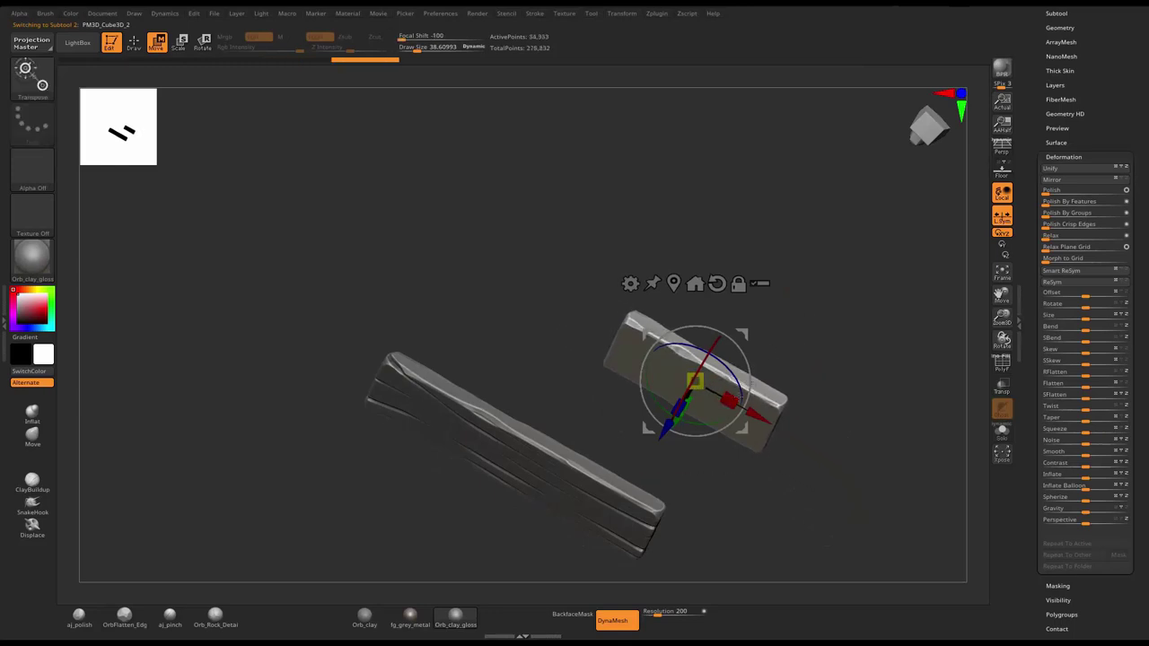
- Rotate the board 90 degrees upright, then squash and stretch it into a plank
mouse_move(711, 422)
mouse_down()
mouse_move(604, 409)
mouse_move(592, 383)
mouse_move(524, 384)
mouse_up()
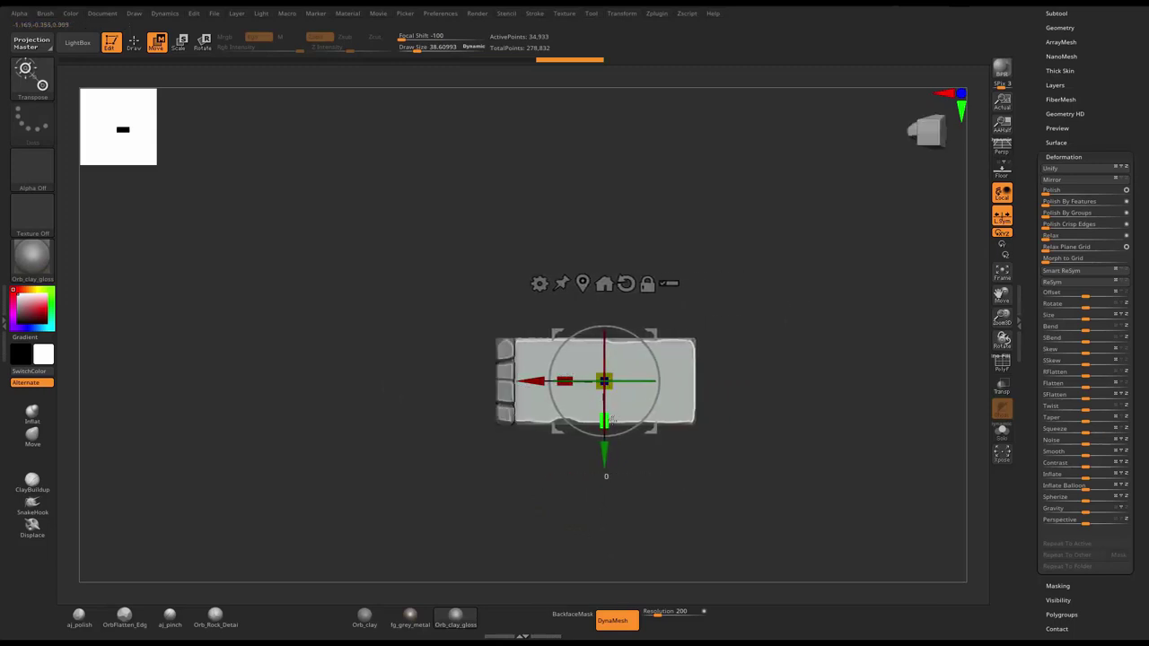
mouse_move(610, 420)
mouse_down()
mouse_move(640, 364)
mouse_move(751, 359)
mouse_up()
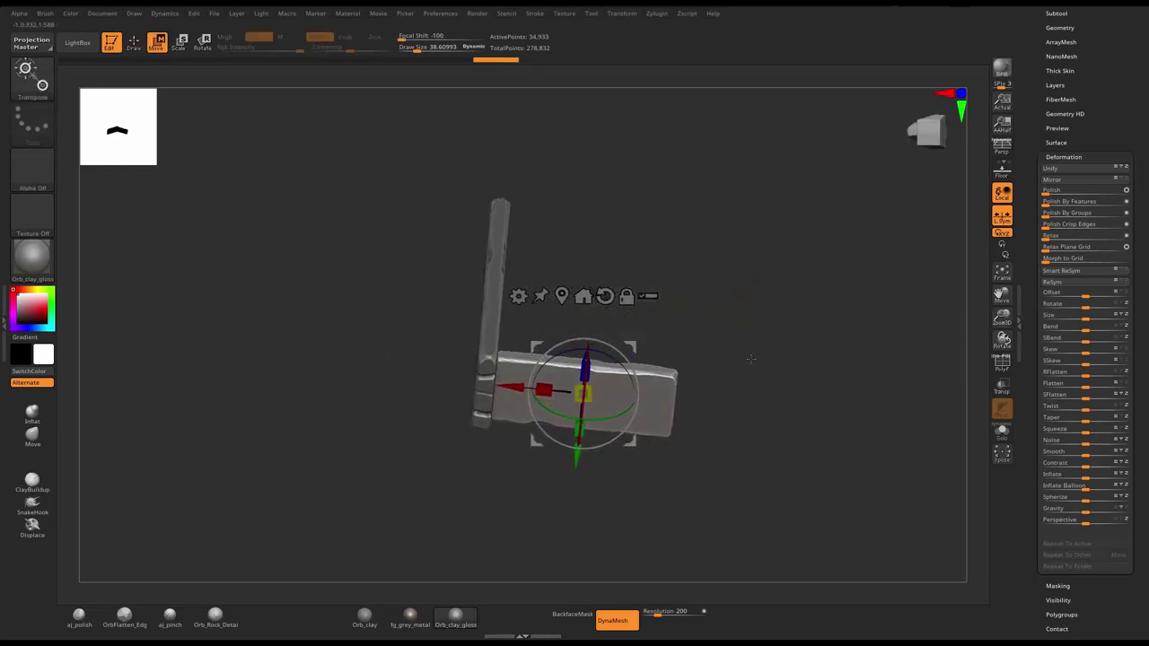
drag(636, 393, 610, 397)
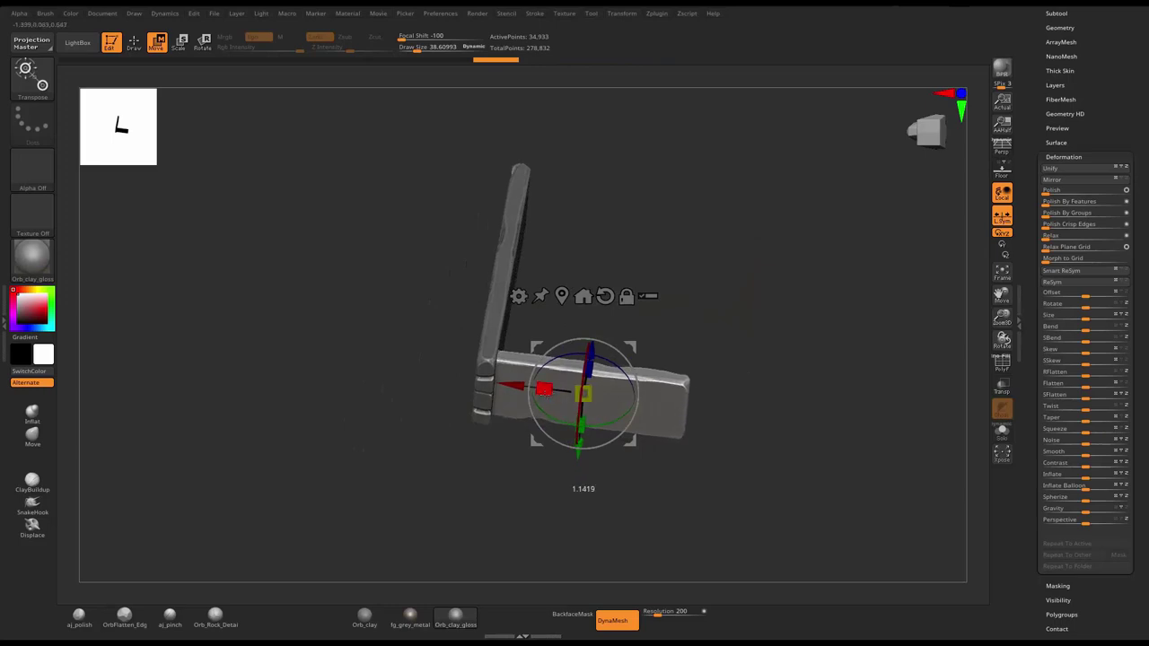
drag(543, 389, 526, 400)
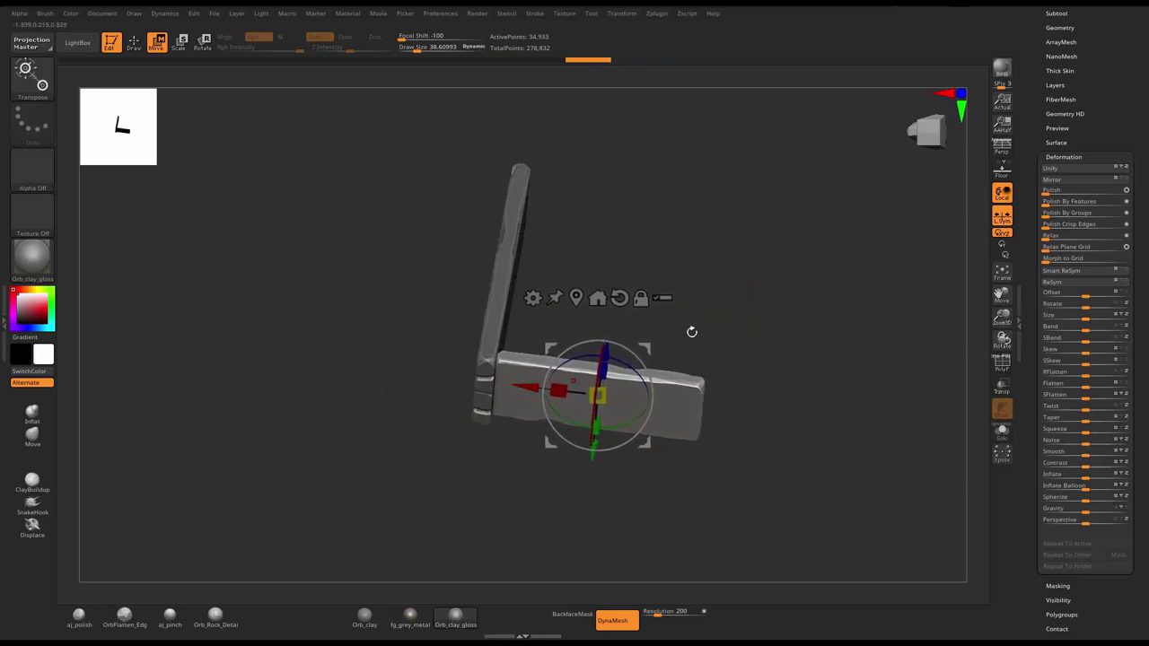
key(q)
mouse_move(691, 331)
mouse_down()
mouse_move(772, 297)
mouse_move(753, 266)
mouse_move(764, 235)
mouse_move(744, 328)
mouse_move(785, 328)
mouse_move(745, 403)
mouse_move(762, 389)
mouse_move(744, 459)
mouse_move(724, 441)
mouse_move(770, 392)
mouse_move(809, 254)
mouse_move(793, 262)
mouse_move(808, 262)
mouse_move(780, 423)
mouse_up()
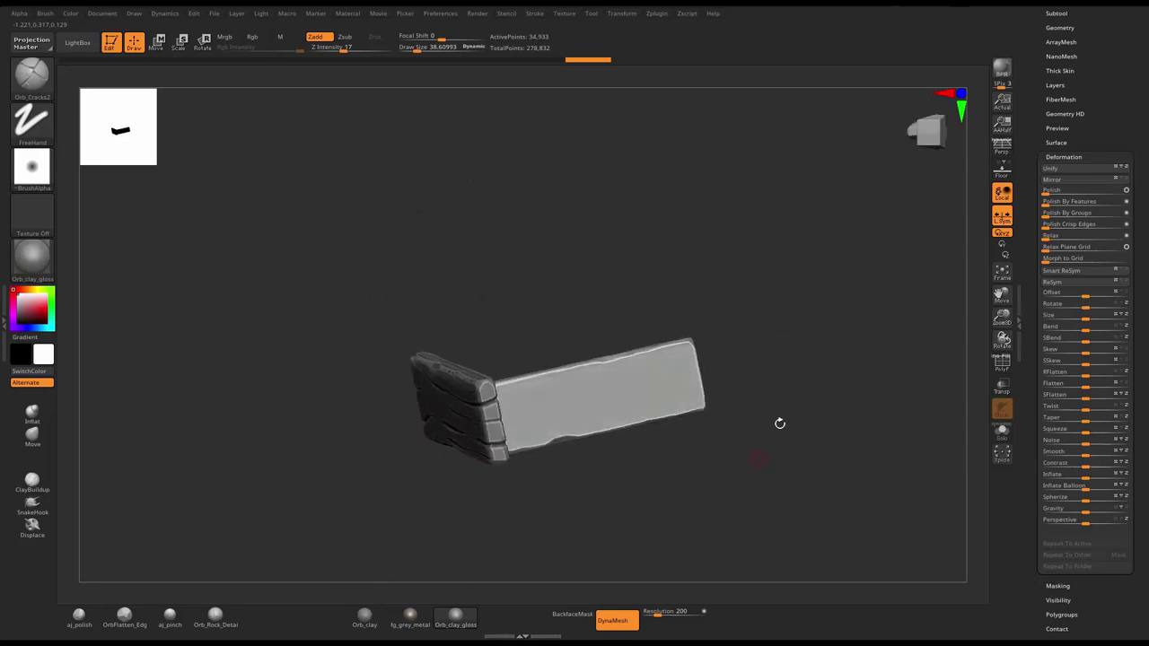
- Solo the plank, frame it, and select the DynaMesh Resolution field
click(1002, 433)
shift+drag(755, 360, 737, 332)
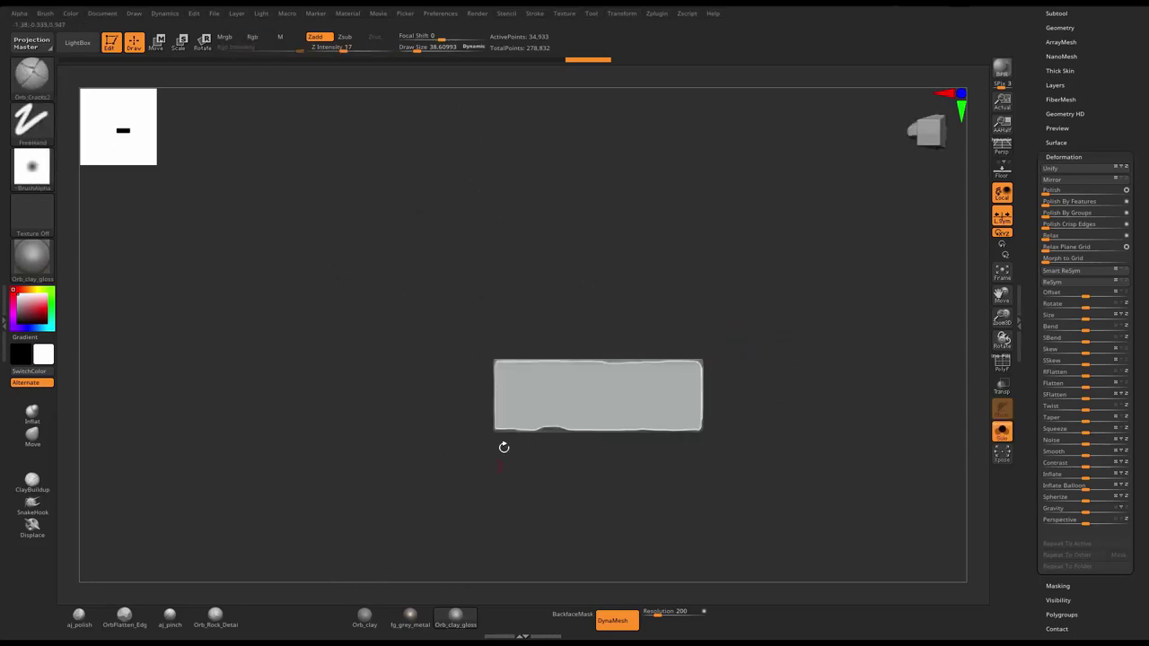
key(f)
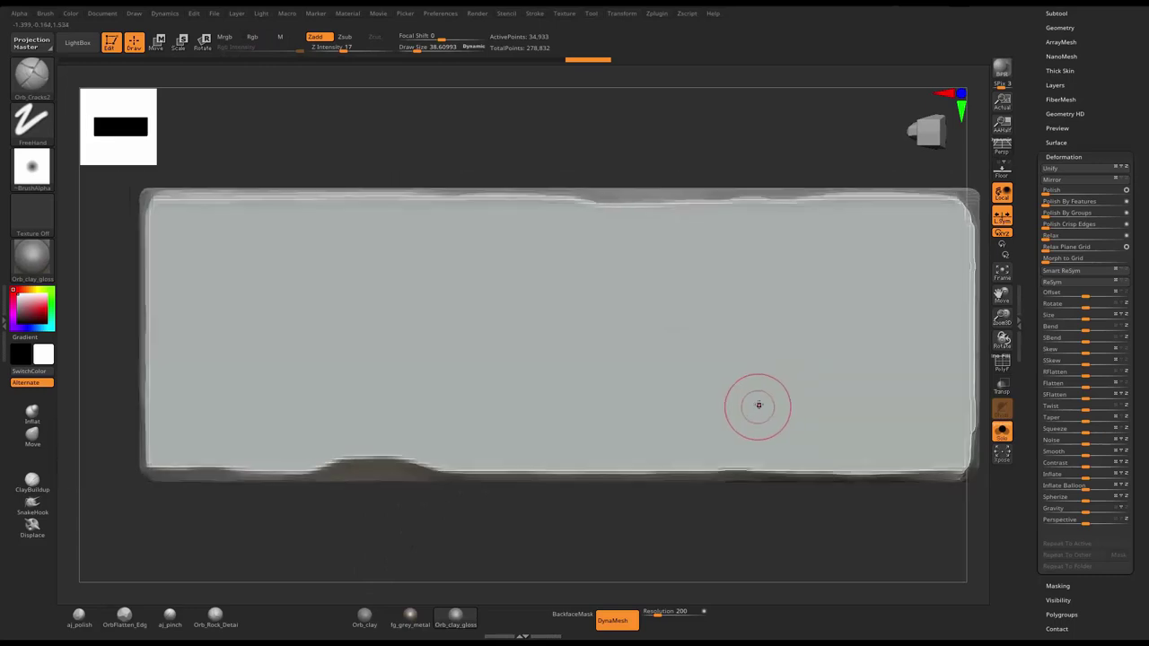
scroll(755, 399, down, 4)
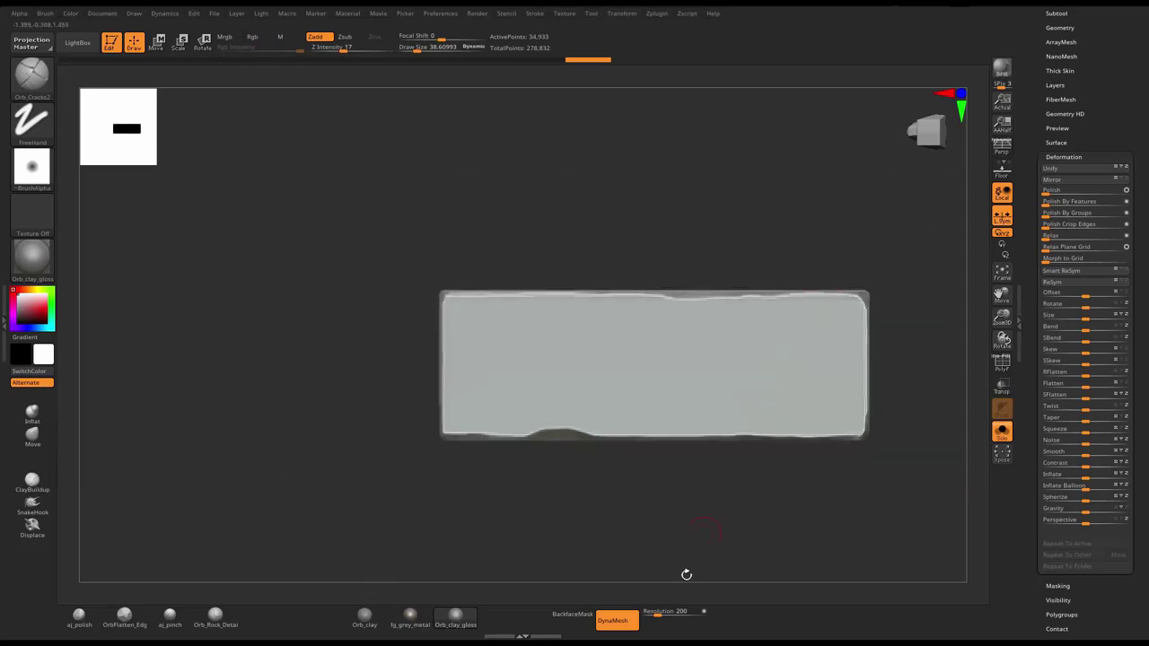
click(665, 611)
- DynaMesh the plank at resolution 432 and make the brush slightly smaller
text(432)
key(Return)
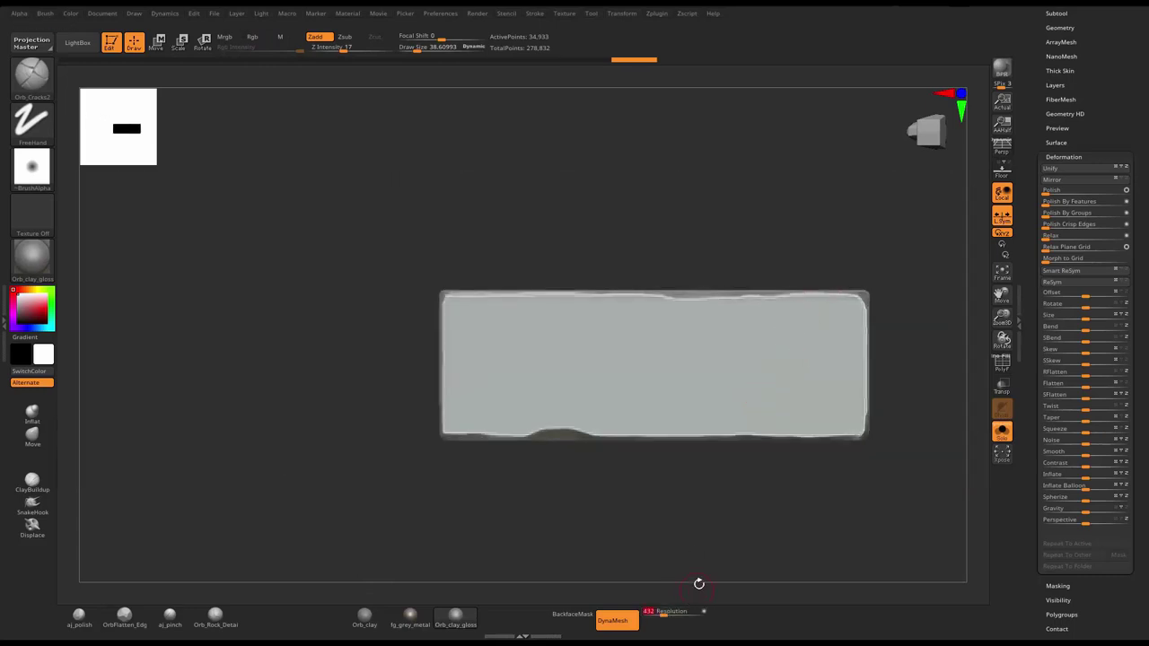
mouse_move(766, 465)
ctrl+mouse_down()
mouse_move(826, 349)
mouse_move(381, 352)
ctrl+mouse_up()
key(s)
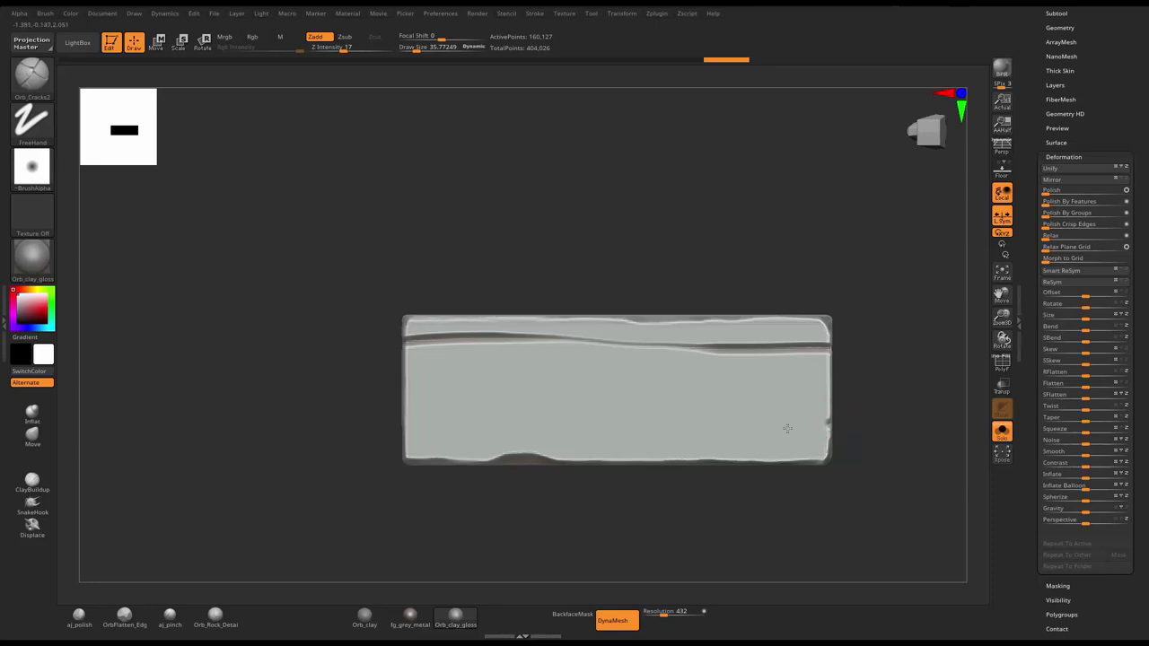
- Carve crossways cracks across the lower and middle parts of the plank
drag(832, 424, 409, 433)
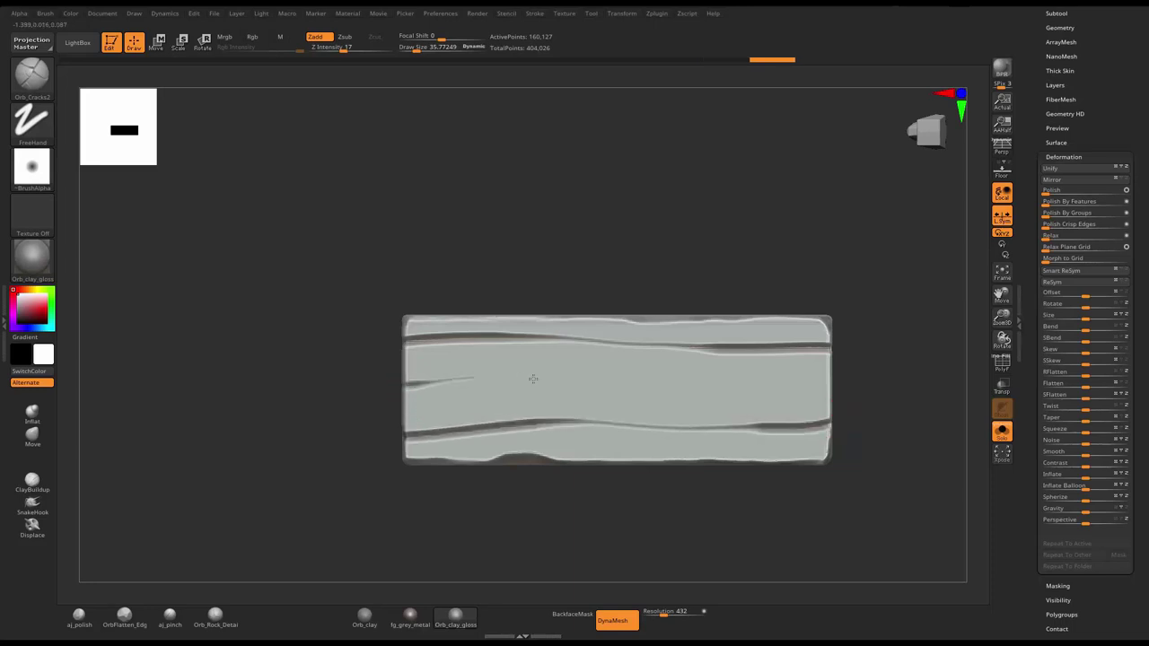
mouse_move(533, 379)
mouse_down()
mouse_move(829, 372)
mouse_move(753, 379)
mouse_move(834, 382)
mouse_up()
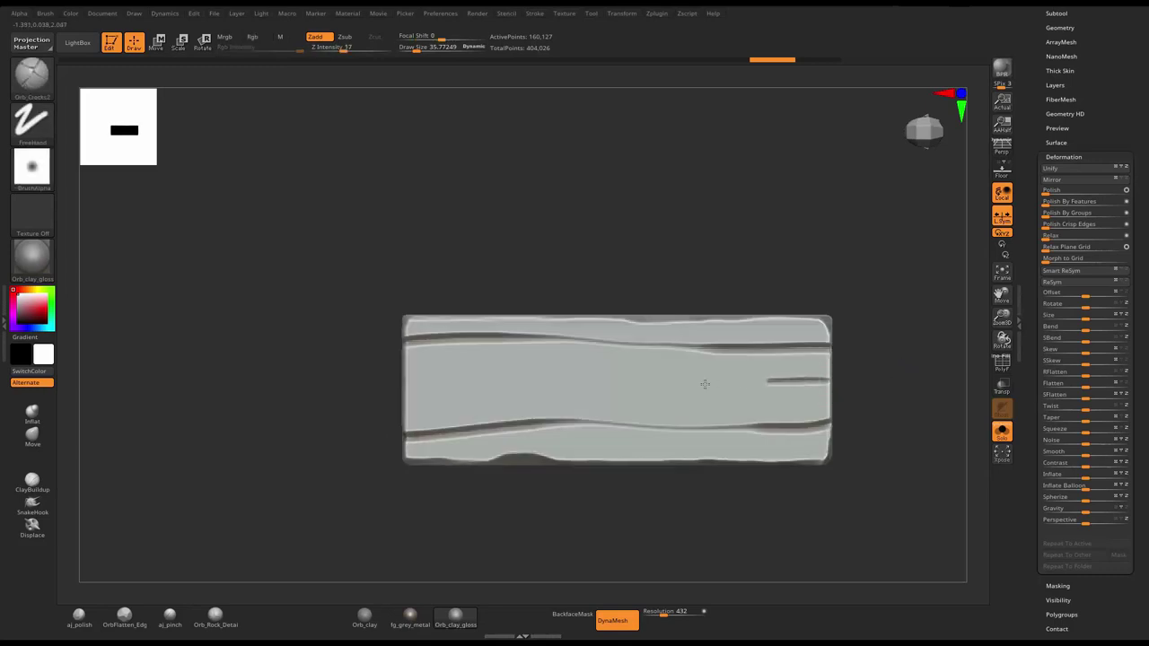
drag(486, 379, 382, 390)
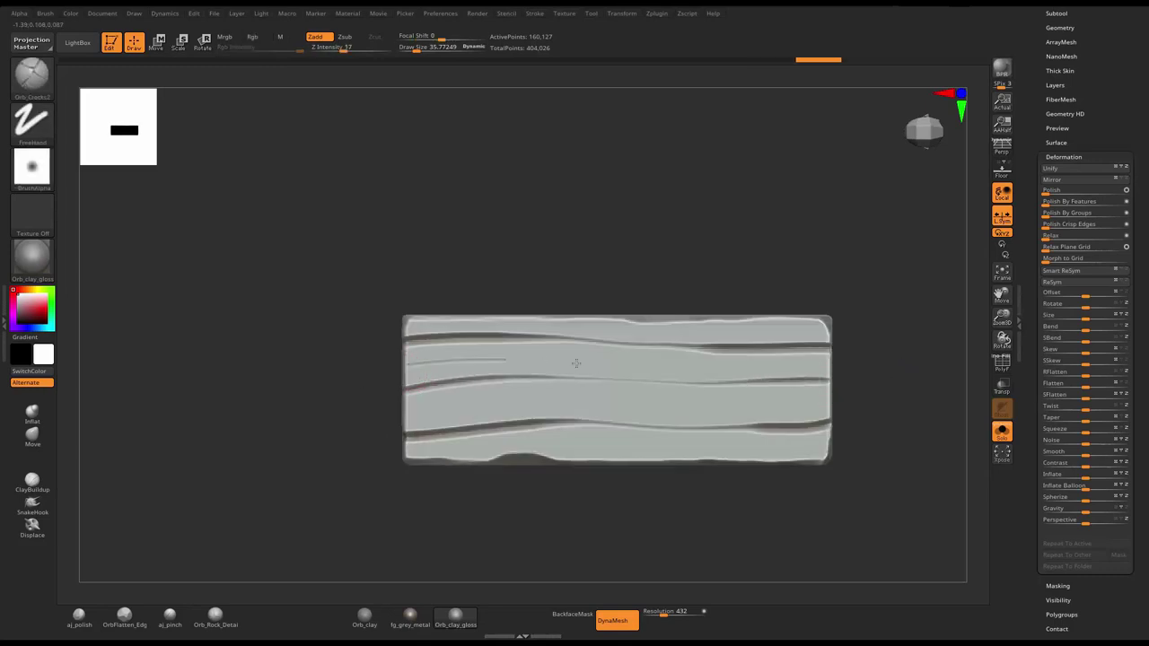
drag(576, 363, 844, 419)
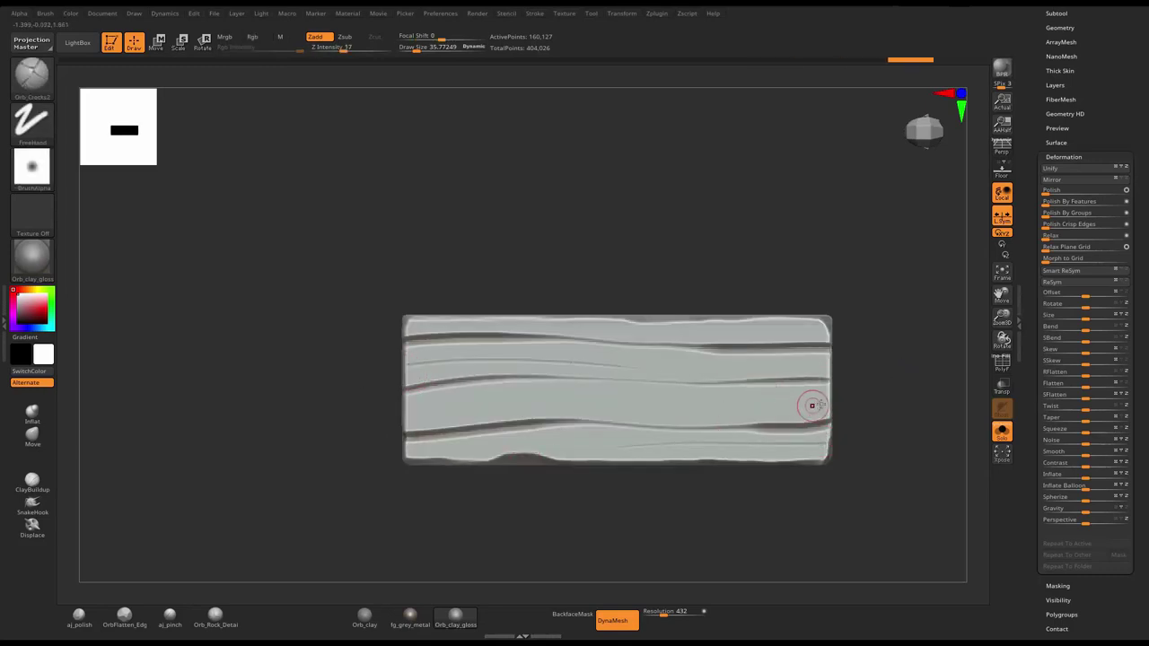
- Rotate the plank through side views and snap it to a flat front view
shift+drag(848, 396, 827, 339)
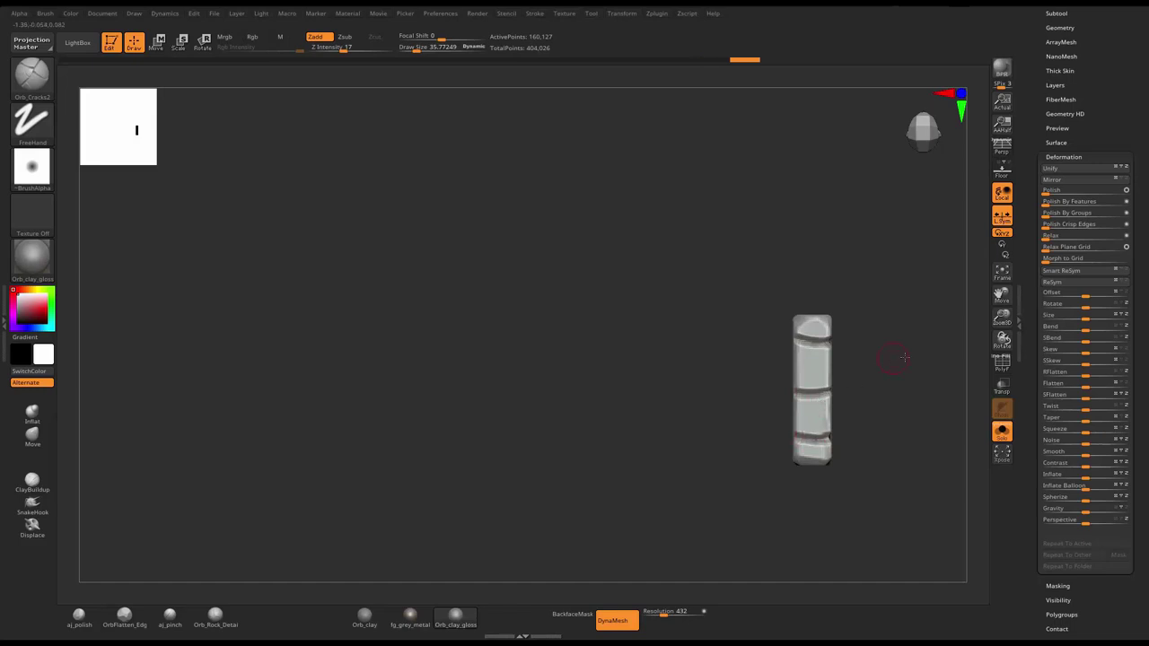
shift+drag(904, 358, 607, 353)
shift+drag(485, 332, 701, 333)
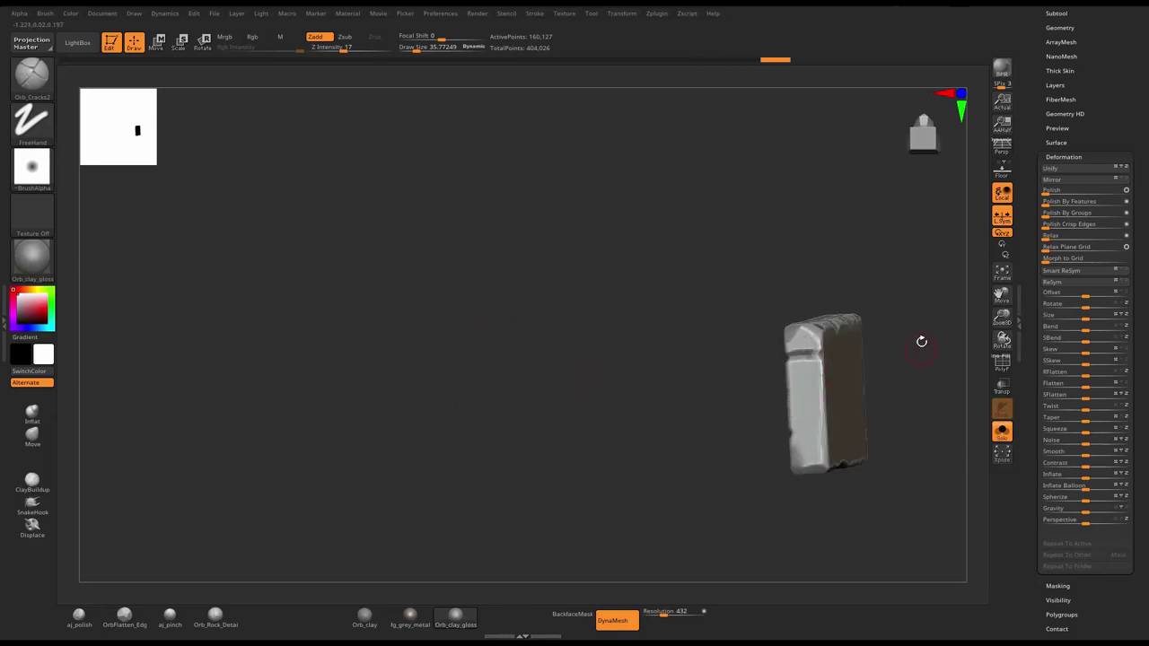
drag(922, 341, 898, 339)
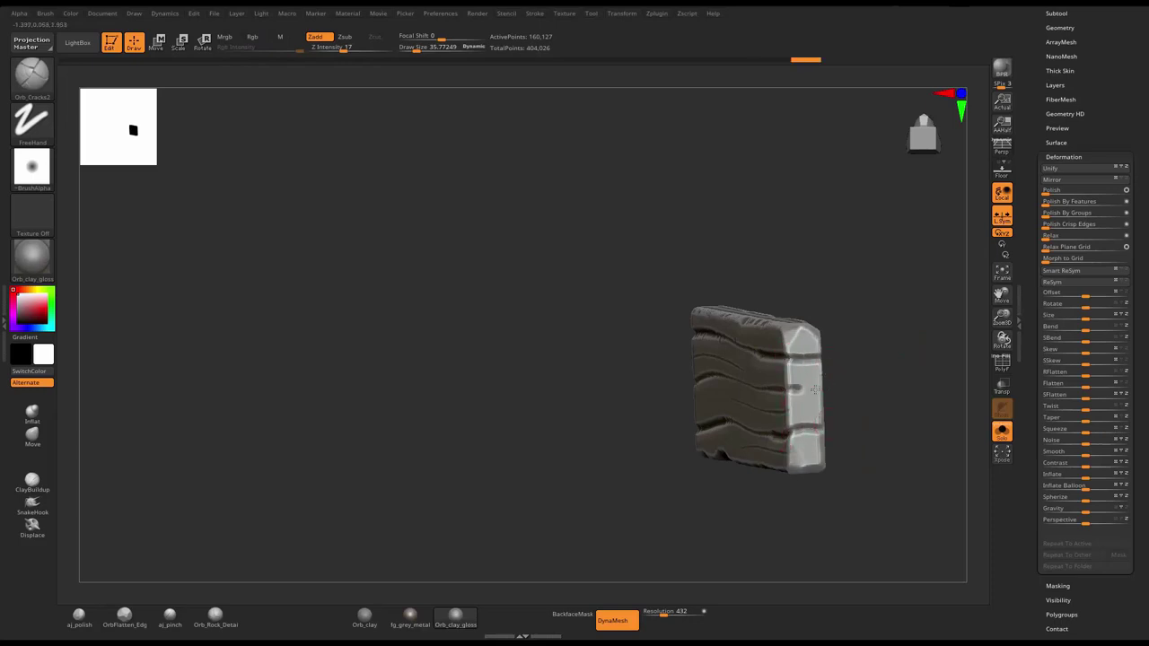
mouse_move(815, 390)
shift+mouse_down()
mouse_move(649, 364)
mouse_move(558, 318)
shift+mouse_up()
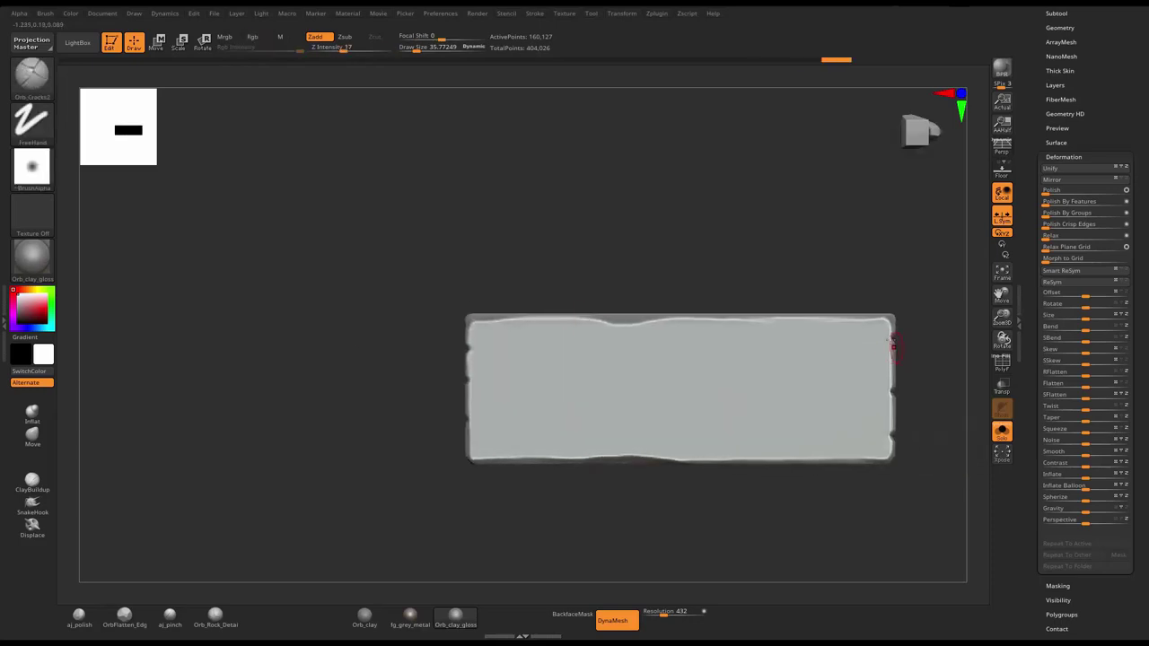
- Carve three wavy horizontal Orb_Cracks grooves across the plank face, undoing one misplaced stroke
drag(877, 338, 672, 341)
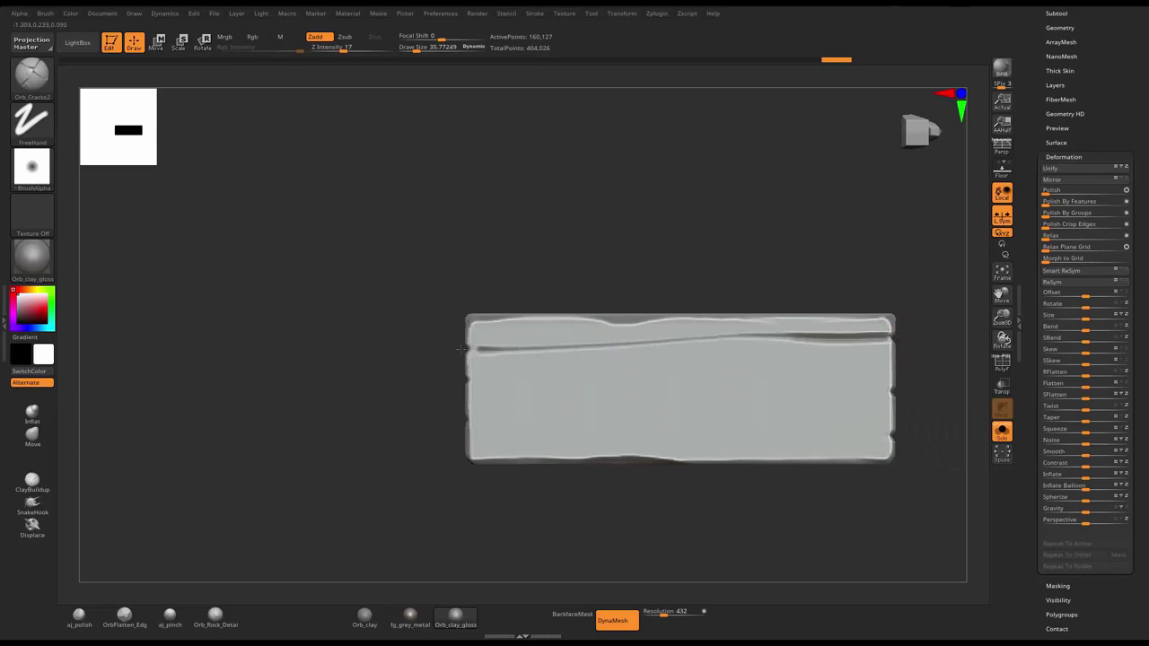
mouse_move(496, 379)
mouse_down()
mouse_move(865, 401)
mouse_move(577, 387)
mouse_up()
key(ctrl+z)
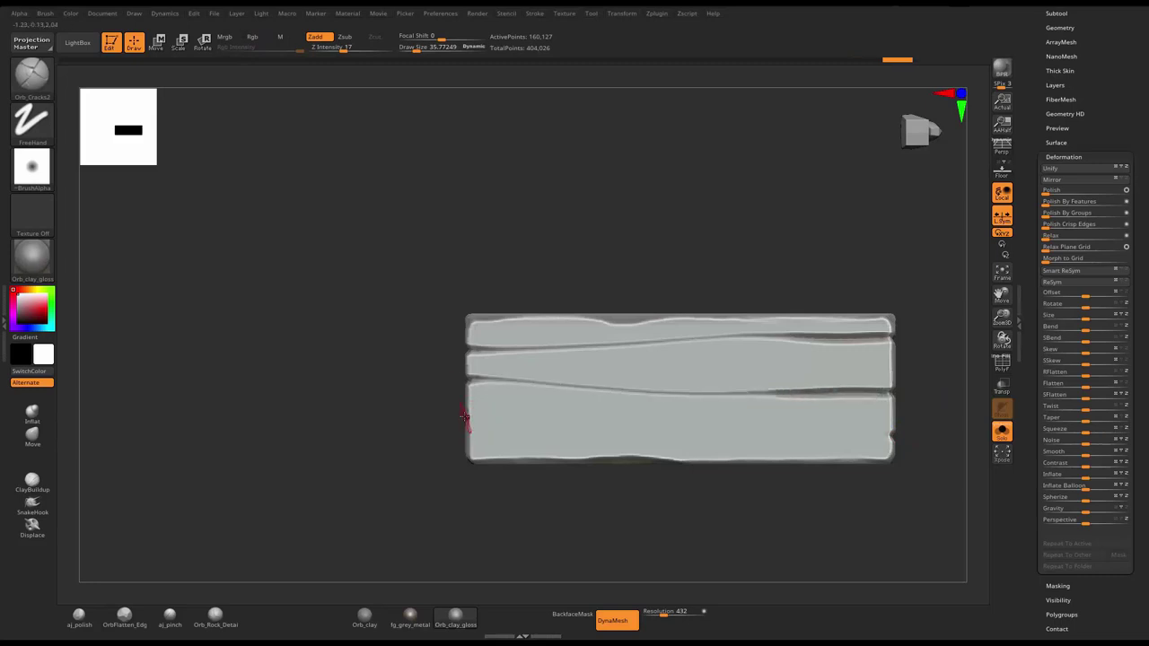
drag(466, 416, 589, 426)
drag(815, 446, 892, 437)
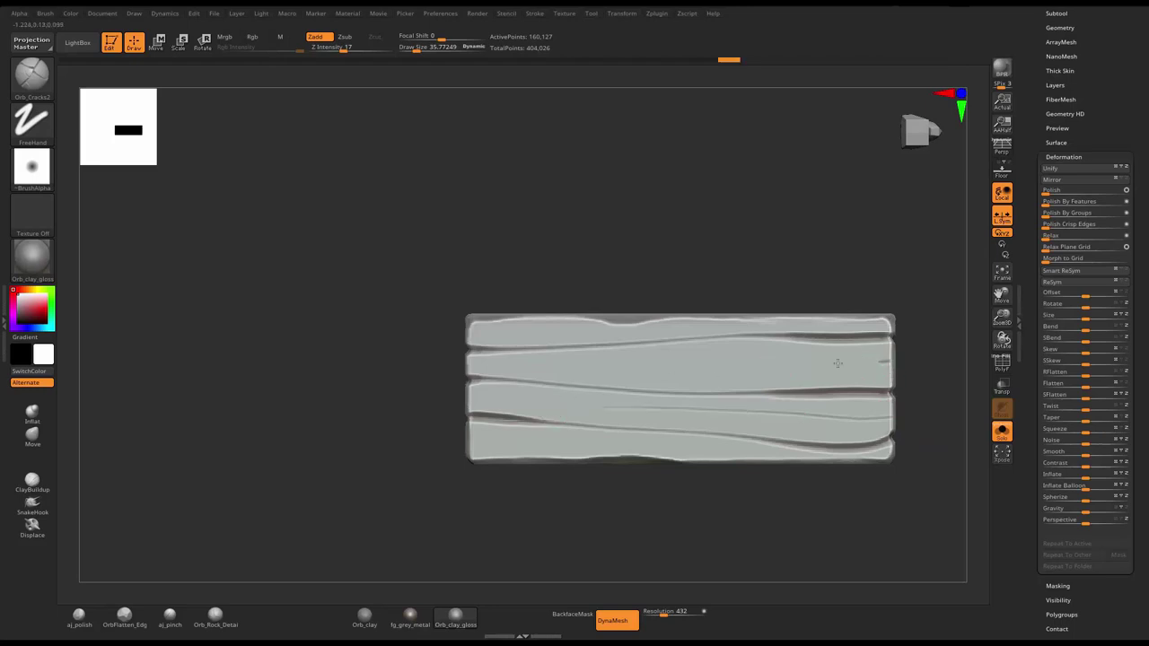
drag(838, 363, 661, 365)
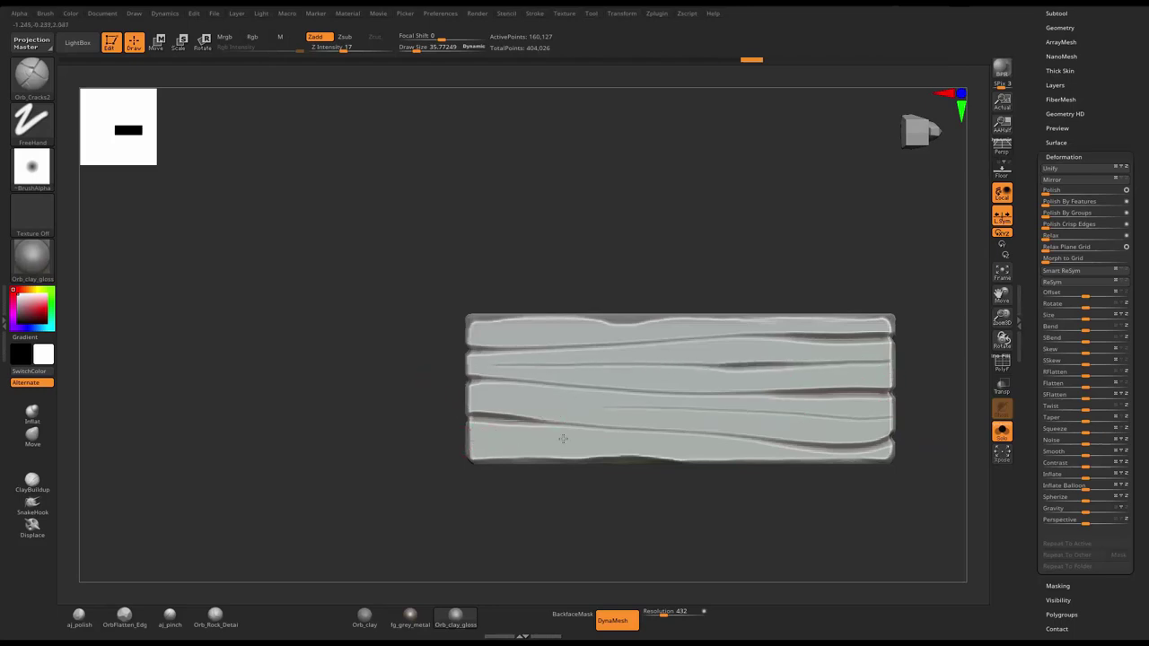
drag(760, 244, 678, 378)
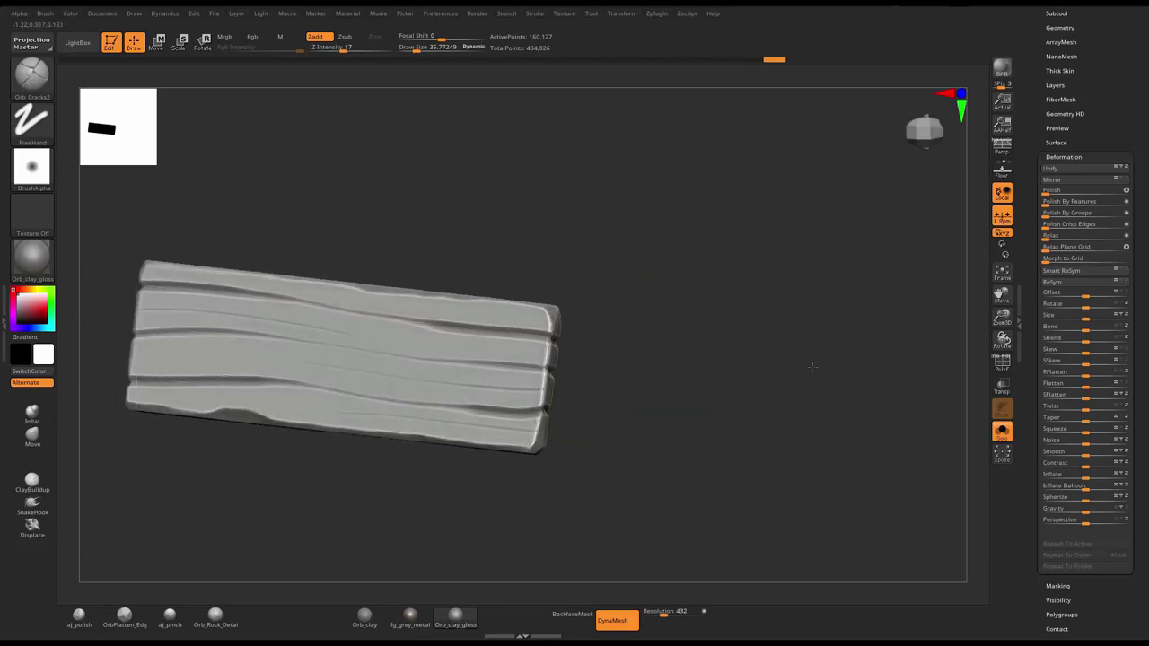
- Turn off Solo and move the first end board into line with the walls
click(1002, 432)
mouse_move(826, 380)
mouse_down()
mouse_move(795, 367)
mouse_move(667, 465)
mouse_up()
key(w)
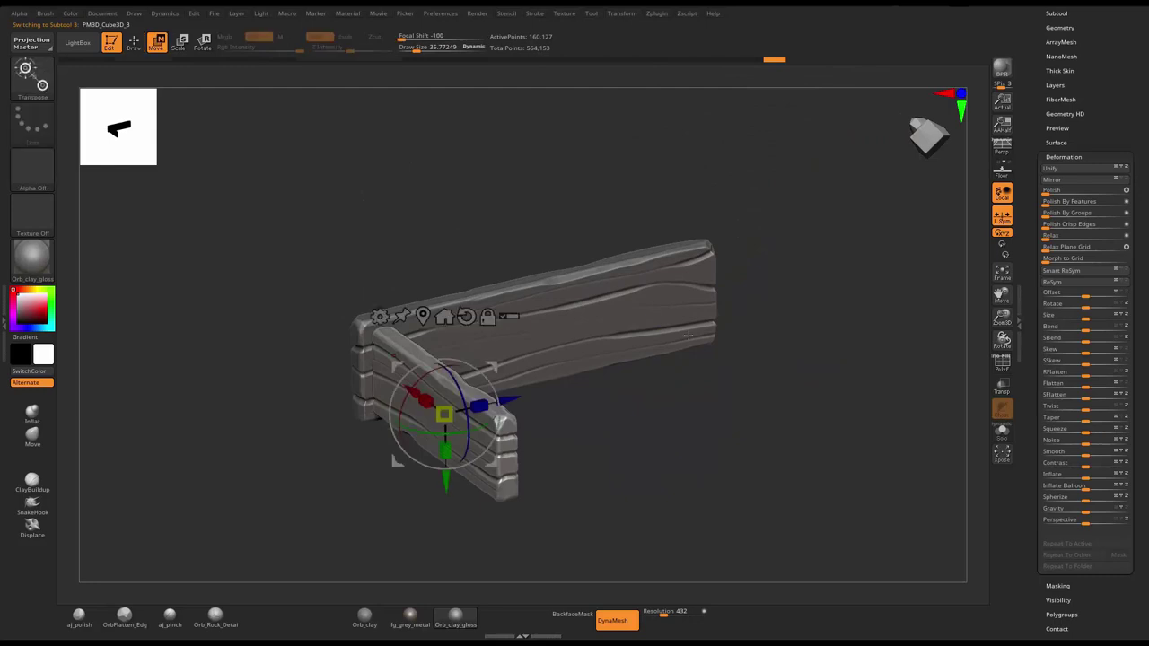
drag(687, 335, 808, 377)
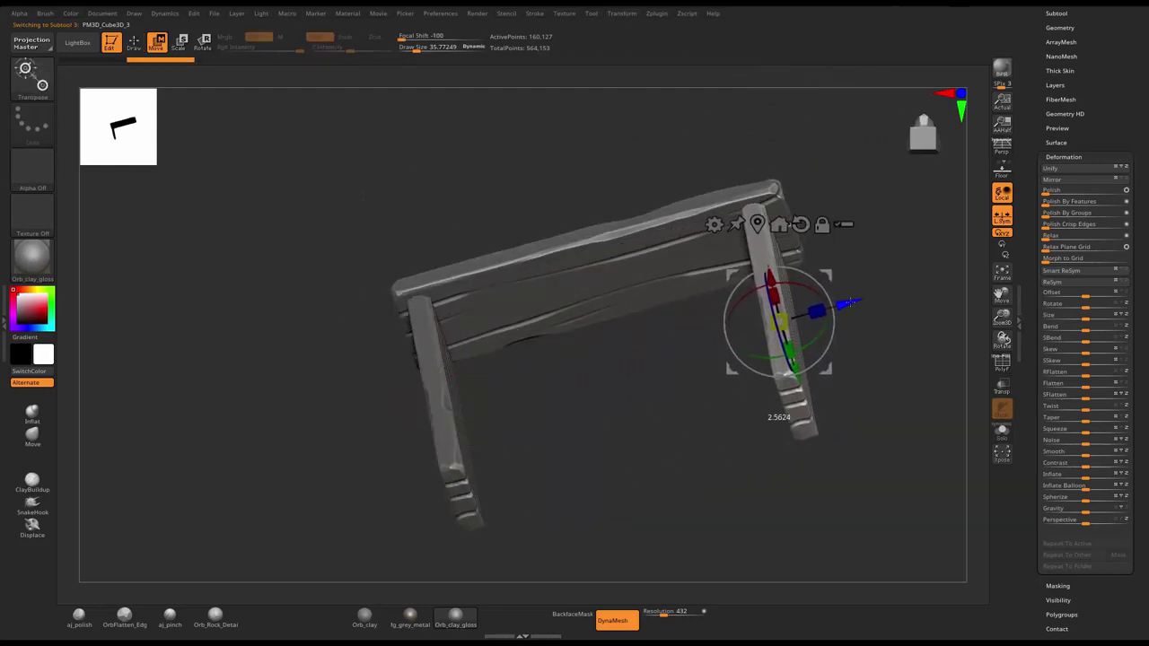
key(q)
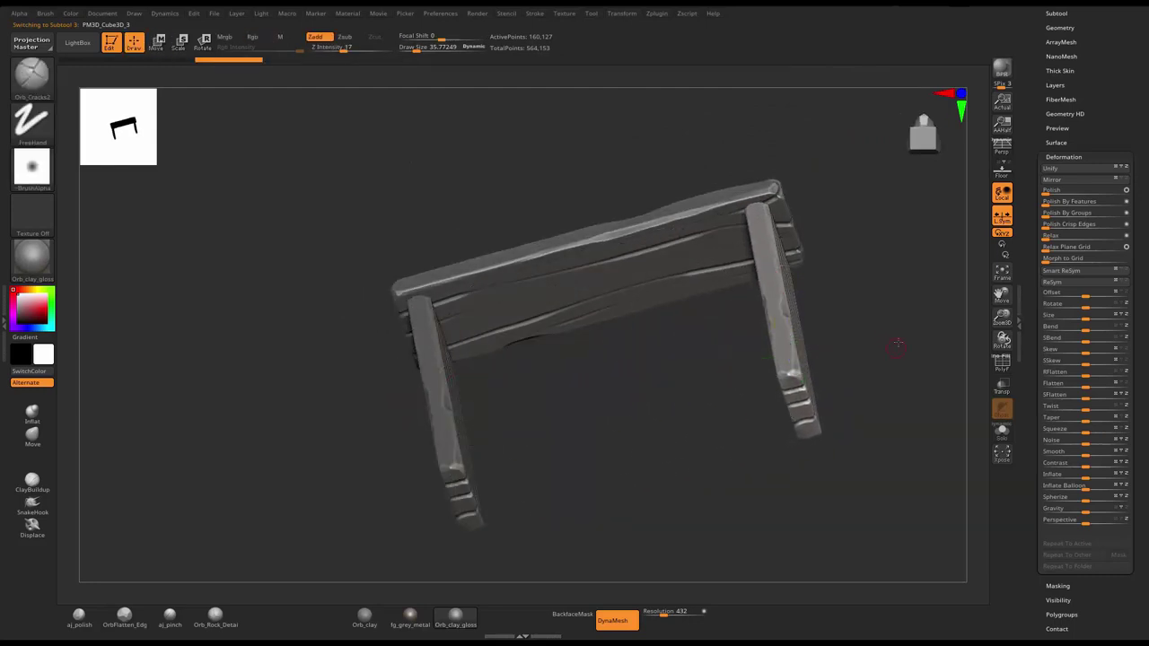
mouse_move(893, 341)
mouse_down()
mouse_move(901, 299)
mouse_move(677, 372)
mouse_up()
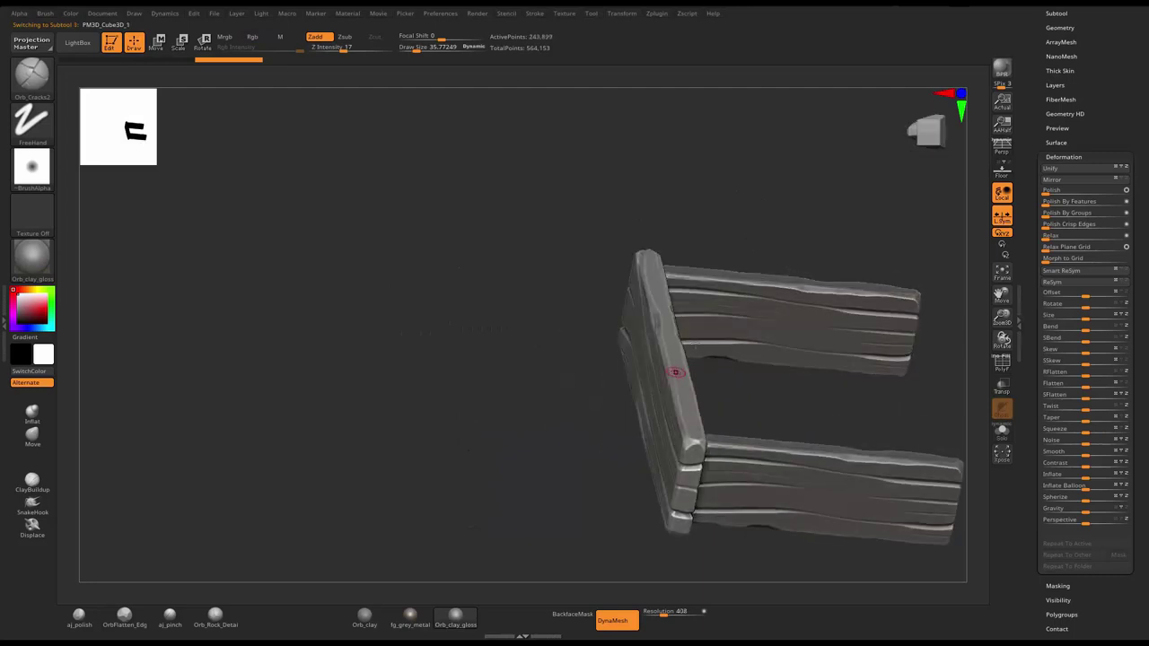
- Select the other end board and move it into place to close the rectangle
alt+click(664, 377)
key(w)
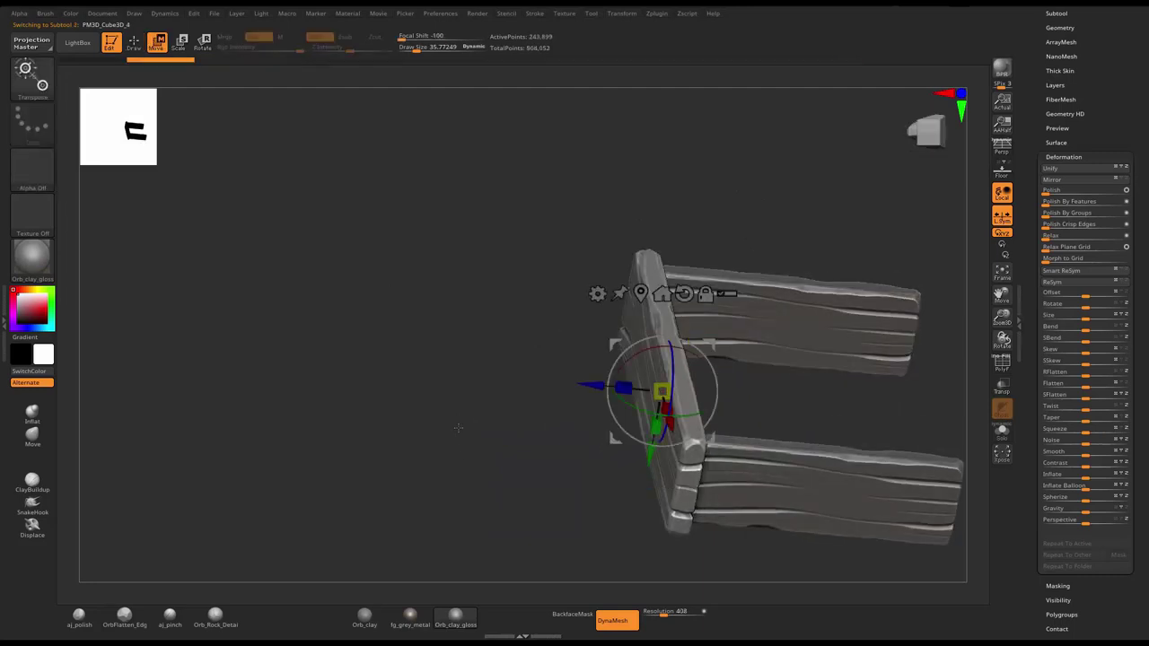
drag(458, 428, 737, 373)
key(q)
mouse_move(890, 380)
mouse_down()
mouse_move(926, 295)
mouse_move(927, 355)
mouse_move(931, 228)
mouse_move(1023, 184)
mouse_up()
- Append a Cube3D subtool and flatten it into a thin slab with the Move gizmo
click(1056, 12)
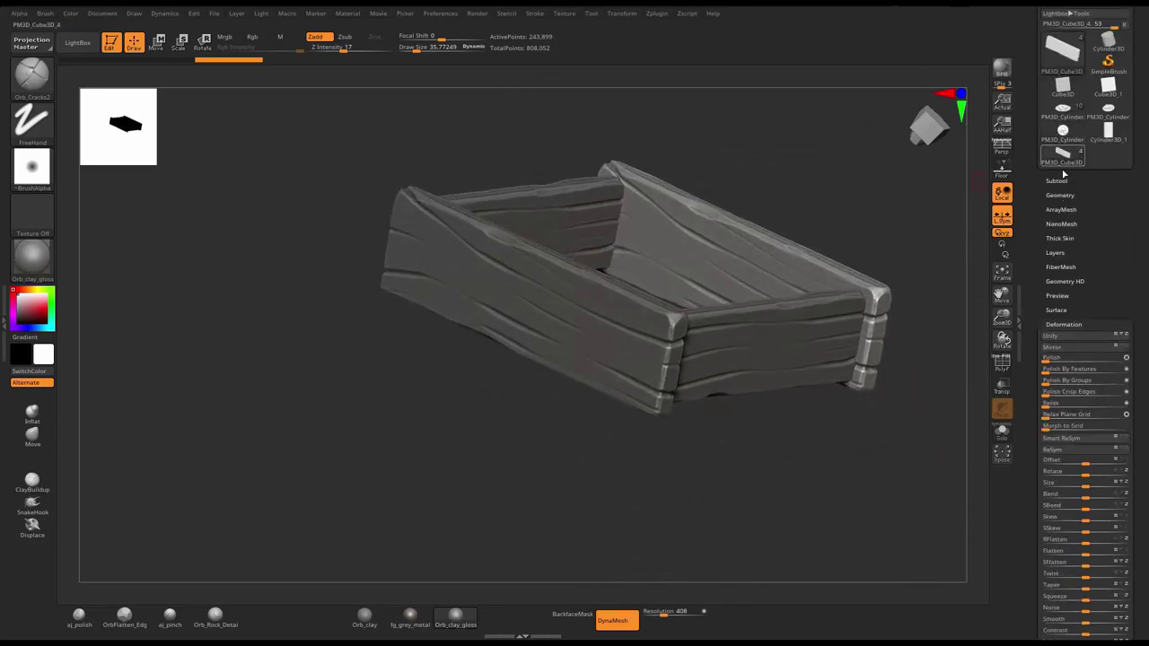
click(1099, 343)
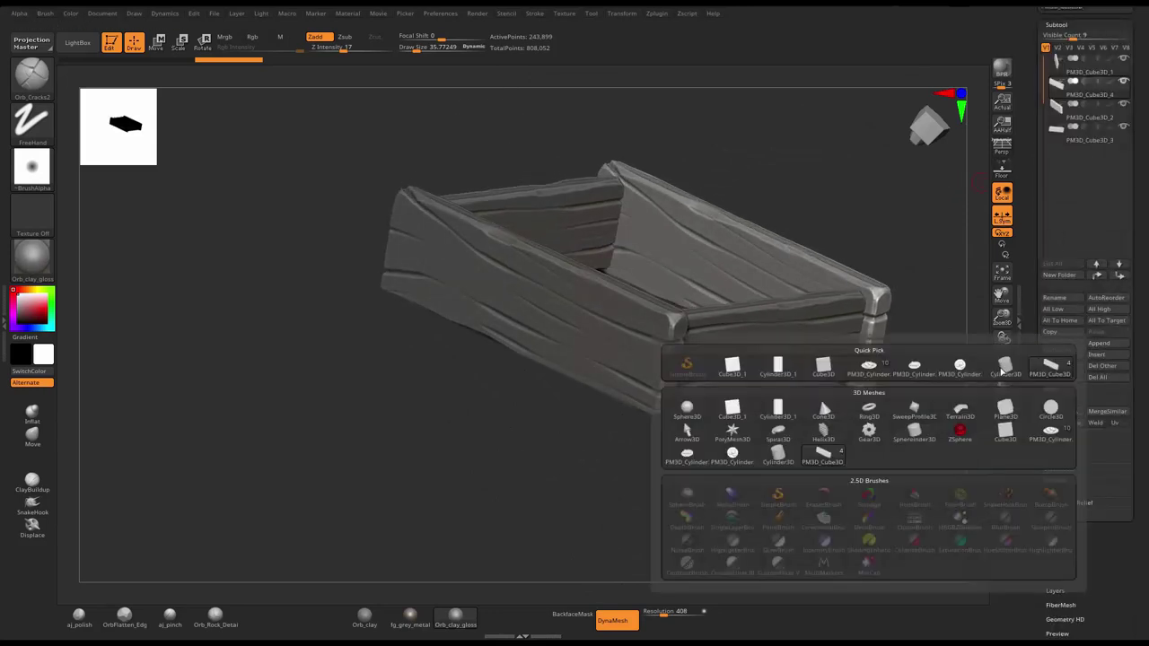
click(738, 413)
shift+drag(808, 467, 803, 272)
key(w)
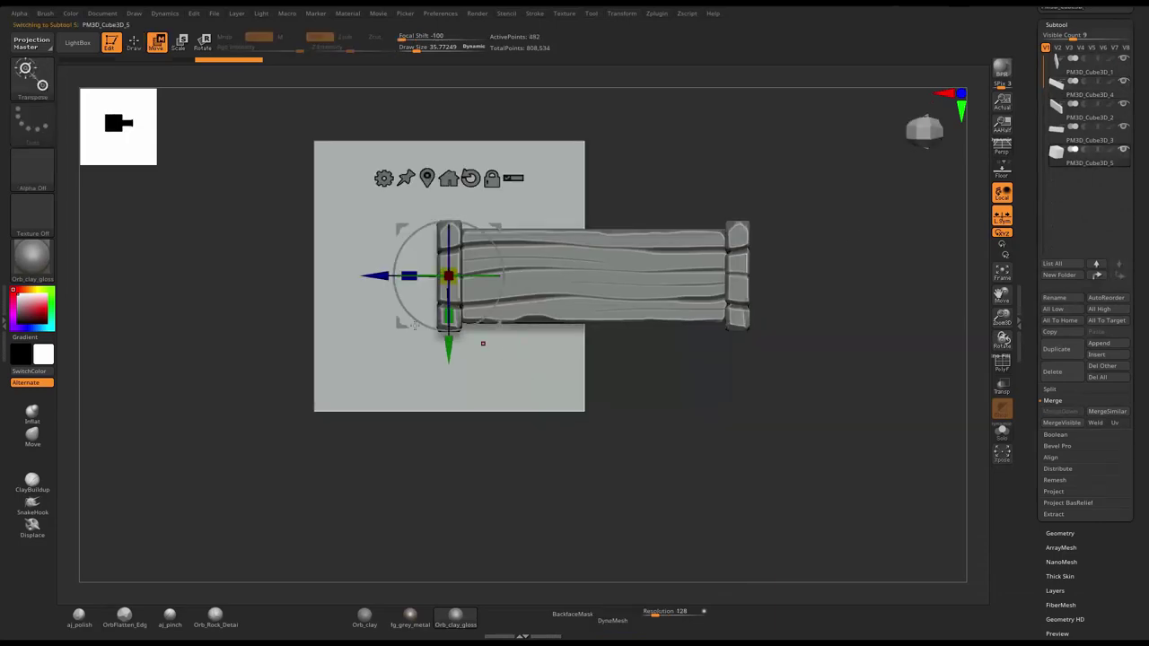
drag(449, 275, 598, 274)
mouse_move(600, 316)
mouse_down()
mouse_move(600, 357)
mouse_move(599, 323)
mouse_up()
mouse_move(600, 276)
mouse_down()
mouse_move(600, 245)
mouse_move(600, 314)
mouse_up()
alt+drag(791, 224, 770, 364)
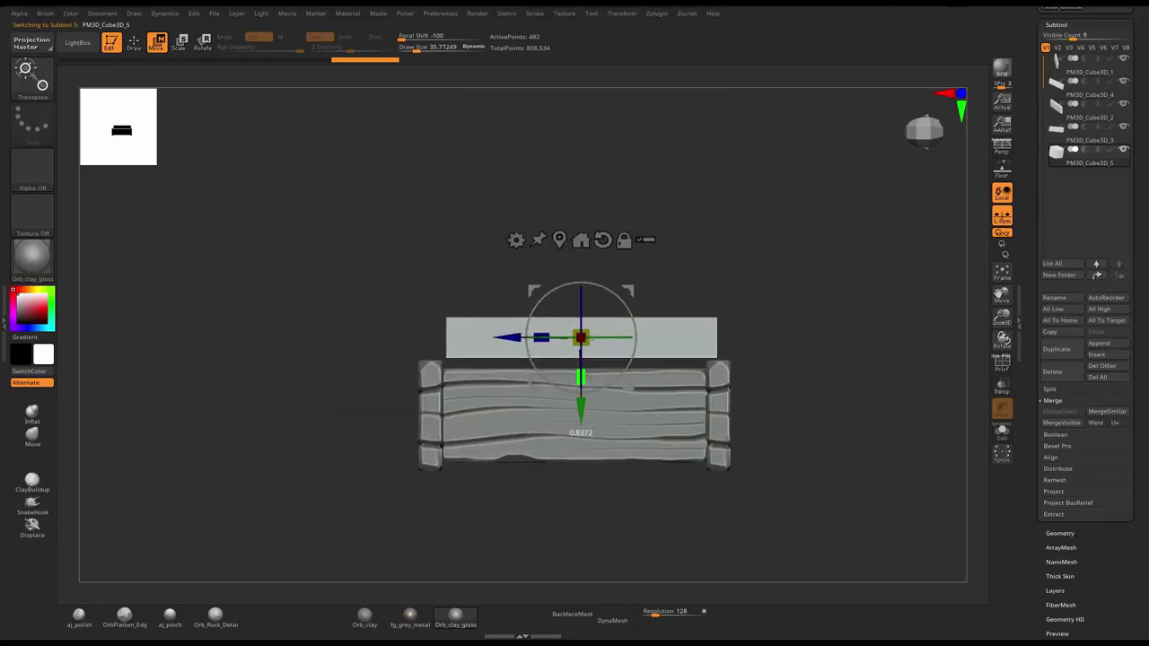
drag(581, 377, 597, 342)
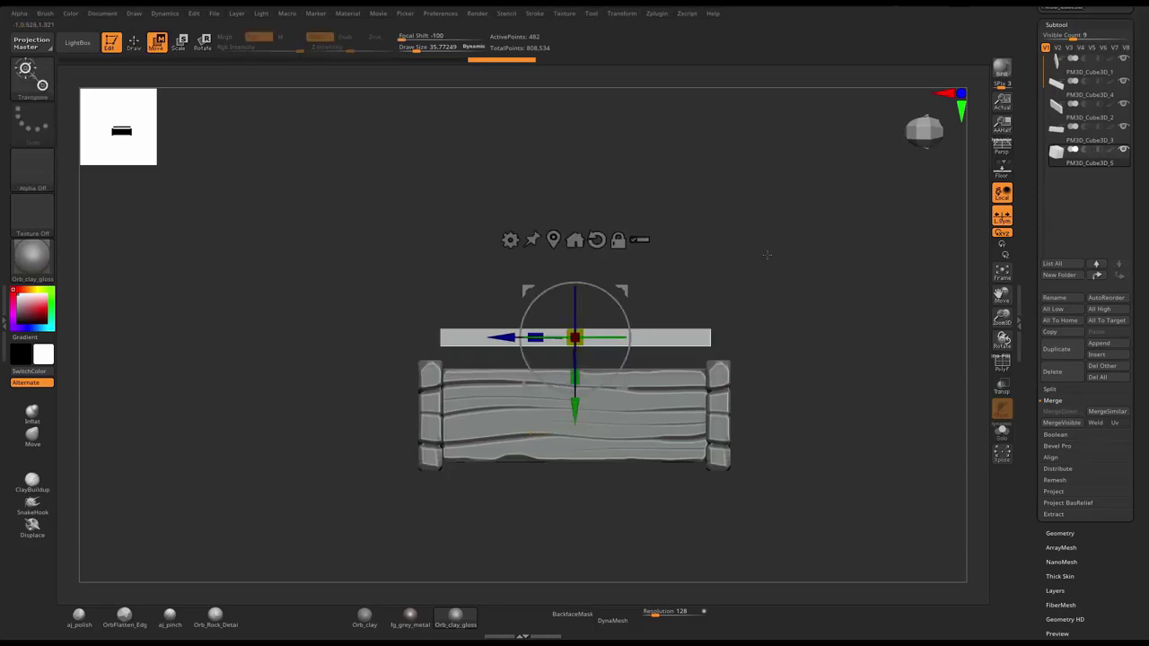
- Narrow, shrink and shift the slab so it fits between the crate's four walls
mouse_move(767, 255)
mouse_down()
mouse_move(887, 117)
mouse_move(628, 574)
mouse_move(599, 496)
mouse_up()
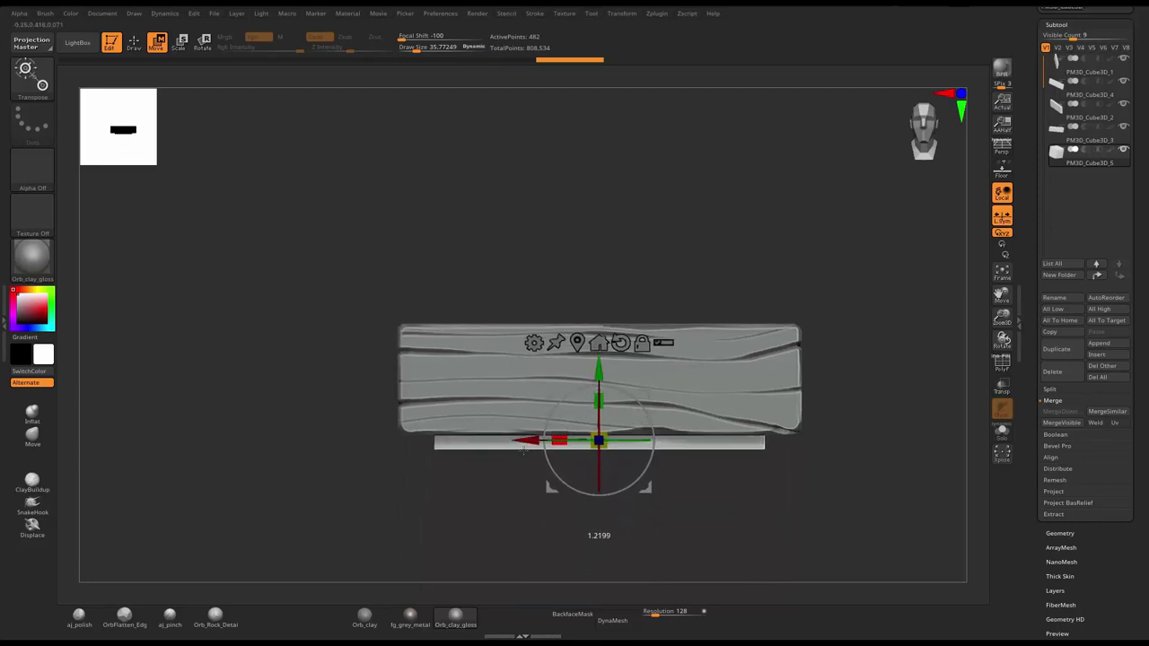
mouse_move(523, 449)
mouse_down()
mouse_move(538, 413)
mouse_move(531, 444)
mouse_up()
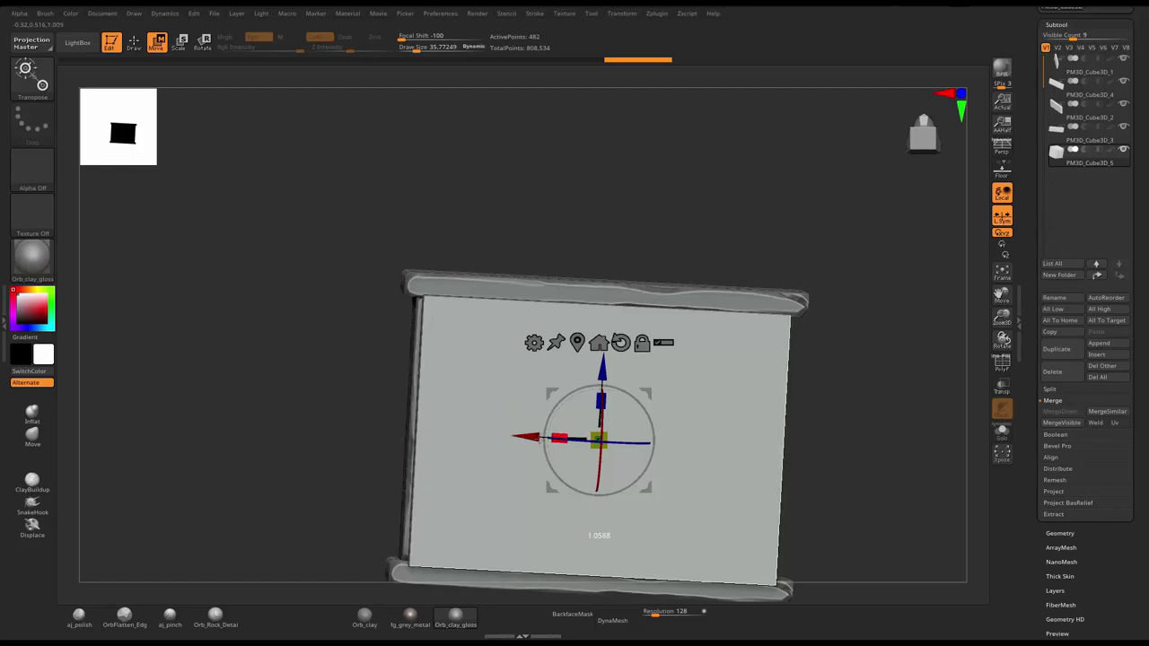
right_drag(531, 442, 559, 436)
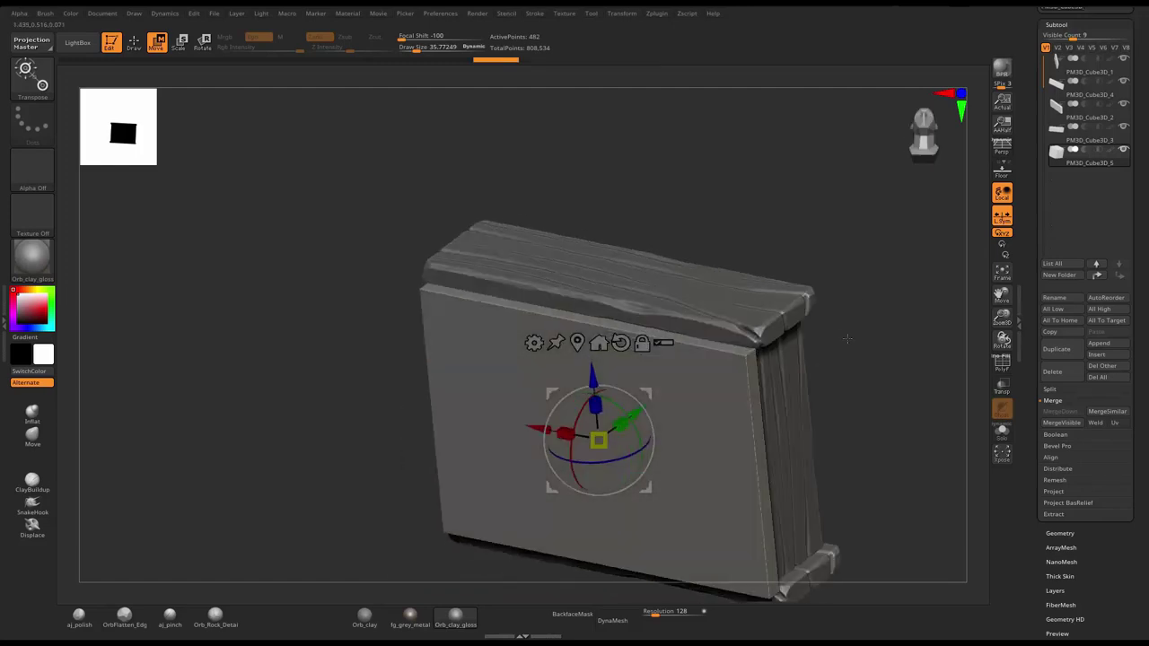
drag(560, 436, 558, 436)
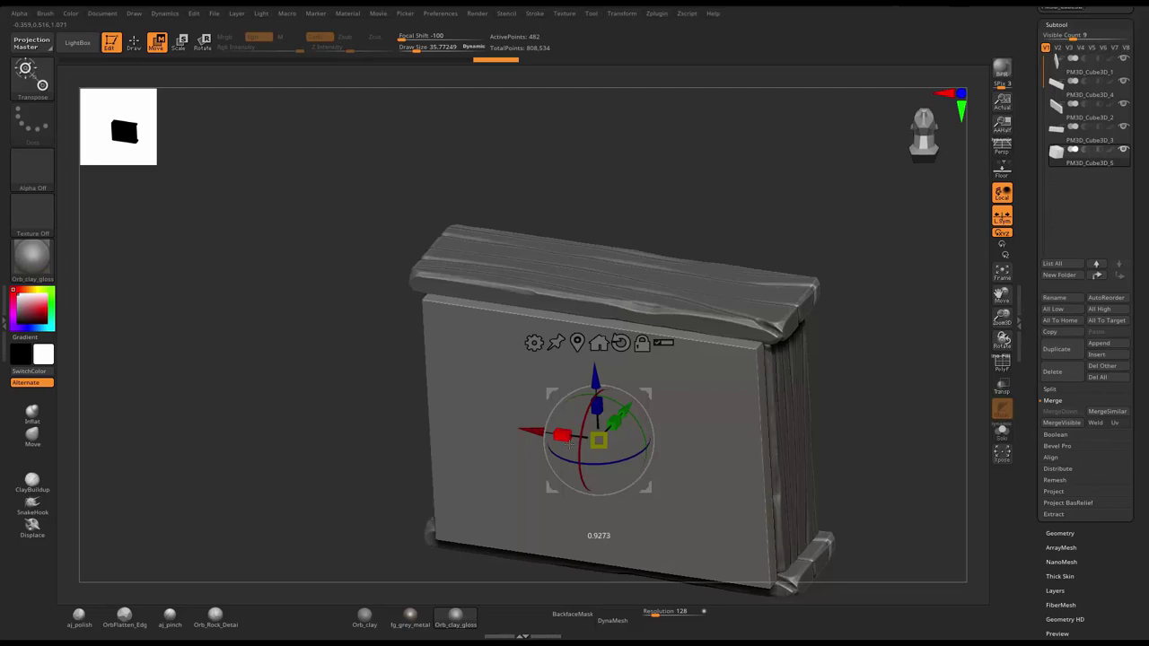
right_drag(559, 436, 606, 428)
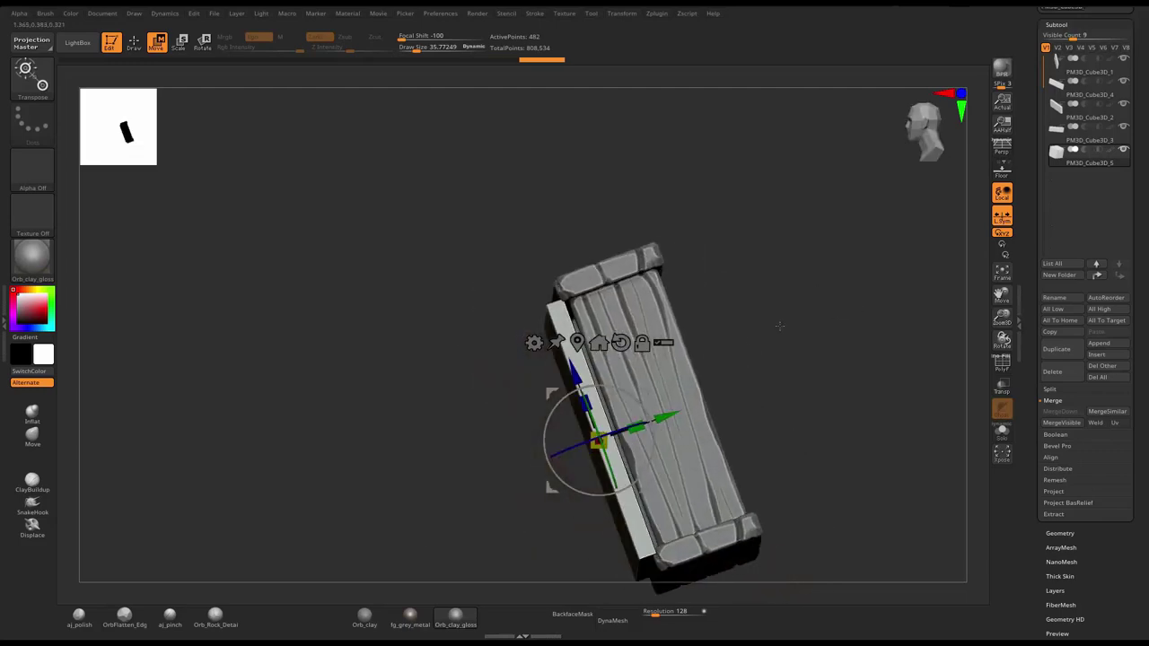
mouse_move(607, 428)
mouse_down()
mouse_move(609, 452)
mouse_move(598, 452)
mouse_up()
shift+right_drag(749, 388, 759, 422)
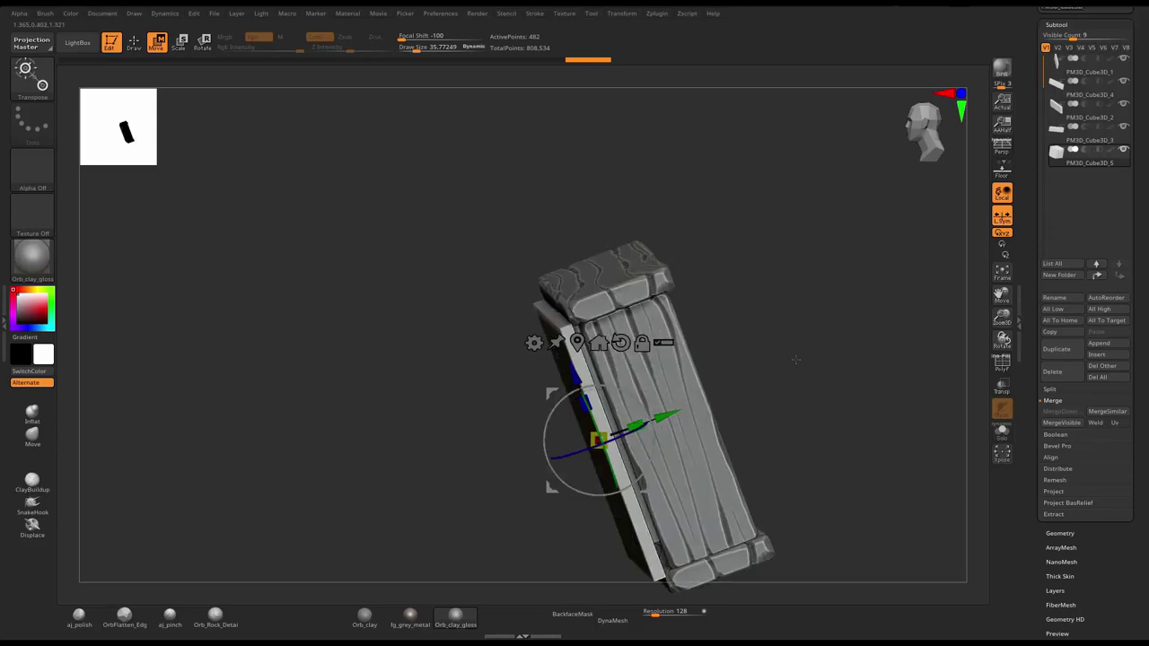
drag(665, 440, 680, 441)
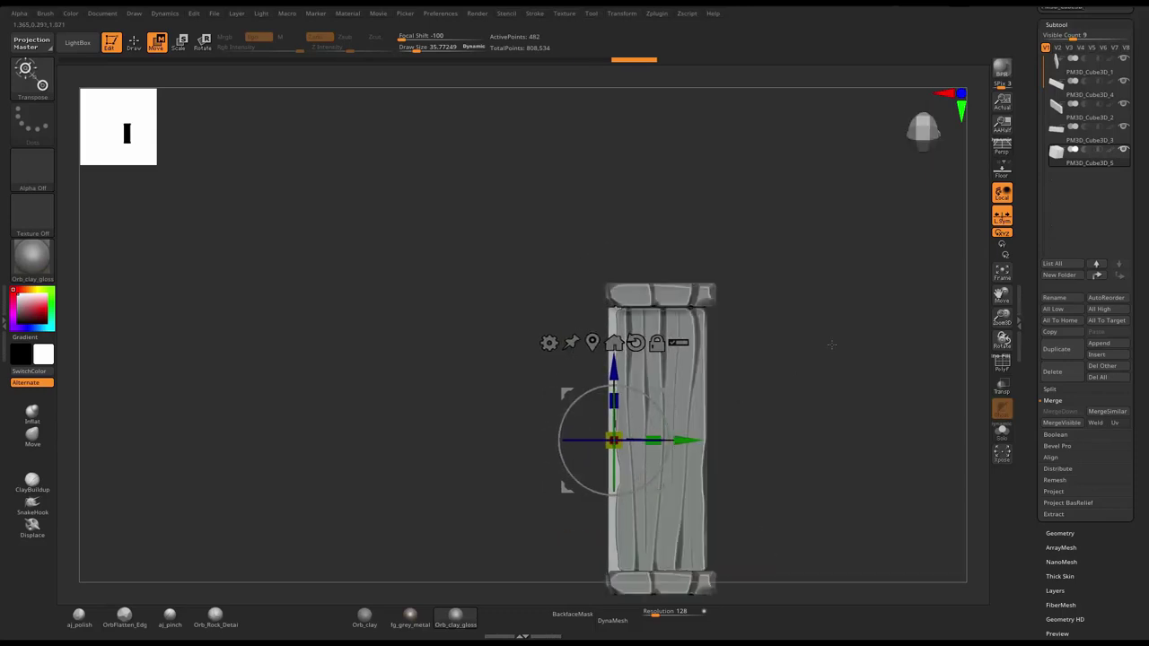
shift+right_drag(680, 442, 596, 429)
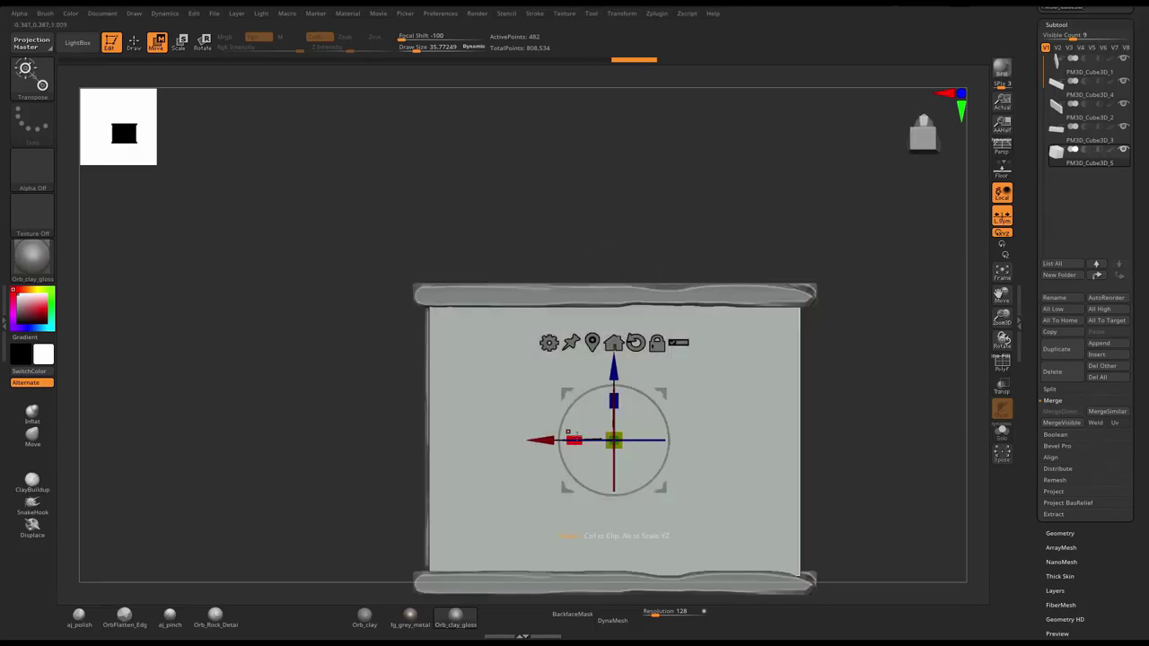
drag(577, 440, 584, 441)
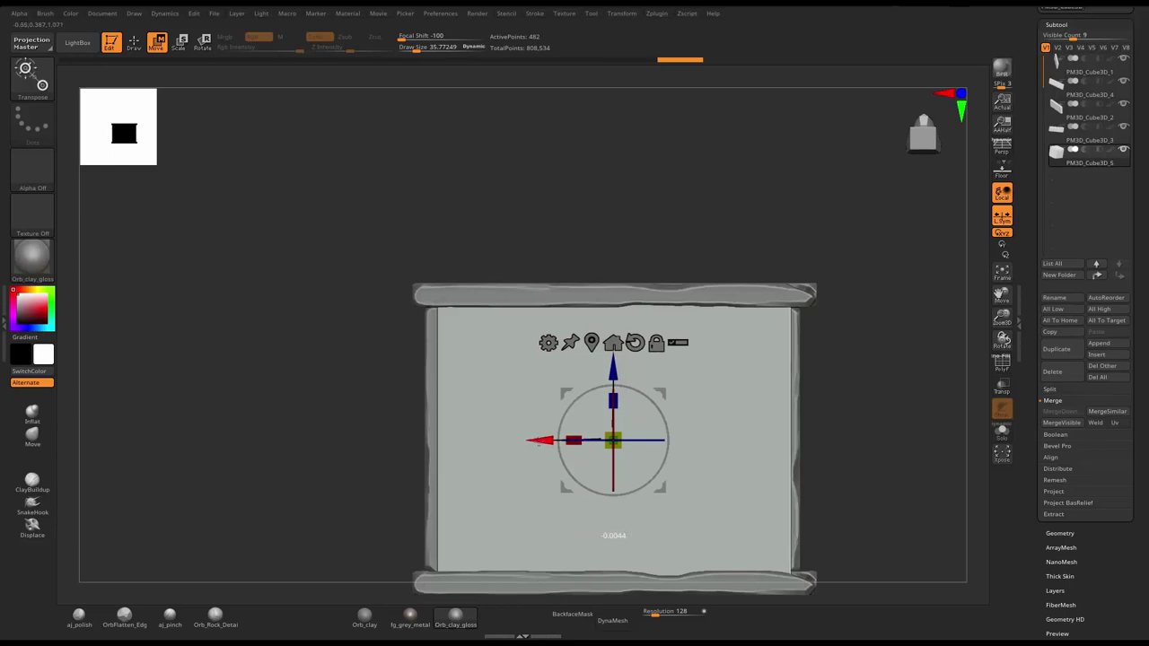
key(q)
right_drag(841, 341, 884, 259)
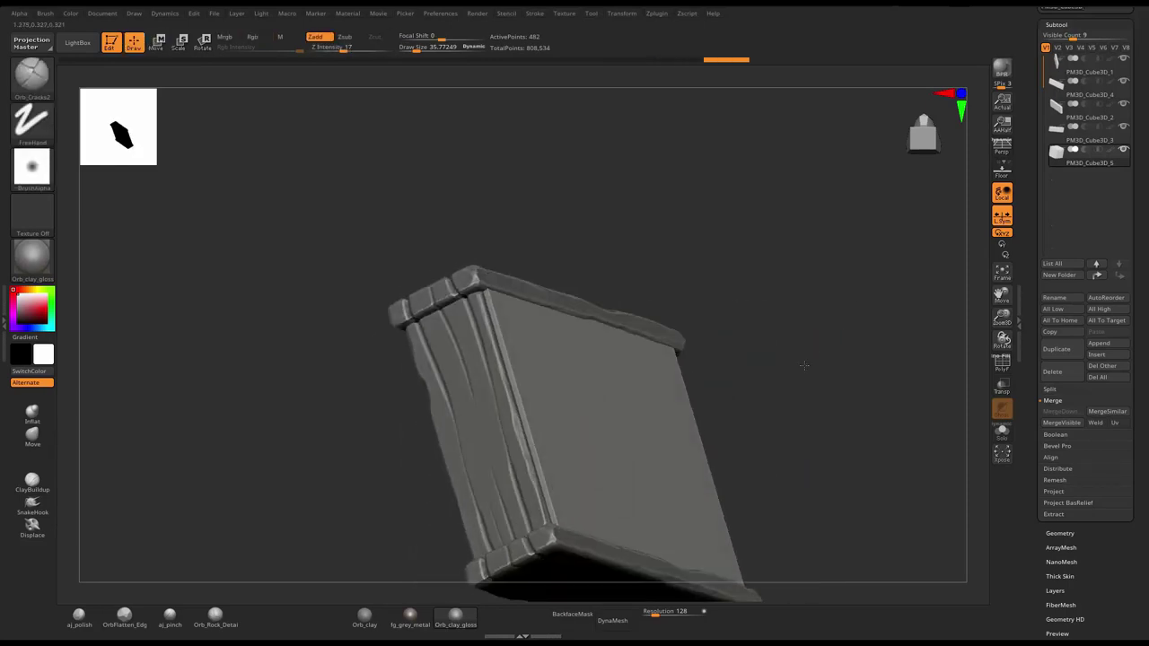
- Solo the slab and DynaMesh it at resolution 464, replacing an earlier 432 remesh
click(1003, 431)
mouse_move(880, 362)
right_down()
mouse_move(874, 287)
mouse_move(748, 351)
right_up()
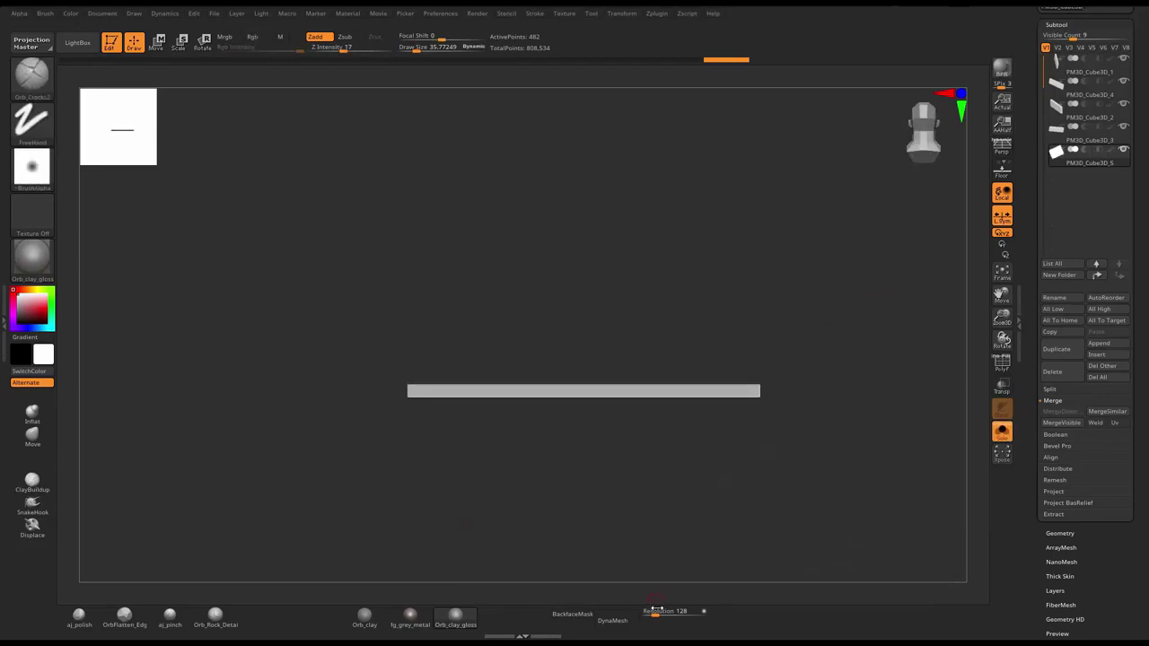
drag(663, 616, 666, 616)
mouse_move(900, 398)
mouse_down()
mouse_move(867, 372)
mouse_move(884, 399)
mouse_up()
key(ctrl+z)
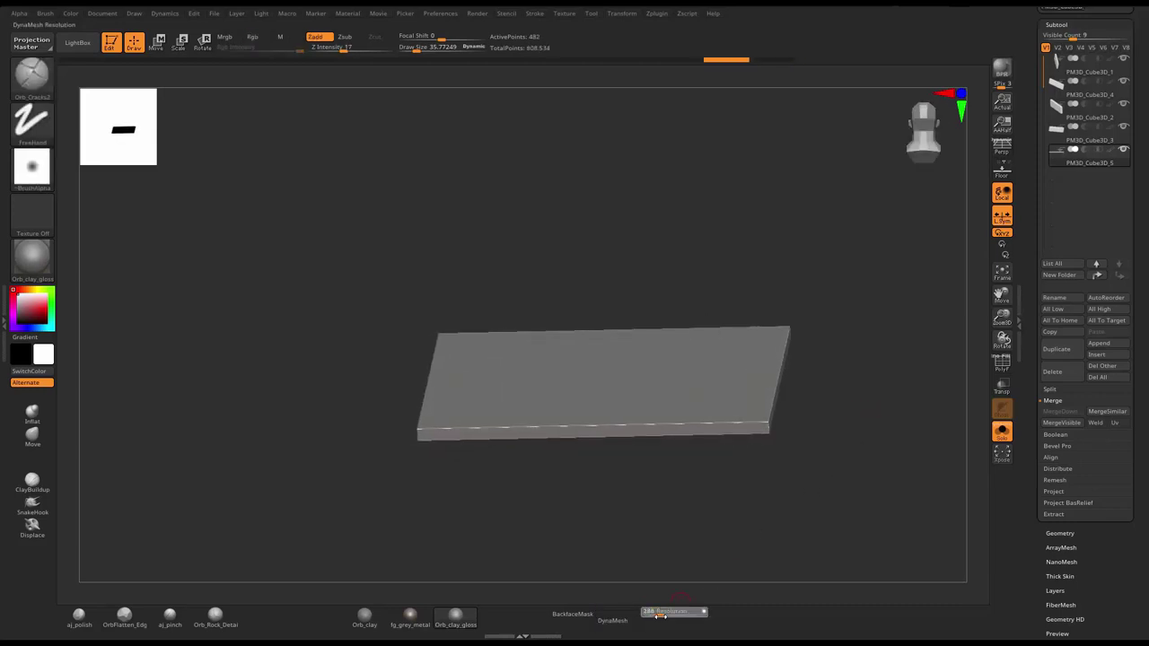
drag(664, 615, 670, 615)
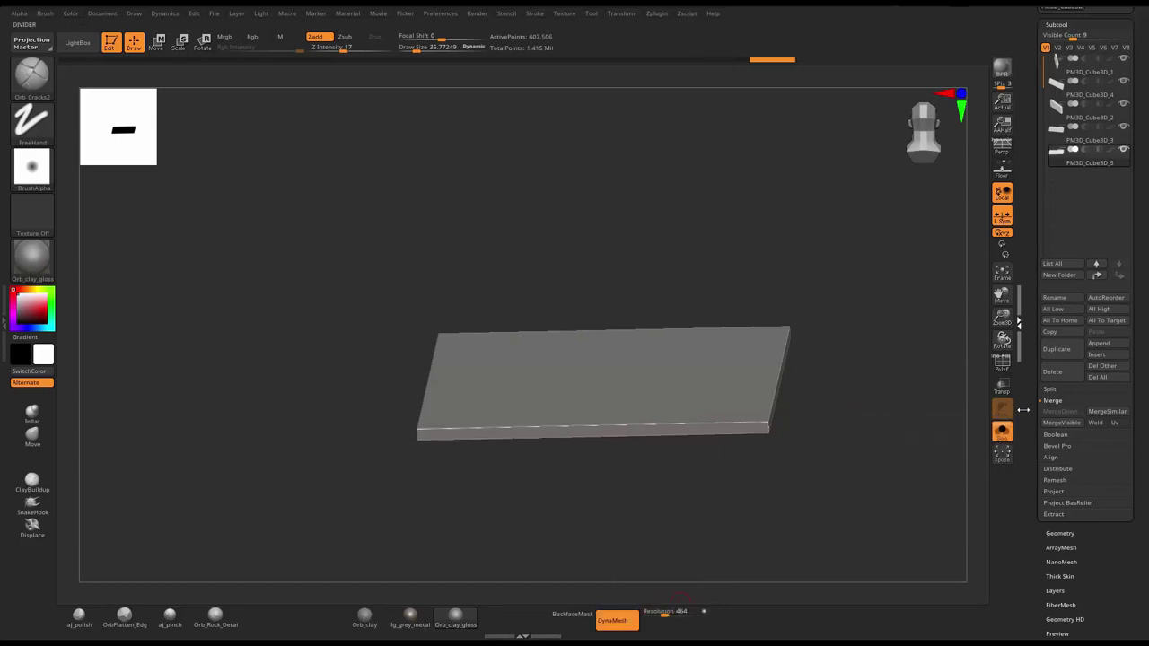
- Open Tool > Deformation, select the aj_polish brush, and inspect the slab's worn edges from several angles
drag(1031, 400, 1031, 388)
scroll(1041, 422, down, 5)
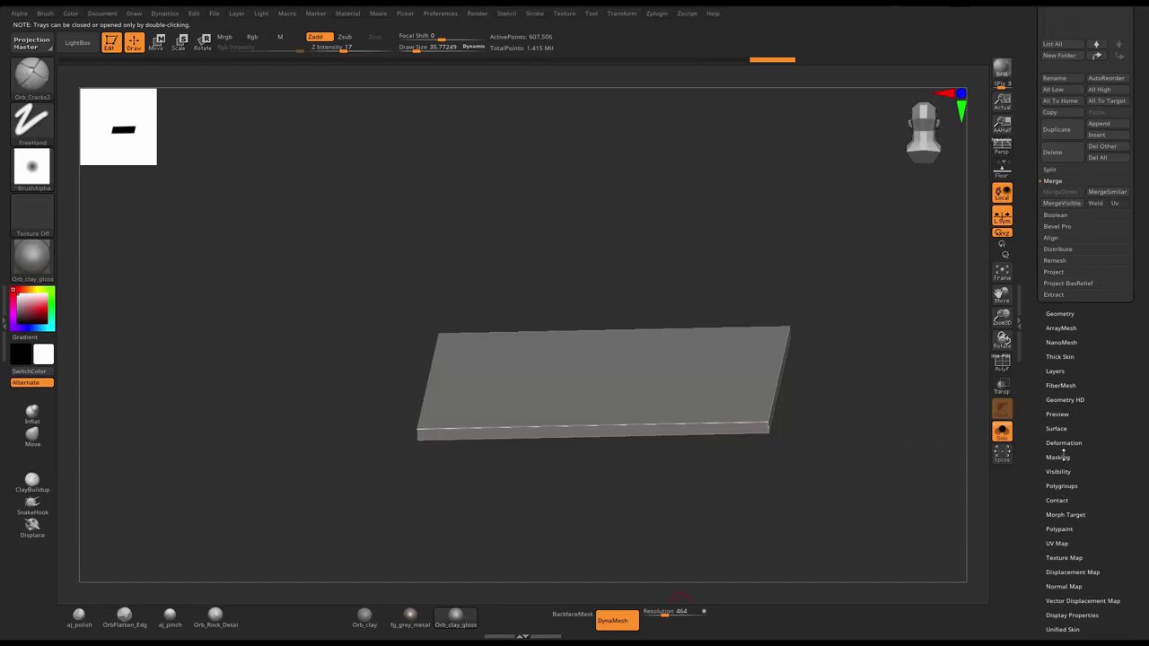
click(1061, 442)
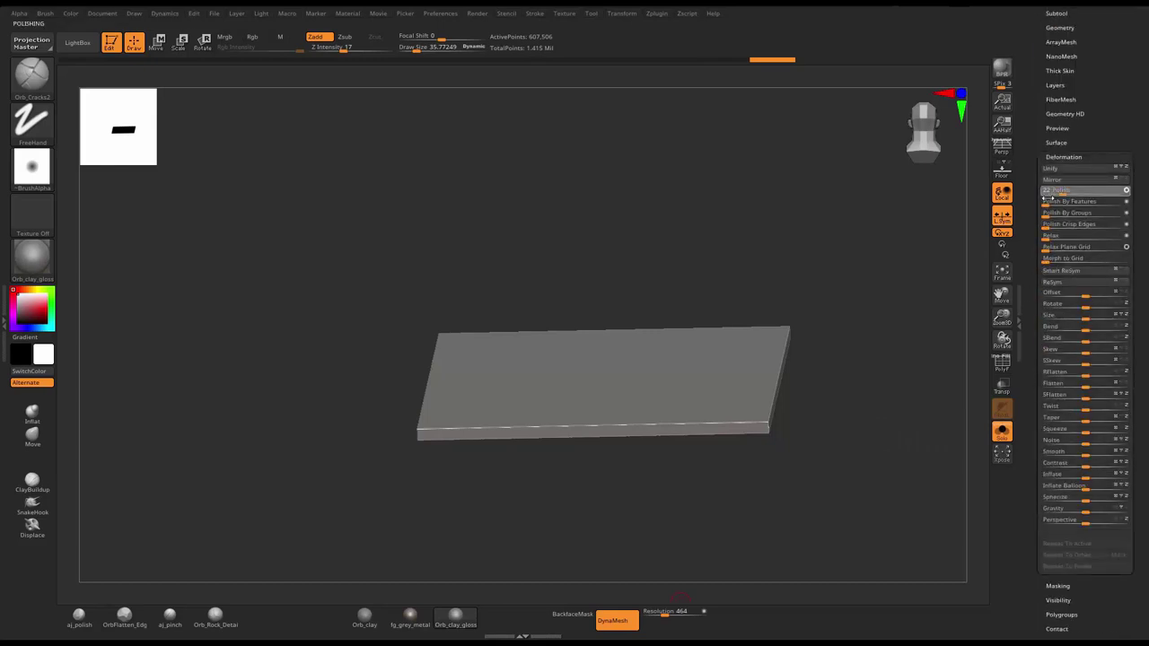
click(79, 616)
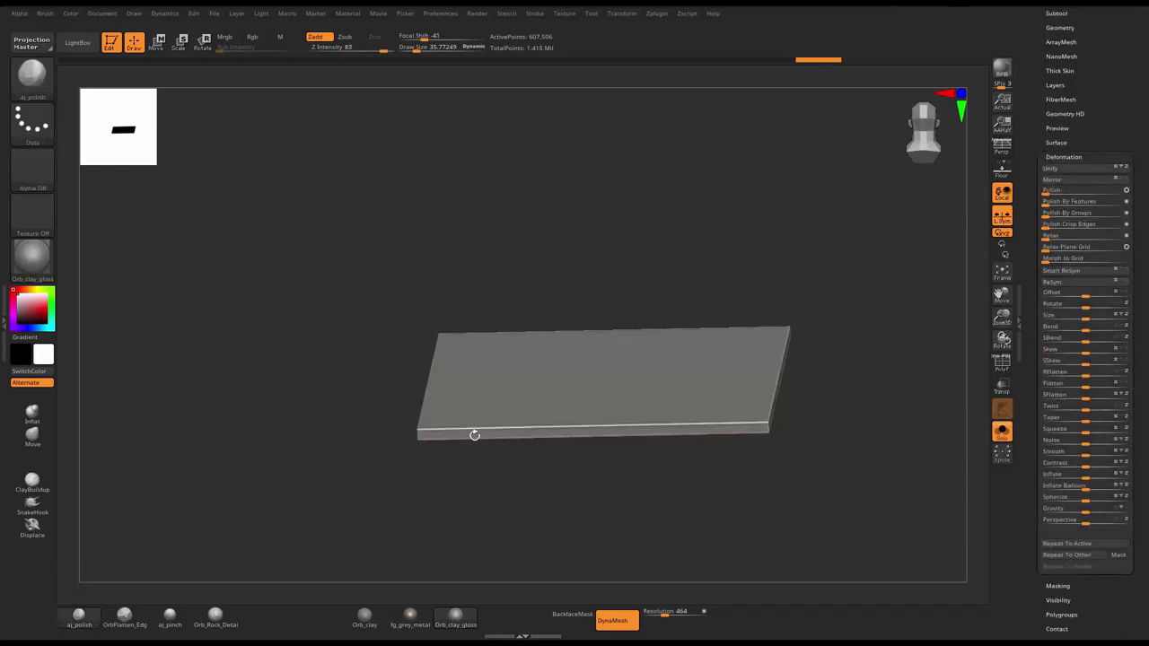
right_drag(722, 398, 729, 409)
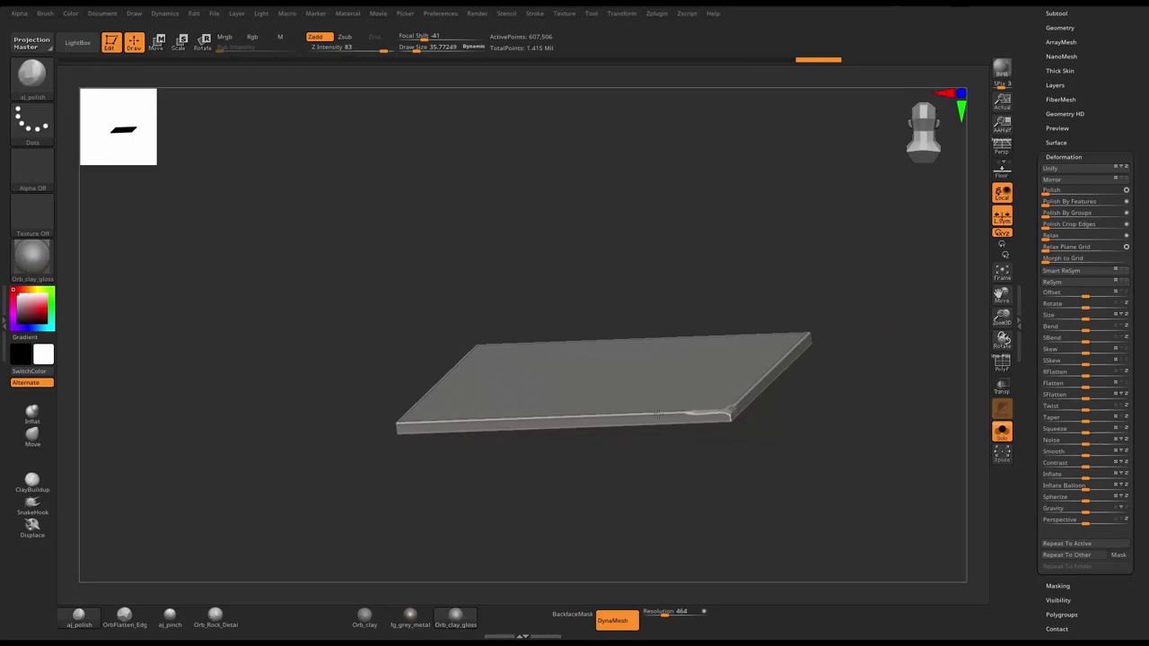
drag(731, 311, 878, 299)
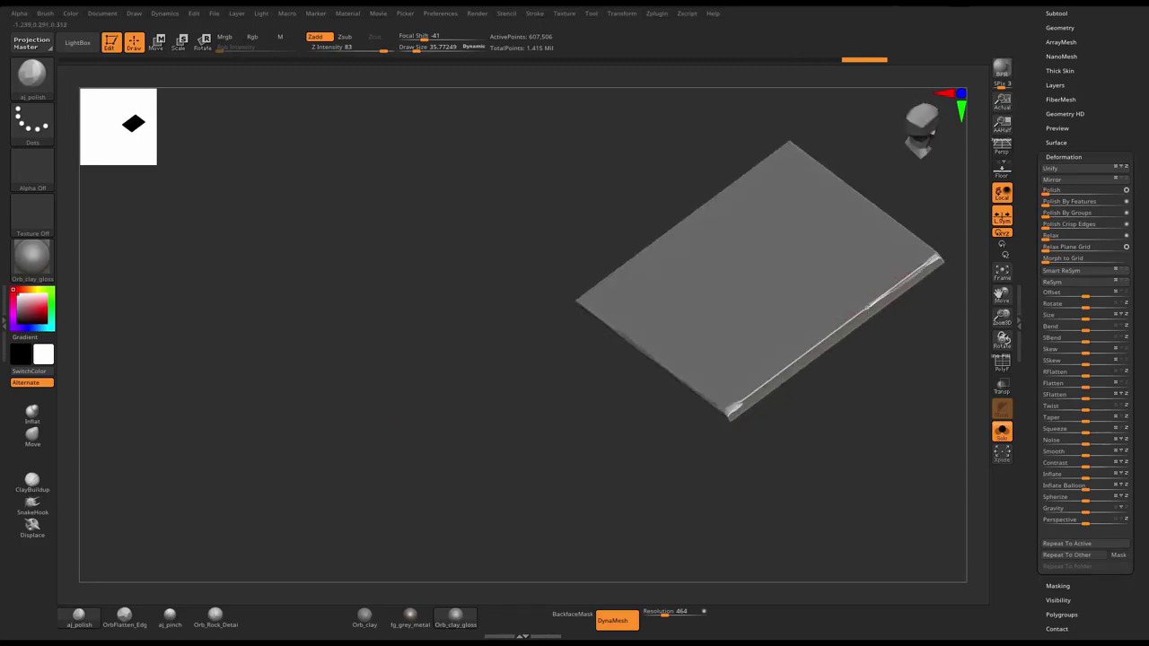
drag(839, 396, 776, 305)
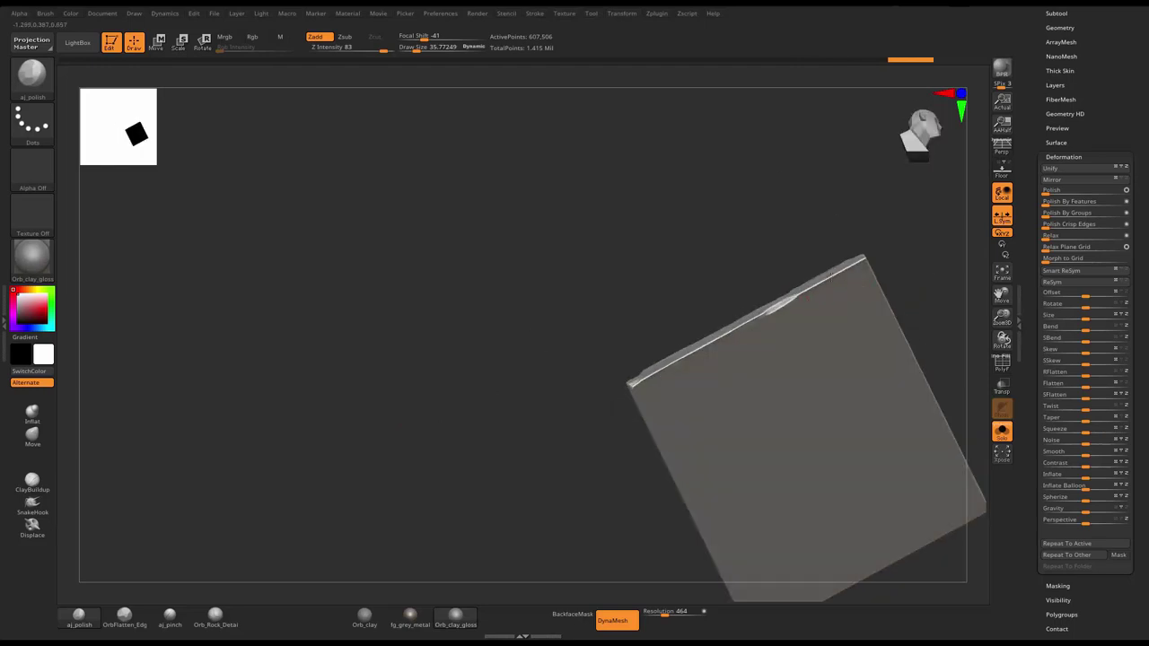
mouse_move(777, 305)
mouse_down()
mouse_move(580, 436)
mouse_move(683, 398)
mouse_up()
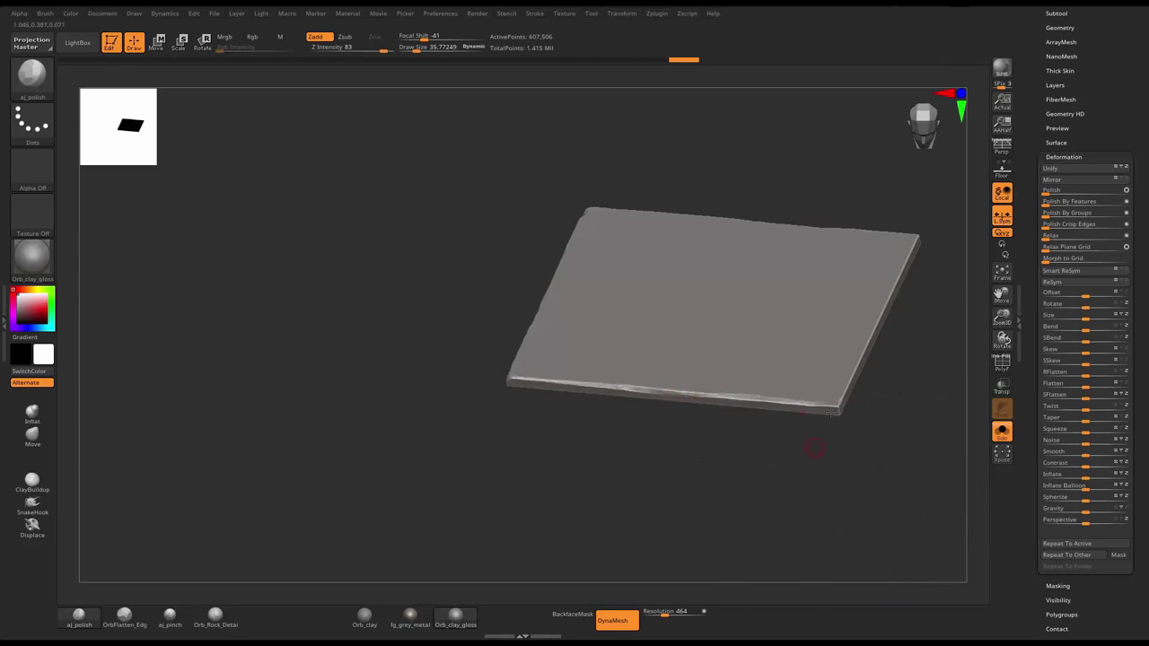
mouse_move(815, 447)
mouse_down()
mouse_move(877, 383)
mouse_move(841, 413)
mouse_up()
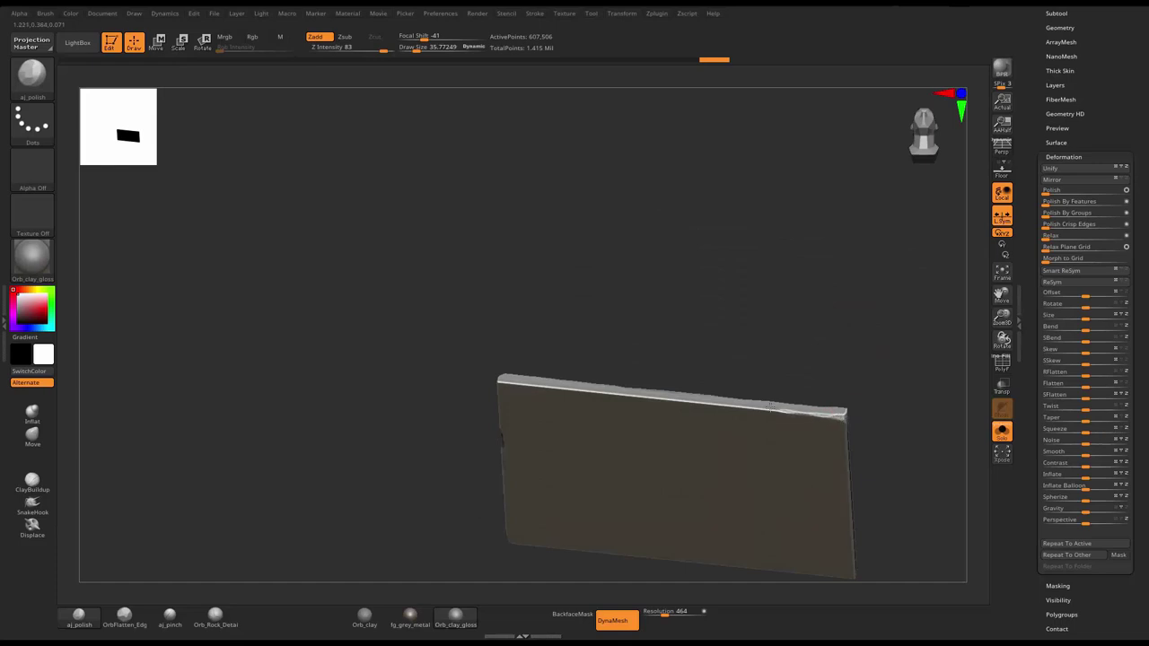
mouse_move(851, 357)
mouse_down()
mouse_move(865, 474)
mouse_move(933, 451)
mouse_move(835, 340)
mouse_up()
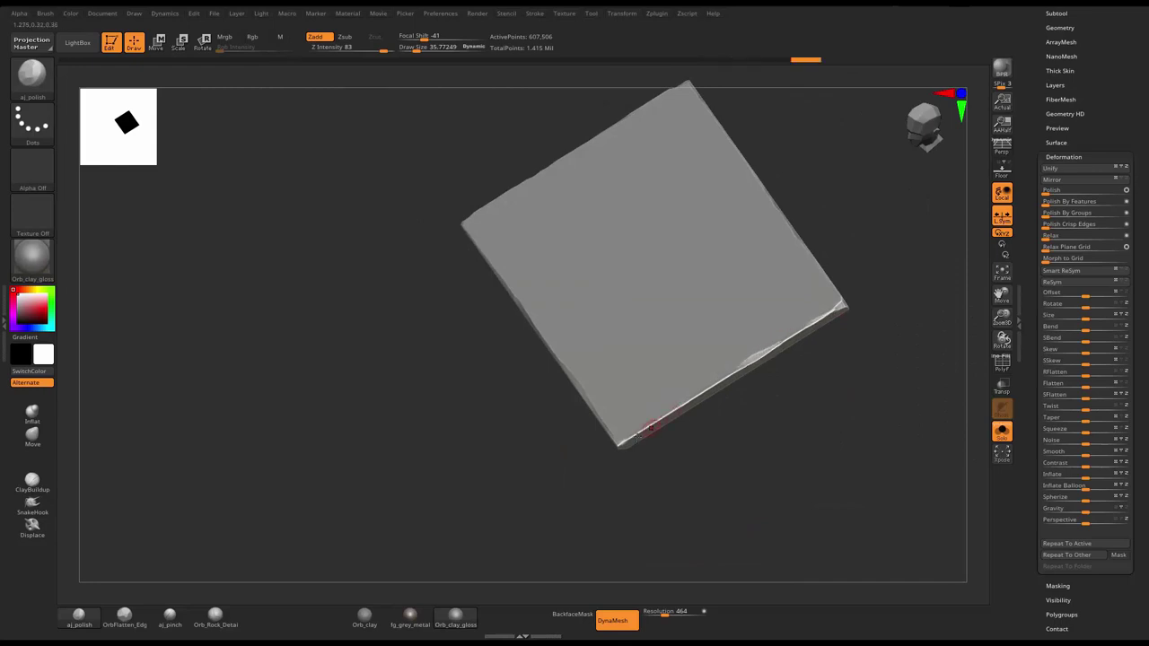
mouse_move(812, 329)
mouse_down()
mouse_move(875, 231)
mouse_move(822, 316)
mouse_up()
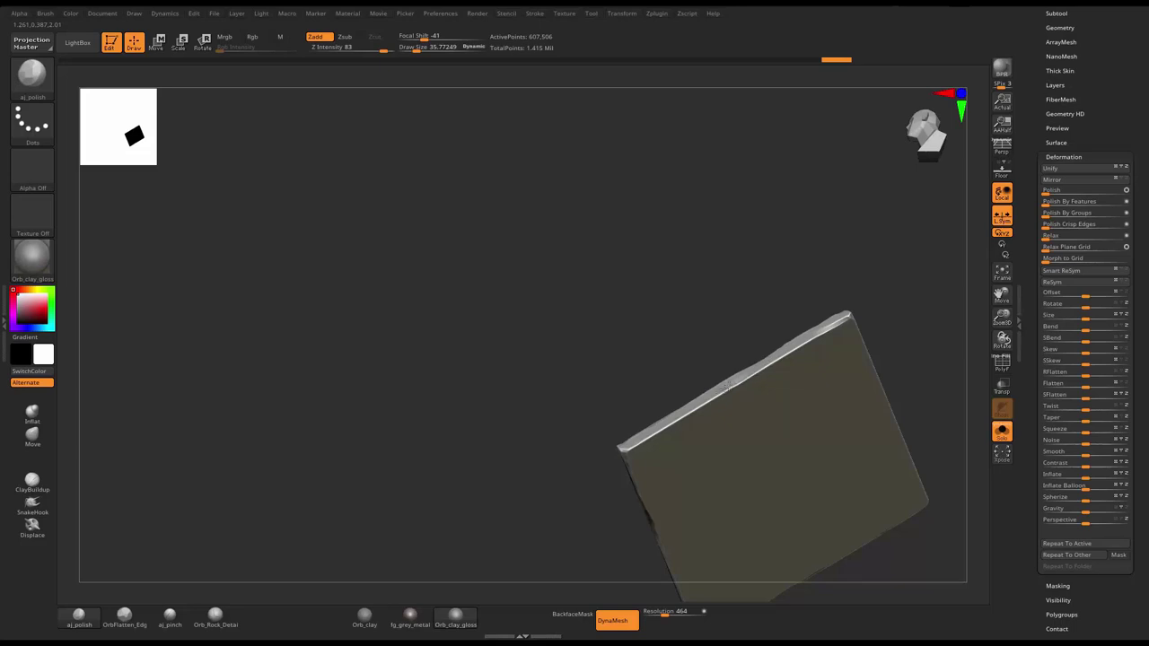
mouse_move(854, 264)
mouse_down()
mouse_move(862, 402)
mouse_move(680, 461)
mouse_move(665, 442)
mouse_move(667, 338)
mouse_move(808, 343)
mouse_move(624, 363)
mouse_move(884, 331)
mouse_up()
mouse_move(894, 290)
mouse_down()
mouse_move(913, 321)
mouse_move(893, 329)
mouse_move(826, 248)
mouse_move(829, 410)
mouse_move(875, 305)
mouse_up()
- Select the Orb_Cracks2 brush and set Draw Size to about 28
key(b)
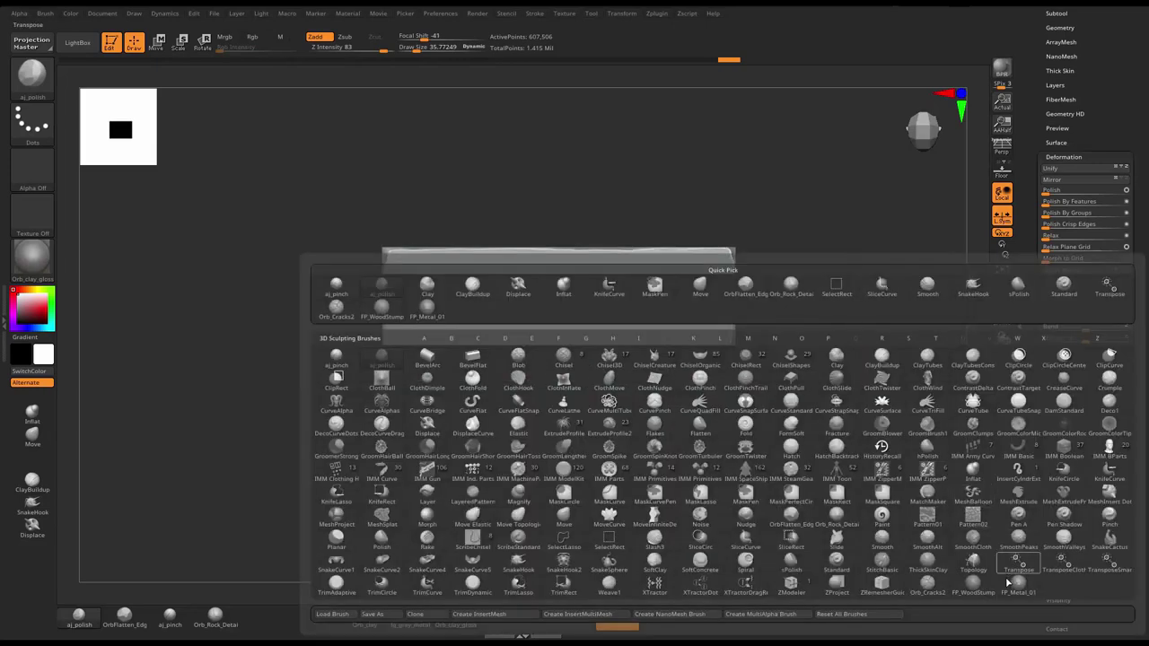
click(916, 578)
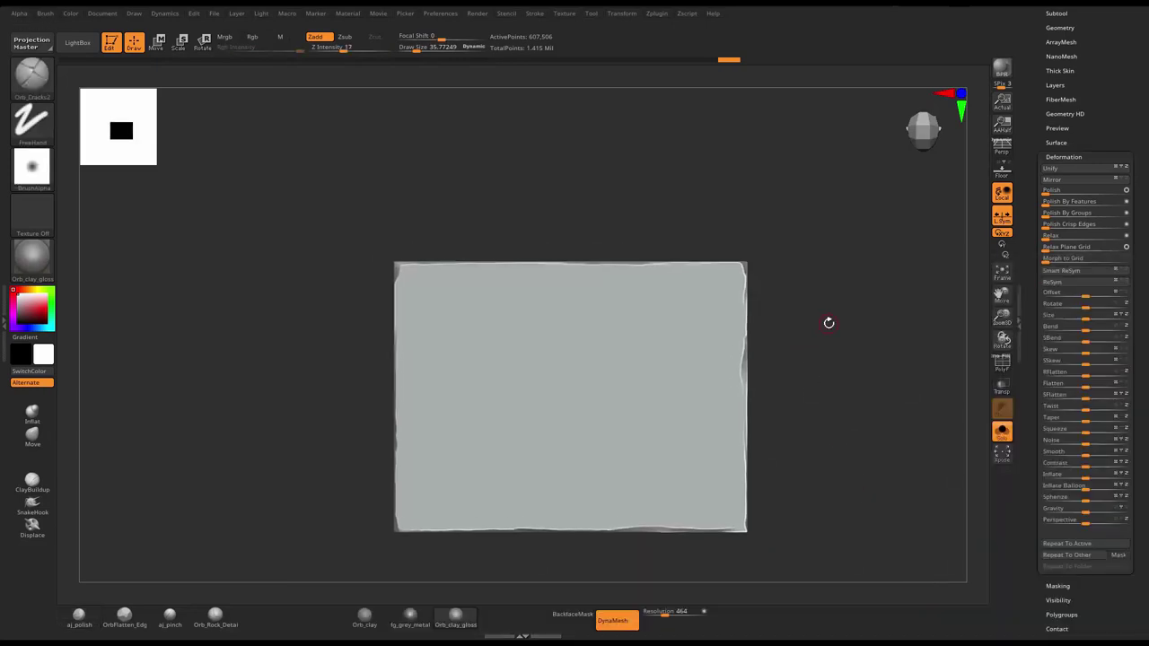
key(s)
click(825, 323)
key(s)
alt+drag(827, 327, 862, 321)
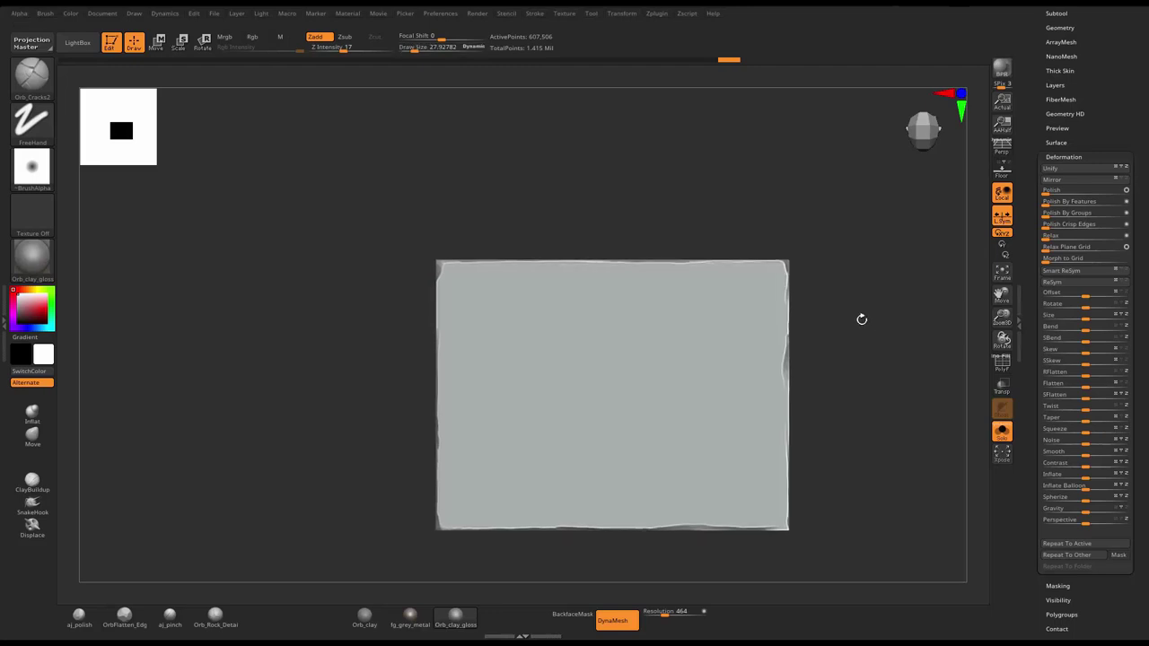
- Carve grooves across the slab's top, middle and lower face, extending the short ones
mouse_move(790, 289)
mouse_down()
mouse_move(619, 282)
mouse_move(401, 301)
mouse_up()
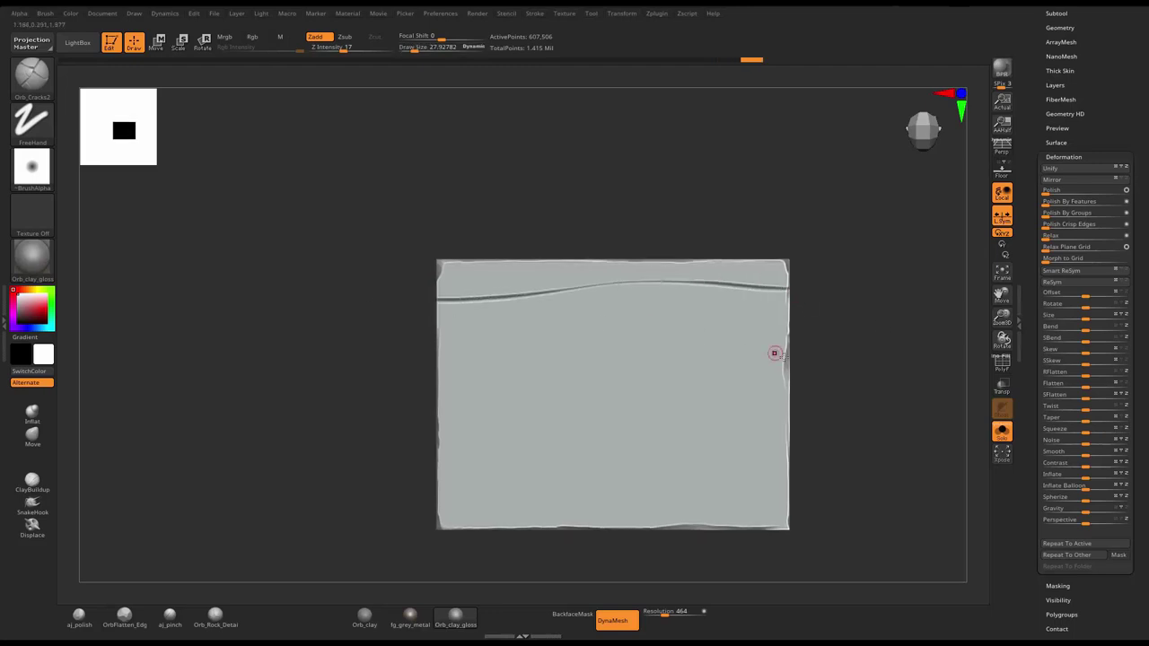
drag(779, 364, 398, 375)
drag(790, 458, 437, 477)
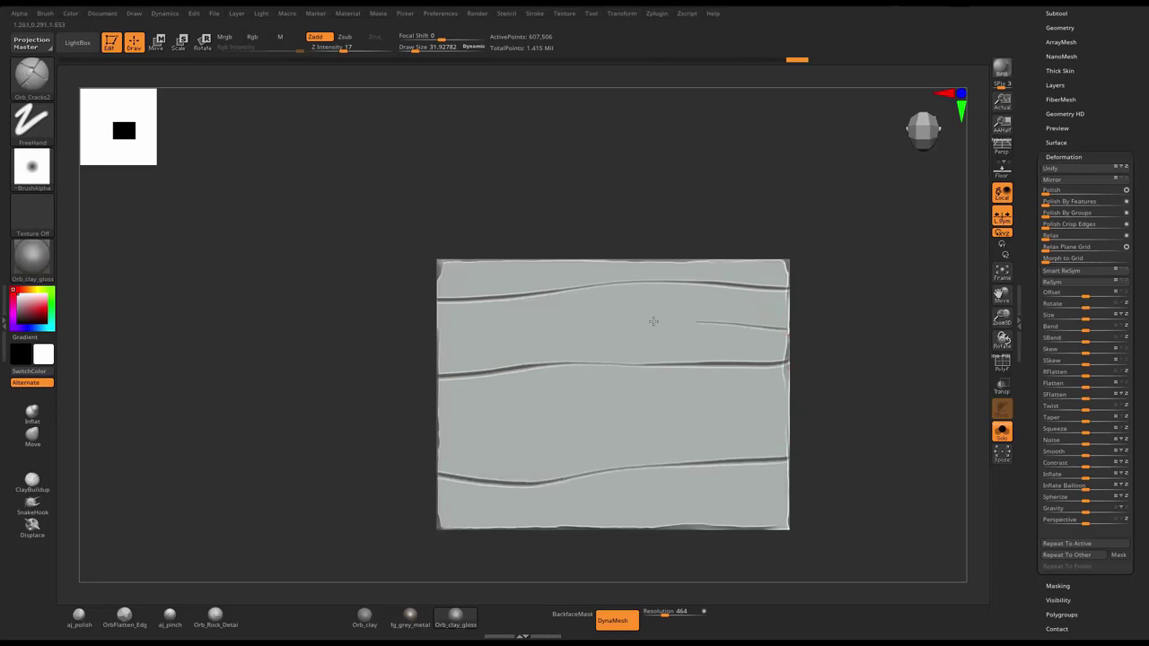
drag(654, 321, 438, 339)
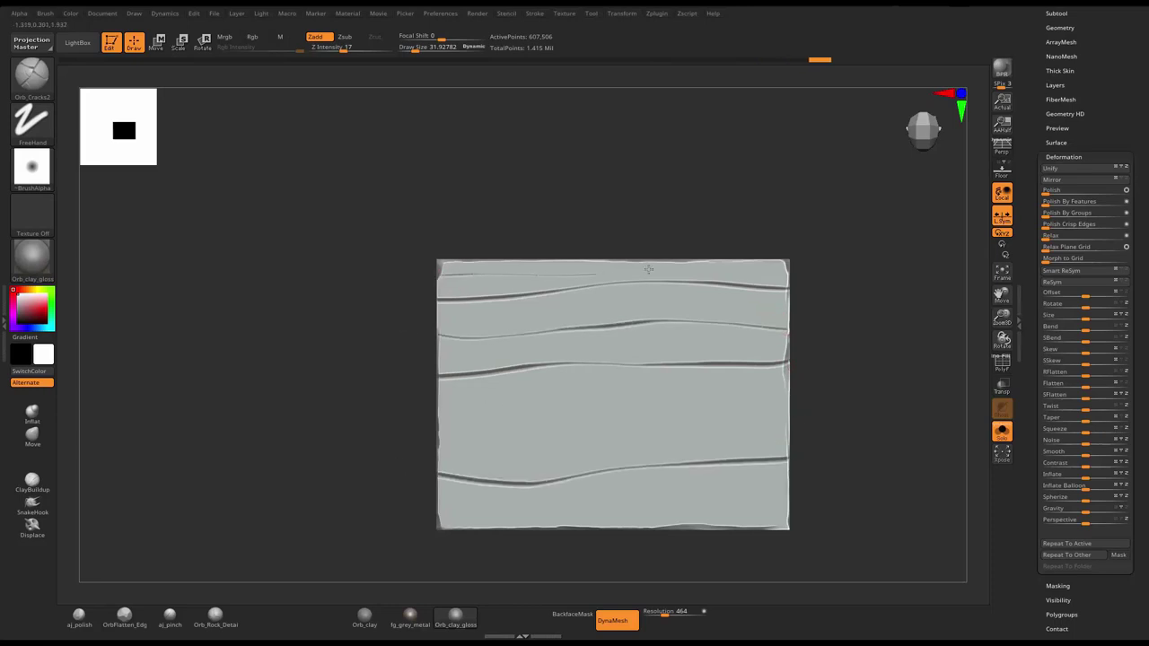
drag(648, 269, 788, 271)
shift+drag(768, 411, 850, 392)
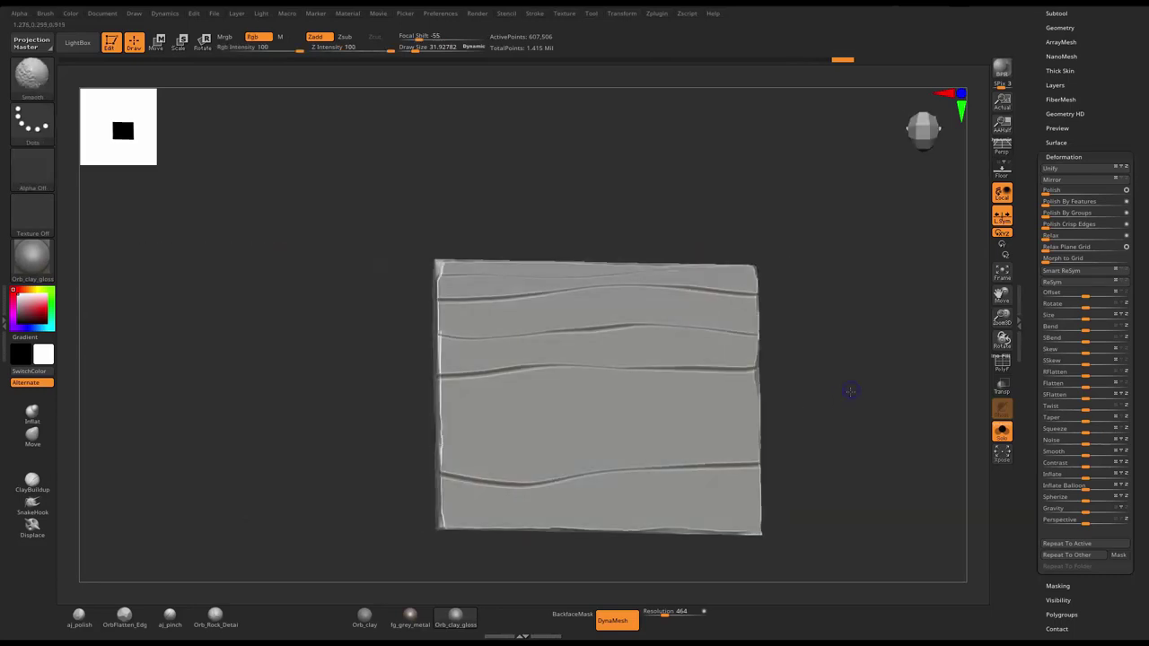
- Add more grooves across the upper and lower slab, finishing the faint bottom groove
drag(788, 411, 440, 429)
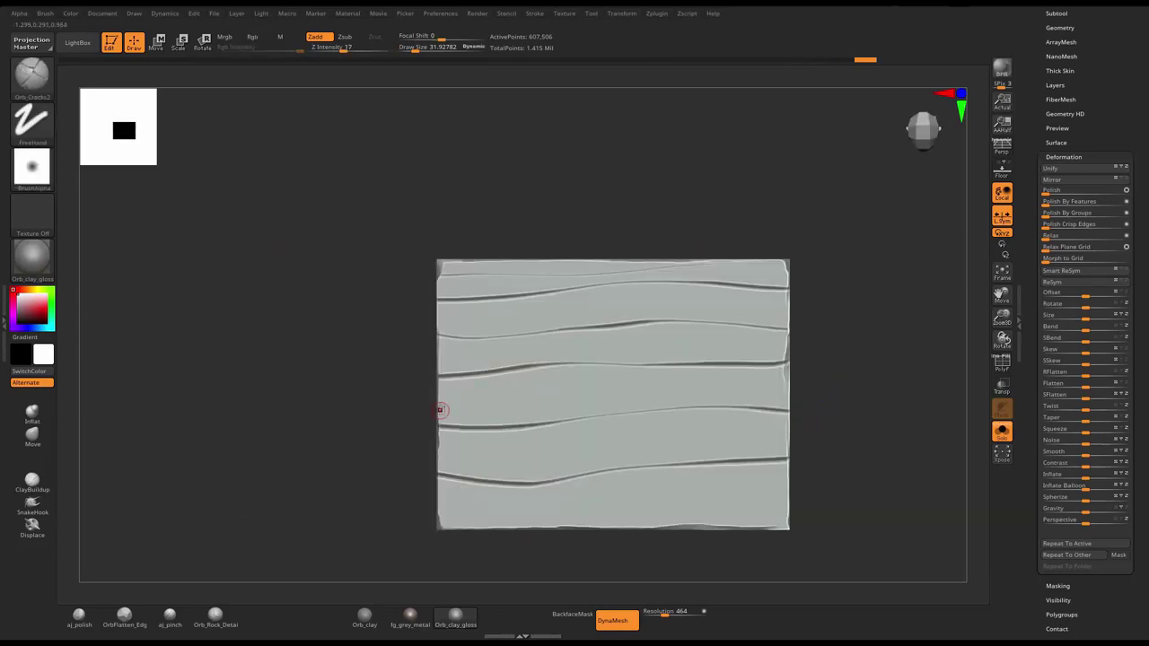
drag(746, 387, 789, 386)
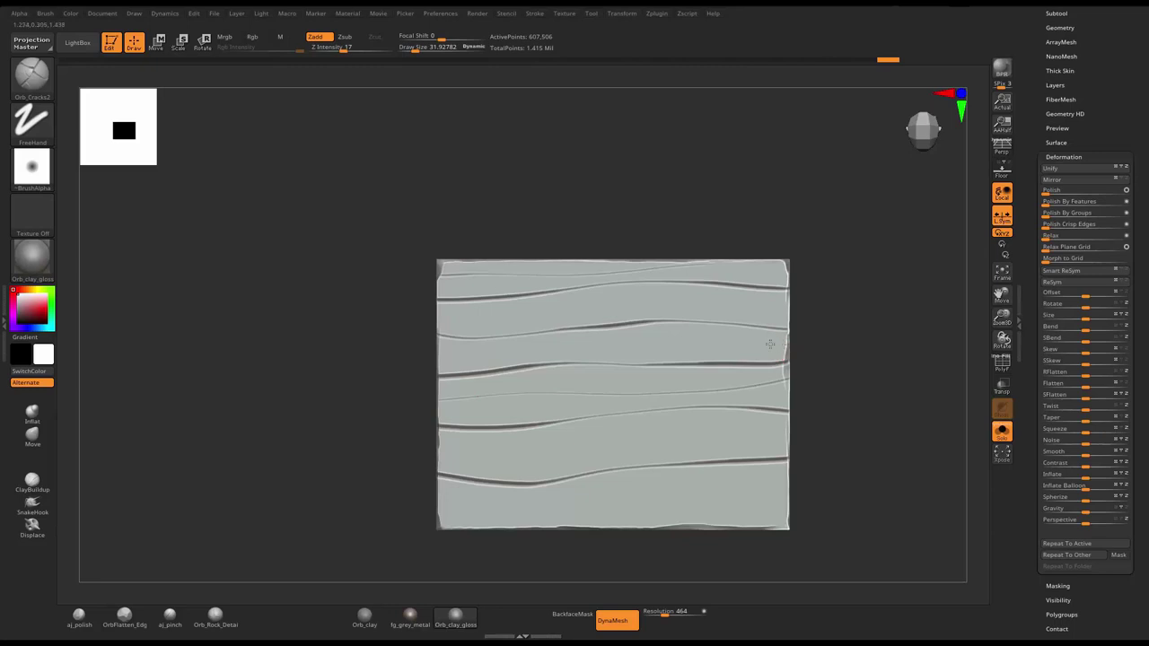
drag(770, 344, 597, 353)
drag(776, 308, 616, 306)
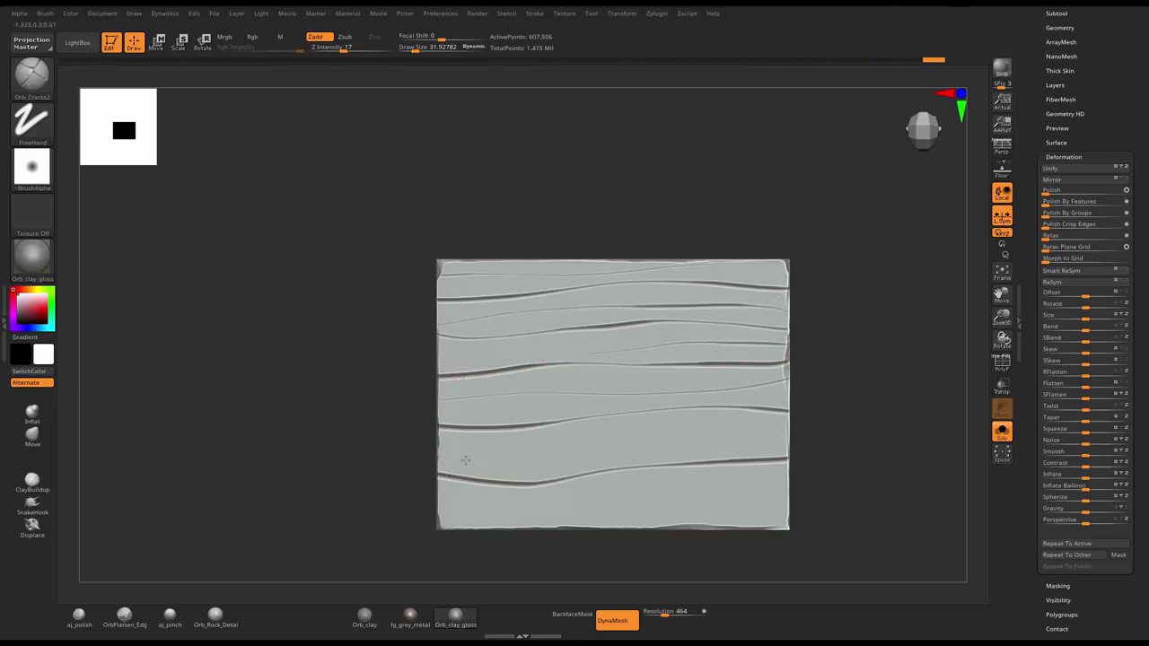
mouse_move(466, 461)
mouse_down()
mouse_move(600, 441)
mouse_move(790, 440)
mouse_move(752, 425)
mouse_move(826, 426)
mouse_up()
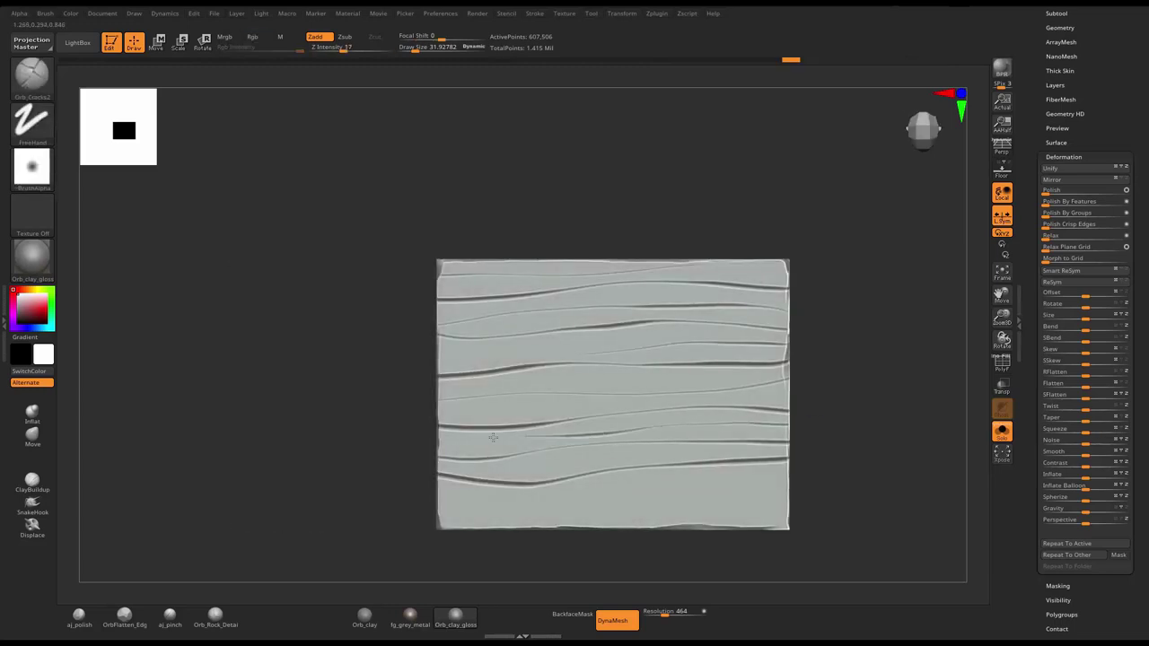
drag(722, 502, 438, 510)
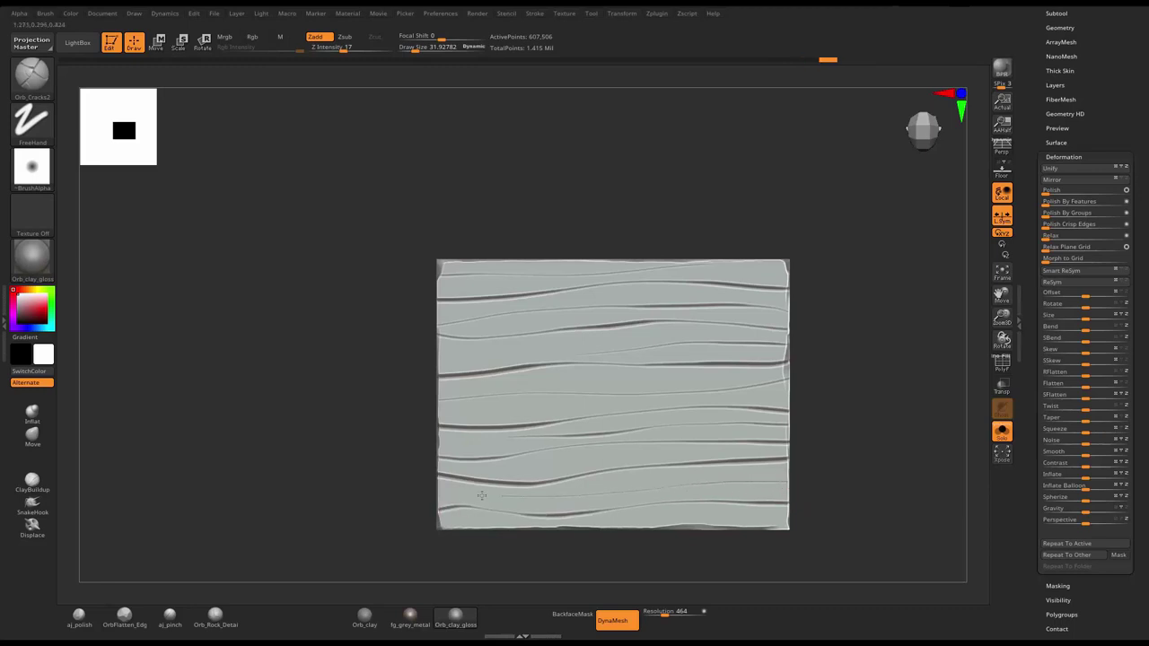
mouse_move(482, 495)
mouse_down()
mouse_move(464, 511)
mouse_move(787, 515)
mouse_up()
mouse_move(889, 331)
mouse_down()
mouse_move(853, 334)
mouse_move(792, 289)
mouse_up()
- Undo a stray stroke, then carve floor-slab grooves from its left and right edges
drag(739, 362, 782, 366)
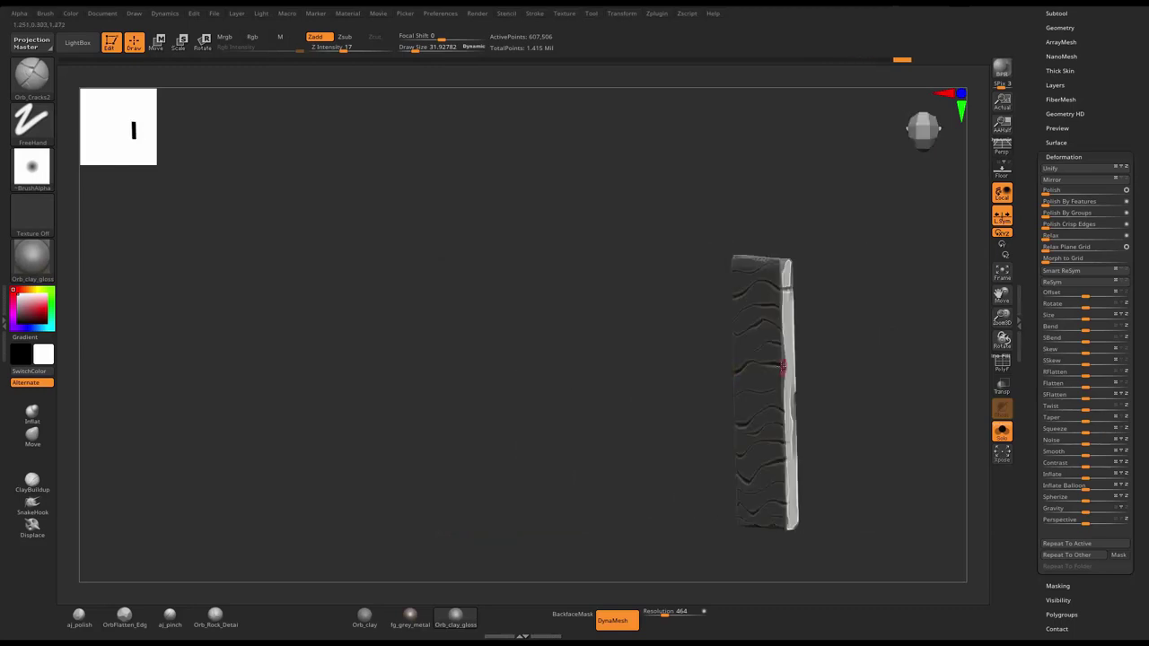
drag(792, 456, 800, 458)
key(ctrl+z)
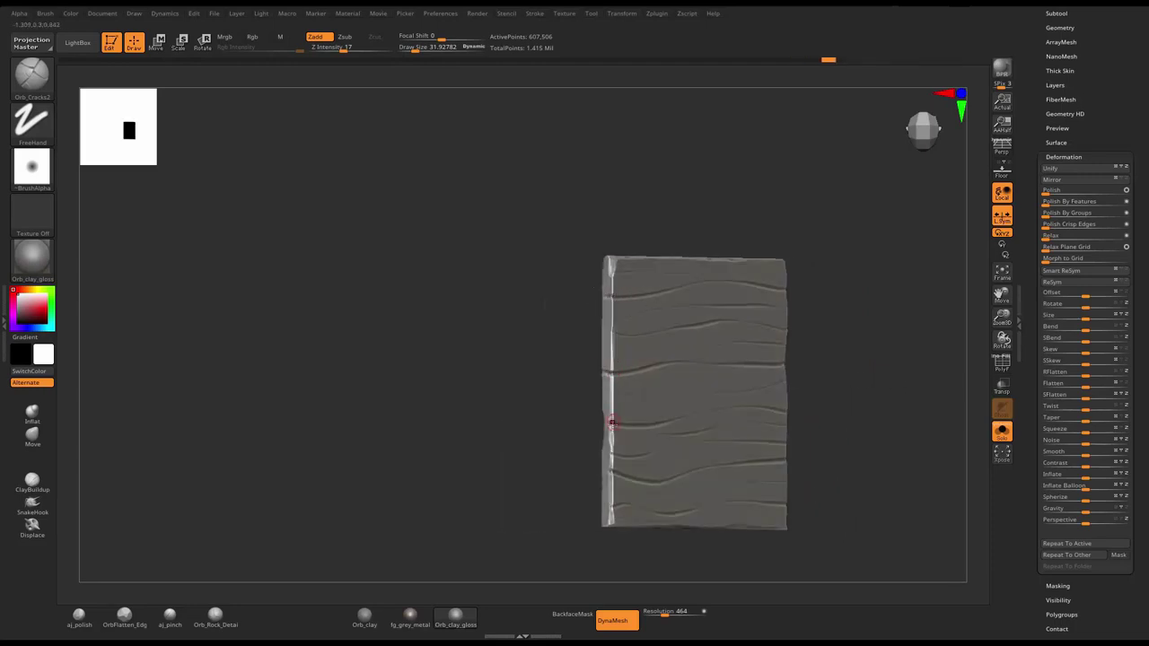
drag(594, 422, 617, 476)
shift+drag(558, 448, 775, 307)
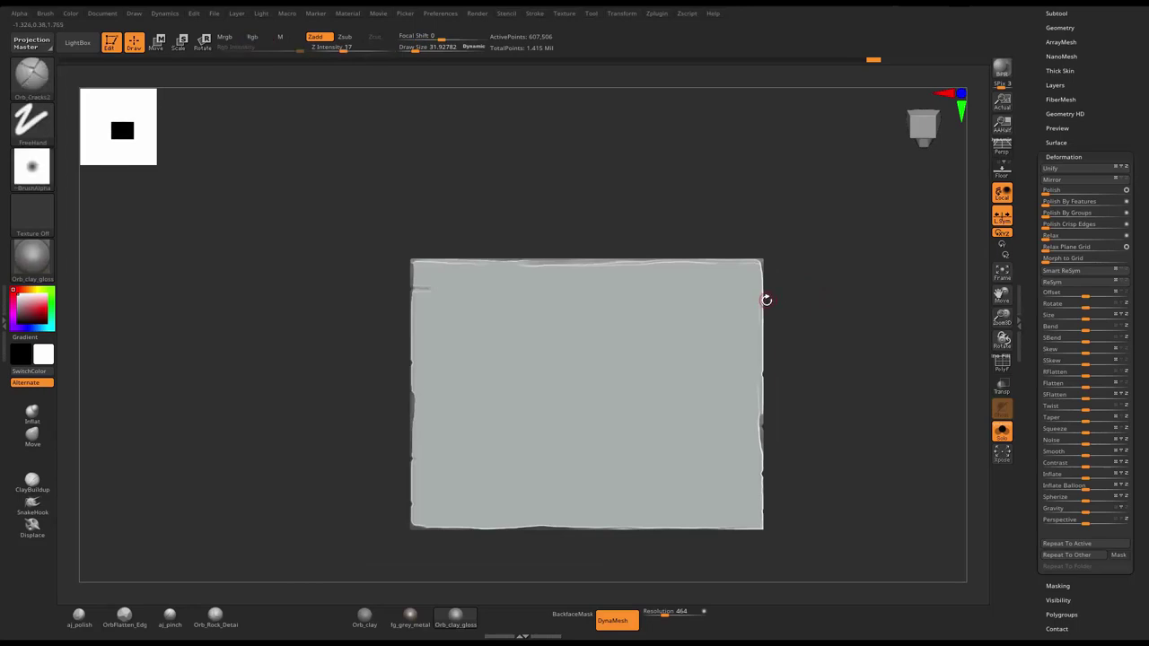
drag(764, 298, 409, 291)
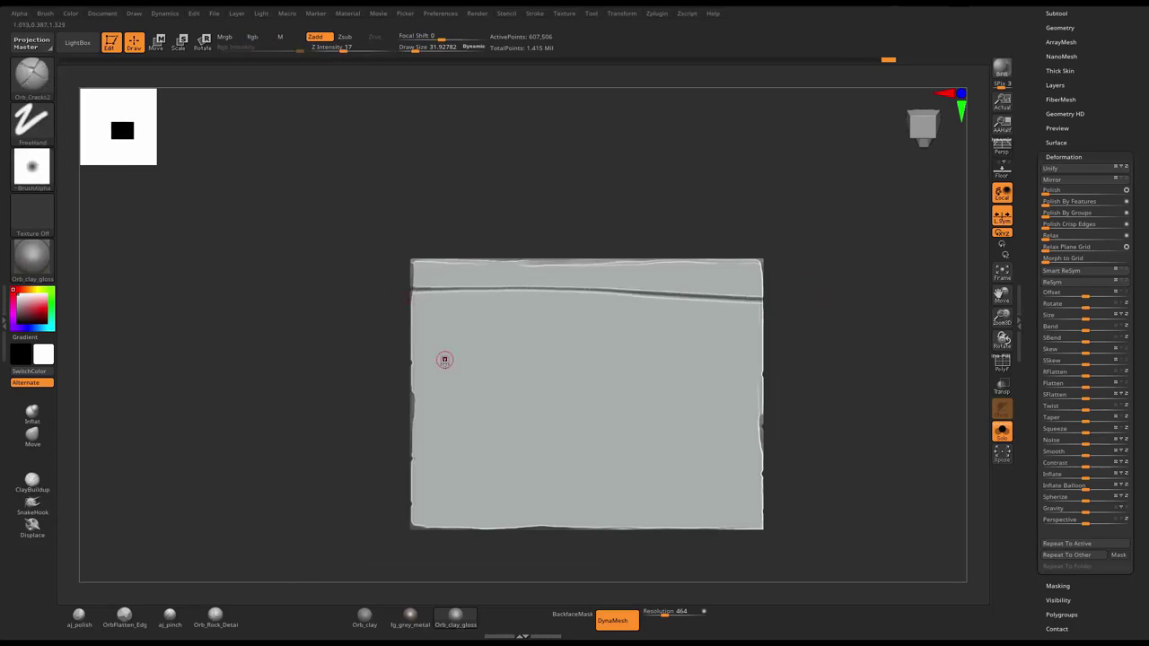
drag(409, 362, 587, 363)
drag(718, 374, 765, 370)
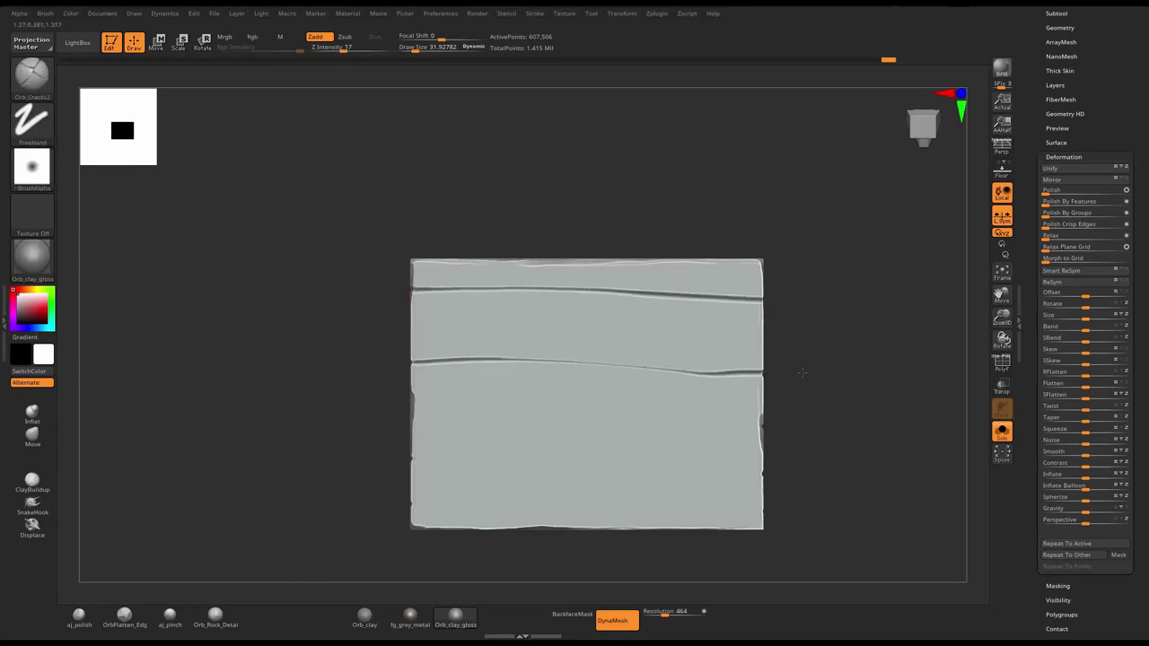
- Add grooves across the middle, top, third and lower planks, extending them to the edges
mouse_move(710, 424)
mouse_down()
mouse_move(494, 441)
mouse_move(398, 469)
mouse_move(513, 495)
mouse_move(679, 481)
mouse_up()
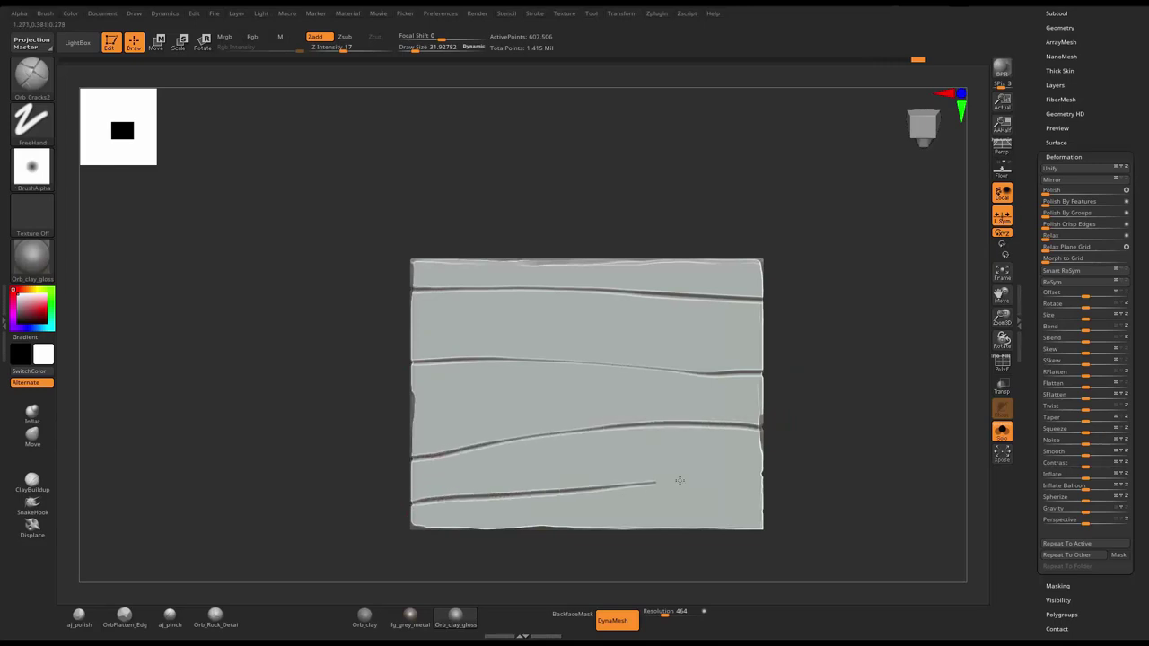
drag(757, 476, 584, 519)
drag(442, 401, 599, 395)
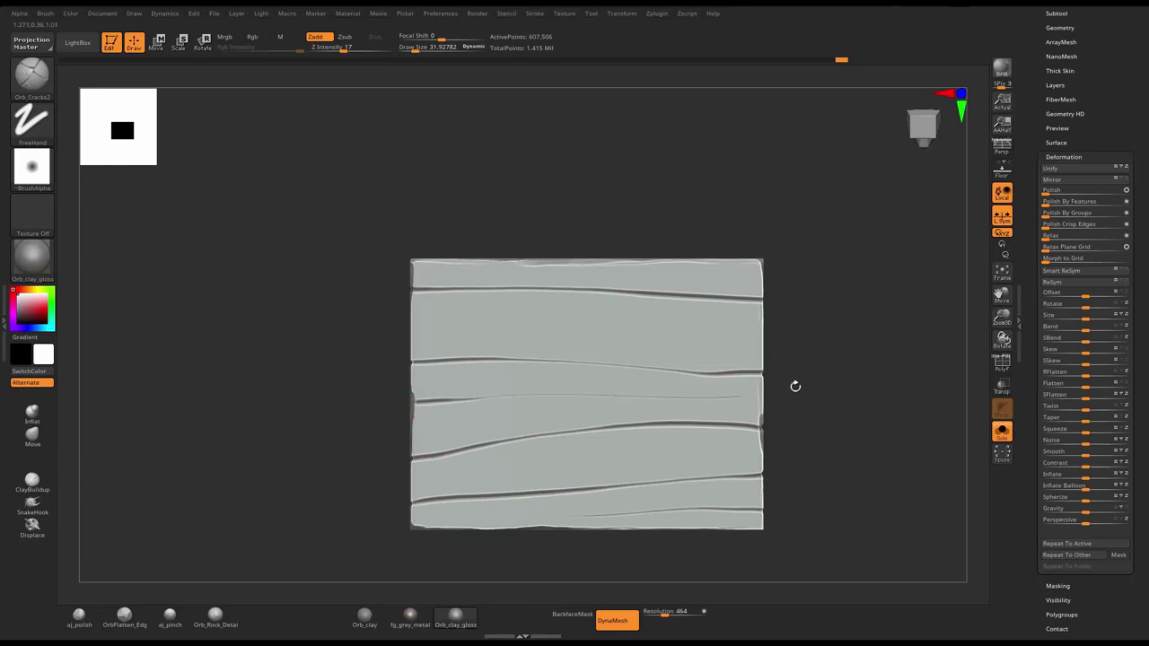
mouse_move(684, 278)
mouse_down()
mouse_move(529, 277)
mouse_move(672, 323)
mouse_up()
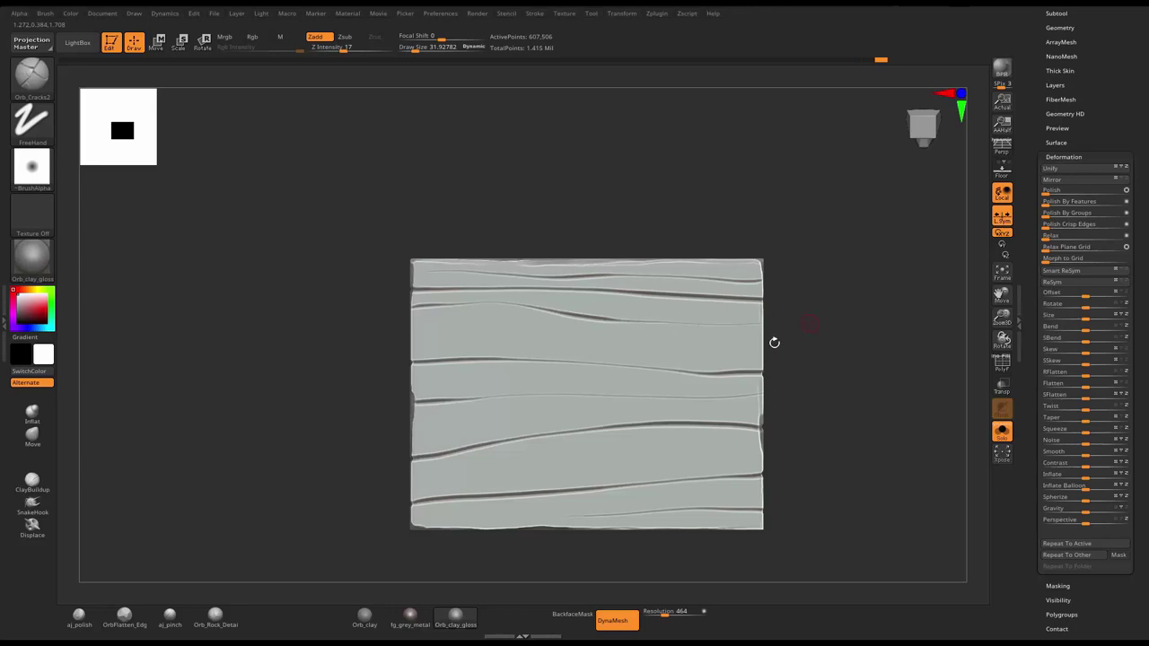
drag(763, 350, 632, 346)
drag(377, 343, 504, 341)
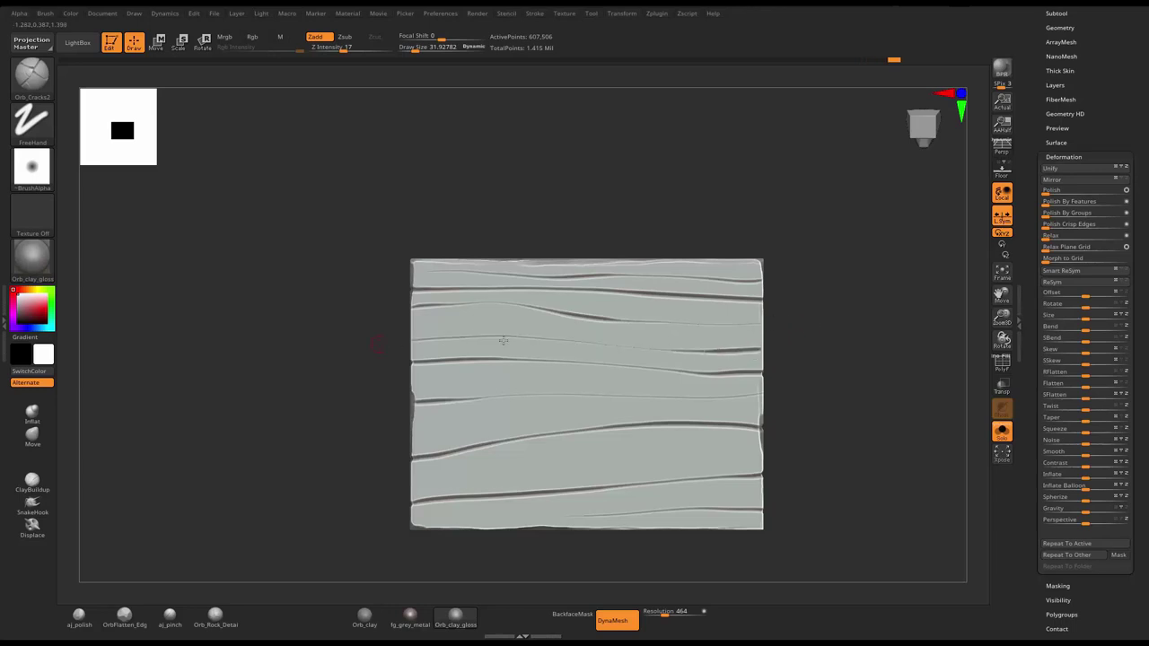
drag(763, 405, 752, 443)
drag(580, 467, 461, 473)
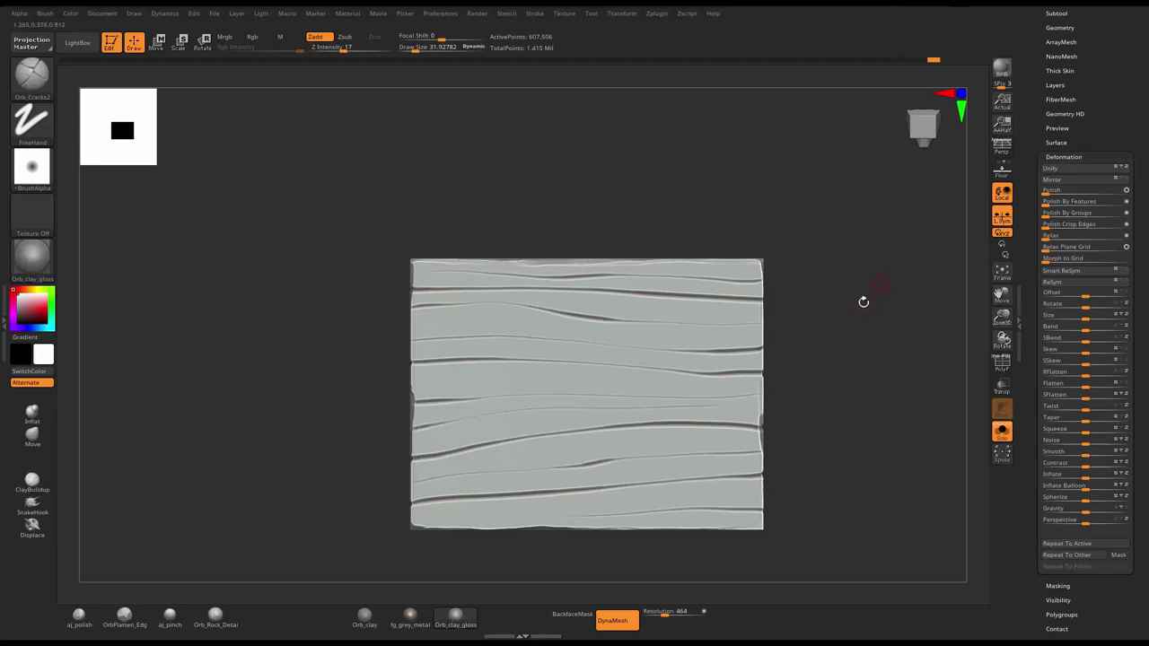
drag(764, 489, 476, 492)
- Turn off Solo to show the whole crate with its grooved floor panel
click(1001, 433)
mouse_move(889, 308)
mouse_down()
mouse_move(944, 446)
mouse_move(854, 363)
mouse_move(787, 372)
mouse_move(853, 254)
mouse_move(905, 295)
mouse_move(887, 367)
mouse_move(921, 287)
mouse_up()
key(w)
key(q)
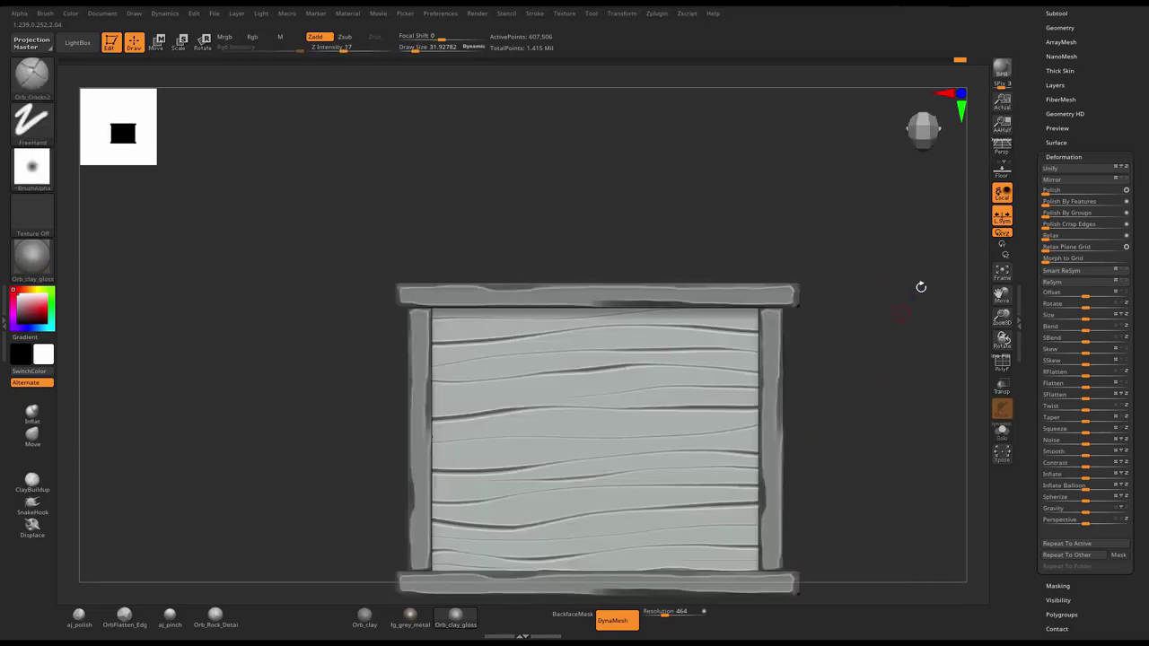
- Lift the grooved board out of the crate and rotate it 90° to stand upright
mouse_move(890, 201)
mouse_down()
mouse_move(878, 341)
mouse_move(634, 413)
mouse_up()
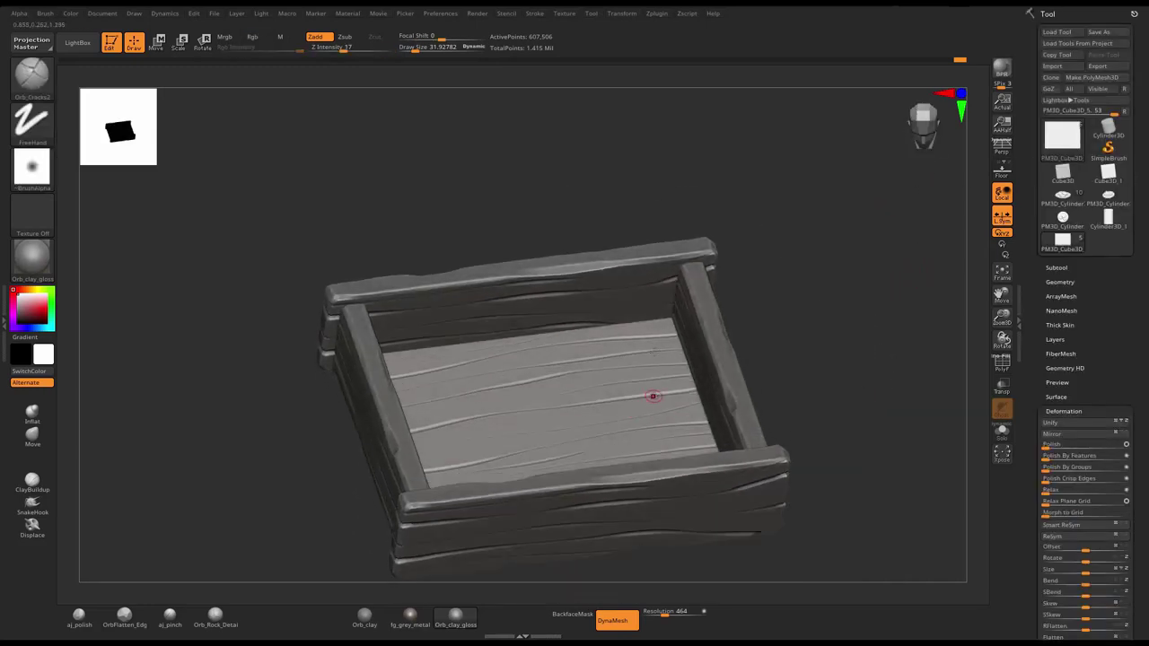
key(w)
click(513, 383)
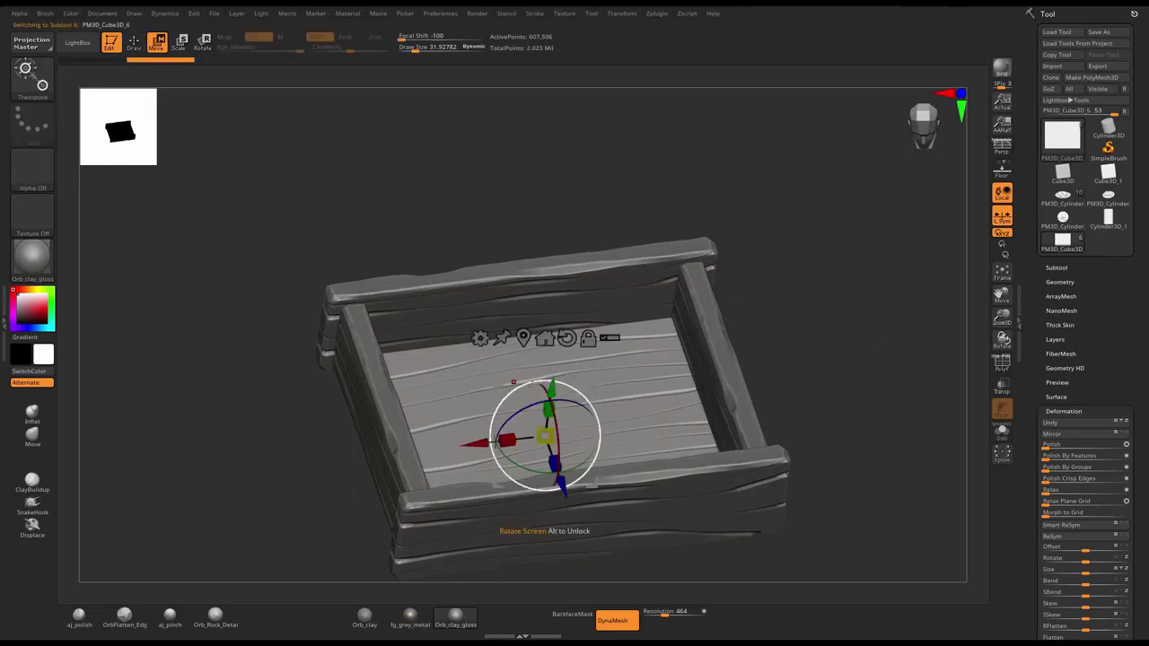
drag(551, 388, 557, 243)
drag(790, 206, 820, 304)
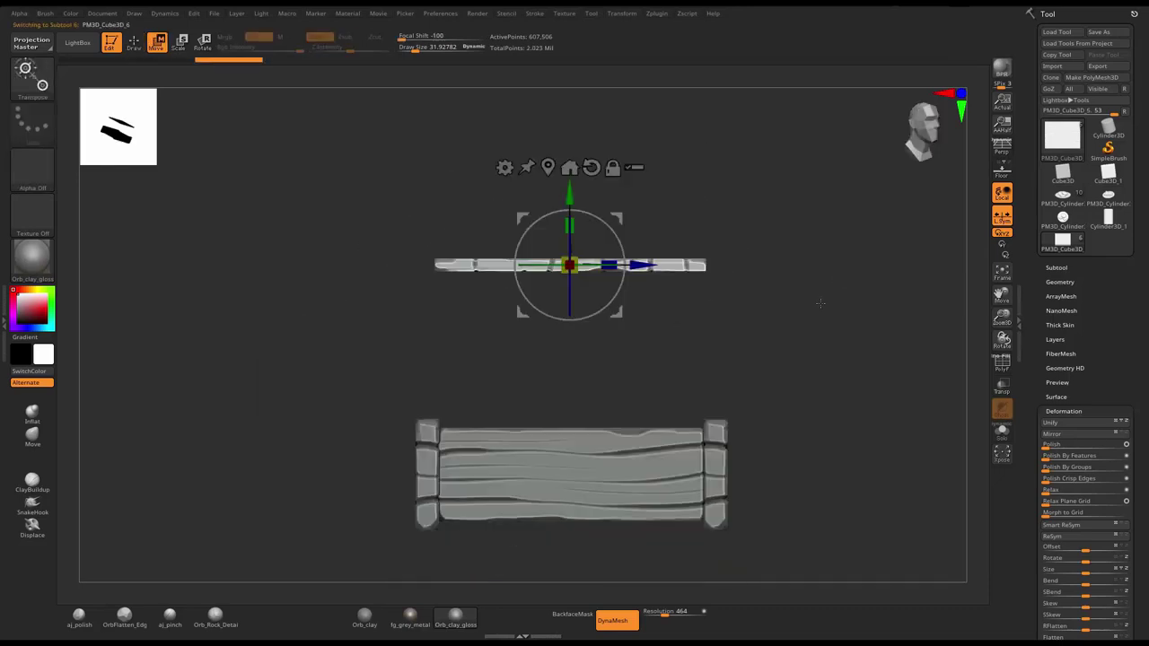
drag(569, 248, 575, 315)
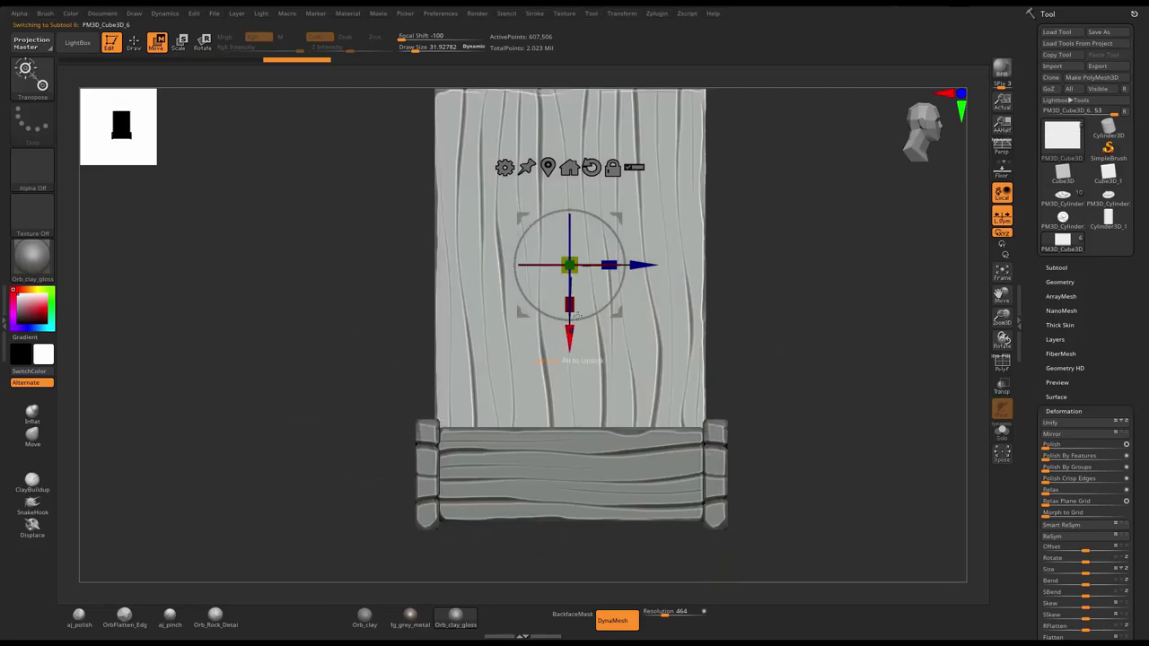
key(f)
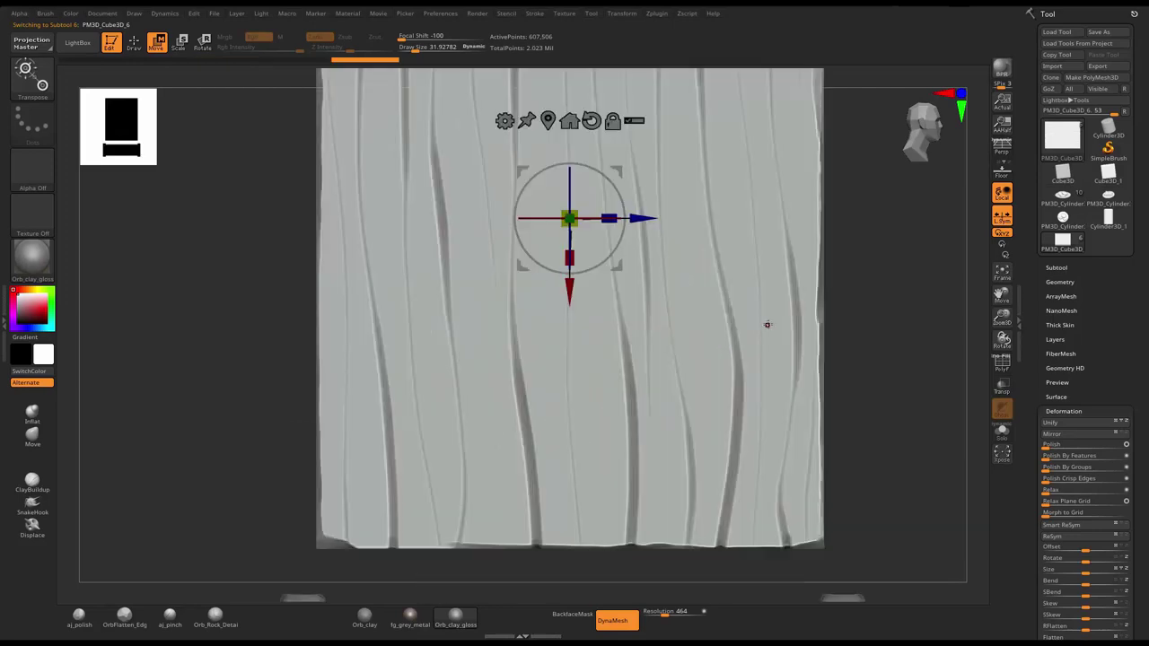
mouse_move(751, 238)
ctrl+right_down()
mouse_move(756, 331)
mouse_move(737, 320)
ctrl+right_up()
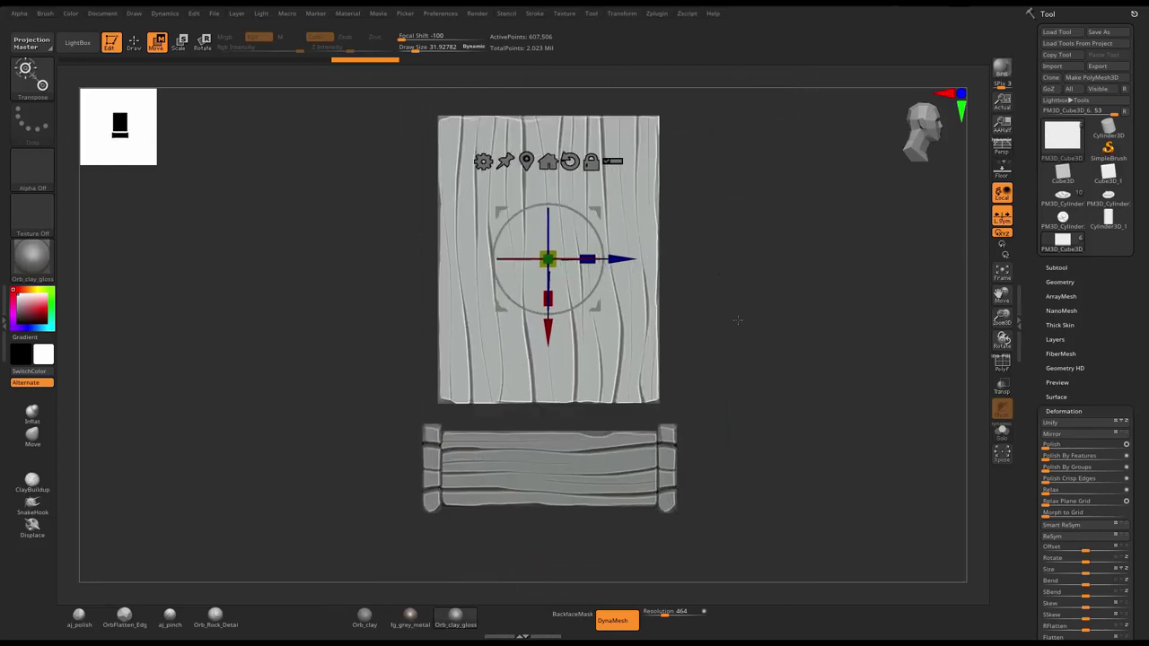
- Mask the panel's left portion with MaskRect and expand Subtool > Split
key(q)
alt+right_drag(731, 244, 742, 300)
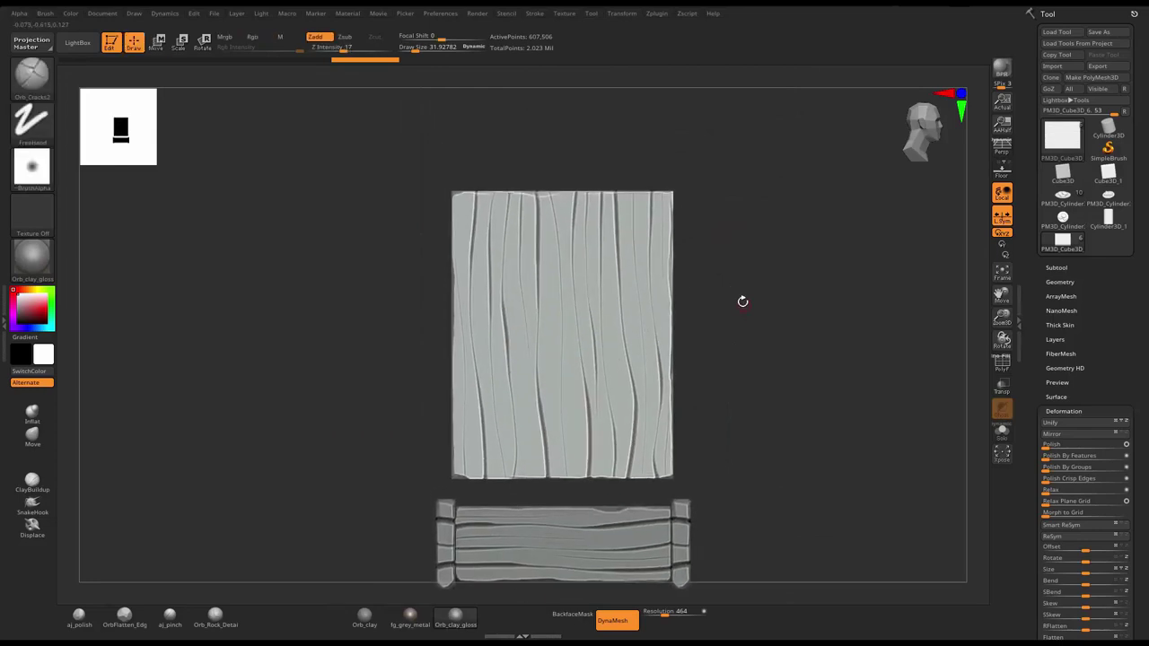
mouse_move(558, 133)
ctrl+mouse_down()
mouse_move(416, 497)
mouse_move(432, 493)
ctrl+mouse_up()
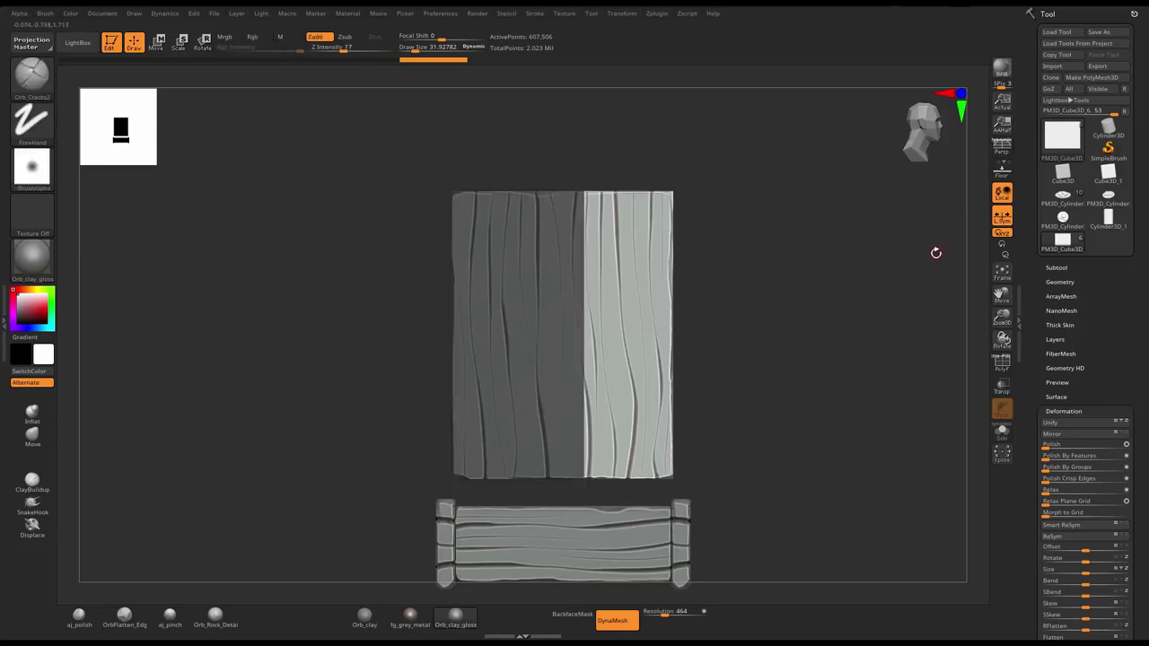
click(1051, 267)
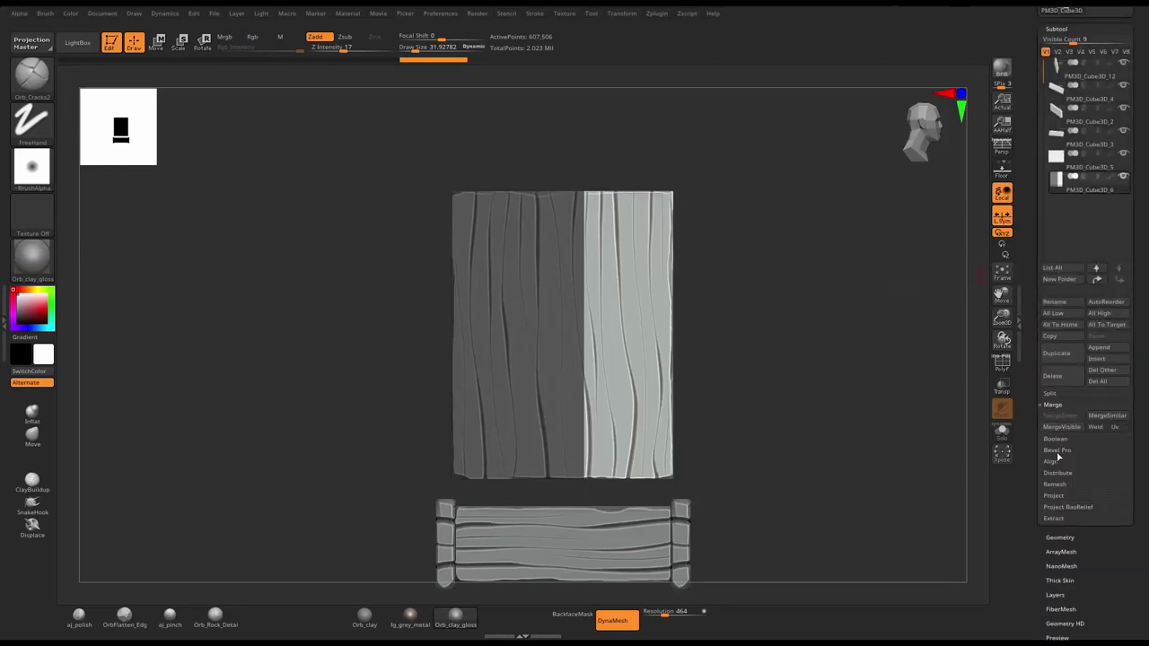
click(1070, 394)
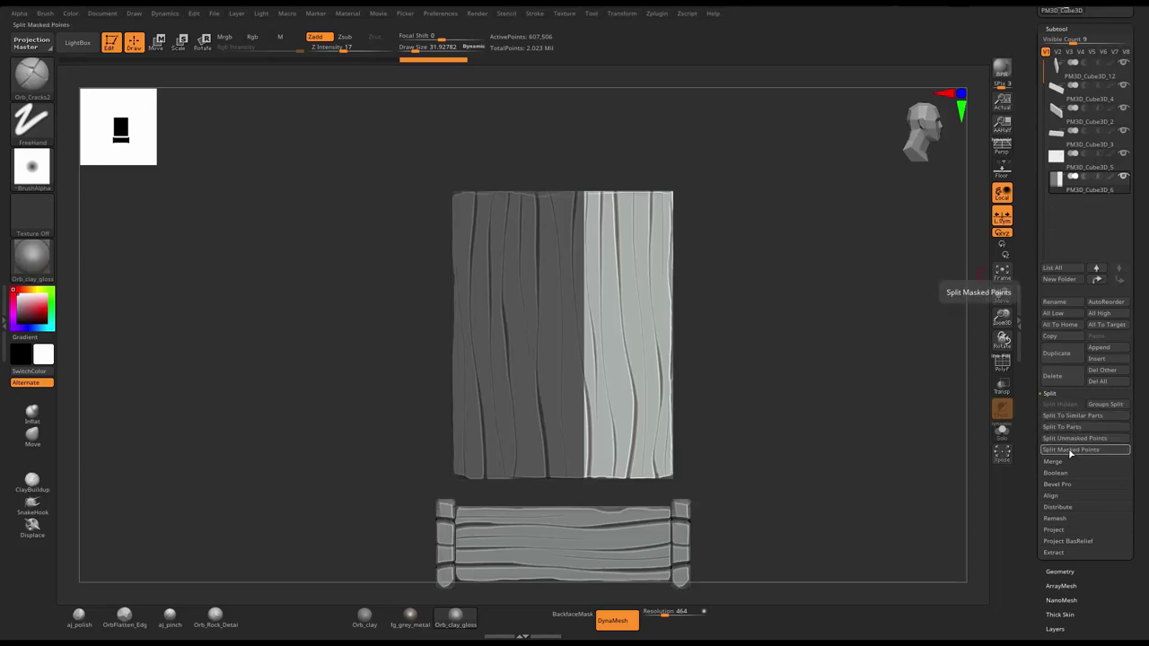
- Split the masked points into their own subtool and delete that split-off part
click(1070, 449)
click(1003, 431)
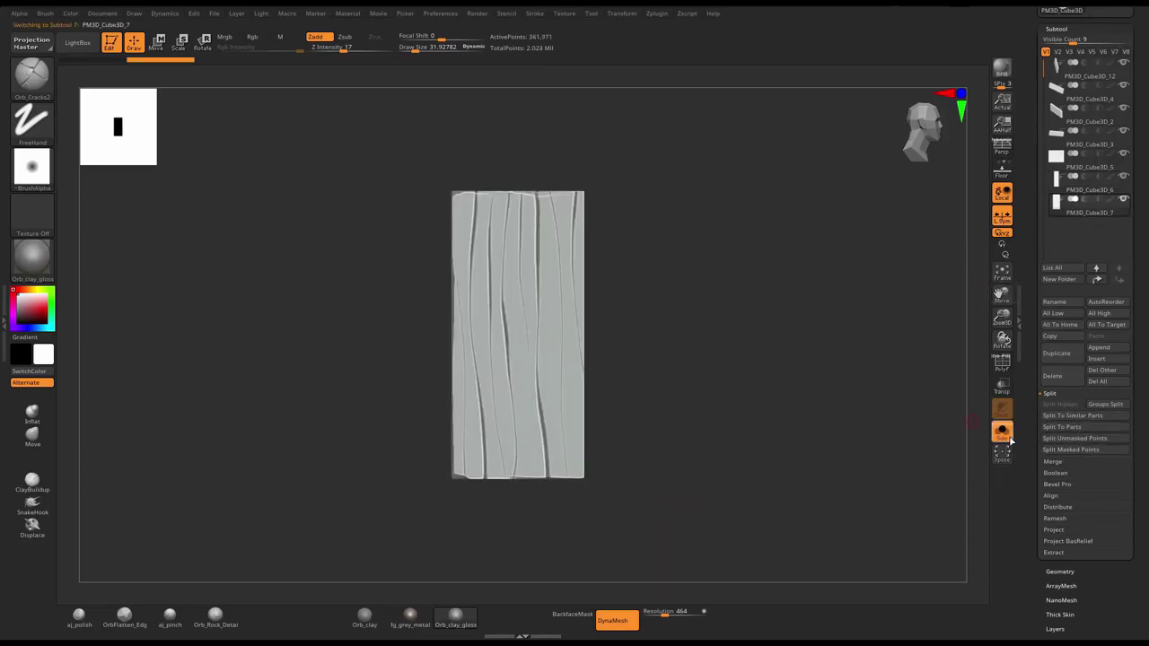
click(1008, 438)
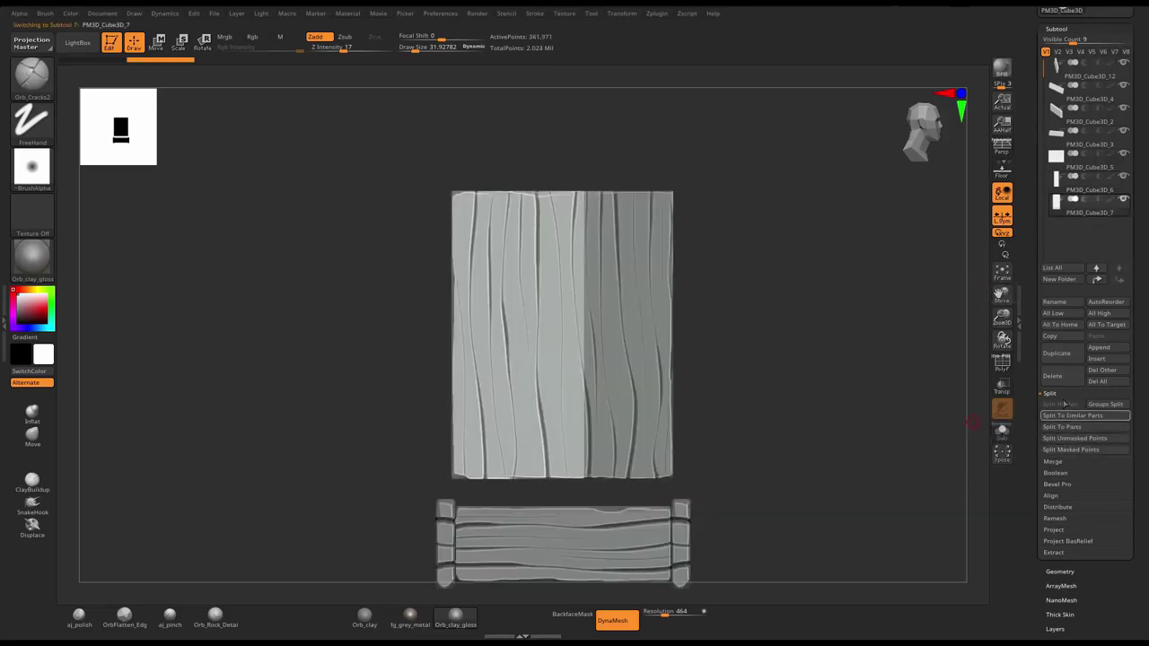
click(1053, 375)
click(949, 401)
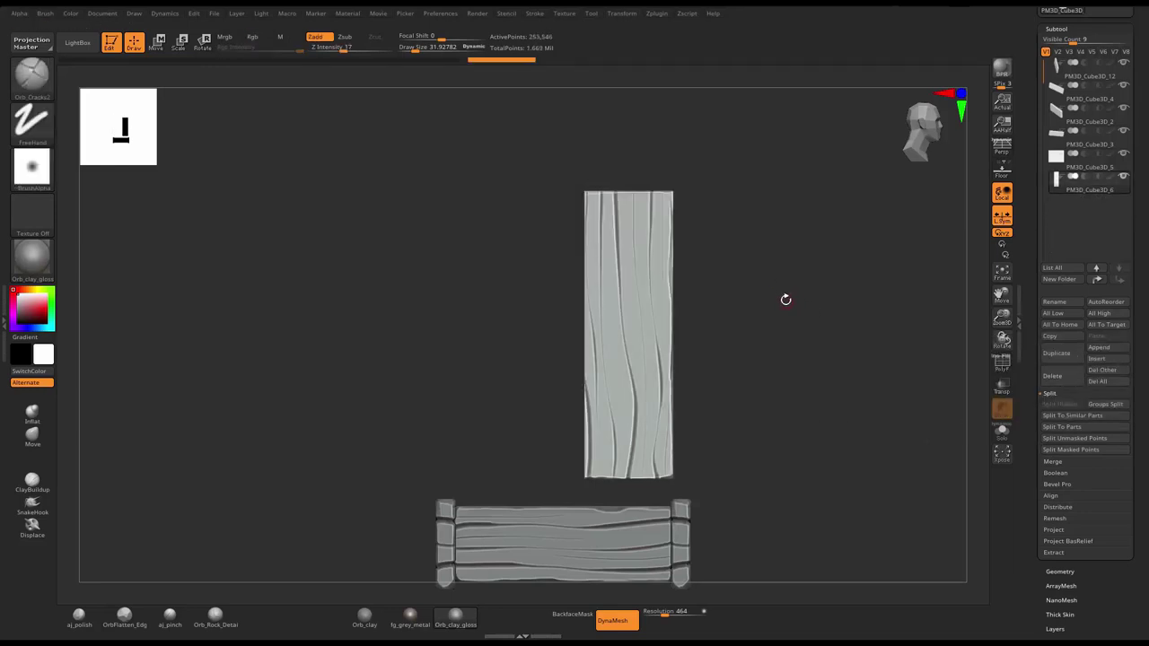
drag(786, 299, 754, 310)
- Select the aj_polish brush and enlarge its Draw Size
click(79, 614)
key(bracketright)
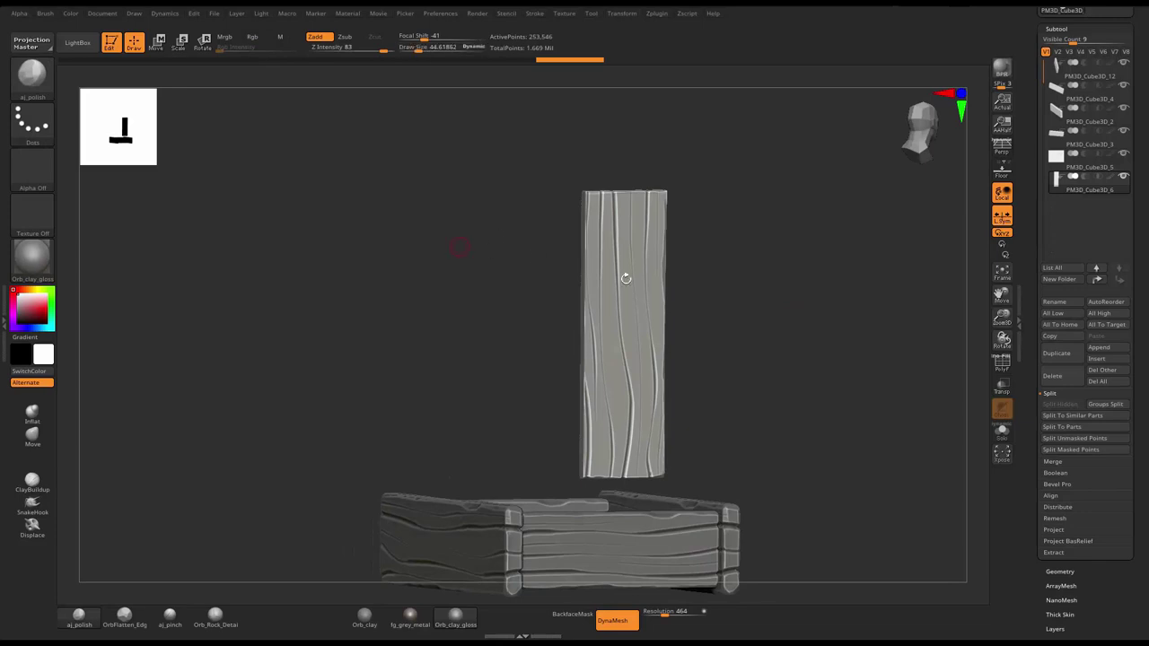
scroll(1057, 507, down, 3)
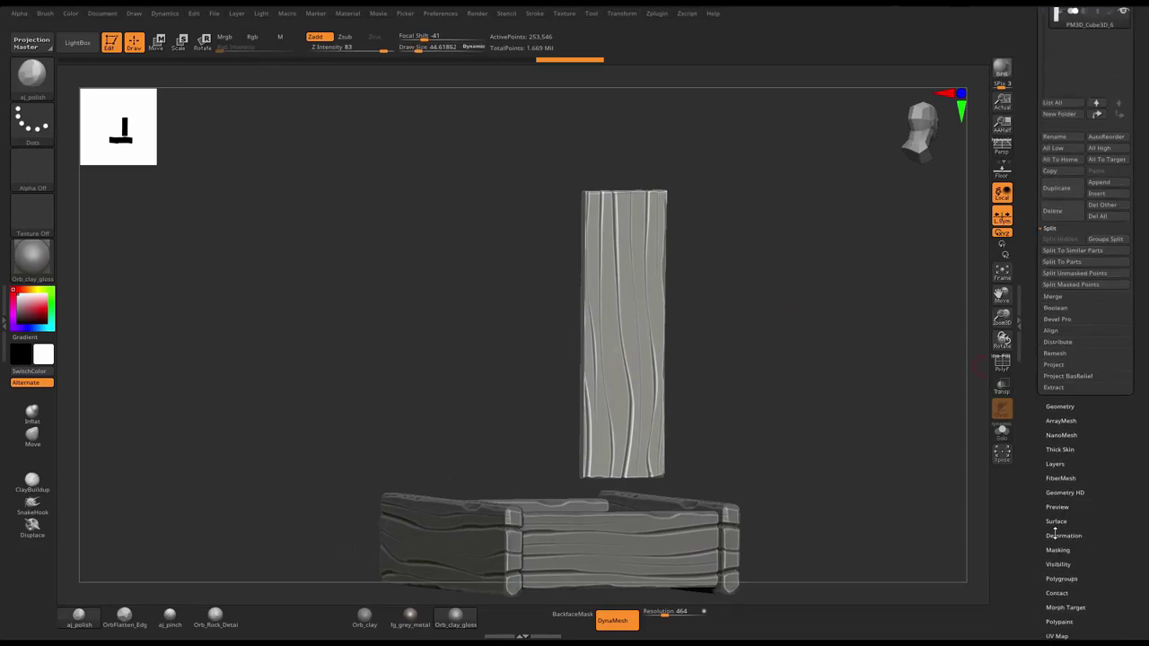
- Open Tool > Deformation and inspect the soloed upright plank from its side and top
click(1056, 536)
drag(754, 246, 592, 192)
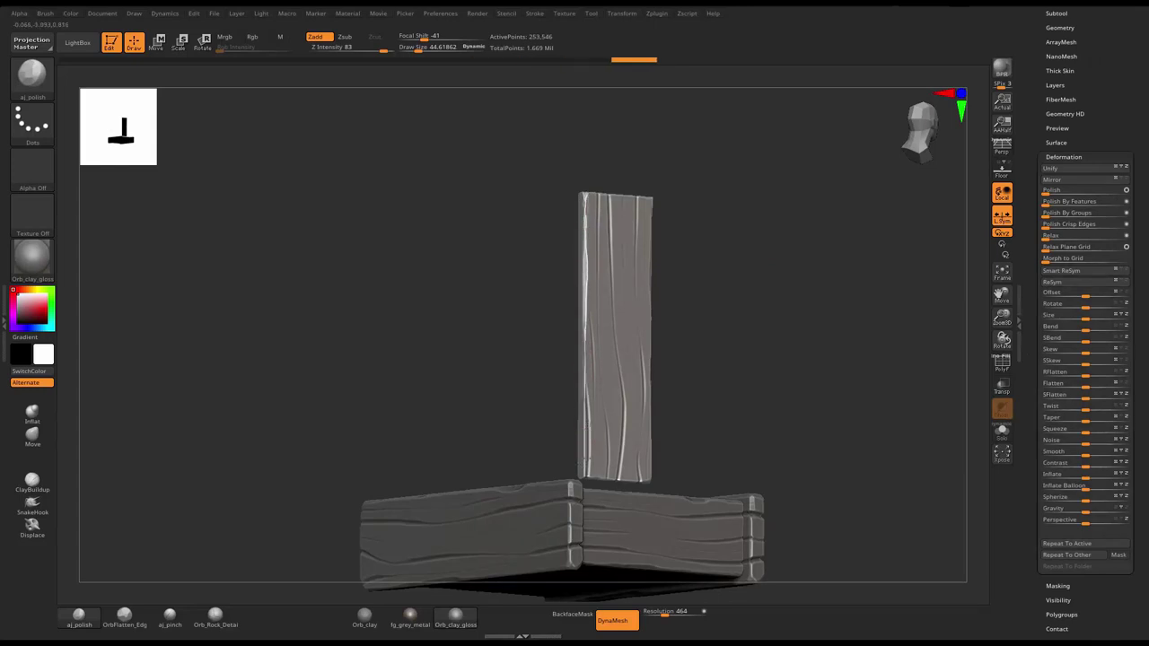
mouse_move(586, 431)
mouse_down()
mouse_move(778, 259)
mouse_move(688, 354)
mouse_move(973, 441)
mouse_move(806, 396)
mouse_move(817, 380)
mouse_move(783, 343)
mouse_move(679, 340)
mouse_up()
click(1002, 431)
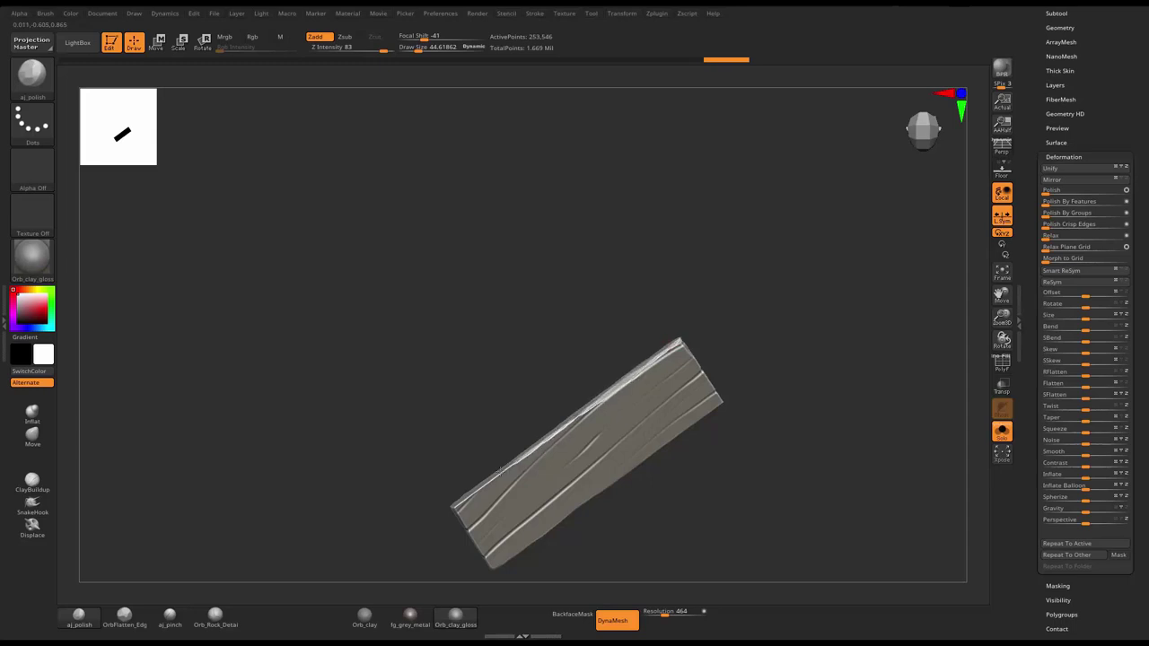
click(480, 489)
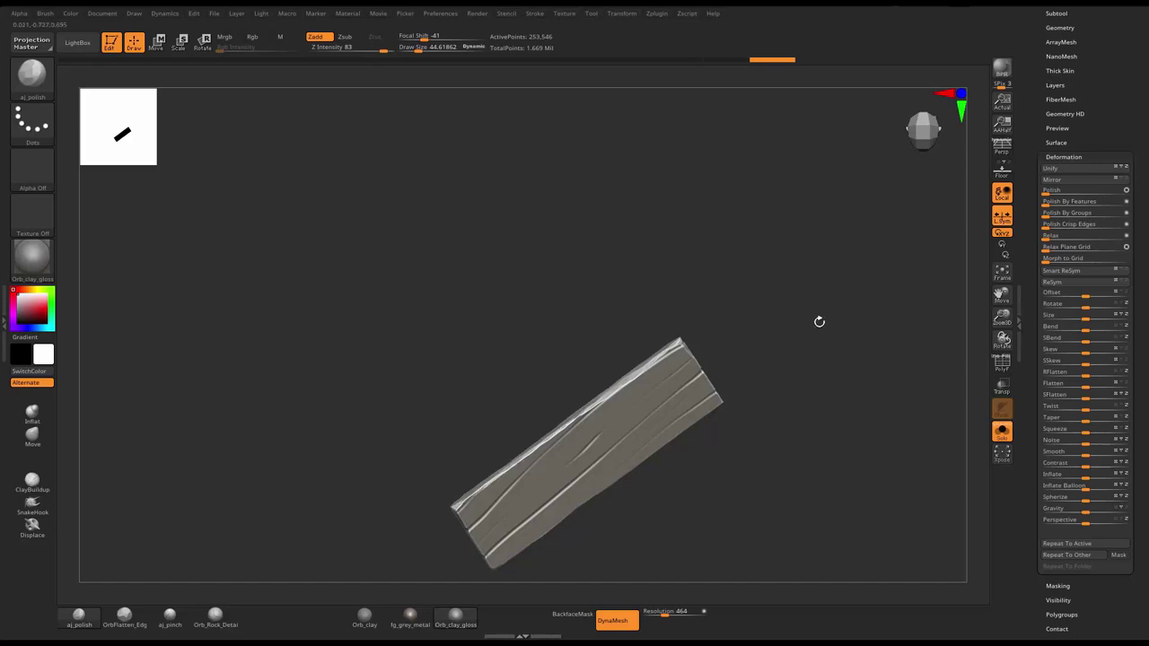
drag(928, 384, 728, 382)
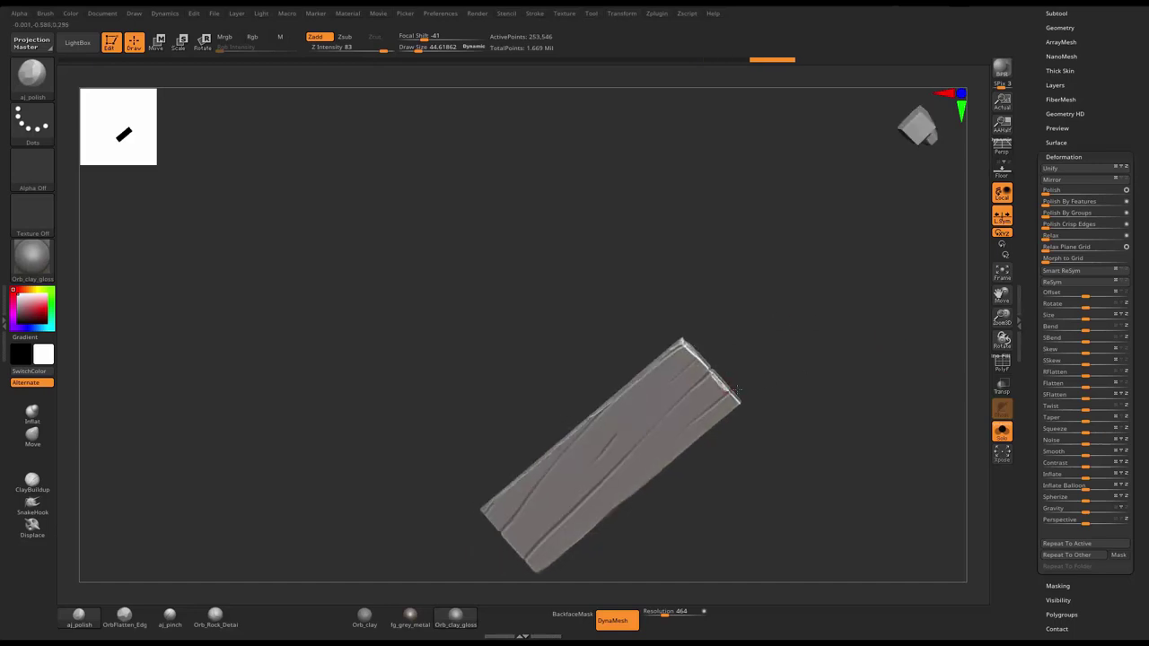
drag(820, 398, 646, 464)
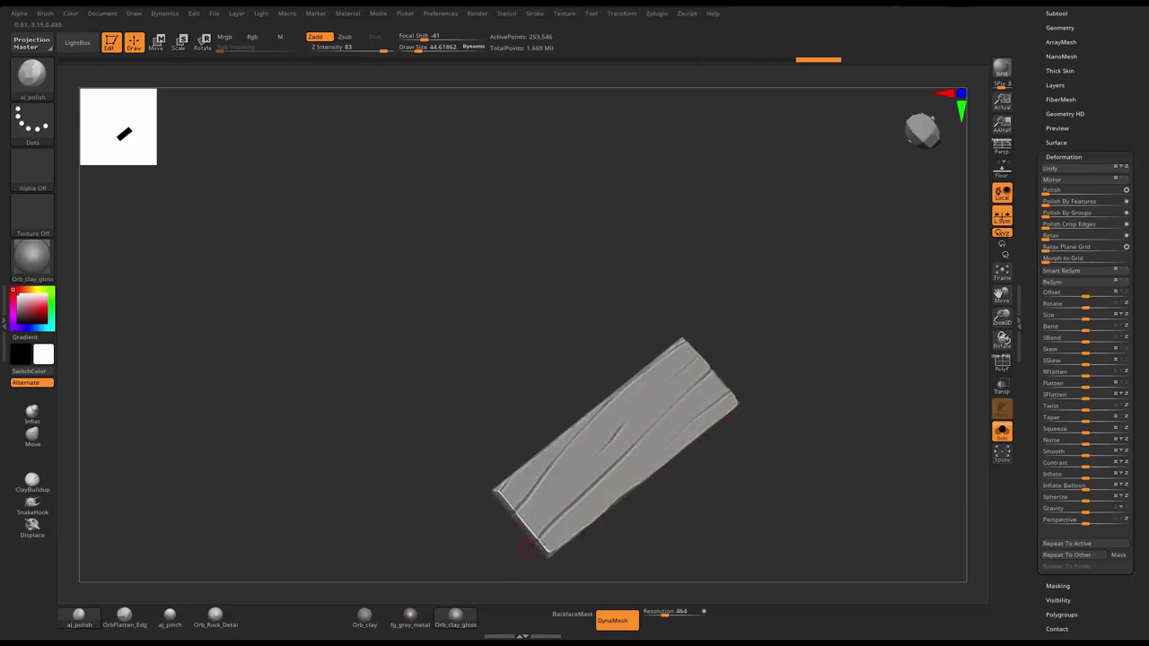
- Show all parts in front view and pick the Lasso stroke for MaskPen
click(1002, 432)
shift+drag(847, 439, 818, 257)
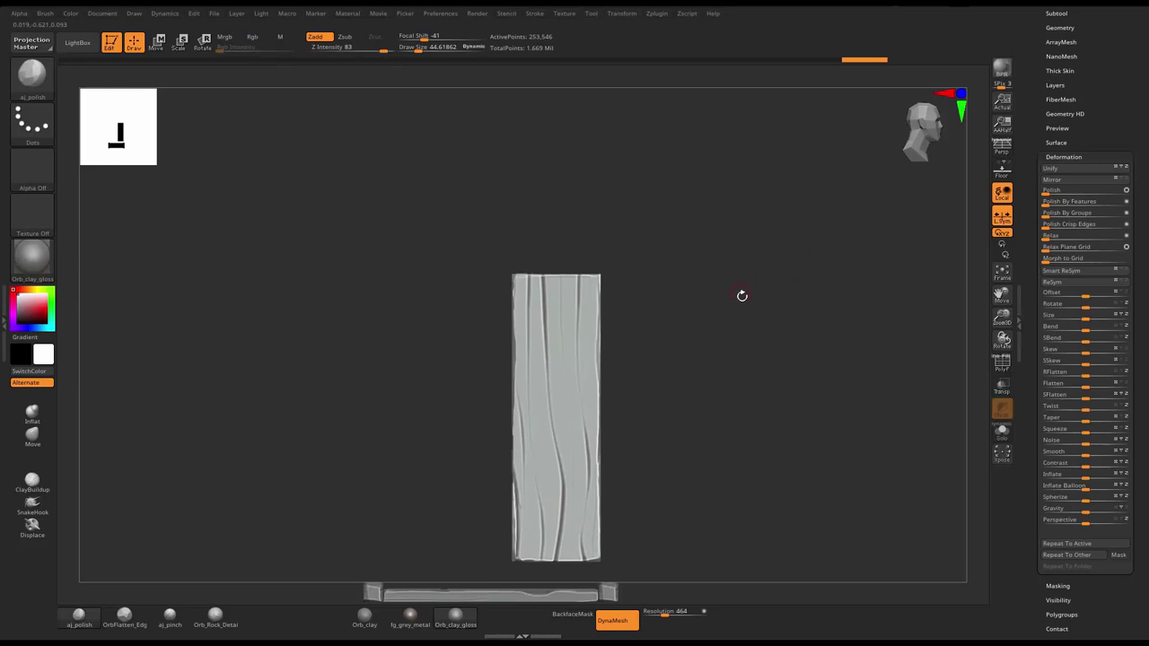
mouse_move(742, 295)
alt+mouse_down()
mouse_move(759, 249)
mouse_move(764, 272)
alt+mouse_up()
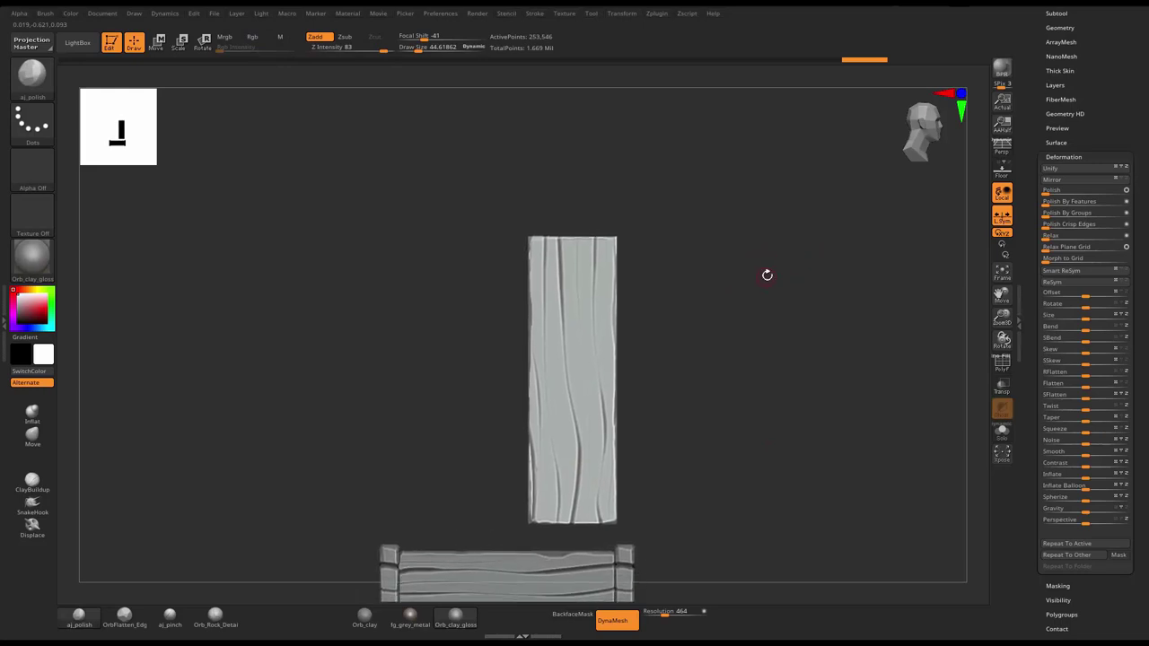
ctrl+click(30, 117)
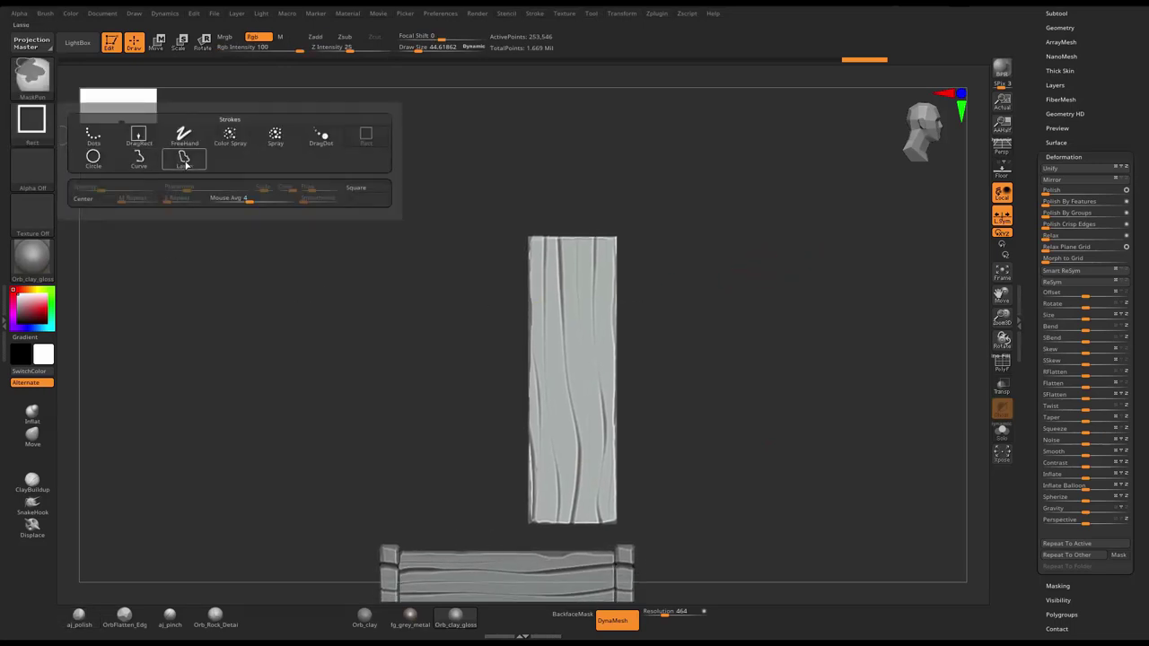
- Lasso-mask a wedge at the plank's top corner, split it off with Split Masked Points, and delete it
ctrl+click(184, 159)
mouse_move(579, 261)
ctrl+mouse_down()
mouse_move(607, 276)
mouse_move(656, 220)
ctrl+mouse_up()
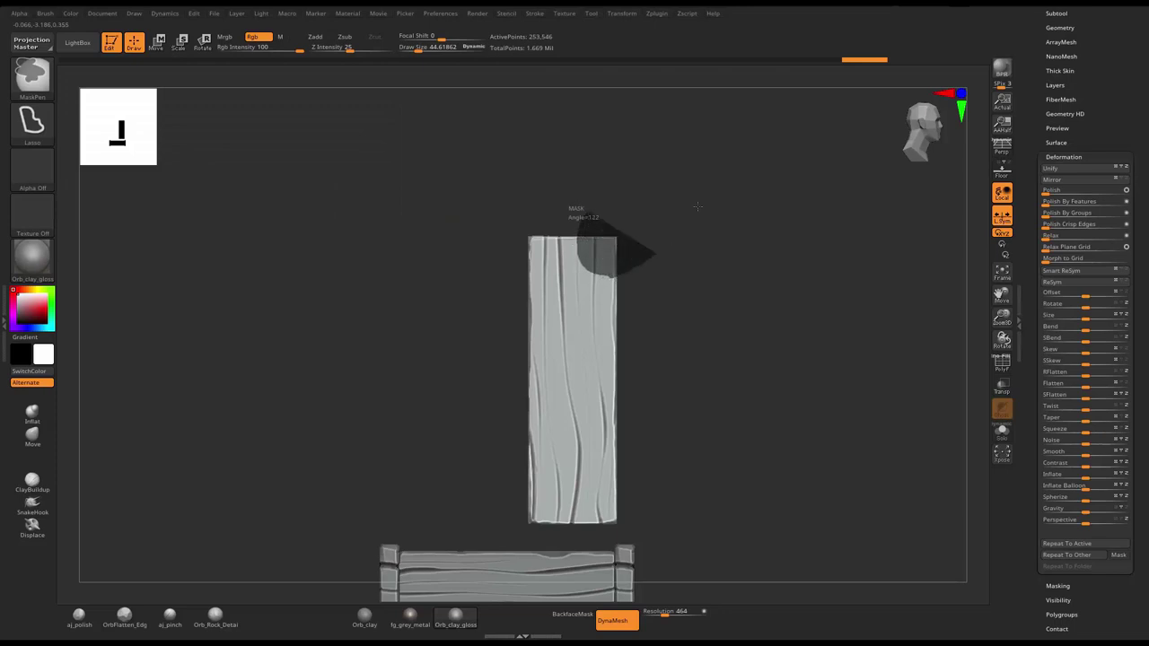
click(1057, 15)
click(1071, 434)
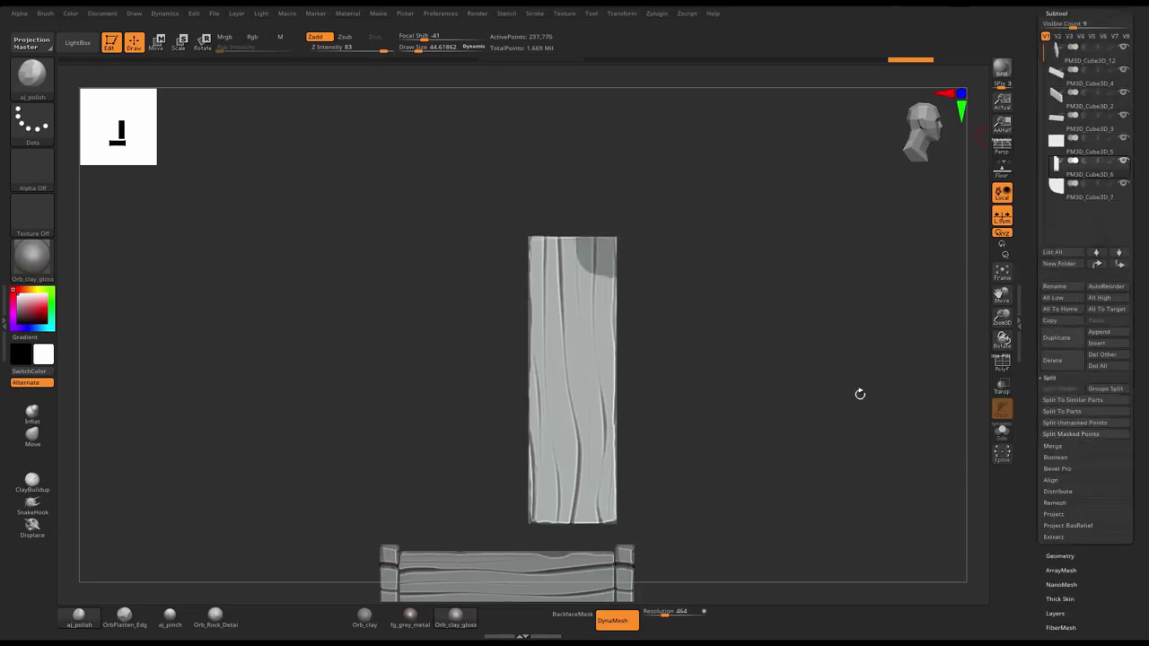
alt+click(604, 259)
click(1052, 360)
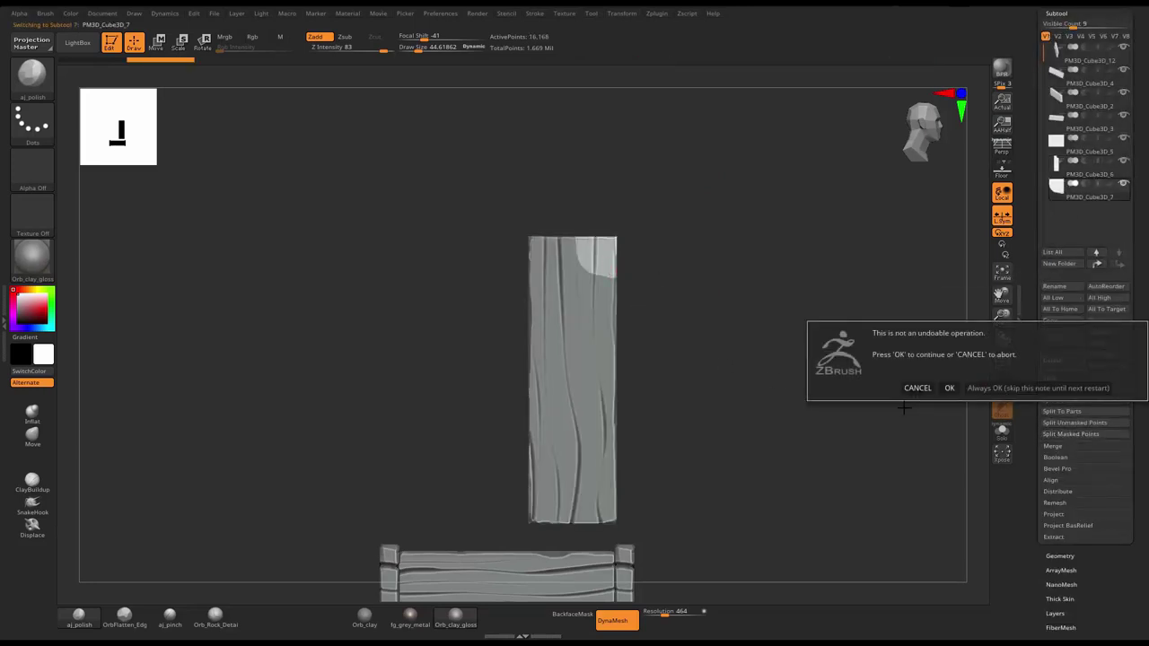
click(949, 388)
- Sculpt the notch edge at the top of the plank
mouse_move(769, 307)
mouse_down()
mouse_move(689, 266)
mouse_move(692, 295)
mouse_move(661, 290)
mouse_up()
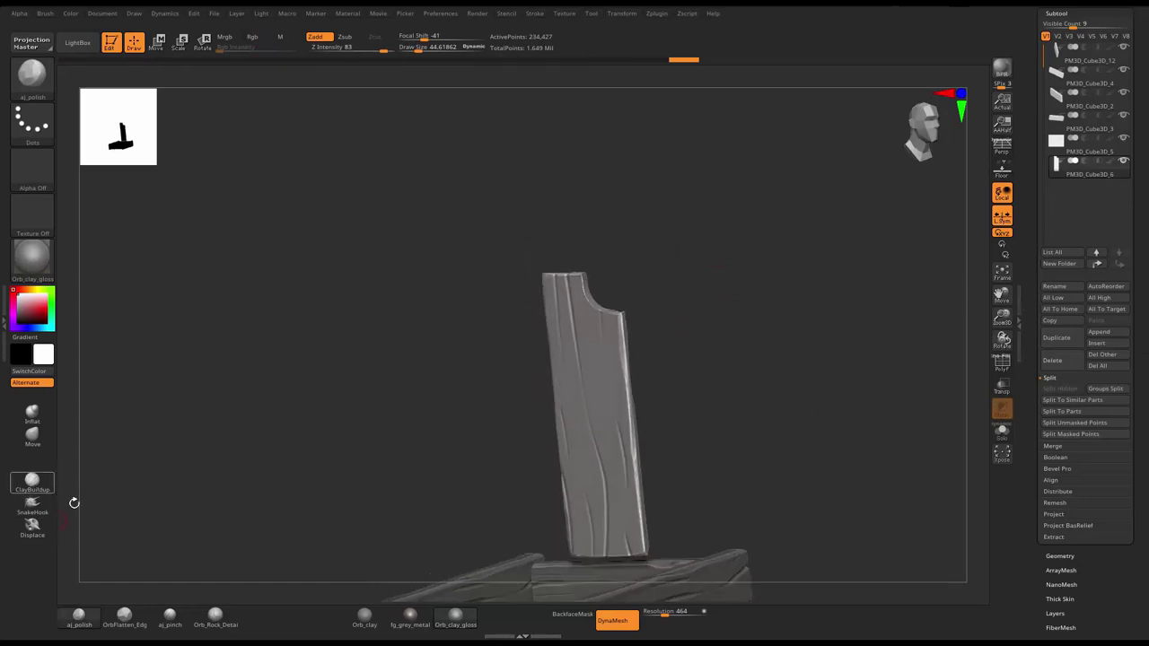
alt+drag(623, 226, 587, 248)
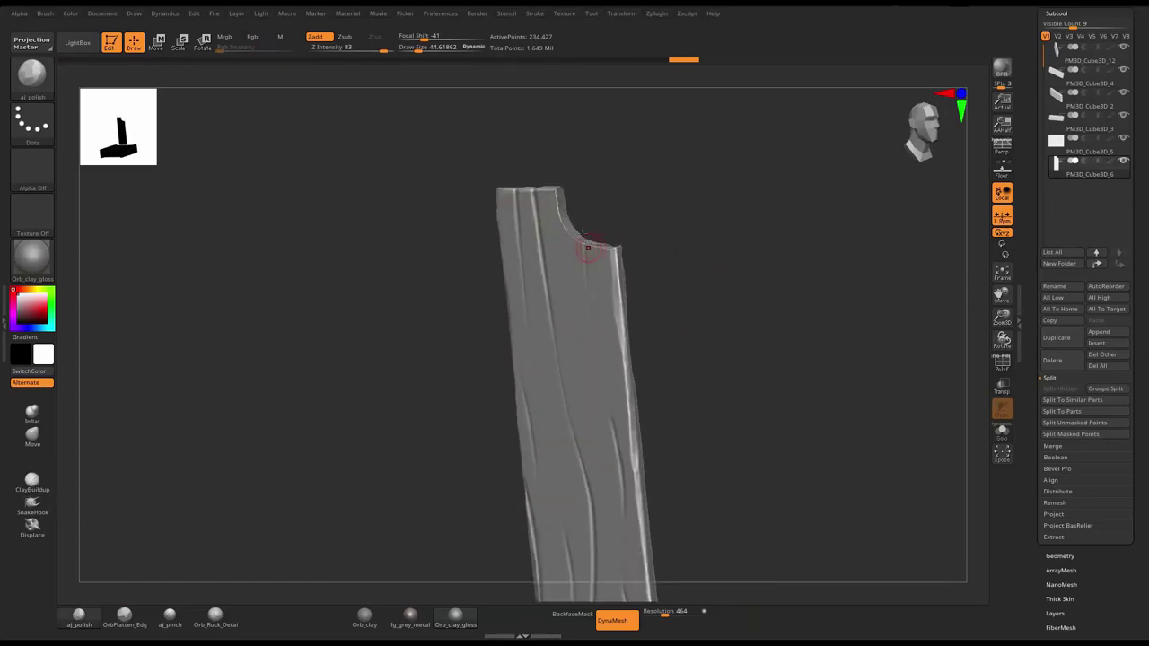
drag(556, 201, 556, 205)
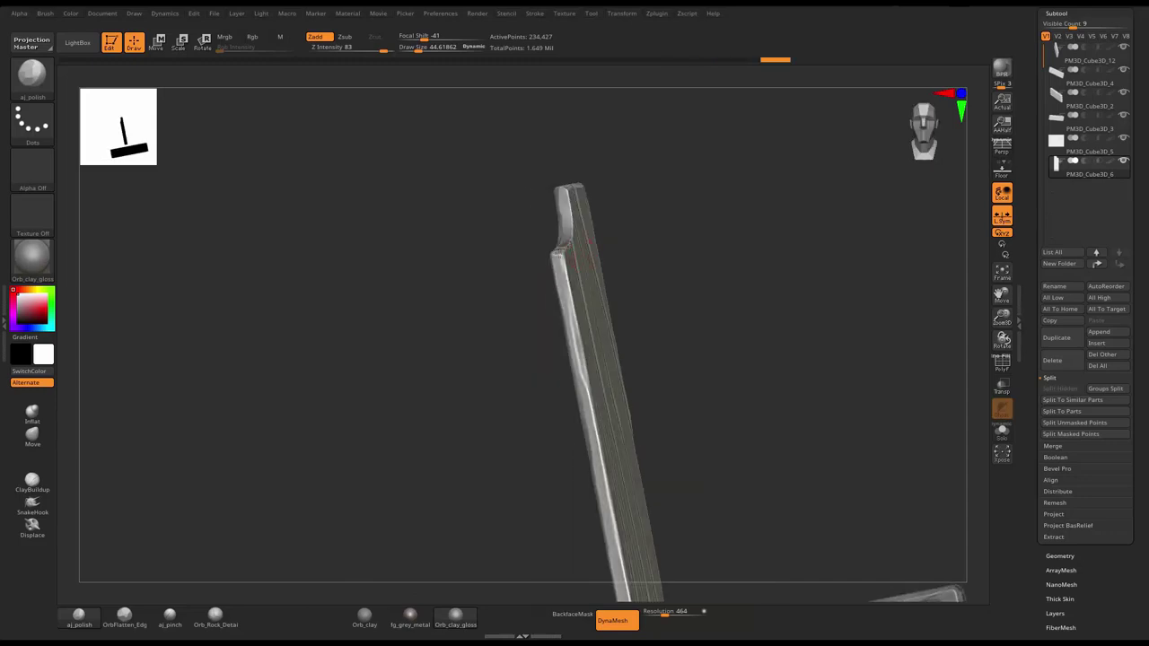
drag(556, 255, 607, 209)
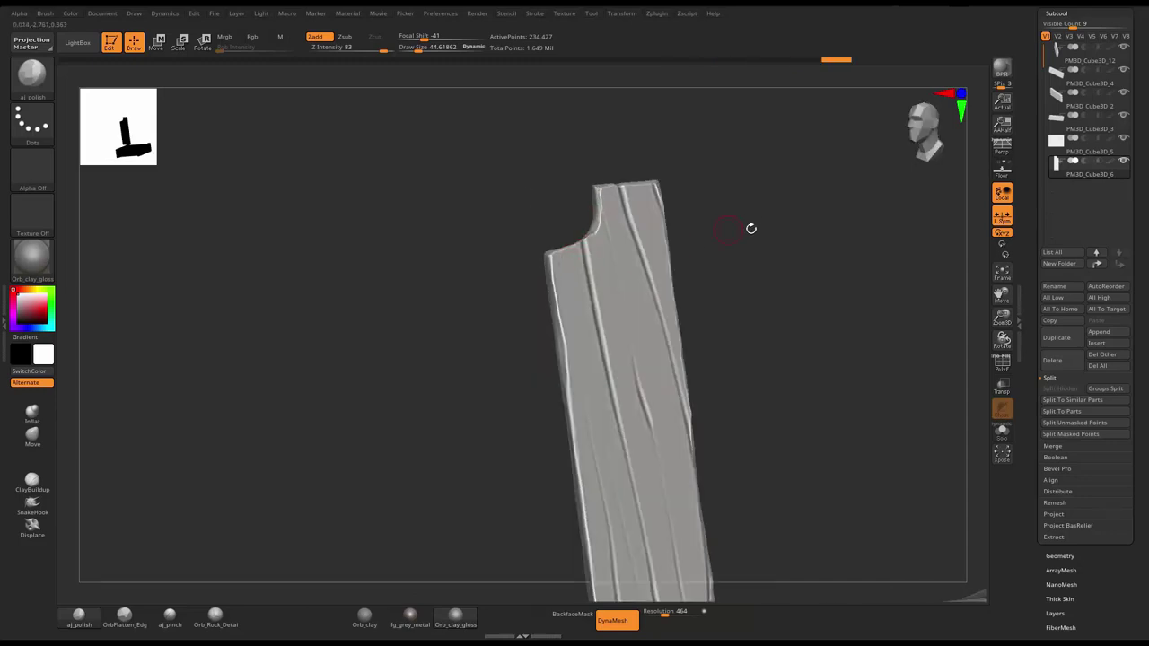
- Switch to the Orb_Cracks2 brush, adjust its size, and review the plank from several angles
key(b)
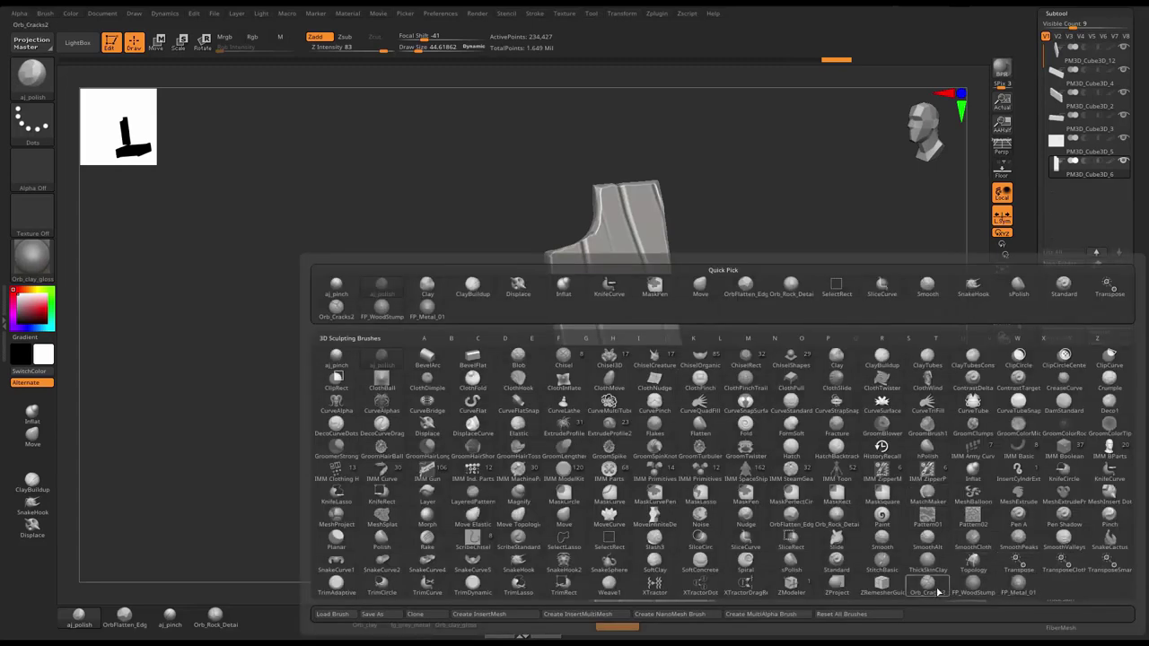
click(934, 589)
mouse_move(898, 539)
mouse_down()
mouse_move(780, 303)
mouse_move(631, 306)
mouse_up()
key(s)
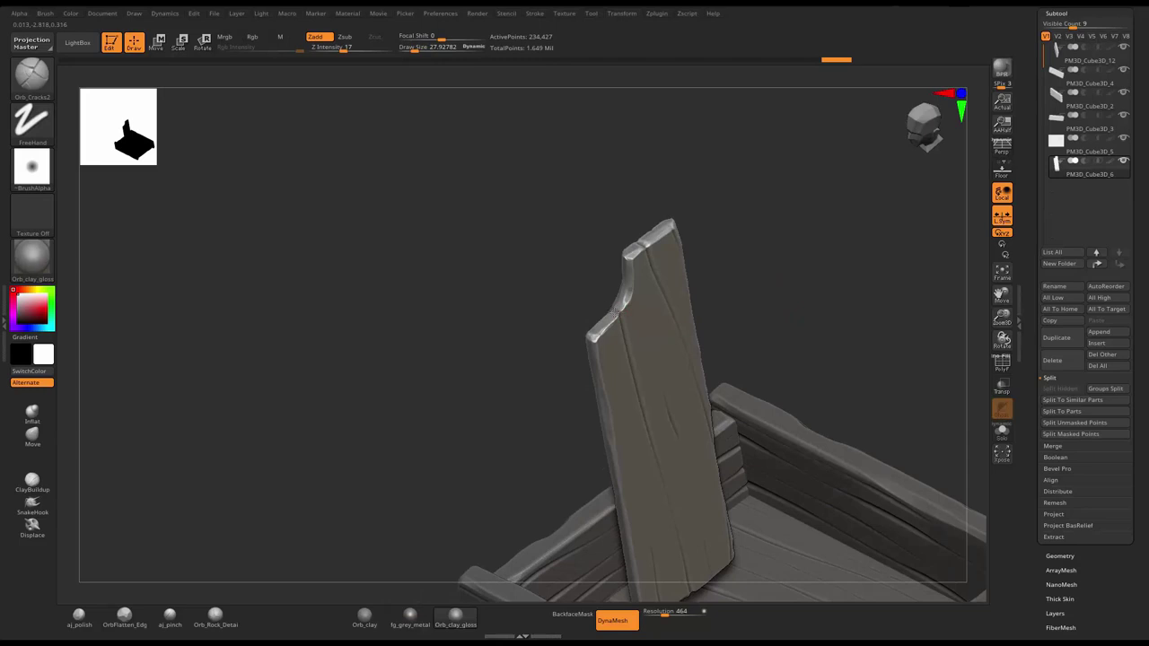
drag(746, 289, 636, 311)
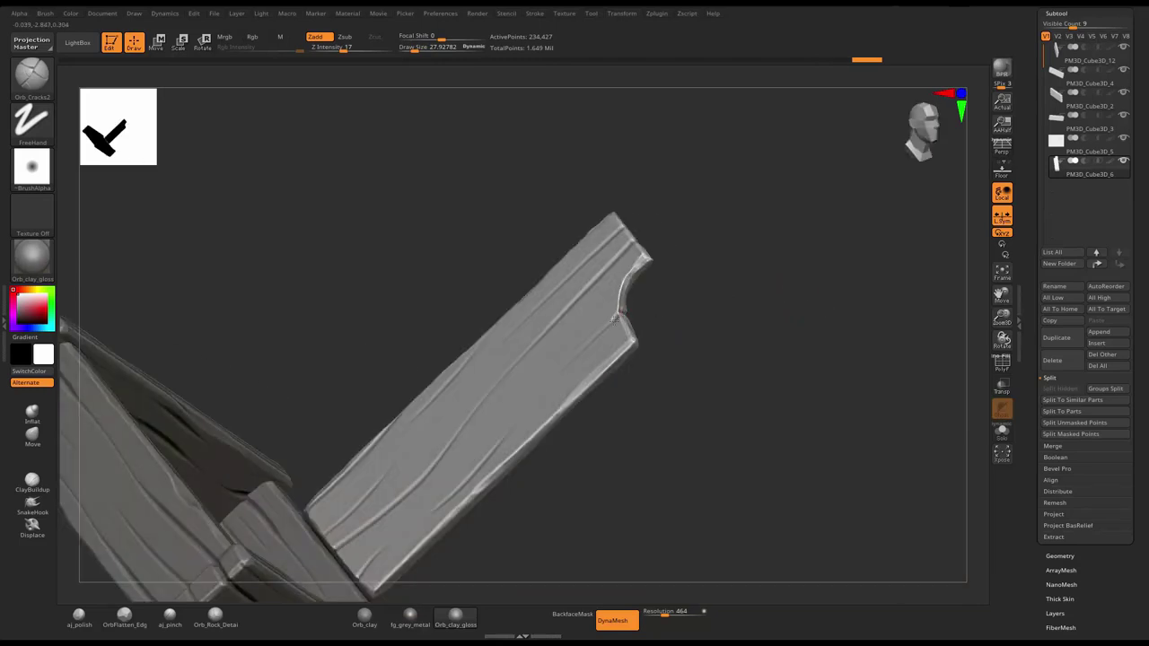
mouse_move(682, 280)
mouse_down()
mouse_move(602, 333)
mouse_move(619, 284)
mouse_up()
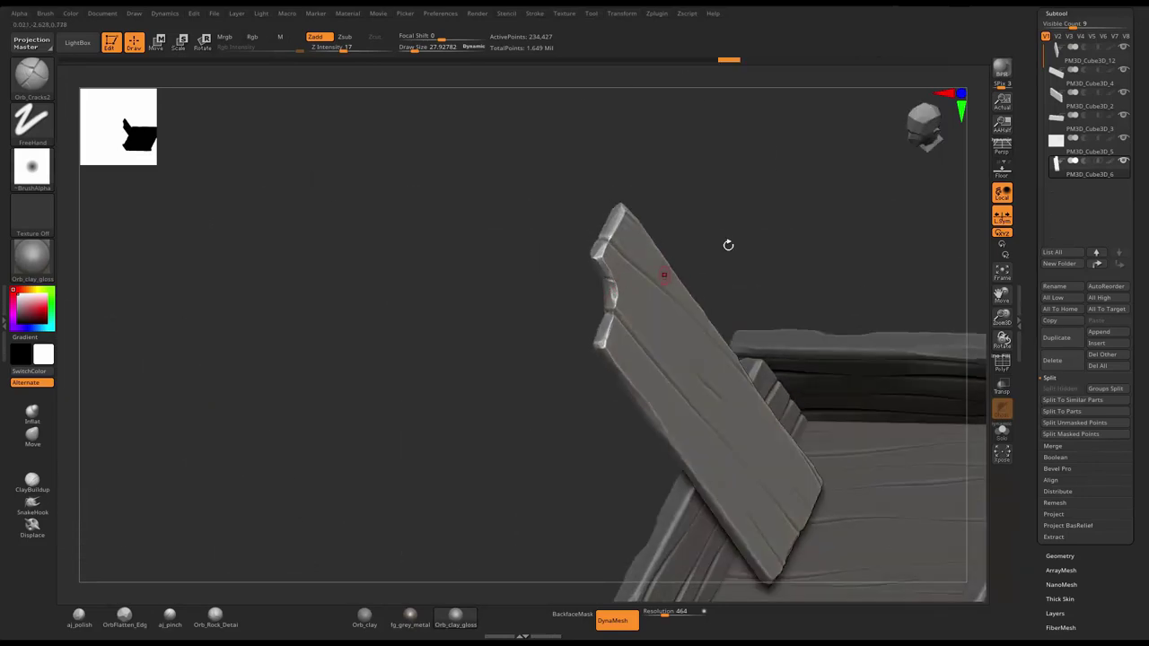
mouse_move(663, 275)
mouse_down()
mouse_move(608, 281)
mouse_move(618, 299)
mouse_move(616, 280)
mouse_up()
drag(732, 250, 841, 297)
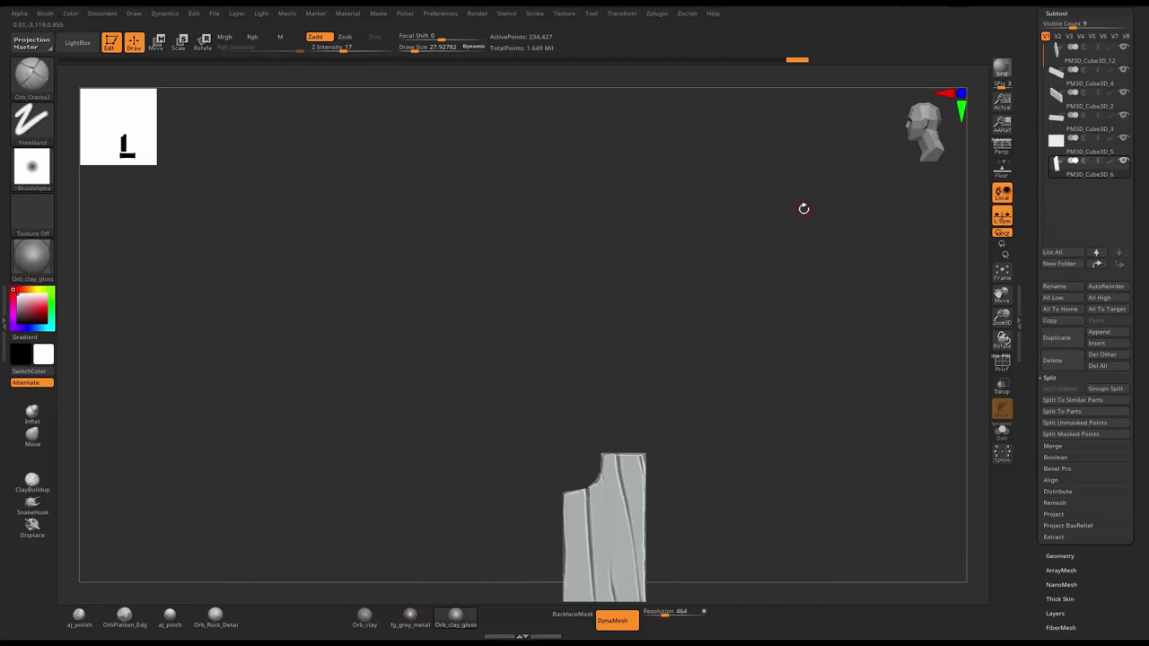
alt+drag(715, 448, 739, 141)
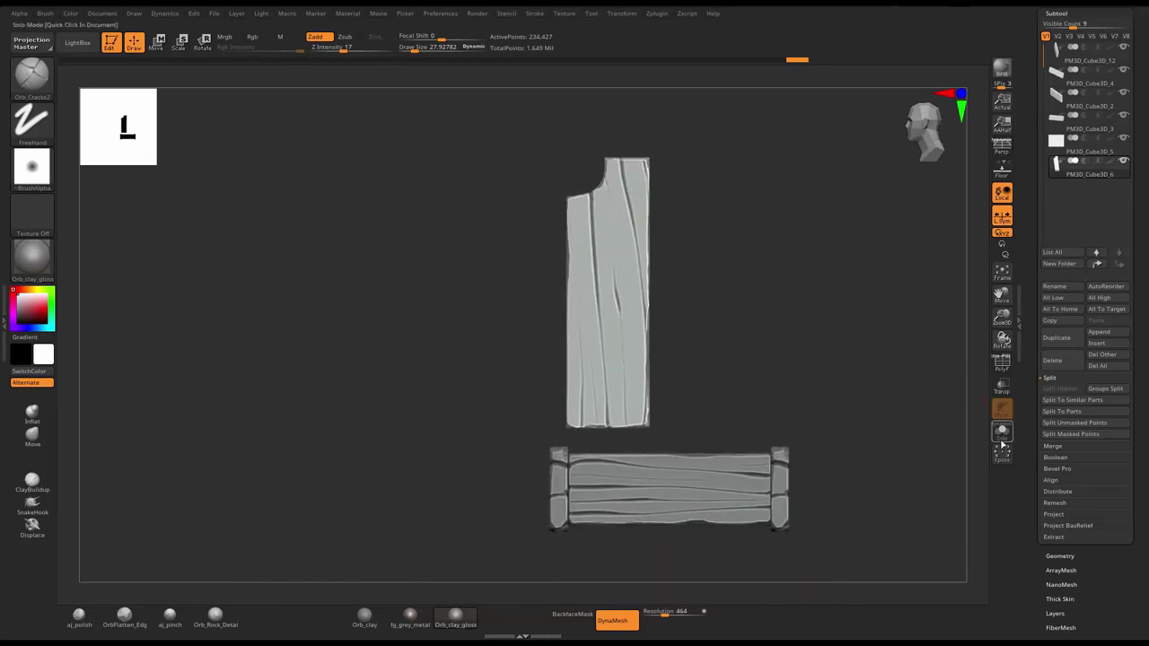
drag(323, 395, 268, 425)
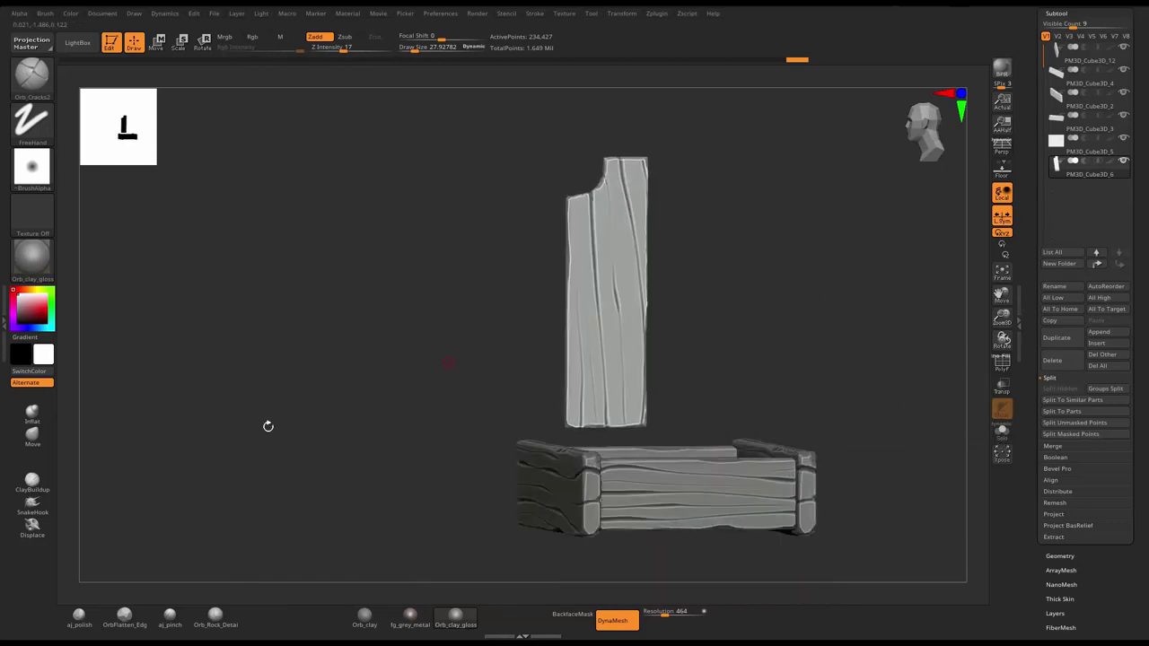
- Select the Move brush and enlarge its Draw Size for broad bending
click(32, 437)
mouse_move(315, 333)
shift+mouse_down()
mouse_move(336, 318)
mouse_move(363, 329)
shift+mouse_up()
key(s)
drag(605, 290, 588, 261)
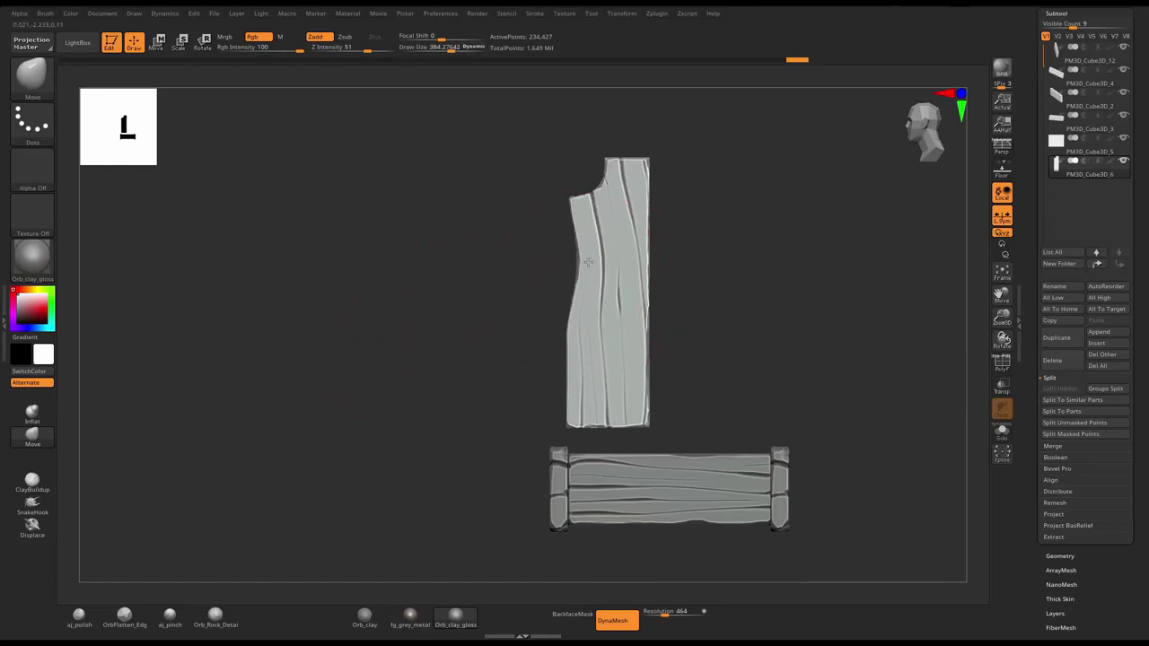
key(ctrl+z)
key(s)
drag(590, 327, 647, 327)
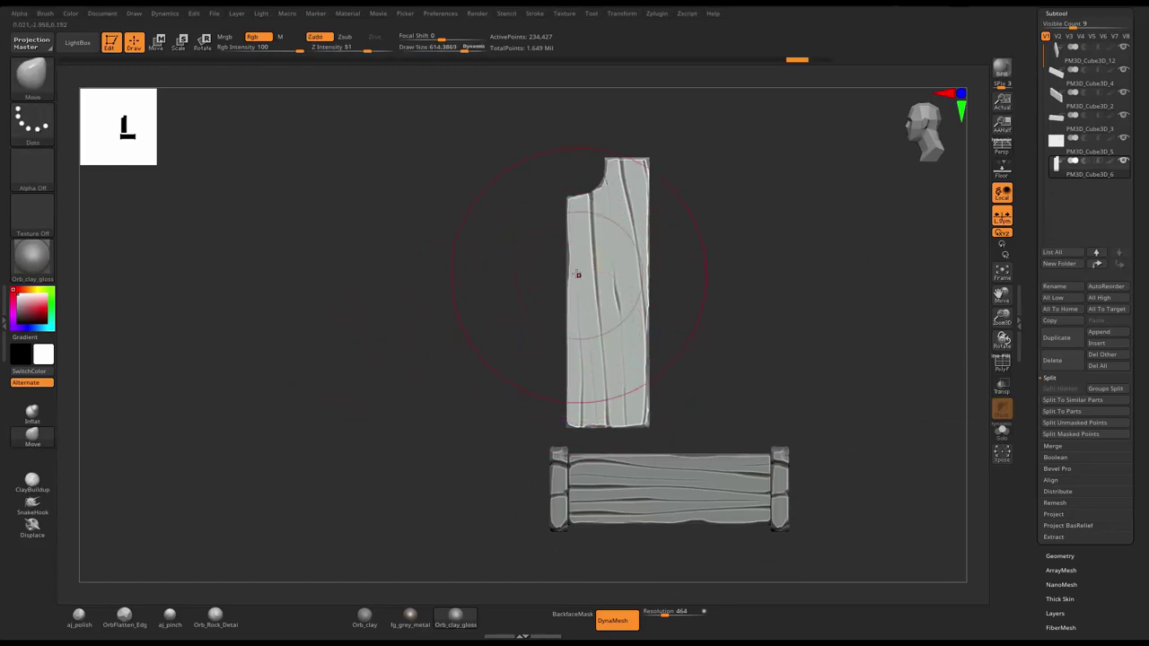
- Bend the plank so its middle bulges right and its bottom end lifts slightly
drag(579, 275, 595, 269)
drag(584, 359, 569, 372)
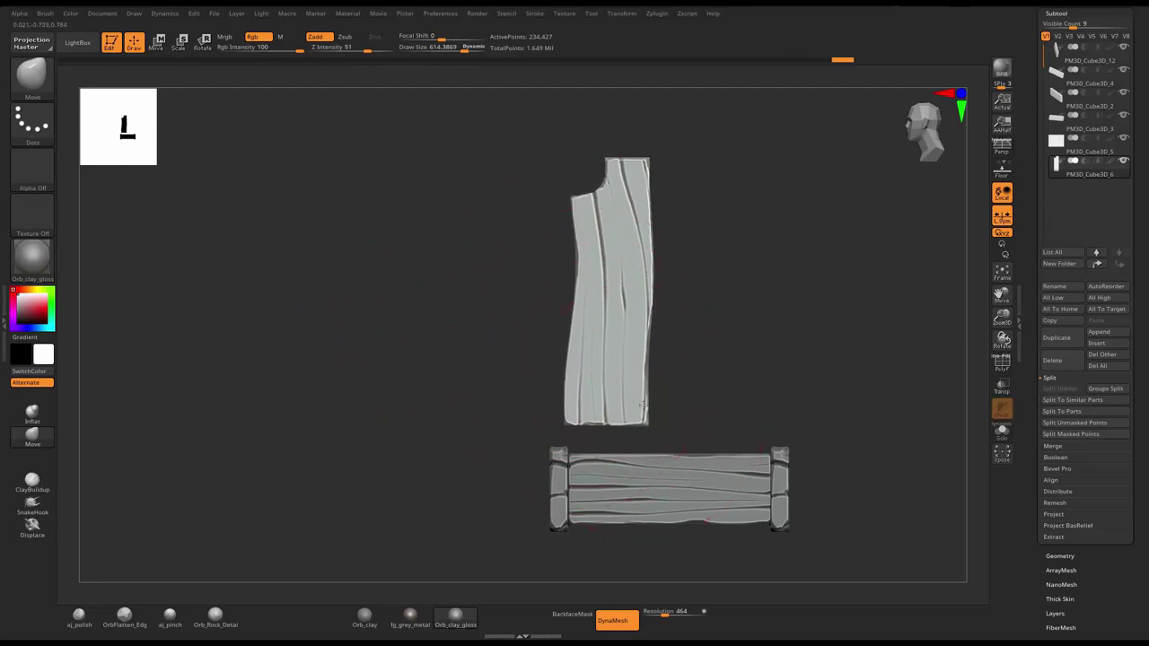
drag(643, 406, 639, 395)
drag(575, 417, 576, 384)
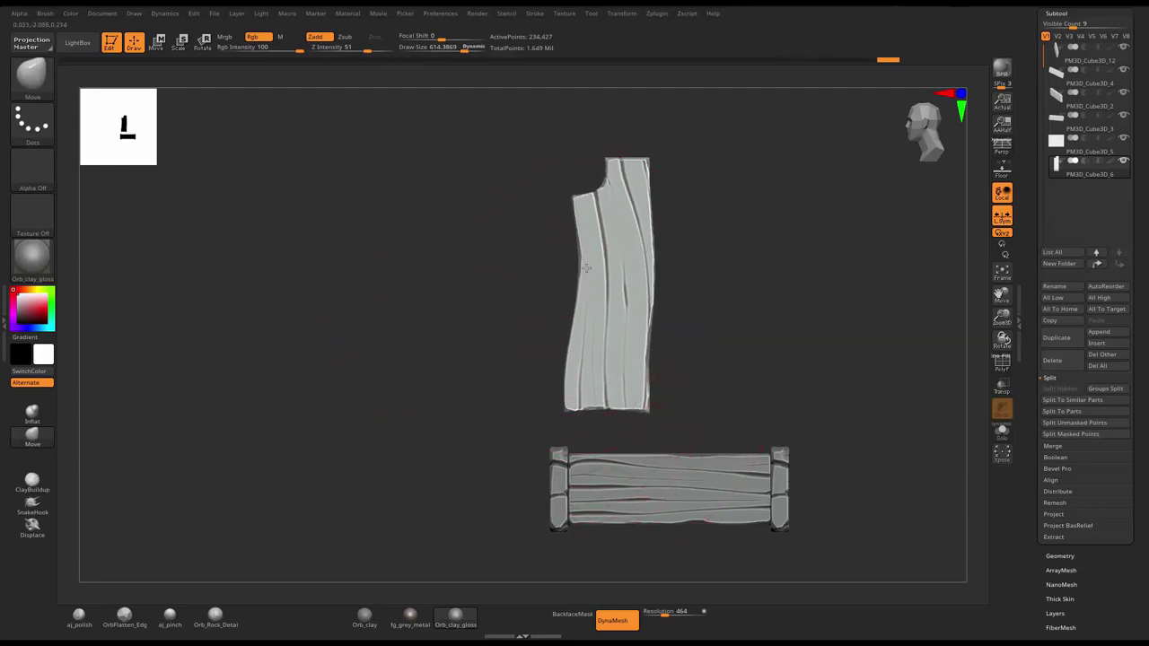
key(w)
mouse_move(782, 267)
mouse_down()
mouse_move(673, 289)
mouse_move(735, 280)
mouse_up()
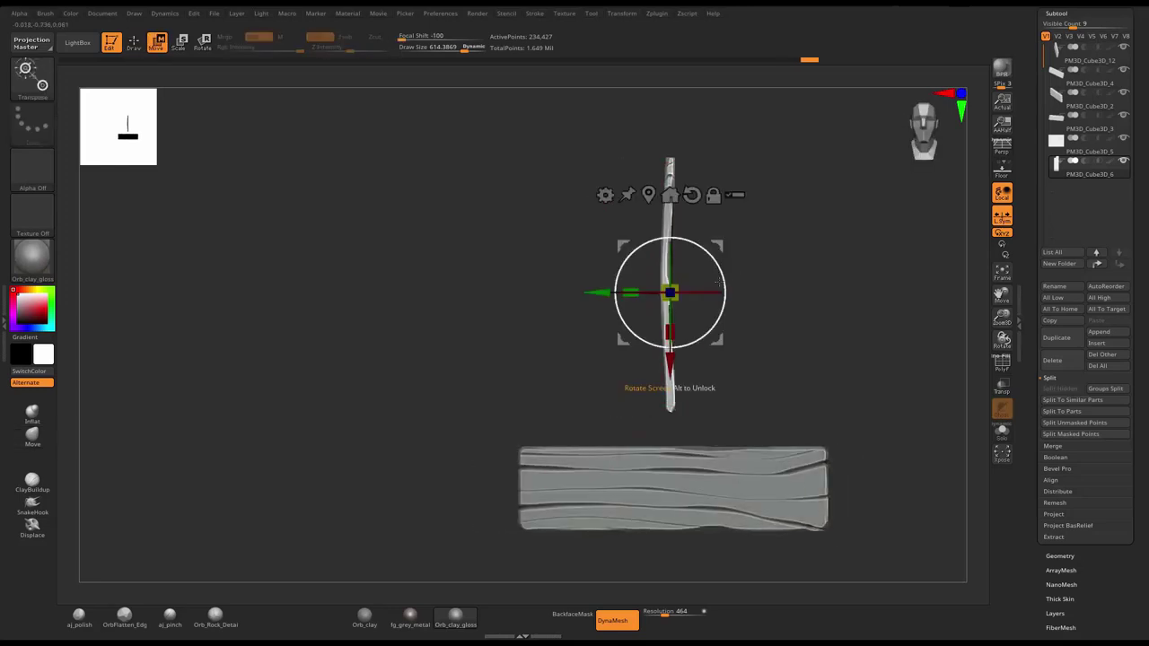
- Move the bent plank over toward the crate with the Transpose gizmo
mouse_move(690, 288)
mouse_down()
mouse_move(587, 289)
mouse_move(664, 280)
mouse_up()
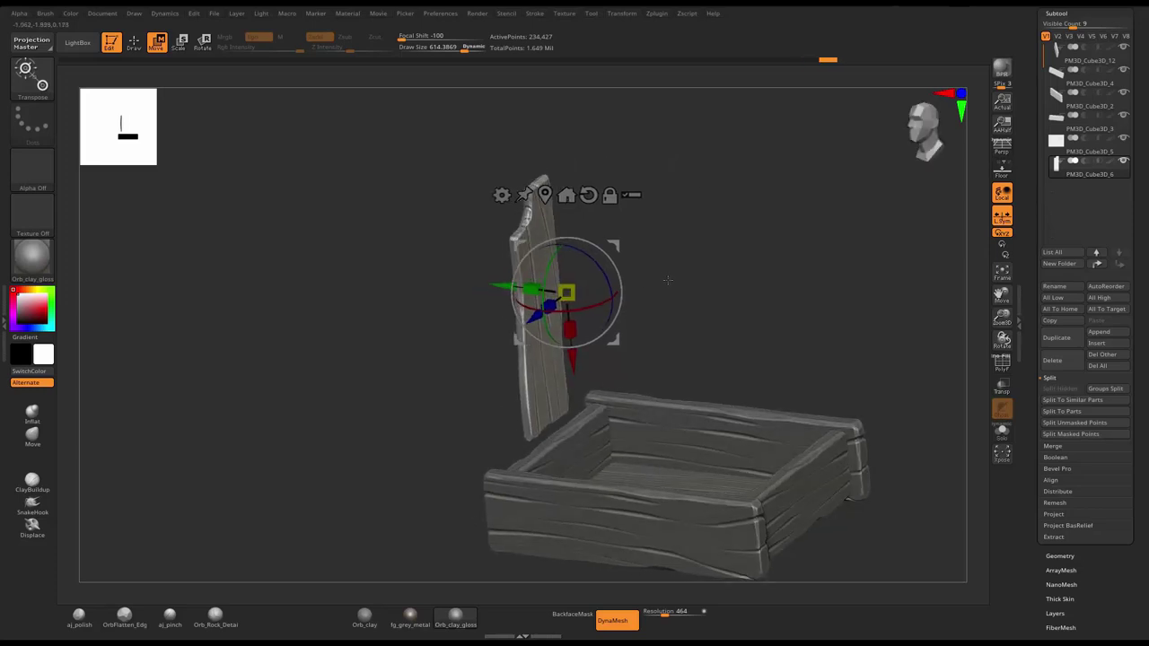
drag(530, 287, 665, 302)
mouse_move(706, 386)
mouse_down()
mouse_move(778, 395)
mouse_move(799, 473)
mouse_move(773, 471)
mouse_move(822, 438)
mouse_move(790, 442)
mouse_up()
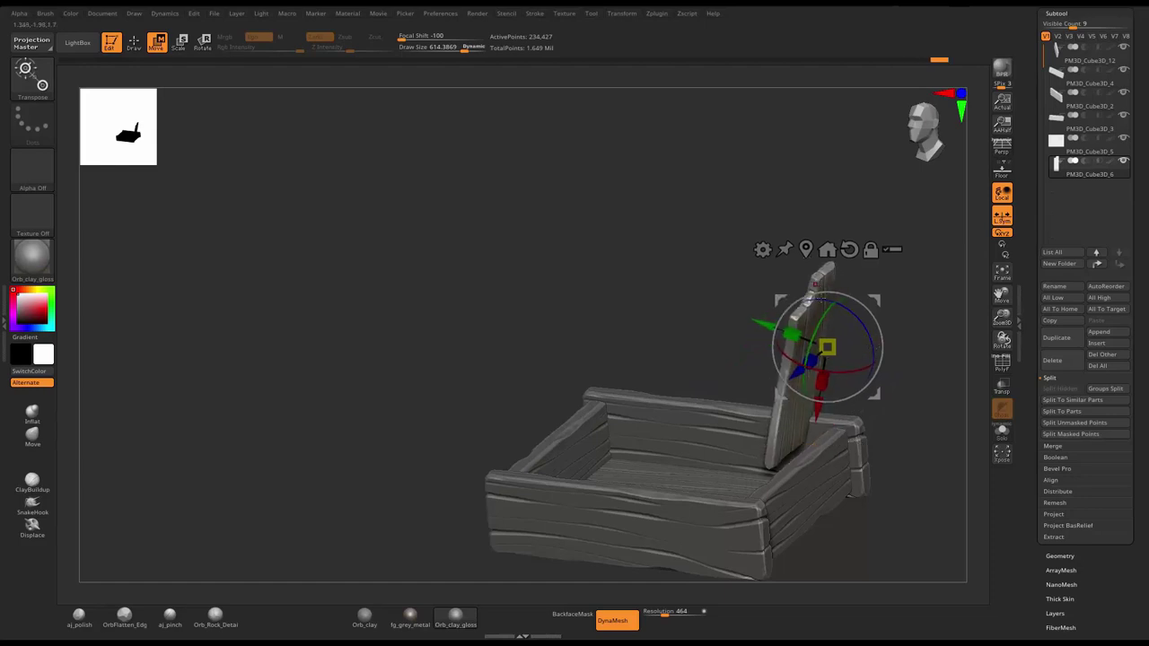
- Reset the gizmo orientation and lower the plank into the crate, tilting it as an interior wall
click(848, 250)
mouse_move(824, 286)
mouse_down()
mouse_move(824, 306)
mouse_move(853, 324)
mouse_up()
drag(449, 270, 413, 350)
drag(794, 406, 785, 413)
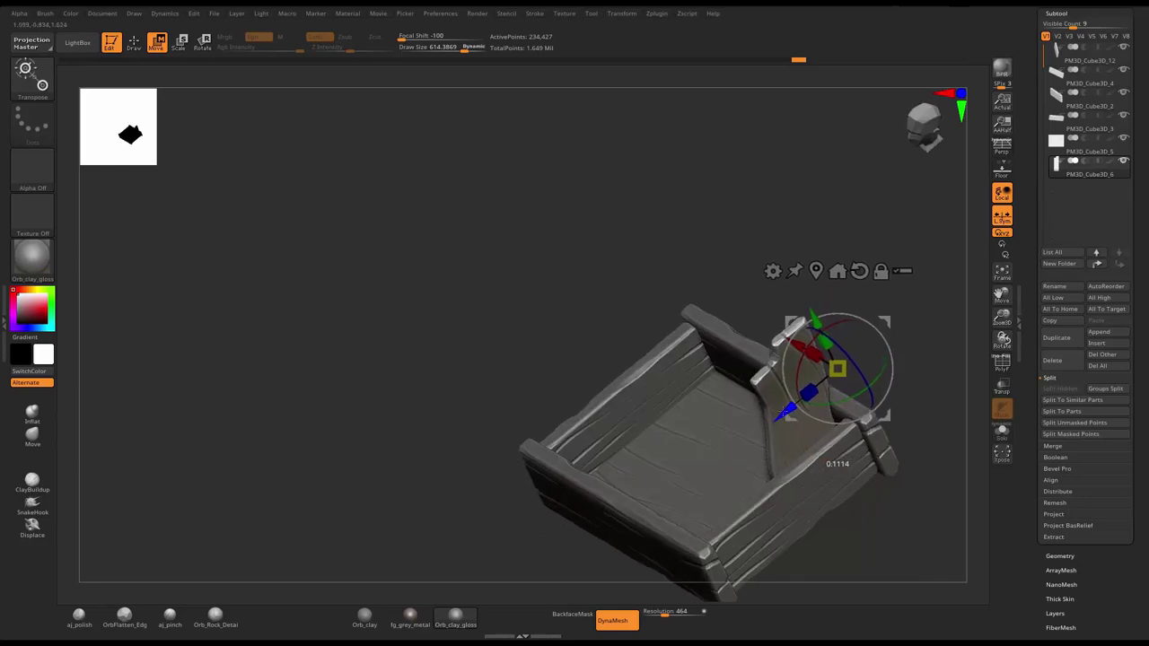
drag(813, 311, 814, 320)
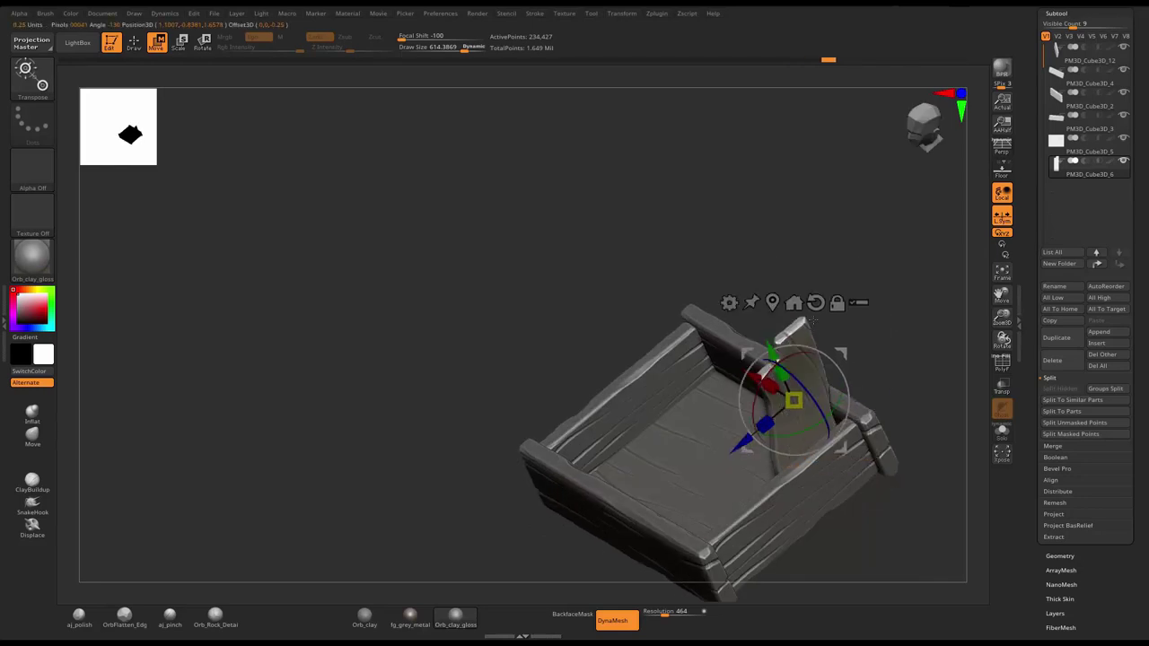
mouse_move(835, 467)
mouse_down()
mouse_move(857, 378)
mouse_move(825, 361)
mouse_move(867, 363)
mouse_up()
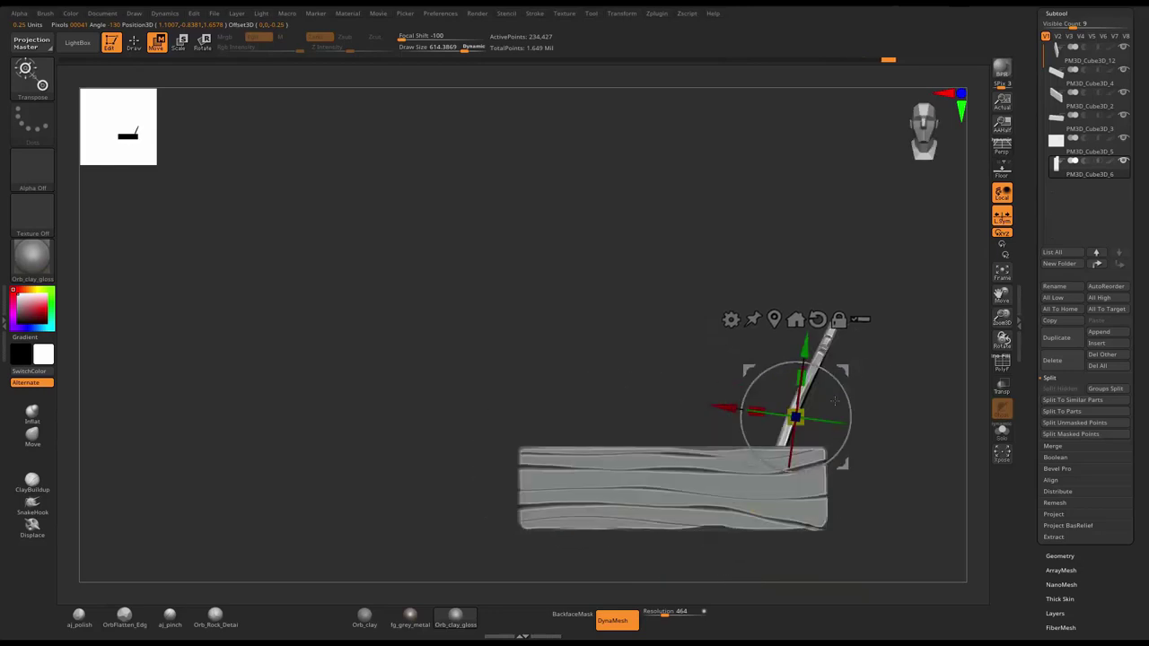